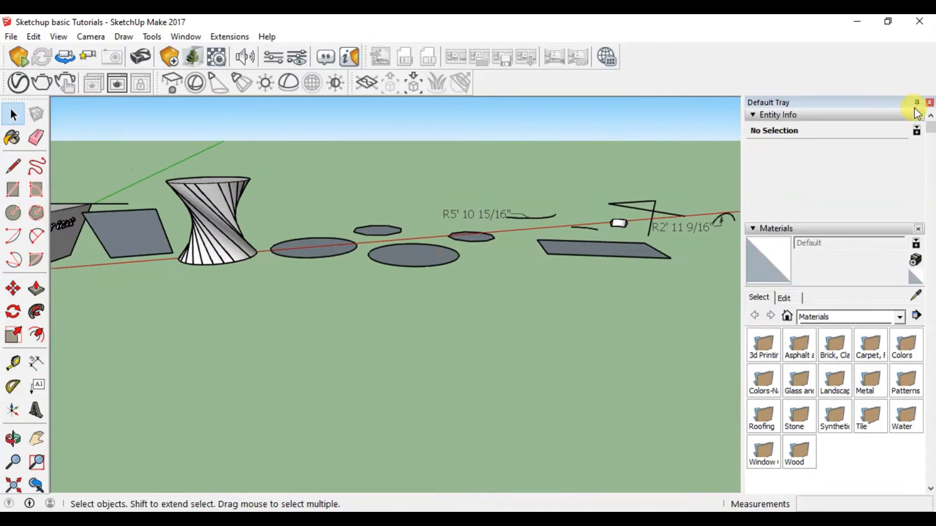
# Check the model's length unit format and precision in the model info settings.
pyautogui.scroll(-5, 455, 255)
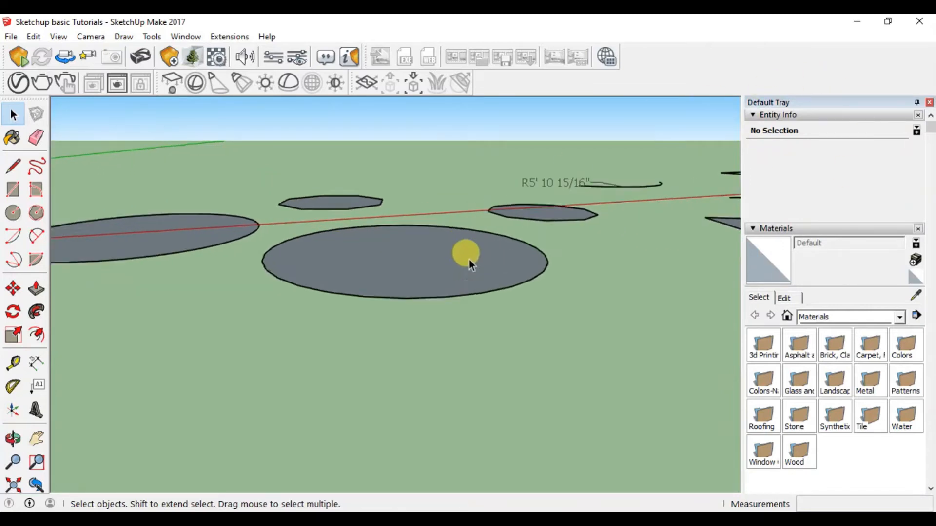
pyautogui.moveTo(463, 250); pyautogui.dragTo(473, 249, button='middle')
pyautogui.scroll(4, 373, 241)
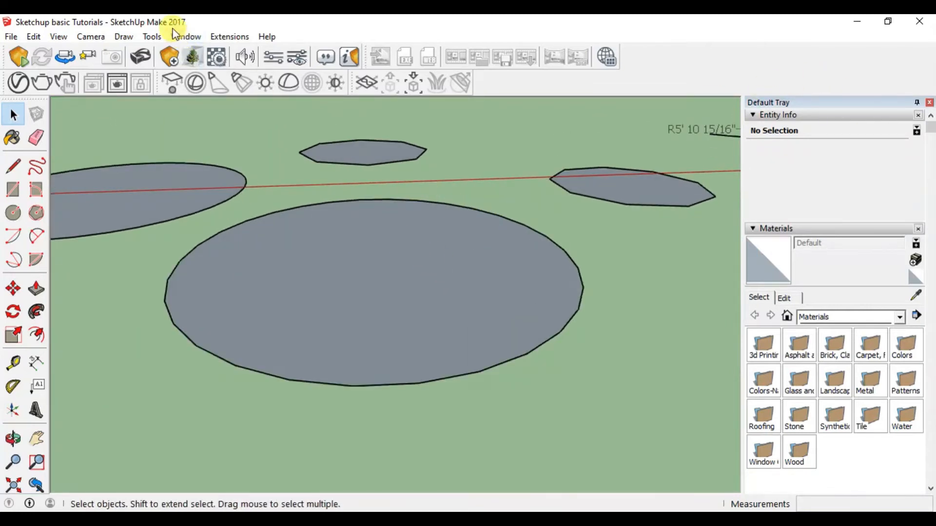
pyautogui.click(178, 38)
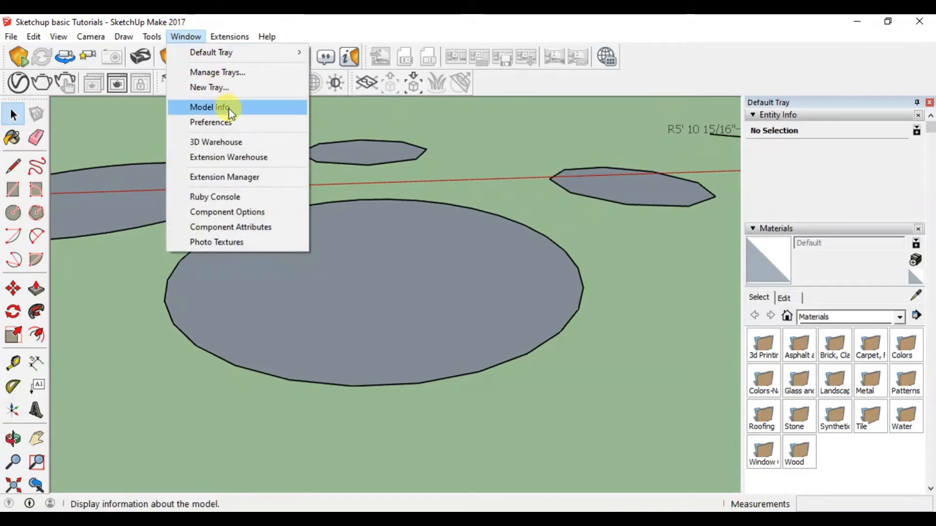
pyautogui.click(224, 108)
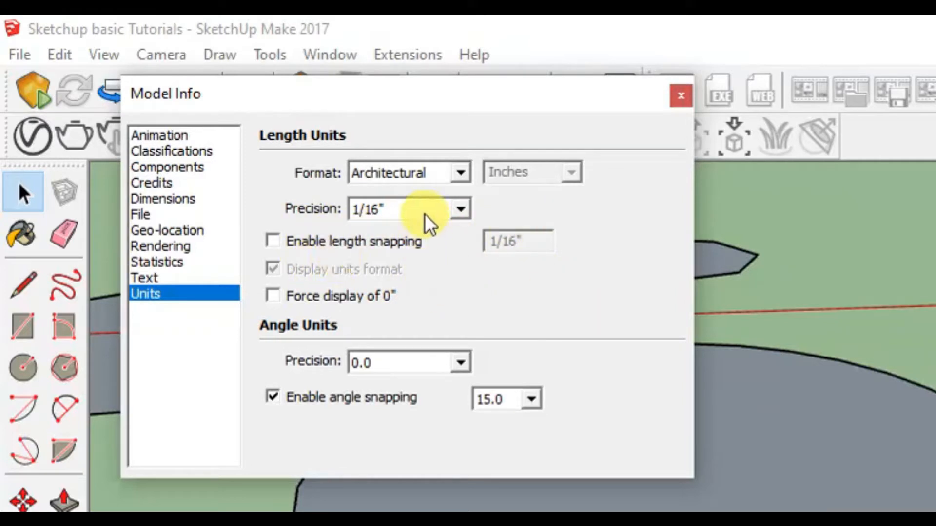
pyautogui.click(677, 104)
# Preview a line on the large circle's face to read how precisely its length is reported.
pyautogui.scroll(5, 324, 209)
pyautogui.press('l')
pyautogui.click(305, 348)
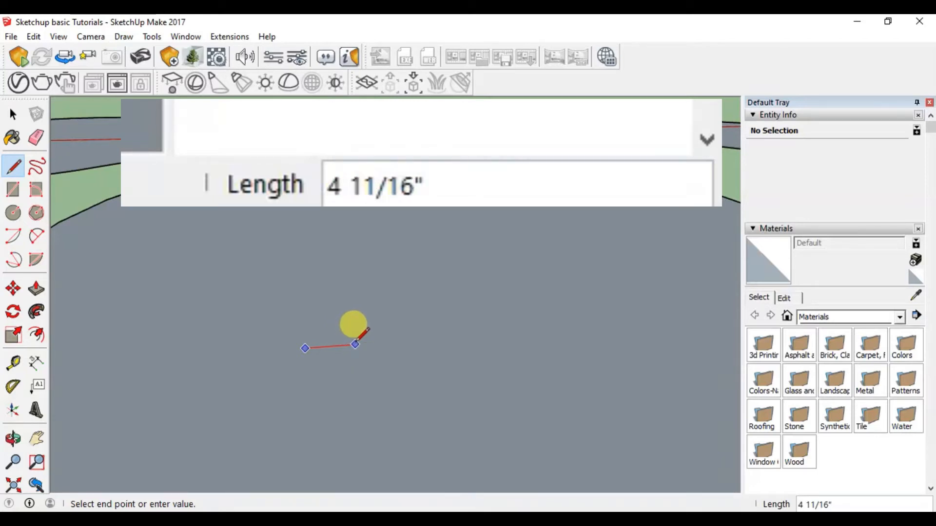
pyautogui.press('Escape')
# Set the model's length unit precision to 1/2".
pyautogui.click(185, 36)
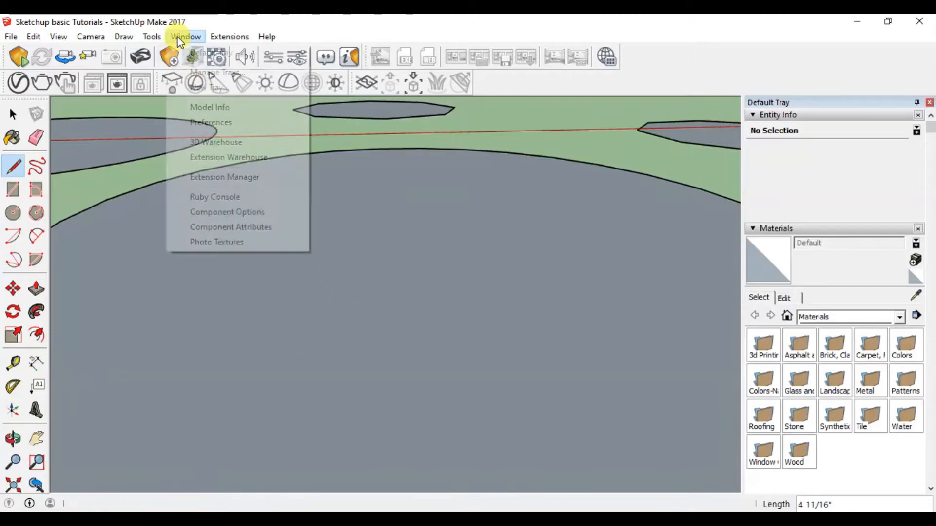
pyautogui.click(211, 108)
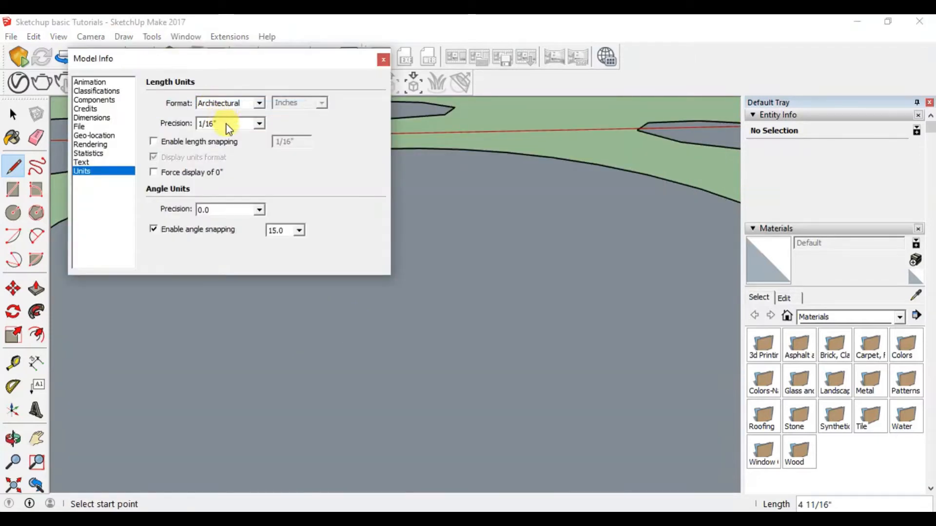
pyautogui.click(228, 123)
pyautogui.click(242, 145)
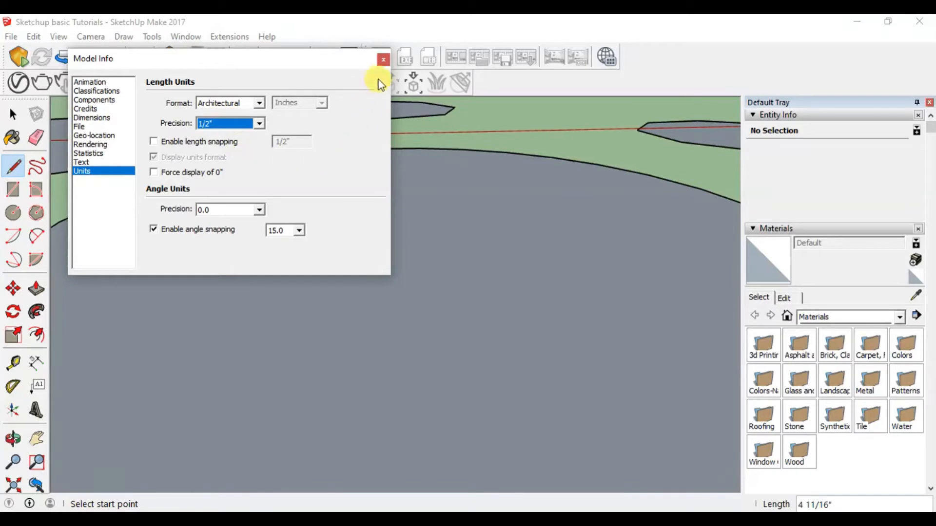
pyautogui.click(383, 59)
# Preview line lengths on the large circle's face at the 1/2" precision without keeping a line.
pyautogui.click(292, 342)
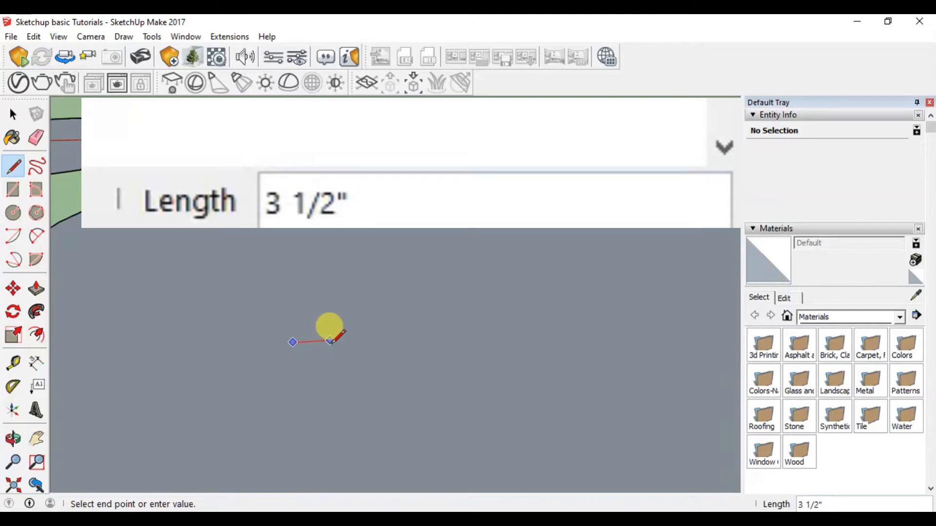
pyautogui.scroll(-5, 332, 342)
pyautogui.press('Escape')
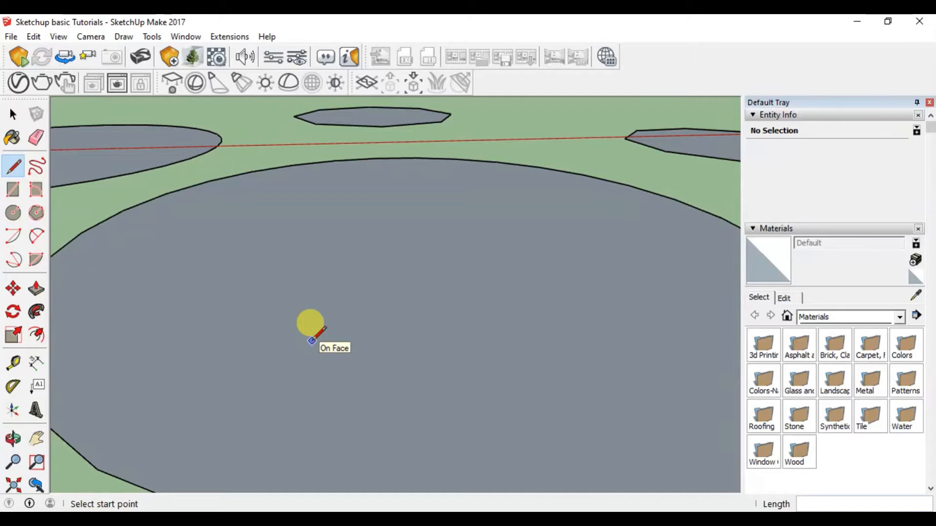
pyautogui.click(303, 318)
pyautogui.press('Escape')
# Draw a short line parallel to the red axis on the large circle's face.
pyautogui.scroll(1, 311, 322)
pyautogui.click(311, 322)
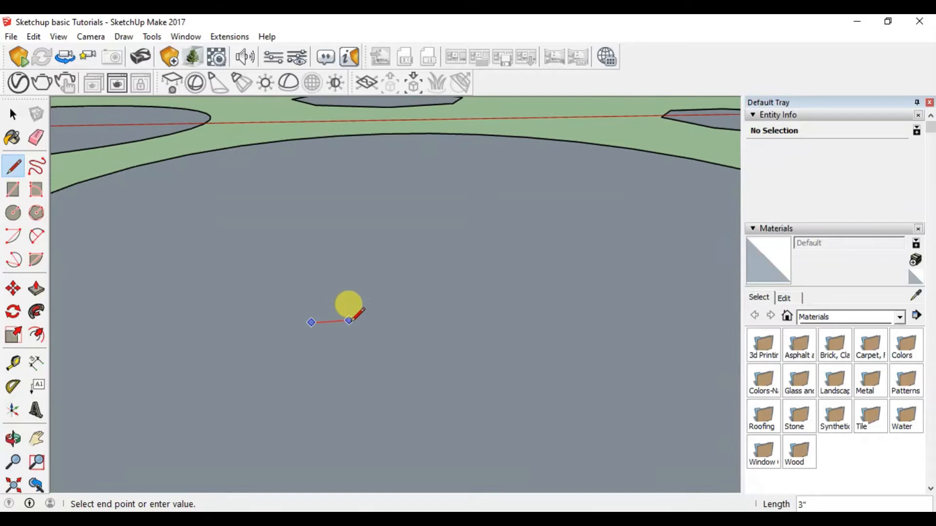
pyautogui.scroll(2, 371, 317)
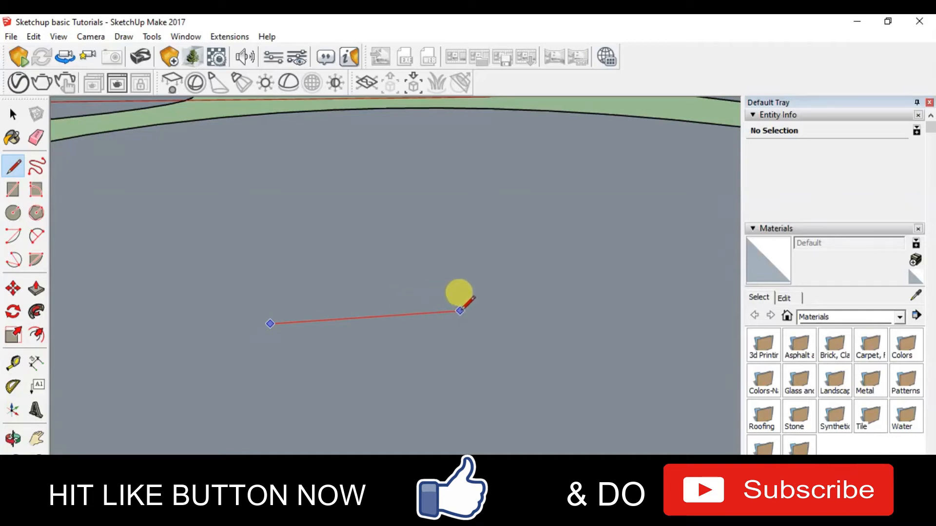
pyautogui.press('space')
pyautogui.scroll(-2, 349, 325)
pyautogui.scroll(-3, 349, 326)
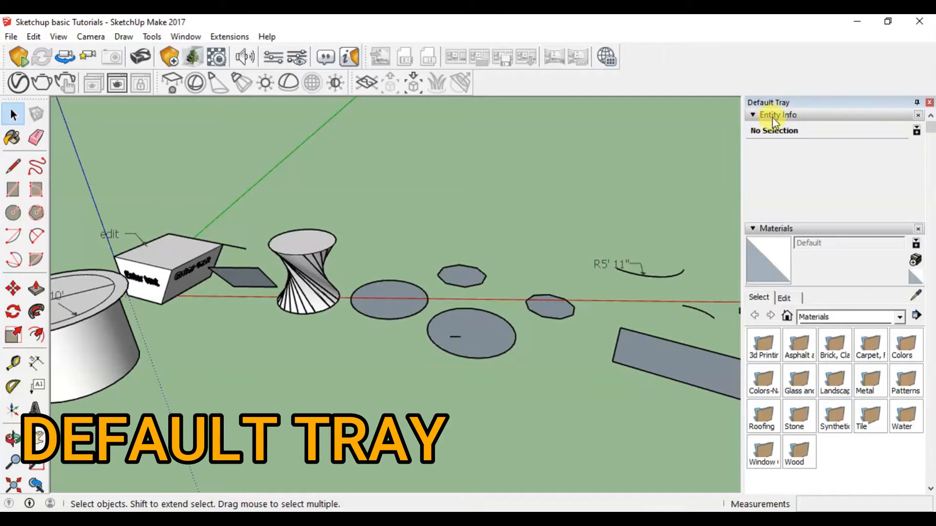
# Inspect the area and layer assignment of the large circle's face in its entity info.
pyautogui.moveTo(485, 346); pyautogui.dragTo(435, 347, button='middle')
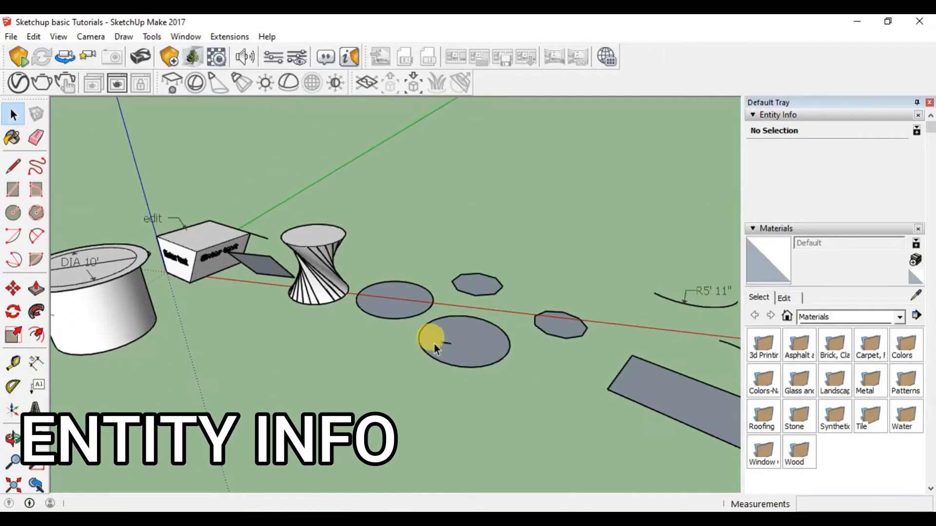
pyautogui.click(481, 362)
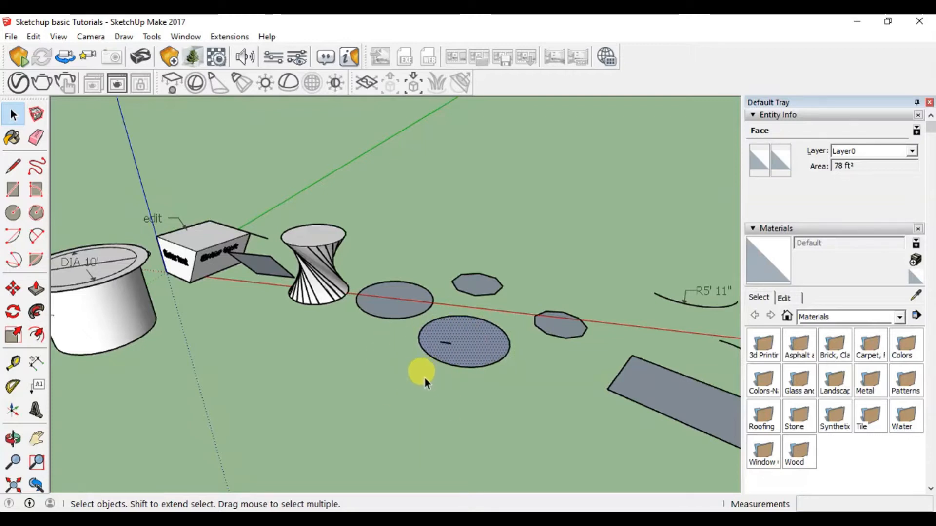
pyautogui.click(479, 414)
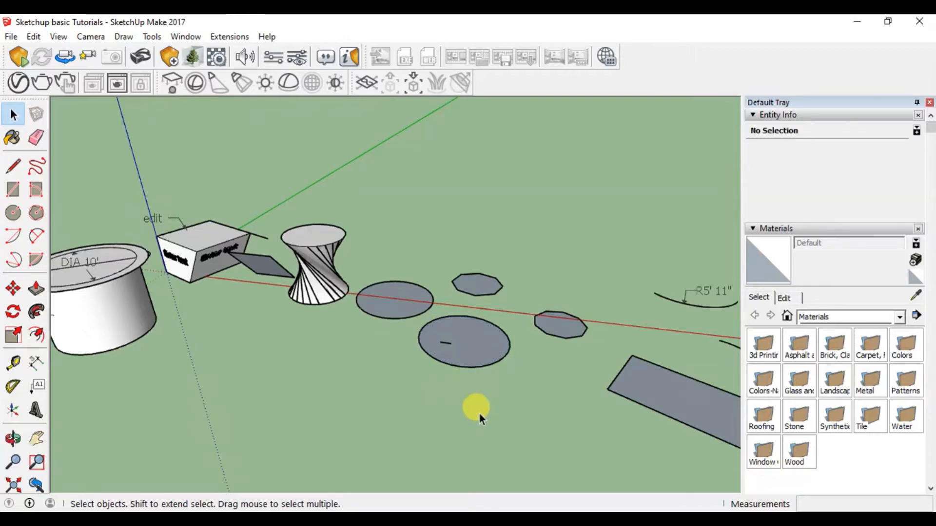
pyautogui.scroll(-4, 470, 334)
pyautogui.scroll(3, 472, 342)
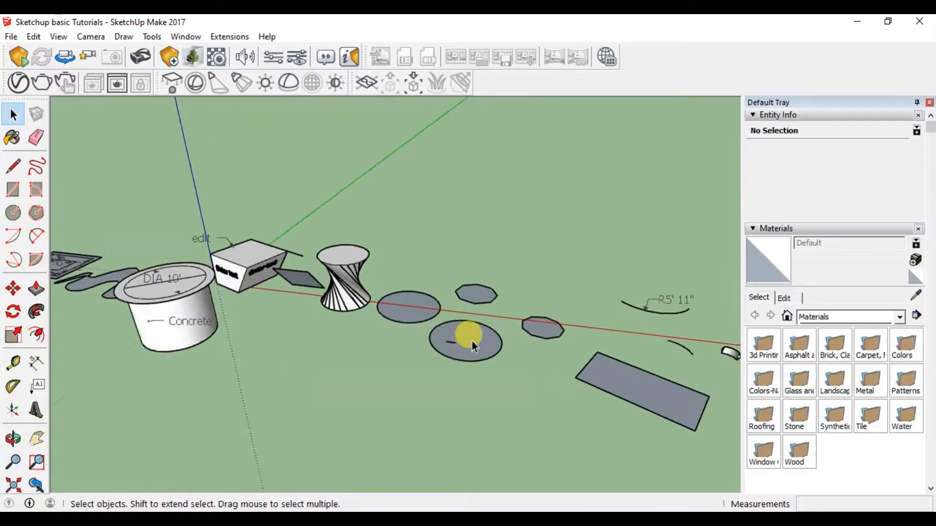
pyautogui.scroll(2, 471, 341)
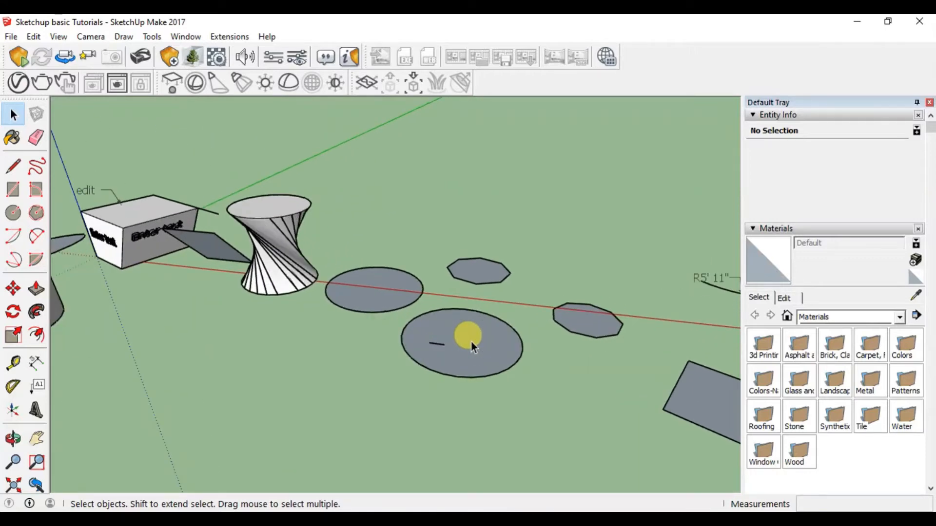
pyautogui.click(474, 354)
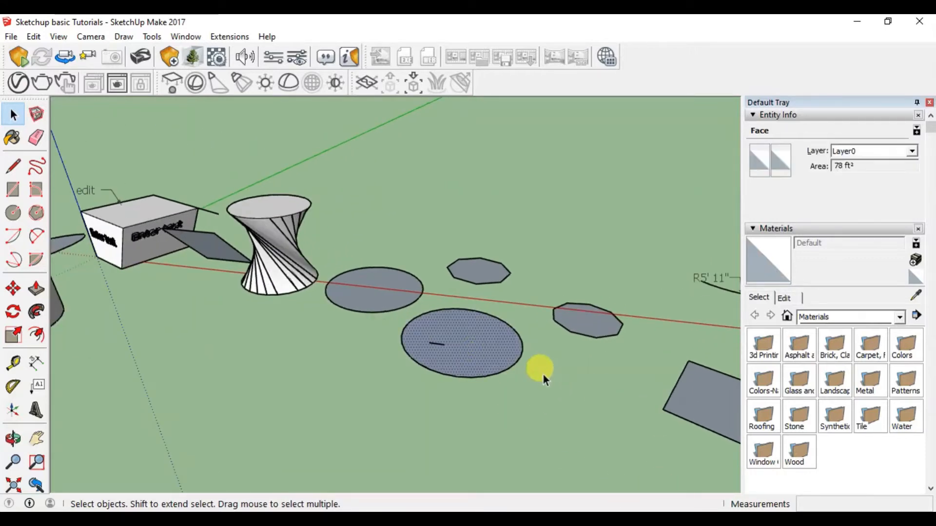
pyautogui.moveTo(857, 165); pyautogui.dragTo(808, 163)
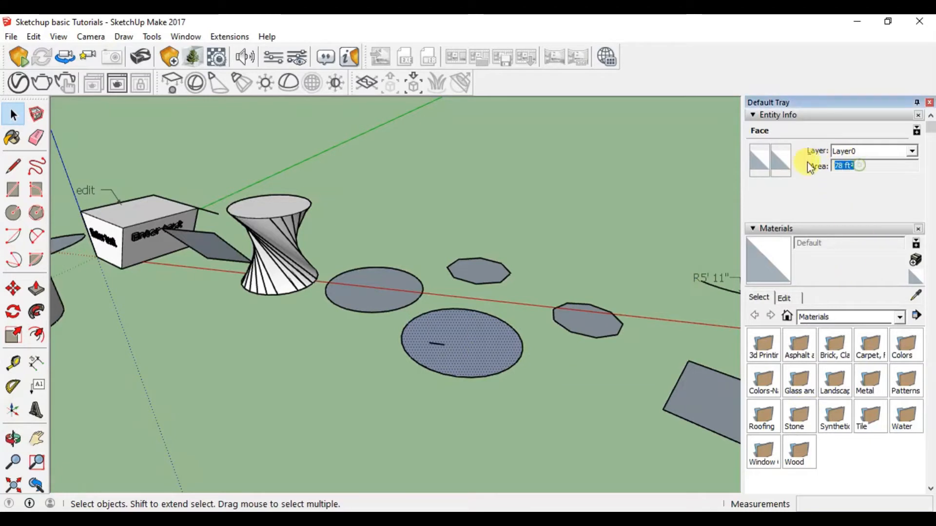
pyautogui.click(909, 151)
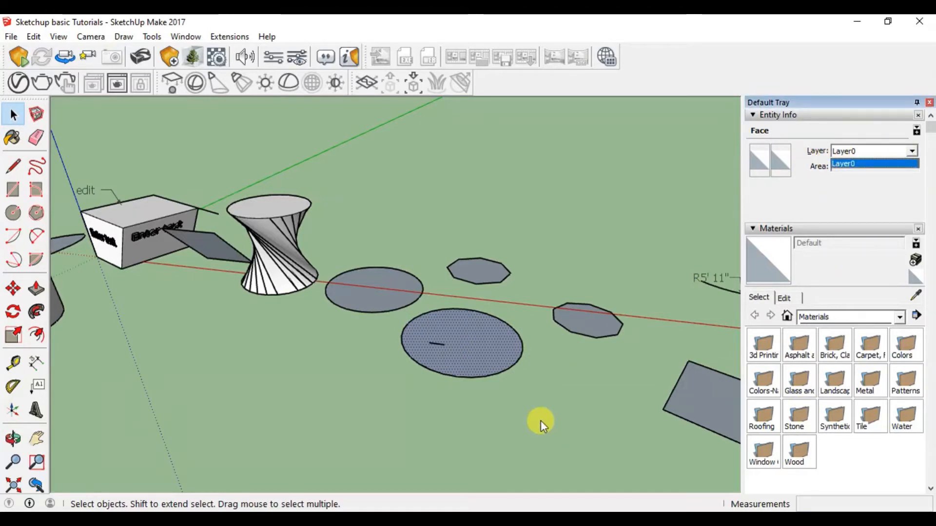
pyautogui.click(480, 360)
# Apply the black material to the front side of the large circle's face.
pyautogui.scroll(3, 480, 359)
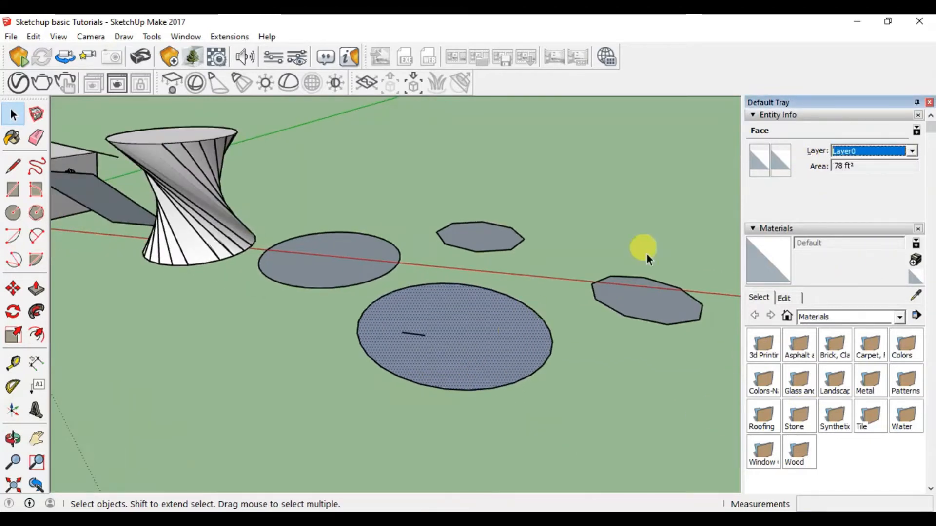
pyautogui.click(767, 157)
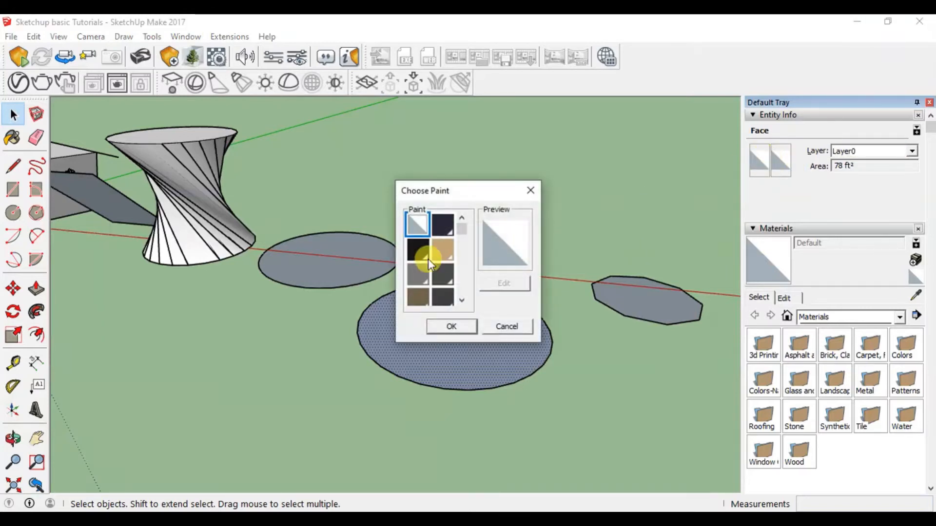
pyautogui.click(417, 253)
pyautogui.click(451, 326)
# Apply the tan material to the back side of the large circle's face and view both sides.
pyautogui.moveTo(446, 325)
pyautogui.mouseDown(button='middle')
pyautogui.moveTo(463, 354)
pyautogui.moveTo(442, 242)
pyautogui.moveTo(447, 158)
pyautogui.moveTo(481, 375)
pyautogui.mouseUp(button='middle')
pyautogui.click(780, 159)
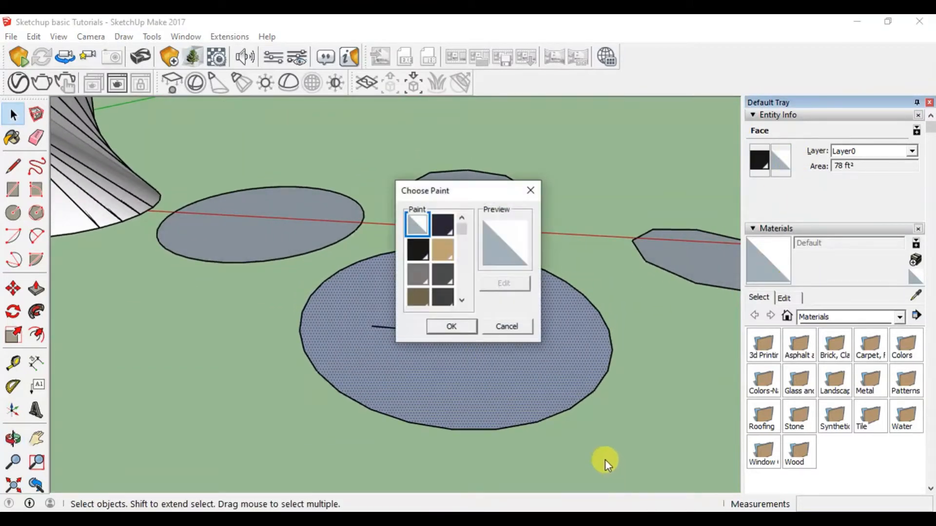
pyautogui.click(442, 251)
pyautogui.click(454, 326)
pyautogui.moveTo(481, 357)
pyautogui.mouseDown(button='middle')
pyautogui.moveTo(449, 309)
pyautogui.moveTo(438, 110)
pyautogui.mouseUp(button='middle')
pyautogui.moveTo(606, 160); pyautogui.dragTo(533, 381, button='middle')
pyautogui.click(533, 389)
# Select the box group beside the 3D "Enter text" lettering to show its entity info.
pyautogui.scroll(2, 515, 356)
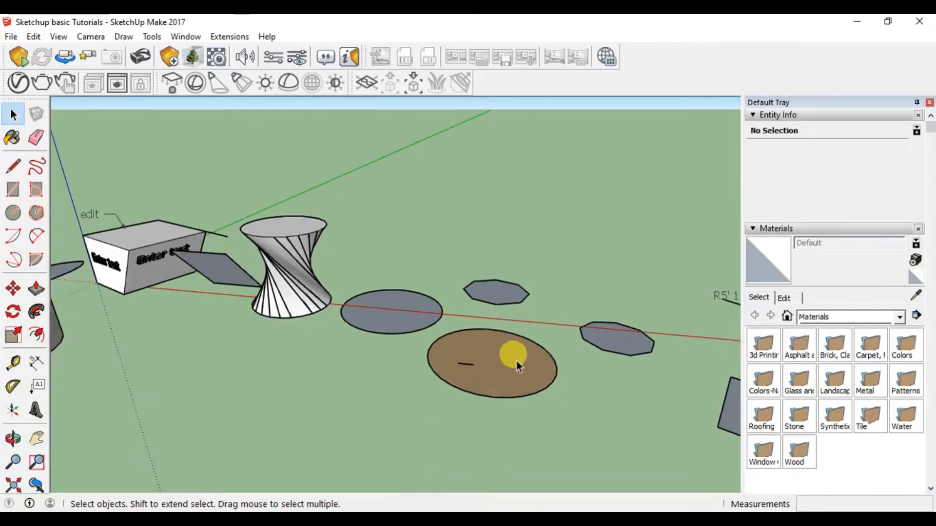
pyautogui.scroll(-2, 502, 363)
pyautogui.moveTo(502, 365); pyautogui.dragTo(518, 390, button='middle')
pyautogui.scroll(-2, 512, 366)
pyautogui.scroll(3, 204, 307)
pyautogui.moveTo(458, 323); pyautogui.dragTo(455, 304, button='middle')
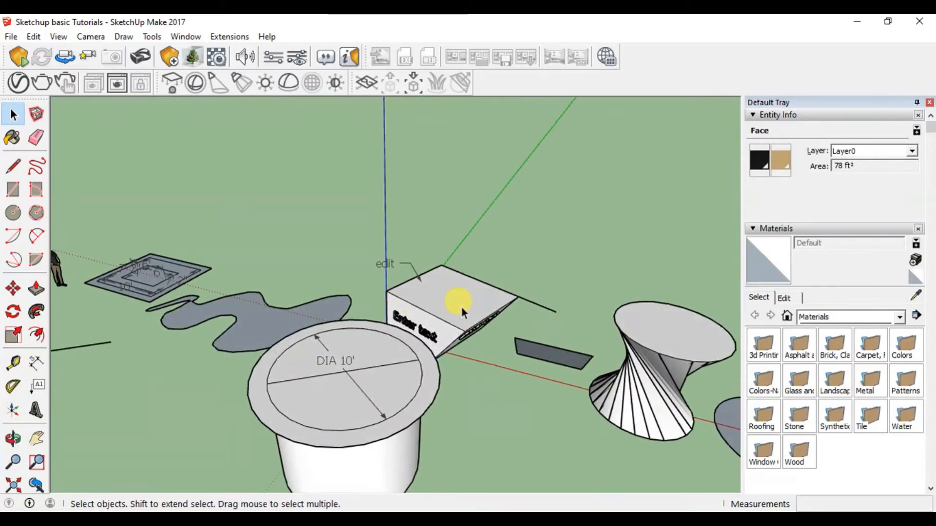
pyautogui.click(461, 307)
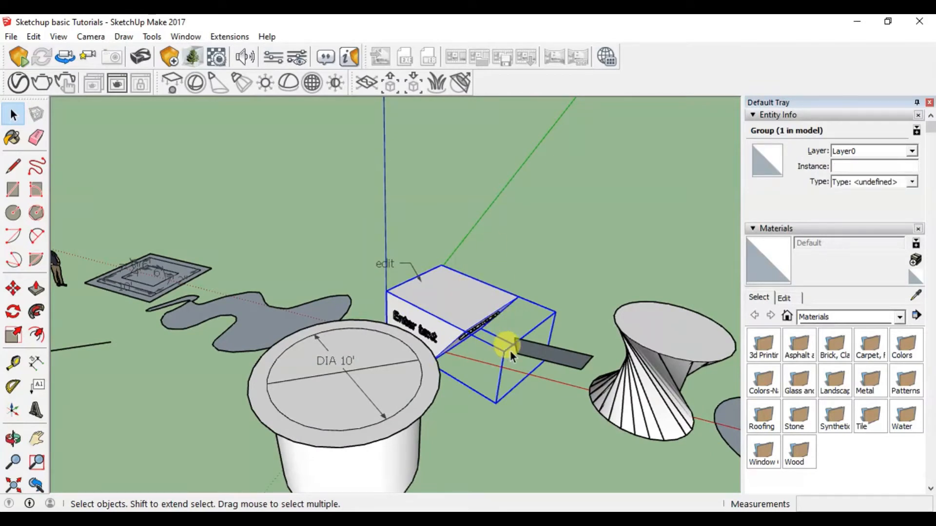
pyautogui.scroll(3, 478, 319)
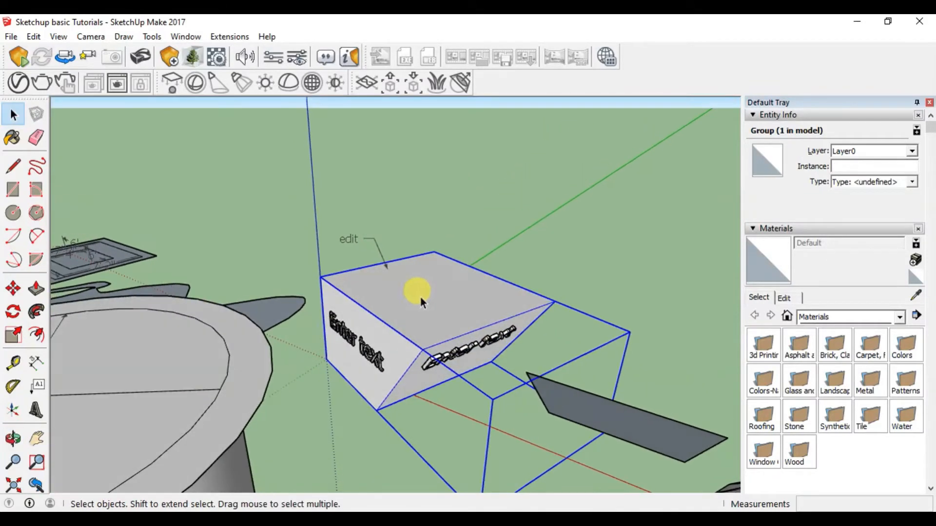
# Import the IFC 2x3.skc classification system into the model for assigning group types.
pyautogui.click(896, 184)
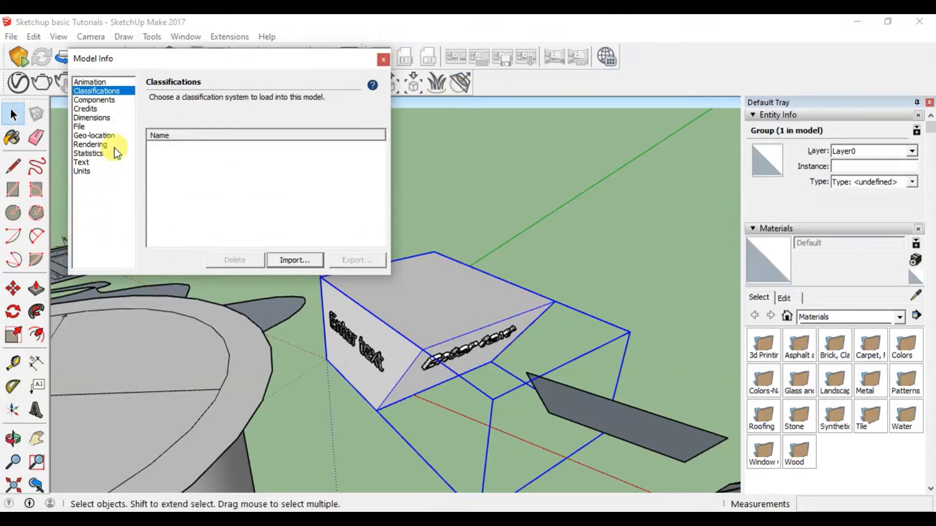
pyautogui.click(300, 257)
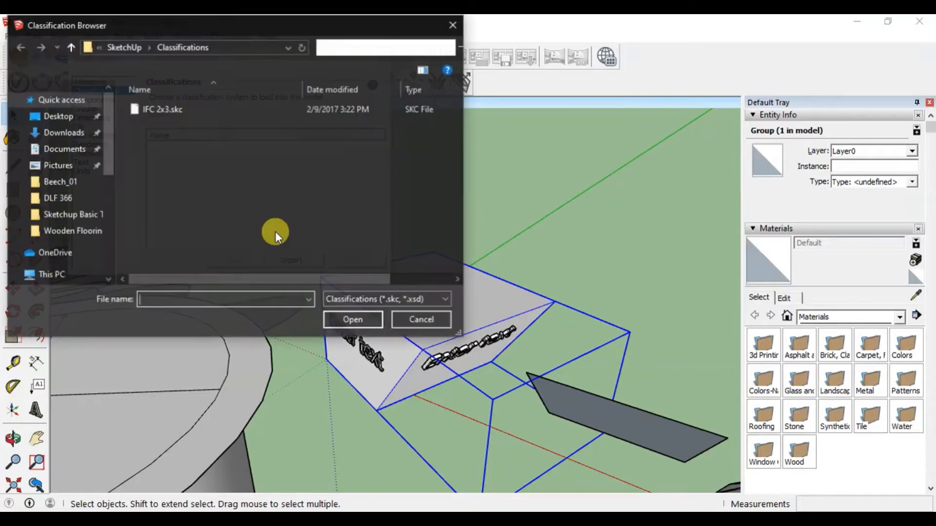
pyautogui.click(171, 108)
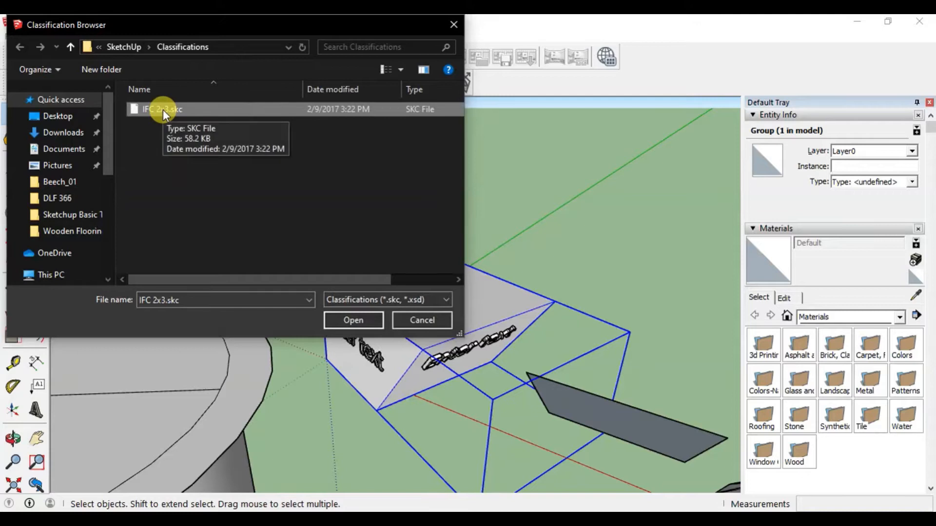
pyautogui.click(353, 320)
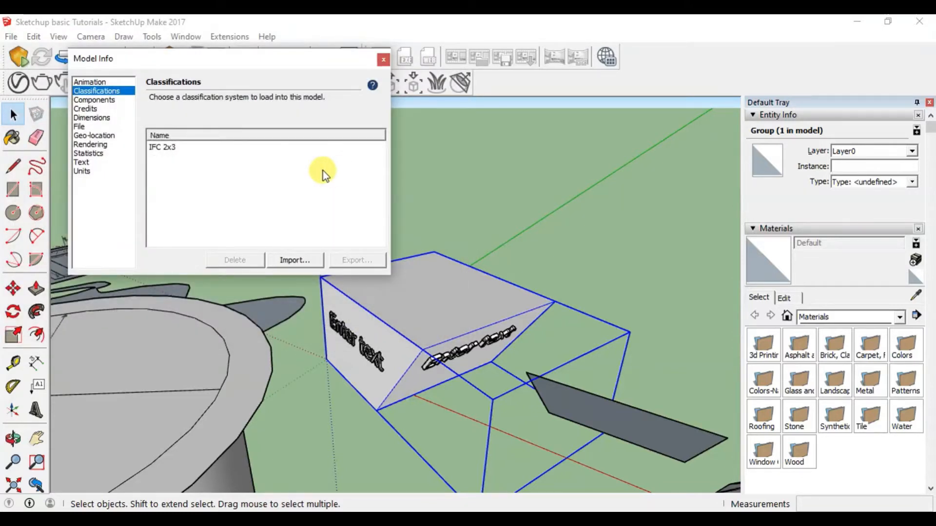
pyautogui.click(167, 146)
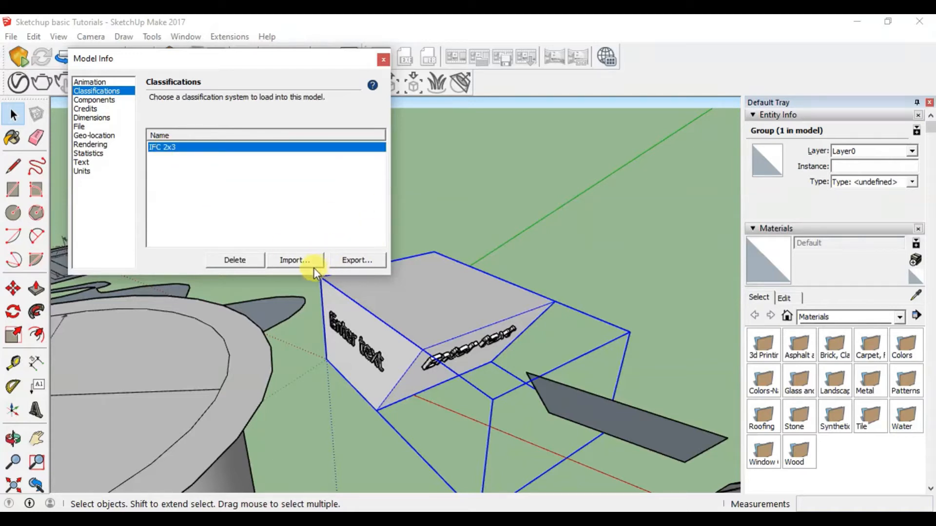
pyautogui.click(383, 59)
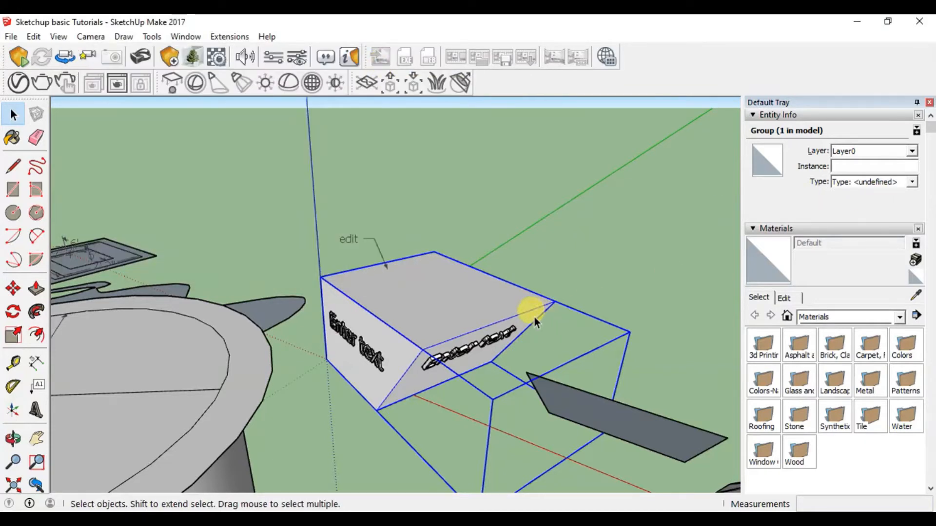
# Classify the selected box group as IfcBuilding from the IFC 2x3 types.
pyautogui.click(893, 184)
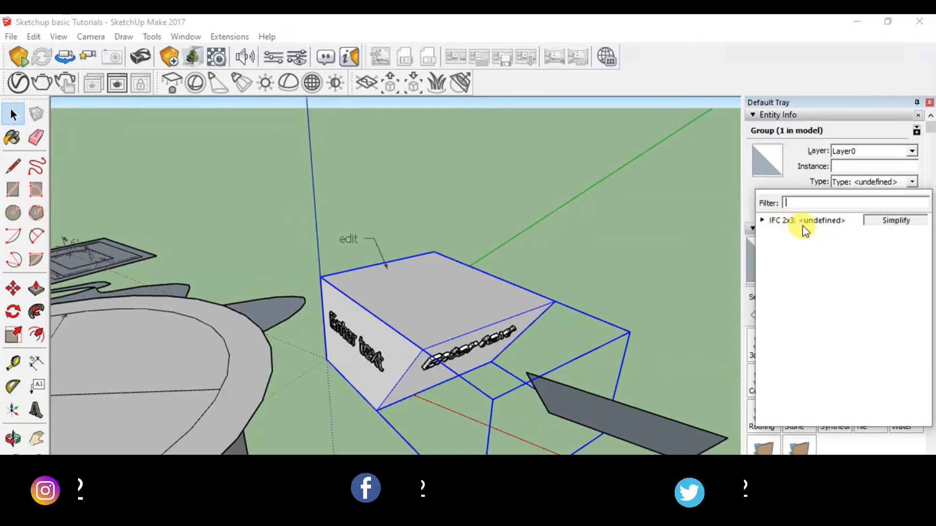
pyautogui.doubleClick(789, 221)
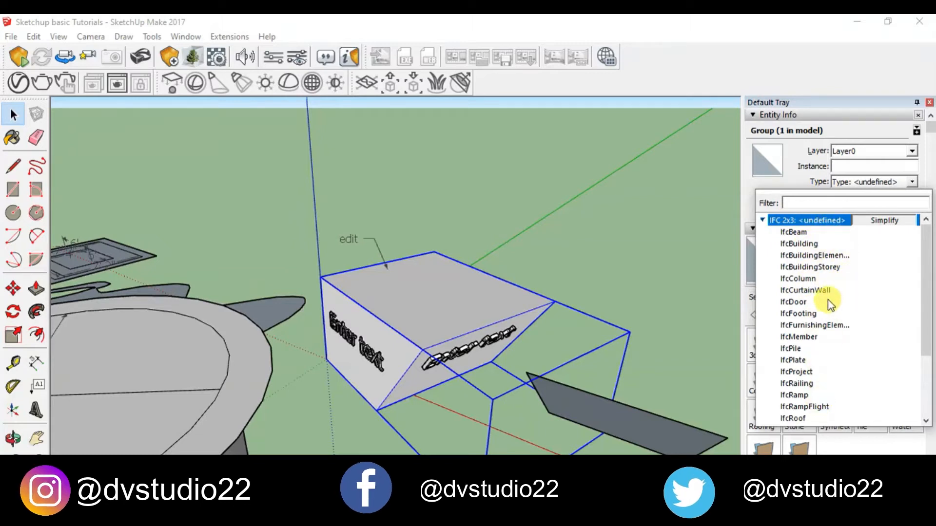
pyautogui.scroll(-3, 830, 303)
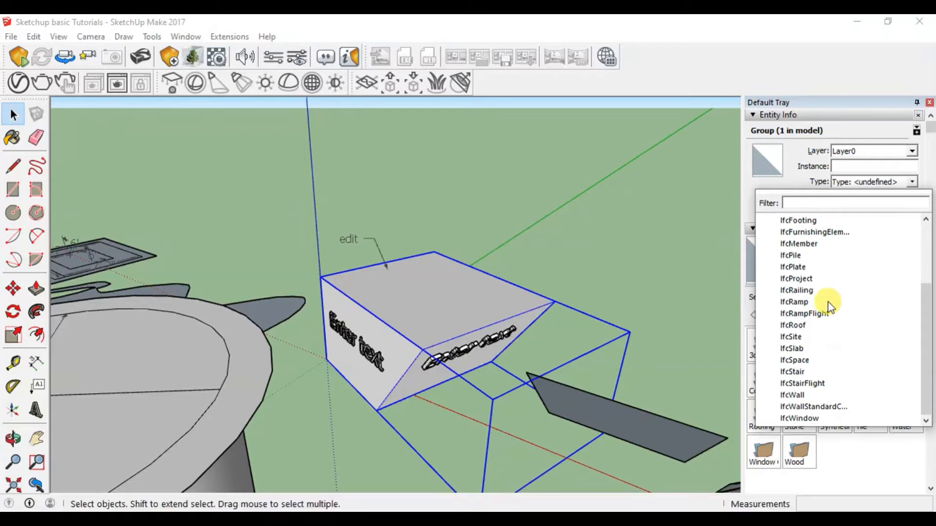
pyautogui.scroll(1, 830, 306)
pyautogui.scroll(-1, 830, 306)
pyautogui.scroll(3, 820, 286)
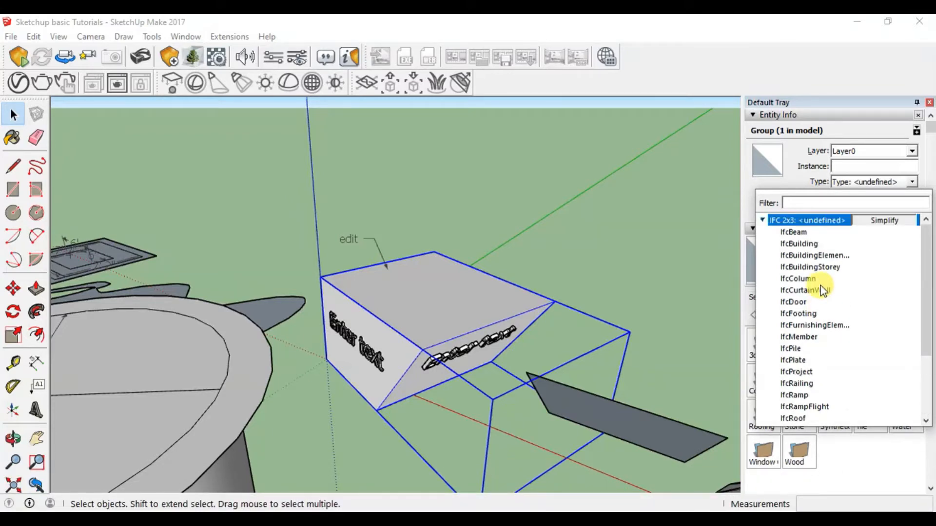
pyautogui.click(809, 245)
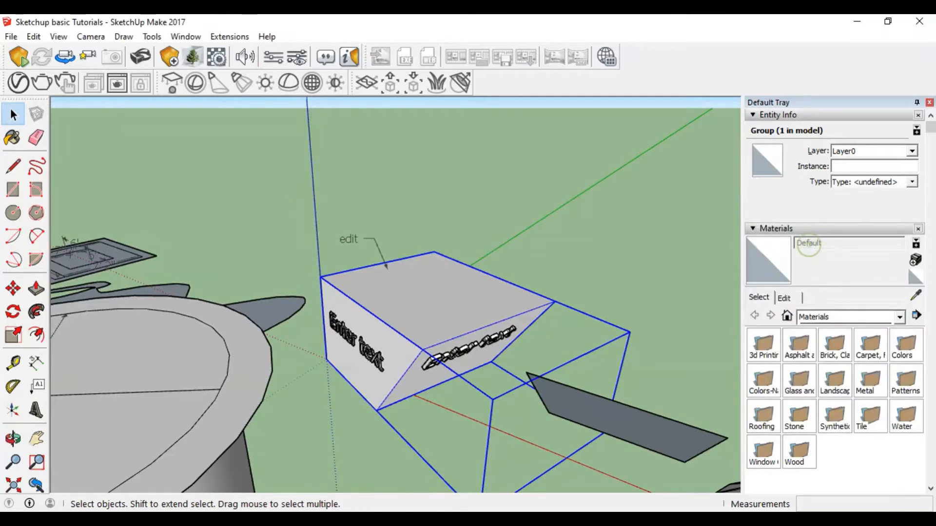
pyautogui.click(427, 305)
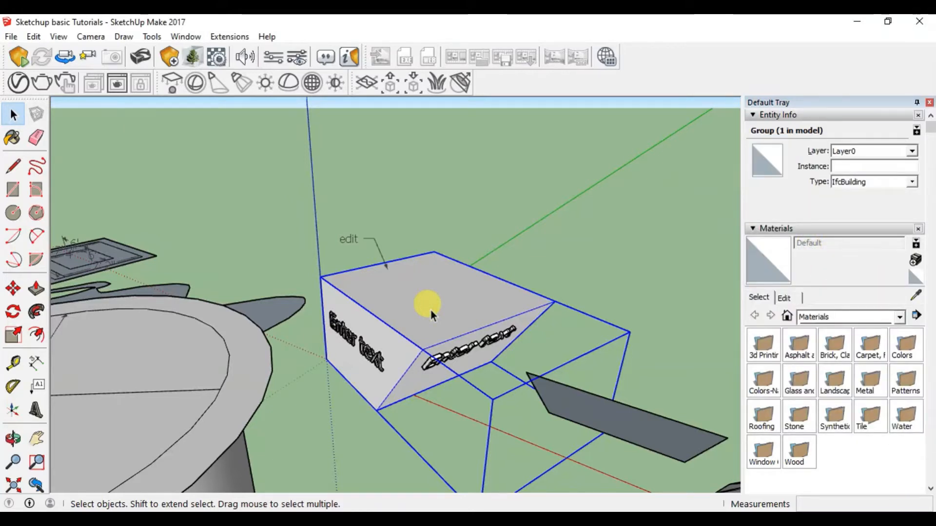
# Deselect the box group and select it again to check its assigned type in the entity info.
pyautogui.click(873, 181)
pyautogui.click(874, 181)
pyautogui.click(560, 224)
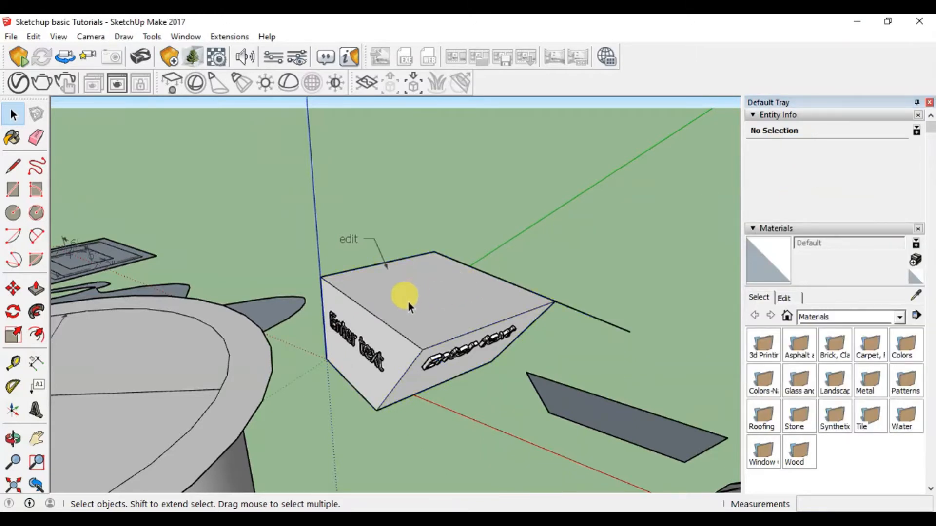
pyautogui.scroll(-6, 399, 307)
pyautogui.scroll(3, 395, 308)
pyautogui.moveTo(396, 307); pyautogui.dragTo(419, 325, button='middle')
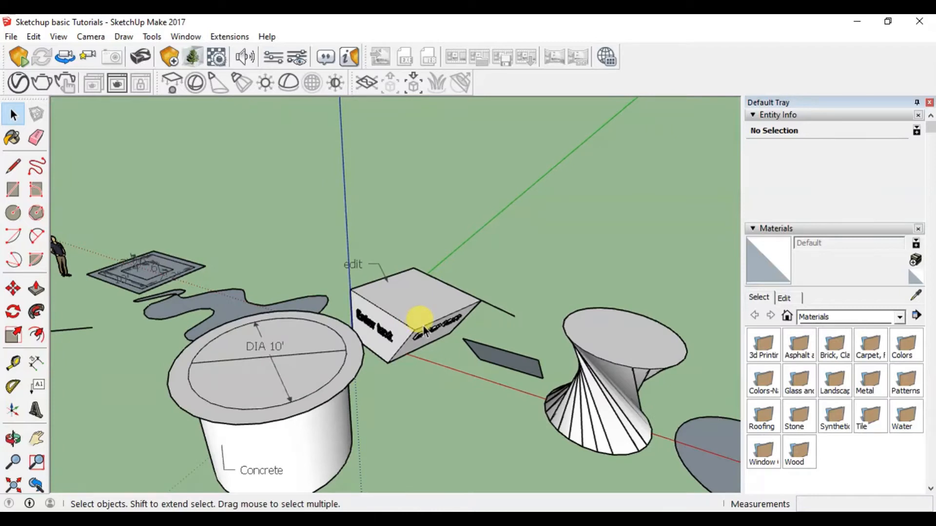
pyautogui.click(418, 317)
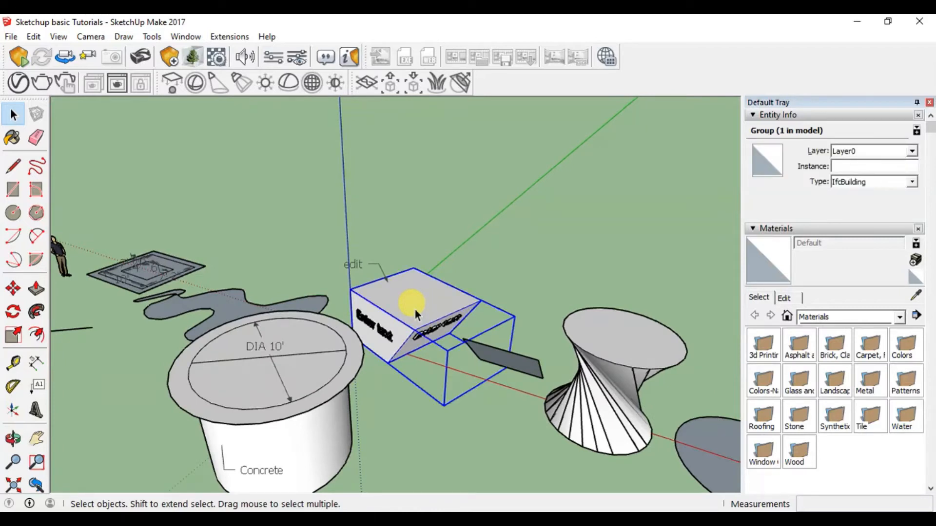
# Apply the brown material to the 6' linear dimension inside the innermost rectangle.
pyautogui.scroll(-4, 455, 334)
pyautogui.scroll(6, 241, 293)
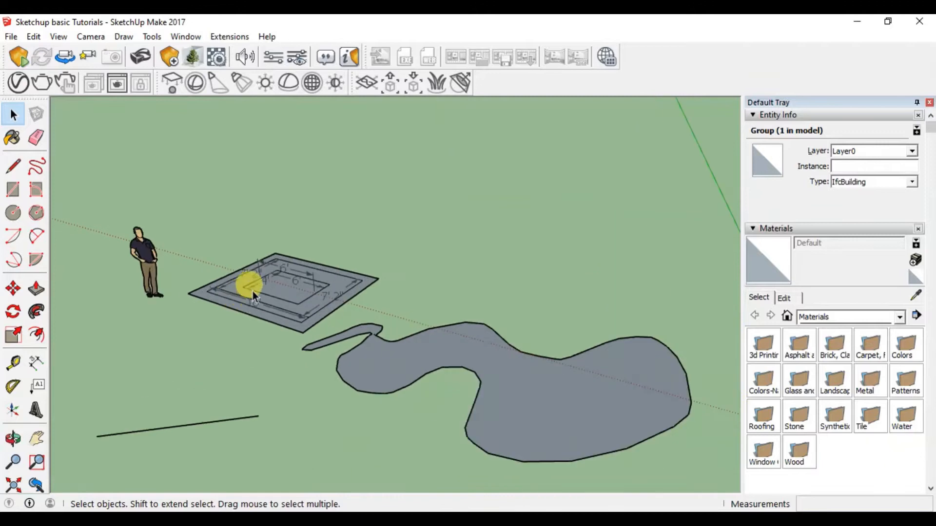
pyautogui.scroll(3, 252, 292)
pyautogui.click(511, 235)
pyautogui.scroll(2, 341, 271)
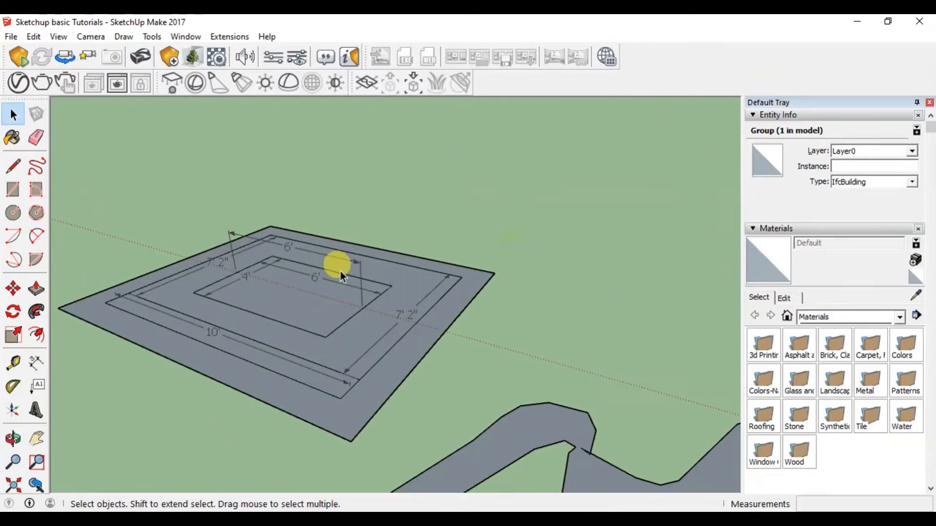
pyautogui.click(360, 294)
pyautogui.scroll(3, 299, 295)
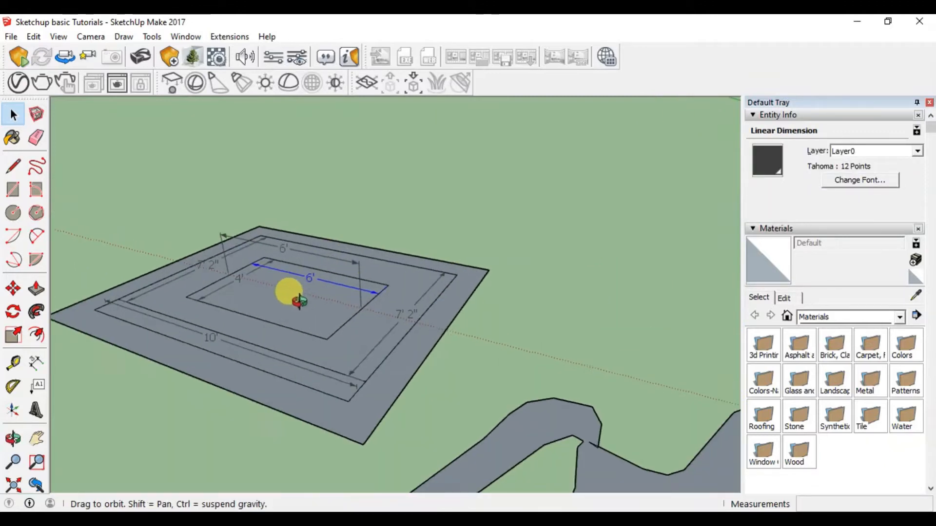
pyautogui.scroll(3, 288, 291)
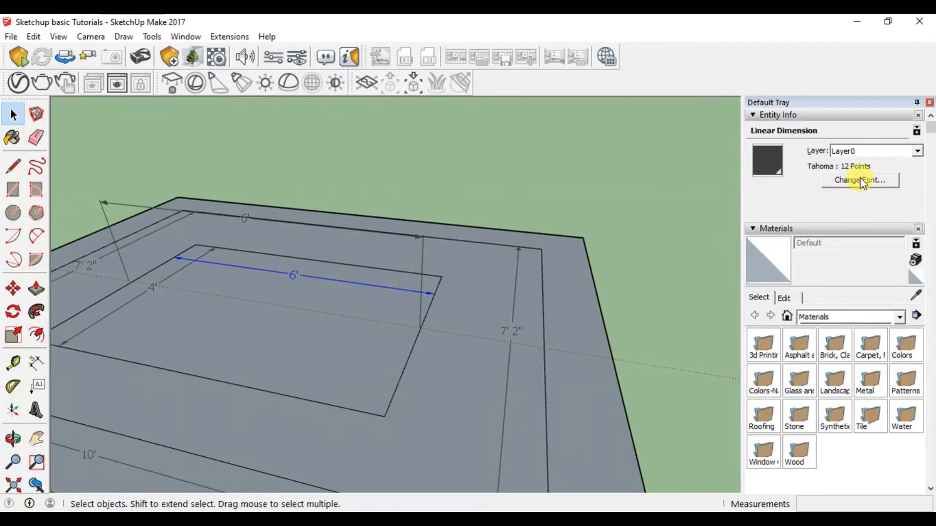
pyautogui.click(768, 160)
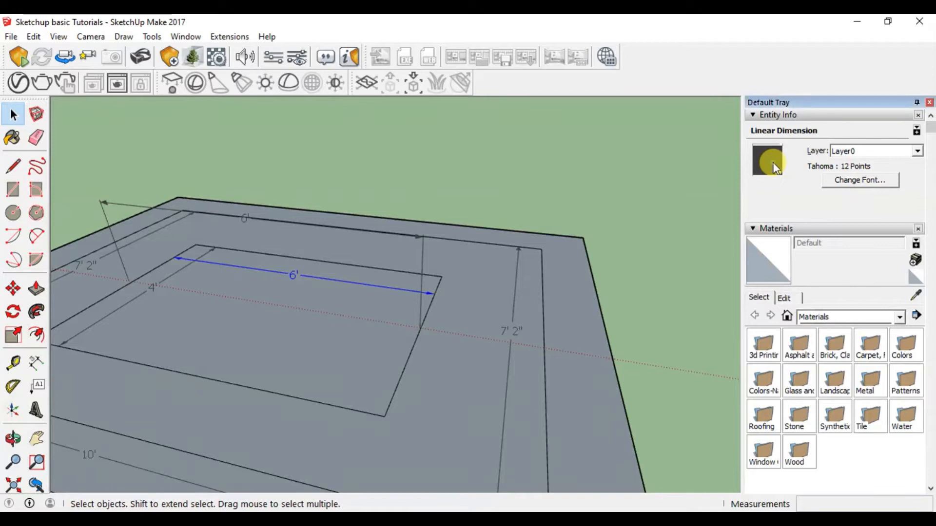
pyautogui.click(420, 228)
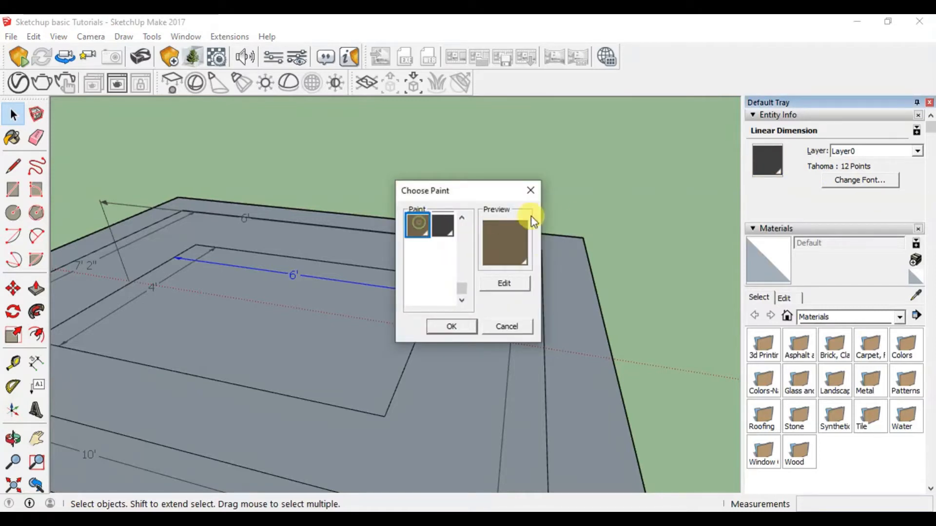
pyautogui.click(453, 326)
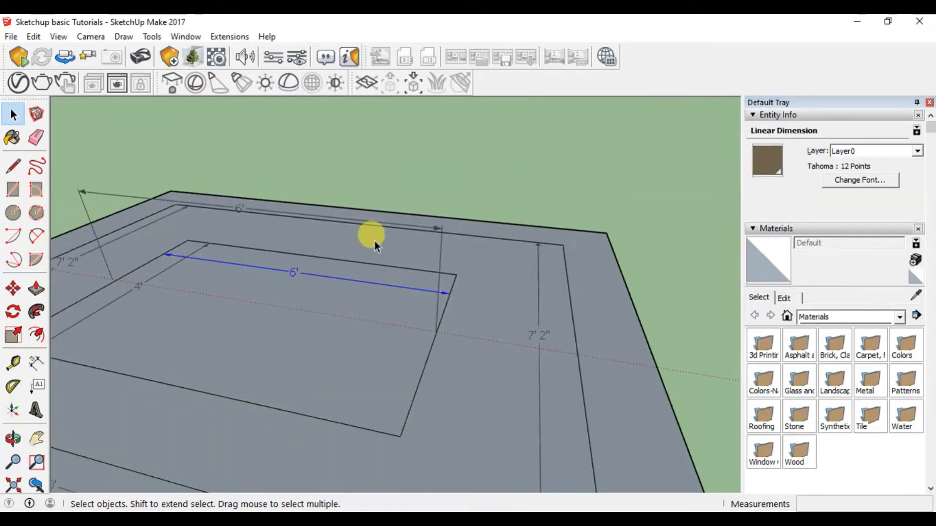
# Edit the 6' dimension's brown material, changing its color to a bright yellow.
pyautogui.click(451, 178)
pyautogui.scroll(3, 293, 281)
pyautogui.click(273, 308)
pyautogui.scroll(-4, 506, 264)
pyautogui.click(764, 184)
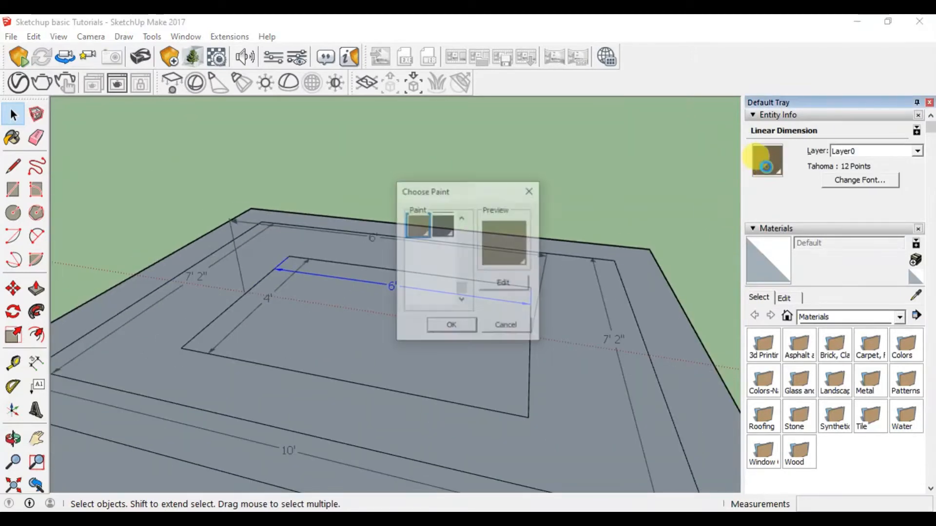
pyautogui.click(507, 284)
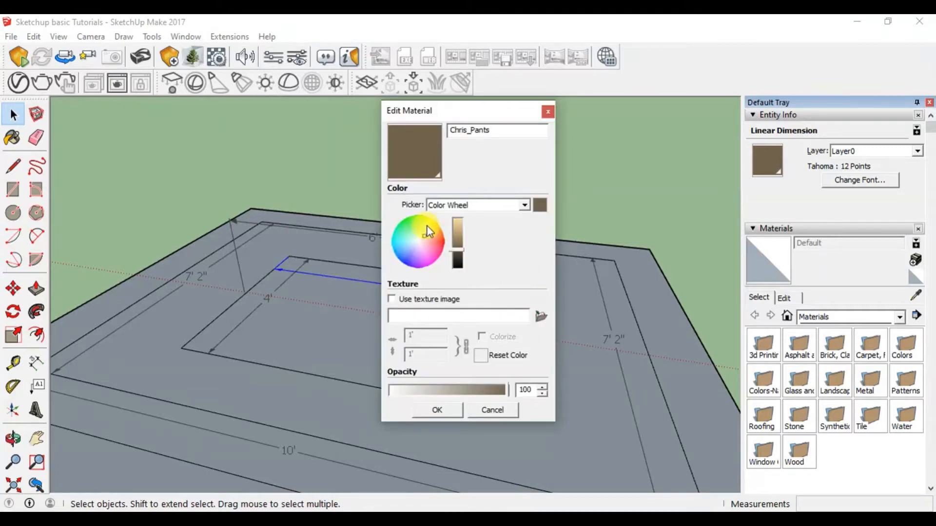
pyautogui.click(426, 219)
pyautogui.moveTo(457, 250); pyautogui.dragTo(457, 220)
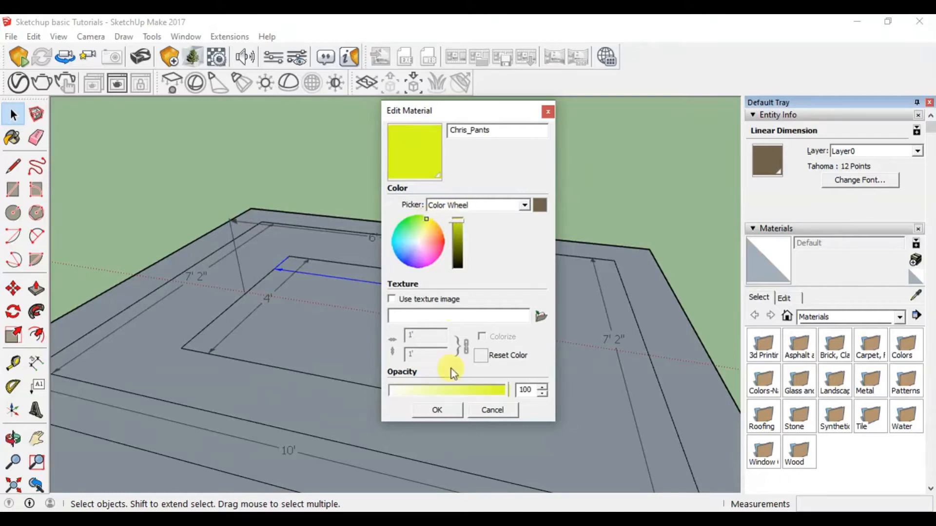
pyautogui.click(450, 411)
pyautogui.click(455, 327)
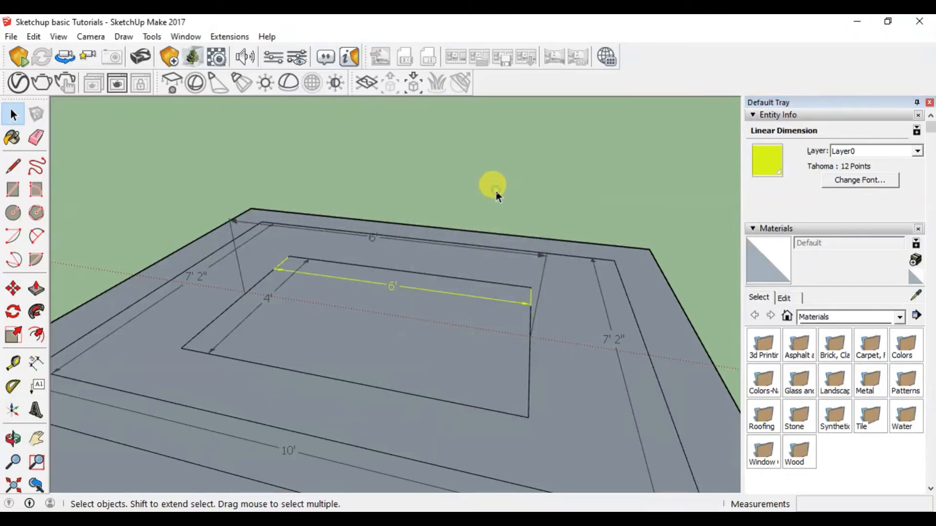
# View the recolored 6' dimension unselected and select it again to check its entity info.
pyautogui.click(496, 196)
pyautogui.moveTo(445, 278); pyautogui.dragTo(479, 292, button='middle')
pyautogui.scroll(-3, 360, 285)
pyautogui.scroll(2, 389, 299)
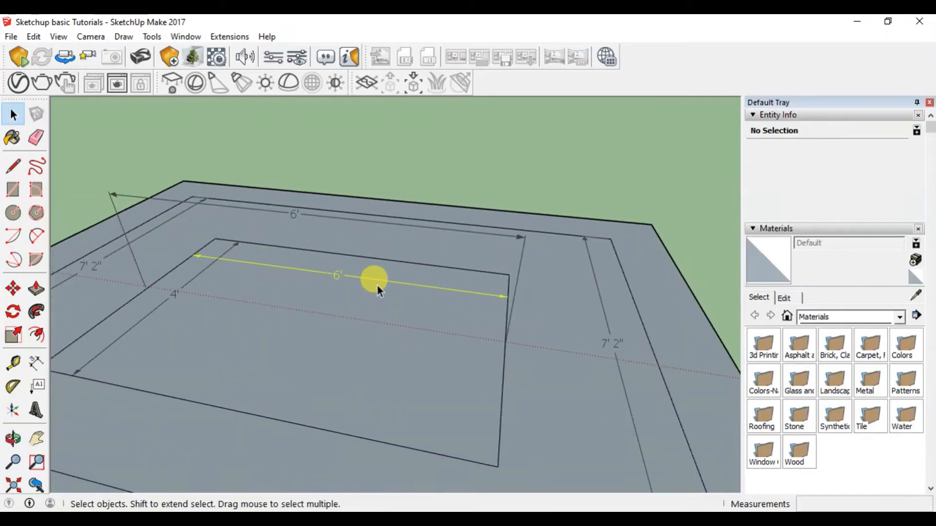
pyautogui.click(373, 282)
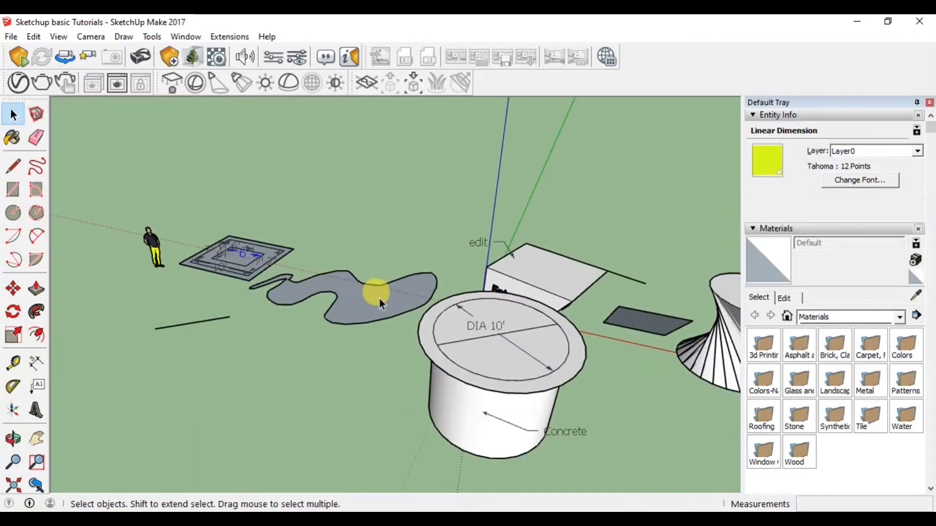
# Make a component from all the connected geometry of the cylinder labelled Concrete, keeping the default creation settings.
pyautogui.scroll(-4, 324, 297)
pyautogui.moveTo(417, 343); pyautogui.dragTo(588, 395, button='middle')
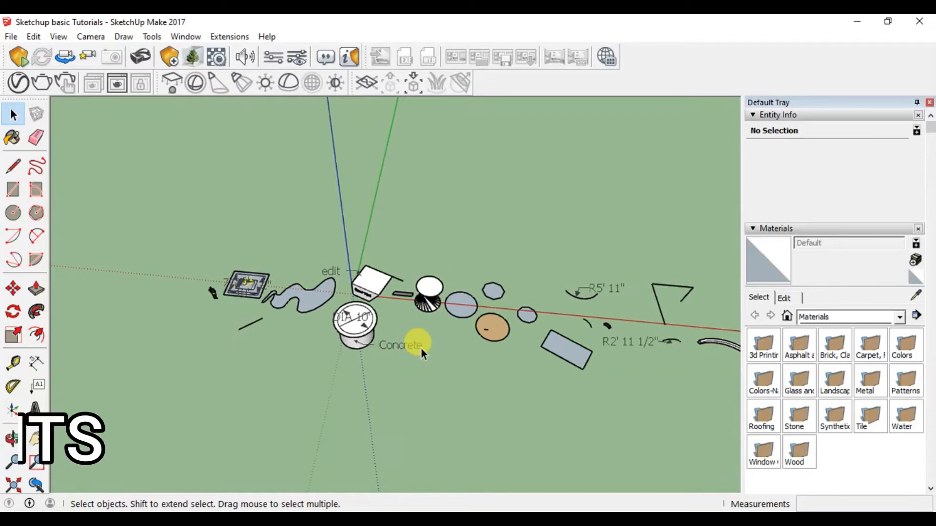
pyautogui.scroll(4, 508, 326)
pyautogui.moveTo(509, 325); pyautogui.dragTo(511, 304, button='middle')
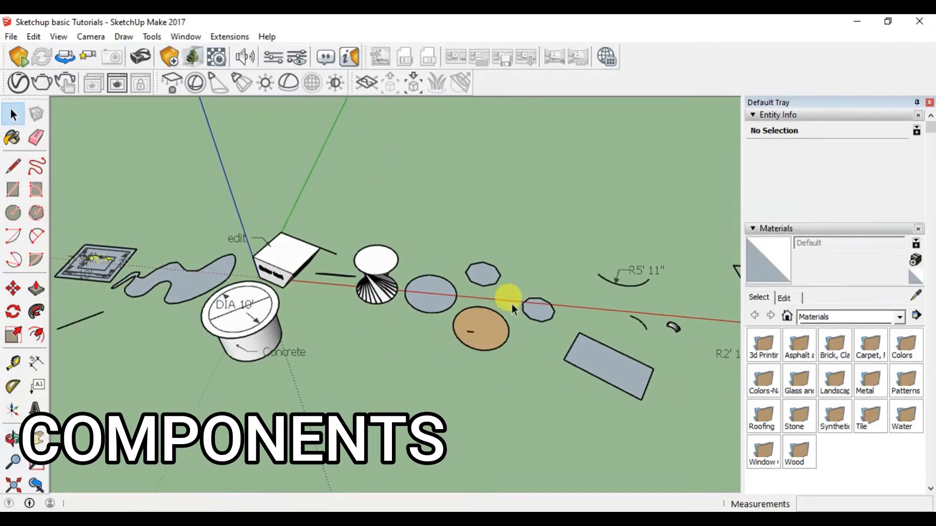
pyautogui.click(269, 339)
pyautogui.tripleClick(268, 336)
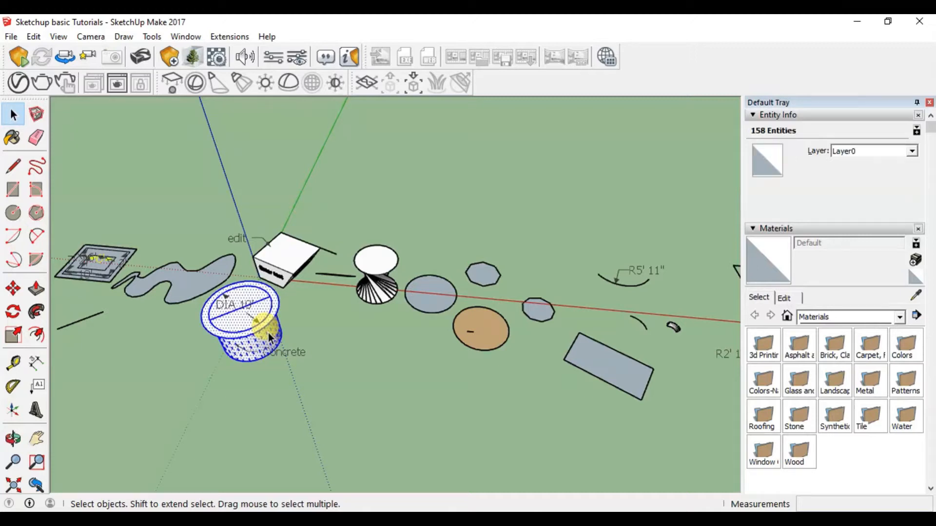
pyautogui.rightClick(268, 332)
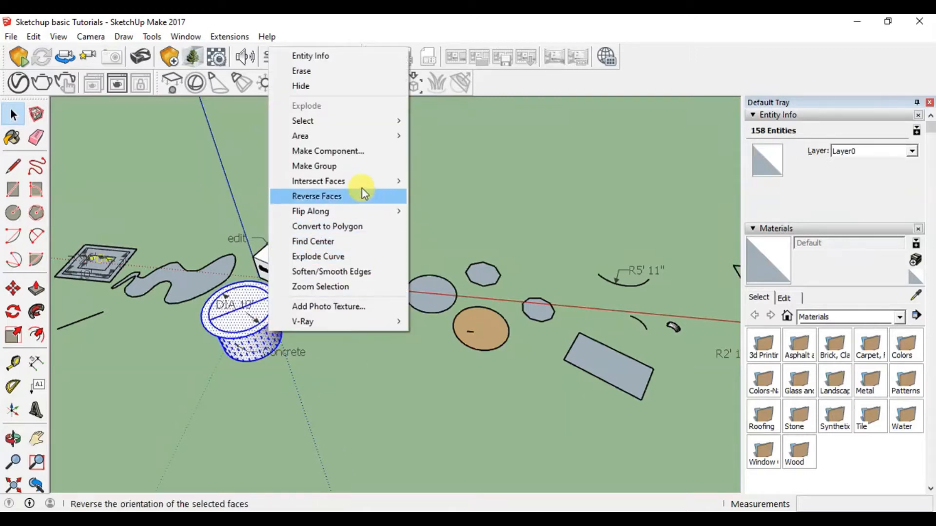
pyautogui.click(350, 152)
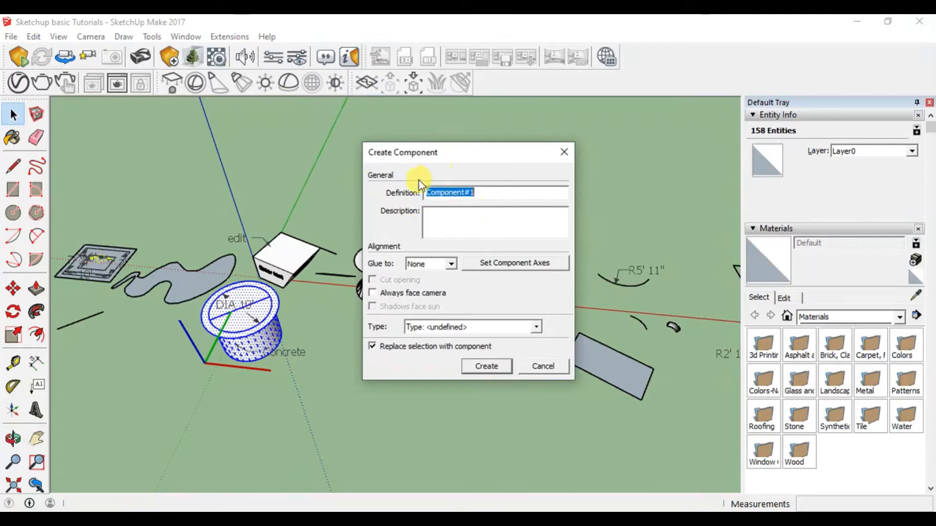
pyautogui.click(485, 366)
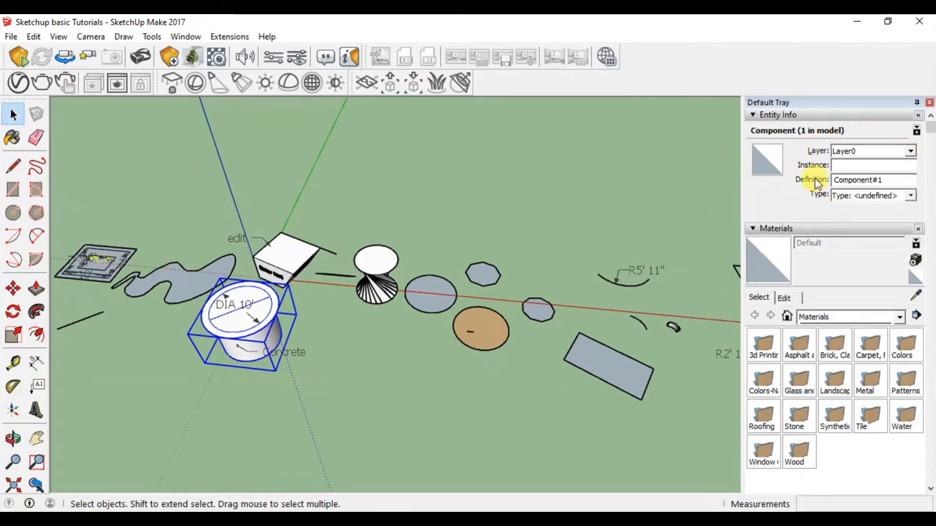
# Rename the cylinder component's definition to Circular and classify it as IfcPile.
pyautogui.moveTo(843, 180); pyautogui.dragTo(824, 181)
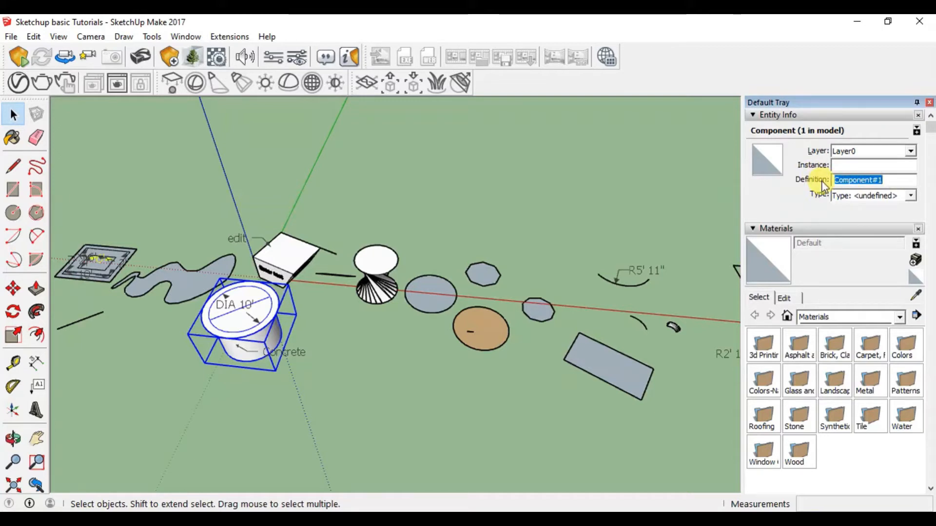
pyautogui.write('Circular')
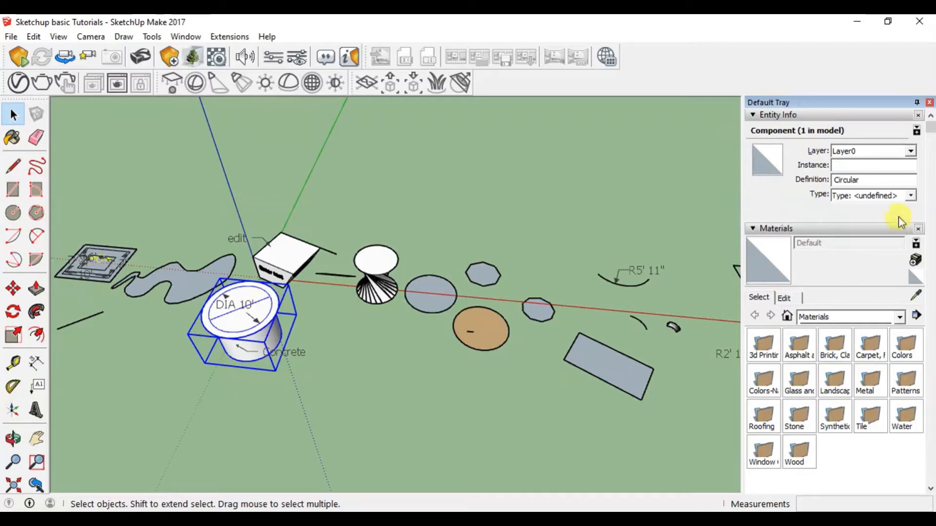
pyautogui.click(909, 195)
pyautogui.doubleClick(776, 235)
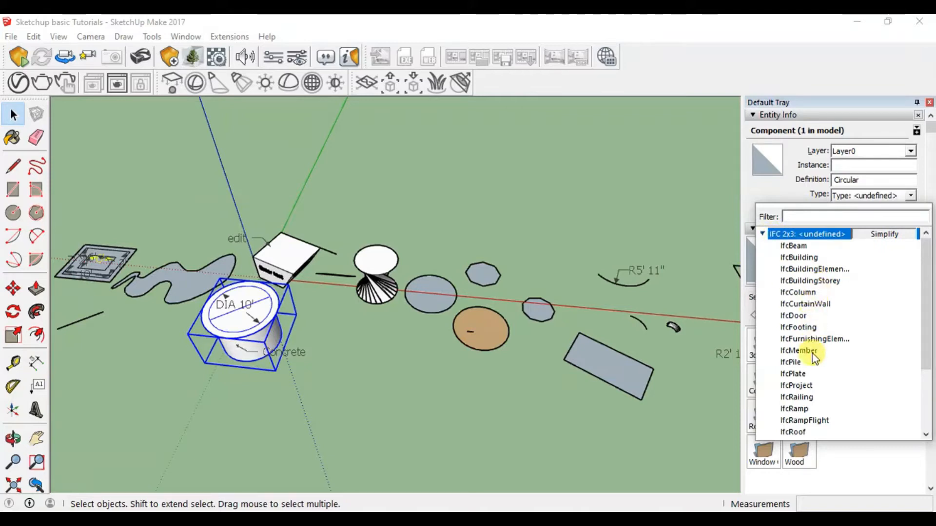
pyautogui.click(800, 362)
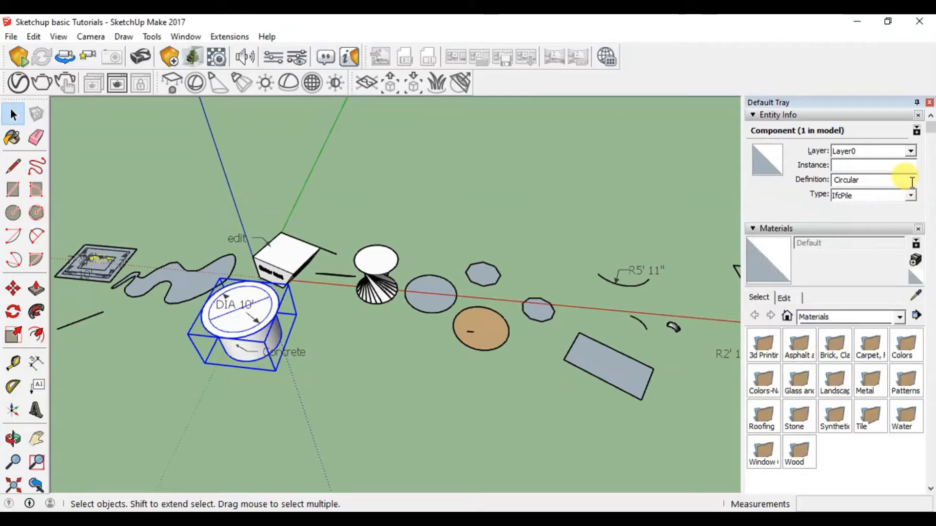
# Deselect the cylinder component and select it again to check its definition and type.
pyautogui.click(422, 422)
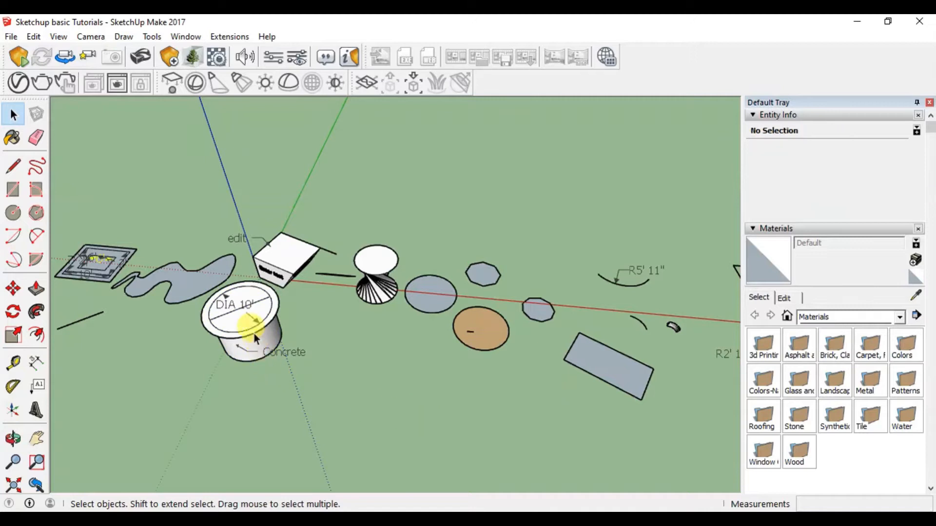
pyautogui.scroll(3, 247, 328)
pyautogui.click(248, 359)
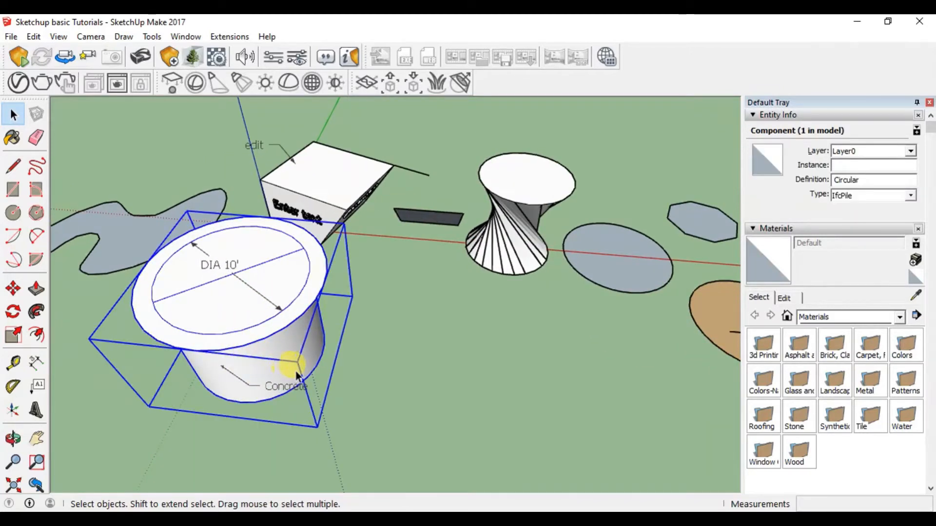
pyautogui.scroll(-2, 254, 336)
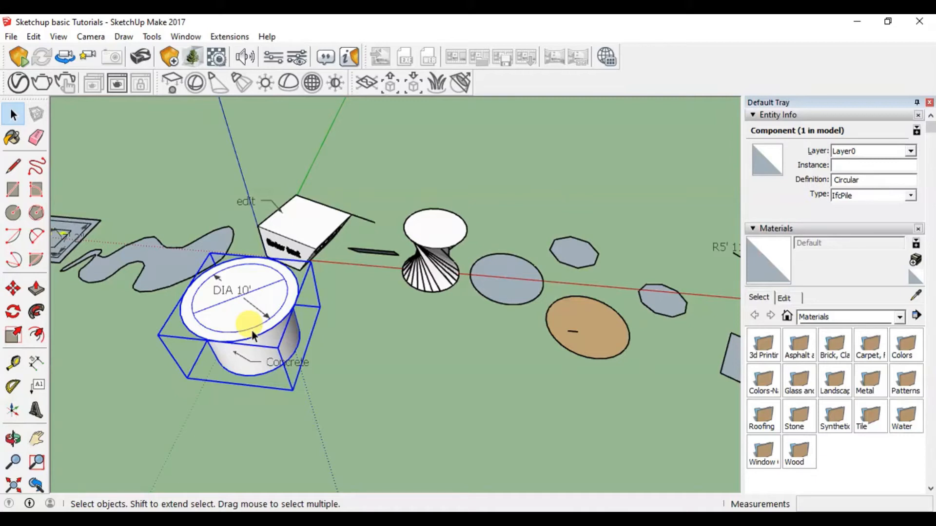
# Copy the cylinder component 15' 9" along the red axis with the Move tool.
pyautogui.press('m')
pyautogui.click(329, 358)
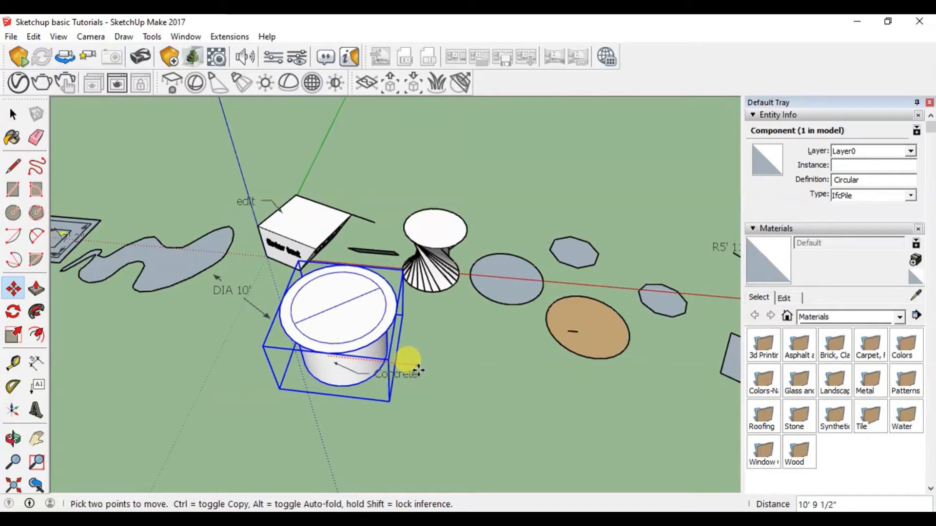
pyautogui.press('ctrl')
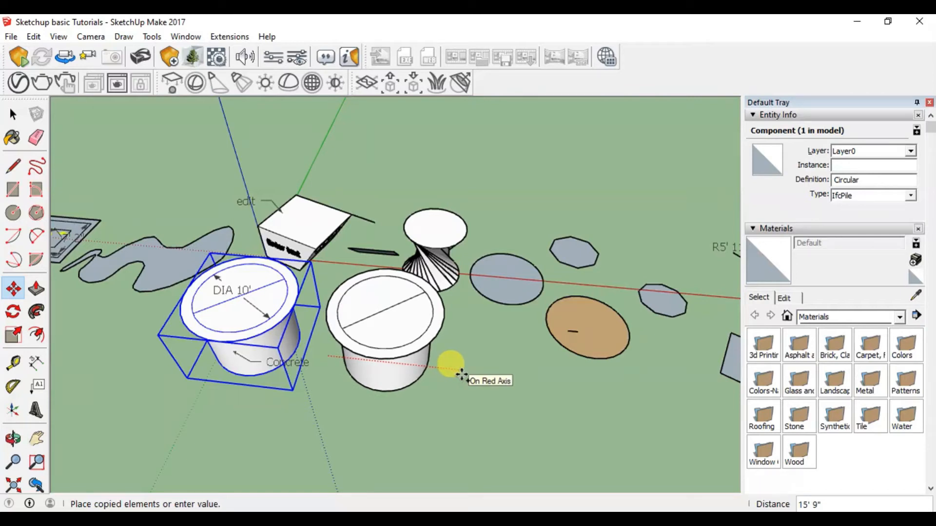
pyautogui.click(460, 375)
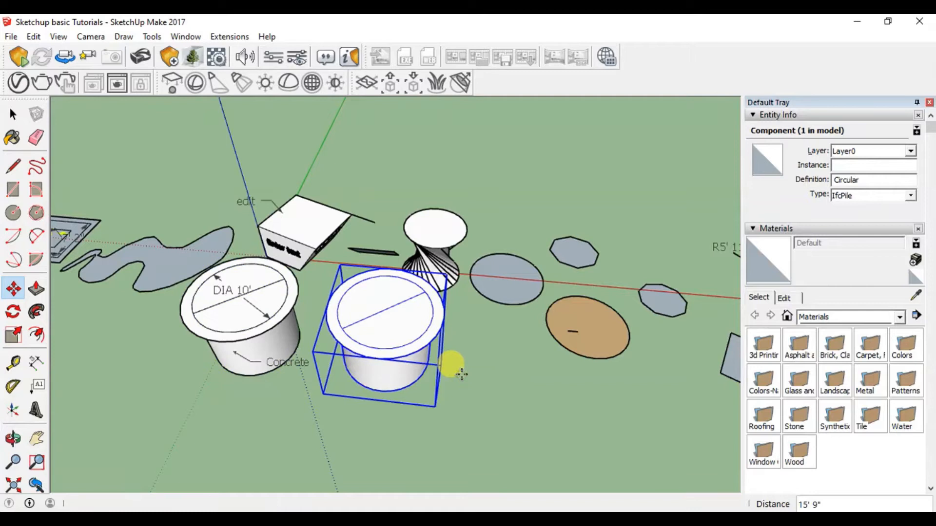
pyautogui.press('space')
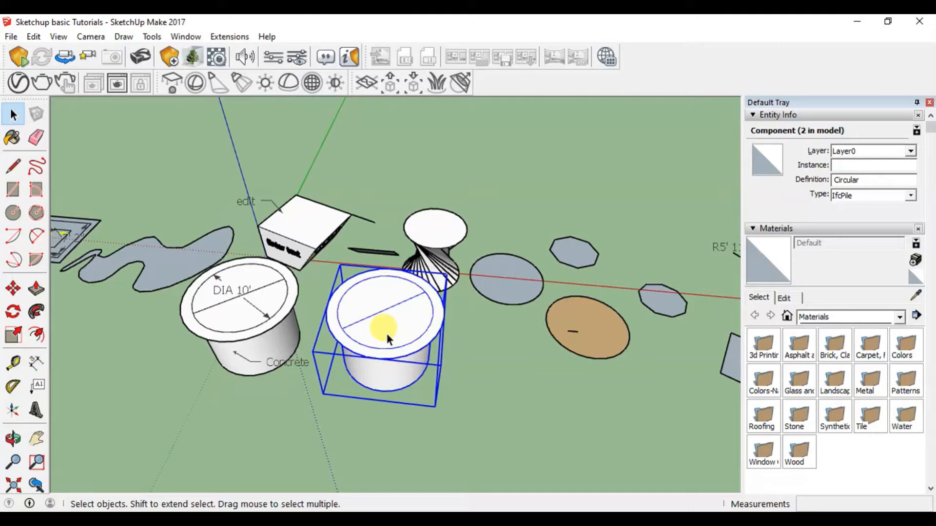
# Open the copied cylinder component for editing and select its top, rim and side faces to compare with the original.
pyautogui.doubleClick(388, 339)
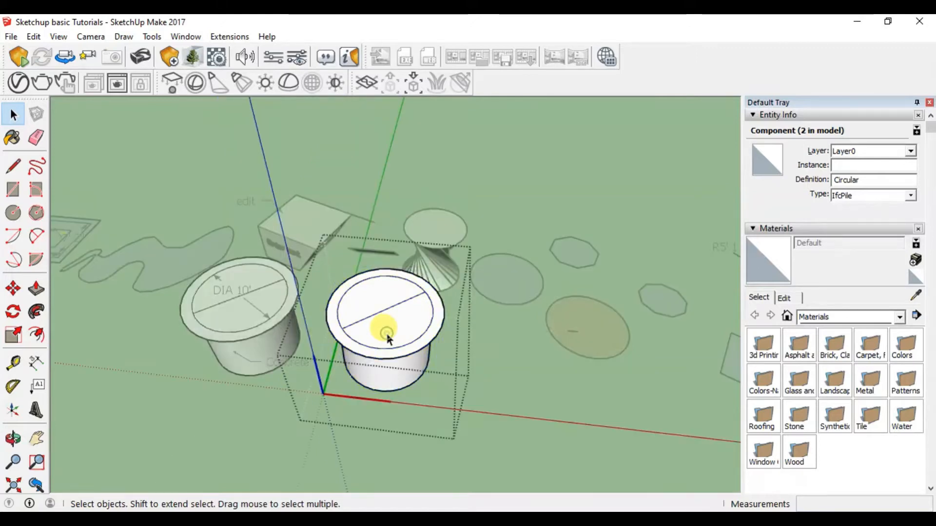
pyautogui.click(388, 335)
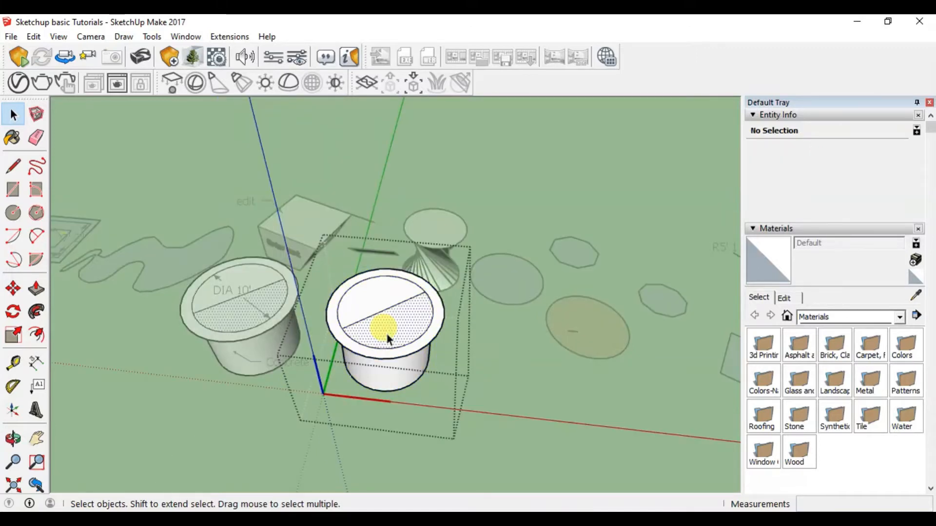
pyautogui.click(367, 299)
pyautogui.click(353, 344)
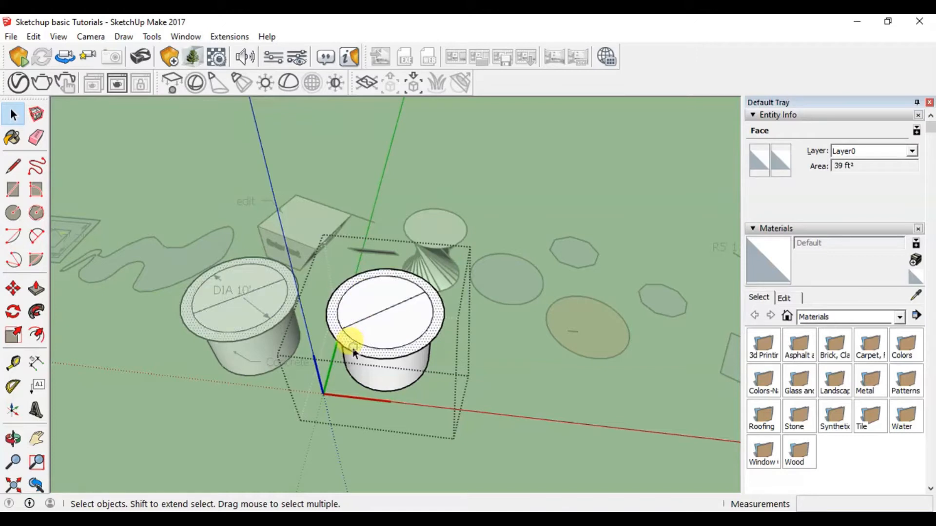
pyautogui.scroll(3, 250, 327)
pyautogui.click(434, 355)
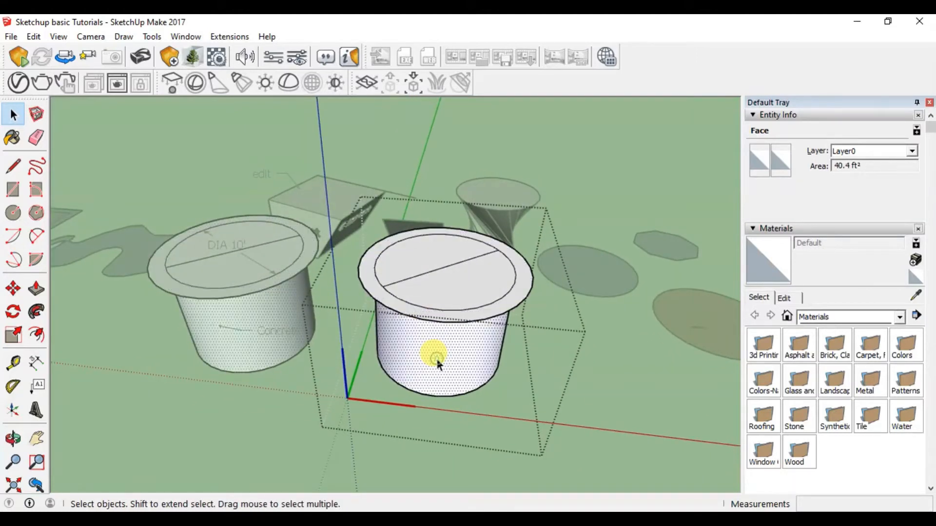
pyautogui.scroll(2, 467, 300)
# Push/Pull the front half-circle of the copy's top face upward into a raised block.
pyautogui.click(466, 299)
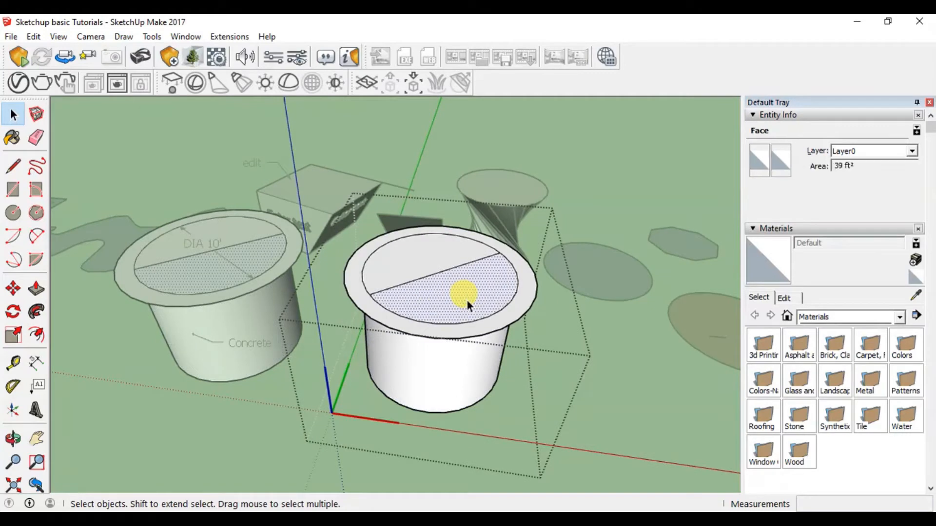
pyautogui.press('p')
pyautogui.moveTo(467, 299); pyautogui.dragTo(466, 287)
pyautogui.press('space')
# Offset the outer edge of the copy's rim face outward about 11" and close the component.
pyautogui.moveTo(418, 279); pyautogui.dragTo(466, 318, button='middle')
pyautogui.click(466, 319)
pyautogui.scroll(2, 468, 324)
pyautogui.press('f')
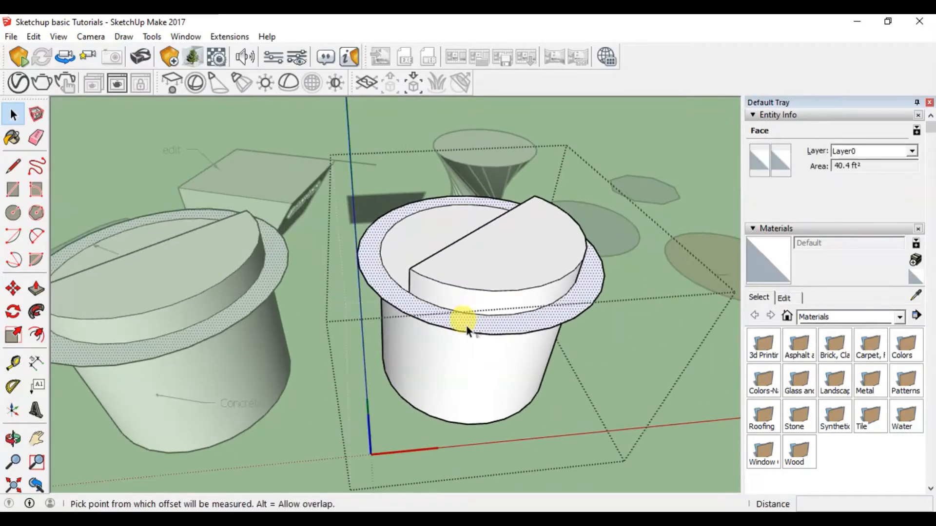
pyautogui.click(464, 331)
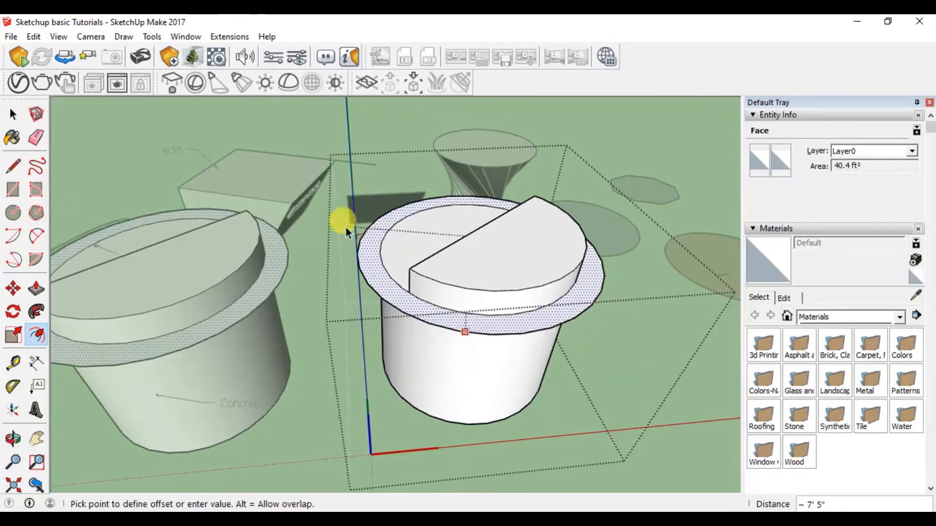
pyautogui.press('Escape')
pyautogui.click(373, 289)
pyautogui.click(363, 304)
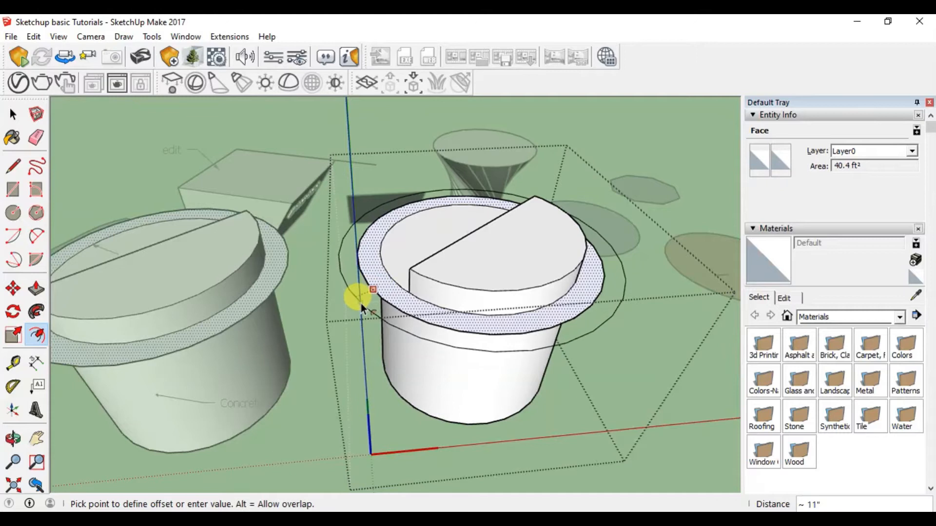
pyautogui.press('space')
pyautogui.moveTo(445, 334); pyautogui.dragTo(445, 368, button='middle')
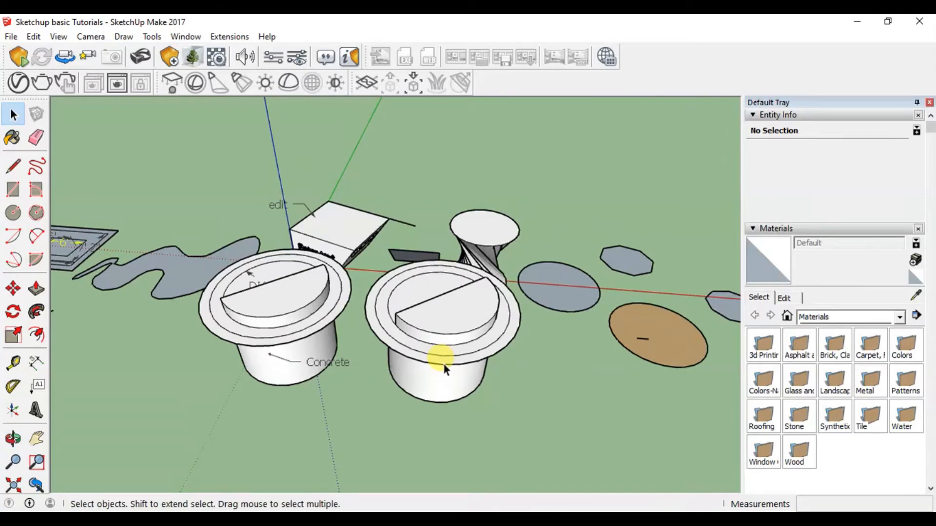
# Examine both cylinder components side by side to compare their edited tops and rims.
pyautogui.scroll(-2, 259, 335)
pyautogui.moveTo(259, 336); pyautogui.dragTo(378, 368, button='middle')
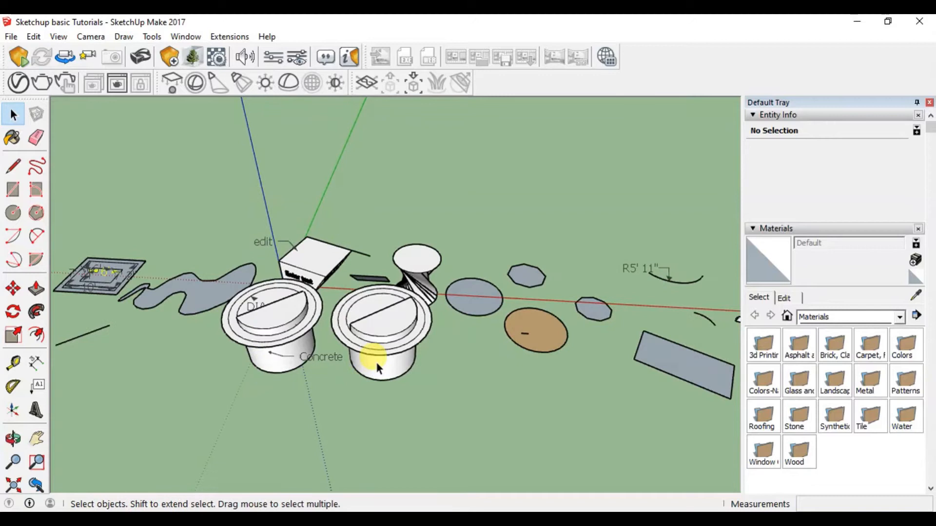
pyautogui.moveTo(375, 359)
pyautogui.mouseDown(button='middle')
pyautogui.moveTo(366, 307)
pyautogui.moveTo(388, 348)
pyautogui.moveTo(363, 367)
pyautogui.mouseUp(button='middle')
pyautogui.scroll(3, 277, 357)
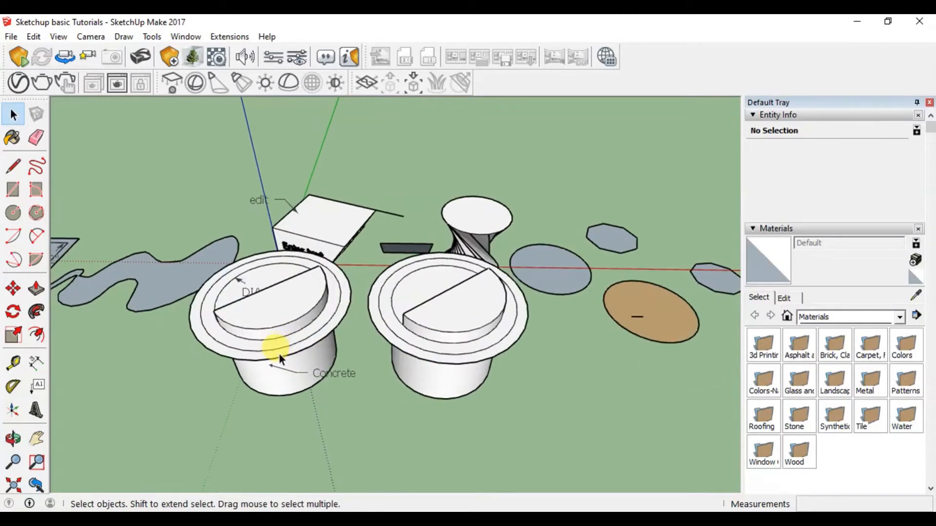
pyautogui.moveTo(272, 359); pyautogui.dragTo(262, 336, button='middle')
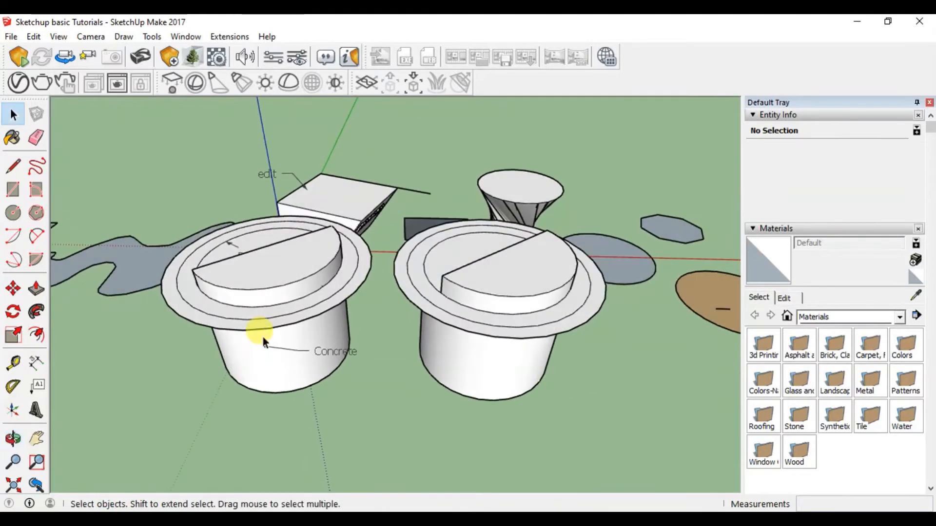
pyautogui.scroll(-4, 256, 325)
# Select the copied cylinder component and check its instance, definition and type in the entity info.
pyautogui.click(364, 337)
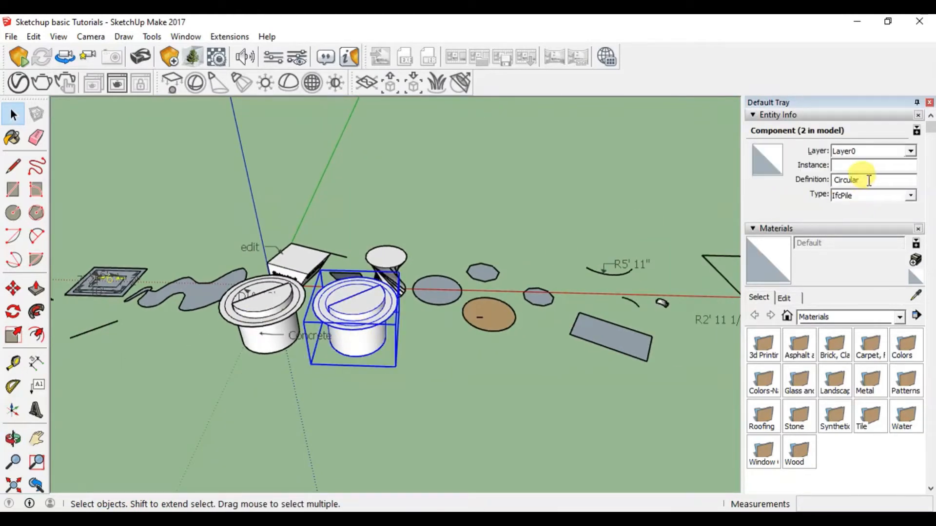
pyautogui.doubleClick(872, 180)
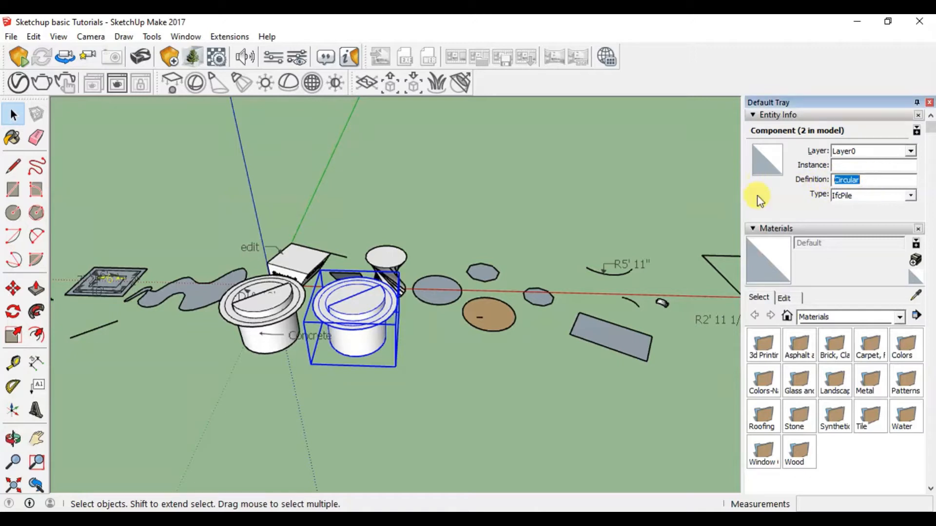
pyautogui.click(862, 197)
pyautogui.click(561, 394)
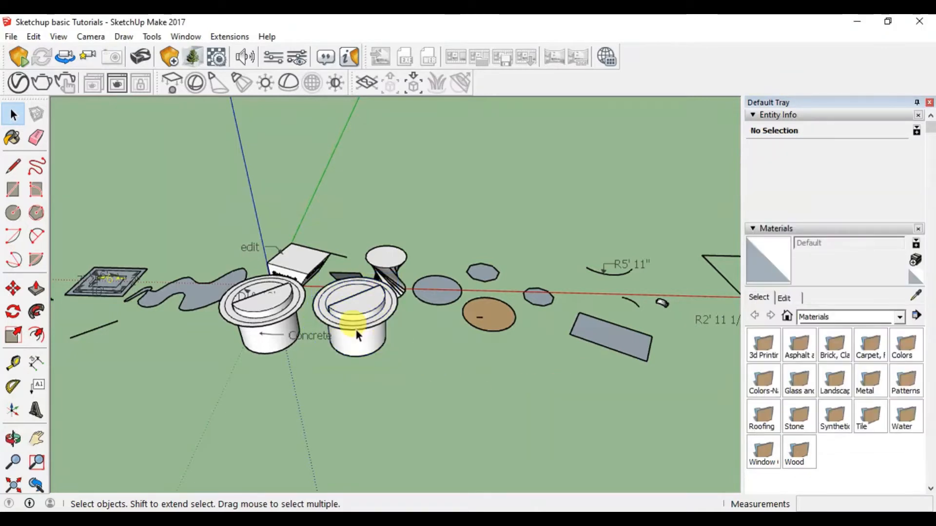
pyautogui.scroll(2, 355, 329)
pyautogui.click(344, 342)
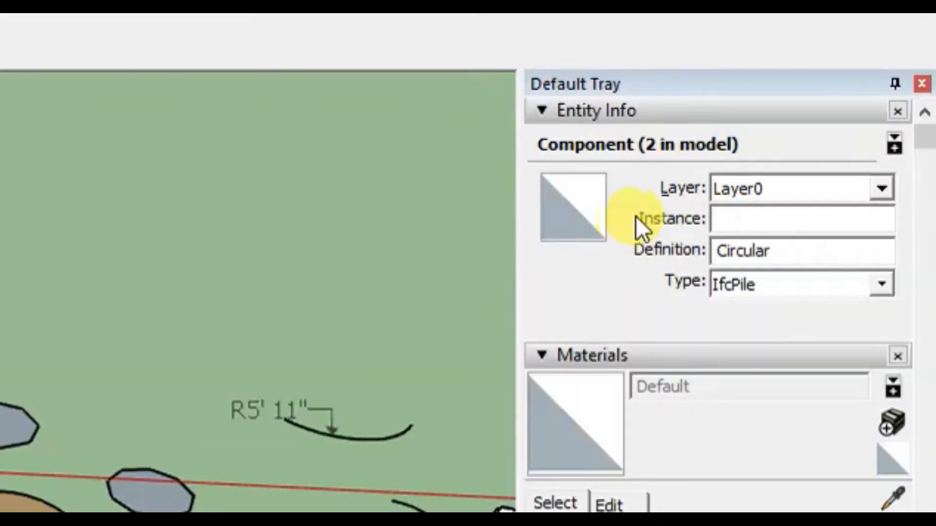
pyautogui.click(756, 225)
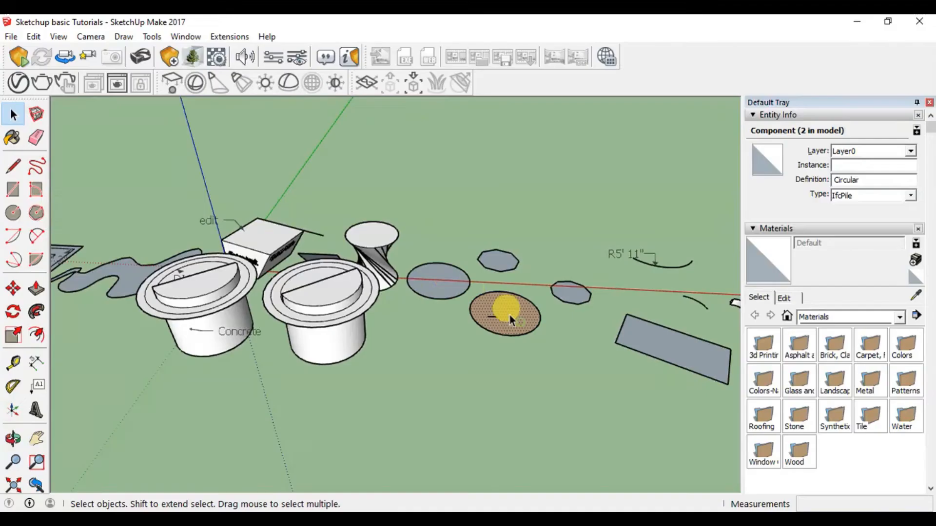
# Compare the entity info of the flat circle, twisted form's top circle, polygon, brown circle and copied cylinder.
pyautogui.click(449, 282)
pyautogui.click(387, 244)
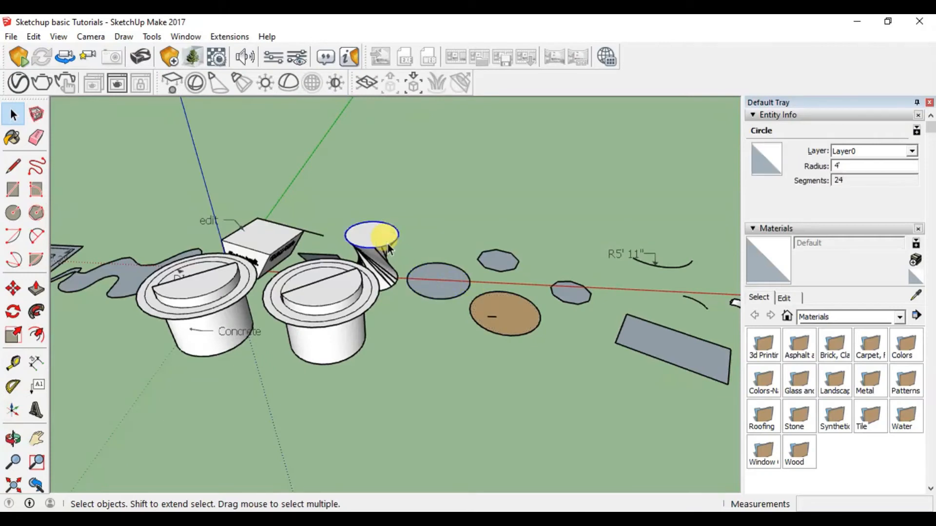
pyautogui.click(506, 271)
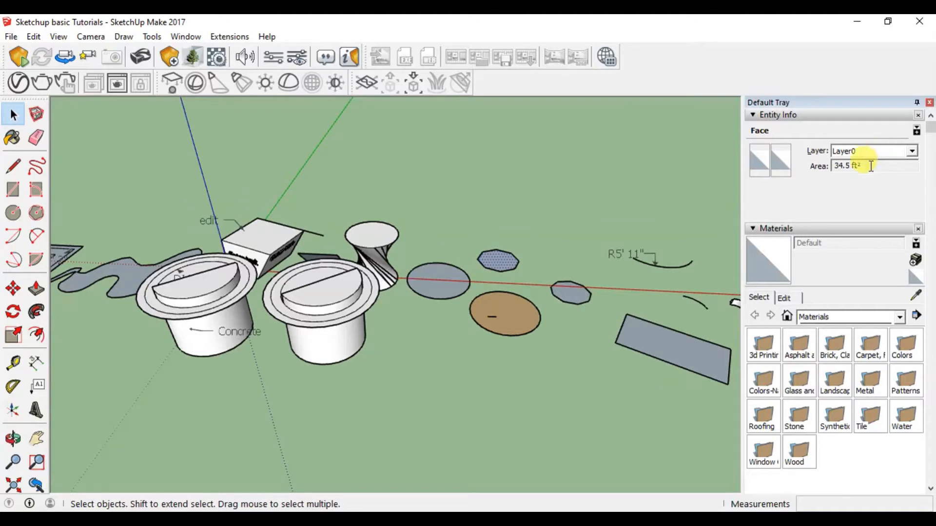
pyautogui.click(523, 316)
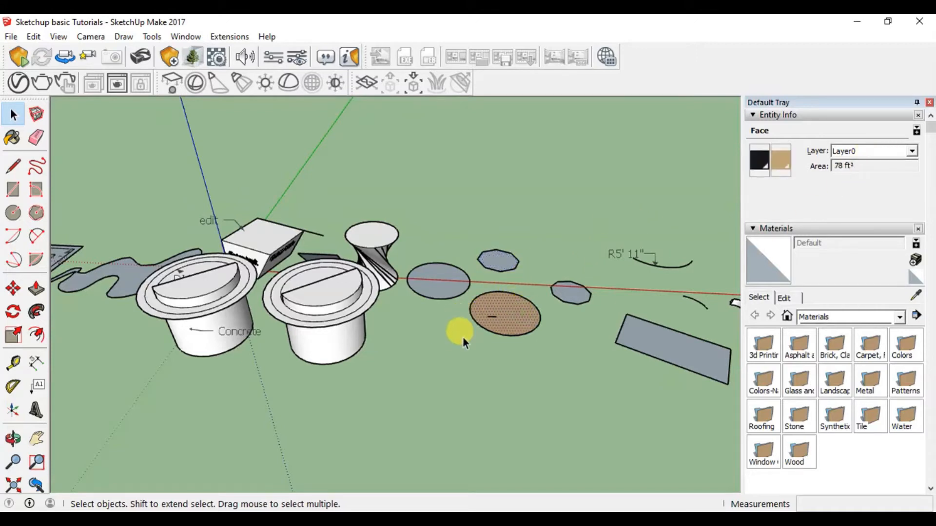
pyautogui.click(335, 306)
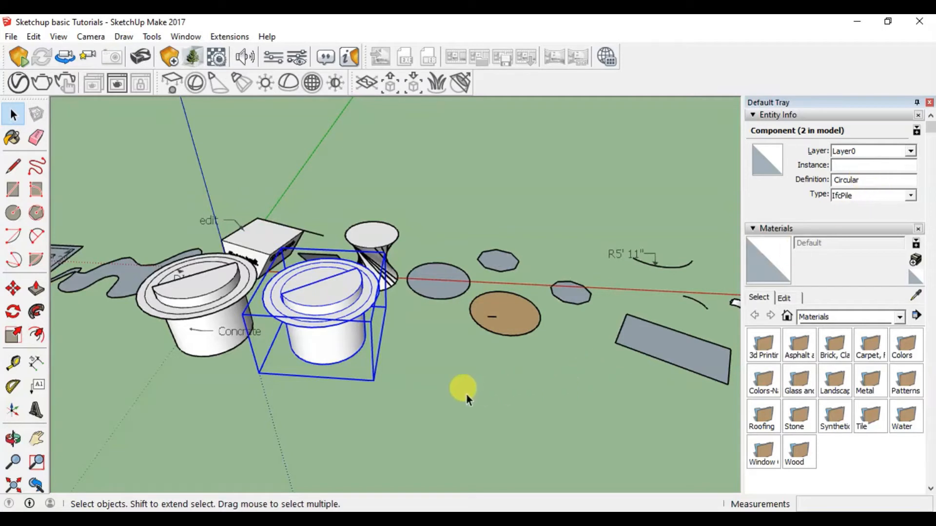
pyautogui.click(460, 399)
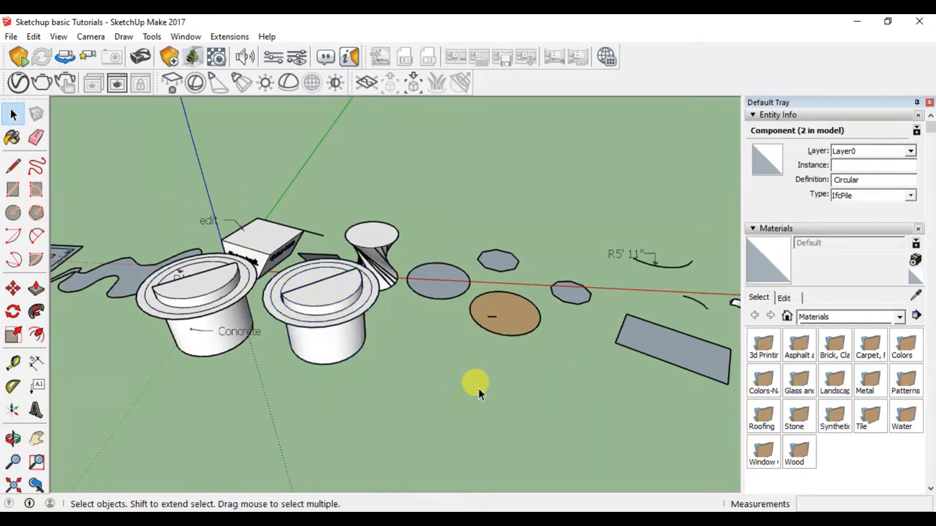
# Select the 10' dimension on the nested rectangles and check its font settings in the entity info.
pyautogui.scroll(-5, 359, 299)
pyautogui.scroll(8, 204, 296)
pyautogui.scroll(4, 211, 292)
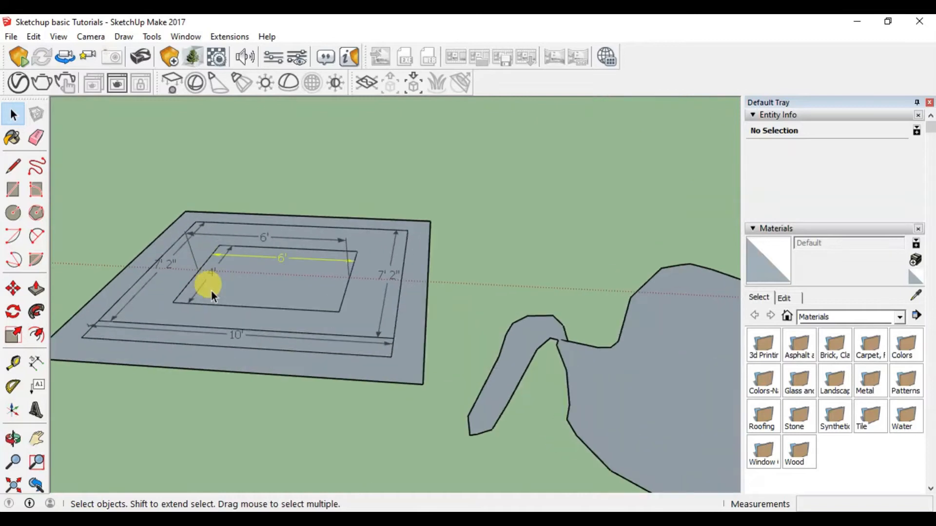
pyautogui.click(228, 331)
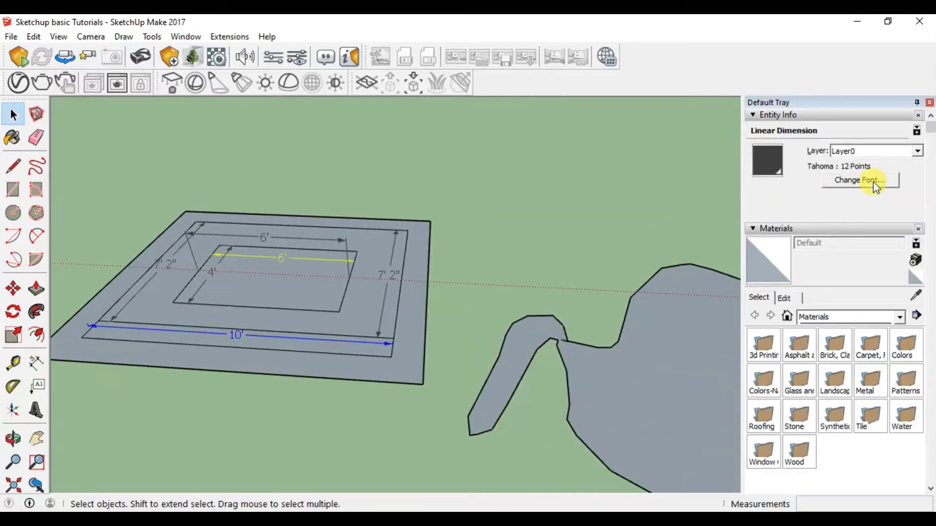
pyautogui.scroll(-8, 235, 295)
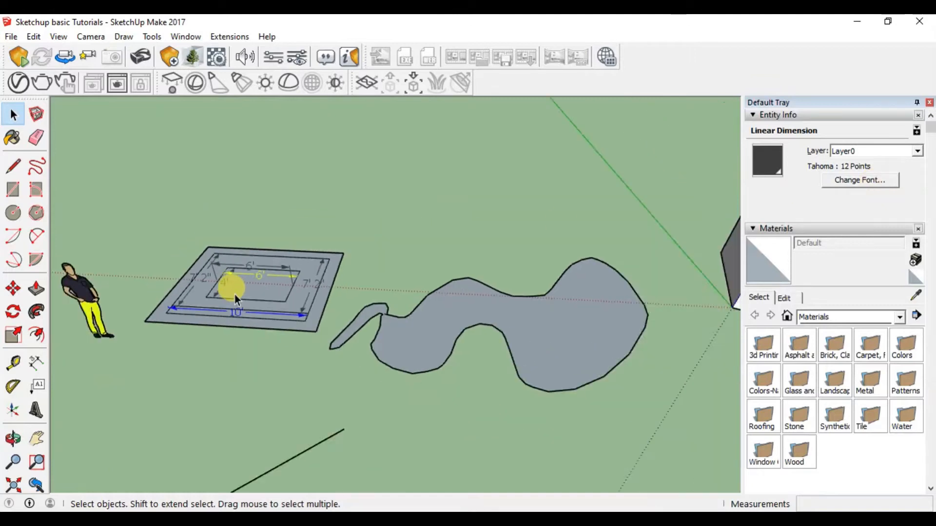
pyautogui.scroll(6, 368, 293)
pyautogui.click(369, 294)
pyautogui.scroll(-2, 929, 241)
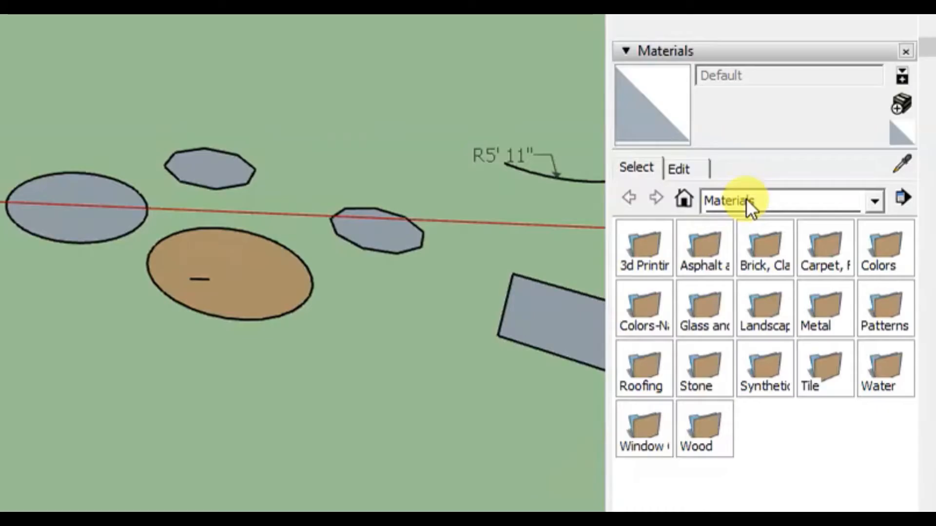
# Choose the Brick Rough Dark material from the Brick, Cladding and Siding collection.
pyautogui.click(825, 236)
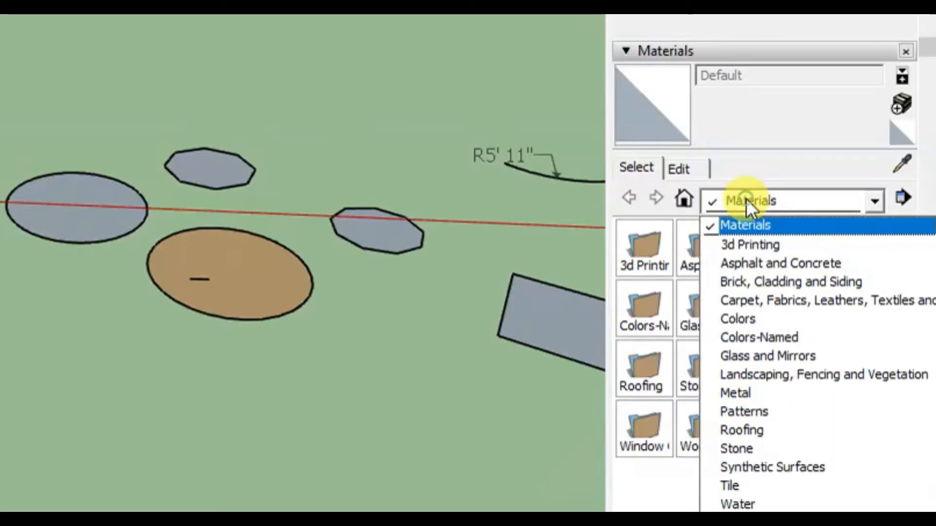
pyautogui.click(795, 280)
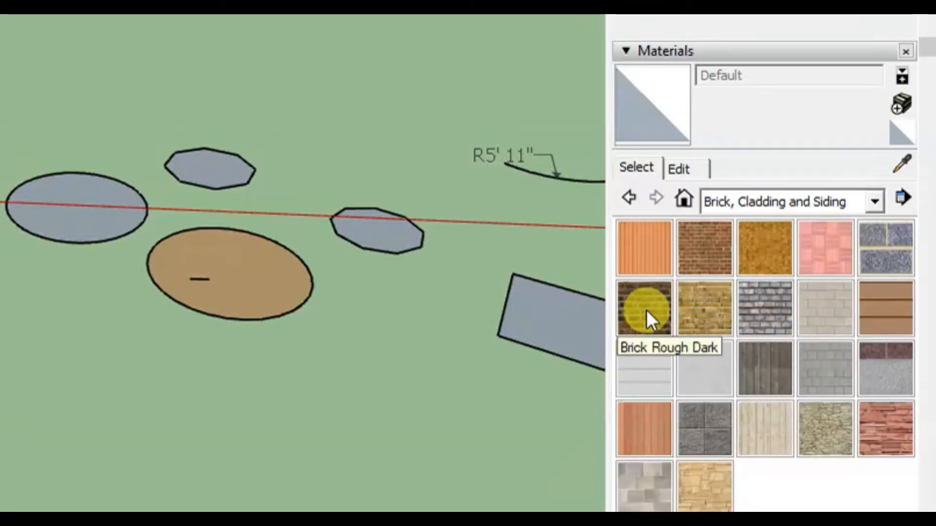
pyautogui.click(646, 309)
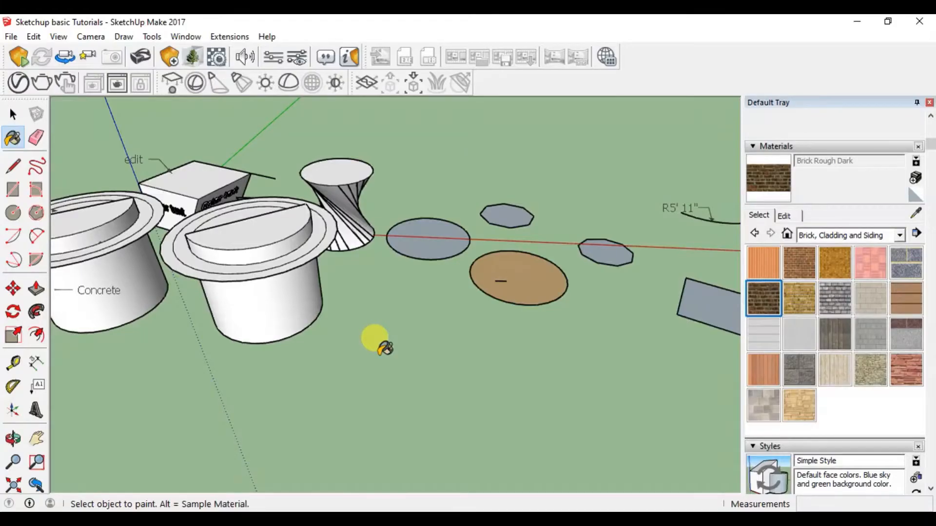
pyautogui.click(12, 114)
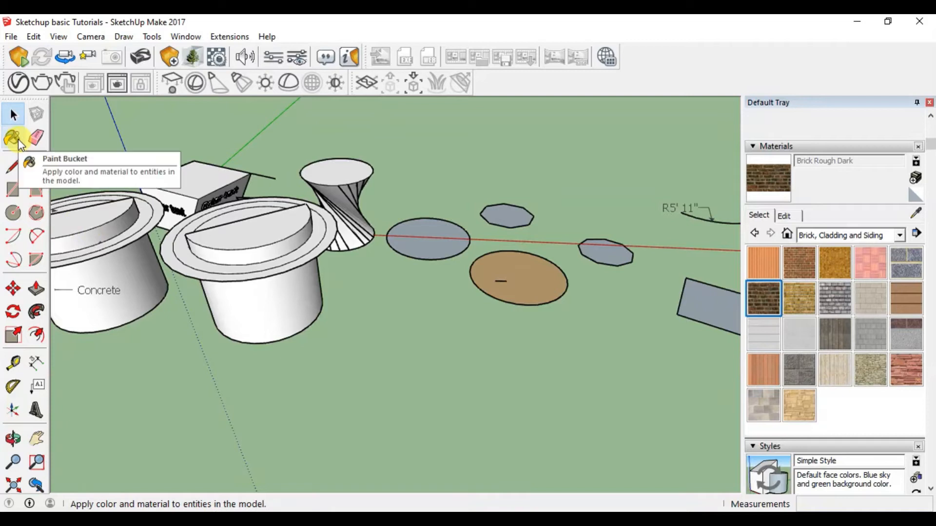
pyautogui.click(18, 139)
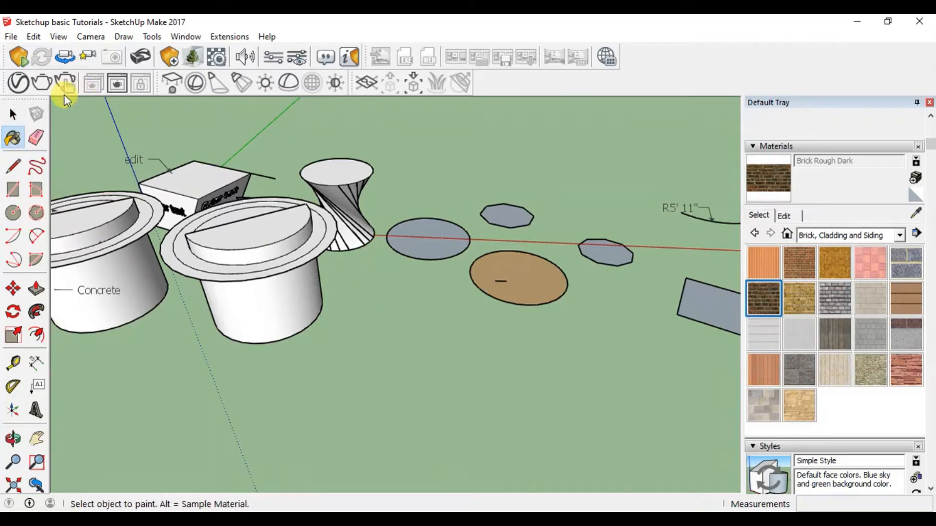
pyautogui.click(21, 114)
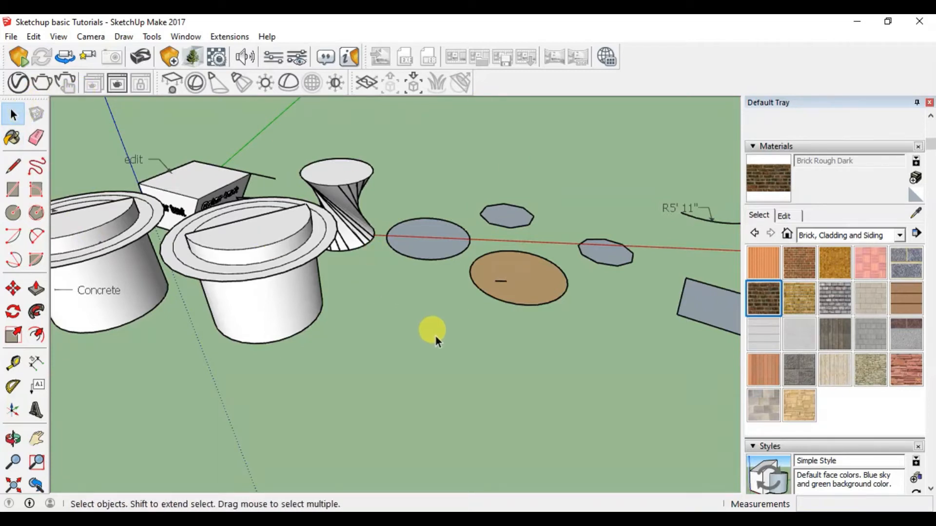
pyautogui.press('b')
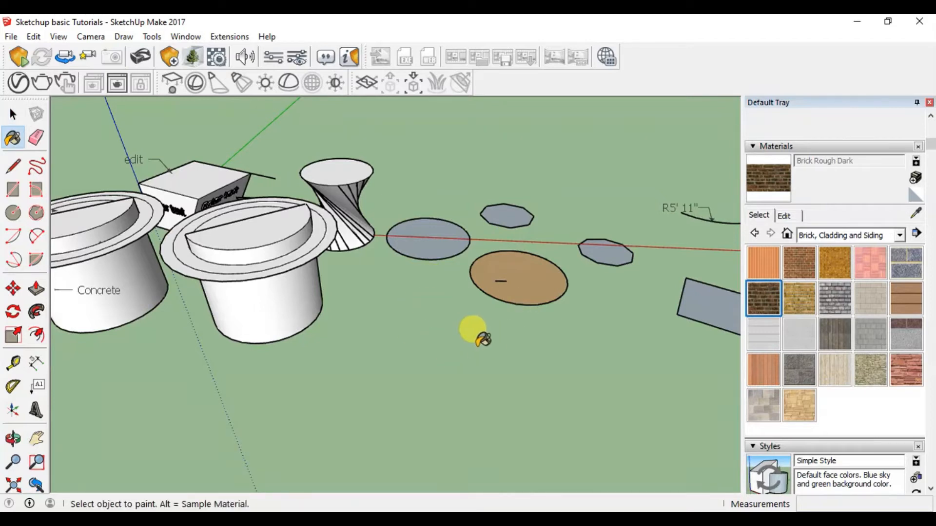
pyautogui.press('space')
# Paint the side face inside the front cylinder component with Brick Rough Dark and leave component editing.
pyautogui.moveTo(420, 355)
pyautogui.mouseDown(button='middle')
pyautogui.moveTo(358, 343)
pyautogui.moveTo(321, 304)
pyautogui.moveTo(307, 306)
pyautogui.mouseUp(button='middle')
pyautogui.doubleClick(349, 330)
pyautogui.scroll(2, 349, 330)
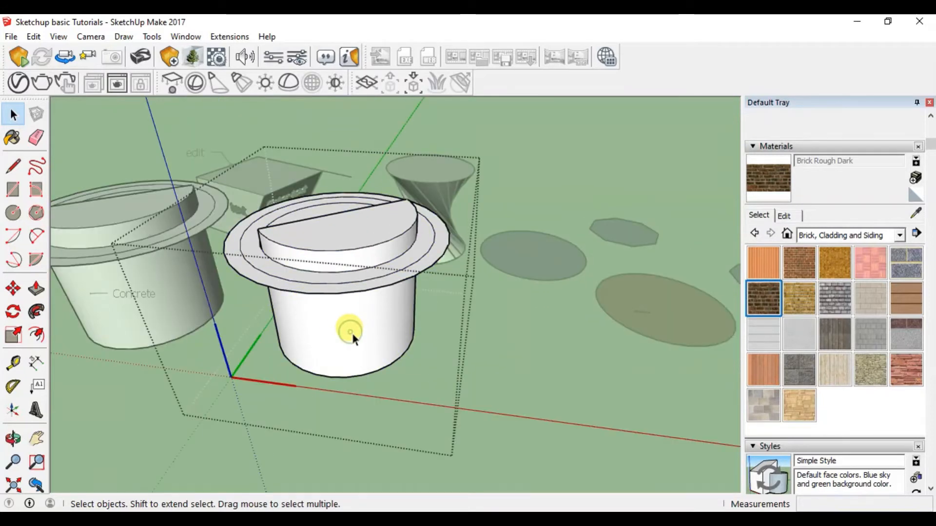
pyautogui.click(351, 333)
pyautogui.scroll(3, 351, 331)
pyautogui.press('b')
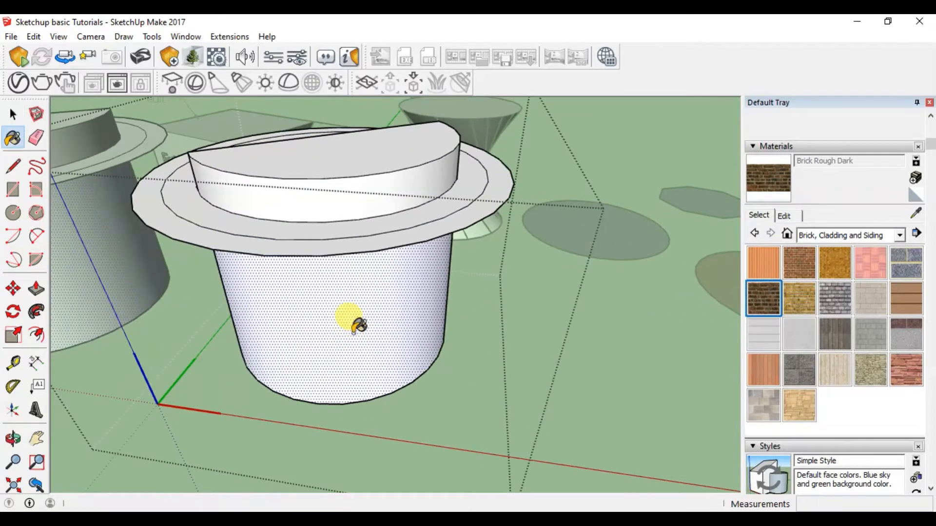
pyautogui.click(353, 332)
pyautogui.press('space')
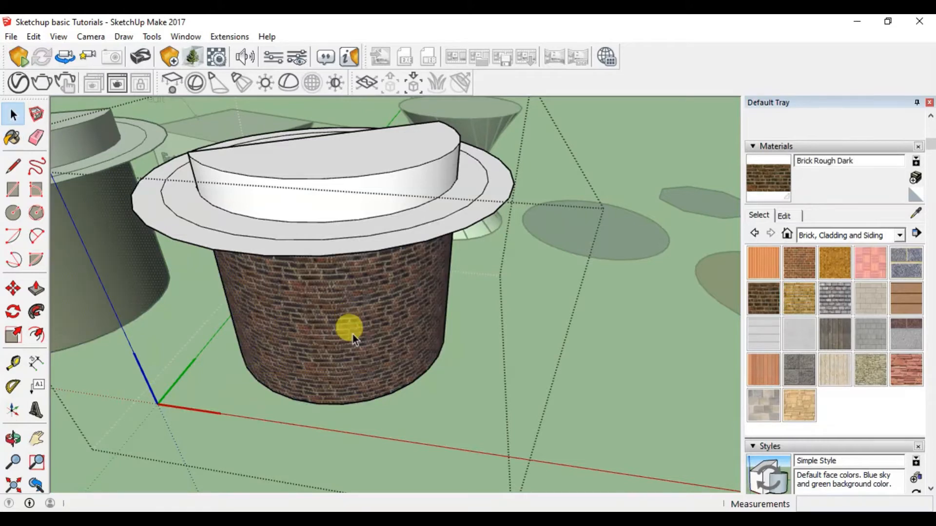
pyautogui.scroll(3, 352, 335)
pyautogui.moveTo(352, 335)
pyautogui.mouseDown(button='middle')
pyautogui.moveTo(338, 231)
pyautogui.moveTo(329, 282)
pyautogui.mouseUp(button='middle')
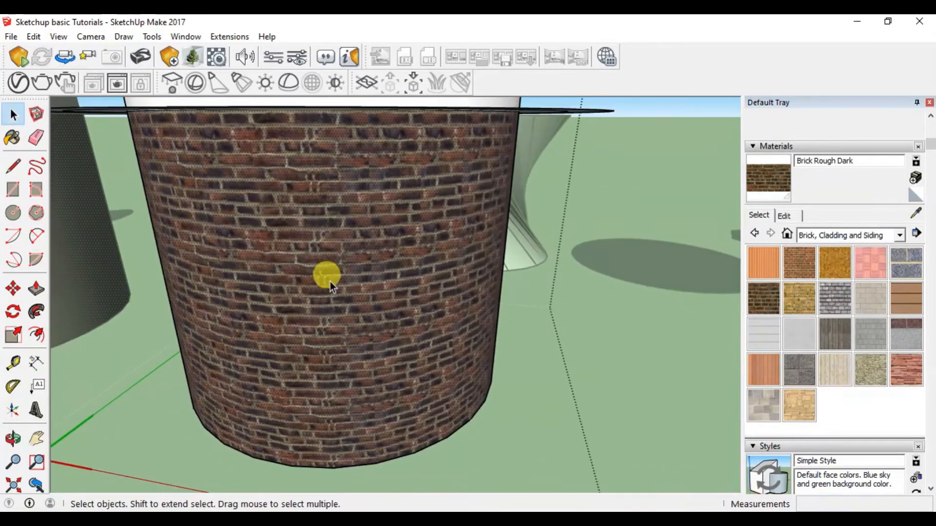
pyautogui.scroll(-2, 329, 285)
pyautogui.press('Escape')
pyautogui.scroll(-2, 351, 319)
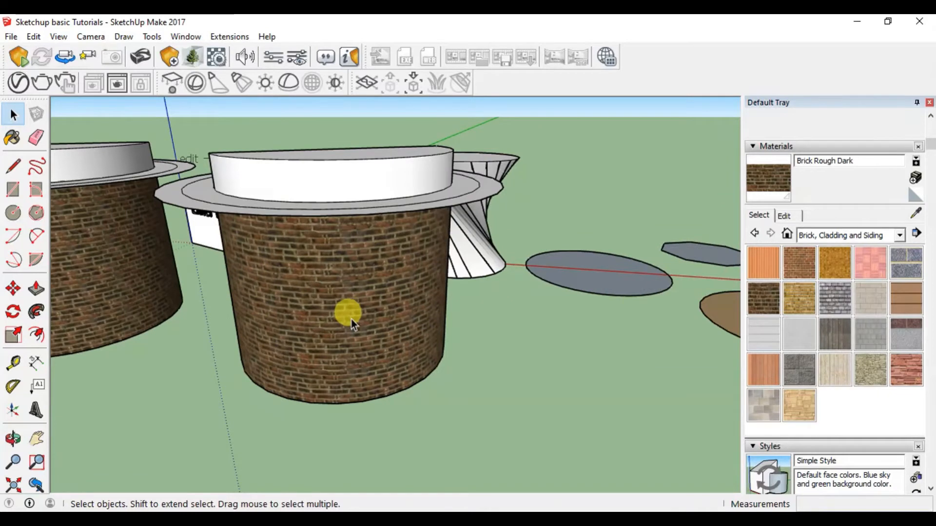
# Switch the material library to the Glass and Mirrors collection.
pyautogui.click(858, 239)
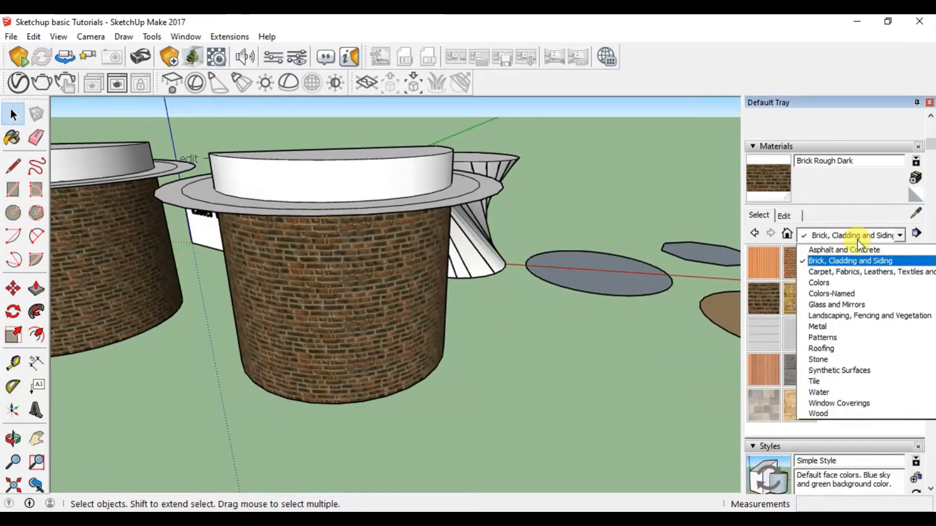
pyautogui.click(846, 305)
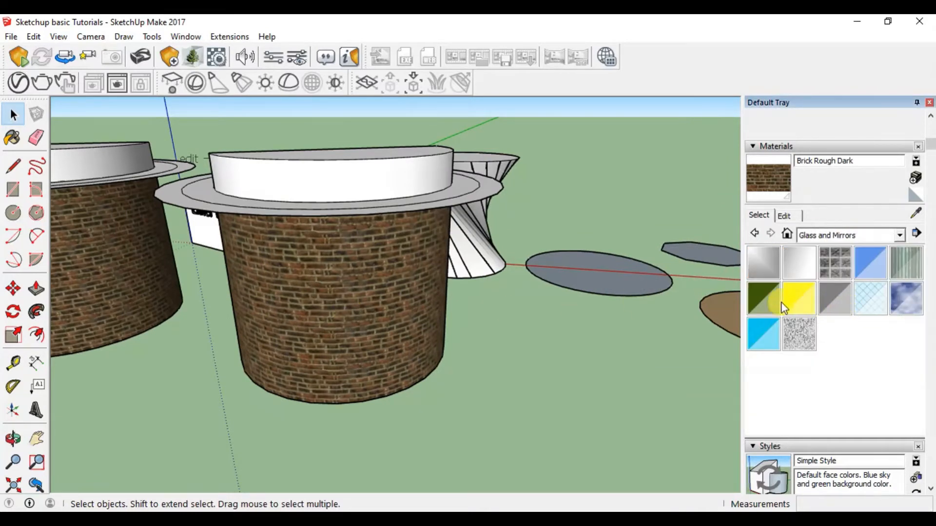
pyautogui.click(838, 235)
pyautogui.click(836, 235)
# Paint the top face of the tapered text box with Translucent Glass Blue and leave its editing mode.
pyautogui.moveTo(633, 326); pyautogui.dragTo(305, 359, button='middle')
pyautogui.scroll(-2, 257, 343)
pyautogui.scroll(3, 266, 248)
pyautogui.scroll(5, 266, 239)
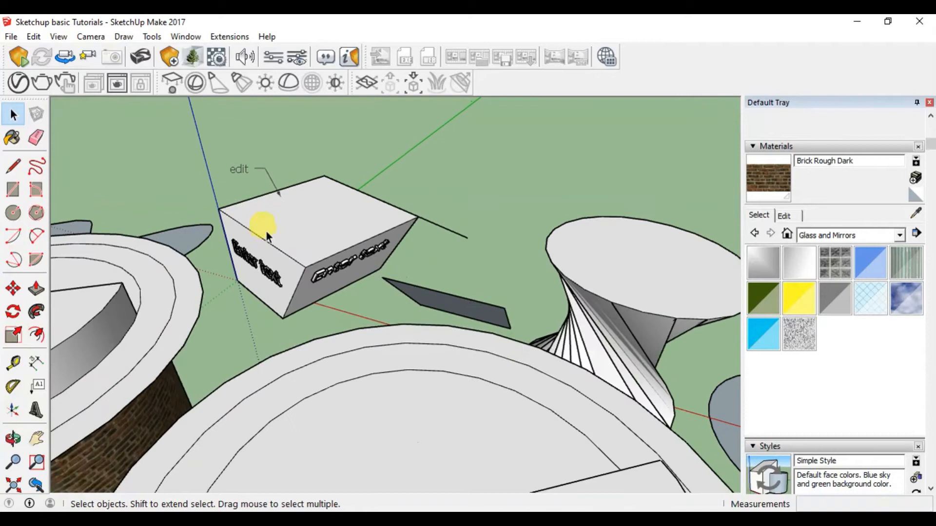
pyautogui.click(338, 238)
pyautogui.click(379, 250)
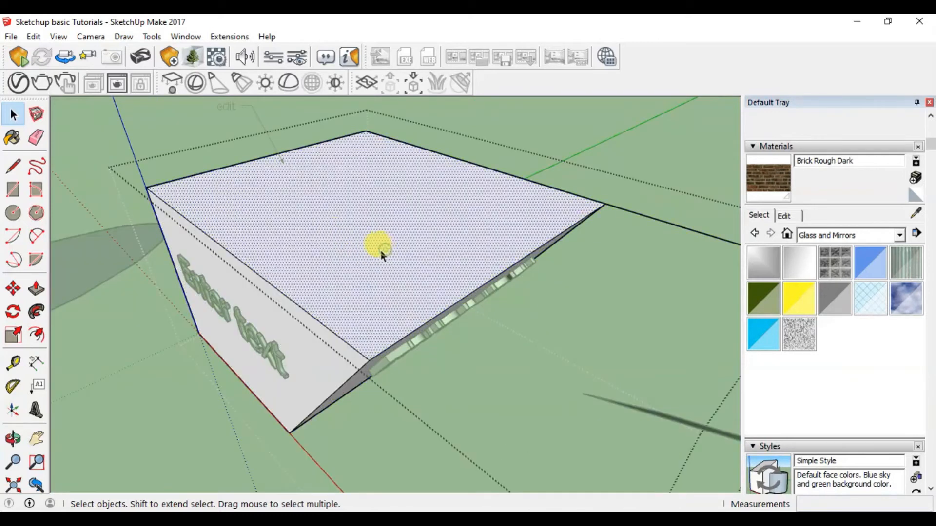
pyautogui.click(870, 262)
pyautogui.click(364, 221)
pyautogui.press('space')
pyautogui.press('Escape')
pyautogui.moveTo(390, 220); pyautogui.dragTo(383, 250, button='middle')
pyautogui.scroll(-6, 268, 268)
pyautogui.moveTo(268, 267)
pyautogui.mouseDown(button='middle')
pyautogui.moveTo(285, 234)
pyautogui.moveTo(268, 266)
pyautogui.mouseUp(button='middle')
pyautogui.press('space')
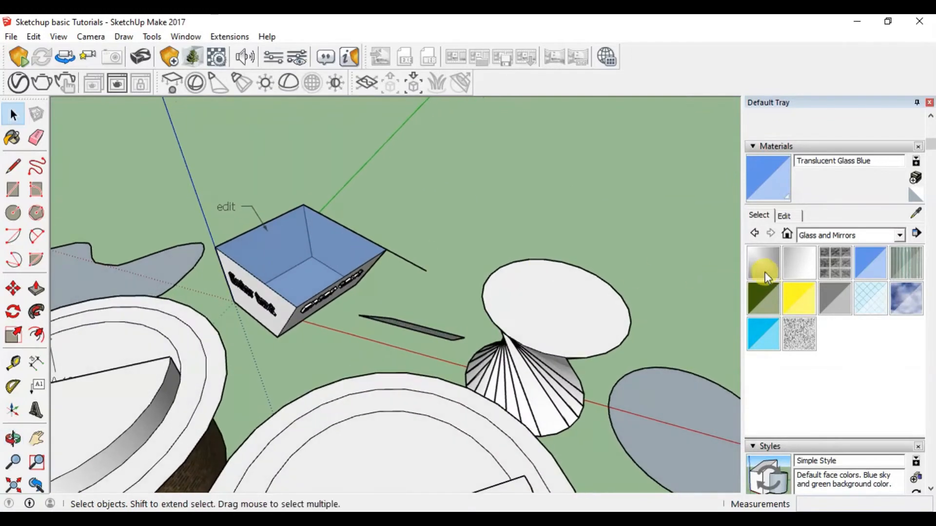
# Edit the Translucent Glass Blue material on the tapered box, changing its color to teal green with the color wheel.
pyautogui.scroll(5, 305, 262)
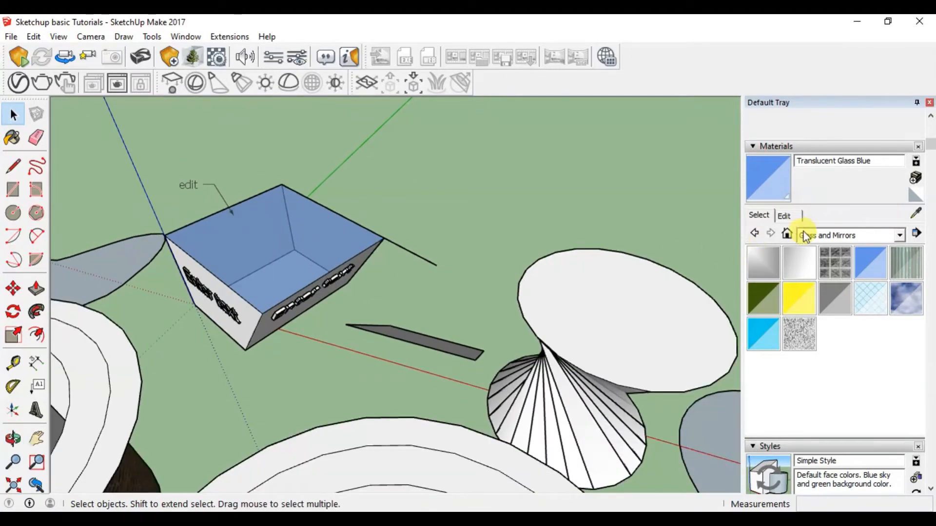
pyautogui.scroll(-5, 235, 290)
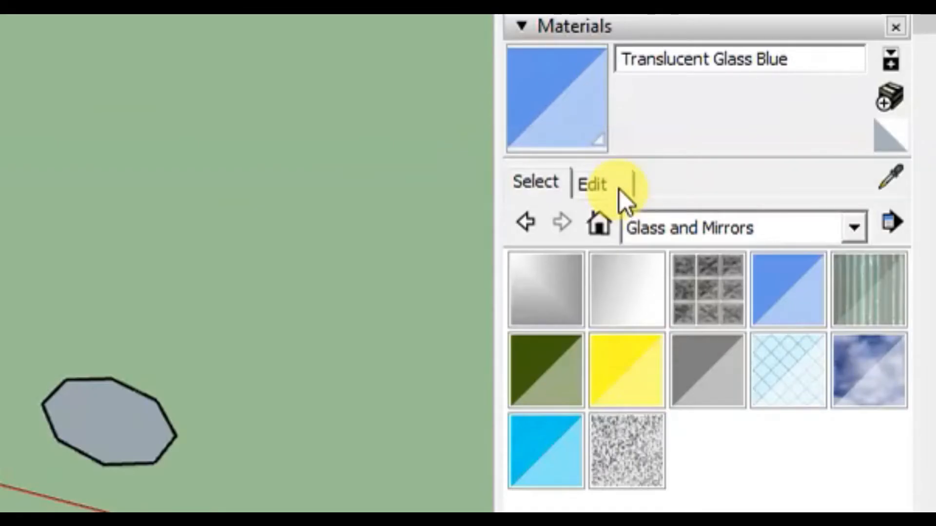
pyautogui.click(795, 217)
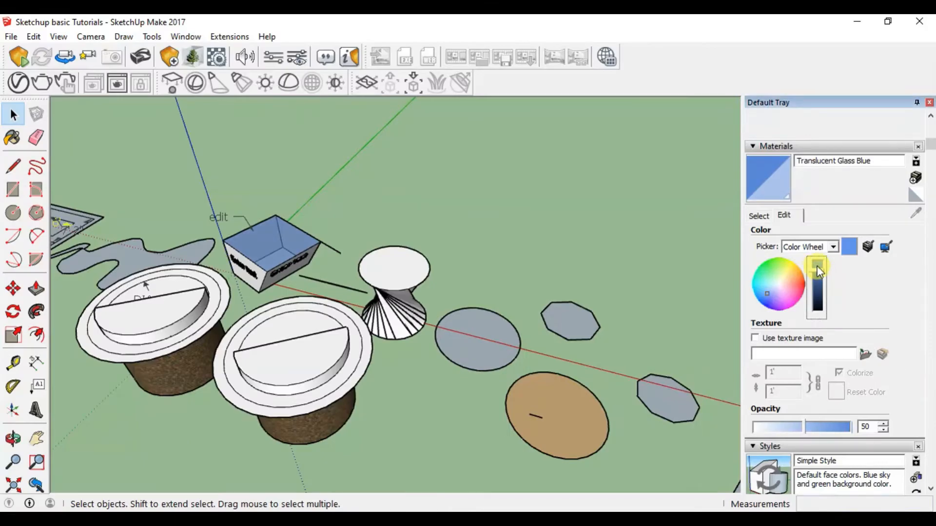
pyautogui.scroll(5, 218, 242)
pyautogui.scroll(4, 217, 243)
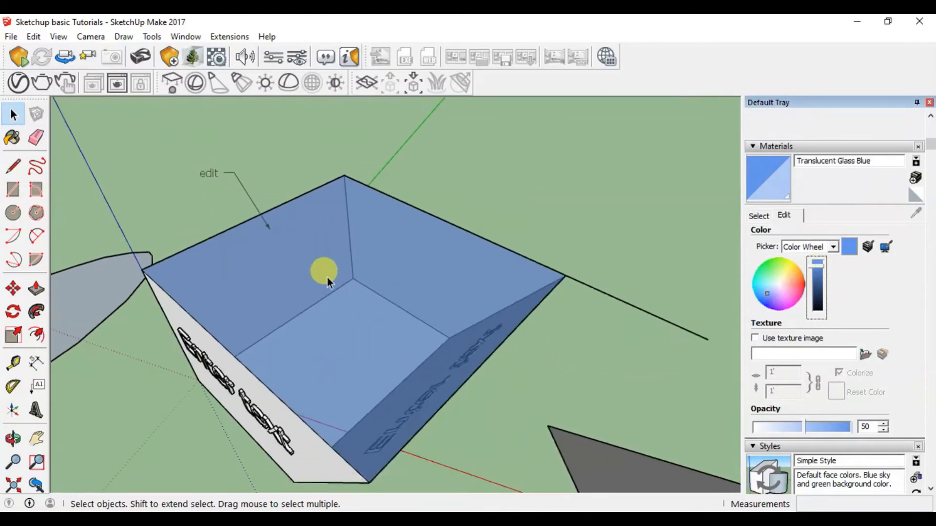
pyautogui.moveTo(817, 266); pyautogui.dragTo(817, 272)
pyautogui.click(768, 288)
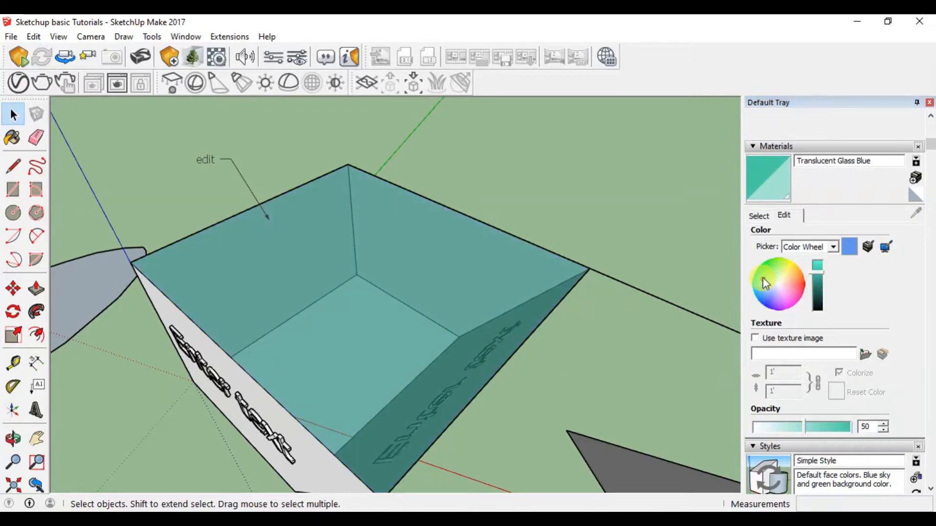
# Compare the HSB and HLS color pickers for the glass material and return to the Color Wheel.
pyautogui.click(832, 247)
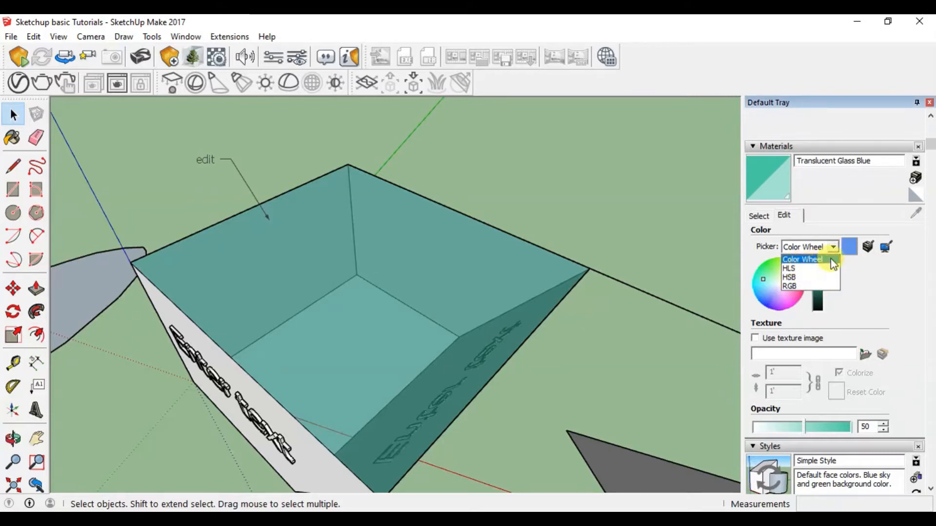
pyautogui.click(857, 280)
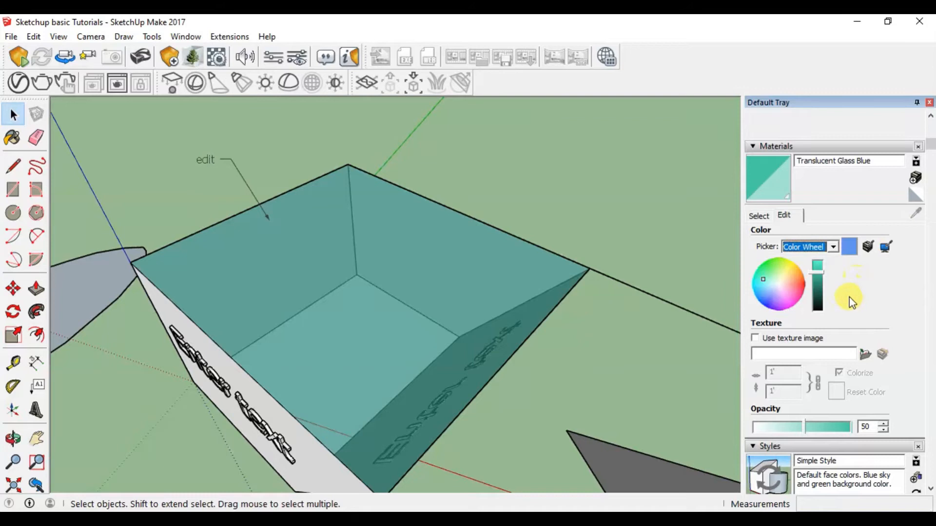
pyautogui.scroll(-2, 911, 295)
pyautogui.scroll(2, 925, 279)
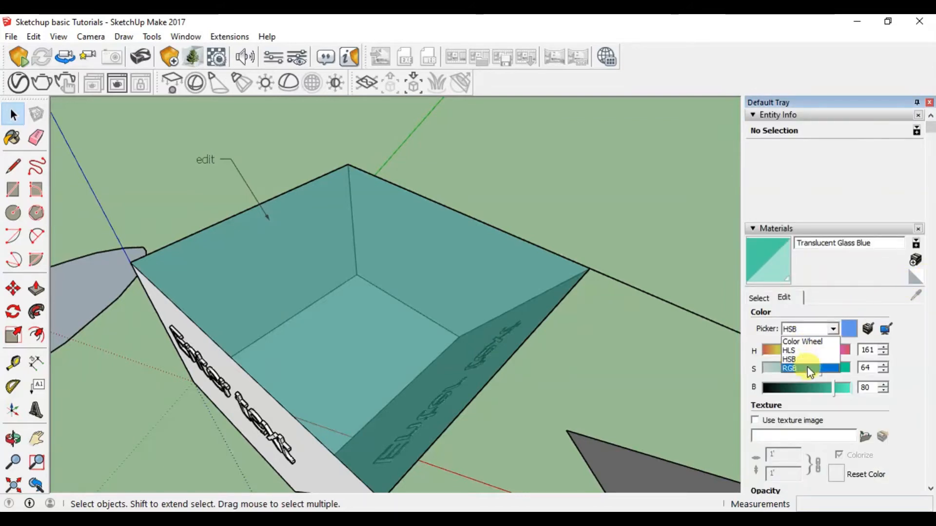
pyautogui.click(801, 337)
pyautogui.scroll(-2, 896, 350)
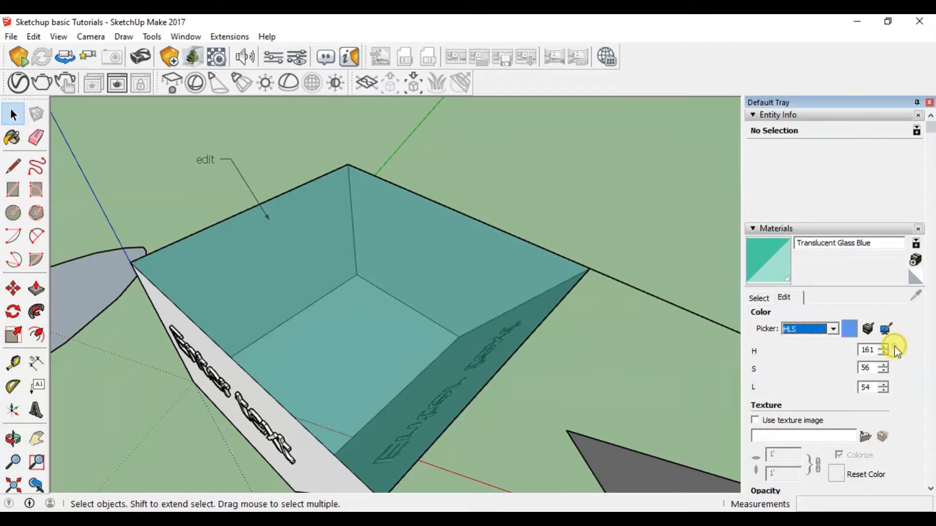
pyautogui.scroll(2, 896, 350)
# Enable the use of a texture image for the Translucent Glass Blue material.
pyautogui.click(755, 420)
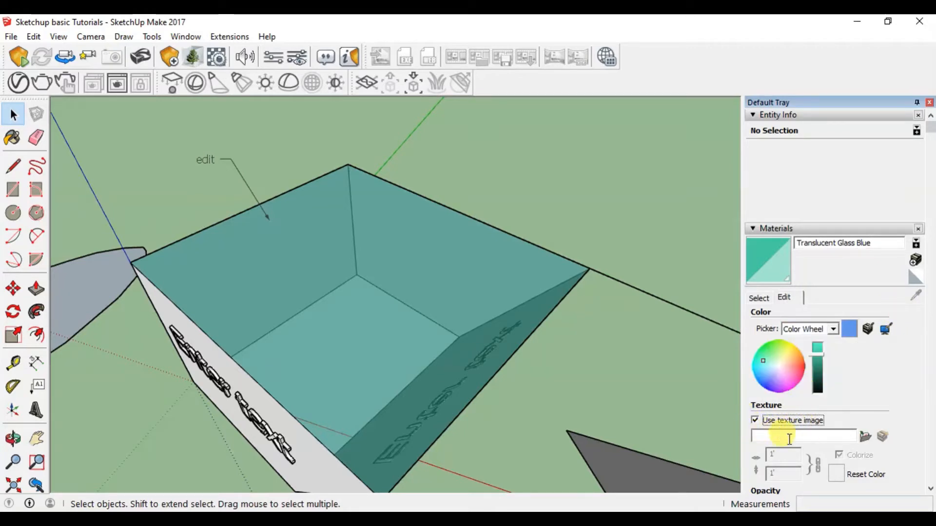
pyautogui.scroll(-2, 932, 344)
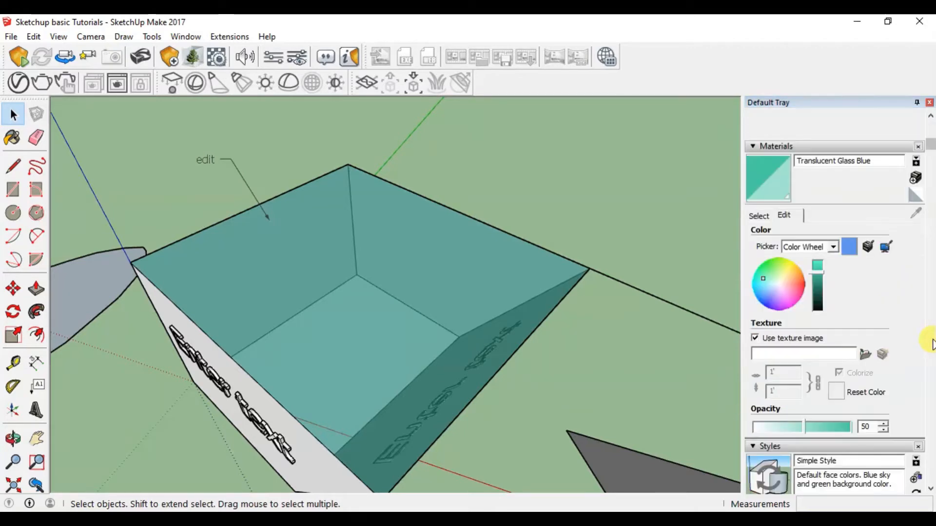
pyautogui.scroll(-6, 367, 259)
# Sample the Brick Rough Dark material from the front cylinder's side and open its color, texture and opacity settings.
pyautogui.scroll(6, 414, 396)
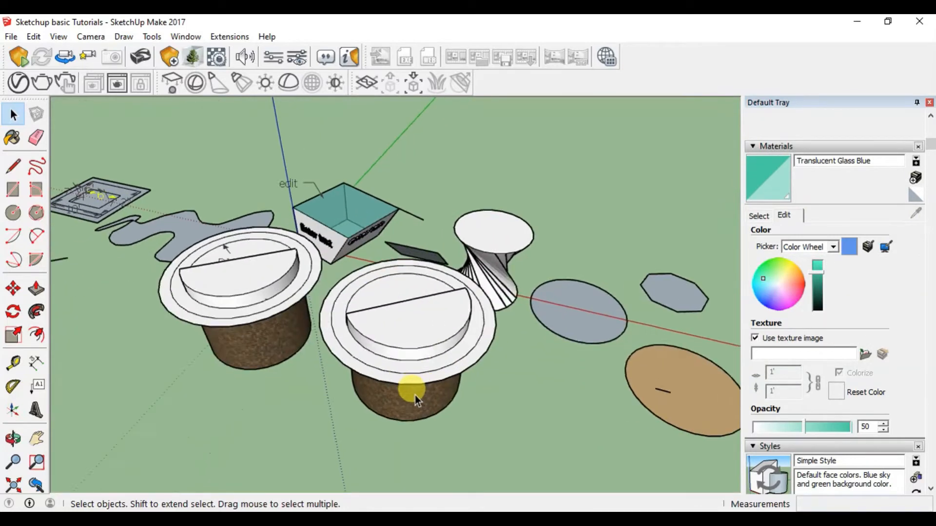
pyautogui.moveTo(398, 392); pyautogui.dragTo(379, 335, button='middle')
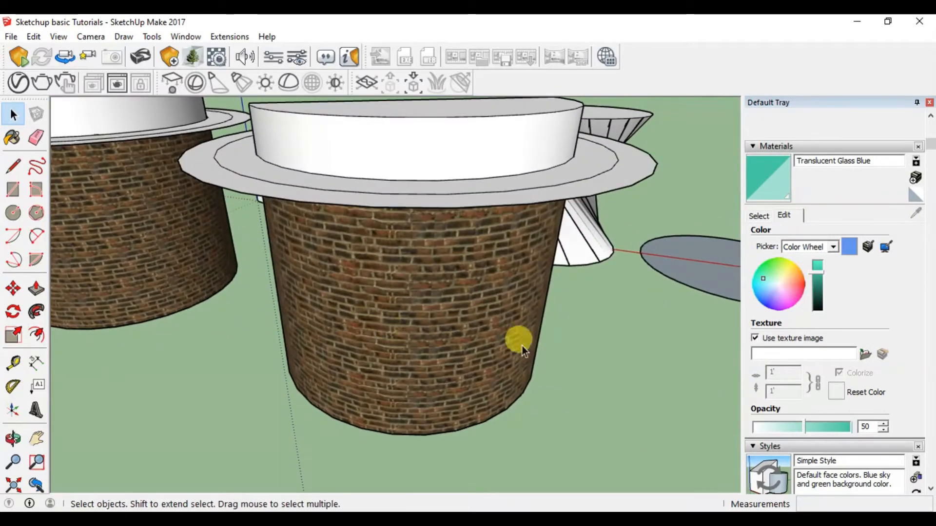
pyautogui.click(759, 216)
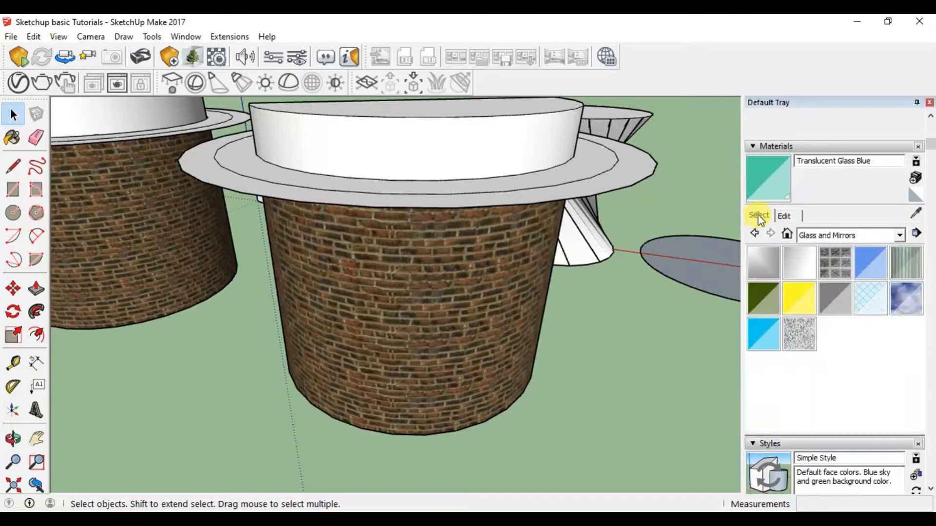
pyautogui.click(915, 213)
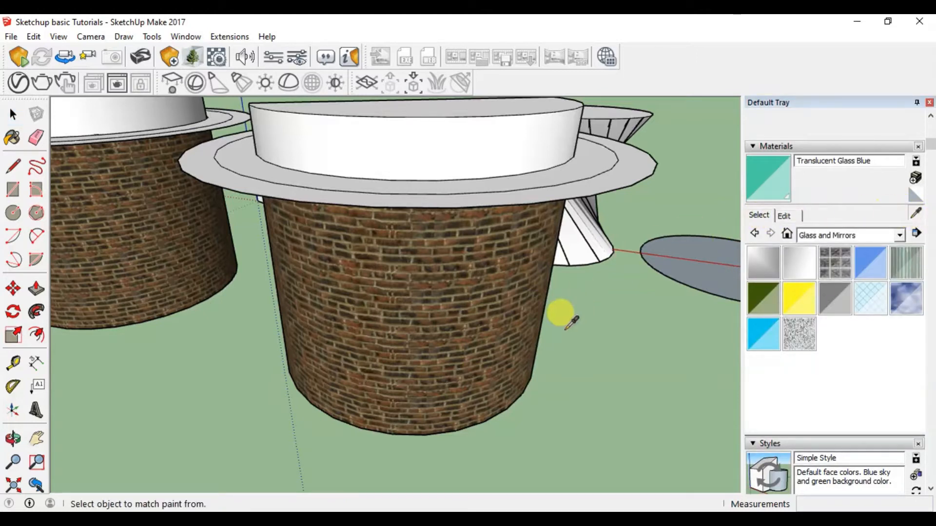
pyautogui.click(476, 316)
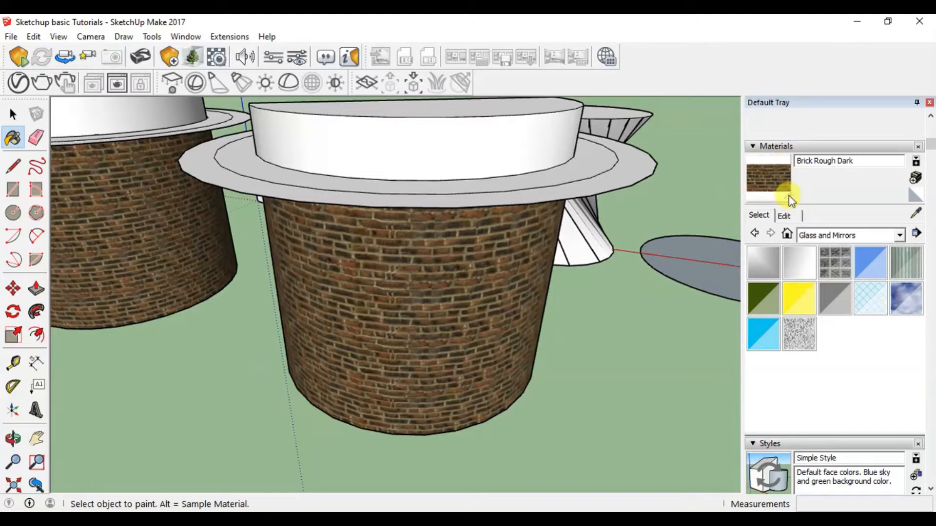
pyautogui.click(784, 215)
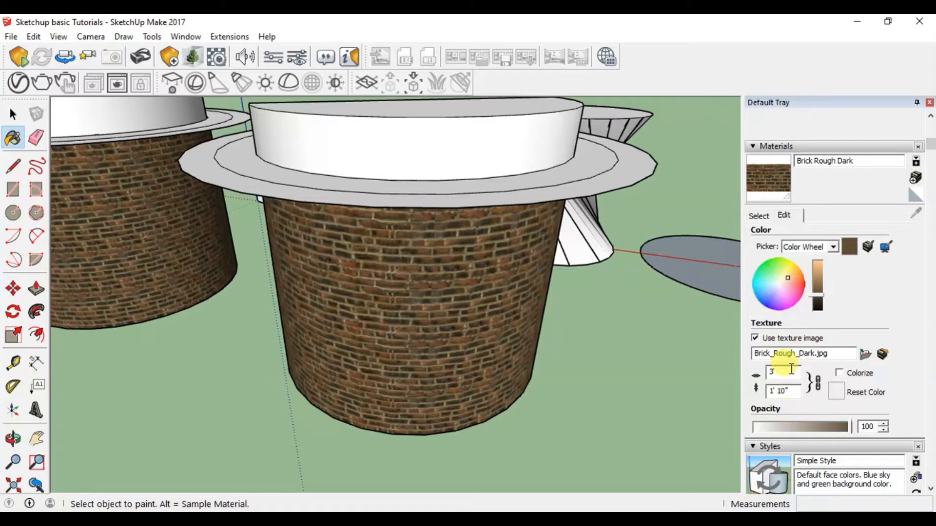
pyautogui.scroll(-3, 418, 338)
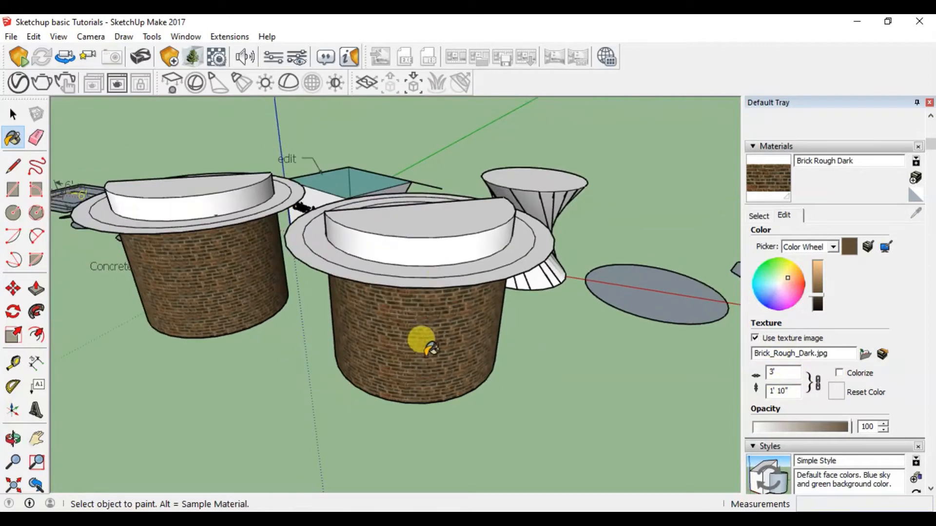
# Sample the teal glass material from the tapered box and open its color, texture and opacity settings.
pyautogui.moveTo(418, 339); pyautogui.dragTo(428, 335, button='middle')
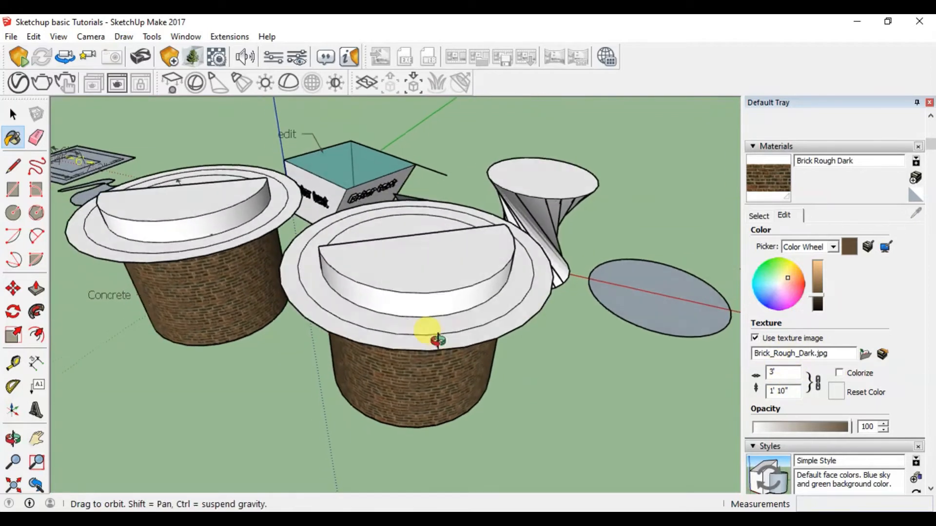
pyautogui.click(757, 216)
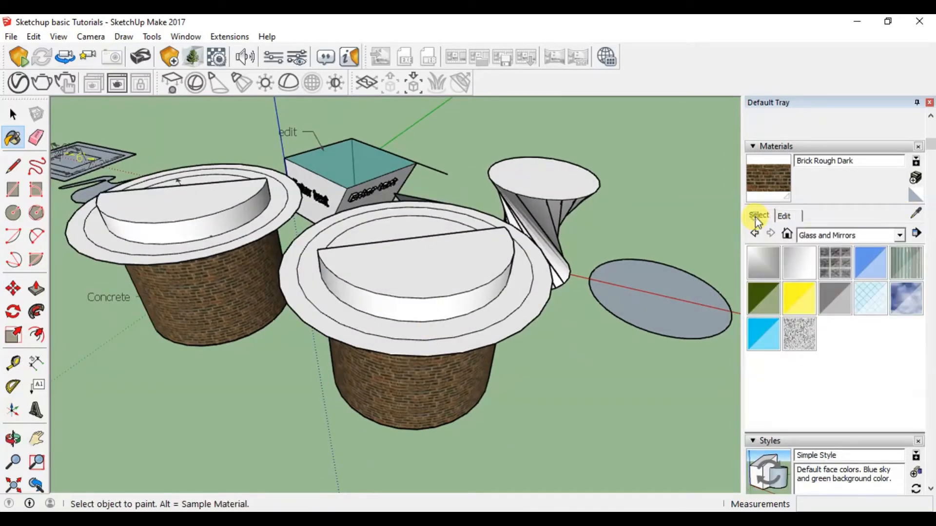
pyautogui.click(915, 214)
pyautogui.click(358, 148)
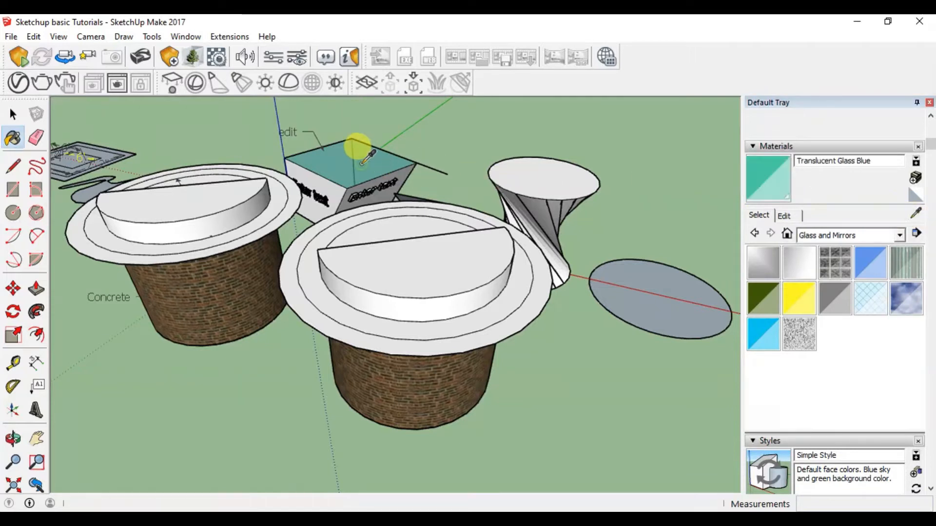
pyautogui.click(784, 216)
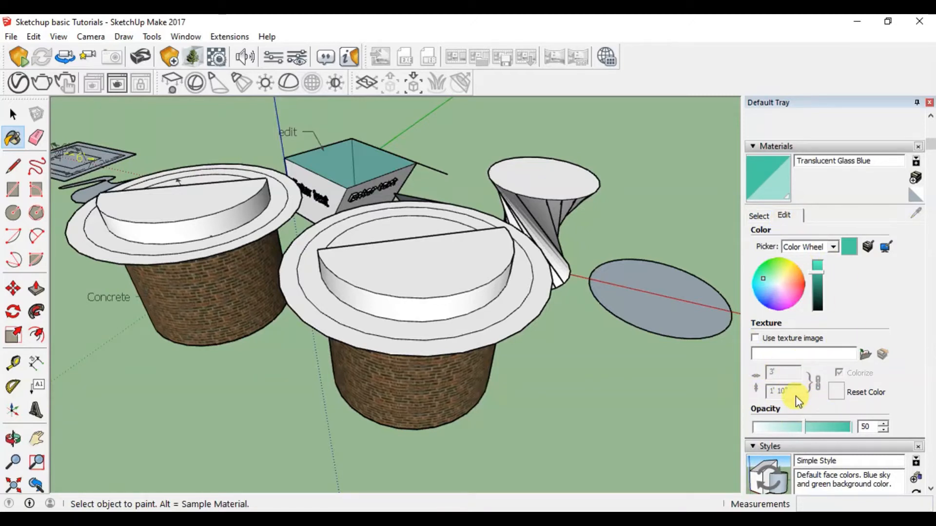
# Sample the Brick Rough Dark material from the front cylinder's side and open it for editing.
pyautogui.scroll(6, 403, 383)
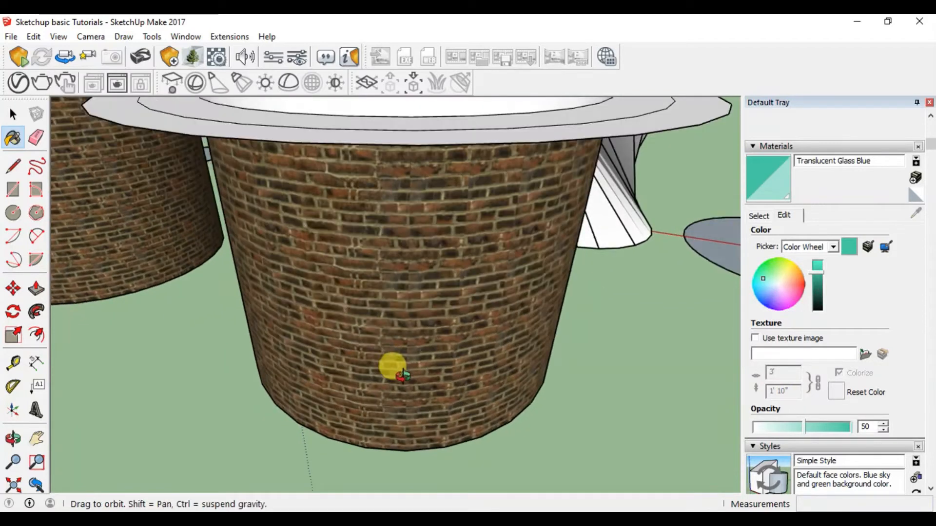
pyautogui.moveTo(403, 376); pyautogui.dragTo(405, 363, button='middle')
pyautogui.click(758, 215)
pyautogui.click(916, 213)
pyautogui.click(501, 265)
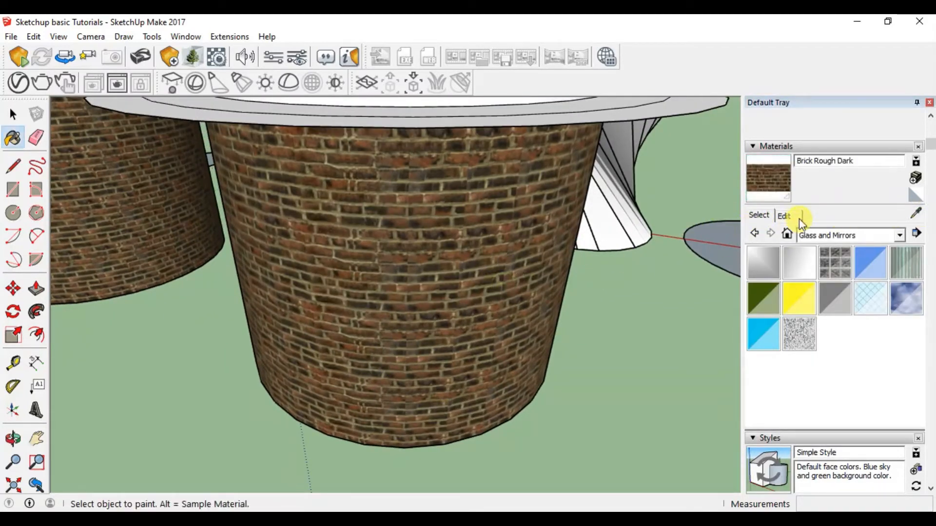
pyautogui.click(784, 215)
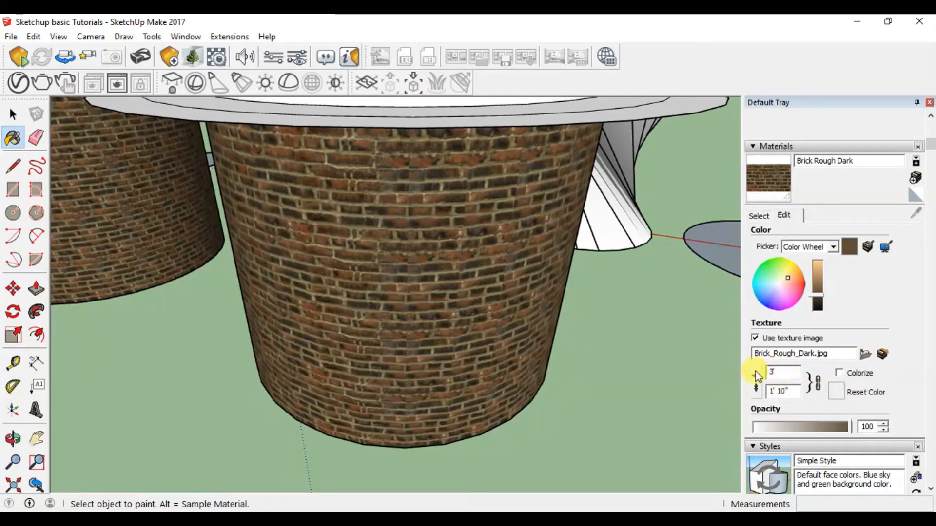
# Set the Brick Rough Dark texture width to 4' with the aspect ratio locked.
pyautogui.doubleClick(778, 373)
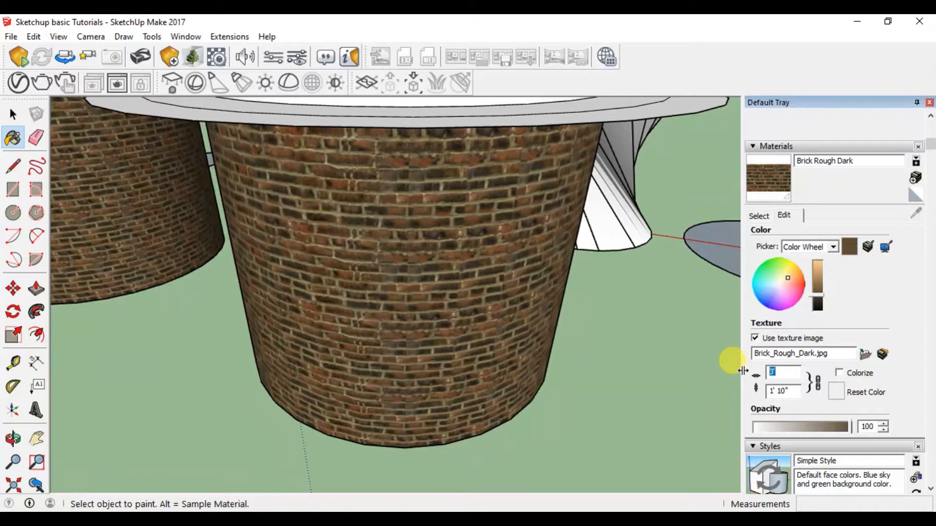
pyautogui.write('4')
pyautogui.press('Return')
pyautogui.scroll(-3, 487, 378)
pyautogui.moveTo(487, 378)
pyautogui.mouseDown(button='middle')
pyautogui.moveTo(403, 323)
pyautogui.moveTo(463, 343)
pyautogui.moveTo(460, 326)
pyautogui.mouseUp(button='middle')
pyautogui.scroll(4, 460, 326)
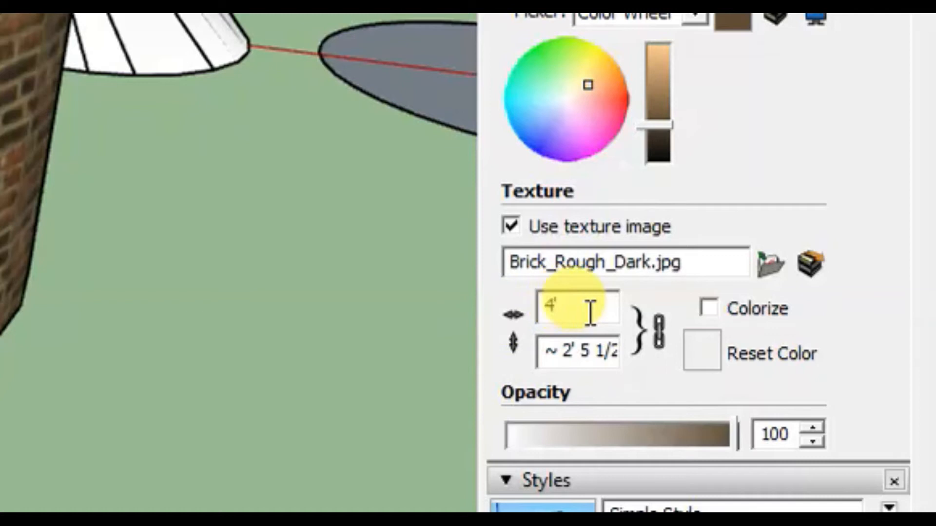
# Unlock the brick texture's aspect ratio and set its width to 5'.
pyautogui.click(657, 338)
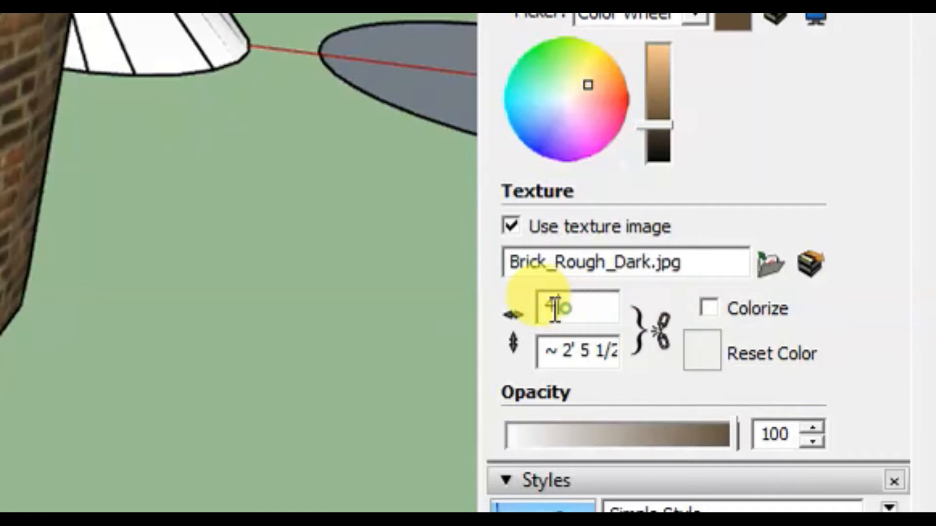
pyautogui.moveTo(556, 308); pyautogui.dragTo(491, 315)
pyautogui.write("5'")
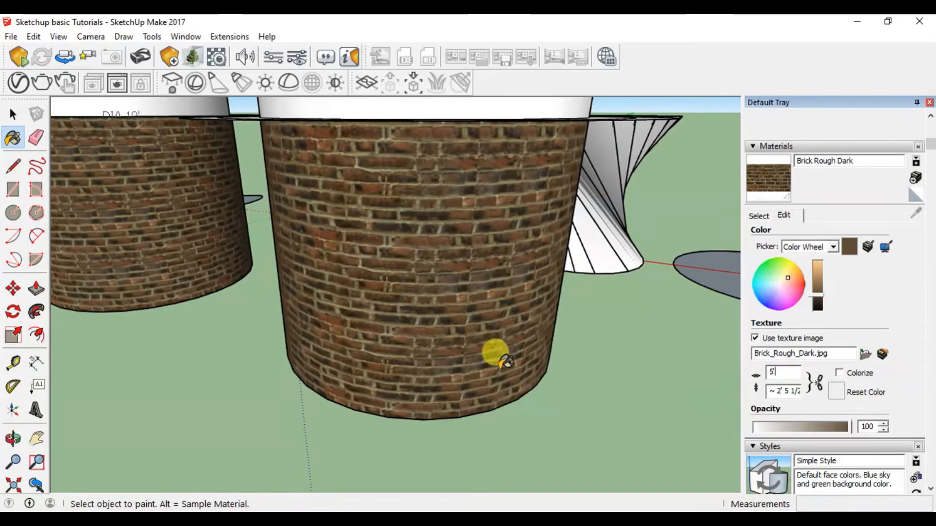
pyautogui.scroll(-3, 493, 349)
pyautogui.scroll(1, 490, 351)
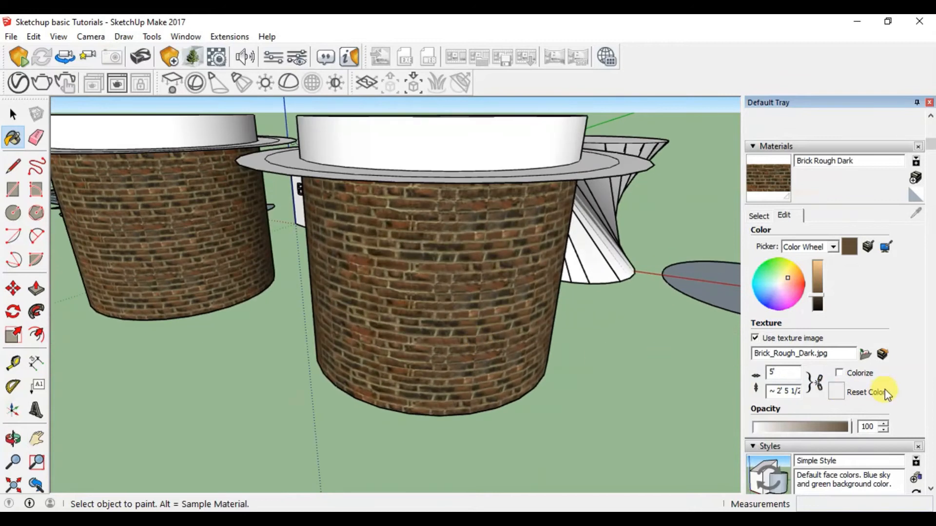
# Lower the opacity of the Brick Rough Dark material to 59 and further to 31.
pyautogui.moveTo(851, 428); pyautogui.dragTo(812, 427)
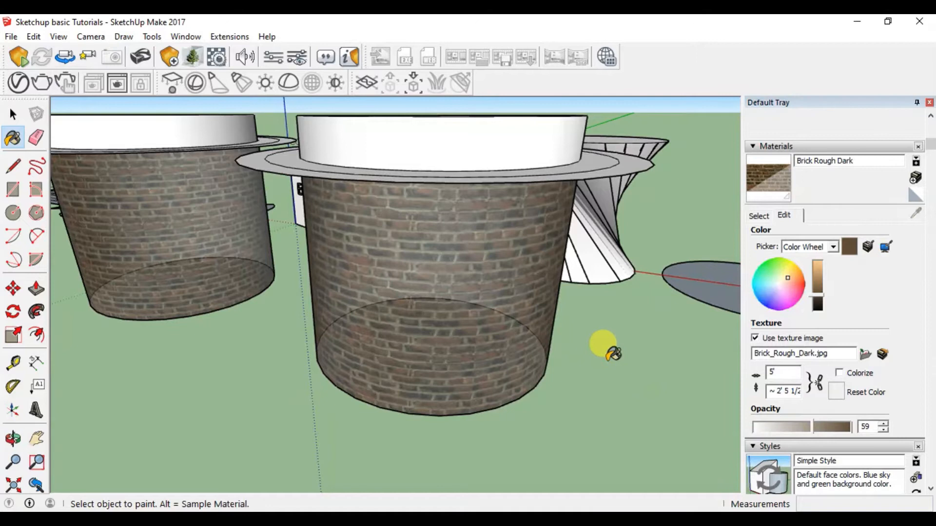
pyautogui.press('space')
pyautogui.moveTo(557, 351)
pyautogui.mouseDown(button='middle')
pyautogui.moveTo(487, 278)
pyautogui.moveTo(407, 292)
pyautogui.moveTo(599, 323)
pyautogui.moveTo(484, 297)
pyautogui.moveTo(742, 415)
pyautogui.mouseUp(button='middle')
pyautogui.moveTo(814, 433); pyautogui.dragTo(783, 428)
pyautogui.moveTo(428, 268); pyautogui.dragTo(417, 314, button='middle')
pyautogui.scroll(3, 392, 336)
# Open the front cylinder for editing, select its curved brick side and reverse the faces.
pyautogui.doubleClick(416, 312)
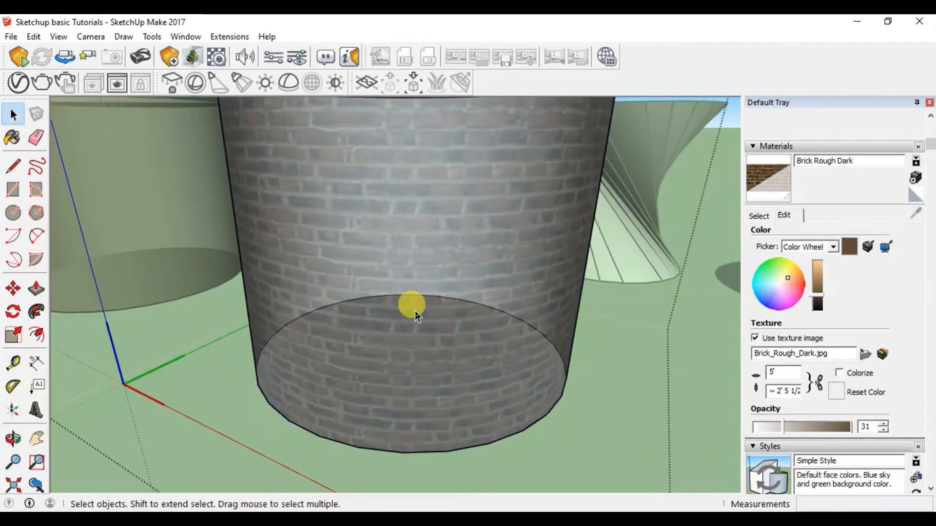
pyautogui.click(446, 292)
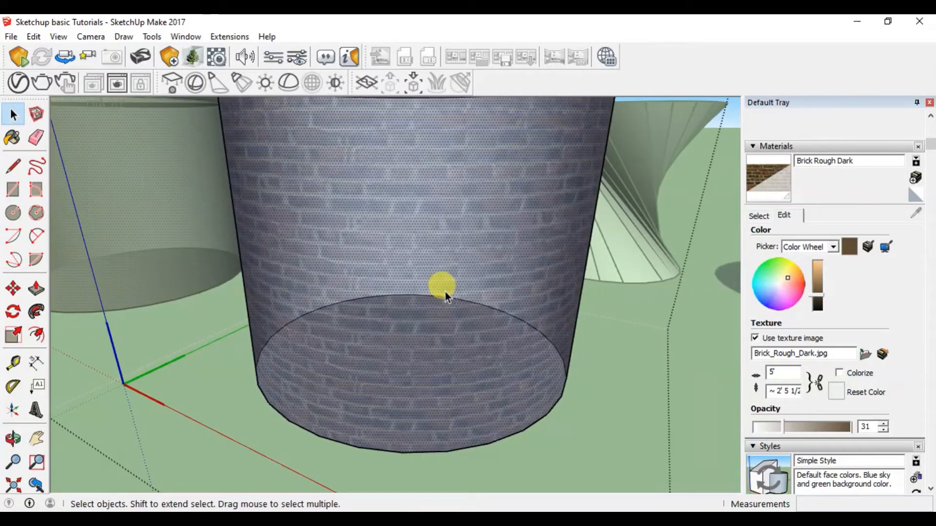
pyautogui.scroll(-2, 385, 409)
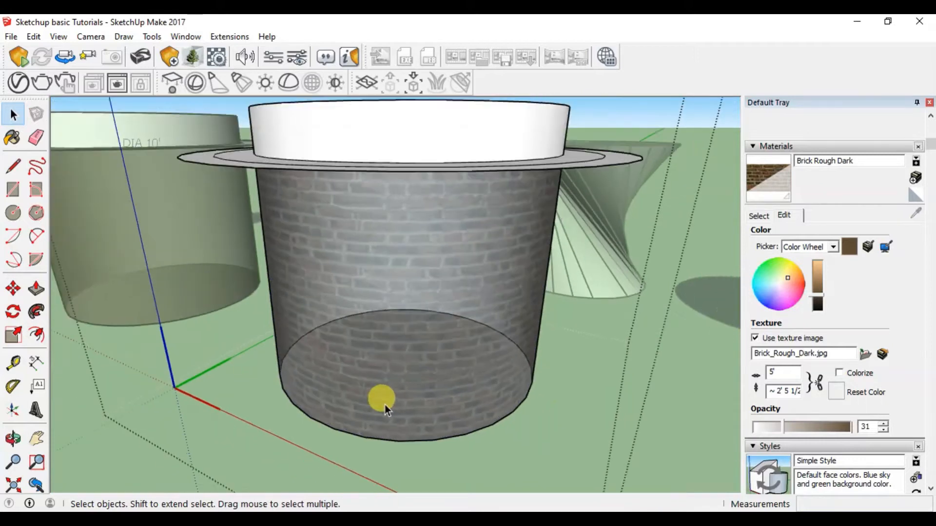
pyautogui.scroll(-1, 385, 409)
pyautogui.tripleClick(396, 362)
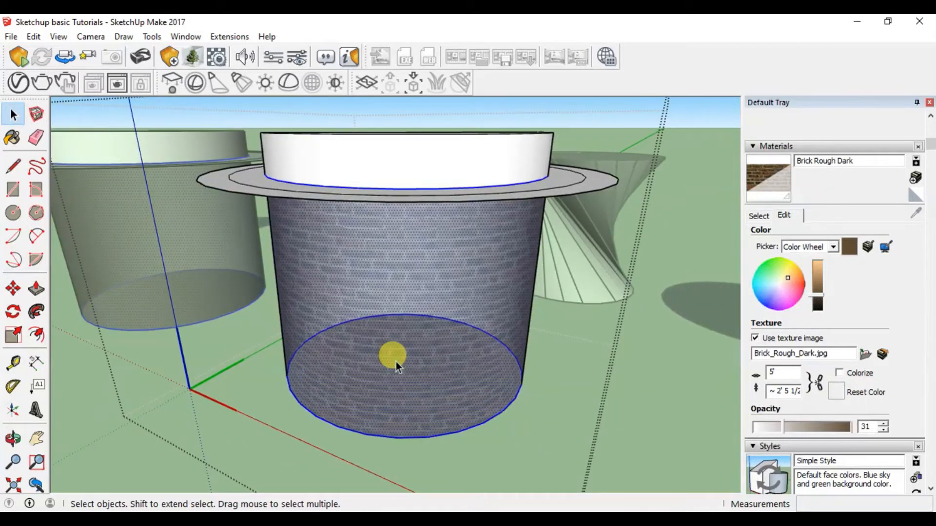
pyautogui.rightClick(397, 319)
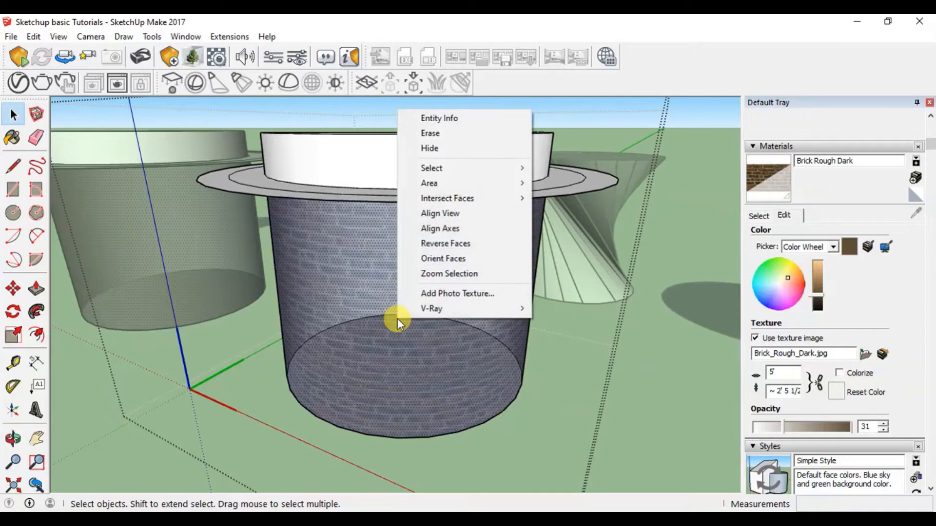
pyautogui.click(466, 240)
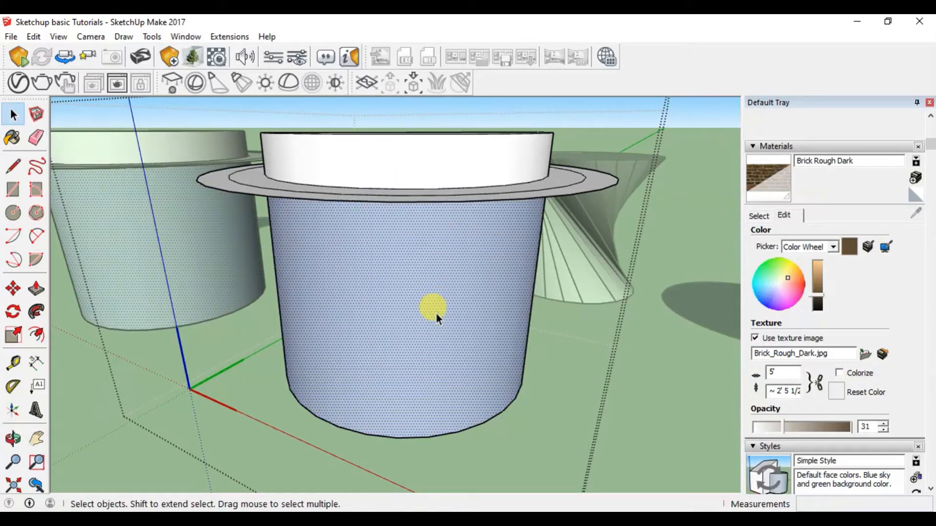
# Paint the reversed side of the front cylinder with the Brick Rough Dark material.
pyautogui.click(757, 216)
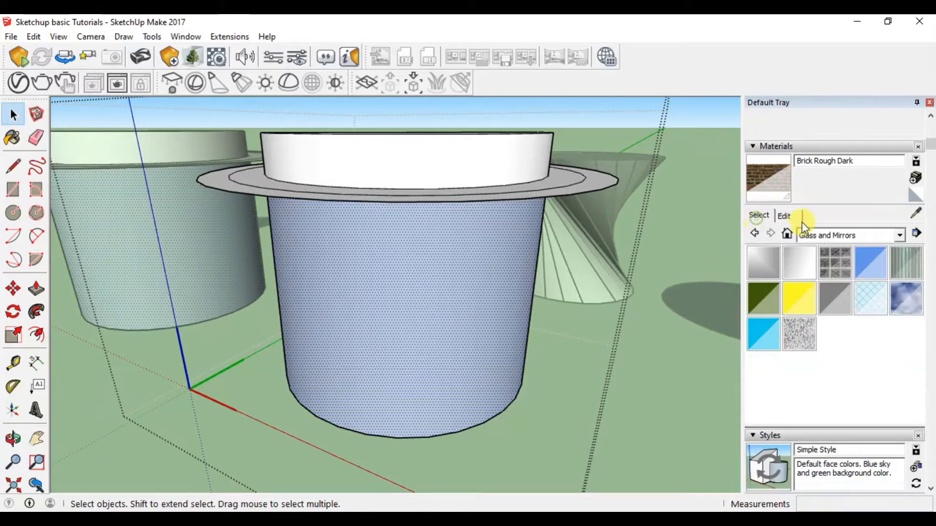
pyautogui.click(779, 174)
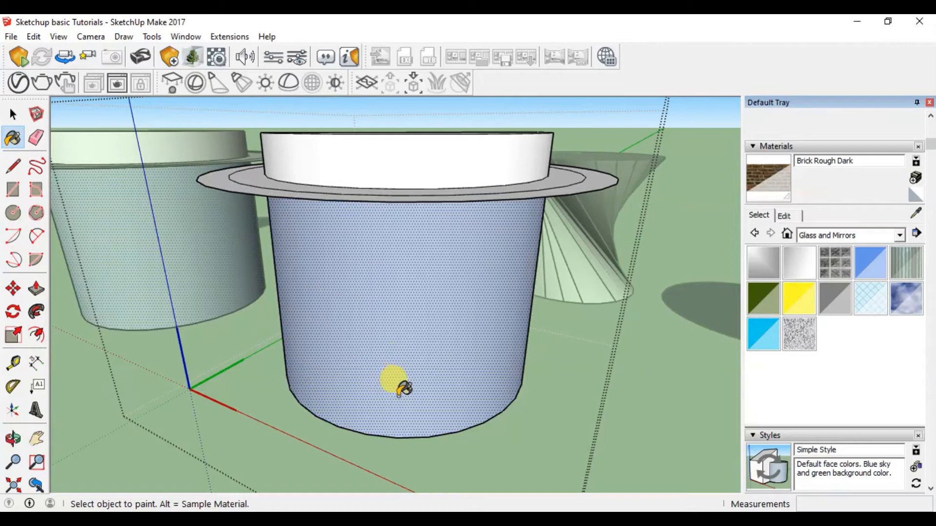
pyautogui.click(403, 389)
pyautogui.moveTo(402, 389)
pyautogui.mouseDown(button='middle')
pyautogui.moveTo(393, 382)
pyautogui.moveTo(424, 355)
pyautogui.moveTo(551, 336)
pyautogui.moveTo(417, 328)
pyautogui.moveTo(382, 351)
pyautogui.moveTo(505, 334)
pyautogui.moveTo(452, 338)
pyautogui.moveTo(469, 417)
pyautogui.moveTo(475, 358)
pyautogui.mouseUp(button='middle')
pyautogui.press('space')
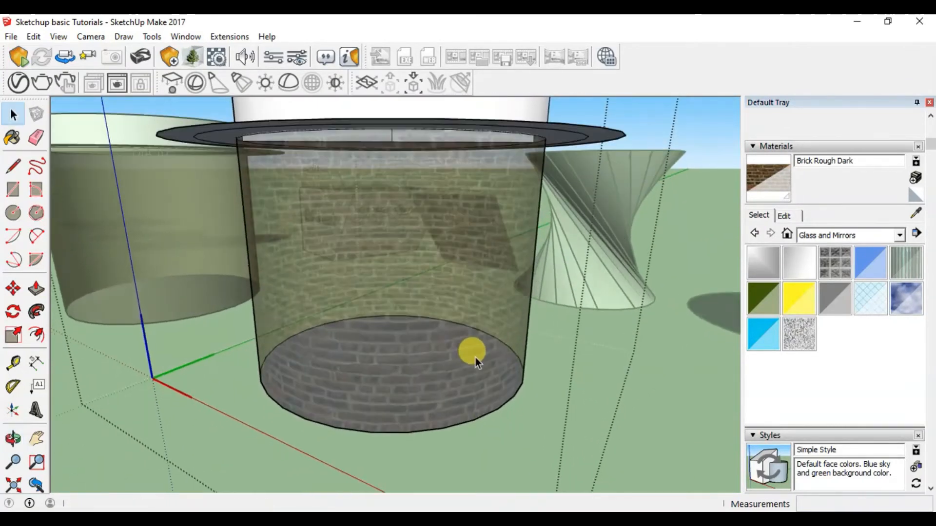
# Leave the cylinder's editing mode and restore the Brick Rough Dark opacity to 100.
pyautogui.scroll(-5, 375, 361)
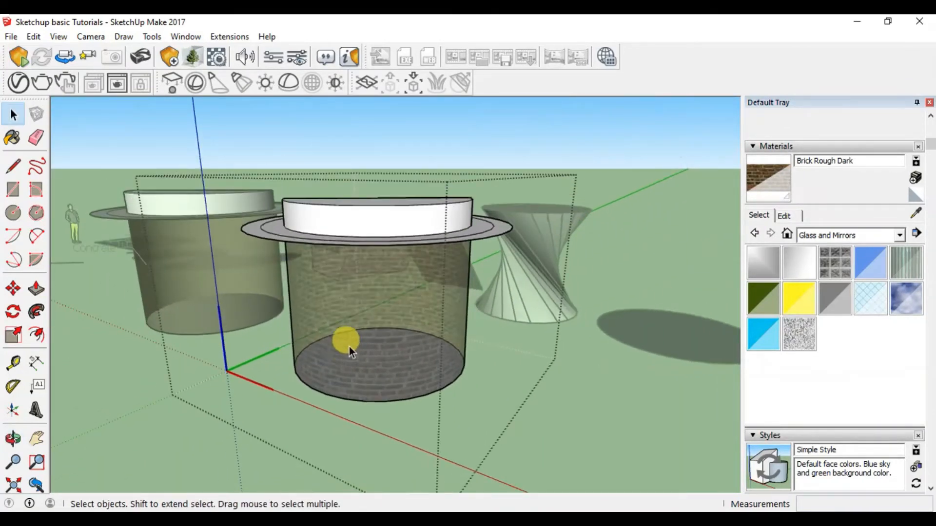
pyautogui.scroll(1, 453, 388)
pyautogui.scroll(2, 495, 396)
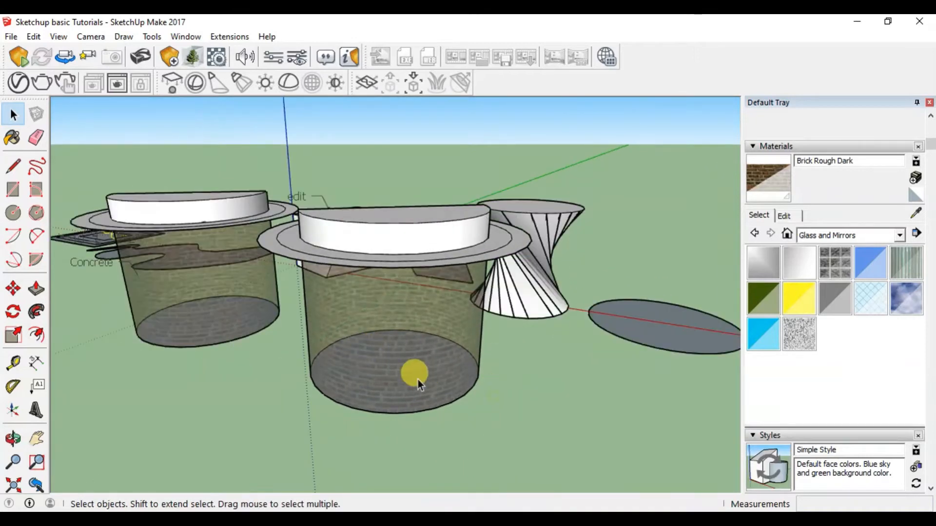
pyautogui.scroll(2, 409, 378)
pyautogui.click(783, 214)
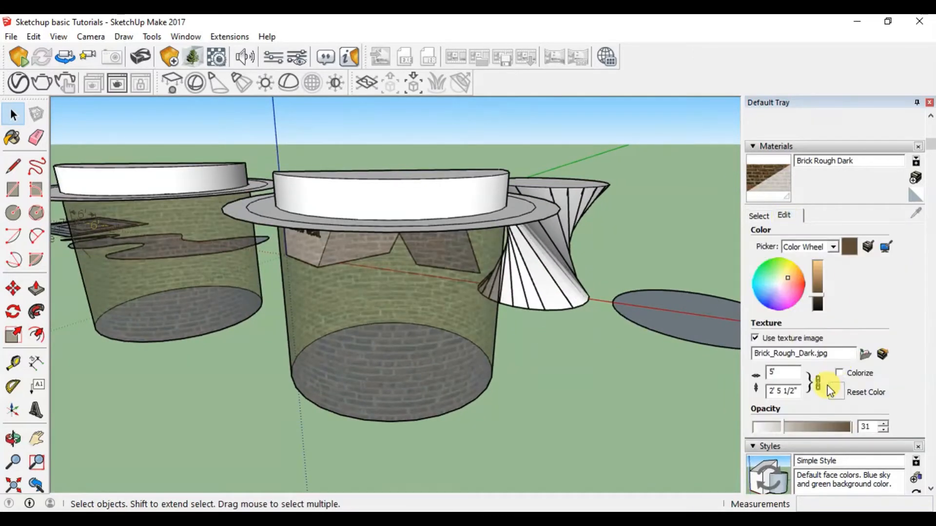
pyautogui.moveTo(782, 427); pyautogui.dragTo(853, 427)
pyautogui.scroll(-3, 387, 371)
pyautogui.moveTo(386, 372)
pyautogui.mouseDown(button='middle')
pyautogui.moveTo(382, 349)
pyautogui.moveTo(561, 357)
pyautogui.moveTo(493, 326)
pyautogui.moveTo(374, 343)
pyautogui.moveTo(377, 375)
pyautogui.mouseUp(button='middle')
# Browse the Wood, Window Coverings and Water material collections.
pyautogui.click(760, 217)
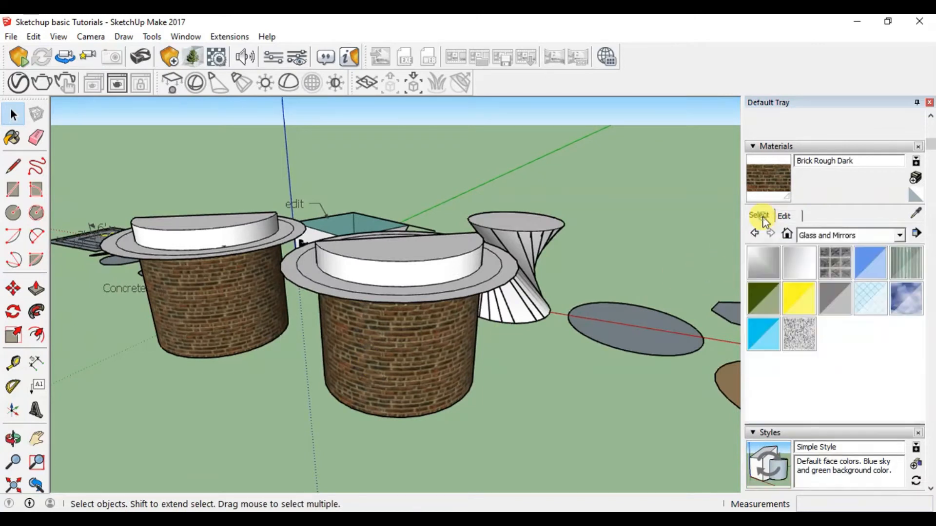
pyautogui.click(848, 235)
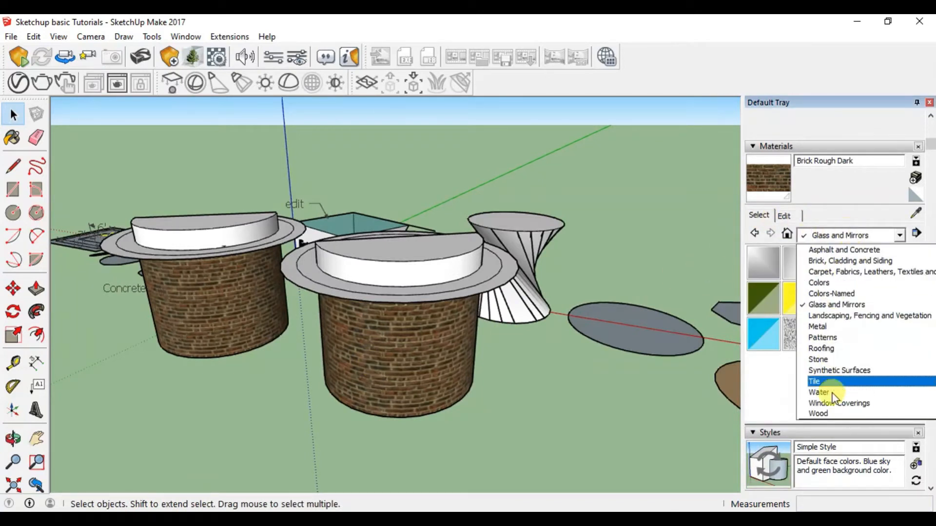
pyautogui.click(834, 414)
pyautogui.click(848, 236)
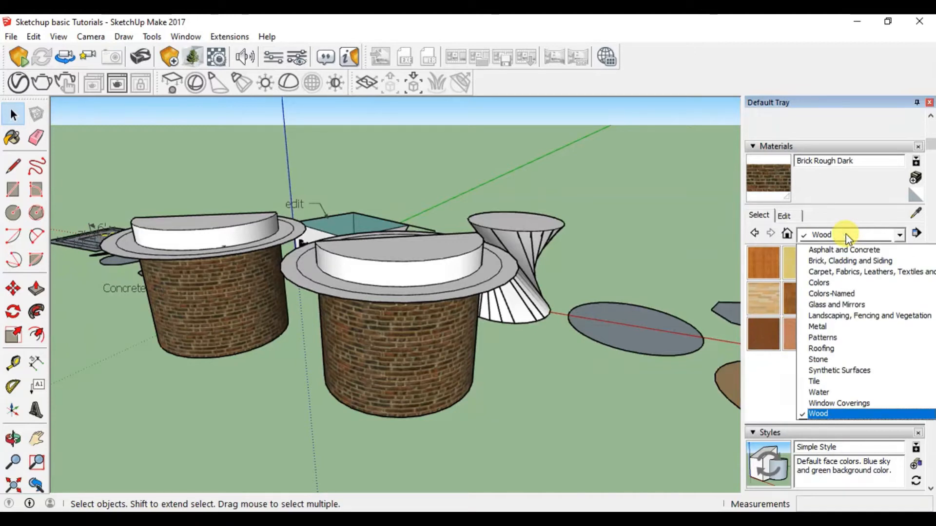
pyautogui.click(856, 403)
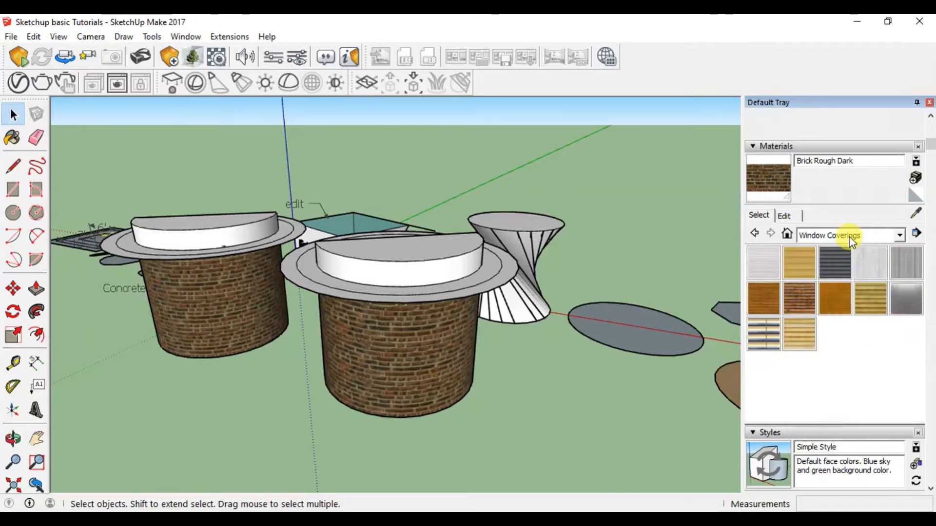
pyautogui.click(850, 236)
pyautogui.click(848, 393)
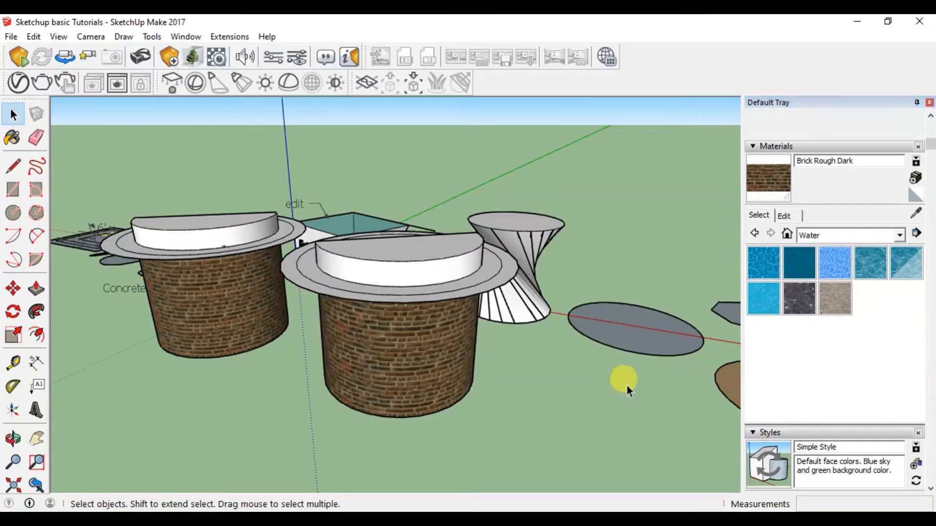
# Bring the Styles settings with the Default Styles collection into view and look over the model.
pyautogui.scroll(-3, 214, 319)
pyautogui.moveTo(291, 314); pyautogui.dragTo(305, 340, button='middle')
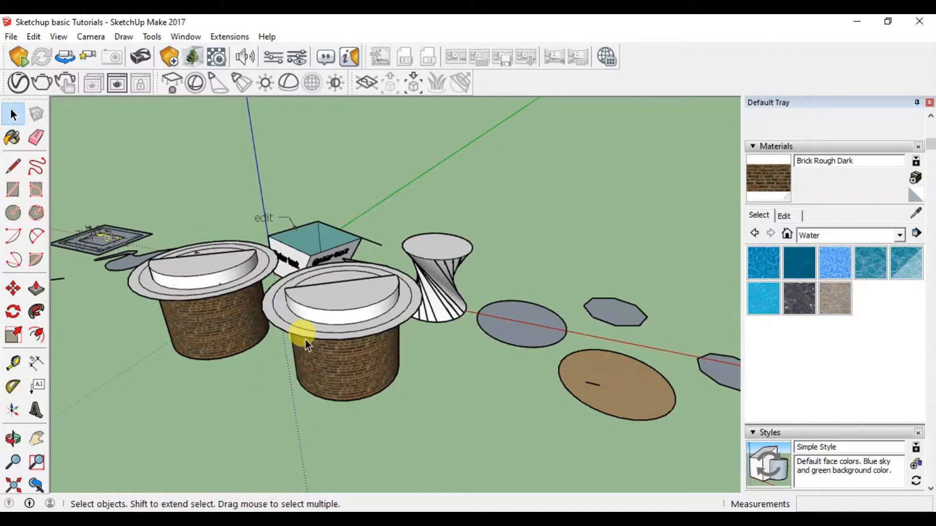
pyautogui.scroll(5, 324, 363)
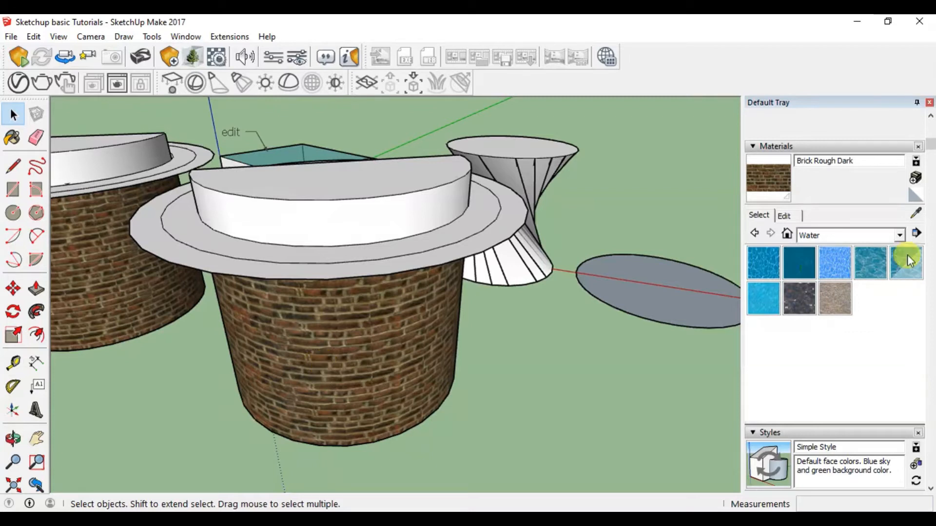
pyautogui.scroll(-5, 896, 249)
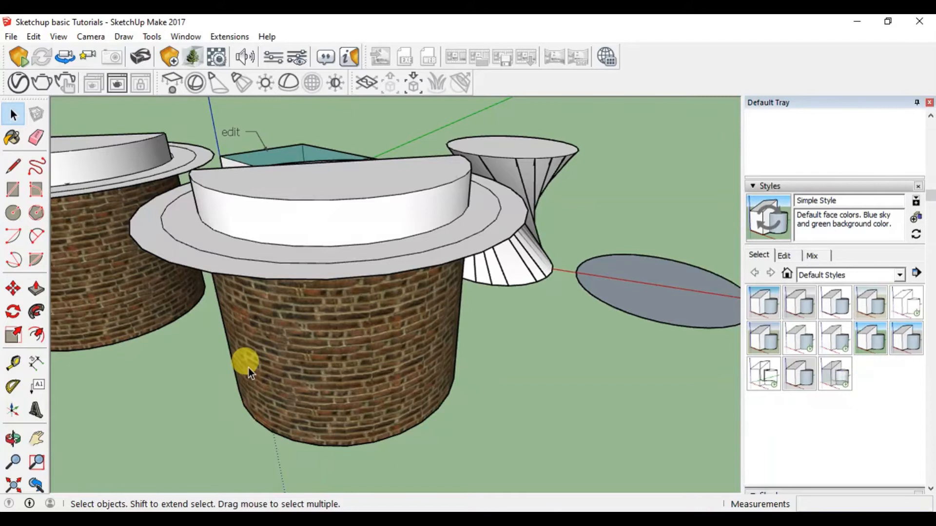
pyautogui.scroll(-5, 248, 367)
pyautogui.moveTo(294, 340); pyautogui.dragTo(332, 313, button='middle')
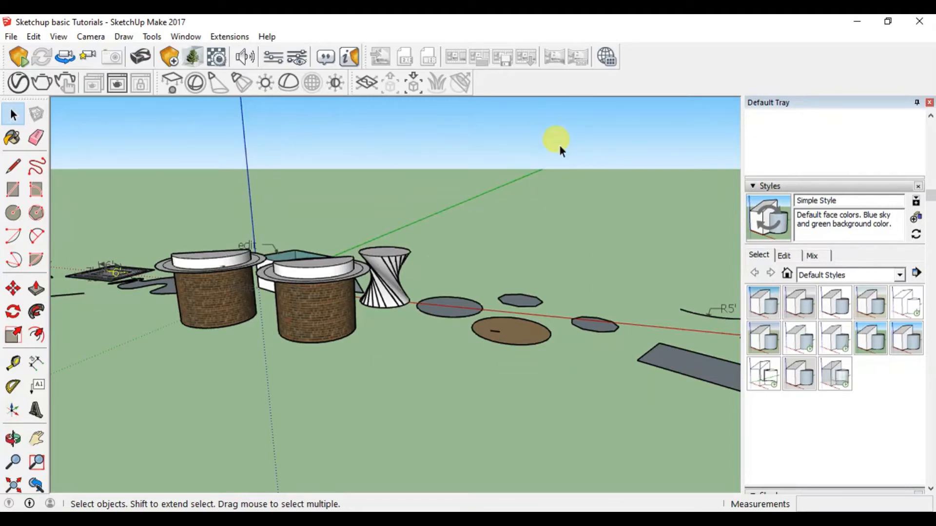
pyautogui.scroll(3, 349, 307)
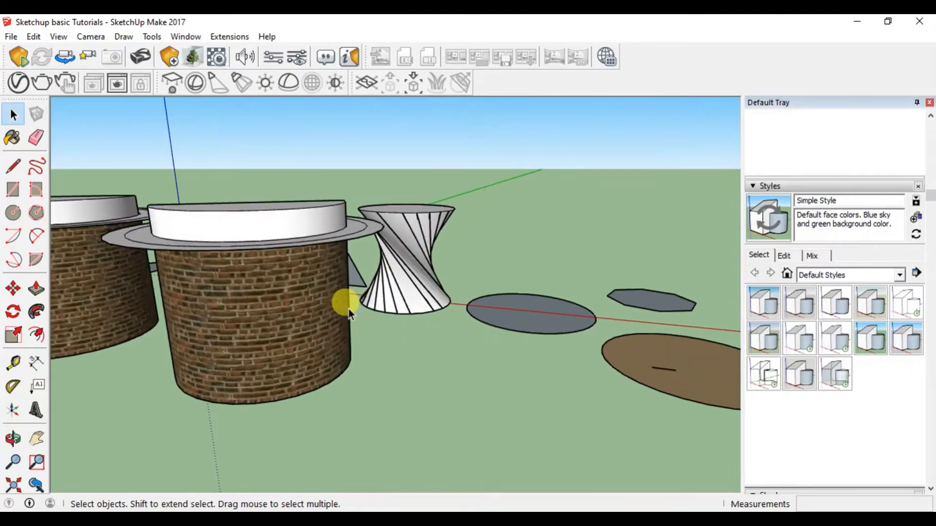
# Try the Architectural Design, Default, Urban Planning and Simple styles from the Default Styles collection on the model.
pyautogui.click(803, 303)
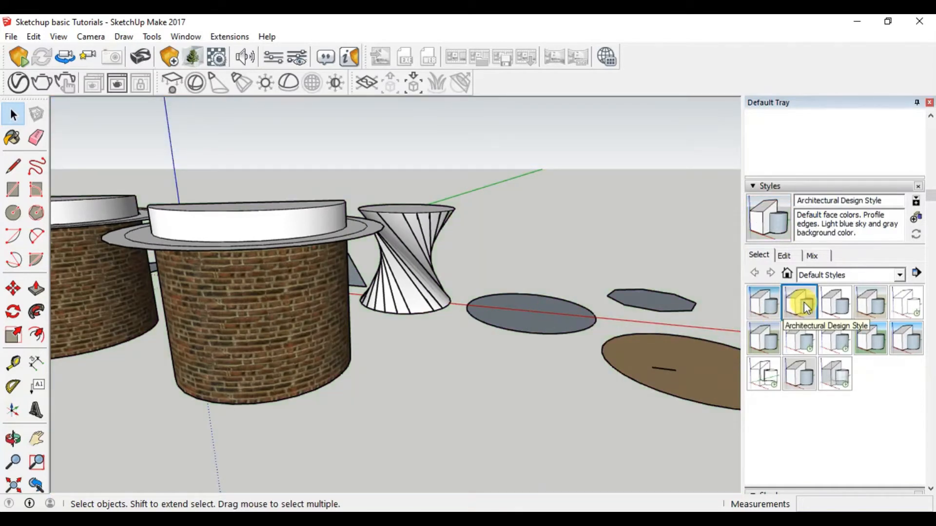
pyautogui.scroll(-2, 370, 344)
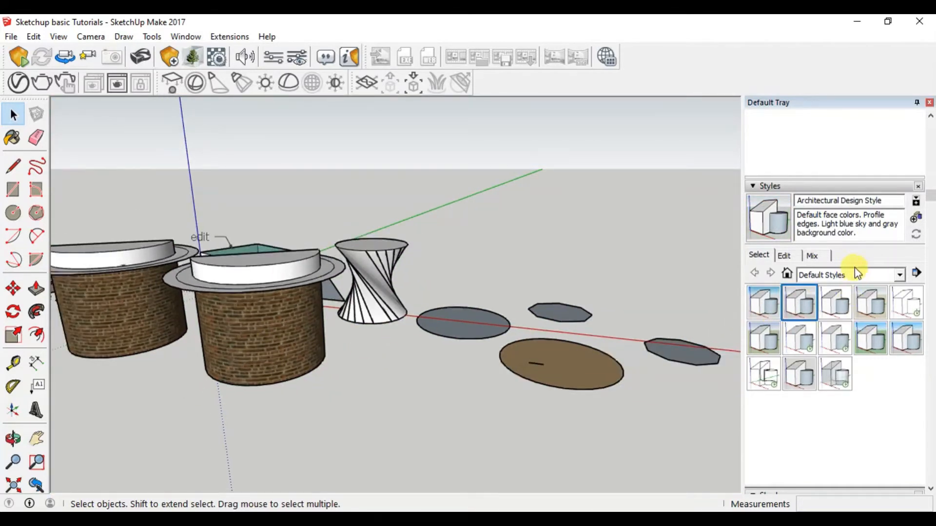
pyautogui.click(835, 303)
pyautogui.click(870, 303)
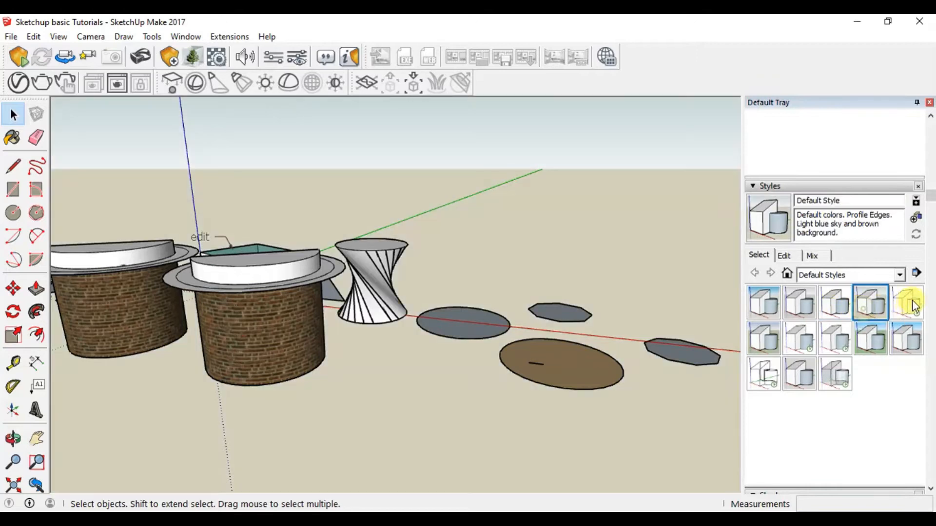
pyautogui.click(913, 306)
pyautogui.click(904, 340)
pyautogui.click(867, 341)
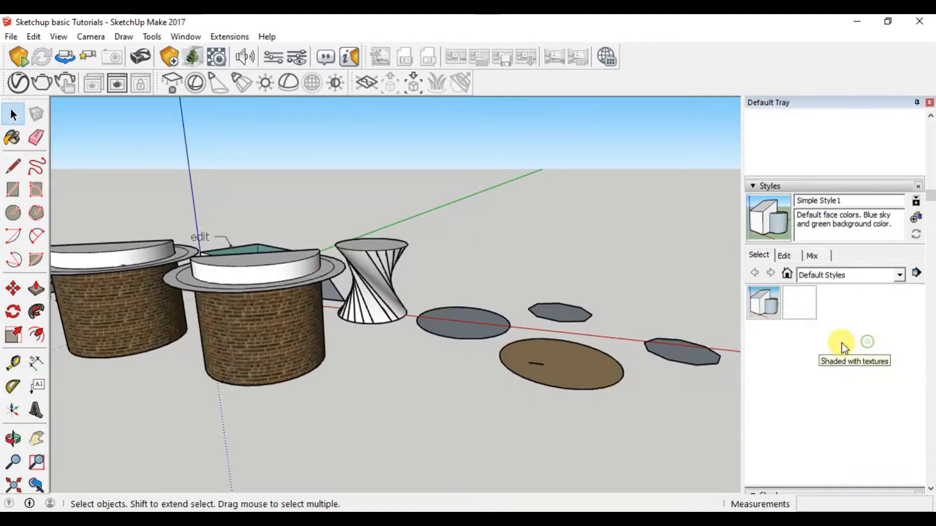
# Try the Shaded with textures, Landscape Architecture, Woodworking and X-ray styles on the model.
pyautogui.click(835, 342)
pyautogui.click(797, 342)
pyautogui.click(768, 339)
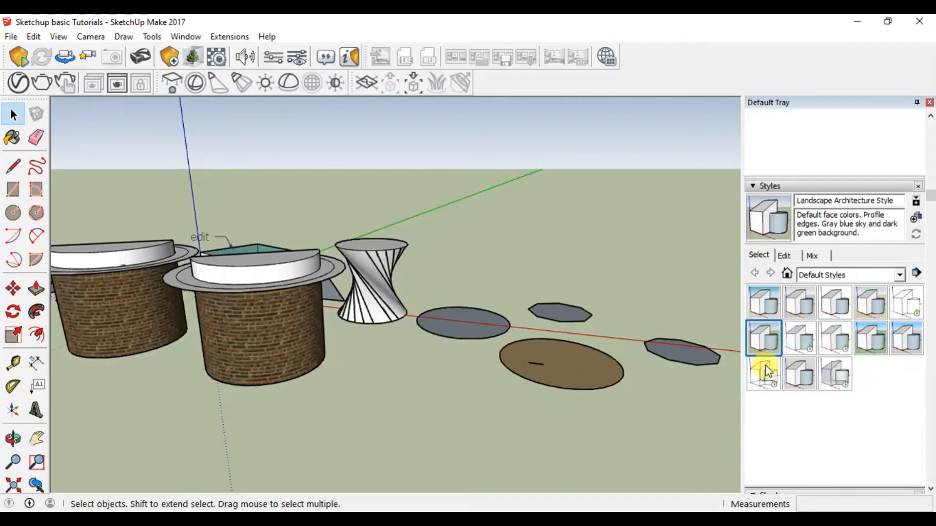
pyautogui.click(767, 372)
pyautogui.click(799, 370)
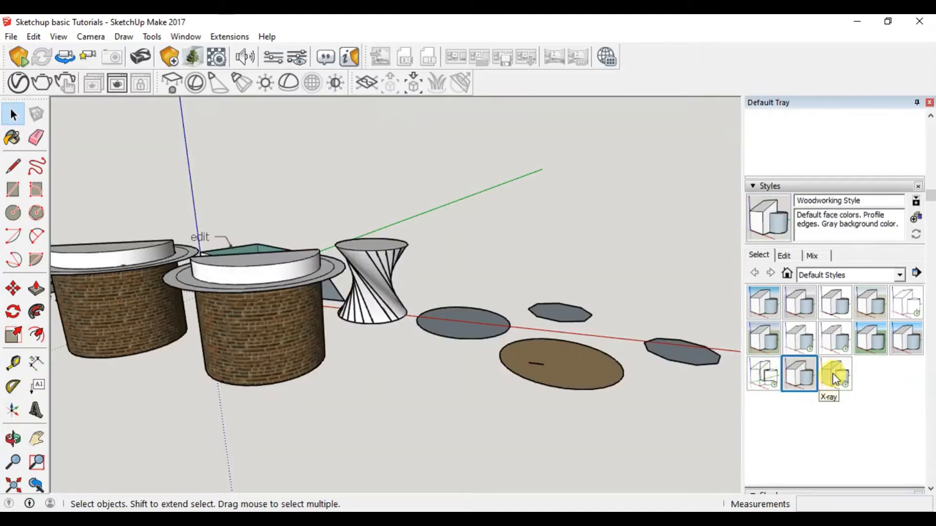
pyautogui.click(834, 373)
# Try the Photo Modeling Dashed and Reversed Photo Modeling styles, and open the Style Builder Competition Winners collection.
pyautogui.click(839, 276)
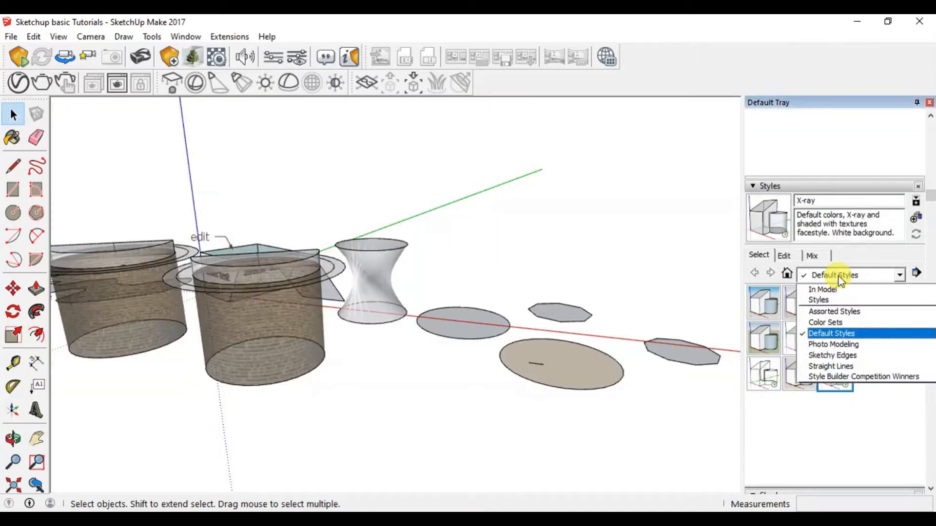
pyautogui.click(877, 344)
pyautogui.click(771, 304)
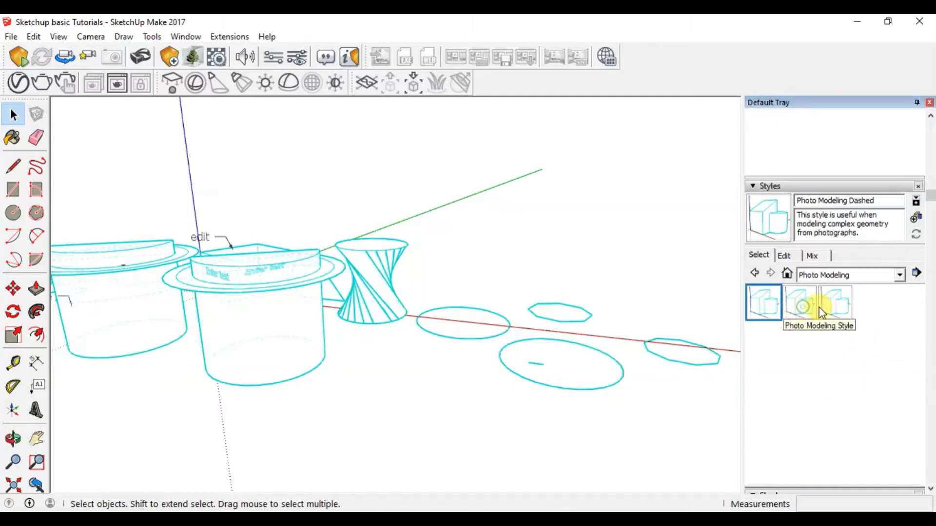
pyautogui.click(833, 305)
pyautogui.click(838, 275)
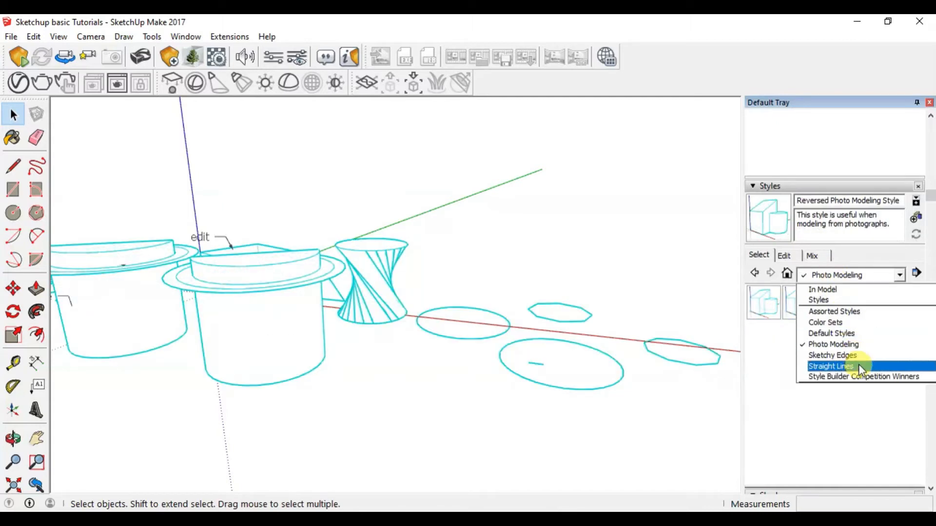
pyautogui.click(861, 376)
# Try styles from the Straight Lines collection, ending with Straight Lines 01pix, and inspect the cylinders' edges.
pyautogui.click(850, 274)
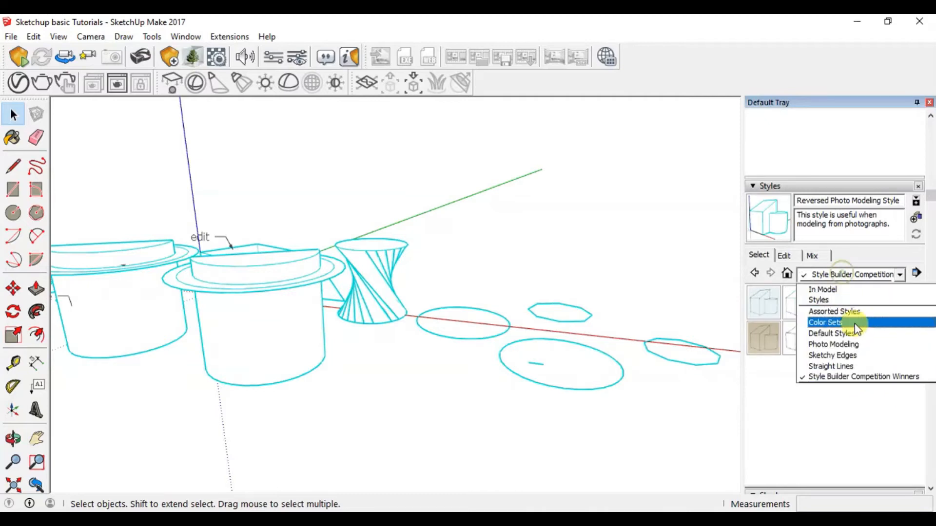
pyautogui.click(849, 367)
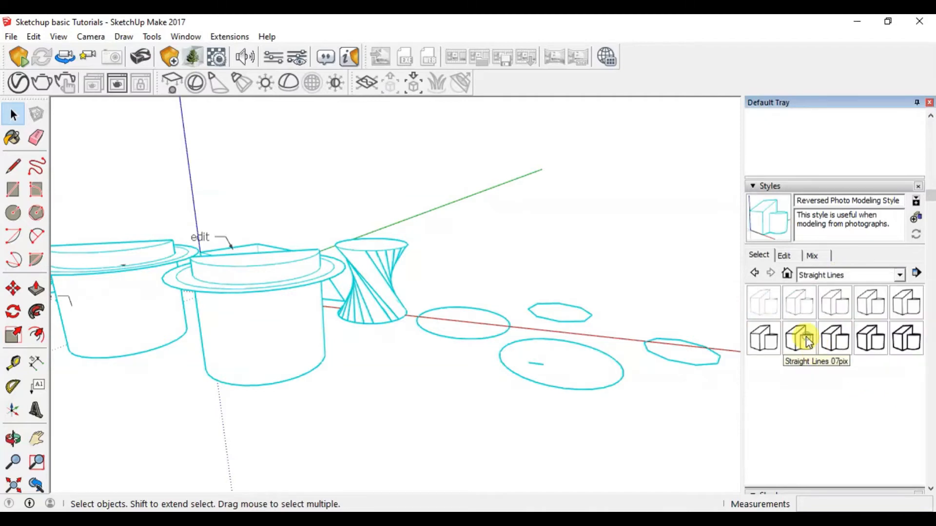
pyautogui.click(804, 340)
pyautogui.click(834, 337)
pyautogui.click(769, 304)
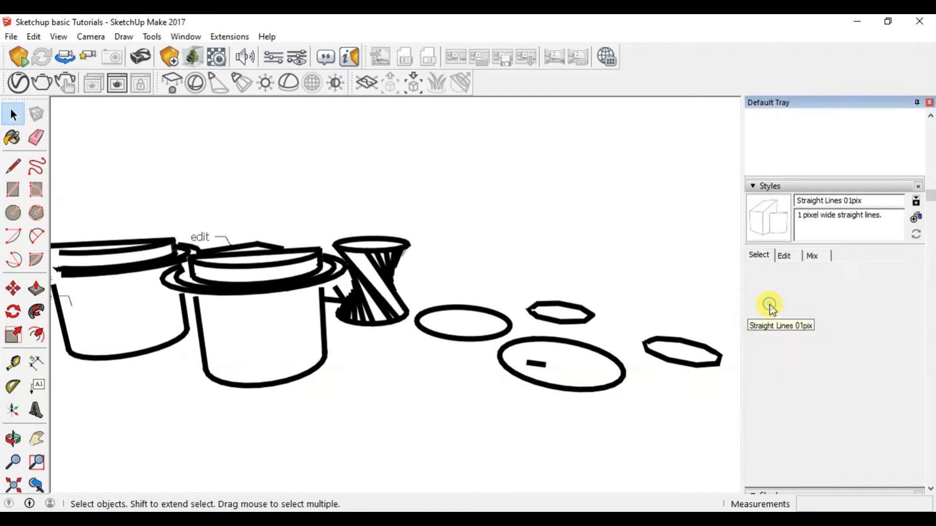
pyautogui.moveTo(433, 403); pyautogui.dragTo(305, 359, button='middle')
pyautogui.scroll(5, 357, 373)
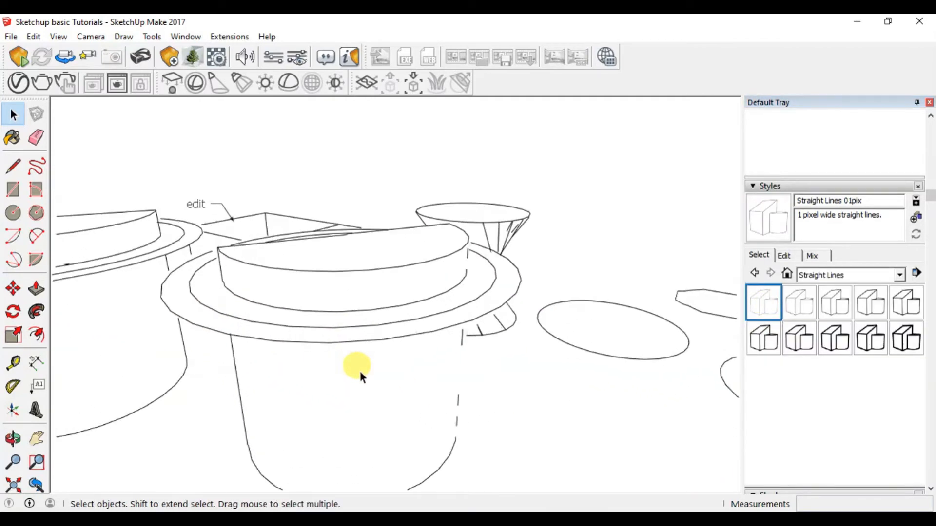
pyautogui.scroll(-5, 358, 370)
# Apply the Brush Strokes on Canvas style from the Assorted Styles collection.
pyautogui.click(834, 276)
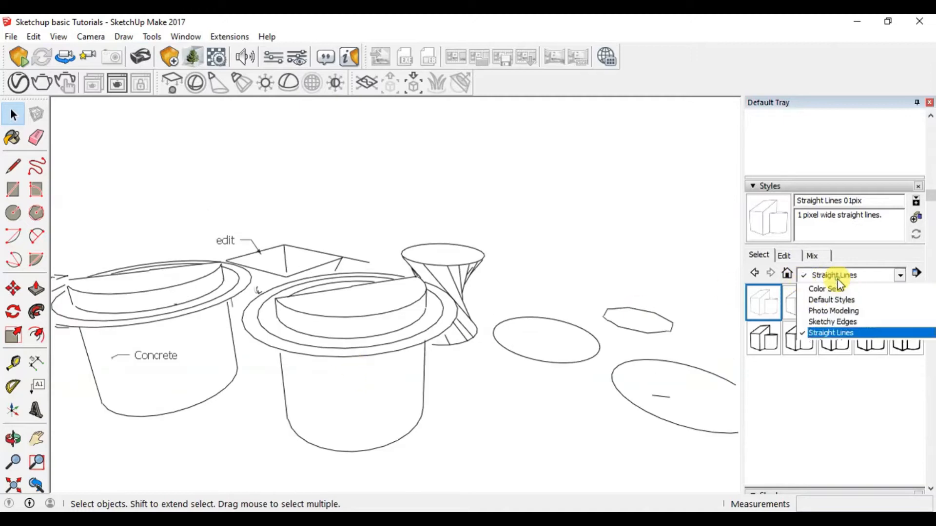
pyautogui.click(850, 312)
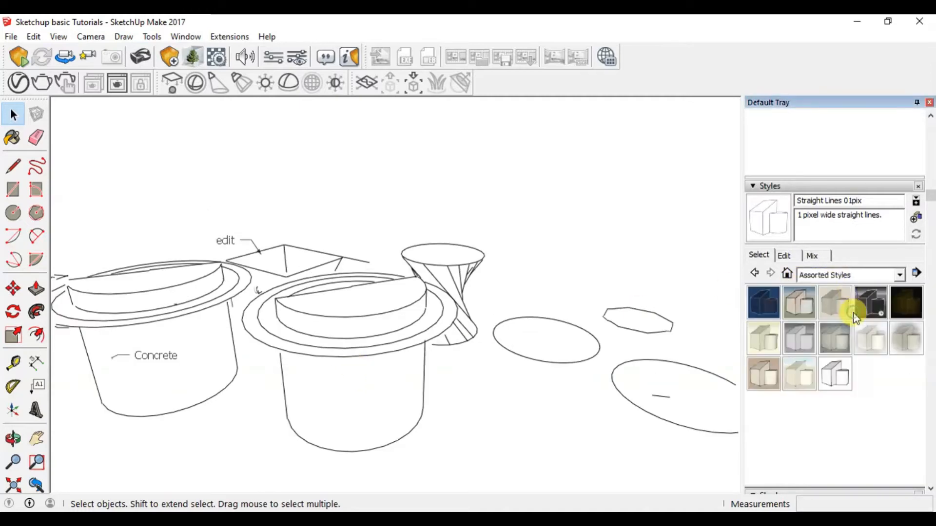
pyautogui.click(800, 303)
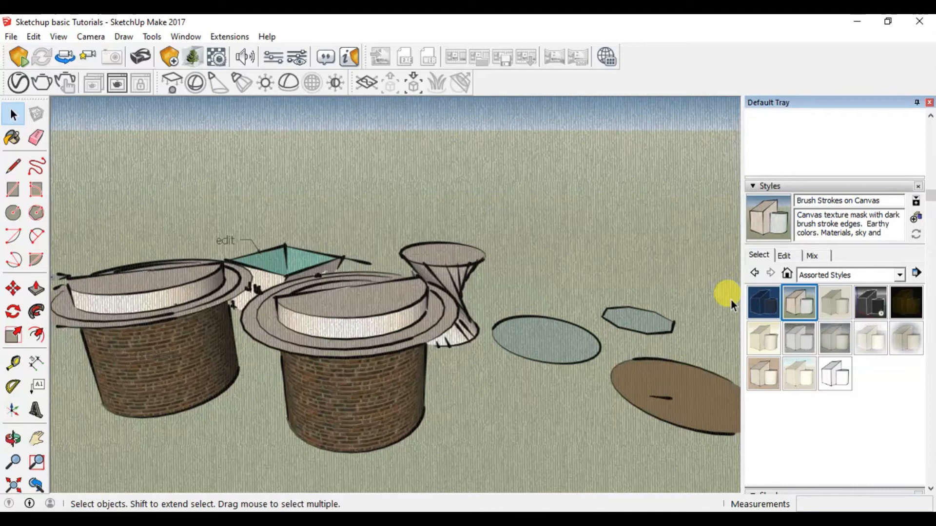
# Apply the Blue and Orange style from the Color Sets collection and inspect the model from another angle.
pyautogui.click(827, 277)
pyautogui.click(831, 321)
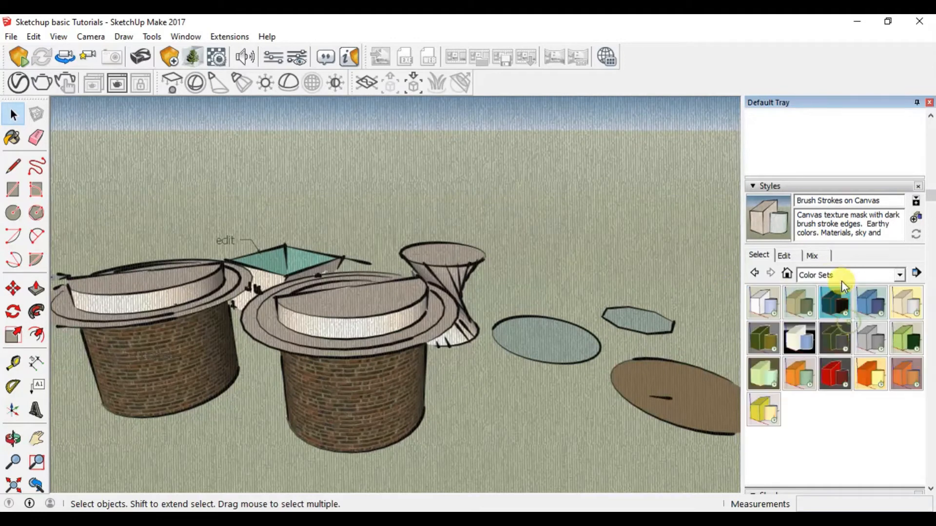
pyautogui.click(834, 302)
pyautogui.moveTo(448, 361); pyautogui.dragTo(347, 309, button='middle')
pyautogui.scroll(5, 381, 365)
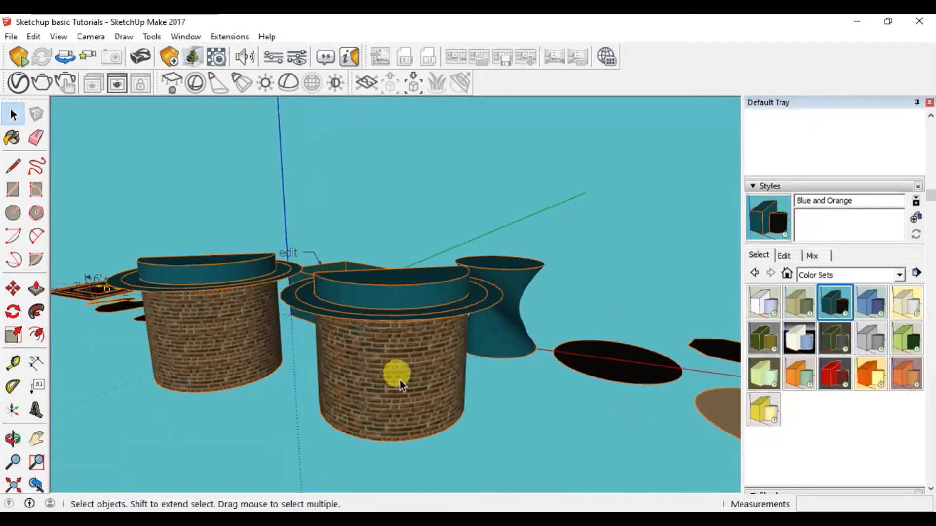
pyautogui.scroll(-5, 496, 408)
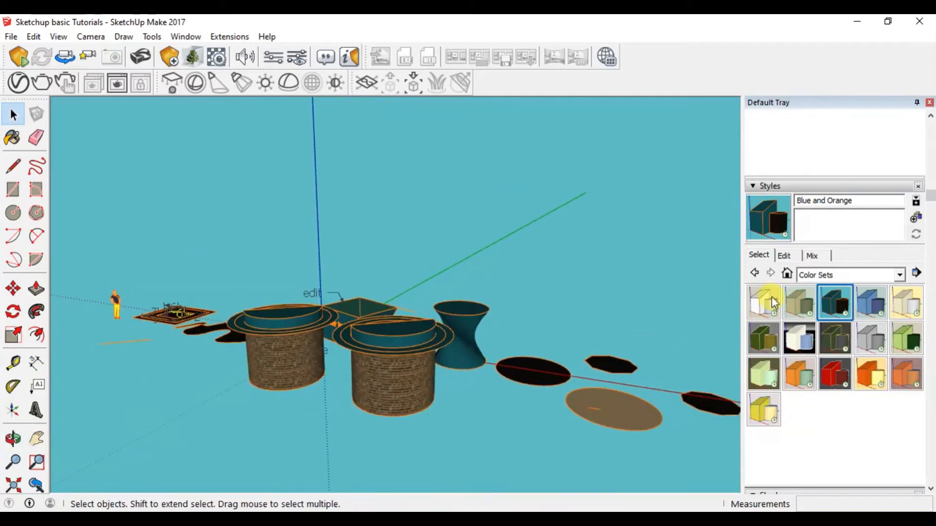
pyautogui.click(827, 276)
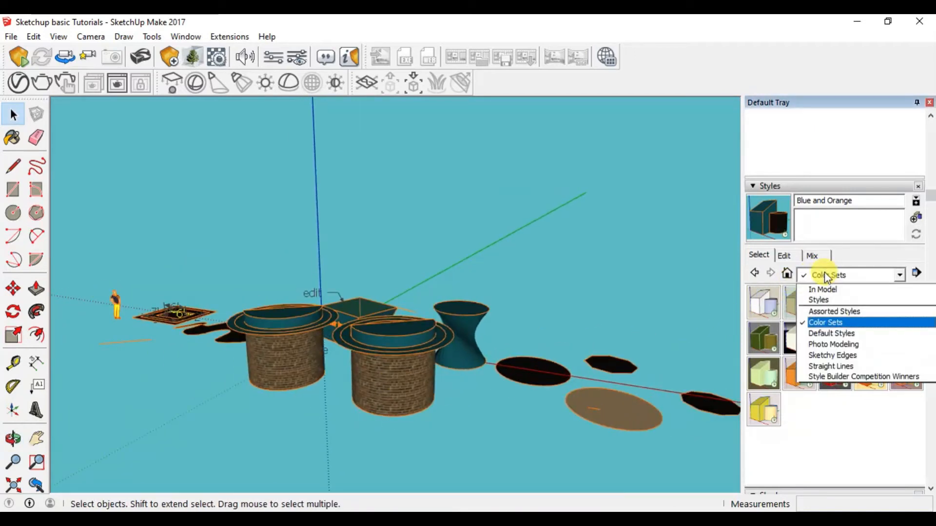
pyautogui.click(560, 422)
pyautogui.scroll(-2, 440, 382)
pyautogui.scroll(3, 413, 387)
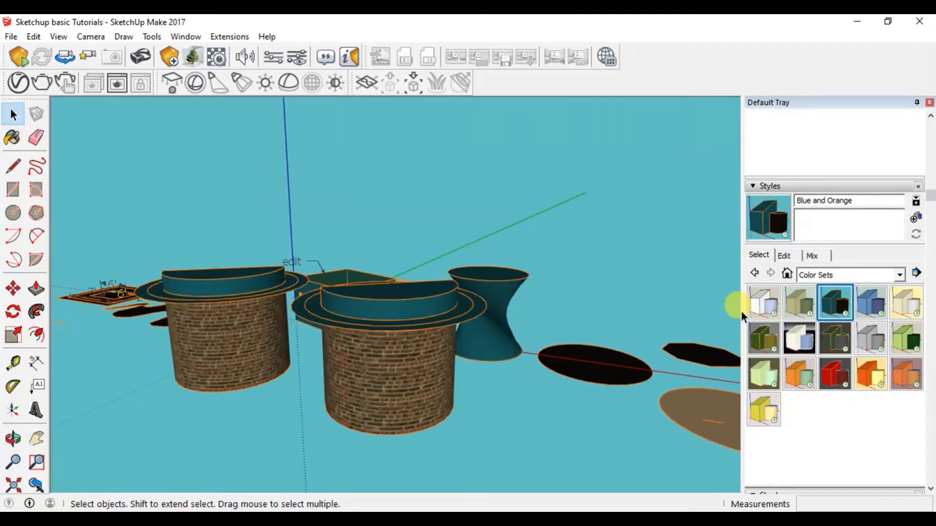
# Return to the Default Styles collection and apply the Simple Style with blue sky and green background.
pyautogui.click(848, 274)
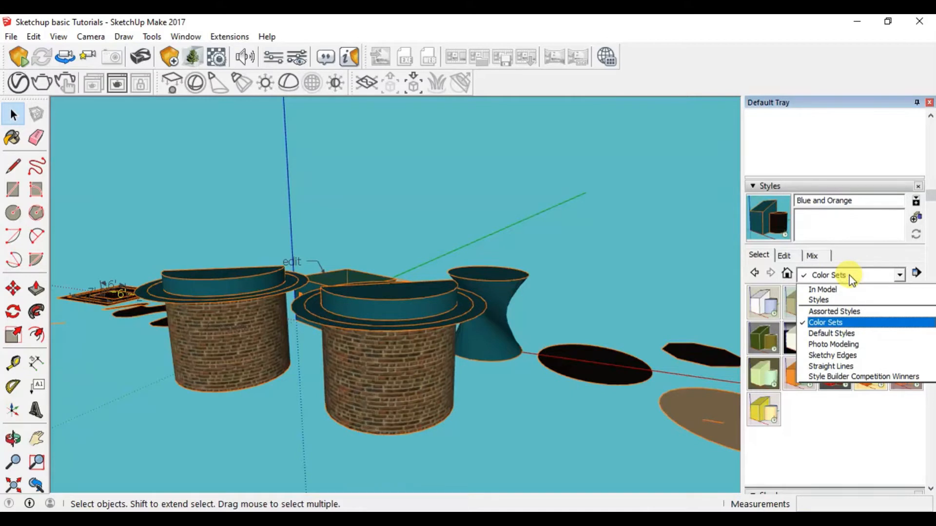
pyautogui.click(855, 334)
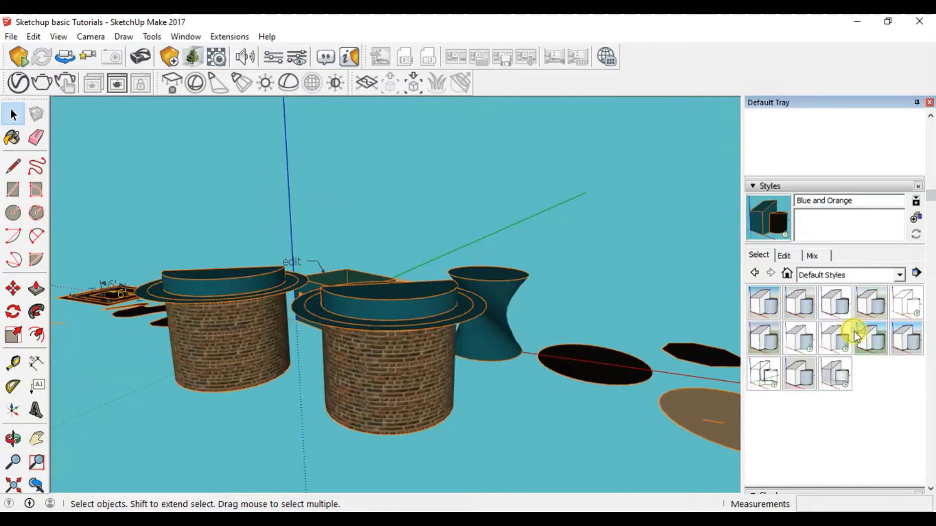
pyautogui.click(874, 340)
pyautogui.moveTo(379, 366); pyautogui.dragTo(397, 397, button='middle')
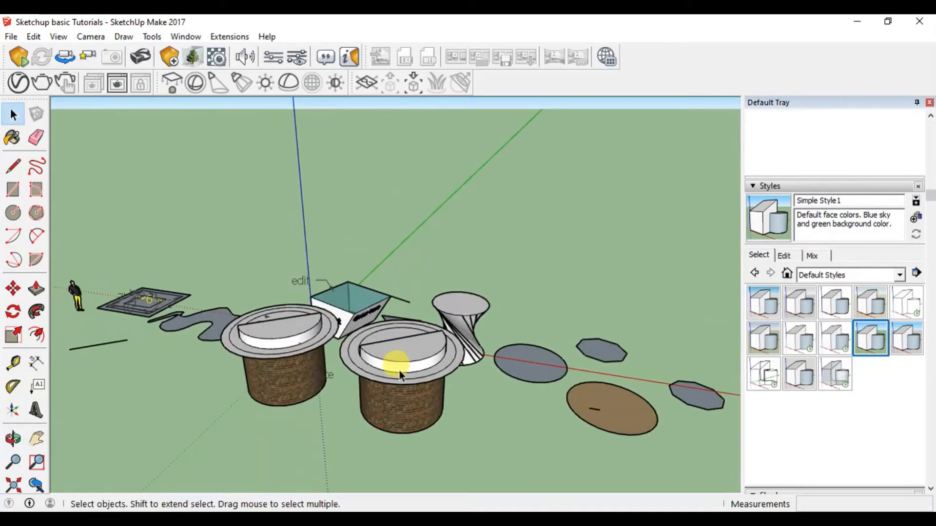
# Try the Airbrush, Airbrush with Endpoints, Brush Strokes and Brush Strokes Wide styles from the Sketchy Edges collection.
pyautogui.click(827, 275)
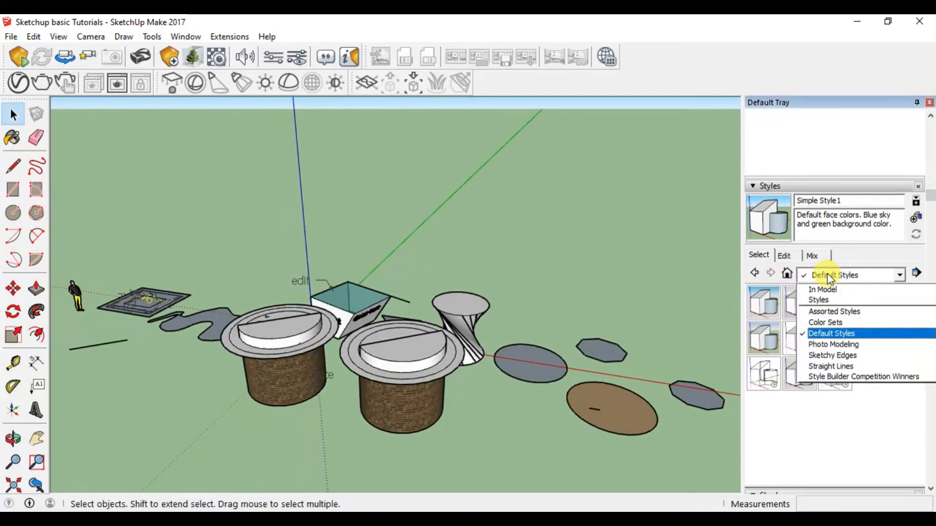
pyautogui.click(853, 356)
pyautogui.click(772, 304)
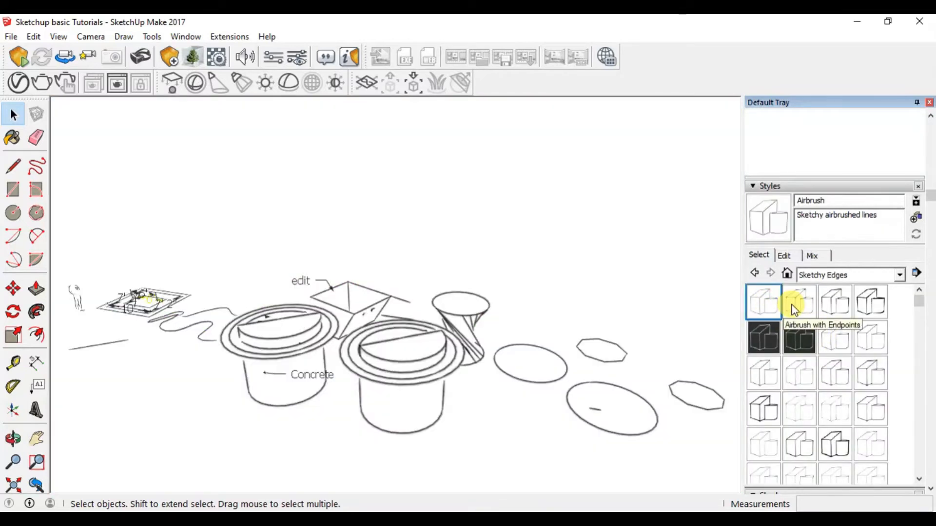
pyautogui.click(794, 310)
pyautogui.click(831, 305)
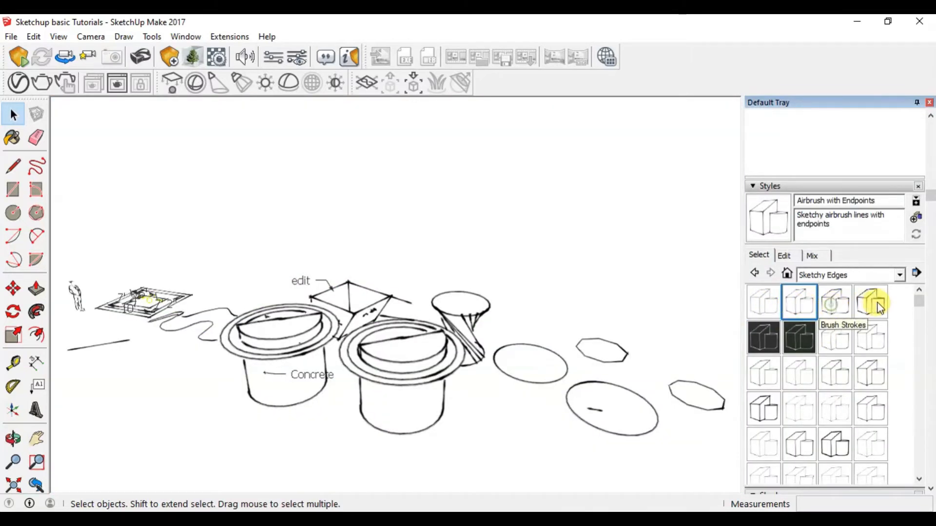
pyautogui.click(880, 307)
pyautogui.moveTo(460, 366)
pyautogui.mouseDown(button='middle')
pyautogui.moveTo(405, 391)
pyautogui.moveTo(430, 398)
pyautogui.moveTo(551, 316)
pyautogui.moveTo(507, 352)
pyautogui.moveTo(427, 394)
pyautogui.mouseUp(button='middle')
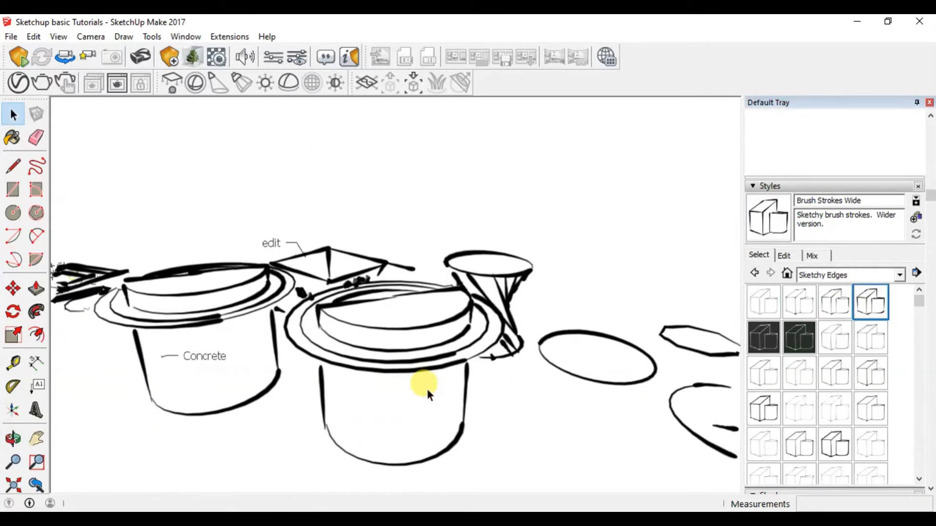
# List the styles used in the model, try the Urban Planning Style, and apply the Simple Style.
pyautogui.click(869, 275)
pyautogui.click(856, 289)
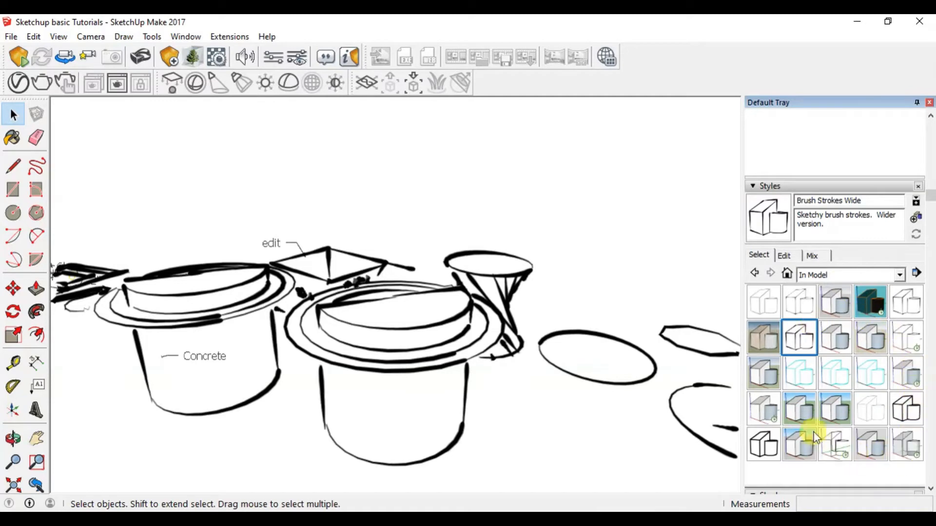
pyautogui.scroll(-3, 843, 404)
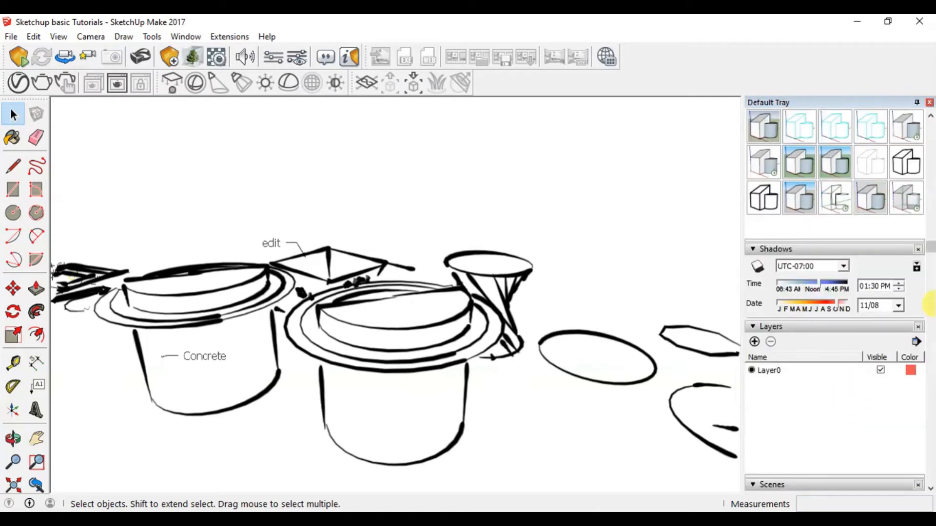
pyautogui.scroll(2, 931, 303)
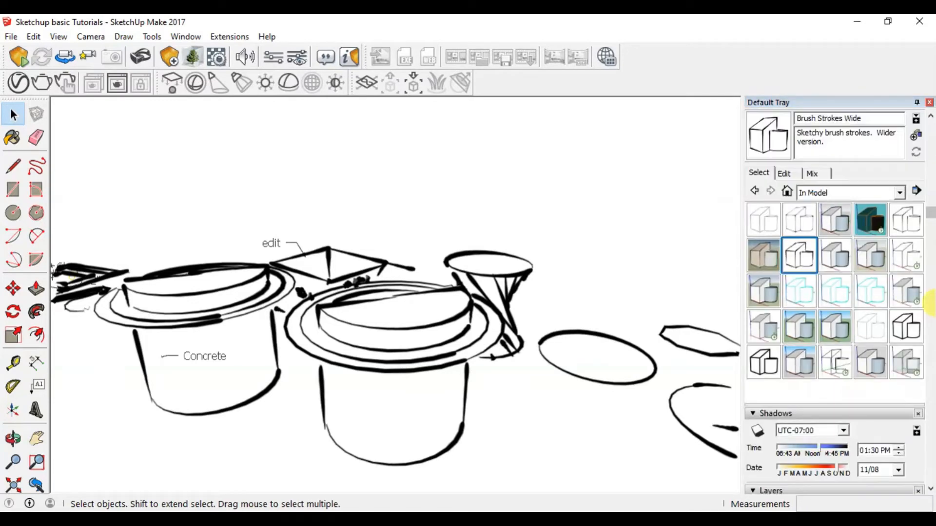
pyautogui.click(793, 373)
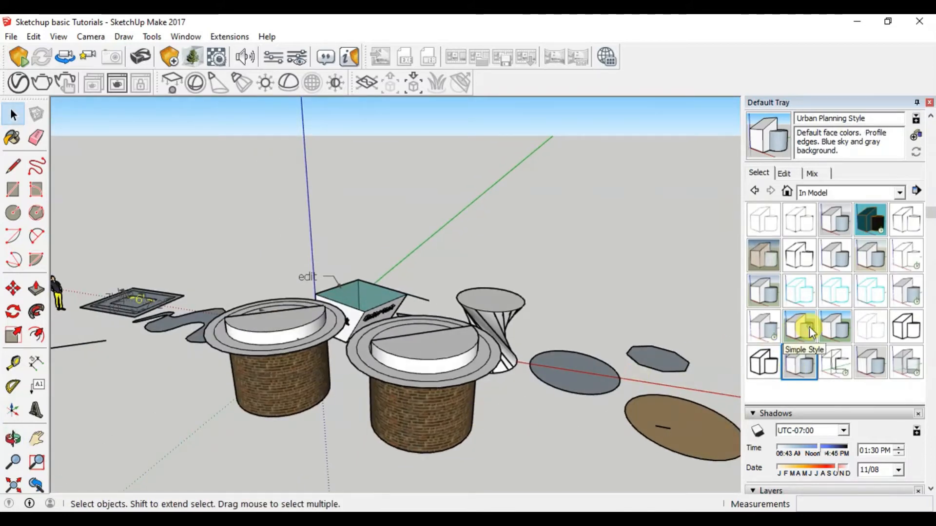
pyautogui.click(809, 326)
# Go back to the Materials settings and show the collection of materials used in the model.
pyautogui.moveTo(541, 402); pyautogui.dragTo(425, 396, button='middle')
pyautogui.scroll(5, 904, 265)
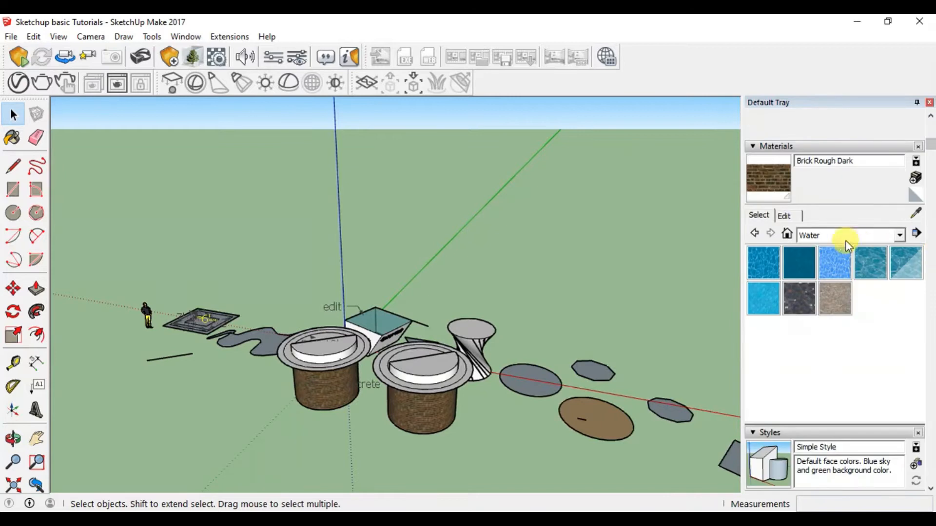
pyautogui.click(829, 237)
pyautogui.scroll(1, 848, 270)
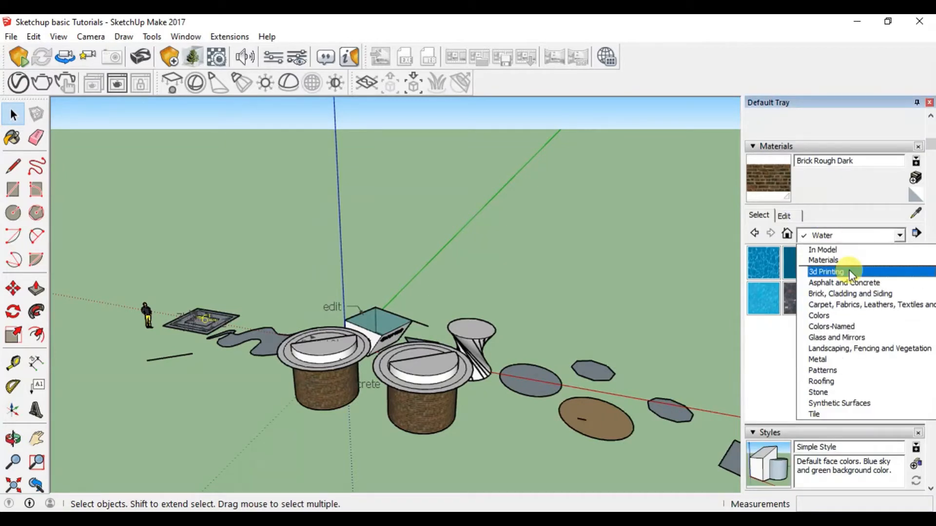
pyautogui.click(823, 250)
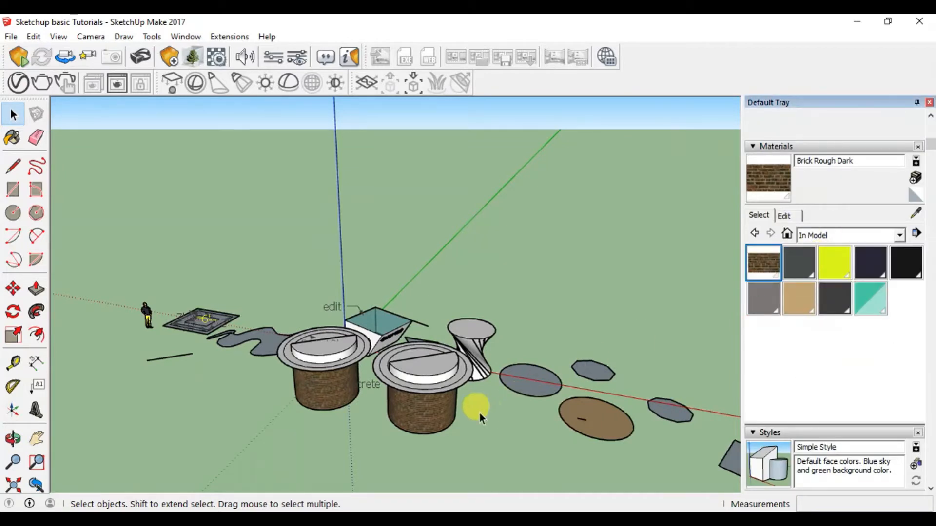
# Open the Simple Style for editing and show its edge settings.
pyautogui.scroll(4, 431, 412)
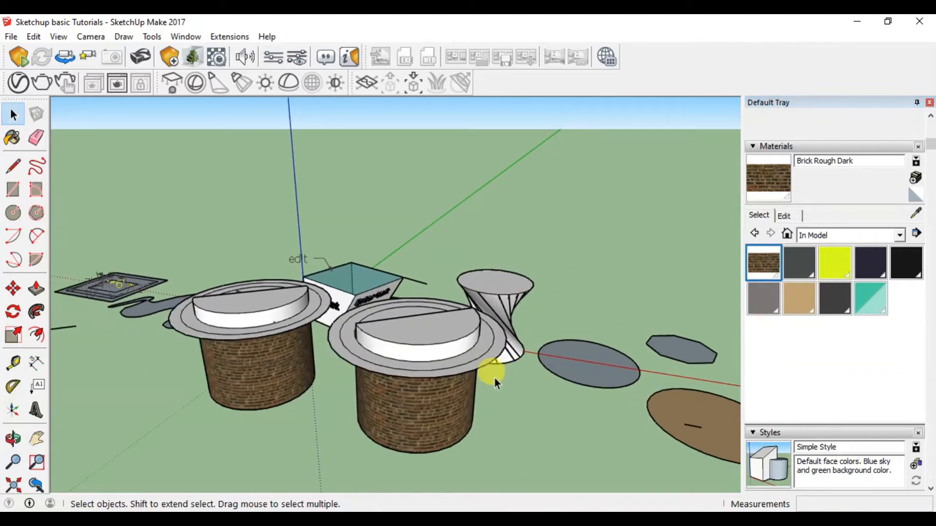
pyautogui.scroll(-3, 494, 379)
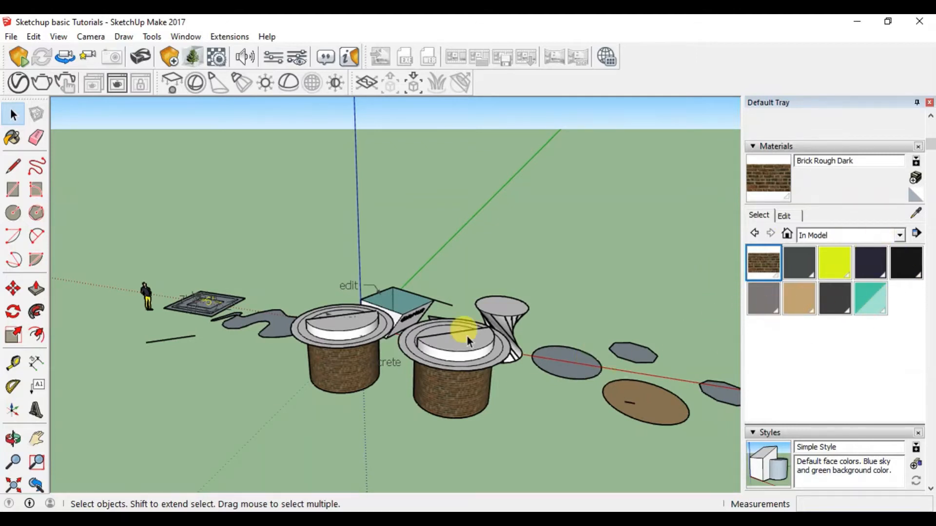
pyautogui.moveTo(462, 330); pyautogui.dragTo(435, 396, button='middle')
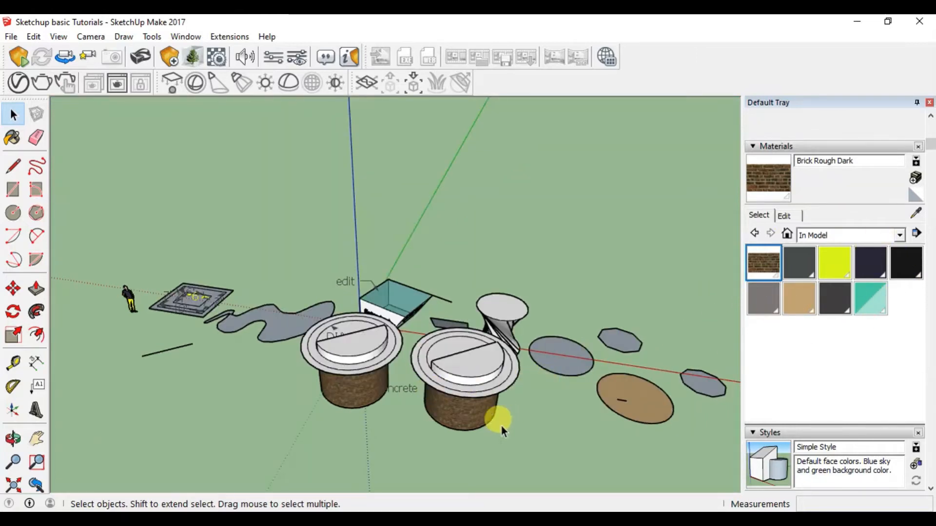
pyautogui.scroll(5, 470, 416)
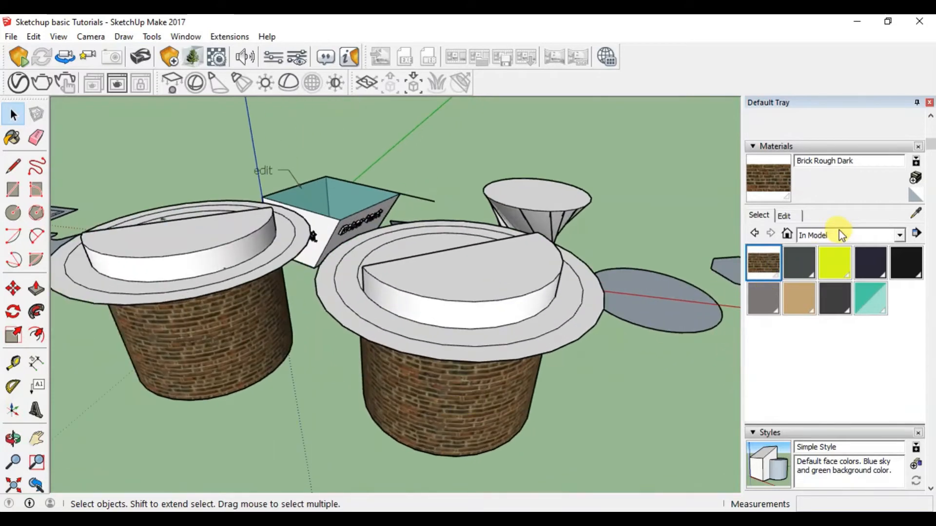
pyautogui.moveTo(493, 382); pyautogui.dragTo(526, 348, button='middle')
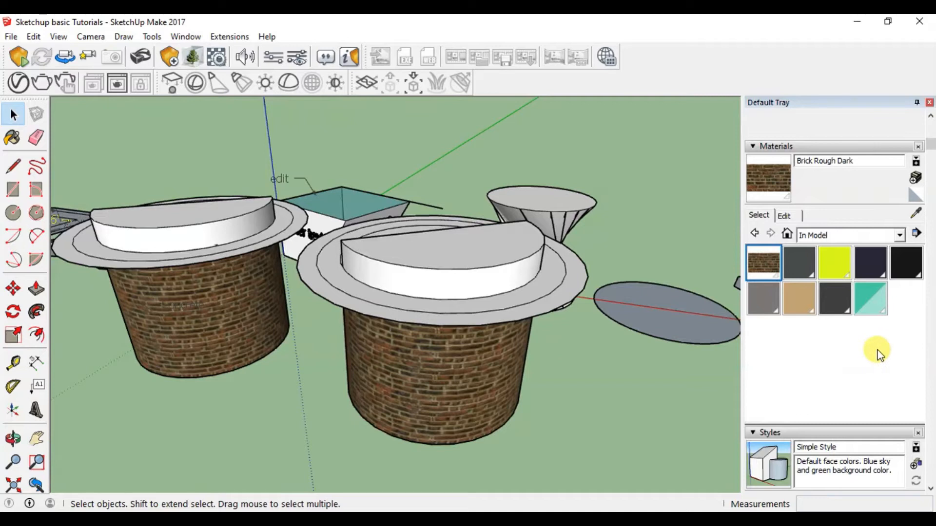
pyautogui.scroll(-3, 380, 369)
pyautogui.scroll(-3, 930, 293)
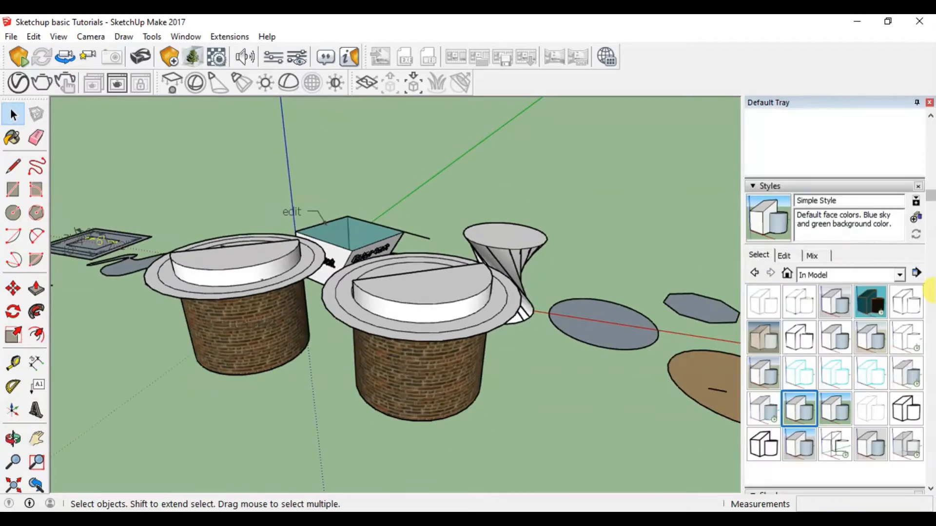
pyautogui.click(786, 256)
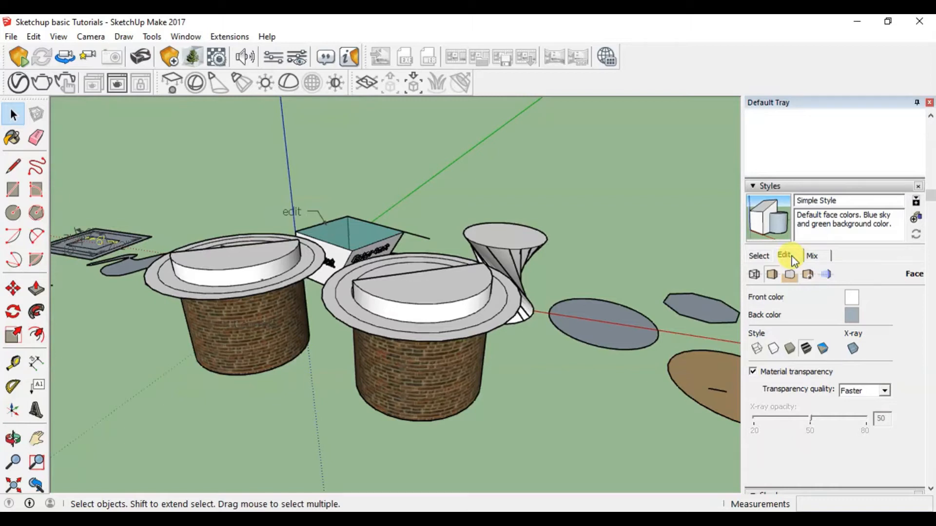
pyautogui.scroll(-2, 387, 323)
pyautogui.moveTo(386, 324); pyautogui.dragTo(397, 320, button='middle')
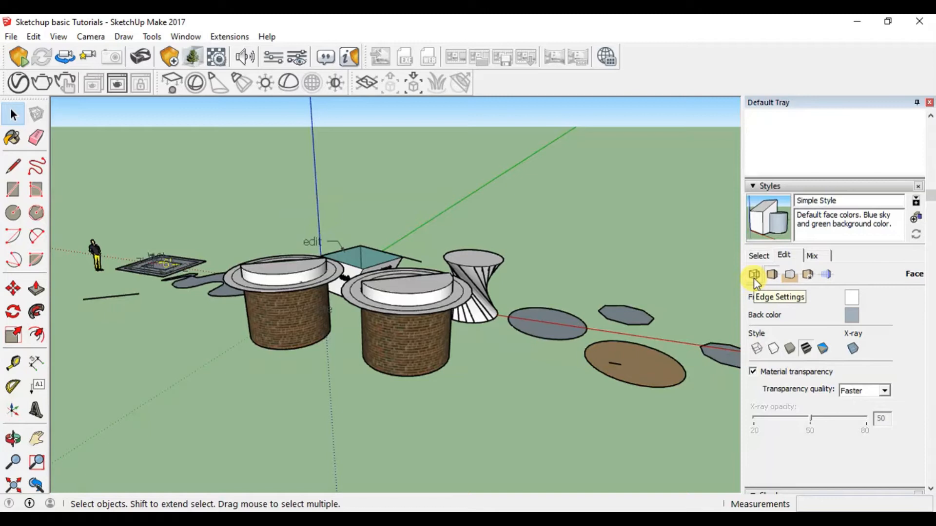
pyautogui.click(754, 275)
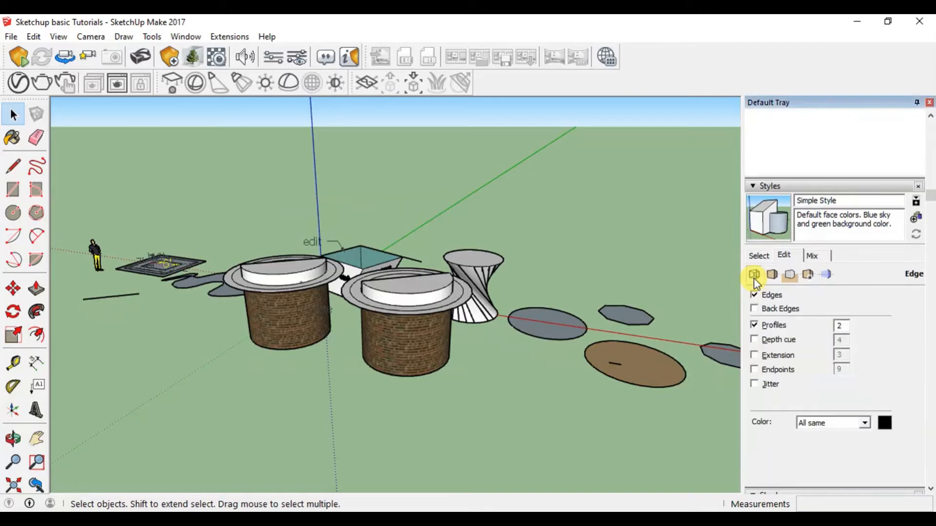
# Turn off the style's Edges display, examine the outlines of the brick cylinders, and turn Edges back on.
pyautogui.click(755, 294)
pyautogui.scroll(5, 407, 297)
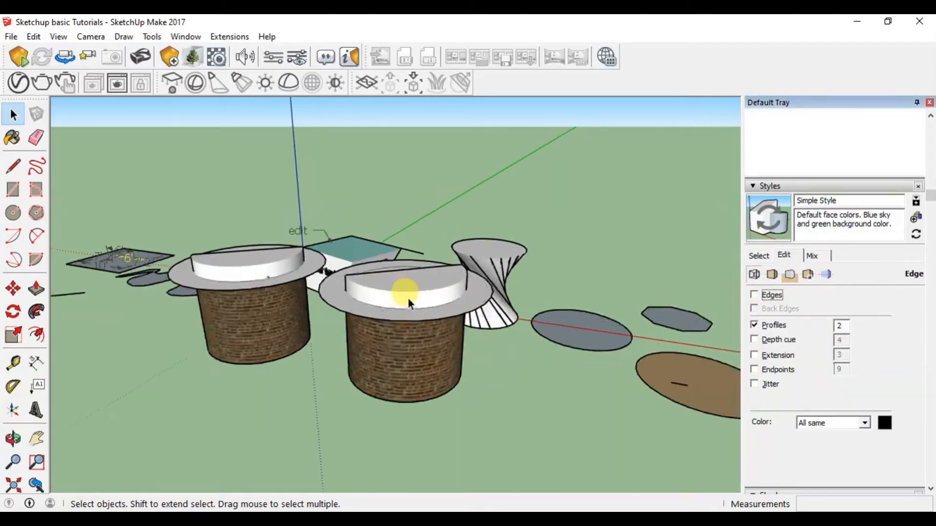
pyautogui.moveTo(387, 290); pyautogui.dragTo(463, 288, button='middle')
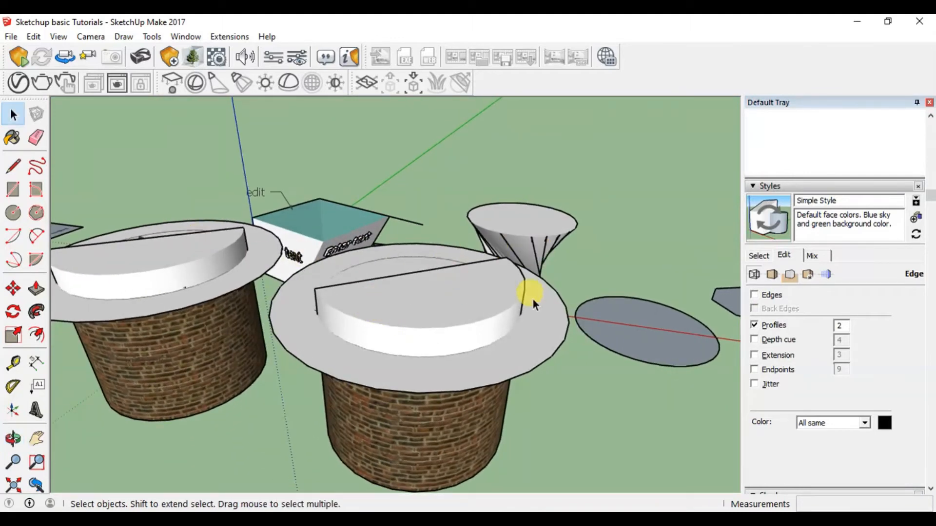
pyautogui.moveTo(452, 355); pyautogui.dragTo(419, 358, button='middle')
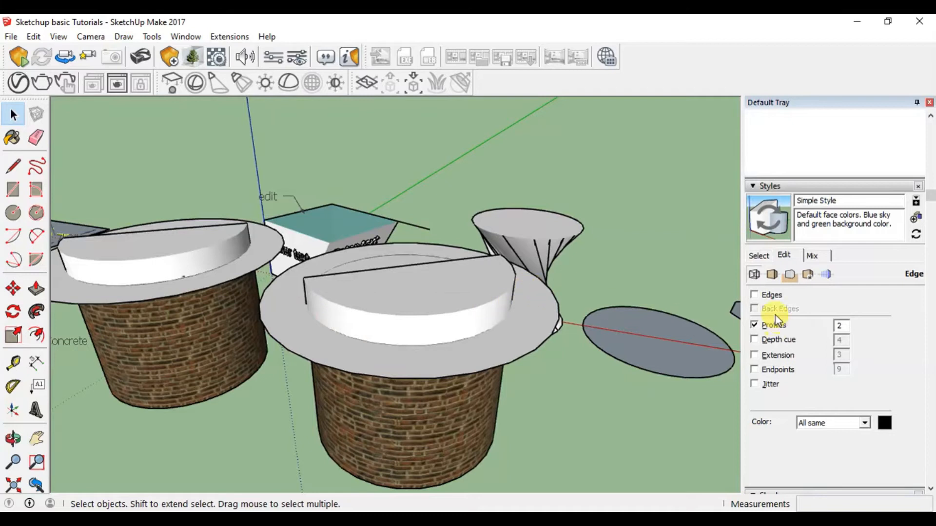
pyautogui.click(755, 294)
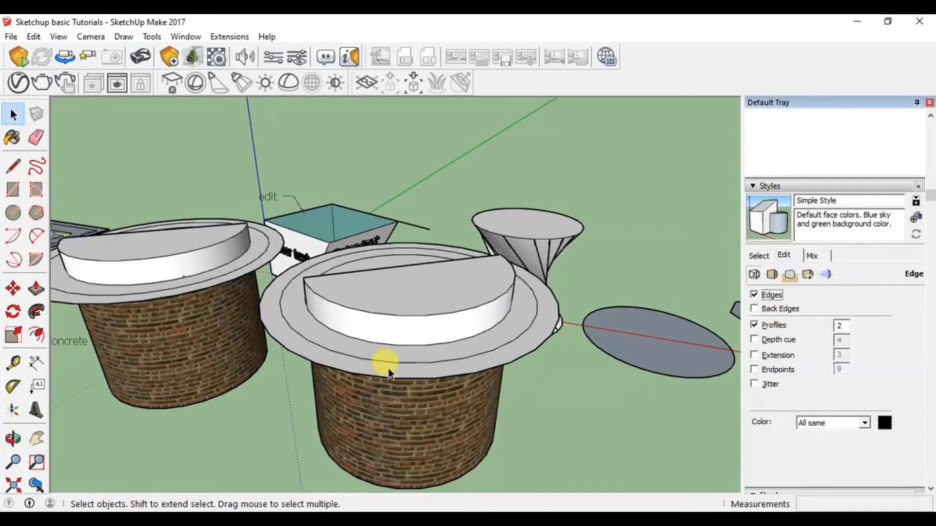
# Hide the edges once more to compare the front brick cylinder's lid from close up, and restore them.
pyautogui.scroll(3, 390, 360)
pyautogui.scroll(2, 431, 364)
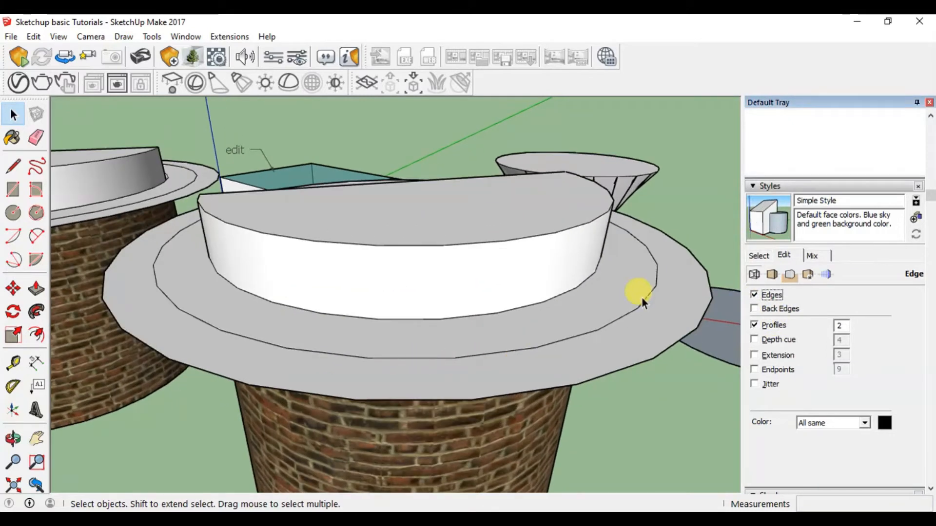
pyautogui.click(770, 295)
pyautogui.moveTo(610, 319); pyautogui.dragTo(587, 392, button='middle')
pyautogui.moveTo(514, 443); pyautogui.dragTo(494, 426, button='middle')
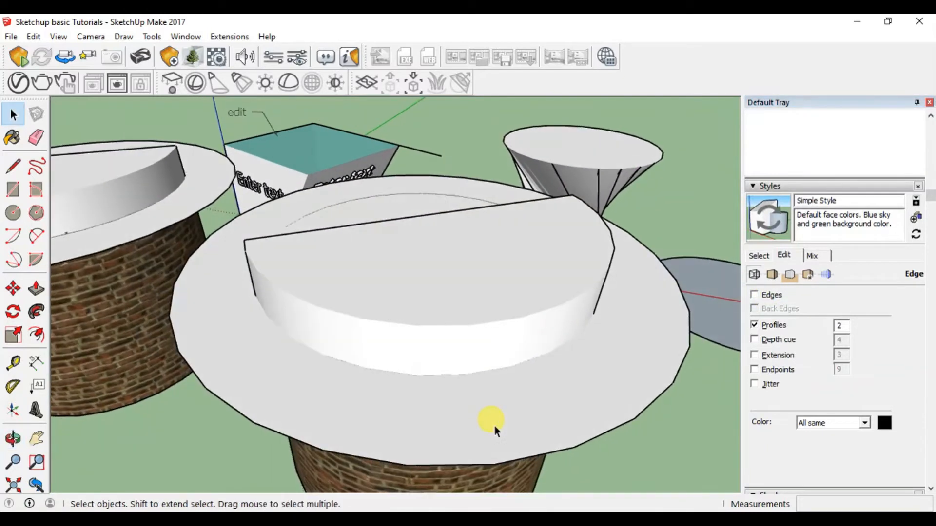
pyautogui.click(755, 296)
# Turn off Profiles, compare the twisted solid's outlines by toggling the option, and leave Profiles on.
pyautogui.click(756, 326)
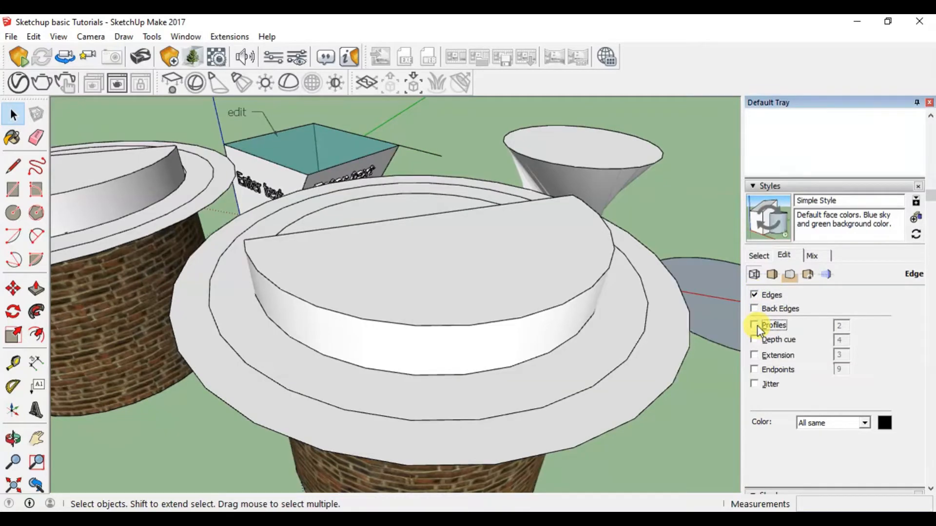
pyautogui.moveTo(512, 349); pyautogui.dragTo(545, 310, button='middle')
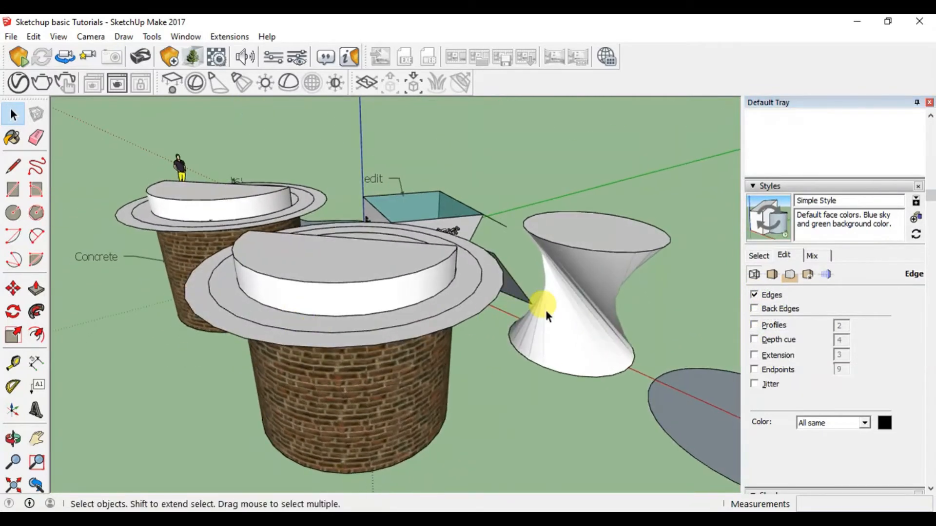
pyautogui.scroll(8, 602, 296)
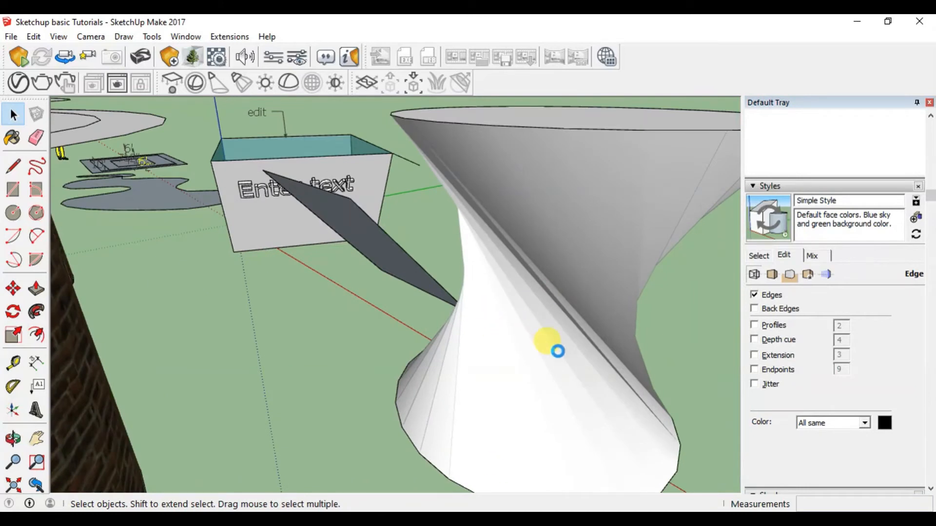
pyautogui.scroll(-3, 663, 428)
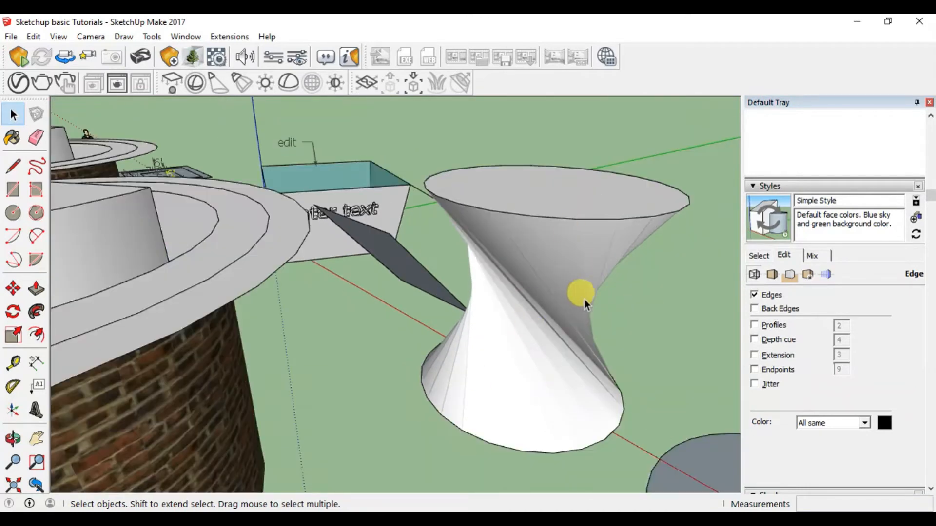
pyautogui.scroll(2, 584, 299)
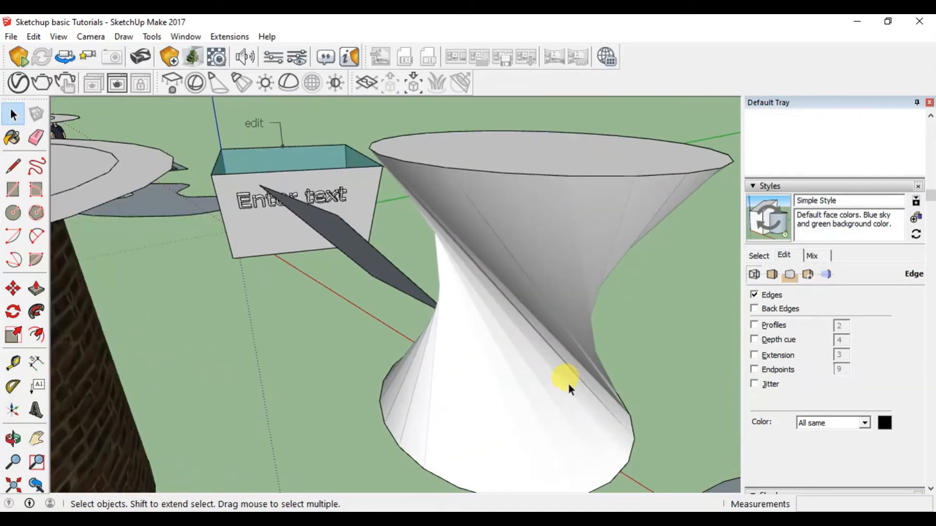
pyautogui.click(755, 325)
pyautogui.click(754, 325)
pyautogui.click(754, 325)
pyautogui.click(754, 325)
pyautogui.click(754, 325)
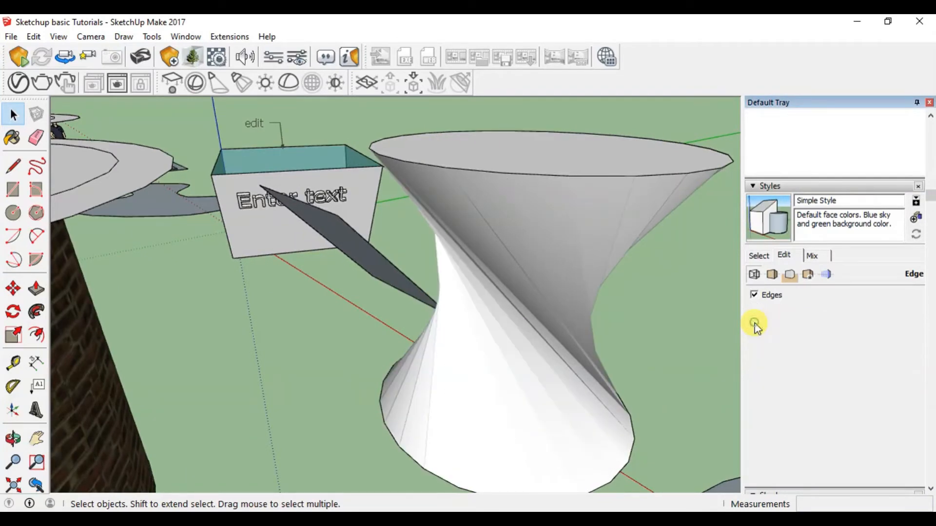
pyautogui.scroll(-6, 519, 341)
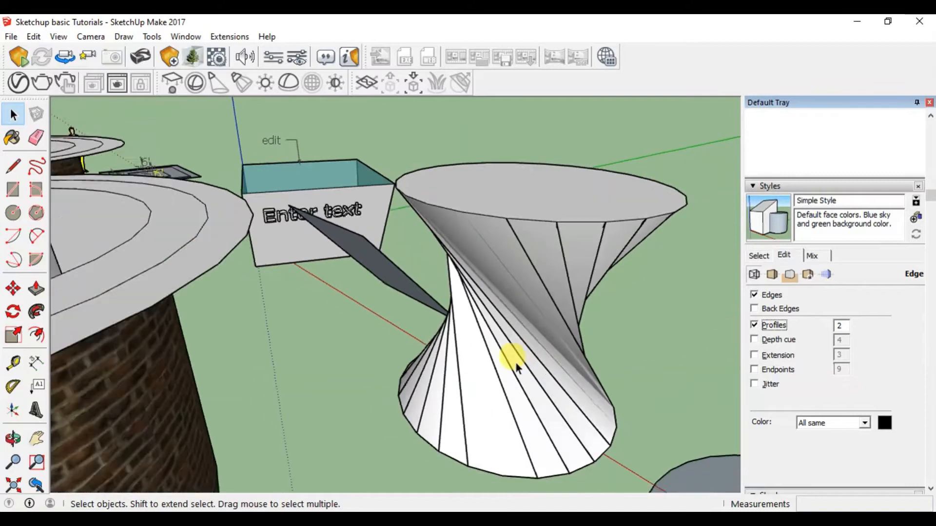
pyautogui.moveTo(522, 317); pyautogui.dragTo(439, 363, button='middle')
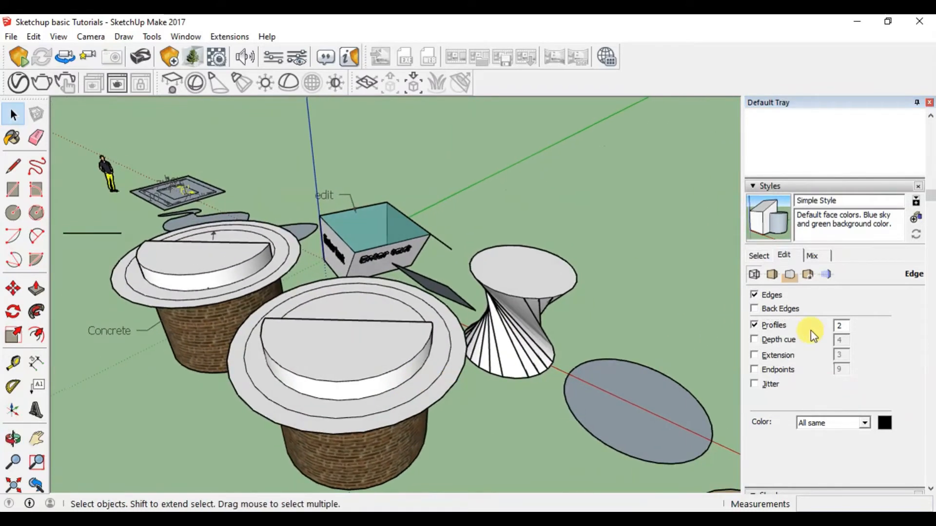
# Turn off both Edges and Profiles, view the model without any outlines, and re-enable both options.
pyautogui.click(766, 302)
pyautogui.click(772, 323)
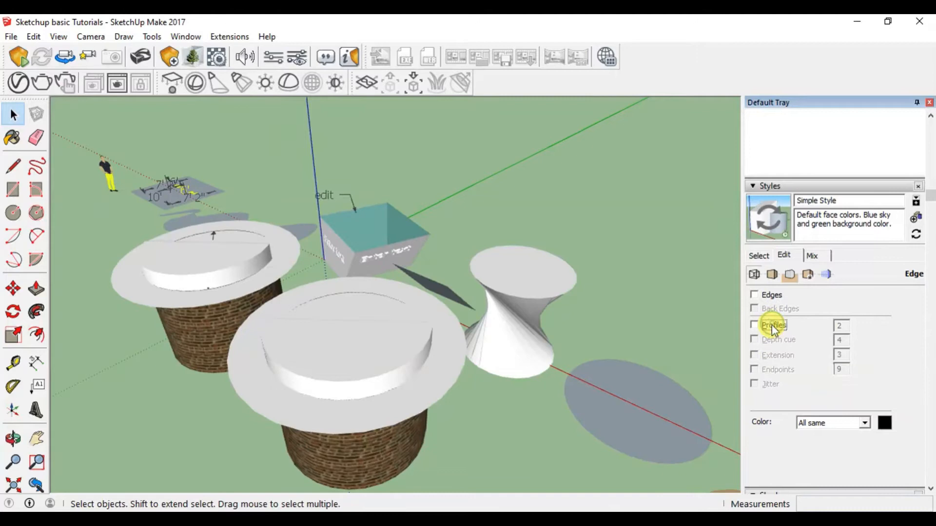
pyautogui.moveTo(254, 341); pyautogui.dragTo(326, 335, button='middle')
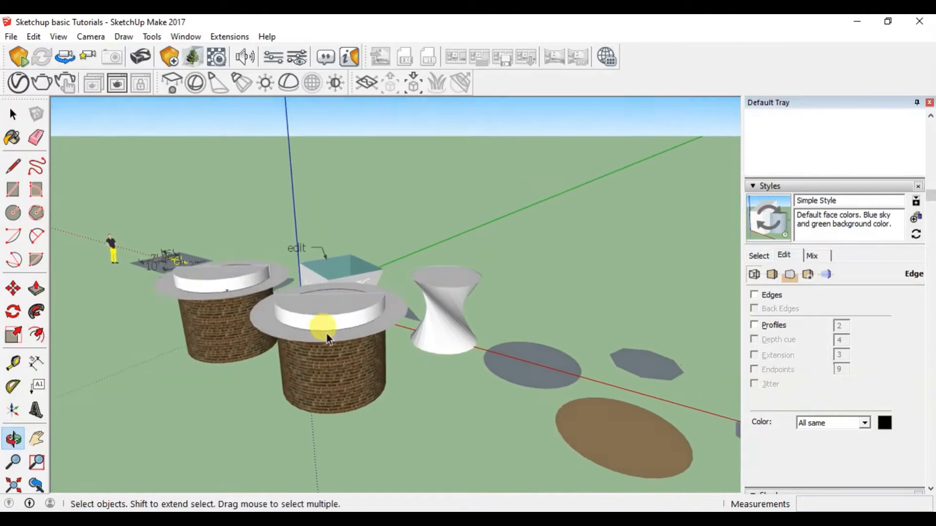
pyautogui.click(754, 296)
pyautogui.click(754, 325)
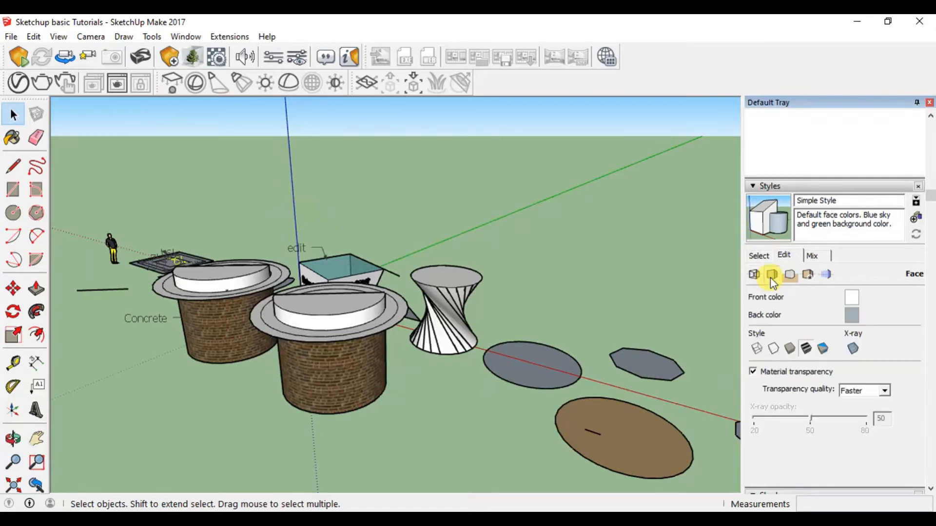
# Reverse the face of the grey circle beside the twisted solid, working inside its group, and leave the group.
pyautogui.scroll(2, 249, 390)
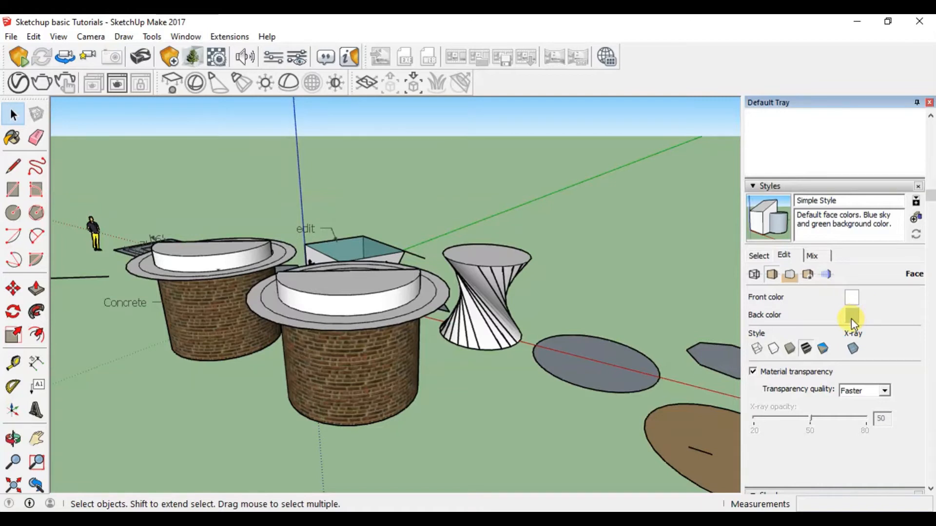
pyautogui.moveTo(294, 363); pyautogui.dragTo(568, 407, button='middle')
pyautogui.scroll(10, 549, 357)
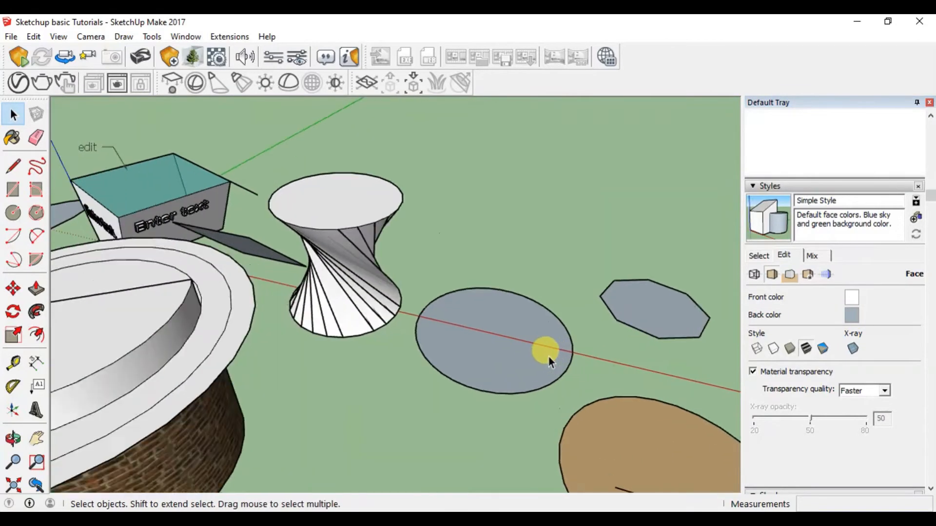
pyautogui.scroll(-2, 490, 353)
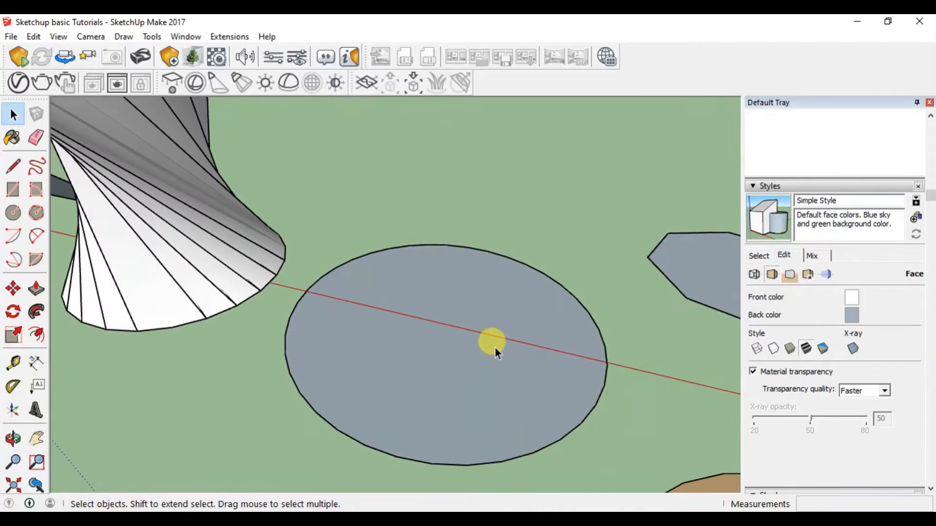
pyautogui.doubleClick(469, 366)
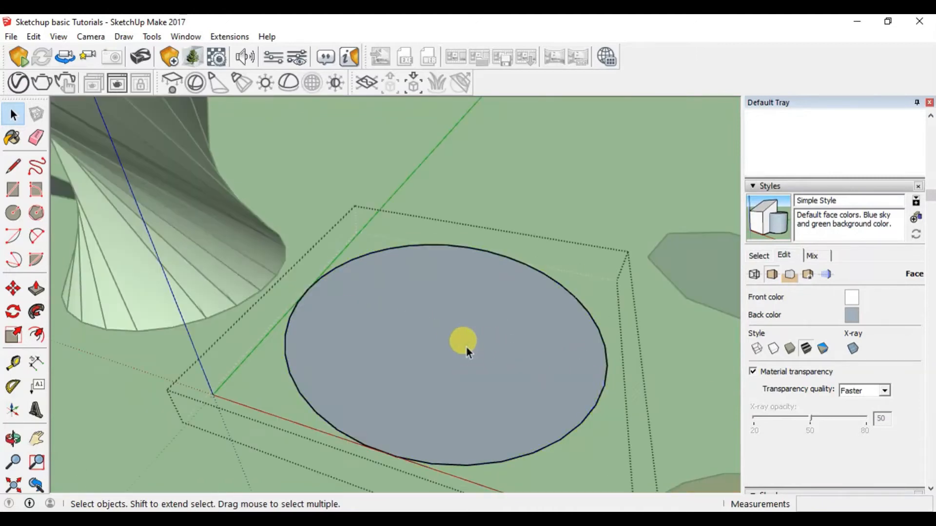
pyautogui.click(442, 326)
pyautogui.rightClick(442, 325)
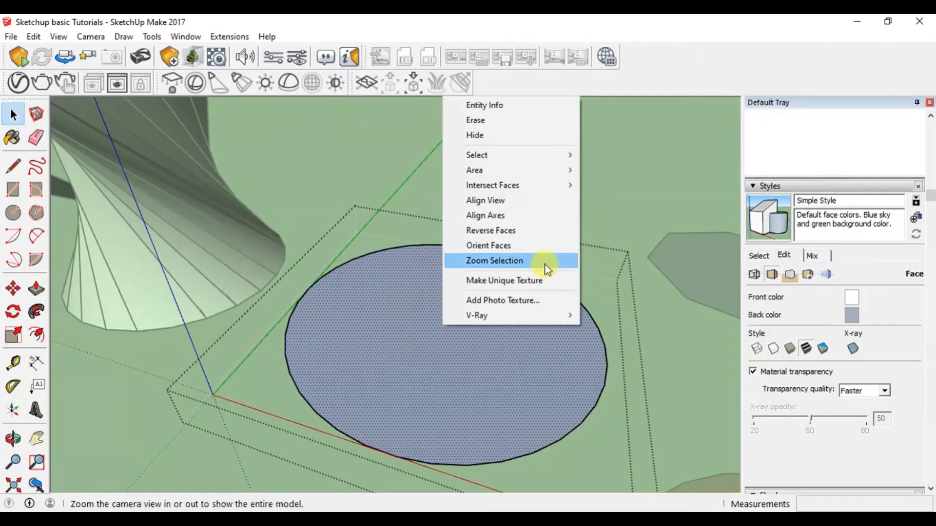
pyautogui.click(508, 236)
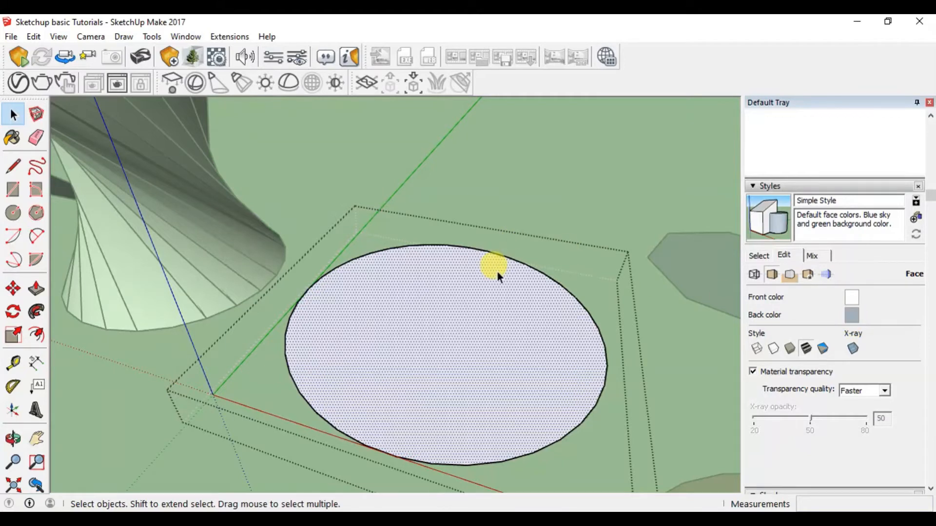
pyautogui.scroll(-3, 392, 322)
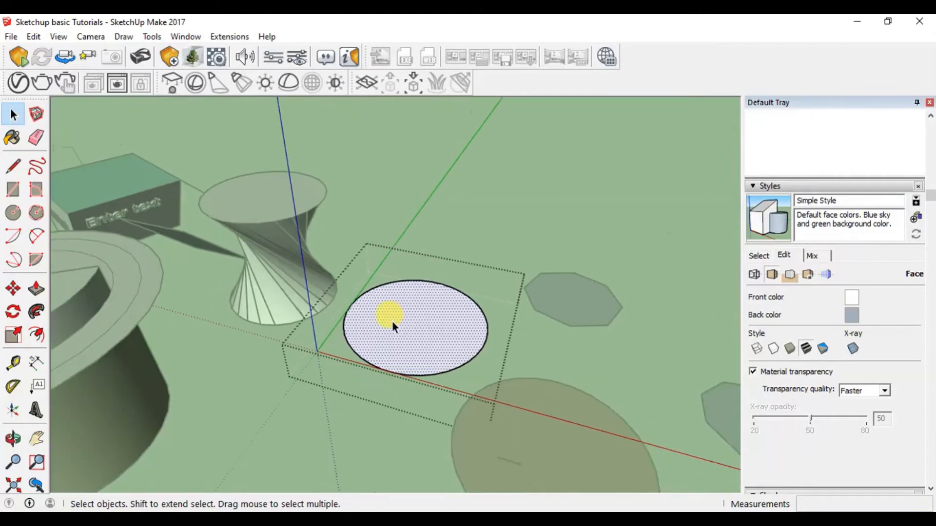
pyautogui.moveTo(392, 322); pyautogui.dragTo(403, 320, button='middle')
pyautogui.scroll(1, 471, 244)
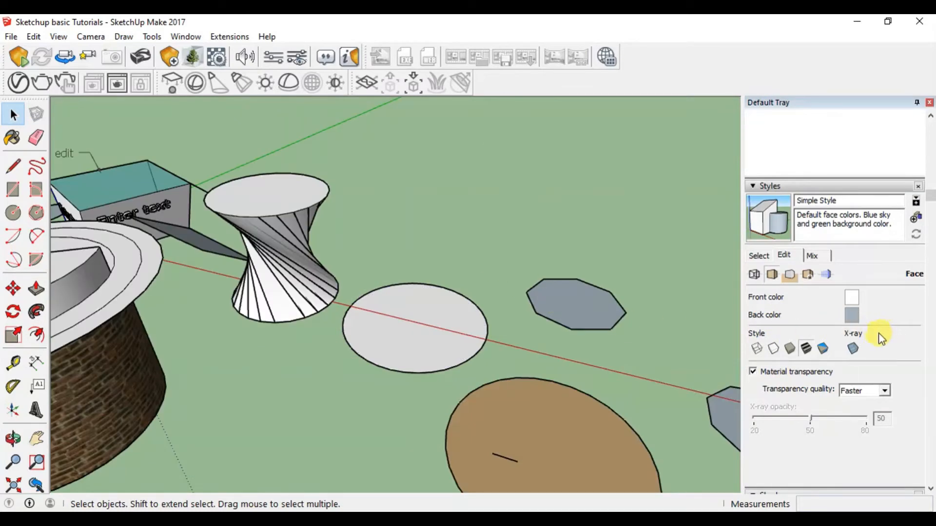
# In the style's background settings, turn Sky off to compare the horizon, and turn it back on.
pyautogui.click(790, 275)
pyautogui.moveTo(491, 345)
pyautogui.mouseDown(button='middle')
pyautogui.moveTo(474, 435)
pyautogui.moveTo(453, 397)
pyautogui.moveTo(498, 332)
pyautogui.mouseUp(button='middle')
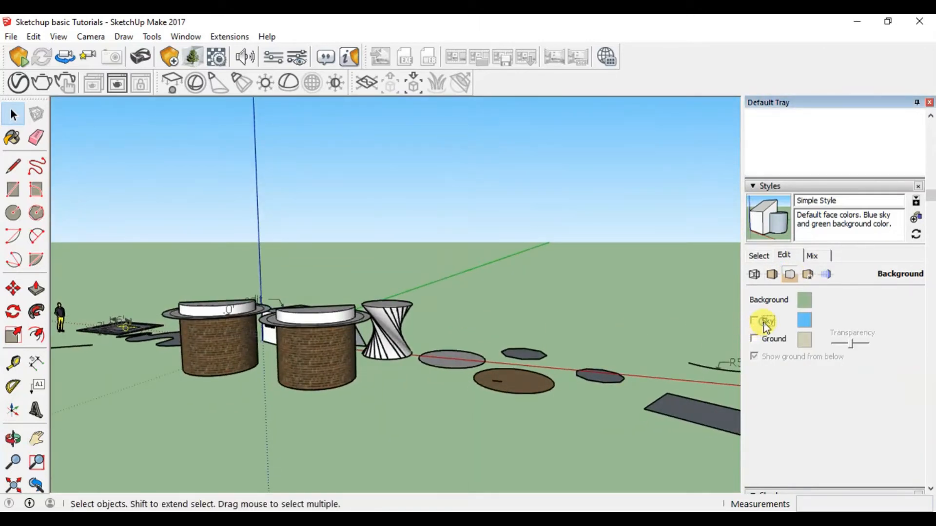
pyautogui.click(757, 321)
pyautogui.moveTo(621, 351)
pyautogui.mouseDown(button='middle')
pyautogui.moveTo(584, 380)
pyautogui.moveTo(629, 366)
pyautogui.mouseUp(button='middle')
pyautogui.click(768, 322)
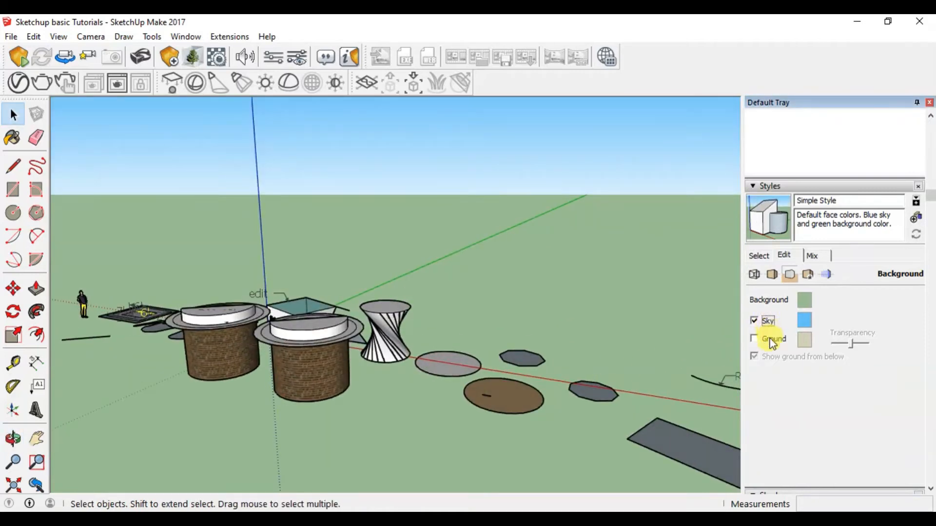
# Enable the style's Ground color to compare it with the green background, and turn Ground off again.
pyautogui.click(771, 339)
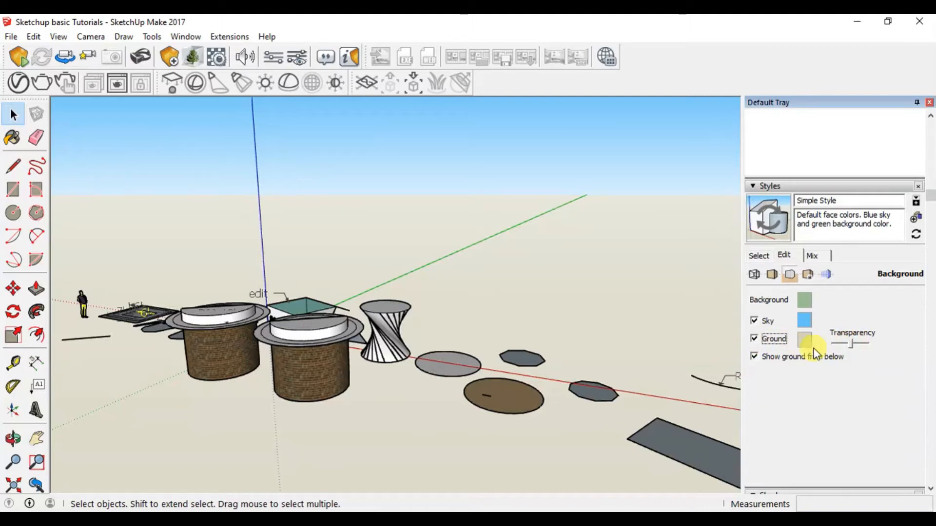
pyautogui.click(770, 341)
pyautogui.moveTo(486, 382)
pyautogui.mouseDown(button='middle')
pyautogui.moveTo(452, 327)
pyautogui.moveTo(455, 192)
pyautogui.moveTo(478, 211)
pyautogui.moveTo(479, 350)
pyautogui.moveTo(464, 390)
pyautogui.moveTo(476, 397)
pyautogui.mouseUp(button='middle')
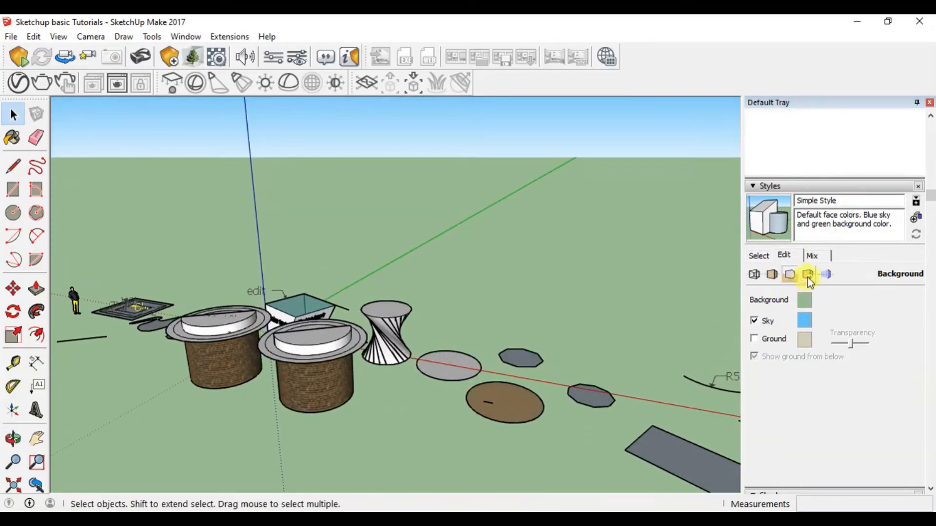
# Create a style watermark from the black-and-white logo image, compare Overlay with Background placement, and choose Background.
pyautogui.click(807, 274)
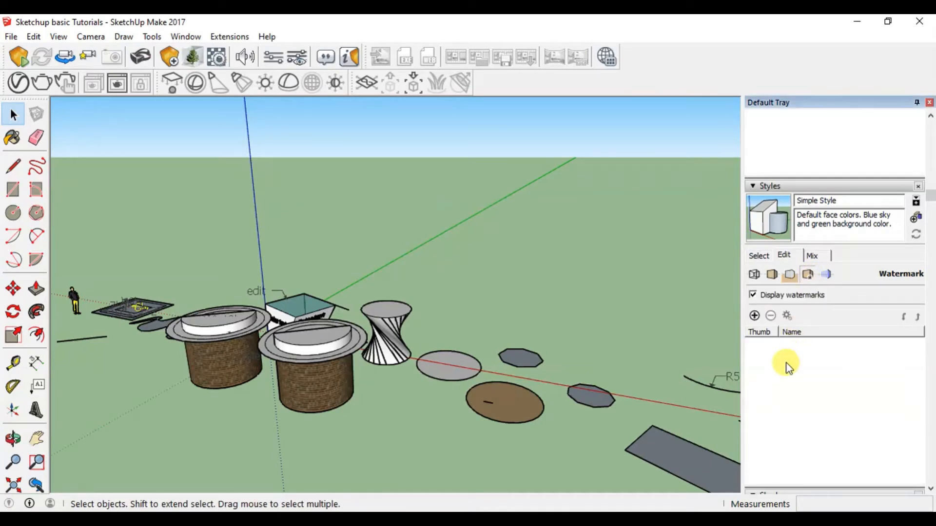
pyautogui.moveTo(364, 376); pyautogui.dragTo(455, 327, button='middle')
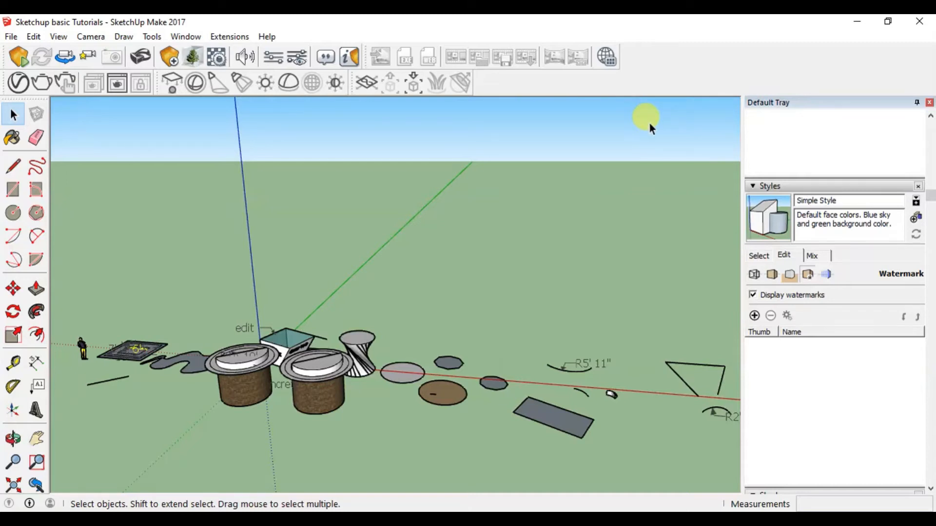
pyautogui.click(754, 316)
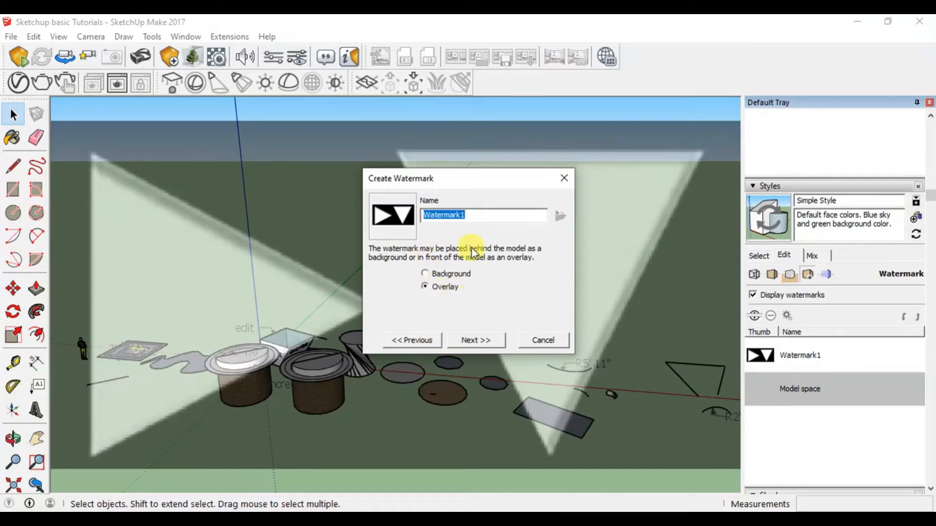
pyautogui.click(454, 276)
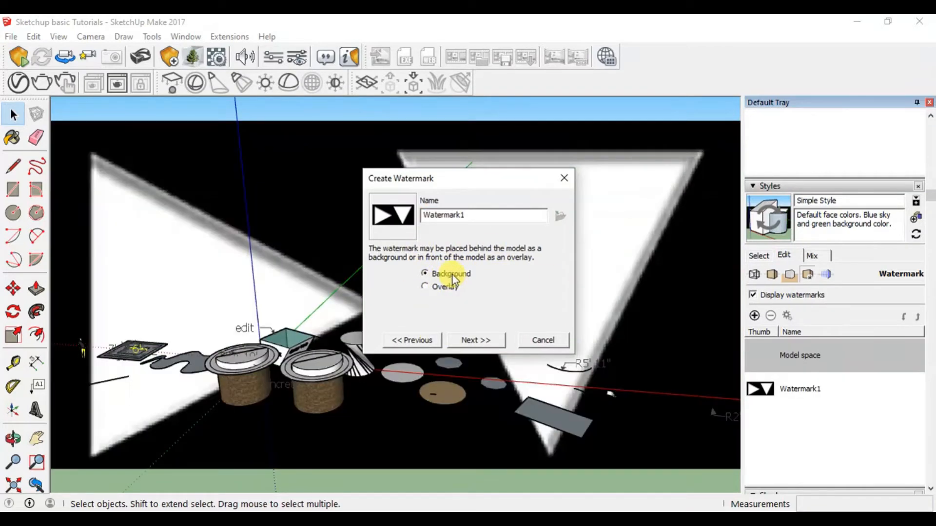
pyautogui.click(446, 287)
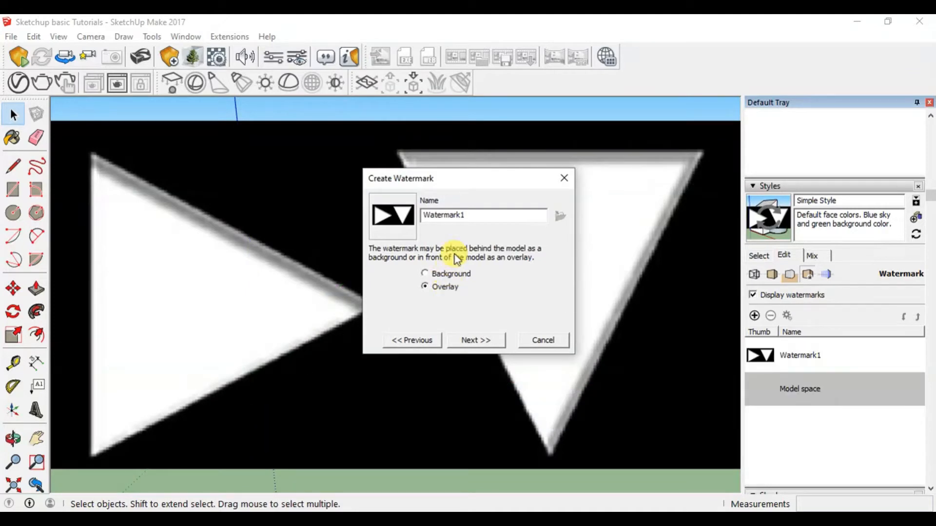
pyautogui.moveTo(463, 182); pyautogui.dragTo(543, 174)
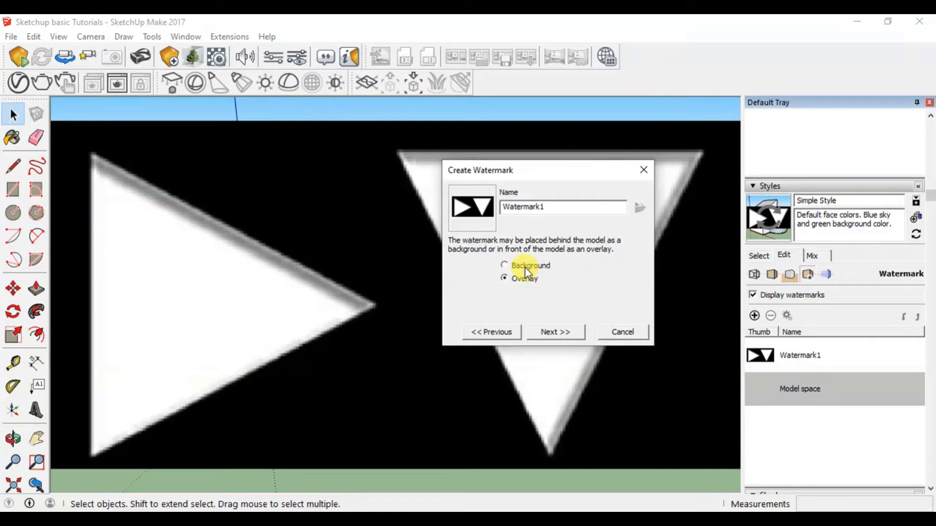
pyautogui.click(505, 265)
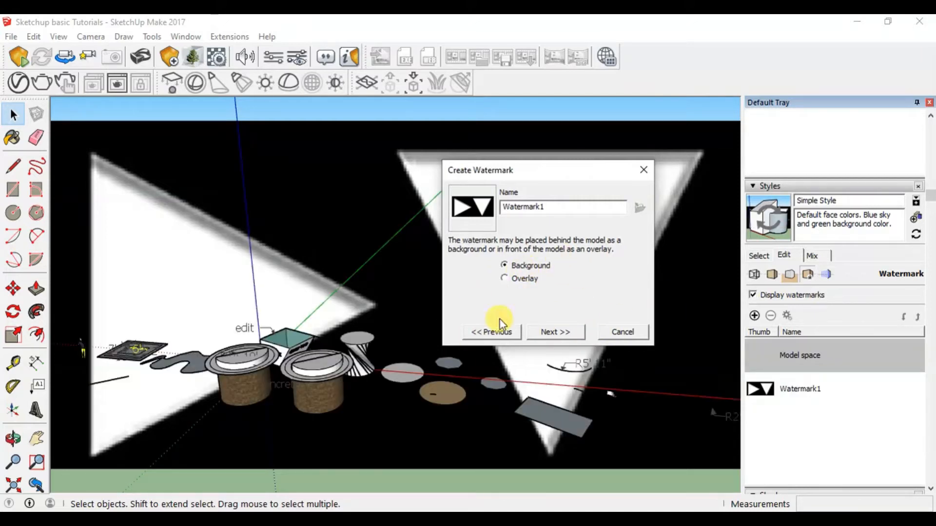
# Blend the watermark about halfway between Background and Image, without creating a mask.
pyautogui.click(580, 335)
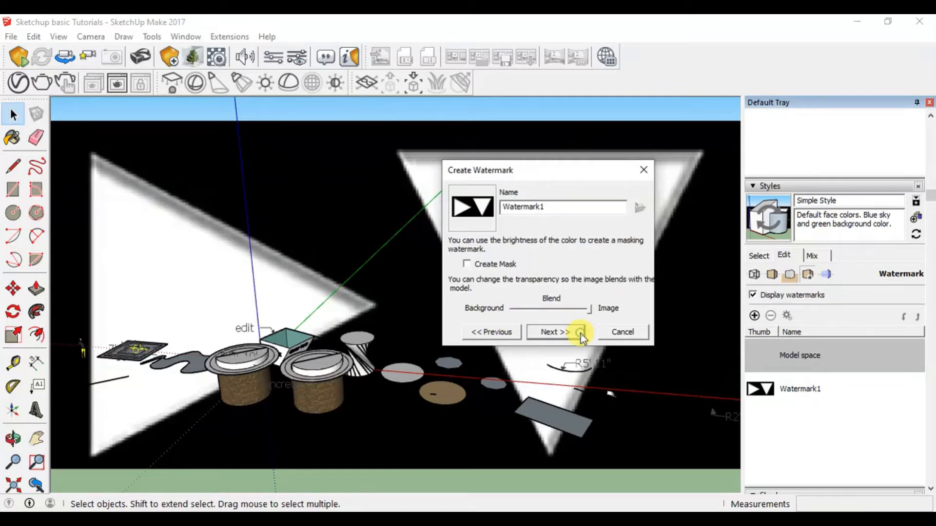
pyautogui.moveTo(589, 309)
pyautogui.mouseDown()
pyautogui.moveTo(512, 311)
pyautogui.moveTo(591, 314)
pyautogui.mouseUp()
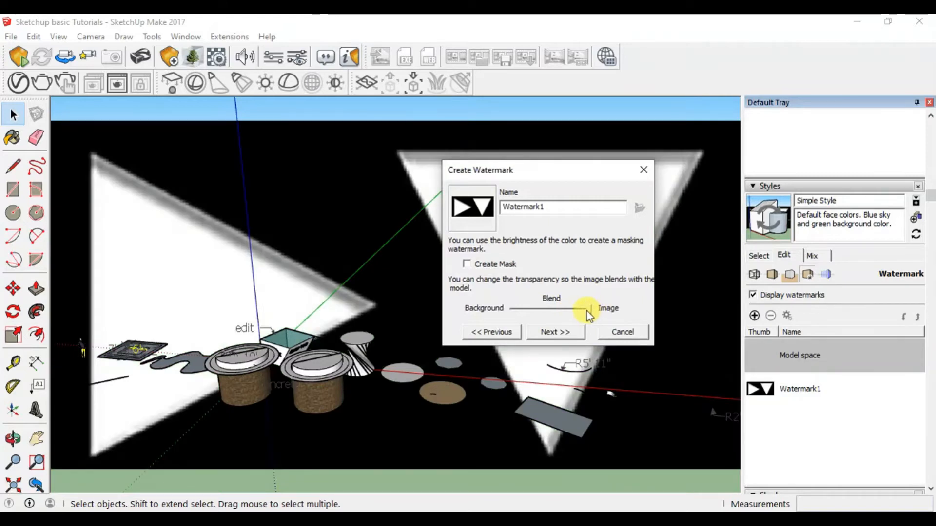
pyautogui.moveTo(565, 311); pyautogui.dragTo(562, 314)
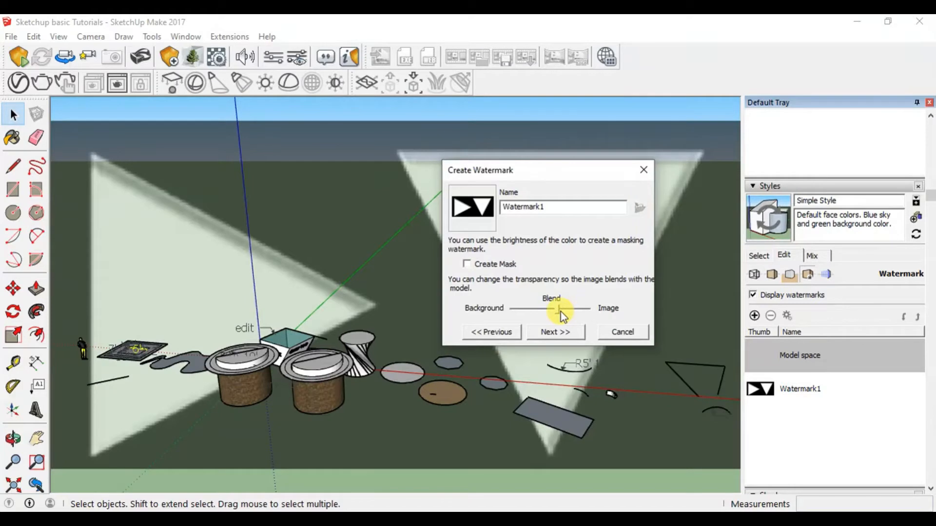
pyautogui.click(577, 332)
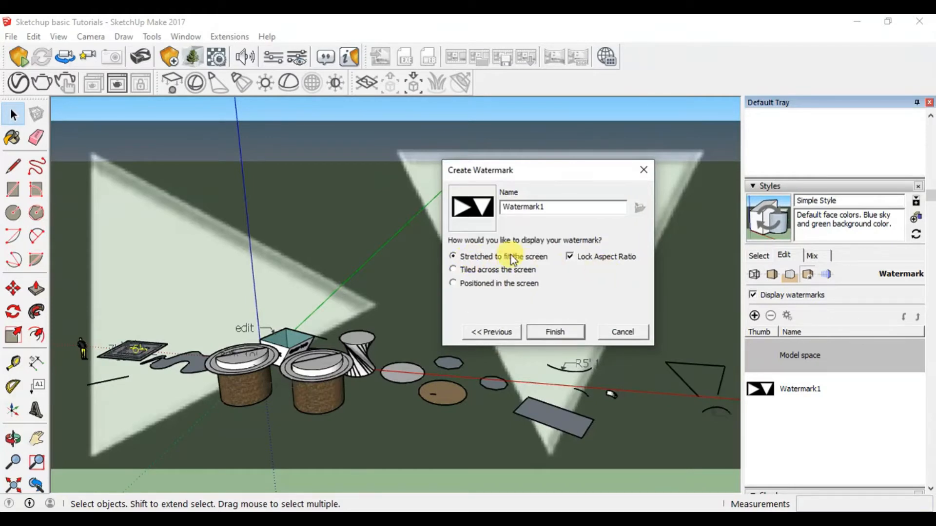
# Preview the watermark tiled across the screen and raise the tile scale to its maximum.
pyautogui.click(294, 349)
pyautogui.click(469, 271)
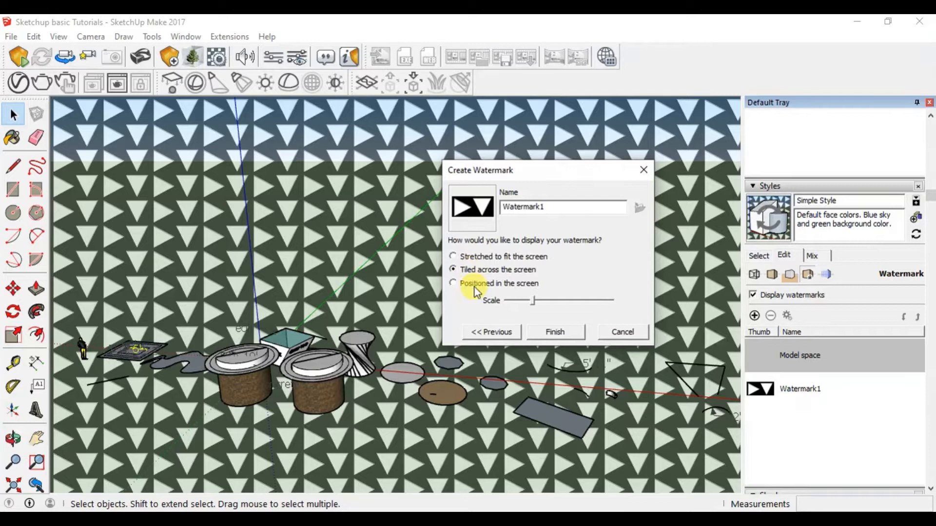
pyautogui.moveTo(532, 300); pyautogui.dragTo(610, 301)
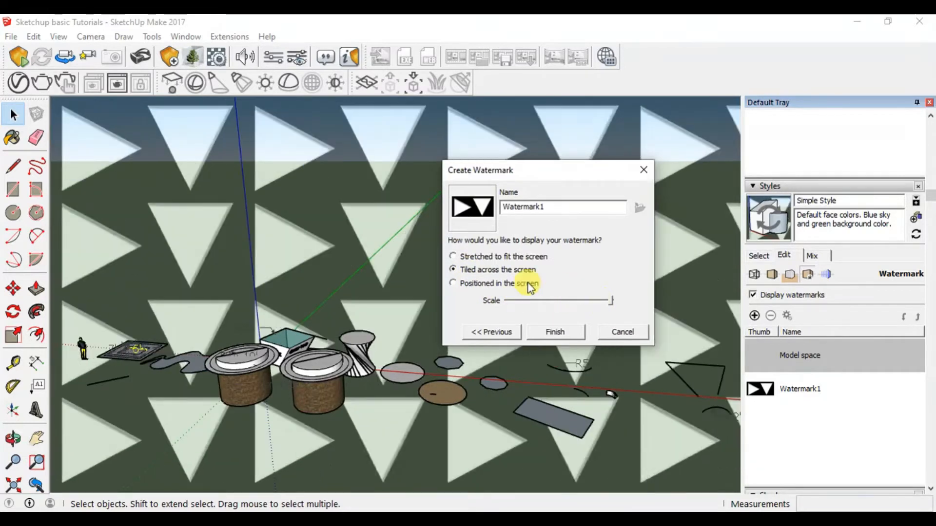
# Switch the watermark to Positioned in the screen, anchor it in the top-right corner, and reduce its scale to about a quarter.
pyautogui.click(453, 284)
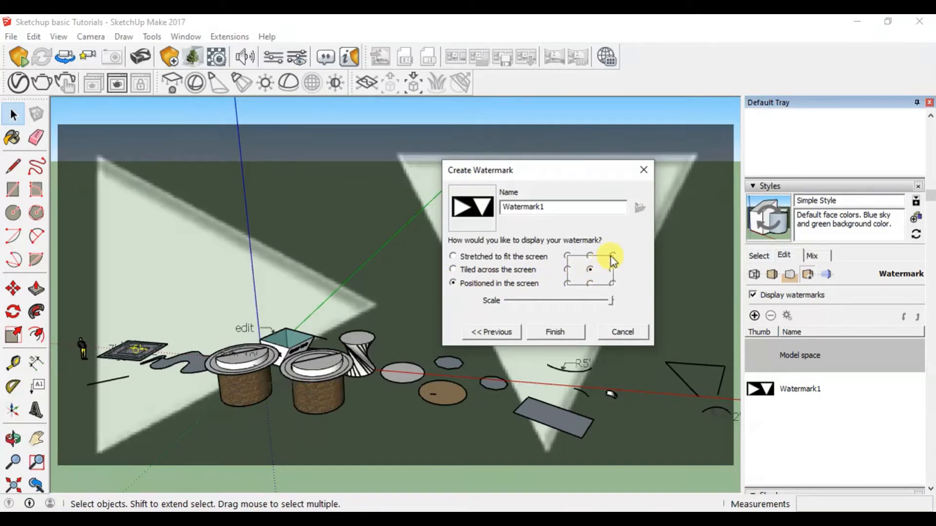
pyautogui.click(610, 257)
pyautogui.click(590, 256)
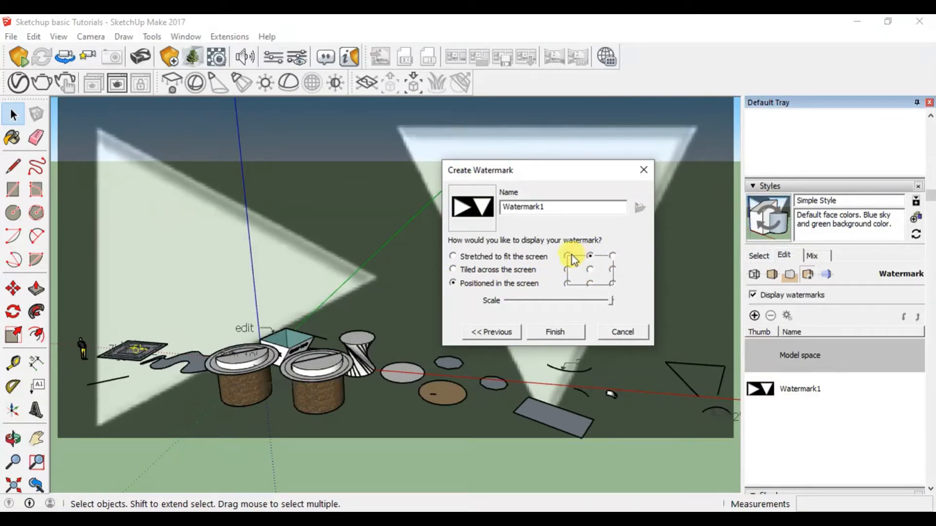
pyautogui.click(611, 255)
pyautogui.moveTo(564, 300); pyautogui.dragTo(535, 300)
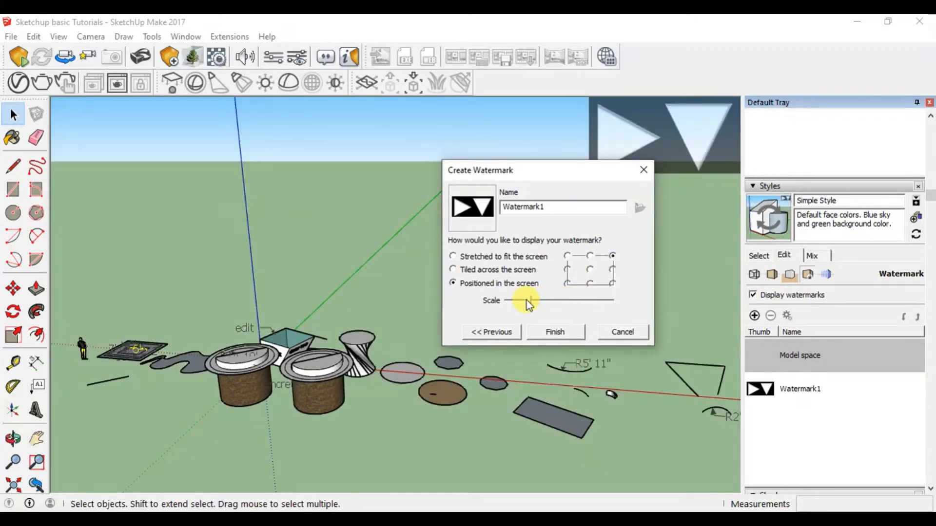
# Set the watermark's blend fully to Image, finish creating it, and check it from several viewing angles.
pyautogui.click(501, 335)
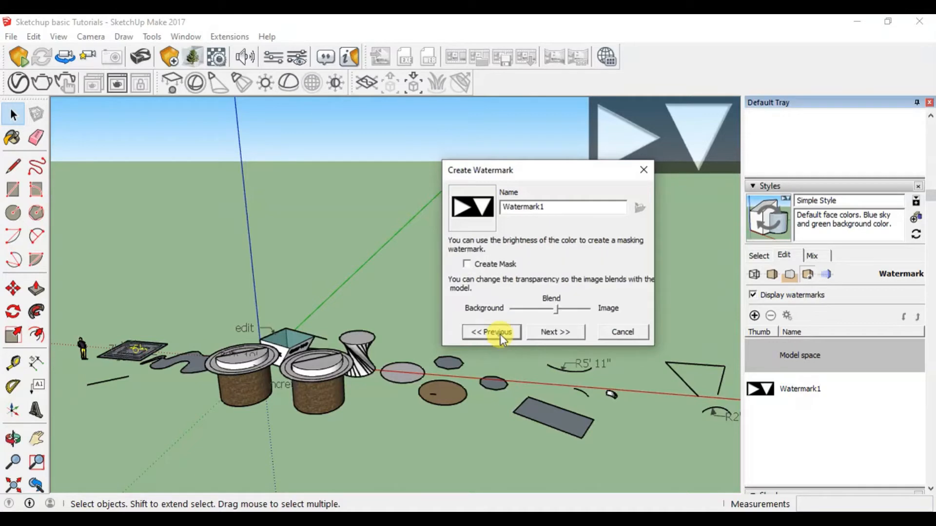
pyautogui.moveTo(558, 312); pyautogui.dragTo(610, 309)
pyautogui.click(577, 334)
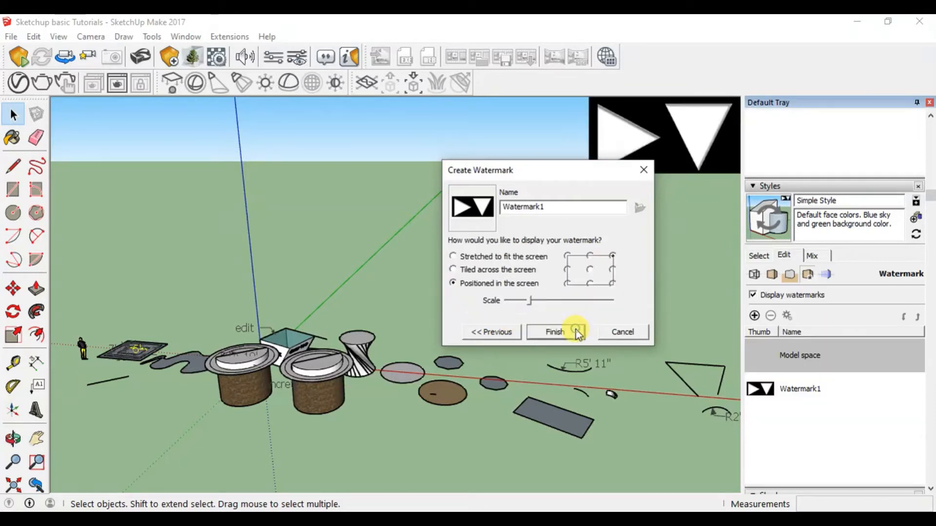
pyautogui.click(553, 331)
pyautogui.moveTo(583, 241); pyautogui.dragTo(536, 380, button='middle')
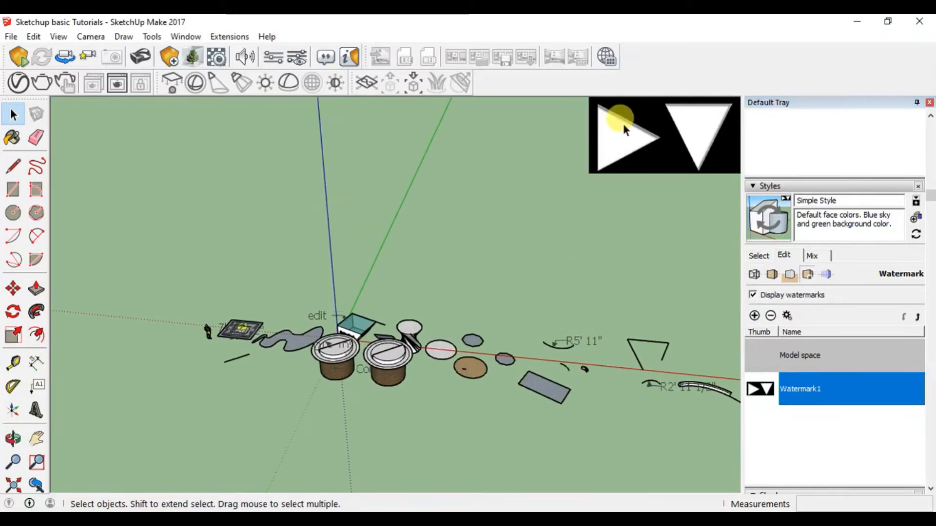
pyautogui.moveTo(506, 155); pyautogui.dragTo(429, 306, button='middle')
pyautogui.scroll(6, 413, 339)
pyautogui.scroll(-3, 347, 347)
pyautogui.moveTo(341, 353); pyautogui.dragTo(408, 382, button='middle')
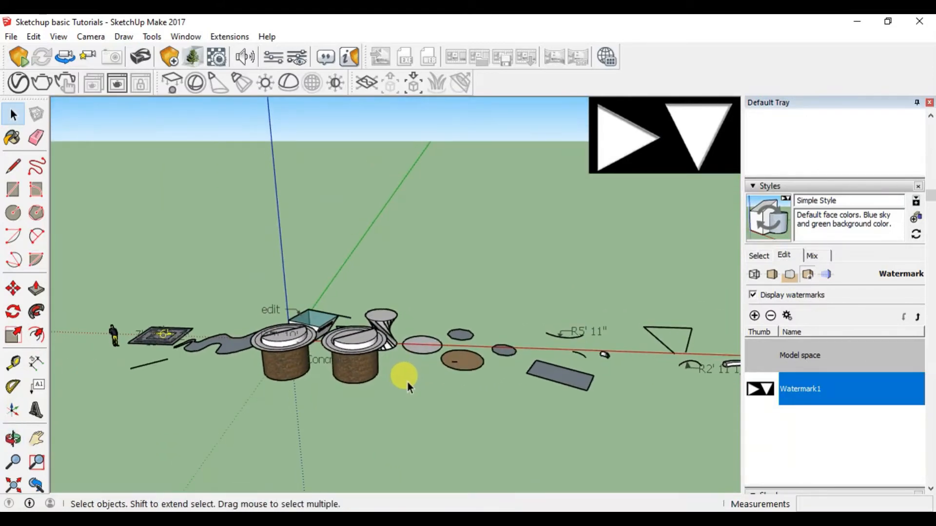
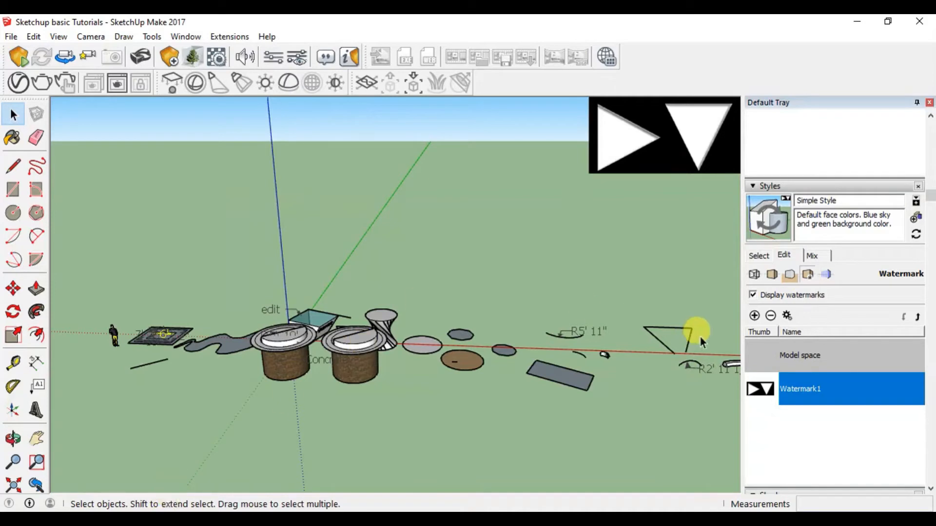
# Add a second logo watermark as an Overlay, blended mostly toward Model and stretched to fit the screen.
pyautogui.click(753, 316)
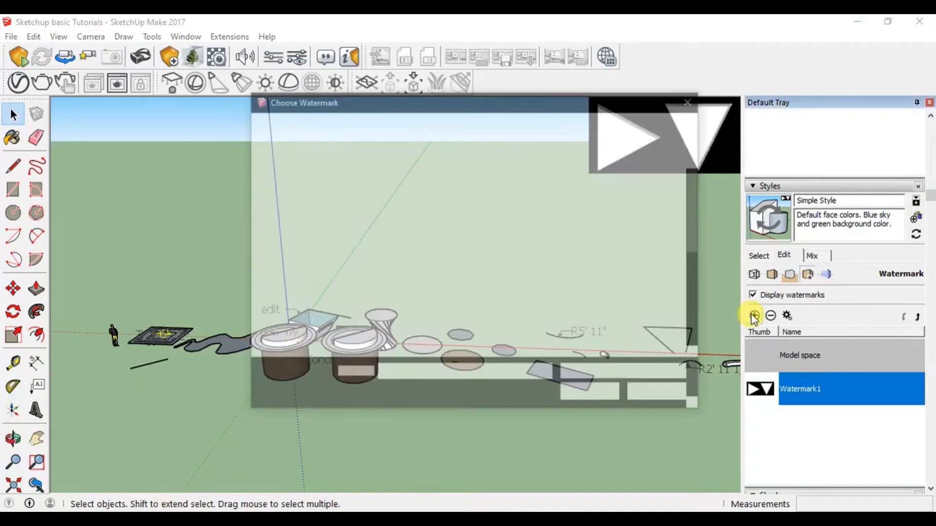
pyautogui.click(637, 309)
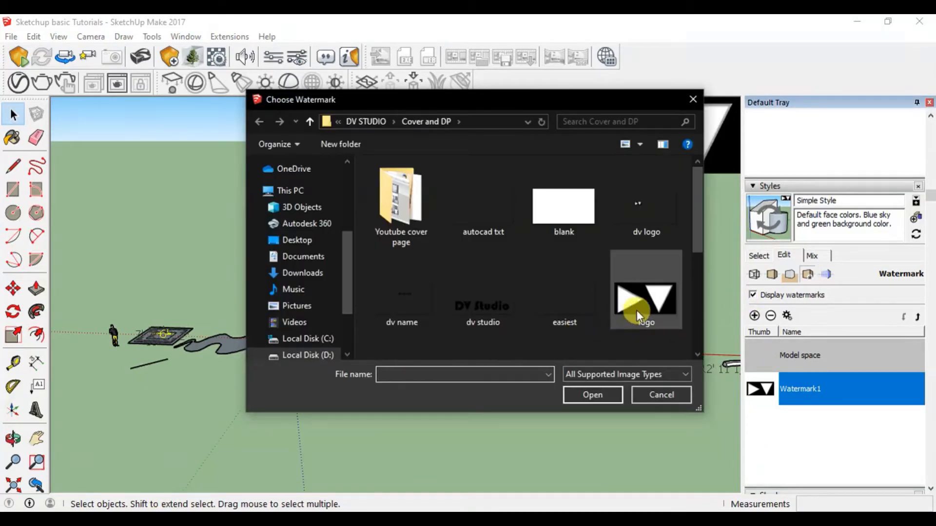
pyautogui.doubleClick(642, 308)
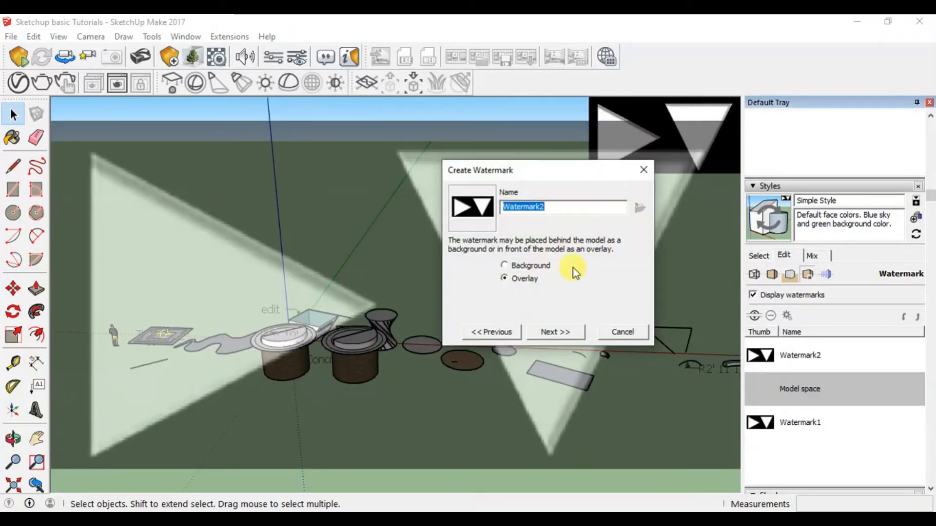
pyautogui.click(569, 331)
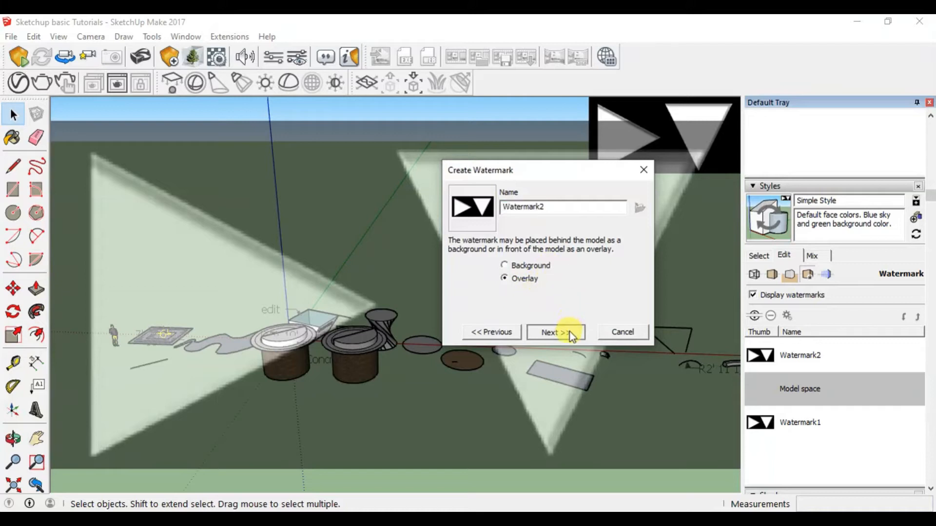
pyautogui.moveTo(552, 309); pyautogui.dragTo(522, 310)
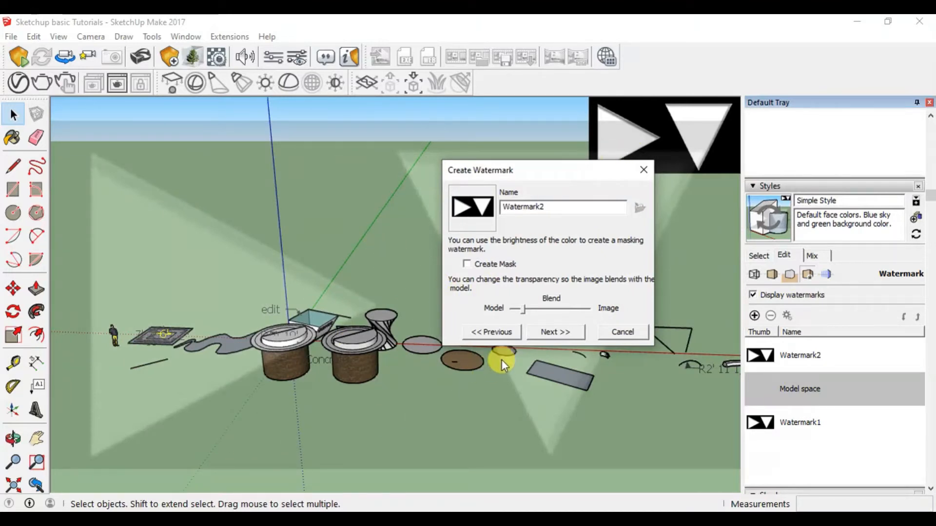
pyautogui.click(560, 334)
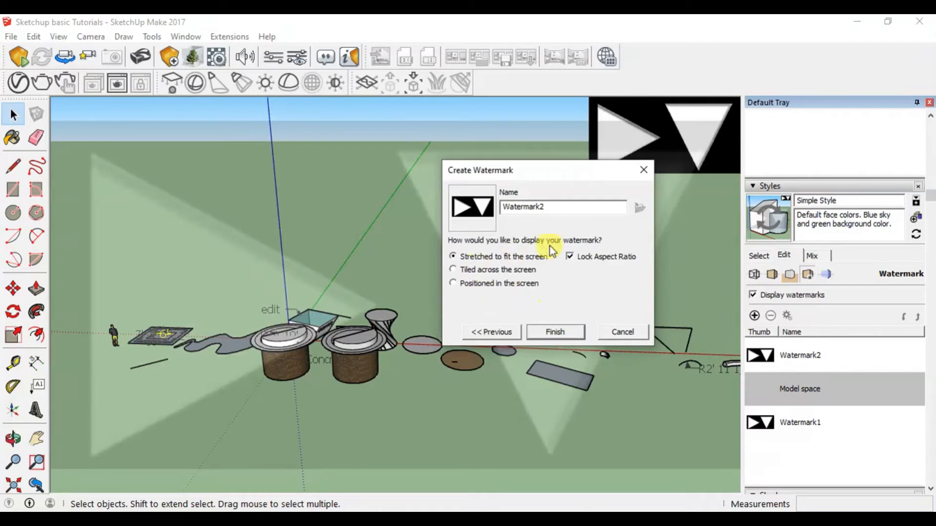
pyautogui.click(542, 336)
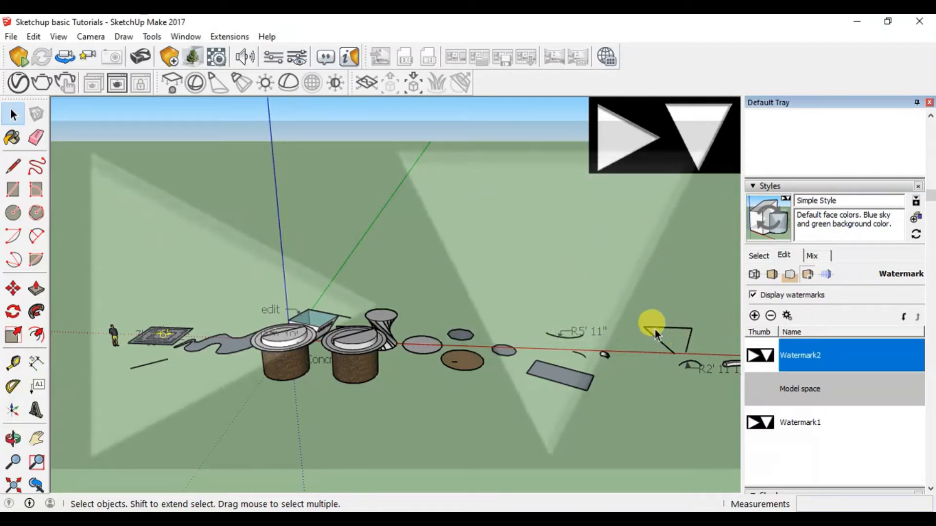
# Delete Watermark1 from the style and confirm its removal.
pyautogui.click(846, 431)
pyautogui.moveTo(428, 328); pyautogui.dragTo(503, 428, button='middle')
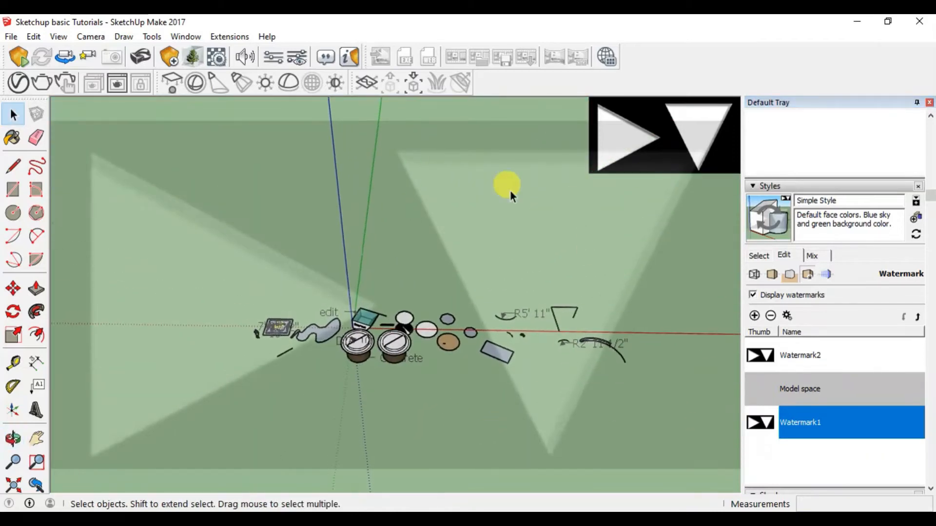
pyautogui.scroll(4, 403, 374)
pyautogui.scroll(-2, 387, 323)
pyautogui.scroll(1, 359, 299)
pyautogui.moveTo(371, 311); pyautogui.dragTo(381, 332, button='middle')
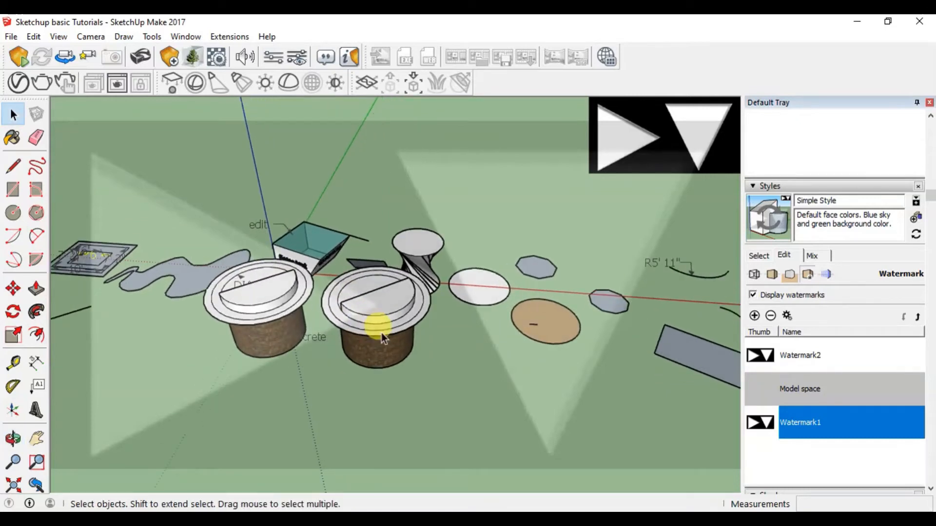
pyautogui.click(769, 317)
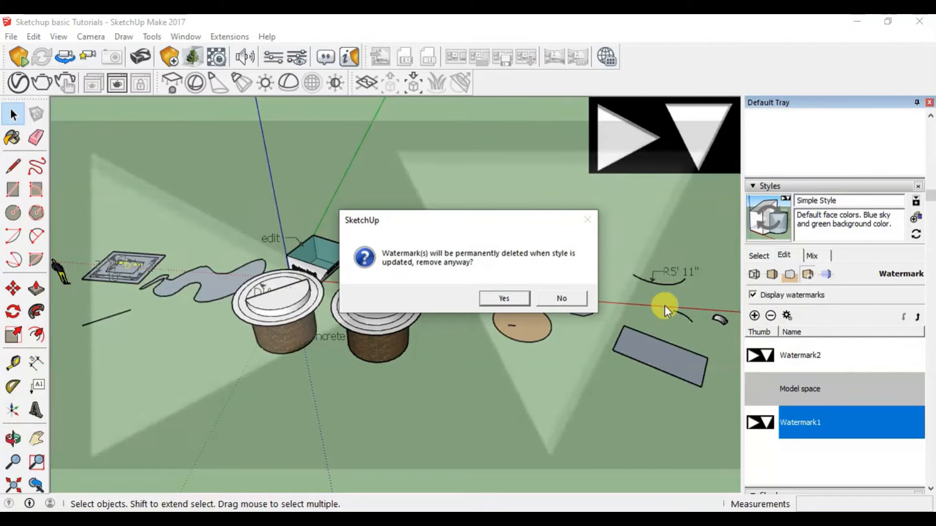
pyautogui.click(504, 299)
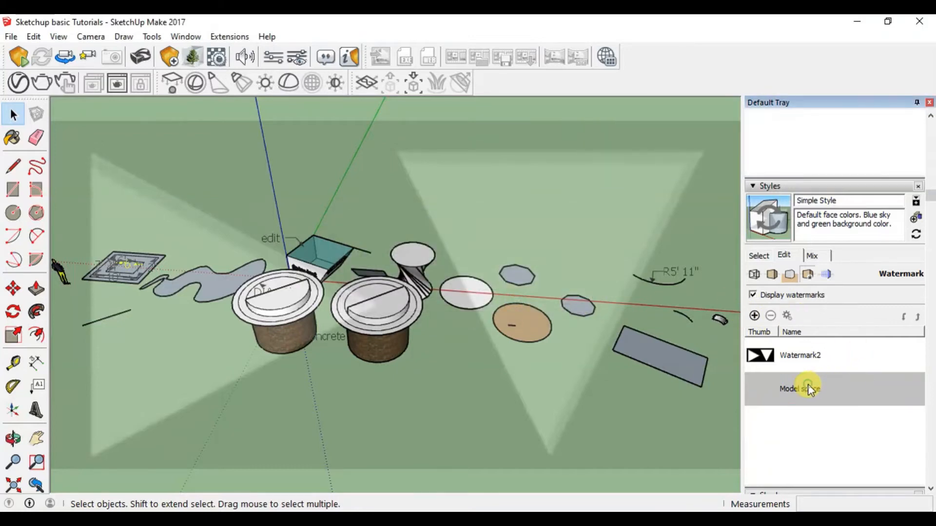
# Remove the remaining Watermark2 overlay from the style and confirm the deletion.
pyautogui.click(797, 361)
pyautogui.click(770, 316)
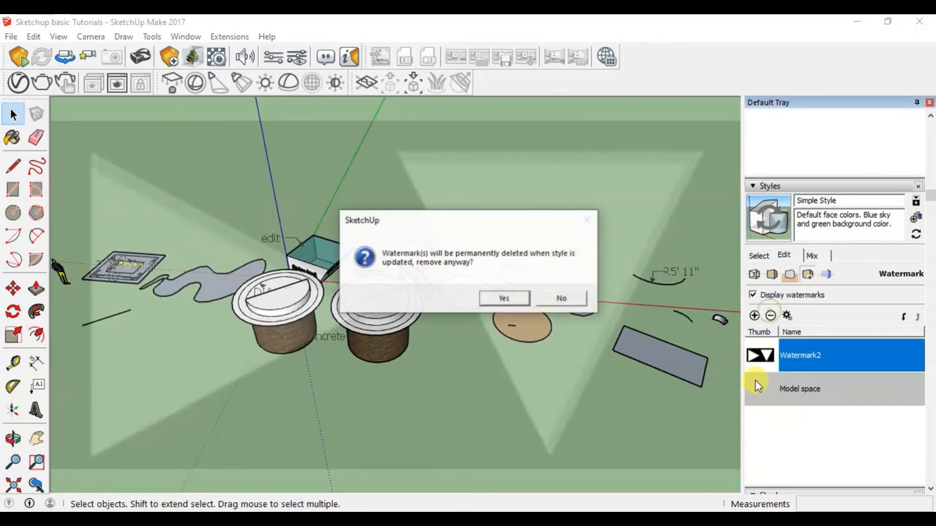
pyautogui.click(511, 298)
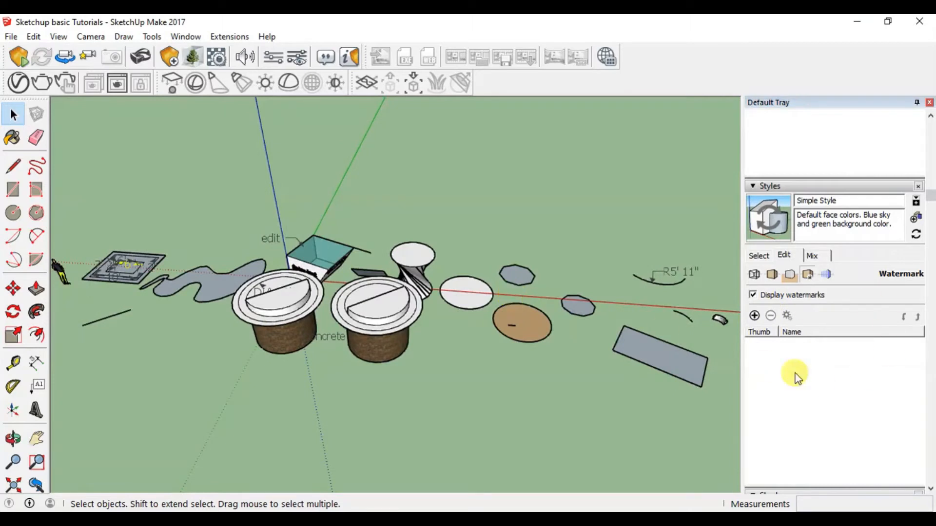
pyautogui.moveTo(323, 378); pyautogui.dragTo(342, 366, button='middle')
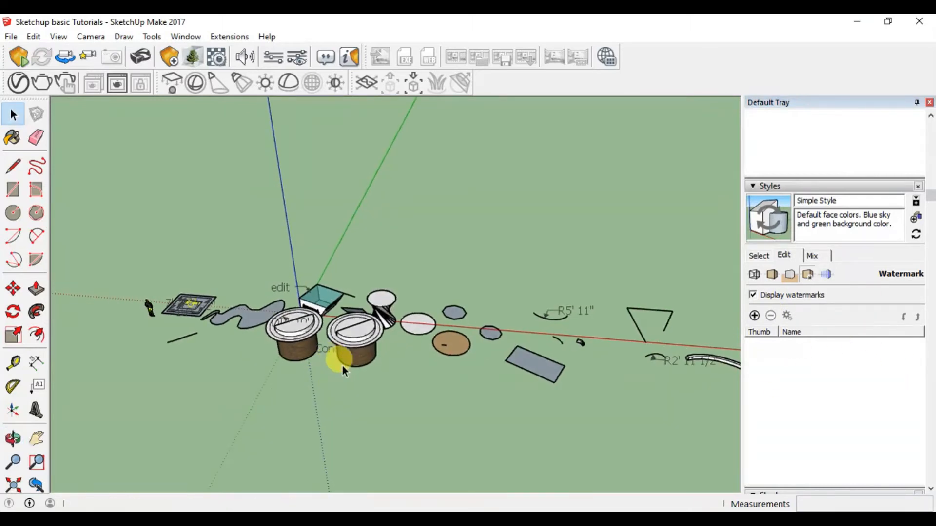
# Open the style's Modeling settings and select the white circle group on the red axis to demonstrate the selection colour.
pyautogui.click(826, 274)
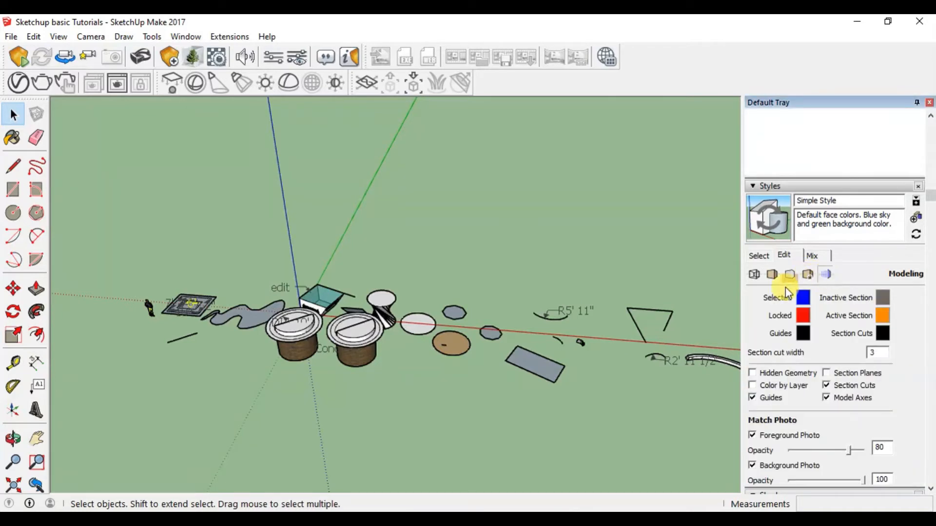
pyautogui.scroll(2, 351, 325)
pyautogui.scroll(2, 352, 324)
pyautogui.scroll(2, 323, 334)
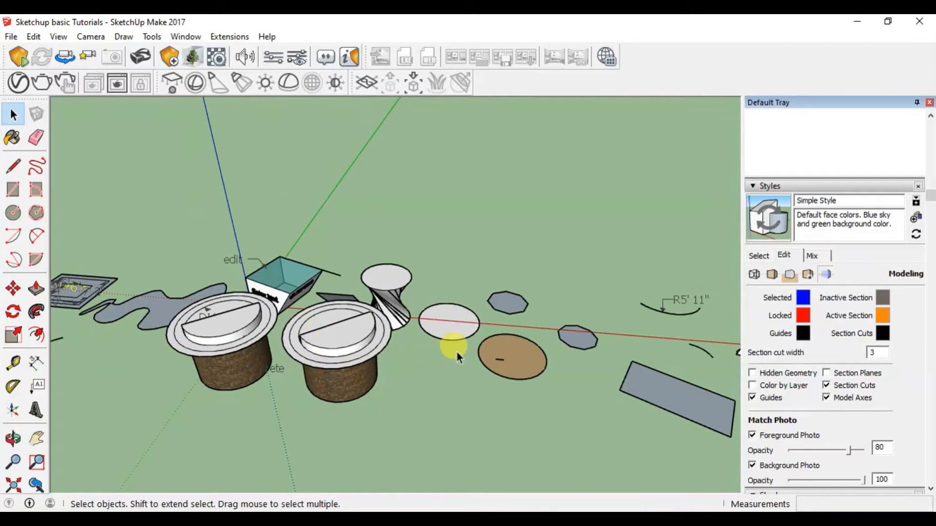
pyautogui.click(460, 332)
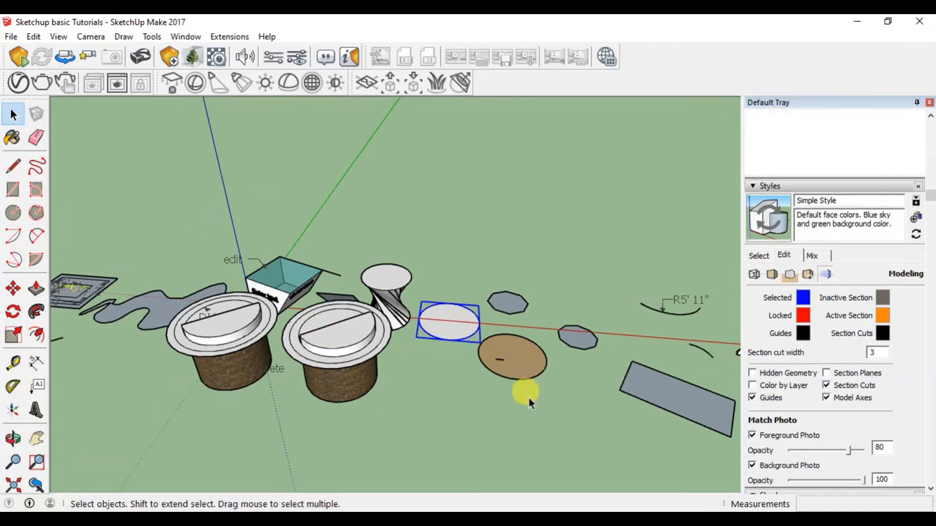
# Lock the selected white circle group.
pyautogui.scroll(2, 519, 352)
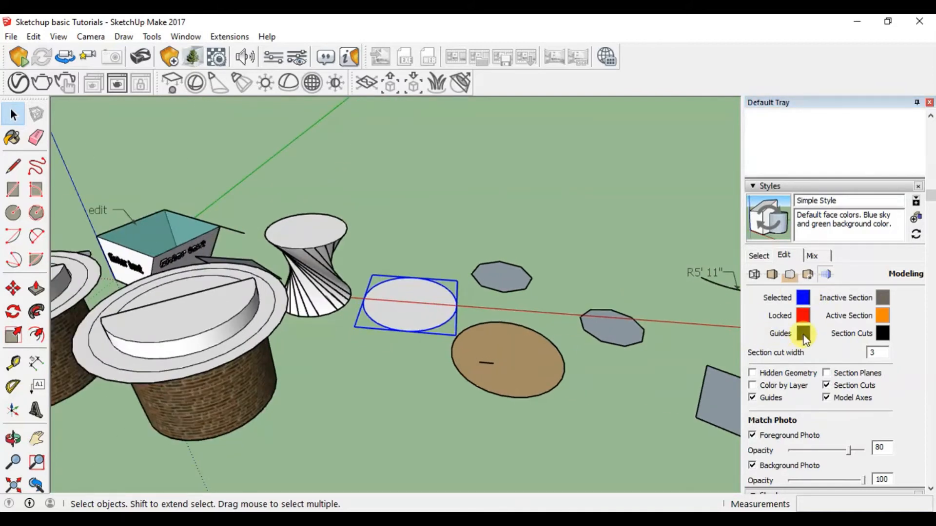
pyautogui.rightClick(411, 303)
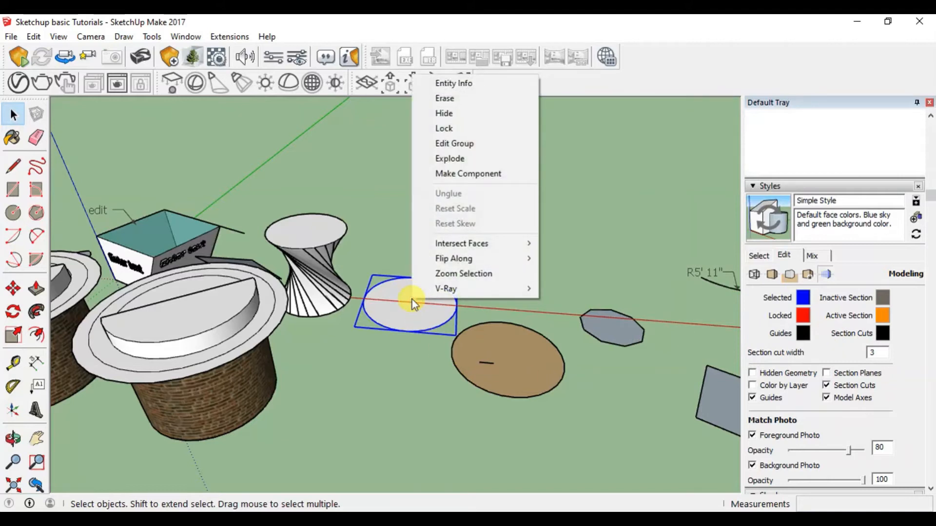
pyautogui.click(467, 129)
pyautogui.scroll(3, 450, 308)
pyautogui.click(471, 305)
pyautogui.click(450, 300)
# Move the nearby grey octagon about 5' 5 1/2" away from the red axis and shift the brown circle's face slightly.
pyautogui.press('m')
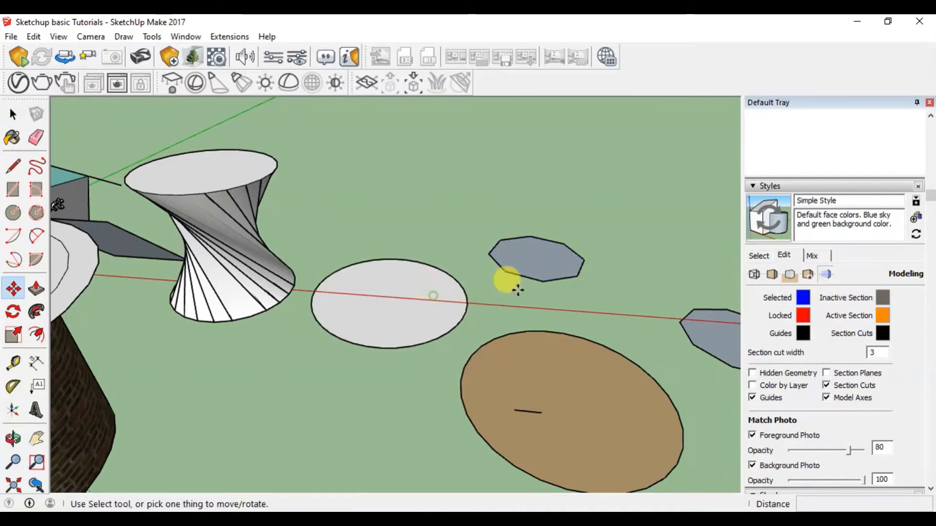
pyautogui.click(520, 256)
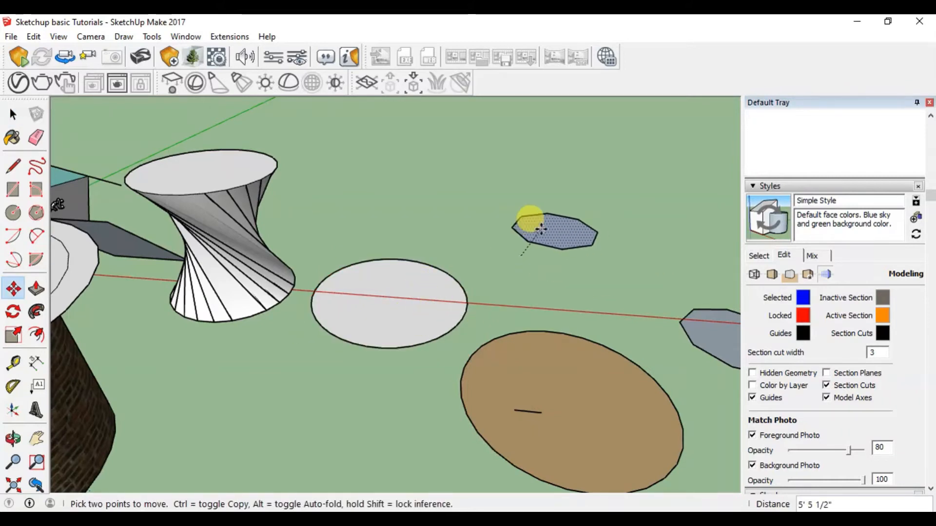
pyautogui.click(541, 228)
pyautogui.click(518, 338)
pyautogui.click(539, 354)
# Select the locked white circle group to show the locked colour, and unlock it.
pyautogui.press('space')
pyautogui.click(402, 300)
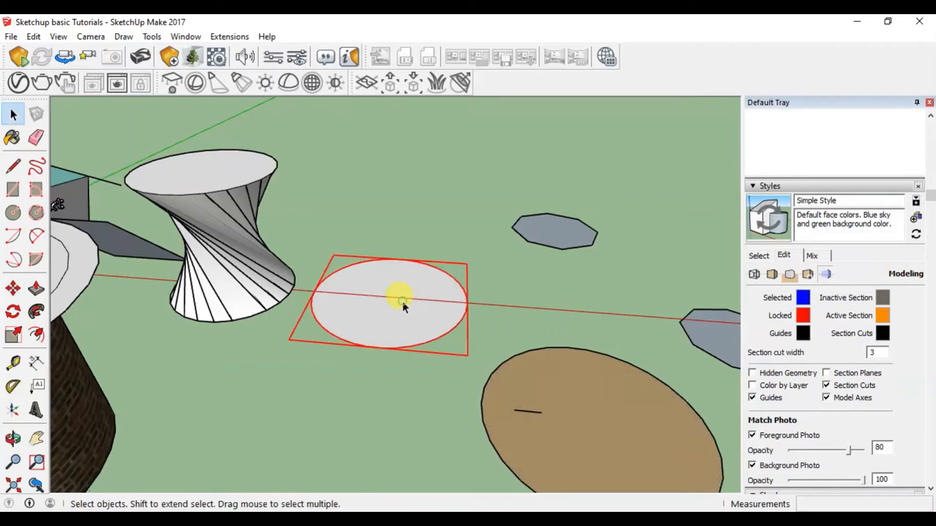
pyautogui.scroll(-3, 402, 300)
pyautogui.moveTo(407, 296); pyautogui.dragTo(408, 300, button='middle')
pyautogui.scroll(5, 410, 307)
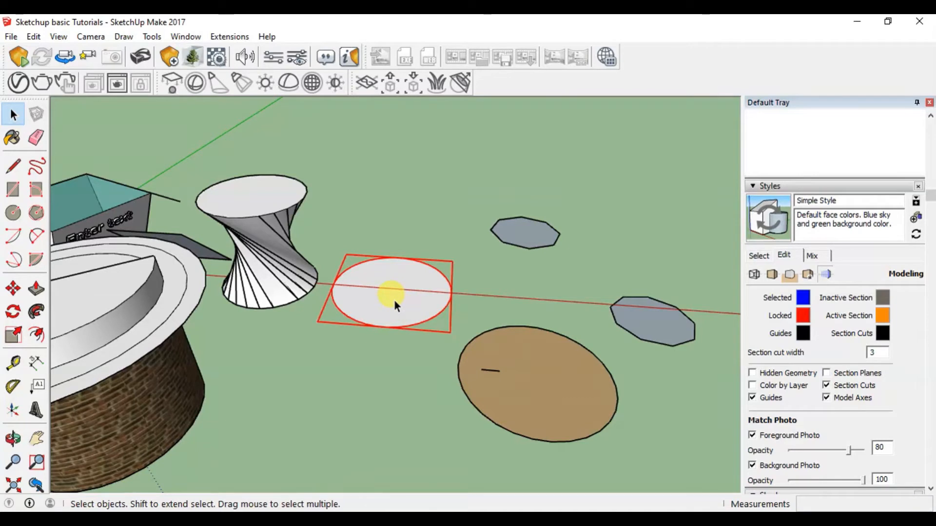
pyautogui.rightClick(394, 299)
pyautogui.click(429, 129)
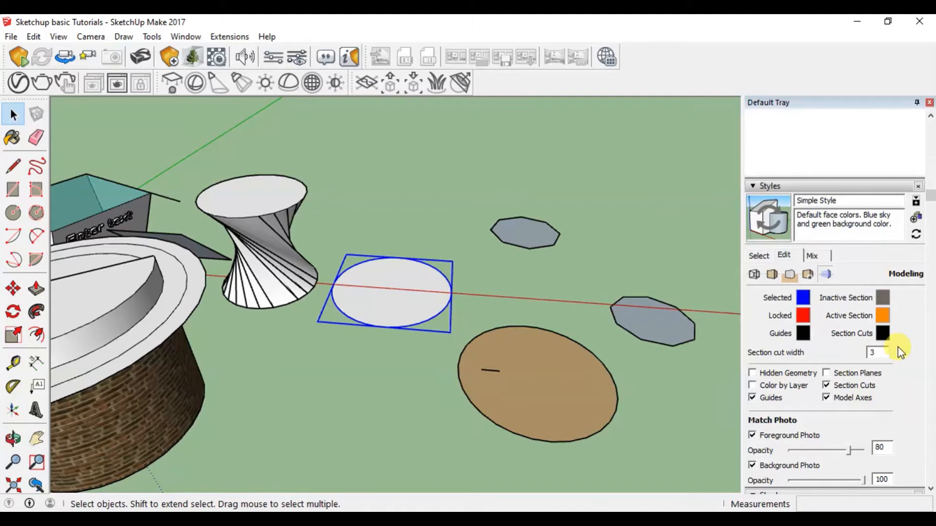
# Open the style's Face settings, display the model in wireframe mode, and view it from another angle.
pyautogui.click(883, 315)
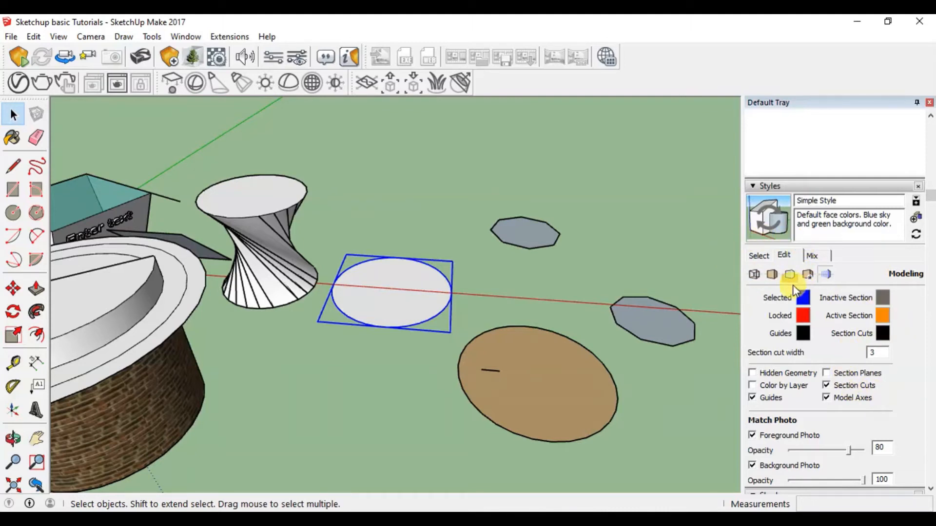
pyautogui.click(754, 274)
pyautogui.click(772, 274)
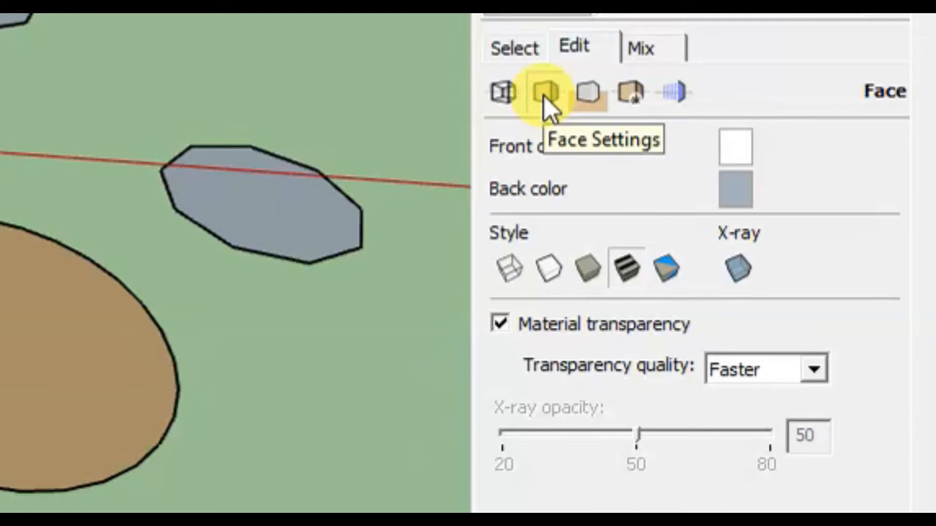
pyautogui.scroll(-3, 217, 248)
pyautogui.moveTo(1, 278); pyautogui.dragTo(7, 308, button='middle')
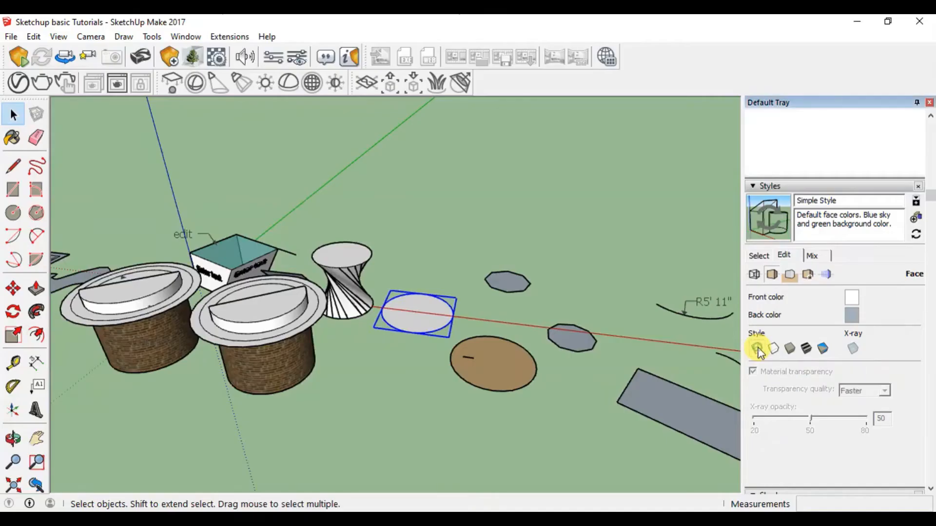
pyautogui.click(756, 348)
pyautogui.moveTo(429, 332); pyautogui.dragTo(294, 305, button='middle')
pyautogui.scroll(2, 294, 305)
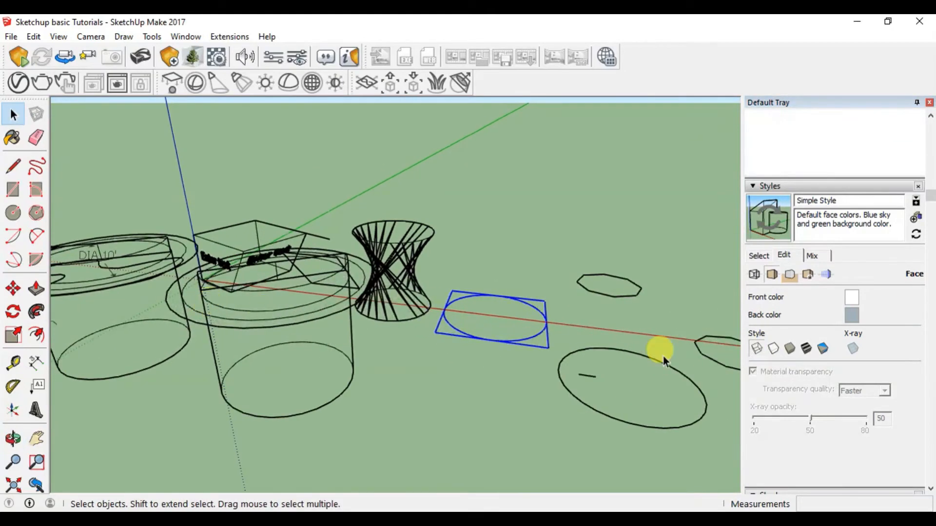
# Display the model in hidden line mode and inspect the cylinders from a low viewpoint.
pyautogui.click(773, 348)
pyautogui.moveTo(388, 361)
pyautogui.mouseDown(button='middle')
pyautogui.moveTo(320, 312)
pyautogui.moveTo(368, 333)
pyautogui.moveTo(541, 276)
pyautogui.moveTo(654, 263)
pyautogui.moveTo(604, 285)
pyautogui.moveTo(378, 320)
pyautogui.moveTo(554, 334)
pyautogui.mouseUp(button='middle')
pyautogui.scroll(-3, 554, 334)
pyautogui.scroll(5, 385, 332)
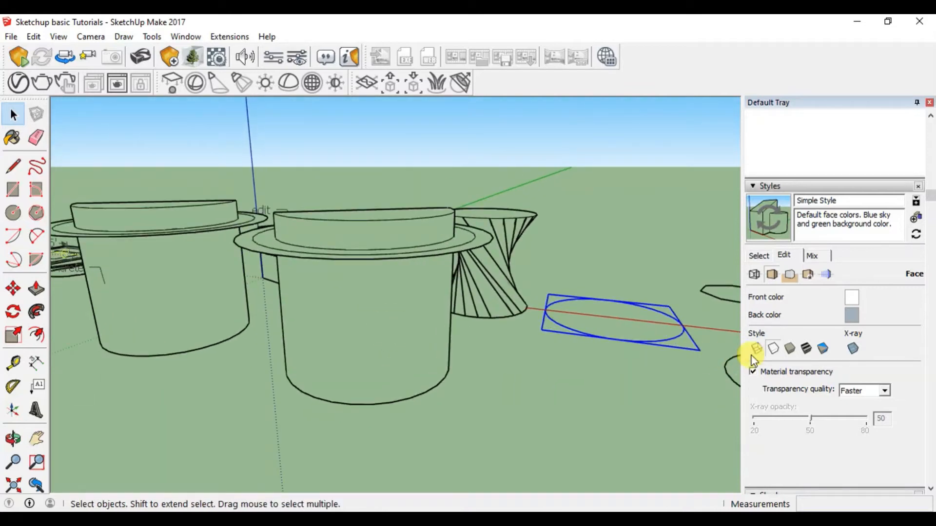
# Display the model in shaded mode and inspect the cylinders' plain brown sides up close and from several angles.
pyautogui.click(790, 349)
pyautogui.moveTo(386, 333); pyautogui.dragTo(397, 359, button='middle')
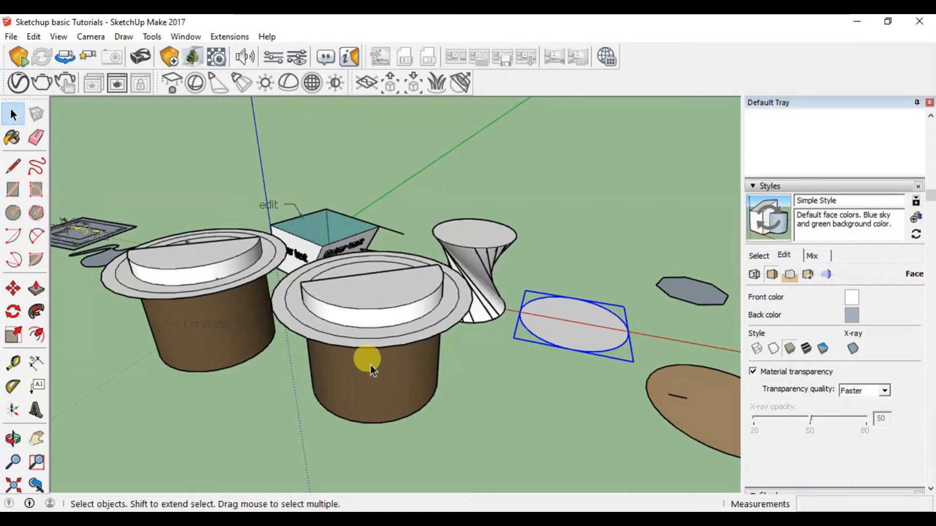
pyautogui.scroll(4, 358, 394)
pyautogui.moveTo(358, 394); pyautogui.dragTo(428, 223, button='middle')
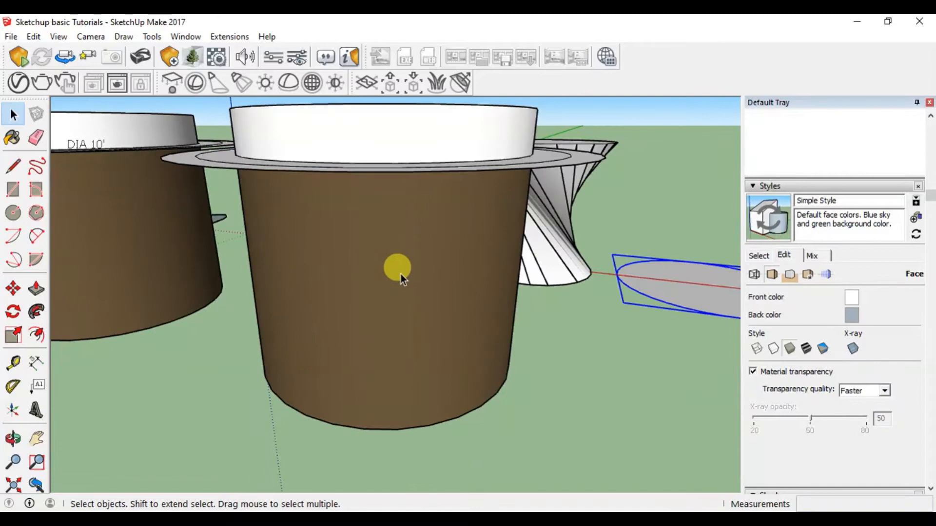
pyautogui.scroll(-3, 400, 273)
pyautogui.moveTo(390, 298)
pyautogui.mouseDown(button='middle')
pyautogui.moveTo(386, 282)
pyautogui.moveTo(390, 296)
pyautogui.mouseUp(button='middle')
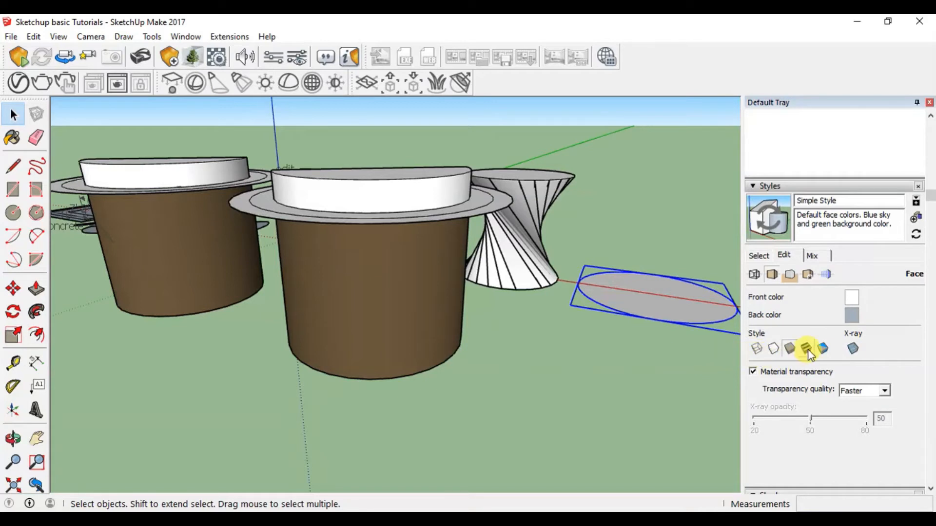
pyautogui.moveTo(378, 260)
pyautogui.mouseDown(button='middle')
pyautogui.moveTo(396, 307)
pyautogui.moveTo(378, 276)
pyautogui.mouseUp(button='middle')
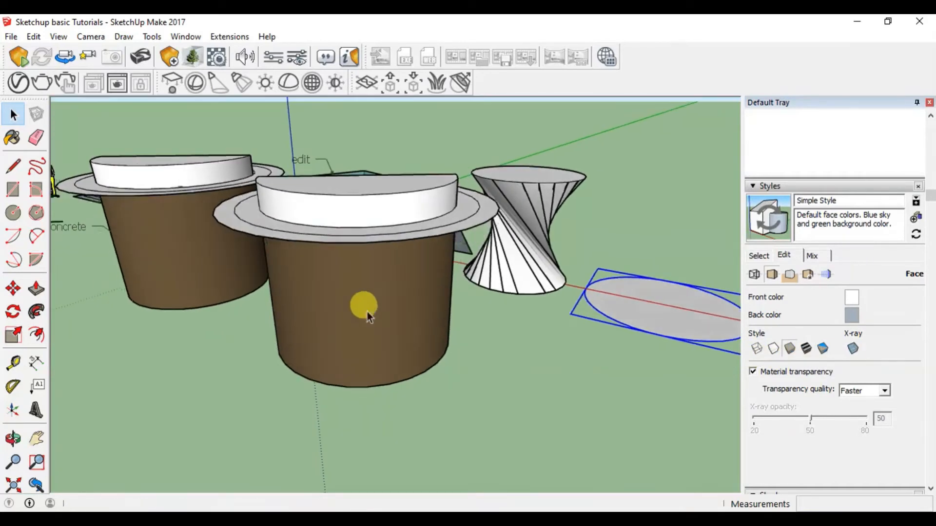
# Display the model in shaded mode with textures and orbit around the brick cylinders.
pyautogui.click(804, 356)
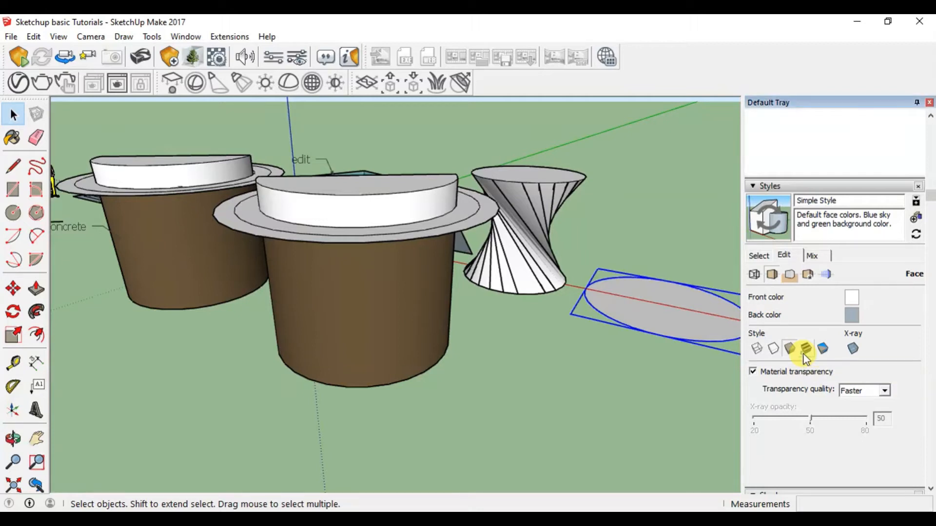
pyautogui.moveTo(373, 290)
pyautogui.mouseDown(button='middle')
pyautogui.moveTo(246, 249)
pyautogui.moveTo(415, 277)
pyautogui.moveTo(390, 279)
pyautogui.moveTo(370, 298)
pyautogui.mouseUp(button='middle')
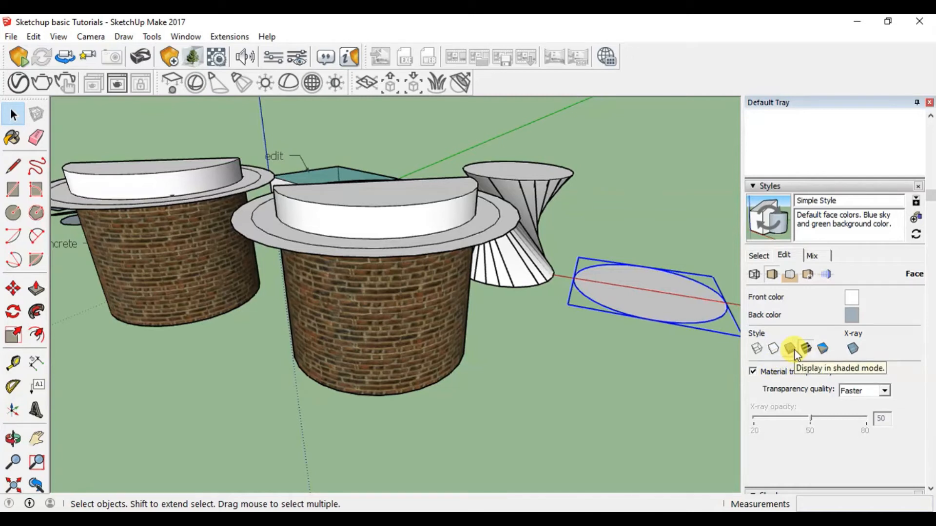
pyautogui.moveTo(535, 330); pyautogui.dragTo(683, 351, button='middle')
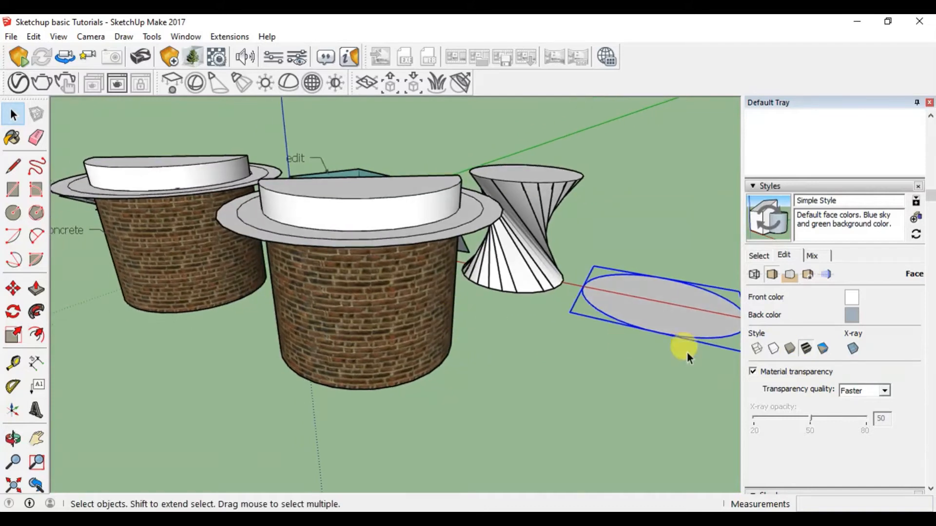
# Switch back to shaded mode without textures and compare the front cylinder's side up close.
pyautogui.click(789, 349)
pyautogui.moveTo(457, 352)
pyautogui.mouseDown(button='middle')
pyautogui.moveTo(355, 301)
pyautogui.moveTo(382, 332)
pyautogui.mouseUp(button='middle')
pyautogui.press('space')
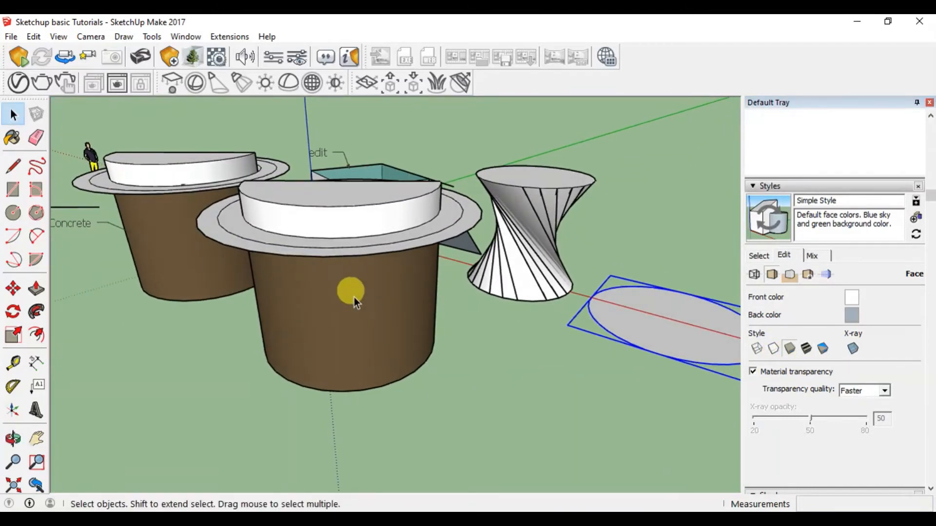
pyautogui.scroll(3, 354, 298)
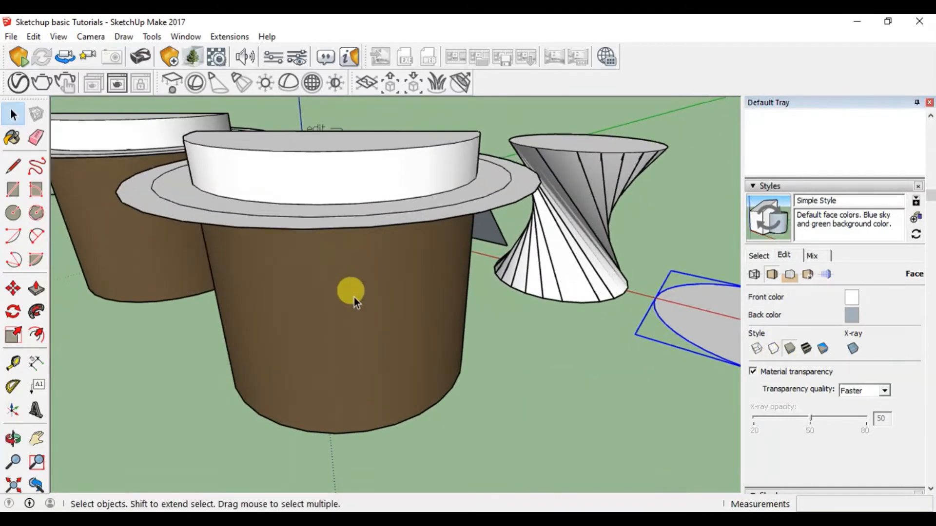
# Display the model in monochrome mode, view it from a low angle, and turn on X-ray mode.
pyautogui.click(823, 349)
pyautogui.scroll(-5, 349, 368)
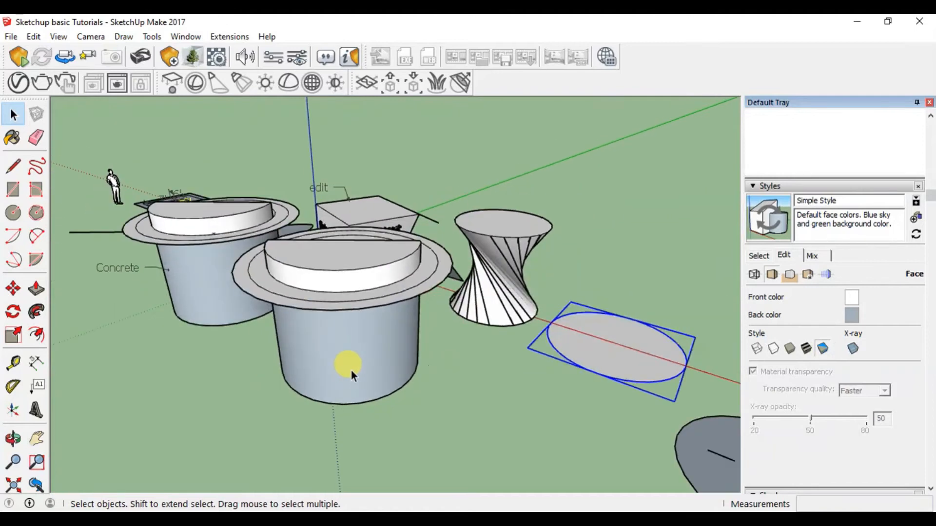
pyautogui.moveTo(338, 361); pyautogui.dragTo(447, 308, button='middle')
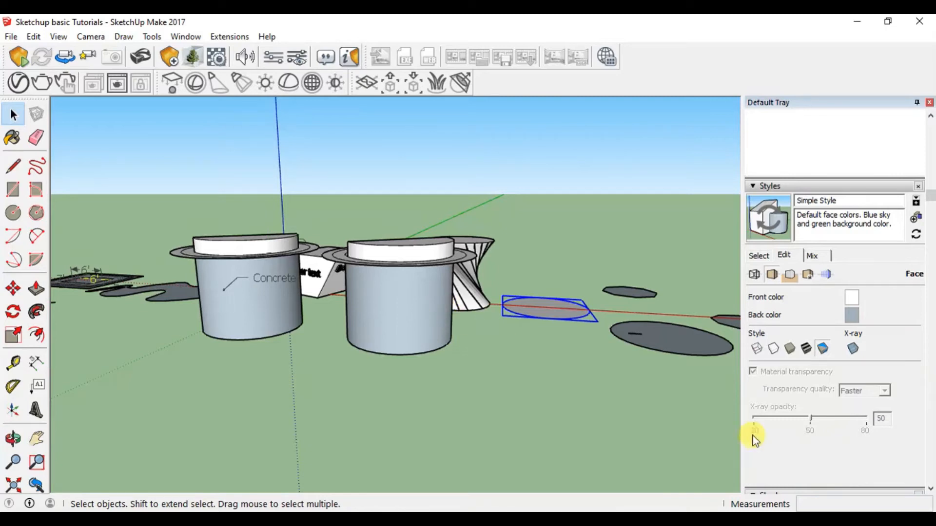
pyautogui.click(852, 348)
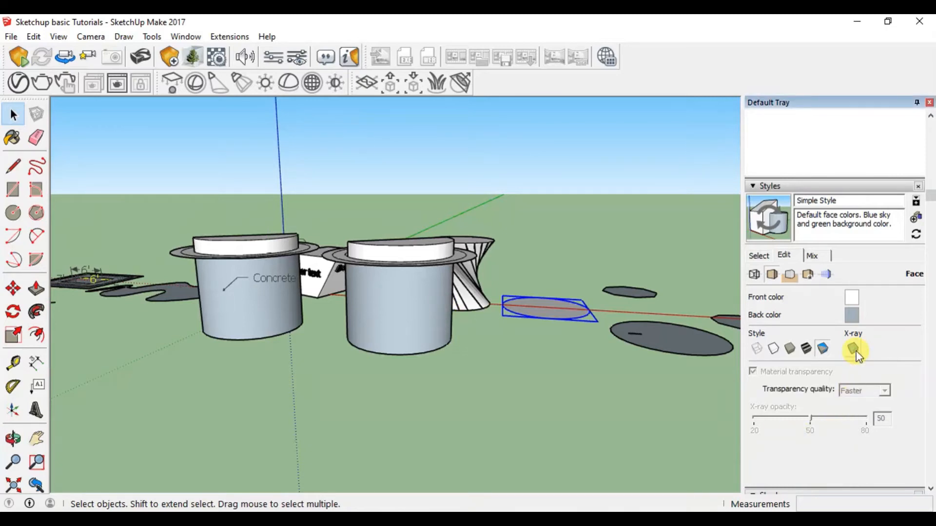
pyautogui.moveTo(417, 273); pyautogui.dragTo(397, 332, button='middle')
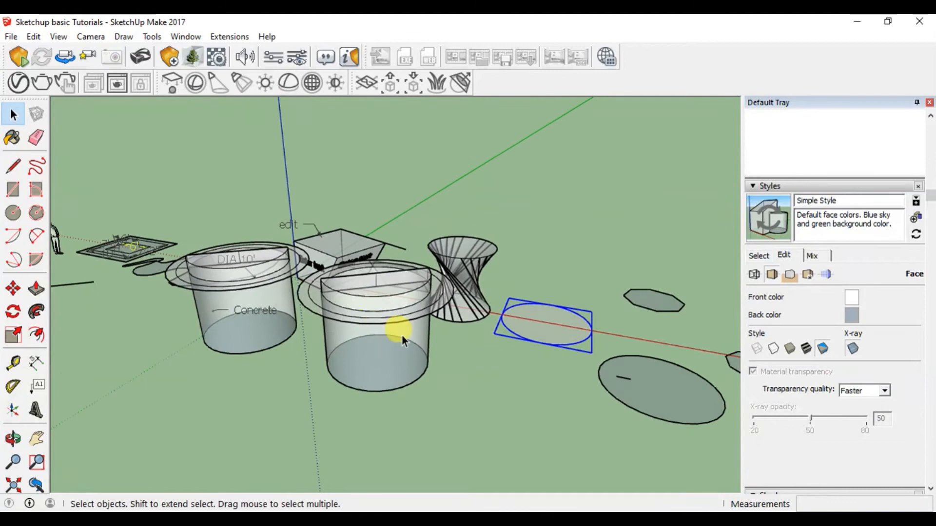
# Display the model in shaded mode with textures, view the see-through cylinders from a low angle, and turn off X-ray mode.
pyautogui.scroll(3, 397, 333)
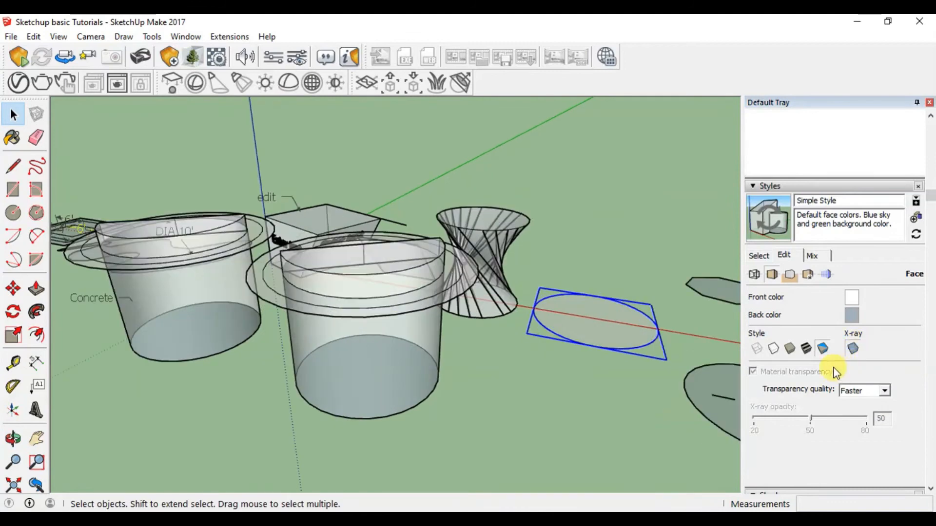
pyautogui.click(806, 350)
pyautogui.moveTo(468, 339); pyautogui.dragTo(384, 294, button='middle')
pyautogui.moveTo(385, 294); pyautogui.dragTo(412, 309)
pyautogui.press('space')
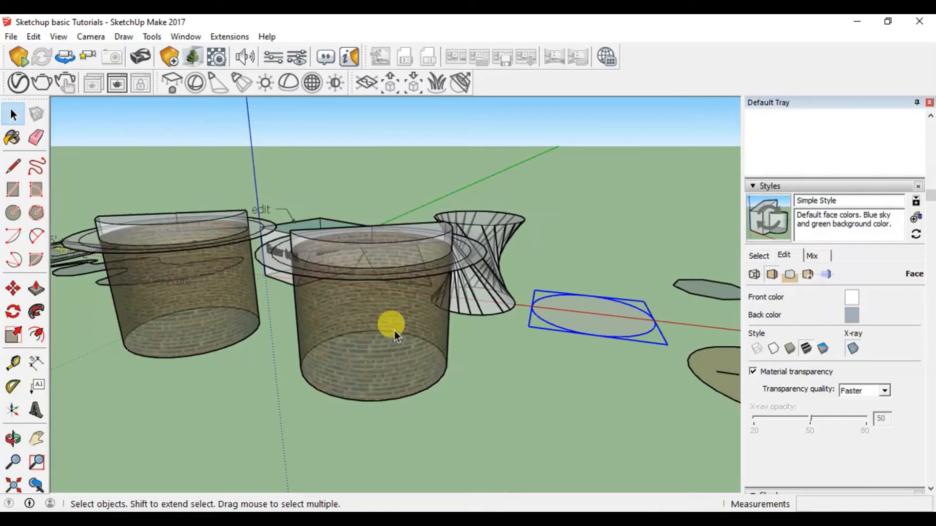
pyautogui.click(852, 348)
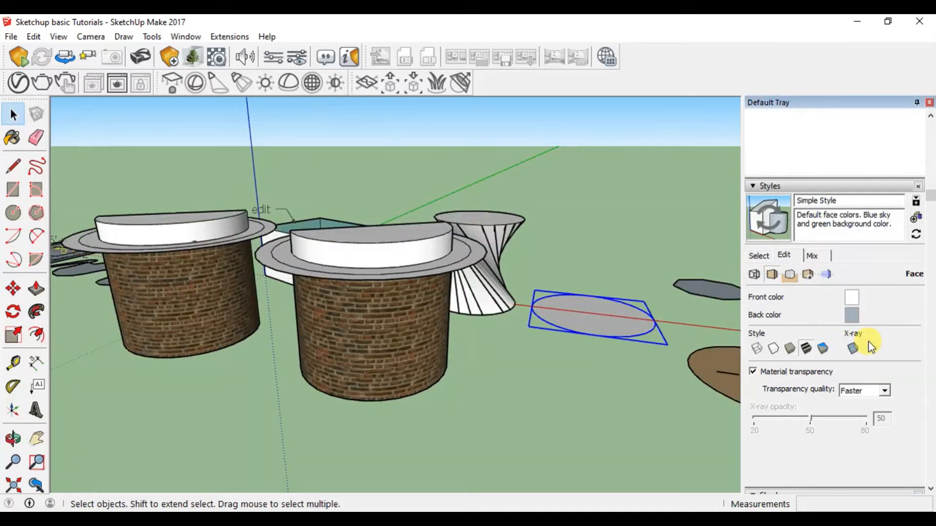
# Return to the In Model styles collection and bring the Shadows settings into view.
pyautogui.scroll(-4, 912, 320)
pyautogui.scroll(4, 910, 319)
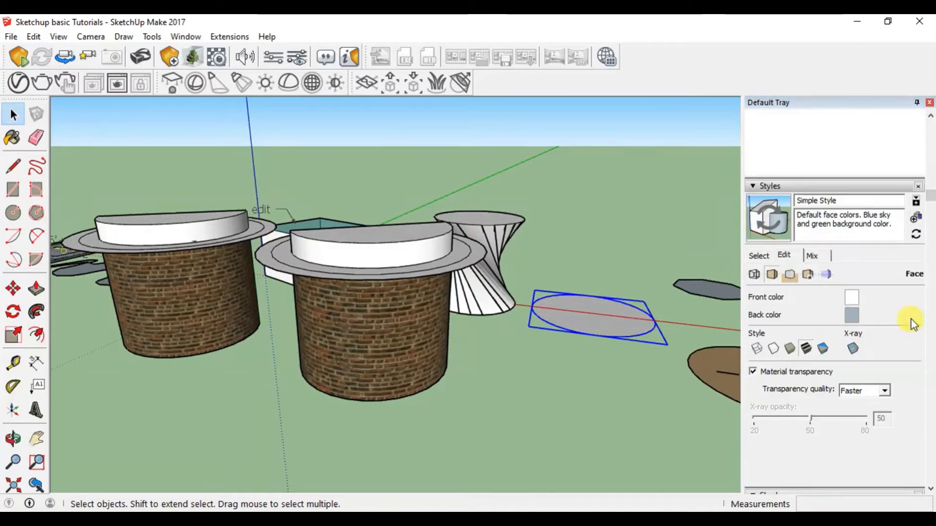
pyautogui.click(759, 256)
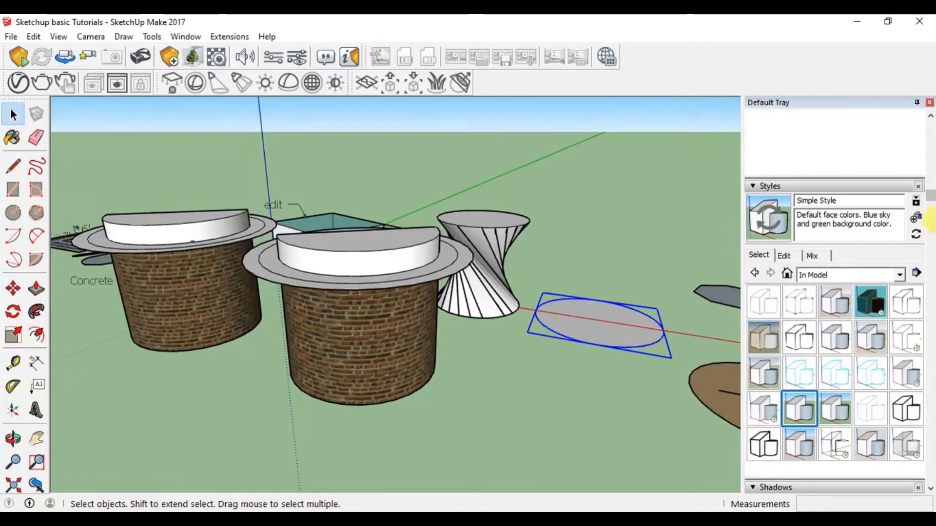
pyautogui.scroll(-5, 931, 217)
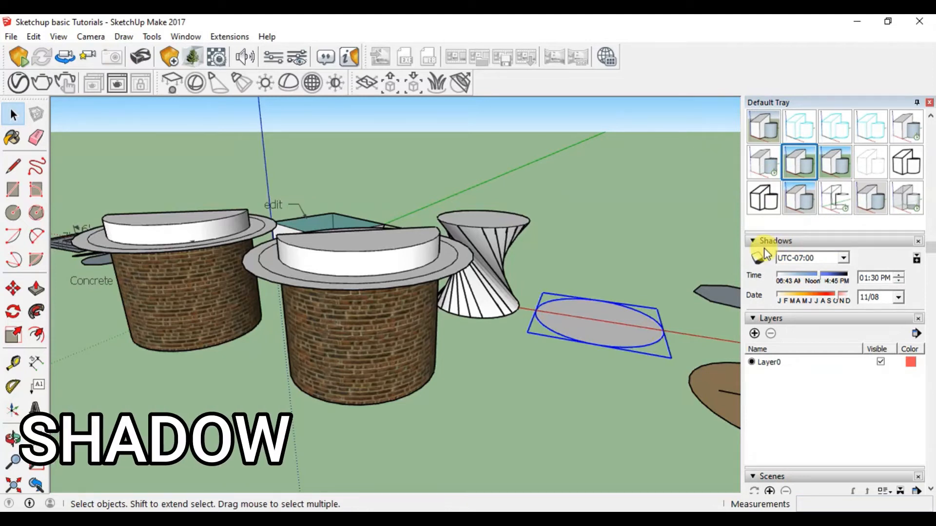
pyautogui.scroll(-2, 377, 329)
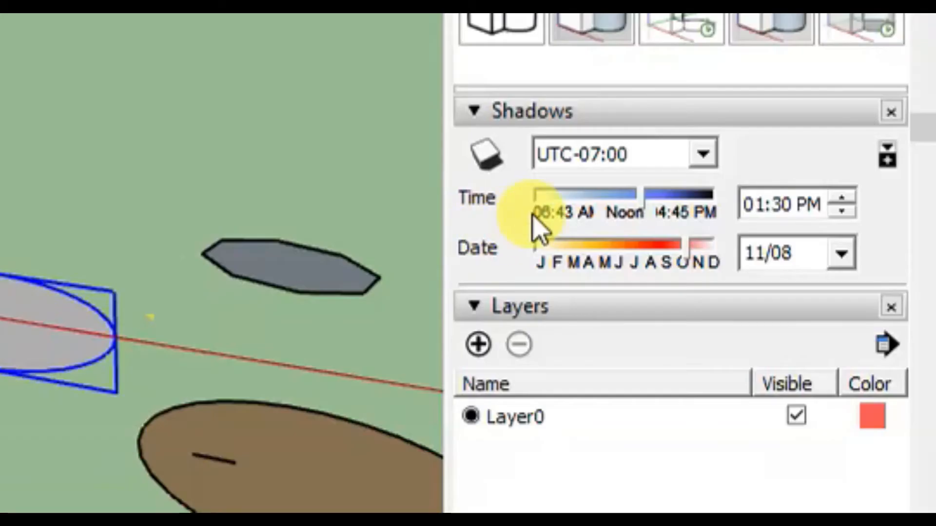
# Turn on shadows and view the shadows cast by the brick cylinders from different angles.
pyautogui.click(482, 167)
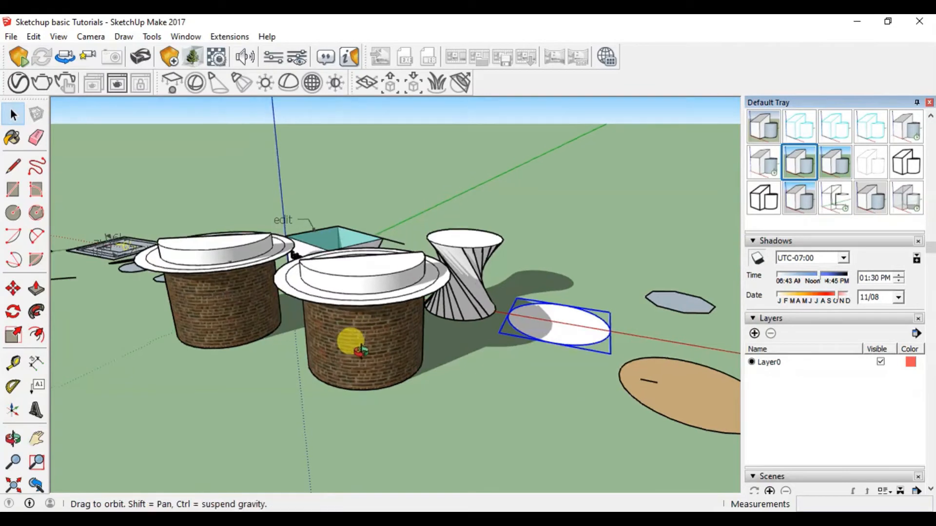
pyautogui.moveTo(360, 351); pyautogui.dragTo(382, 355, button='middle')
pyautogui.scroll(-2, 382, 355)
pyautogui.moveTo(379, 387); pyautogui.dragTo(370, 361, button='middle')
pyautogui.scroll(3, 370, 362)
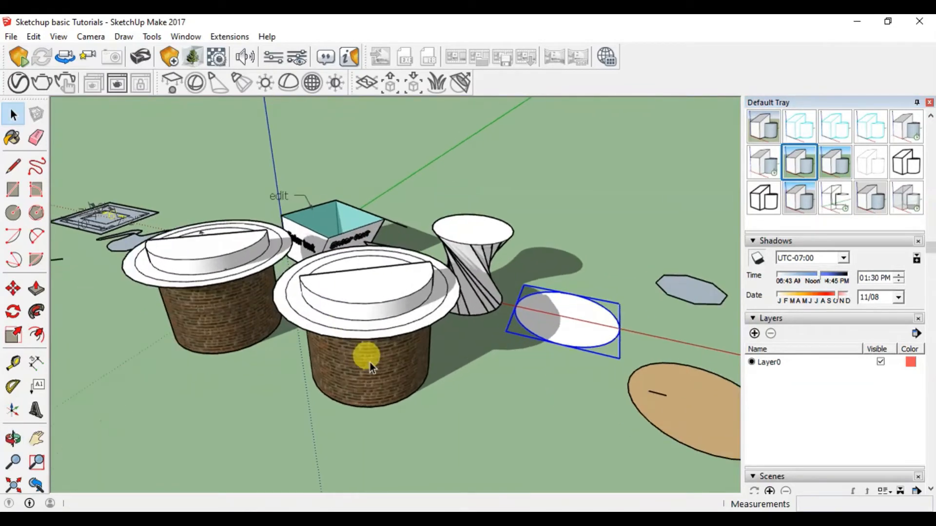
# Set the shadow time zone to UTC+05:30 and check the shading on the model.
pyautogui.click(819, 262)
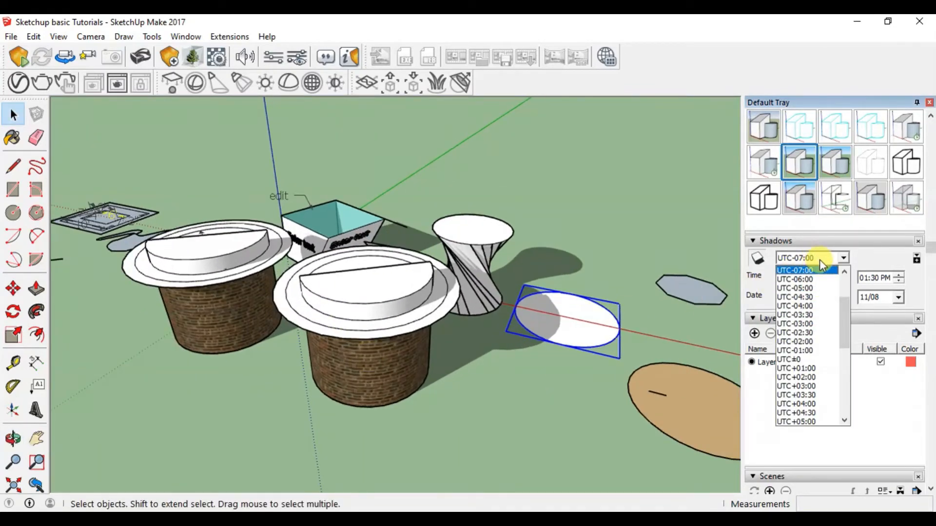
pyautogui.moveTo(844, 319); pyautogui.dragTo(844, 353)
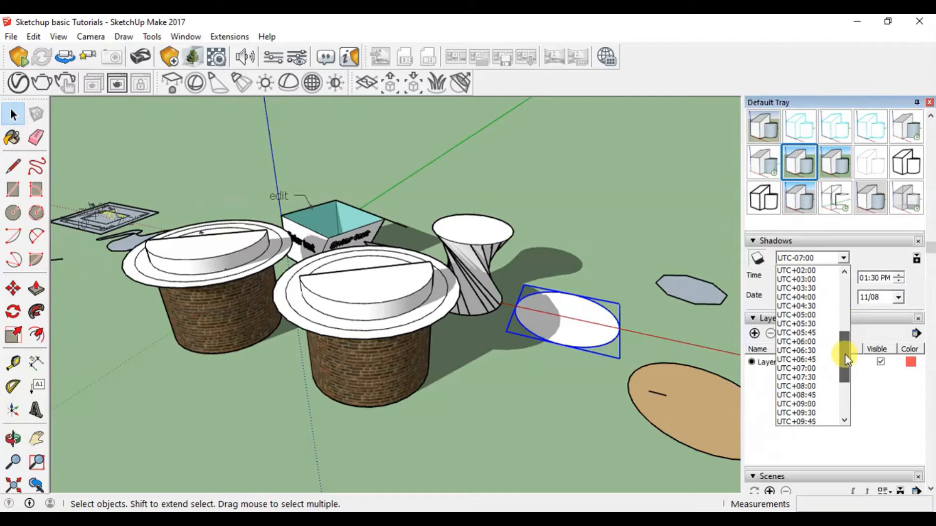
pyautogui.click(809, 324)
pyautogui.moveTo(411, 365); pyautogui.dragTo(446, 351, button='middle')
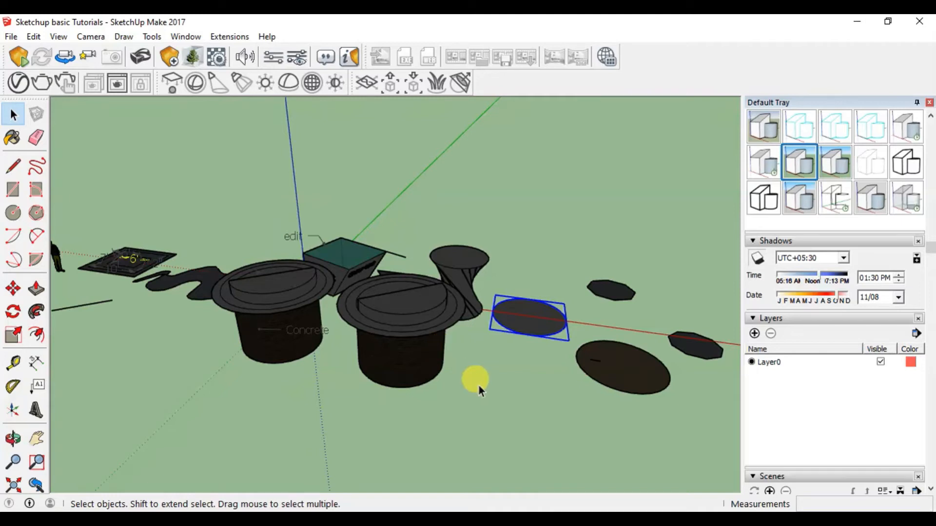
# Geo-locate the model by adding the default map region beside the river in Delhi at zoom level 14.
pyautogui.click(193, 37)
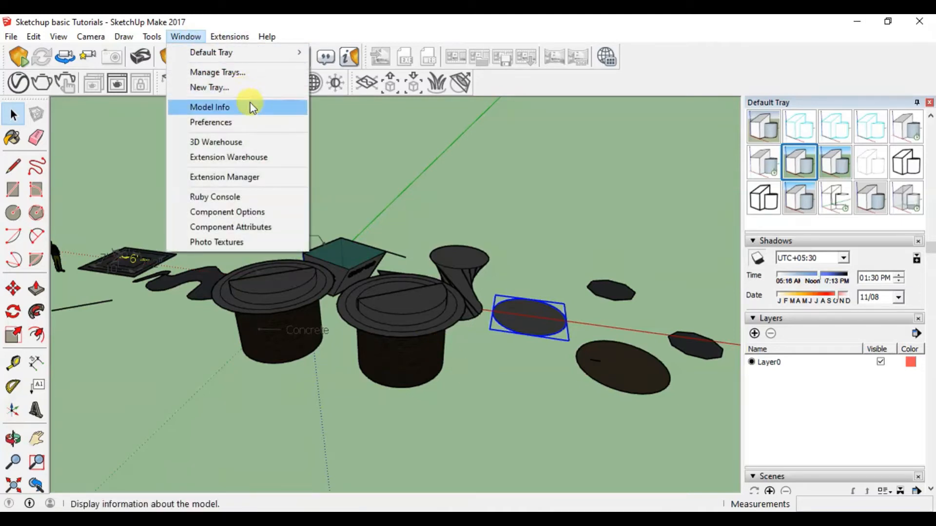
pyautogui.click(250, 104)
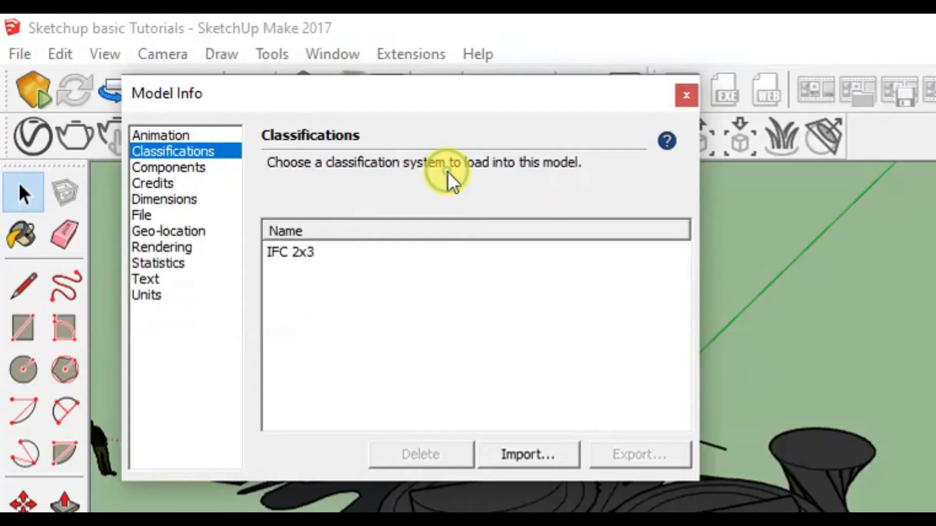
pyautogui.click(204, 234)
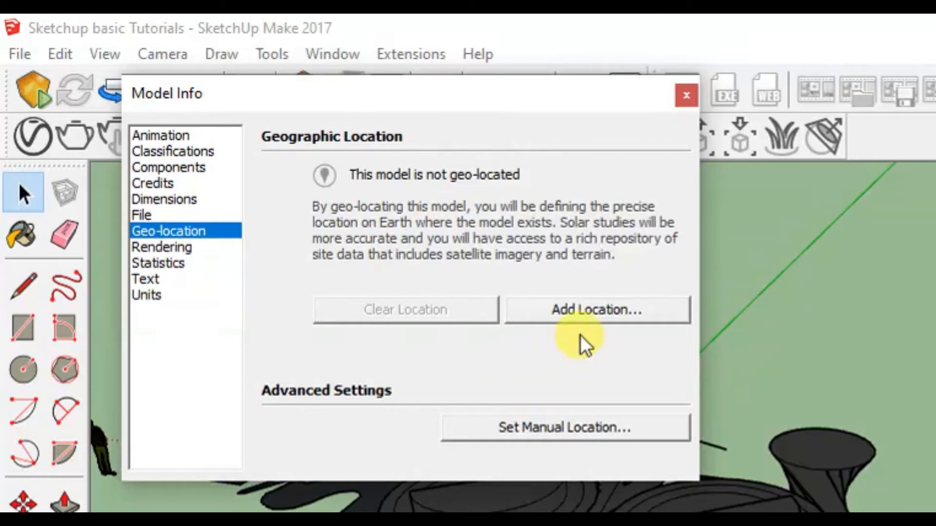
pyautogui.click(605, 308)
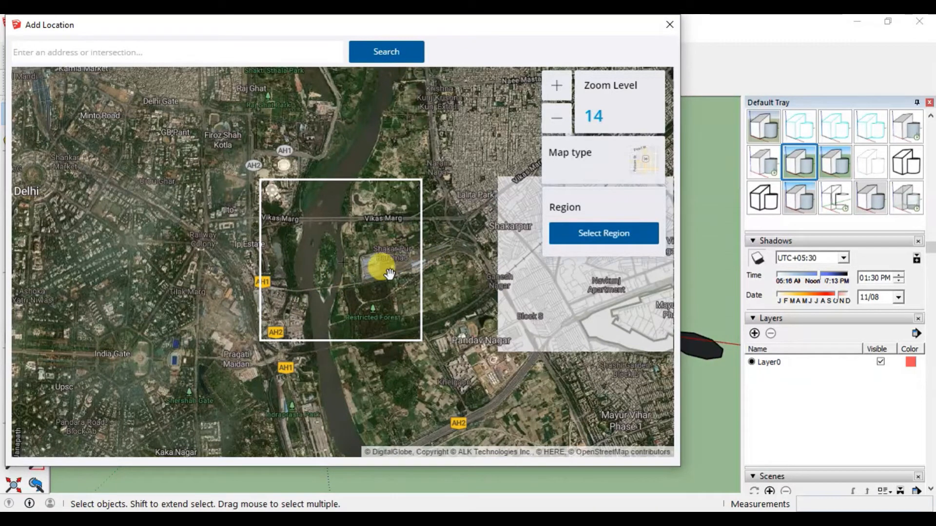
pyautogui.click(627, 236)
pyautogui.click(603, 247)
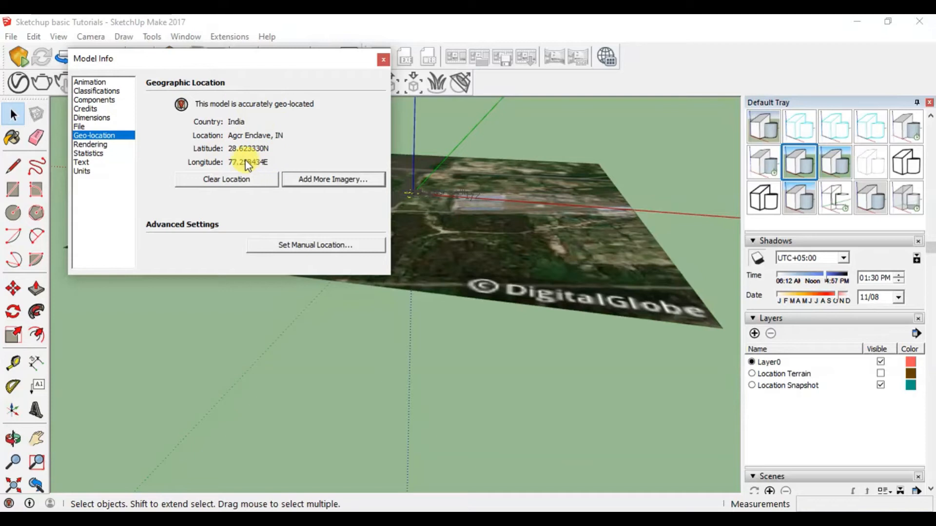
# Close the model information and inspect the imported satellite imagery around the objects at the origin.
pyautogui.click(384, 60)
pyautogui.moveTo(431, 223); pyautogui.dragTo(474, 352, button='middle')
pyautogui.scroll(3, 428, 216)
pyautogui.scroll(10, 406, 180)
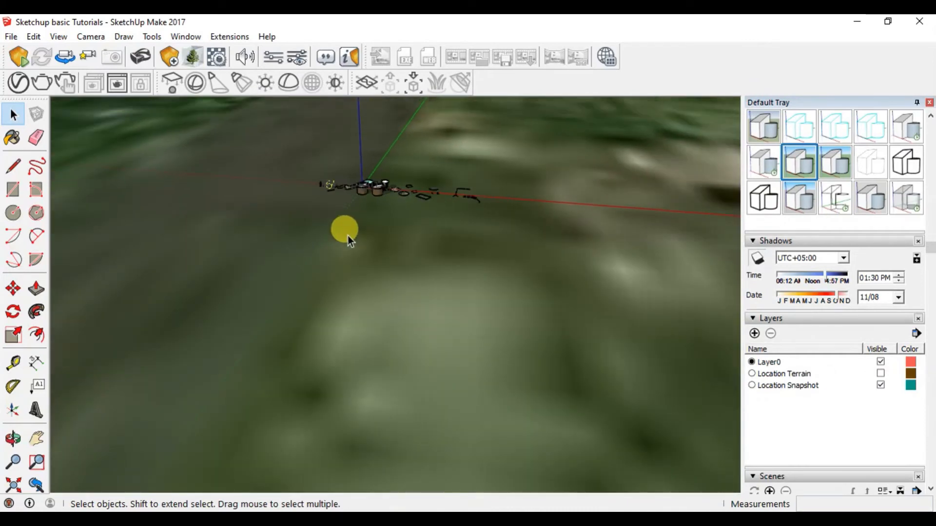
pyautogui.scroll(-8, 347, 235)
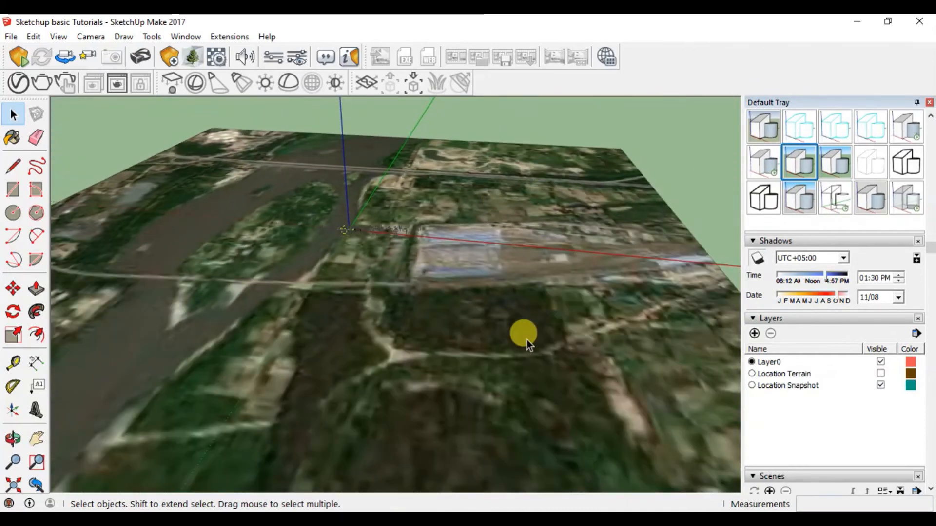
pyautogui.scroll(5, 350, 243)
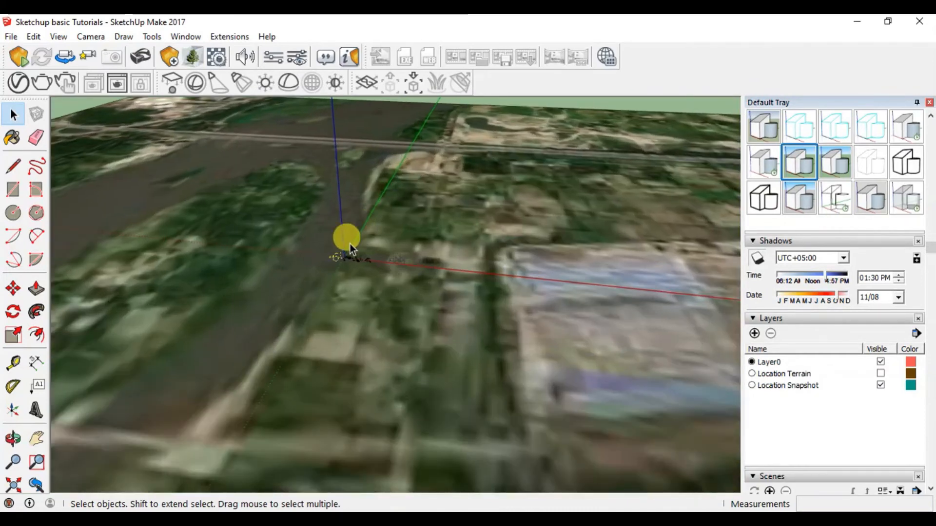
pyautogui.scroll(-7, 363, 328)
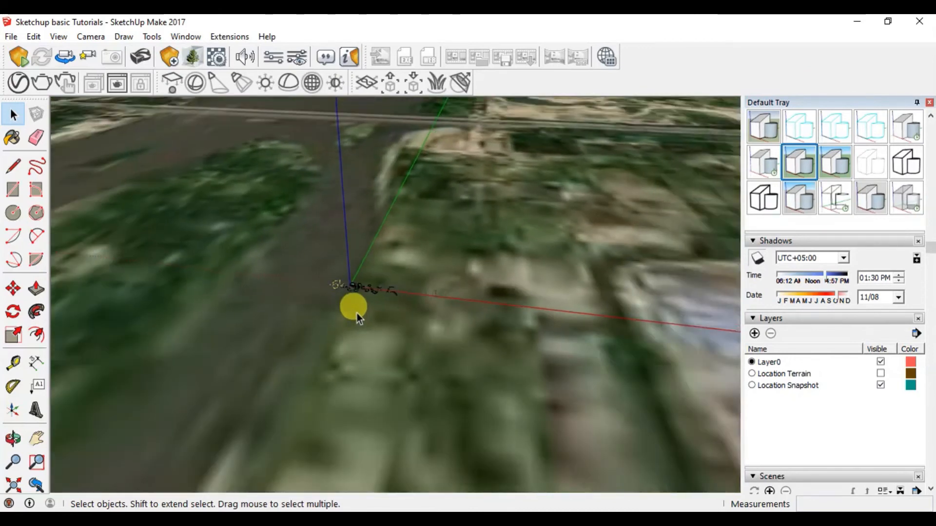
pyautogui.scroll(-4, 381, 255)
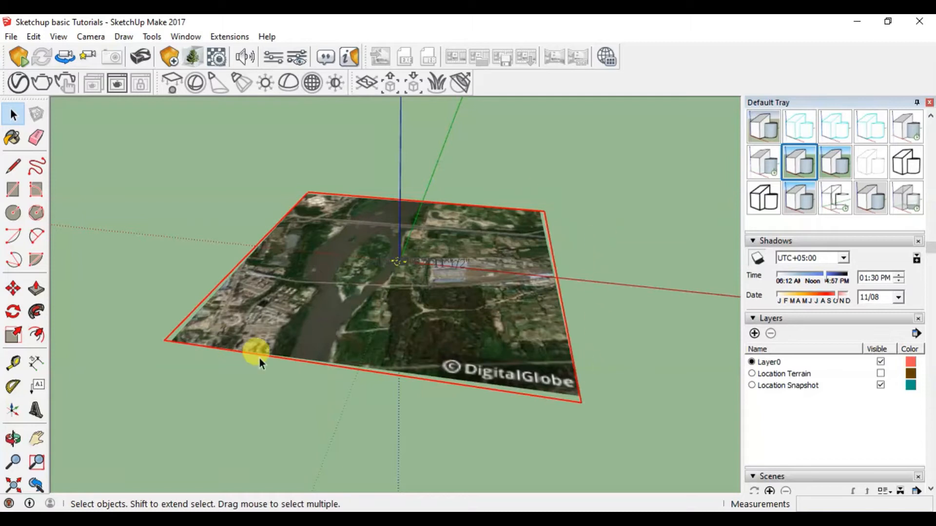
# Unlock and delete the satellite image of the location, and bring the brick cylinders back into close view.
pyautogui.rightClick(499, 233)
pyautogui.click(543, 284)
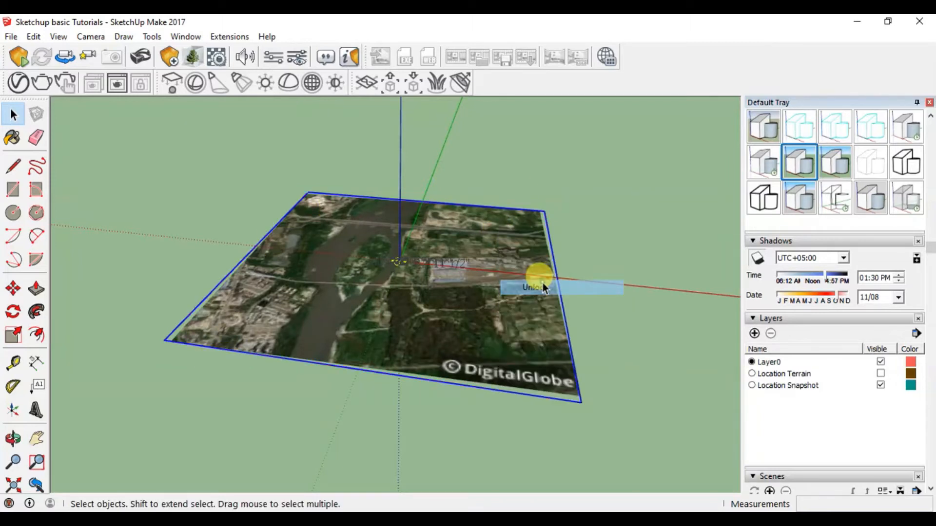
pyautogui.press('Delete')
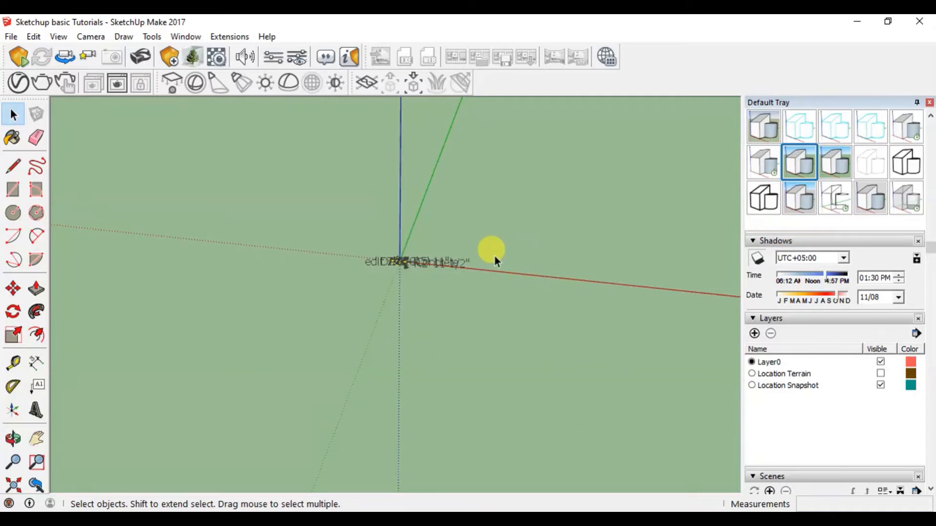
pyautogui.scroll(-10, 400, 271)
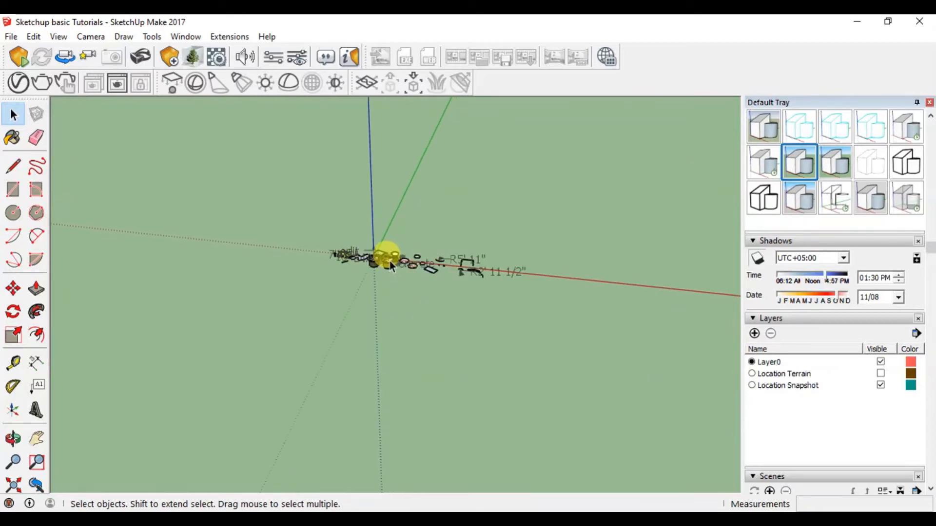
pyautogui.scroll(3, 406, 245)
pyautogui.moveTo(418, 277); pyautogui.dragTo(378, 291, button='middle')
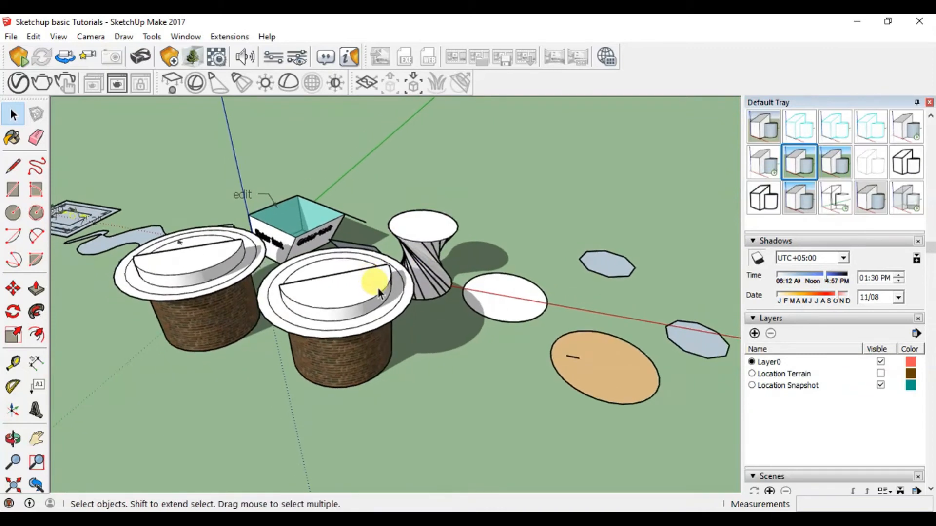
# Change the geo-located model's shadow time zone to UTC+05:30.
pyautogui.click(830, 259)
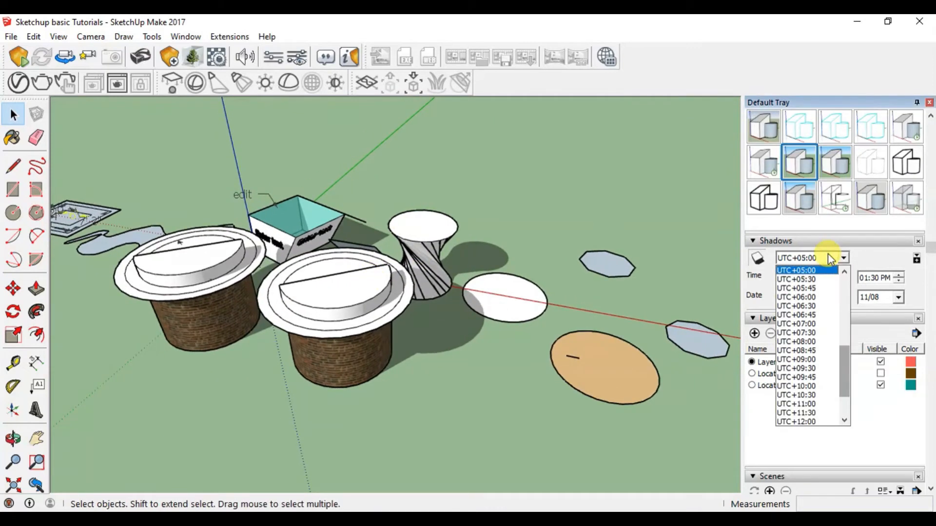
pyautogui.click(824, 280)
pyautogui.moveTo(423, 339); pyautogui.dragTo(391, 349, button='middle')
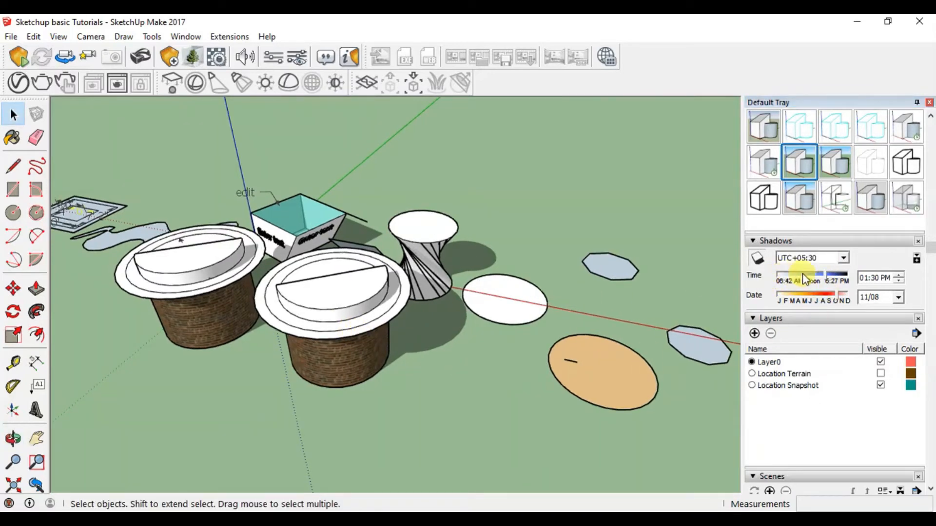
# Move the shadow time to 10:26 AM and on to 06:42 AM to compare the morning shadows.
pyautogui.moveTo(824, 278); pyautogui.dragTo(799, 274)
pyautogui.moveTo(365, 317); pyautogui.dragTo(413, 375, button='middle')
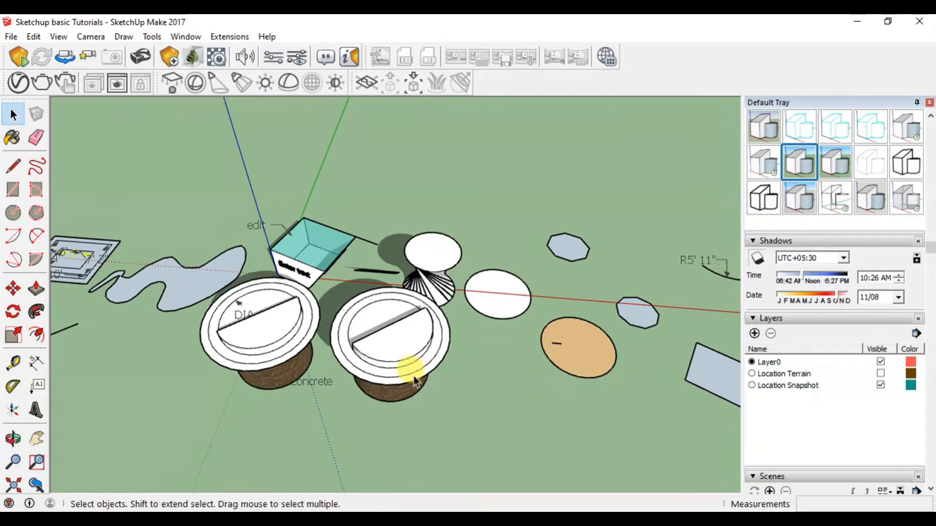
pyautogui.moveTo(802, 282)
pyautogui.mouseDown()
pyautogui.moveTo(851, 276)
pyautogui.moveTo(765, 276)
pyautogui.mouseUp()
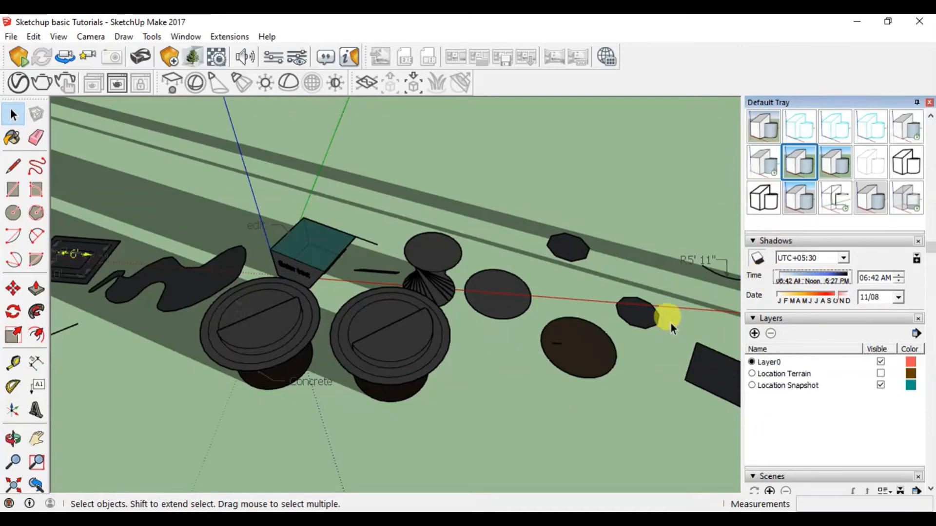
pyautogui.scroll(-2, 670, 323)
# Advance the shadow time through 11:42 AM and 04:10 PM, and settle on 04:04 PM.
pyautogui.moveTo(790, 280); pyautogui.dragTo(811, 276)
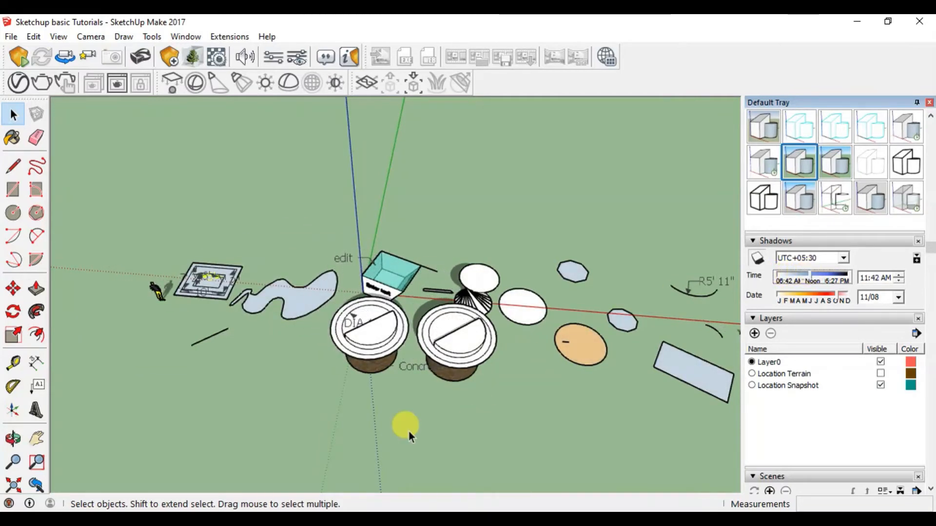
pyautogui.moveTo(811, 276); pyautogui.dragTo(840, 276)
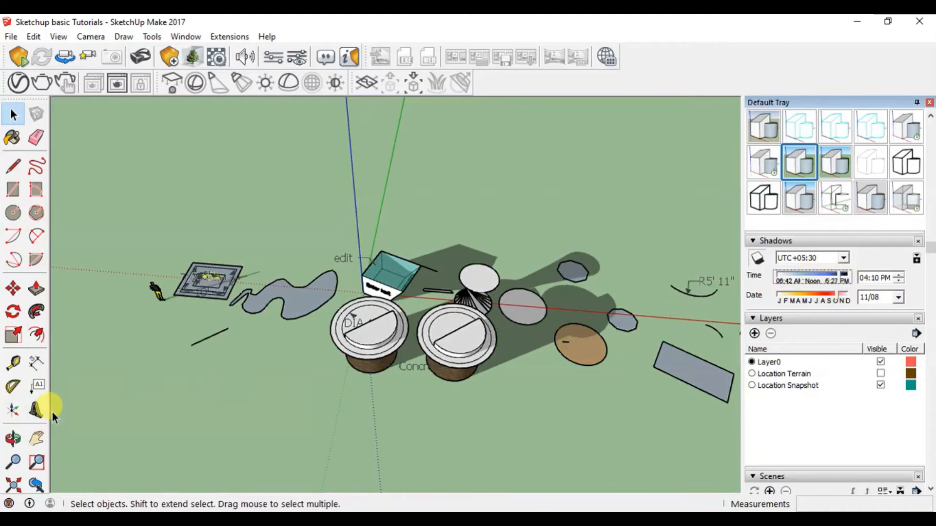
pyautogui.scroll(-2, 366, 363)
pyautogui.moveTo(370, 372); pyautogui.dragTo(419, 333, button='middle')
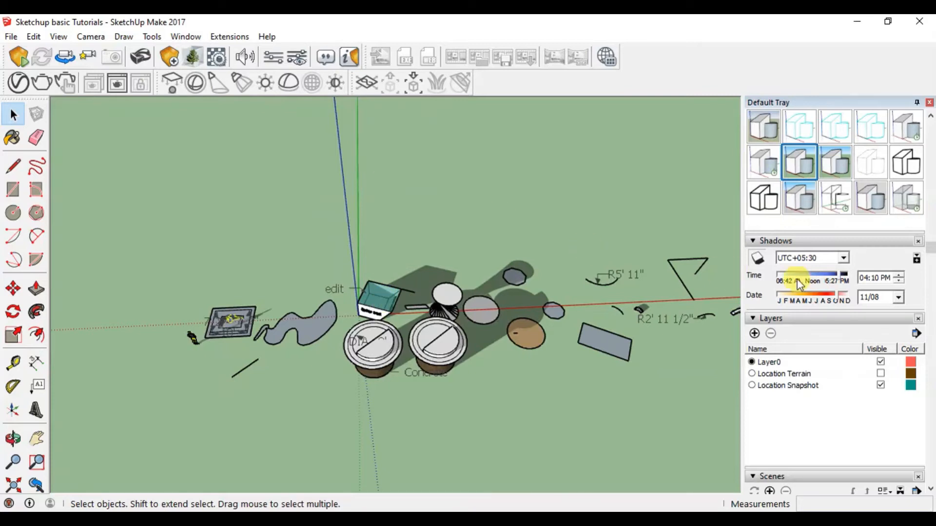
pyautogui.moveTo(840, 276)
pyautogui.mouseDown()
pyautogui.moveTo(793, 279)
pyautogui.moveTo(842, 278)
pyautogui.mouseUp()
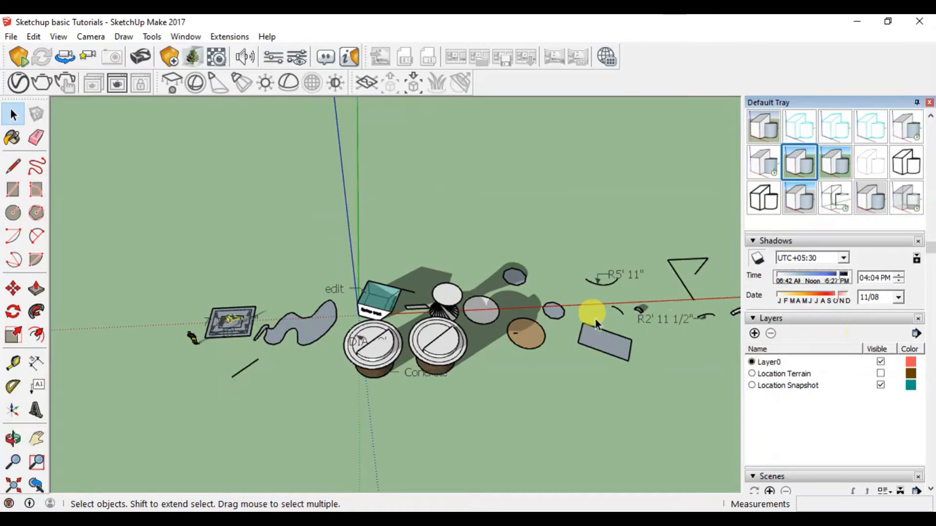
# Set the shadow date to 09/28.
pyautogui.scroll(3, 575, 332)
pyautogui.moveTo(831, 299)
pyautogui.mouseDown()
pyautogui.moveTo(791, 299)
pyautogui.moveTo(861, 298)
pyautogui.moveTo(887, 311)
pyautogui.moveTo(827, 299)
pyautogui.mouseUp()
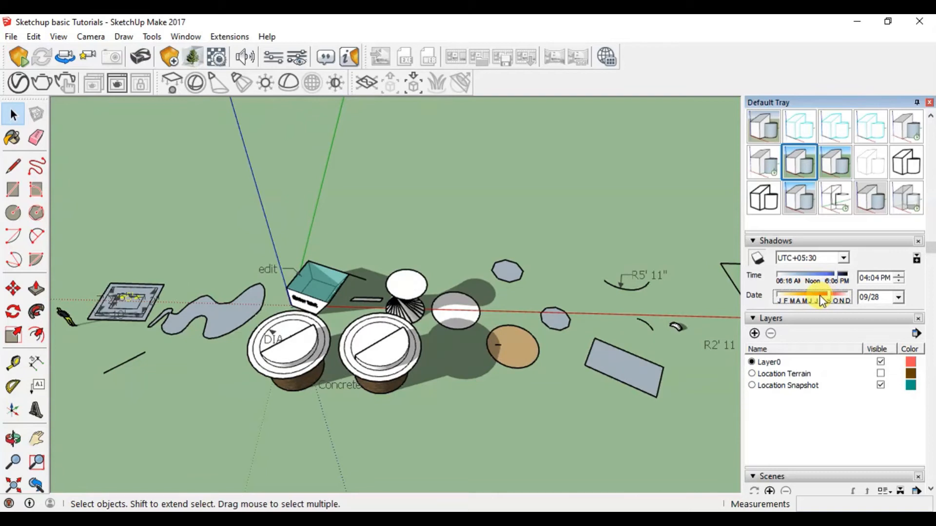
# Set the shadow date to 10/31, and switch the shadow display off and back on to compare the model.
pyautogui.moveTo(823, 301)
pyautogui.mouseDown()
pyautogui.moveTo(787, 299)
pyautogui.moveTo(837, 299)
pyautogui.mouseUp()
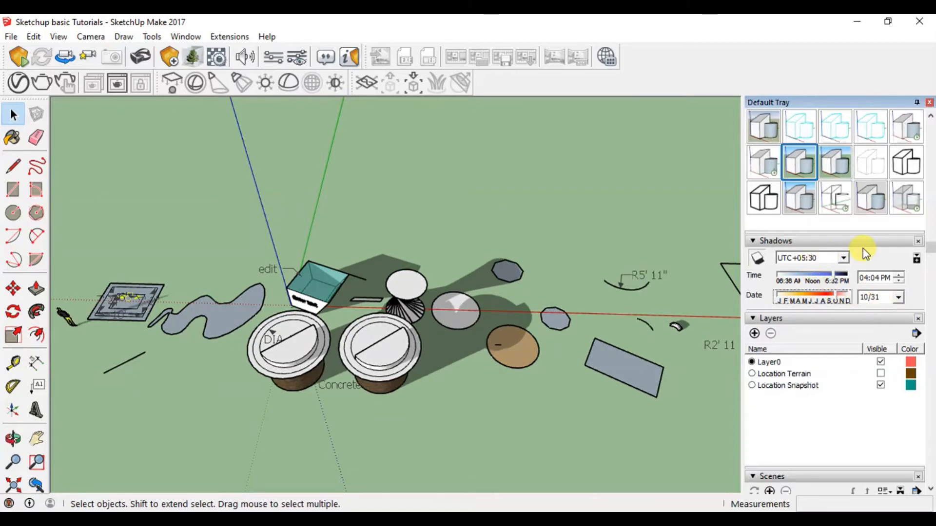
pyautogui.click(757, 258)
pyautogui.moveTo(487, 273); pyautogui.dragTo(370, 312, button='middle')
pyautogui.click(756, 259)
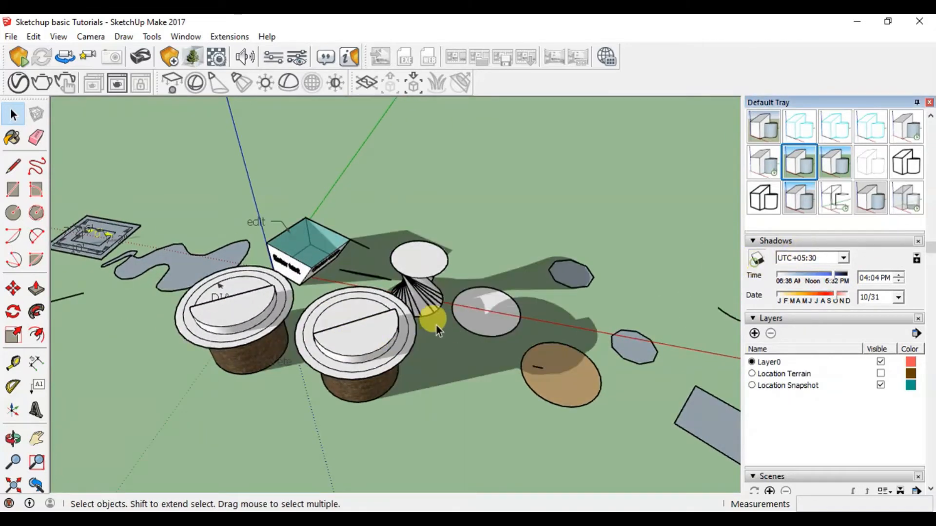
pyautogui.moveTo(387, 356); pyautogui.dragTo(517, 317, button='middle')
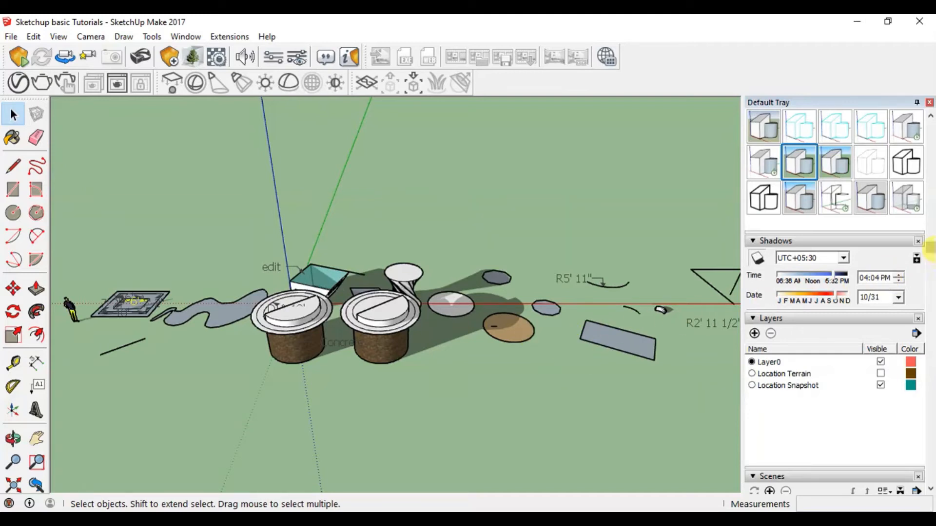
# Make Location Terrain the current layer and view the full extent of the satellite terrain.
pyautogui.scroll(-3, 930, 249)
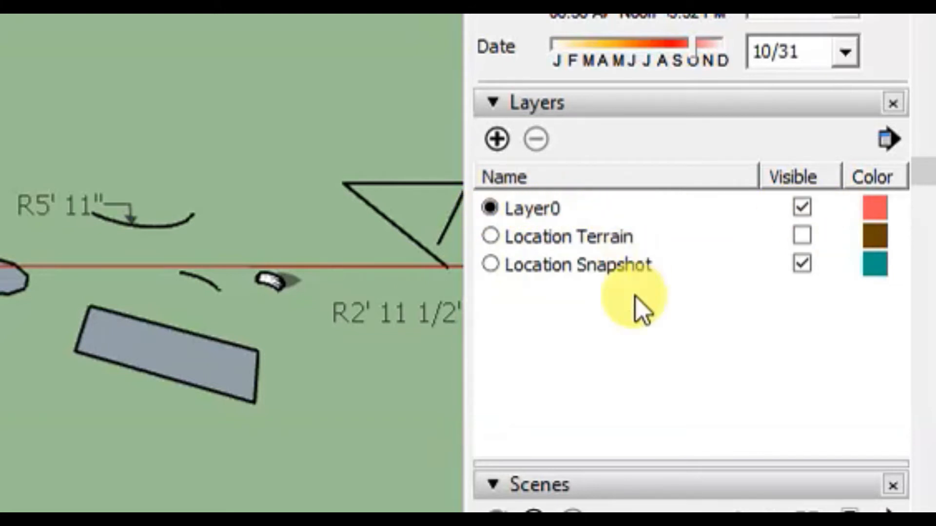
pyautogui.click(490, 236)
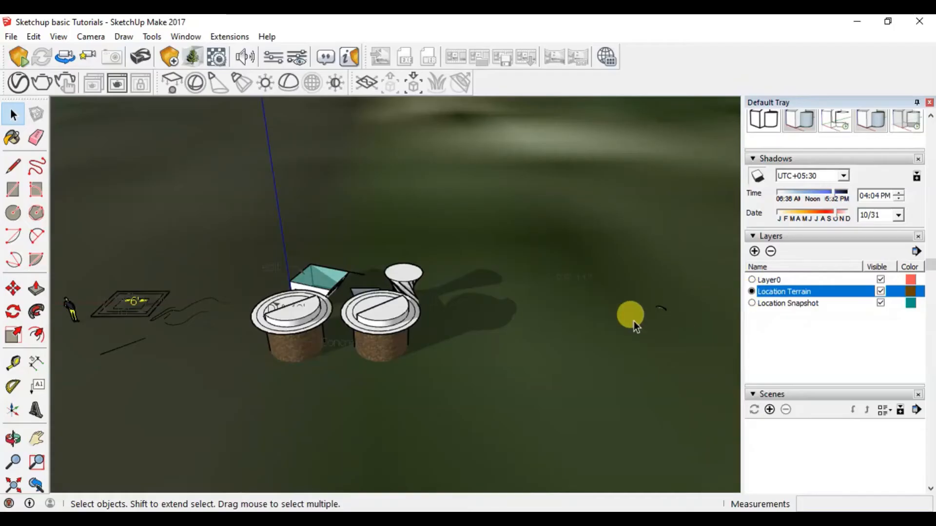
pyautogui.scroll(-9, 494, 335)
pyautogui.scroll(-10, 467, 327)
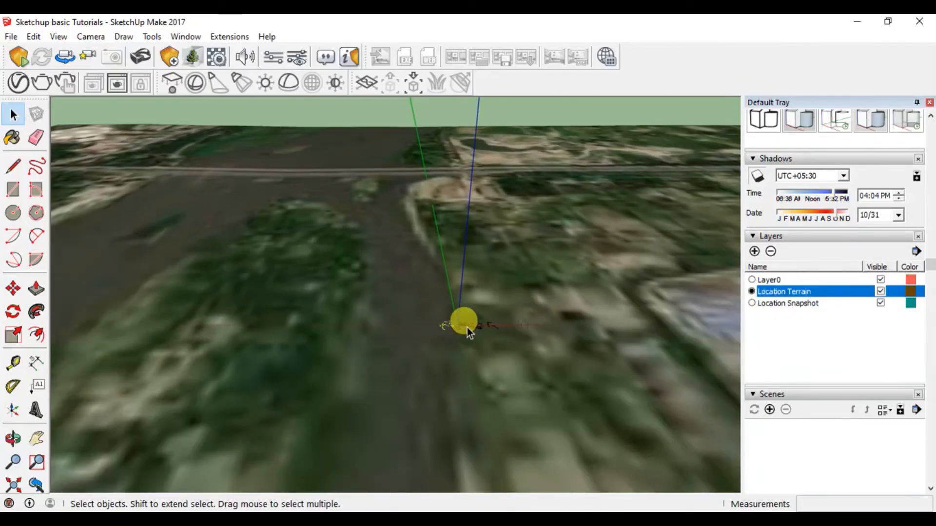
pyautogui.scroll(-3, 467, 327)
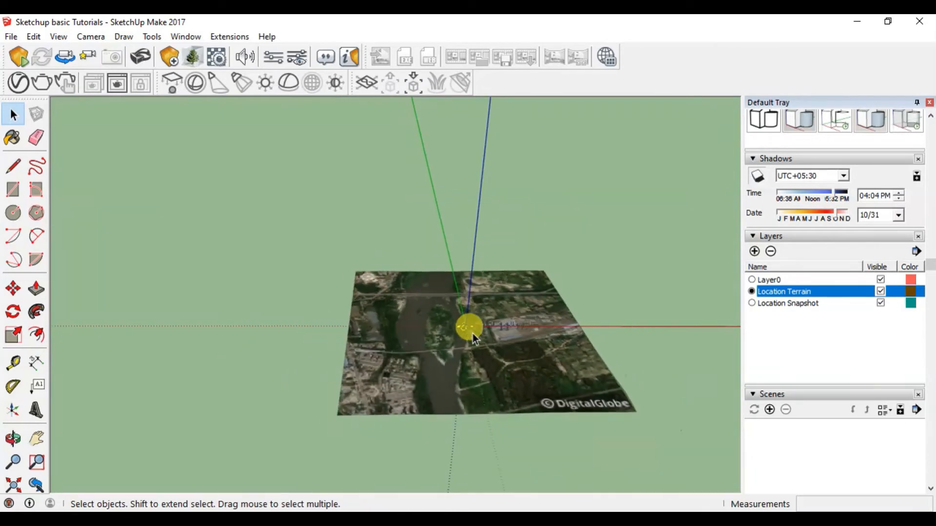
# Unlock the satellite terrain and delete it from the model.
pyautogui.click(555, 382)
pyautogui.rightClick(544, 383)
pyautogui.click(601, 215)
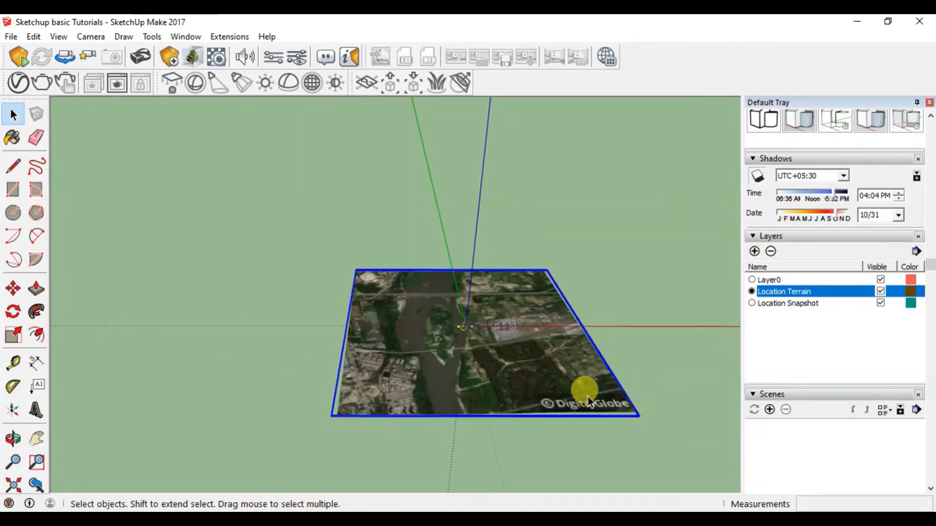
pyautogui.press('Delete')
pyautogui.moveTo(538, 366)
pyautogui.mouseDown(button='middle')
pyautogui.moveTo(371, 278)
pyautogui.moveTo(433, 292)
pyautogui.moveTo(440, 312)
pyautogui.moveTo(363, 310)
pyautogui.mouseUp(button='middle')
pyautogui.scroll(-2, 382, 313)
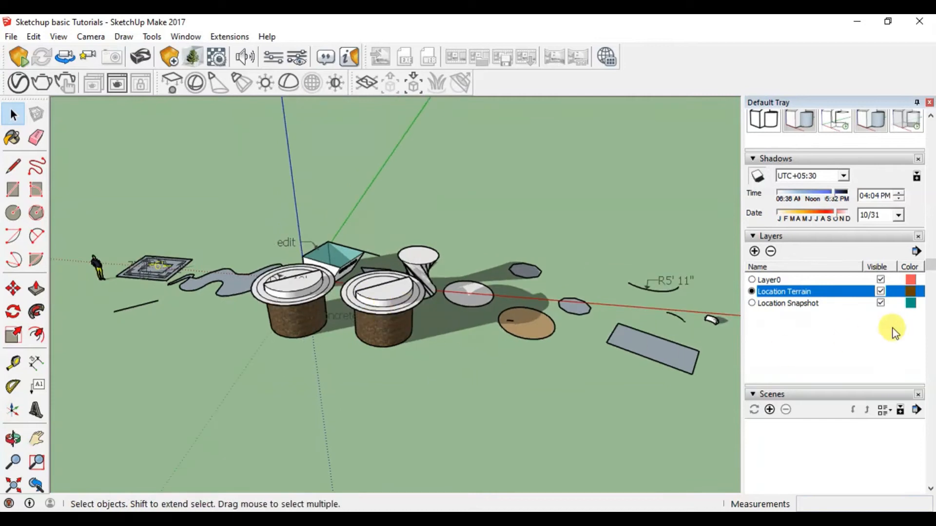
# Make Location Snapshot the current layer and draw a closed four-sided line outline on the ground in front of the two brick cylinders.
pyautogui.click(752, 304)
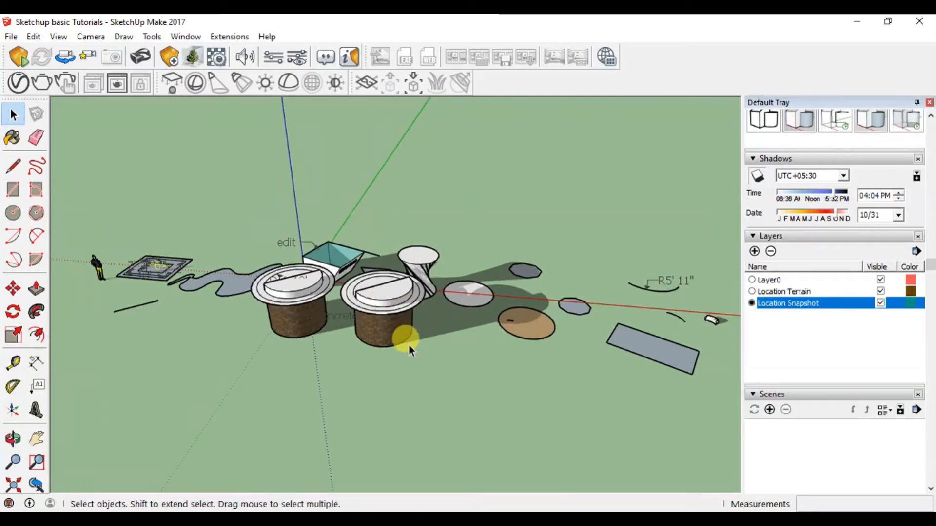
pyautogui.scroll(-3, 407, 341)
pyautogui.press('l')
pyautogui.click(408, 402)
pyautogui.click(507, 444)
pyautogui.click(407, 469)
pyautogui.click(380, 399)
pyautogui.click(408, 402)
pyautogui.press('space')
# Try to hide the Location Snapshot layer while it is the current layer.
pyautogui.click(445, 416)
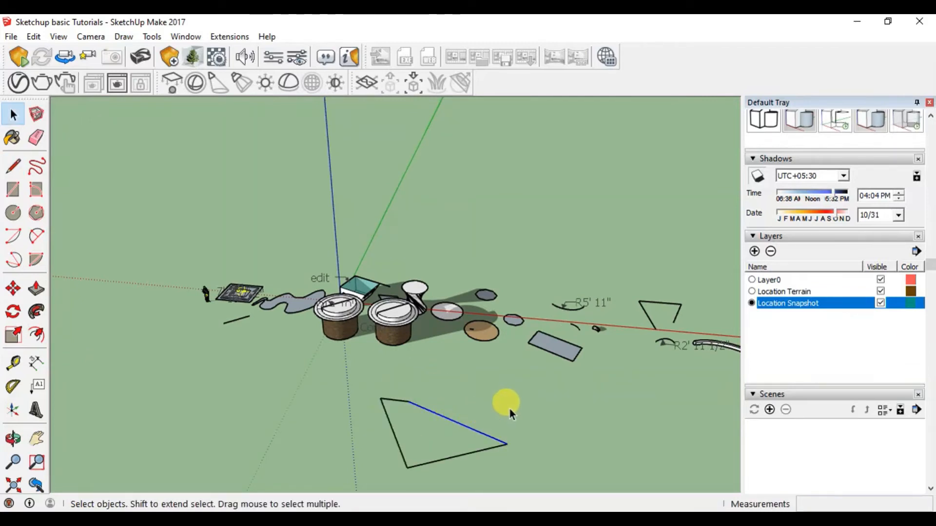
pyautogui.click(880, 303)
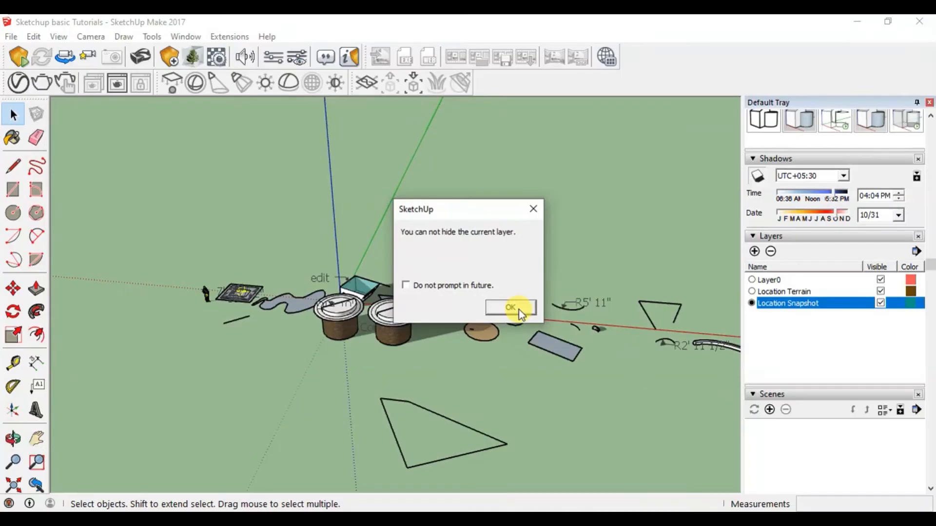
pyautogui.click(511, 307)
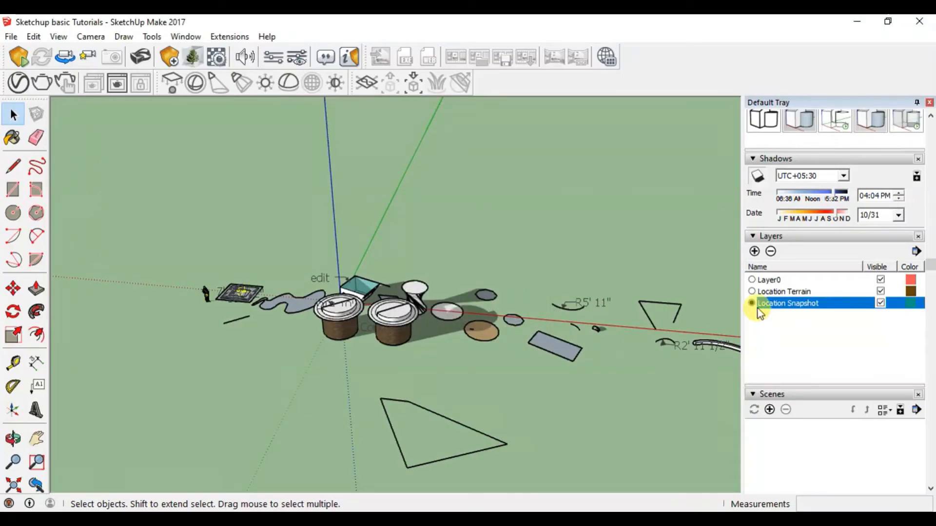
# Make Layer0 the current layer, and toggle the visibility of Location Snapshot and Location Terrain off and back on.
pyautogui.click(751, 280)
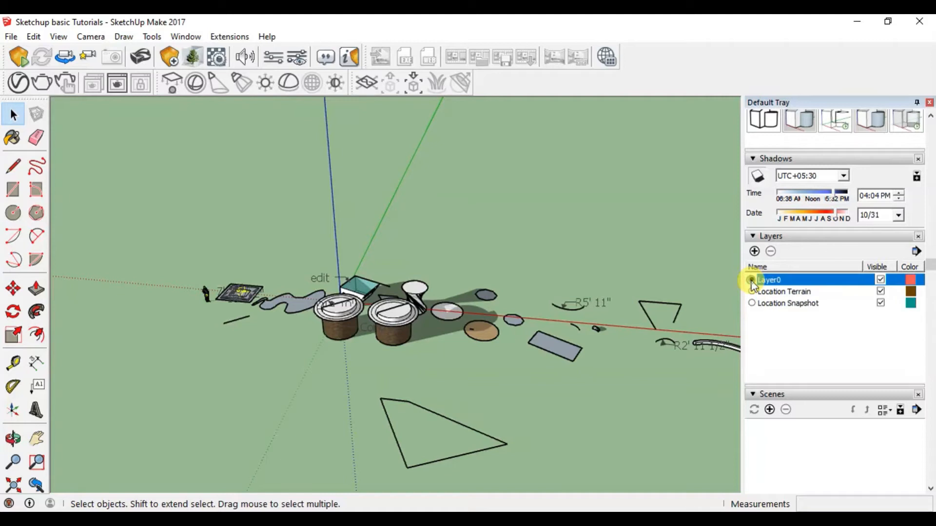
pyautogui.click(880, 303)
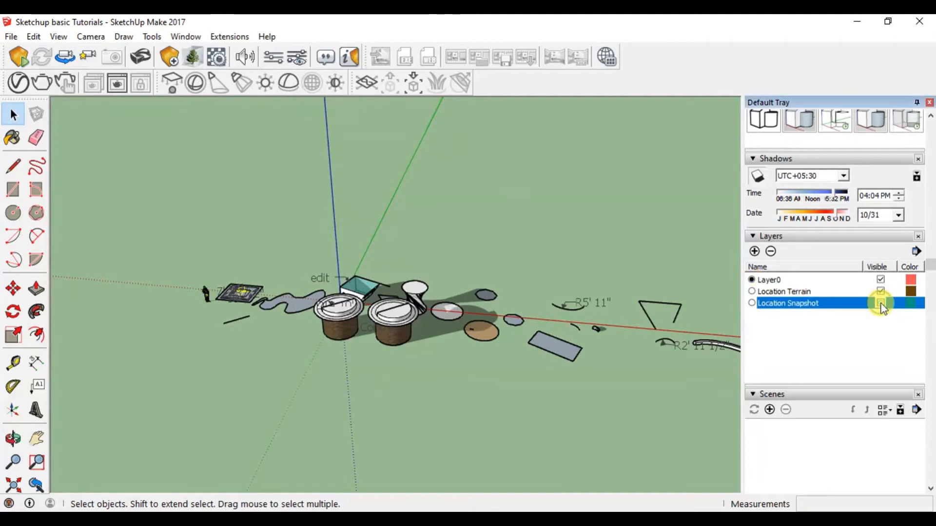
pyautogui.click(880, 291)
pyautogui.click(880, 303)
pyautogui.click(880, 292)
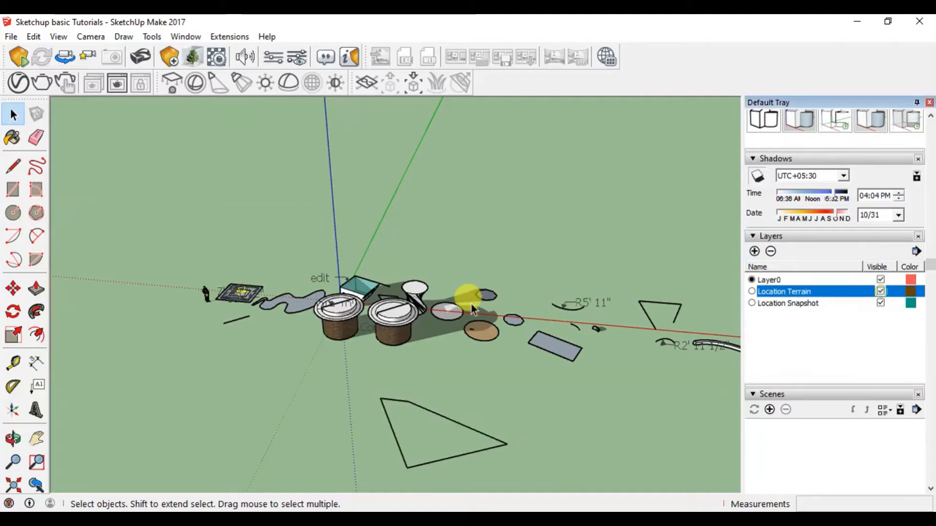
# Assign the brick cylinder component nearest the twisted column to the Location Snapshot layer.
pyautogui.click(400, 330)
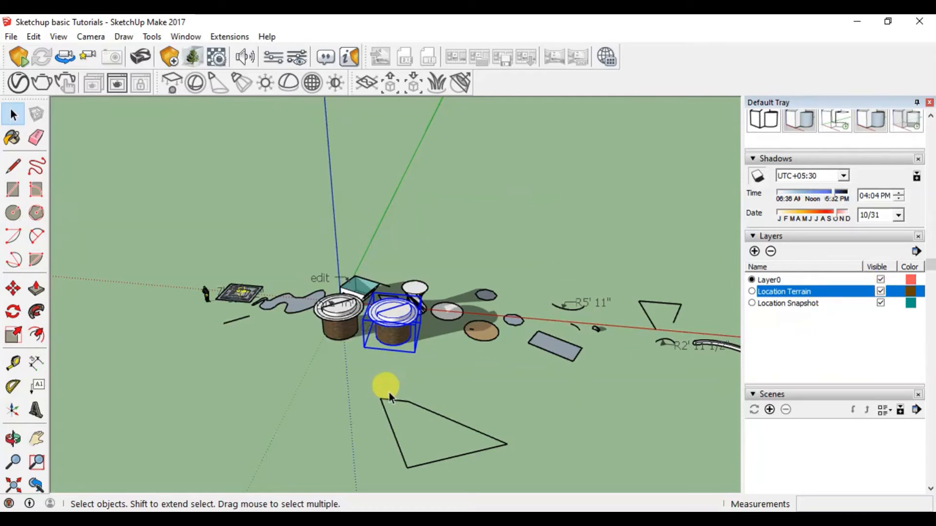
pyautogui.scroll(10, 930, 250)
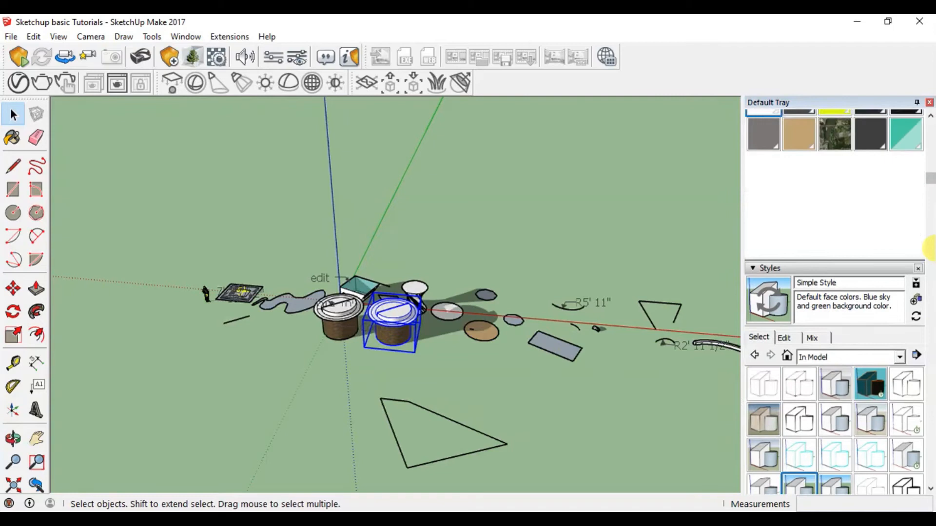
pyautogui.click(859, 150)
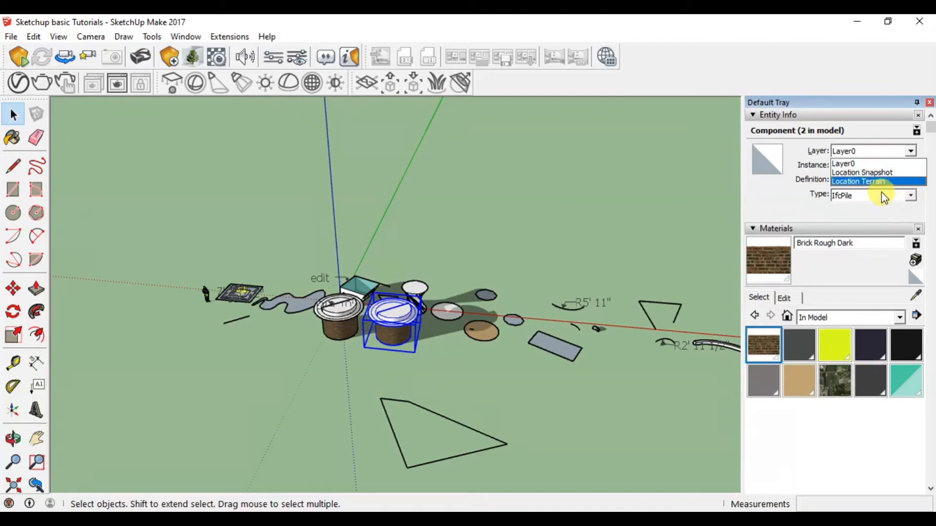
pyautogui.click(873, 179)
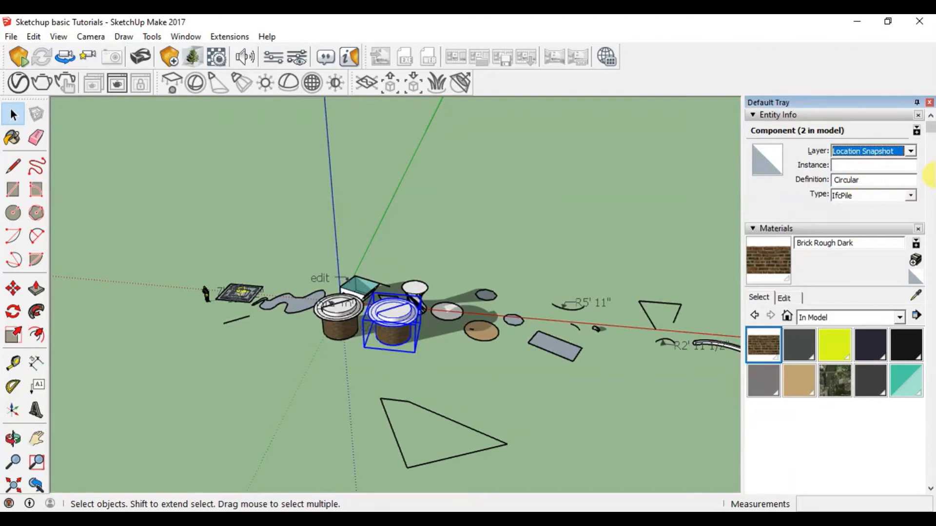
pyautogui.scroll(-10, 925, 194)
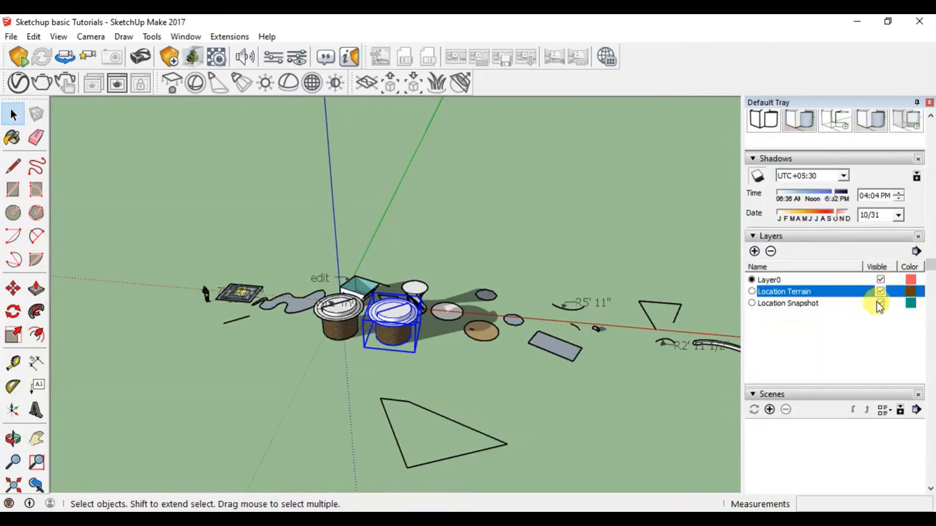
# Hide the Location Snapshot layer to check which objects belong to it, and show it again.
pyautogui.click(880, 304)
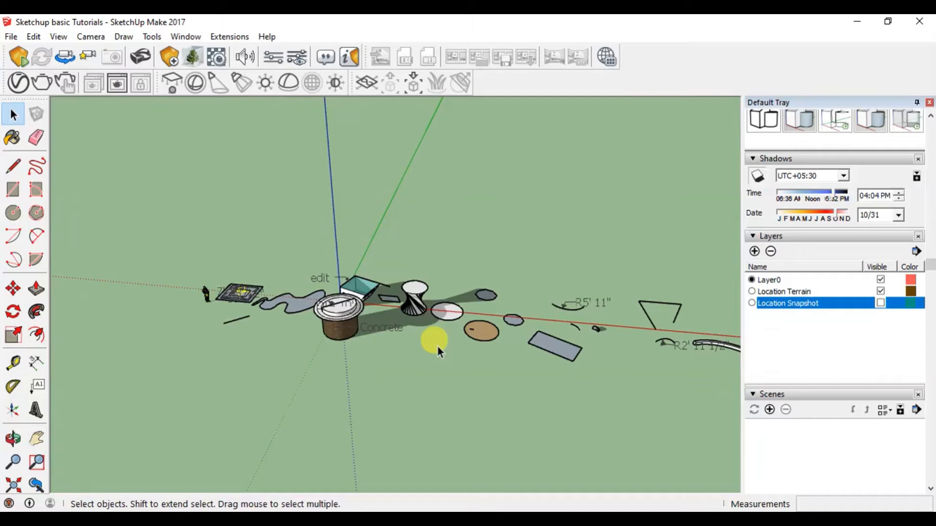
pyautogui.click(881, 303)
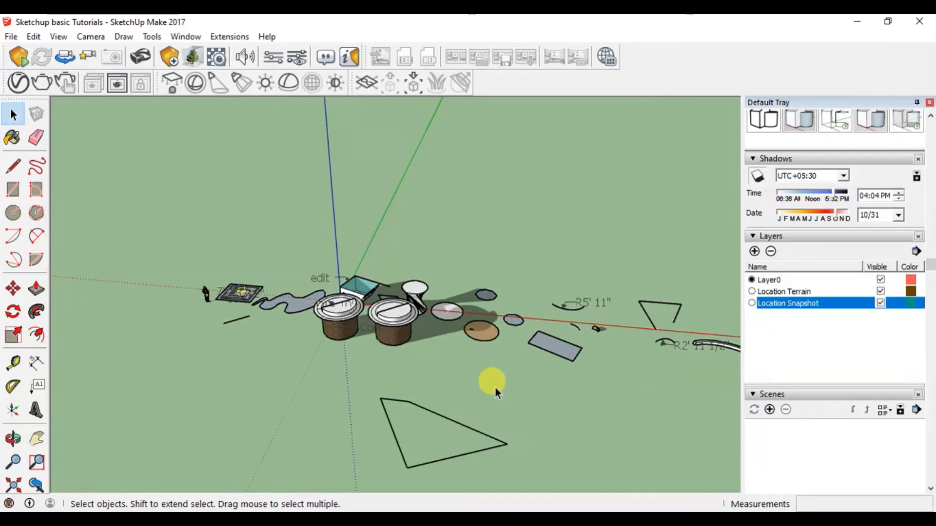
pyautogui.moveTo(495, 388); pyautogui.dragTo(501, 426, button='middle')
pyautogui.press('space')
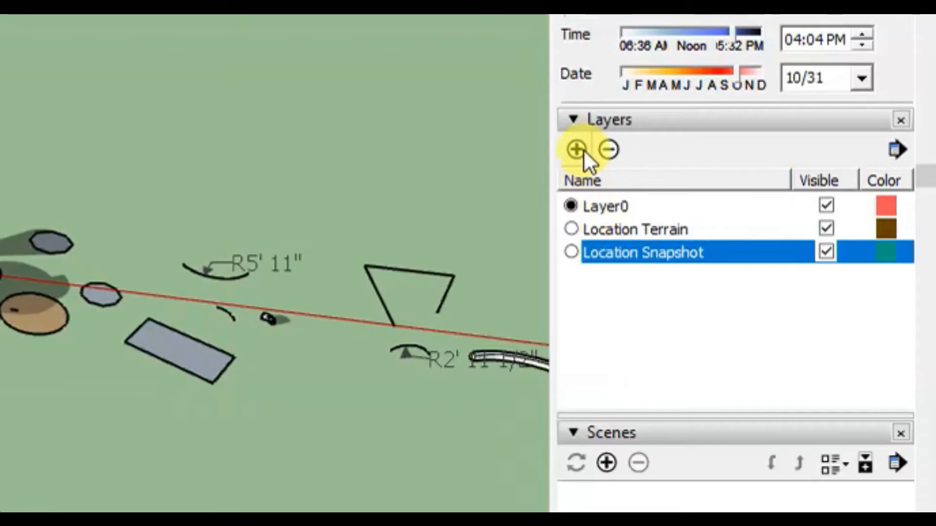
# Add a layer named "new layer".
pyautogui.click(584, 151)
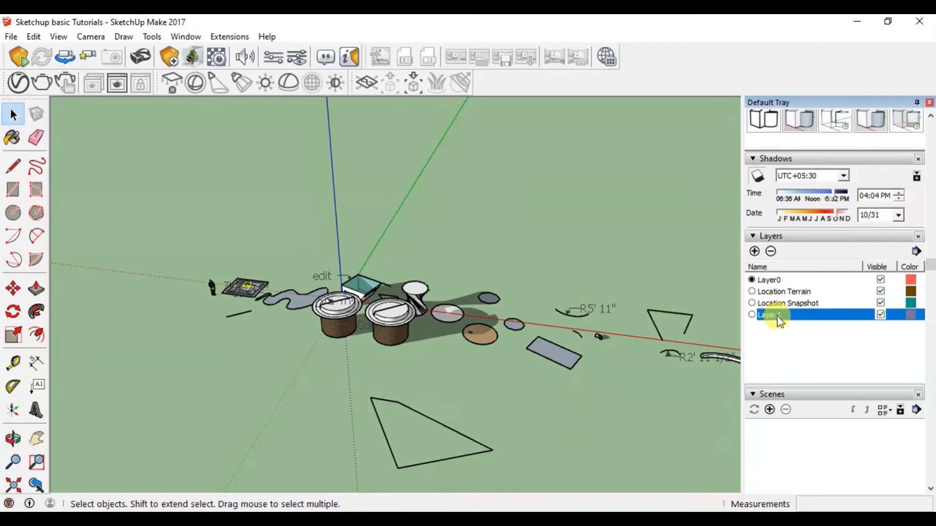
pyautogui.write('n')
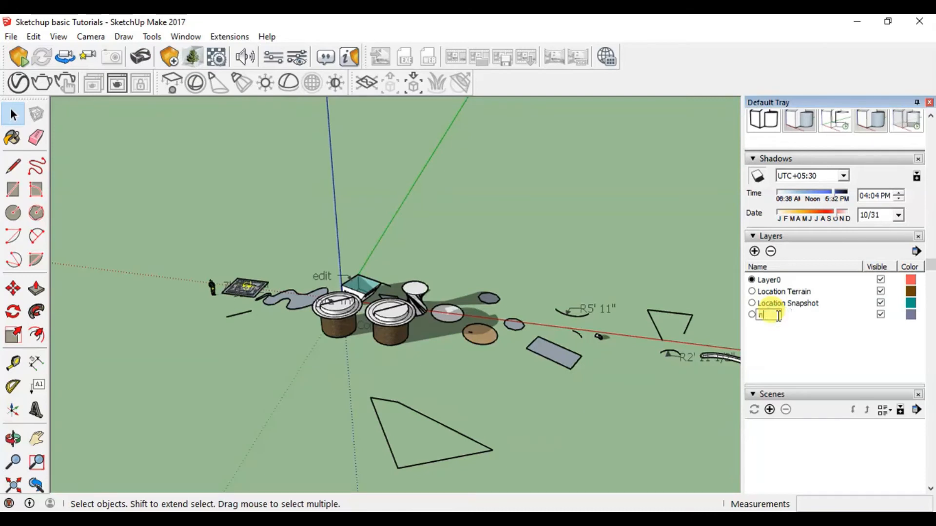
pyautogui.write('ew layer')
pyautogui.press('Return')
pyautogui.scroll(2, 466, 452)
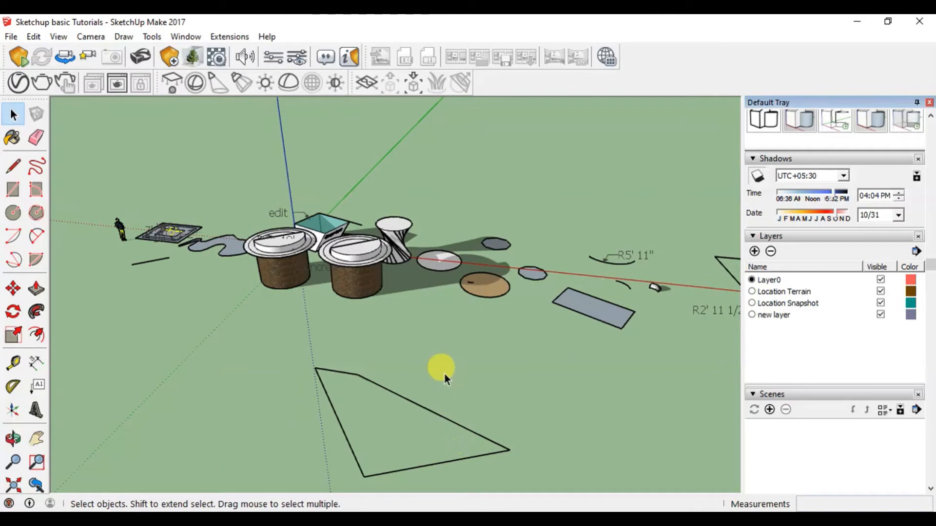
pyautogui.scroll(-2, 383, 312)
pyautogui.moveTo(399, 332); pyautogui.dragTo(429, 364, button='middle')
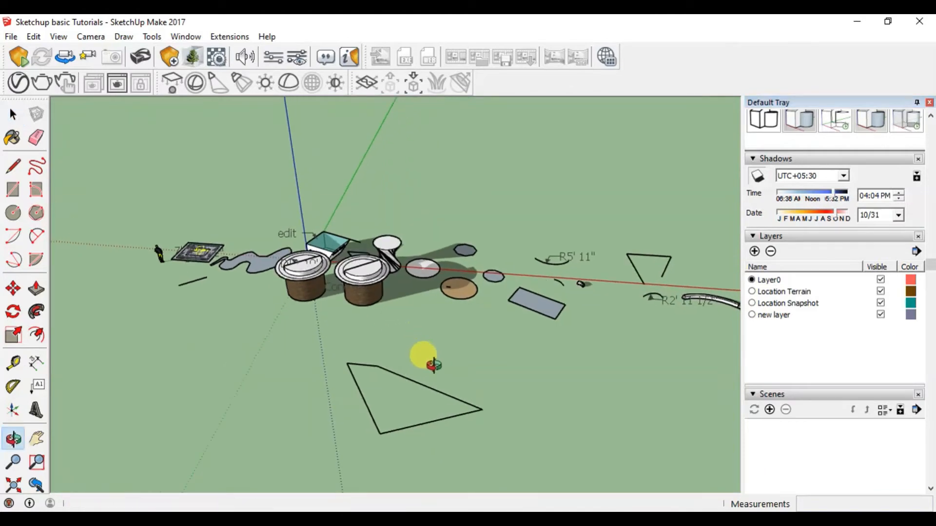
# Draw a ground rectangle about 51' 6" by 8' 9 1/2" beside the four-sided outline.
pyautogui.press('l')
pyautogui.scroll(-2, 314, 318)
pyautogui.press('r')
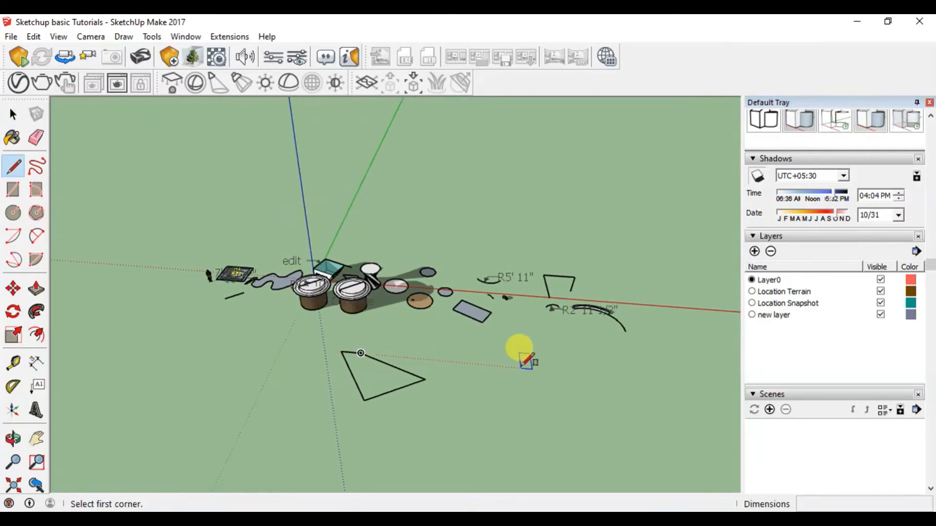
pyautogui.click(360, 353)
pyautogui.press('Escape')
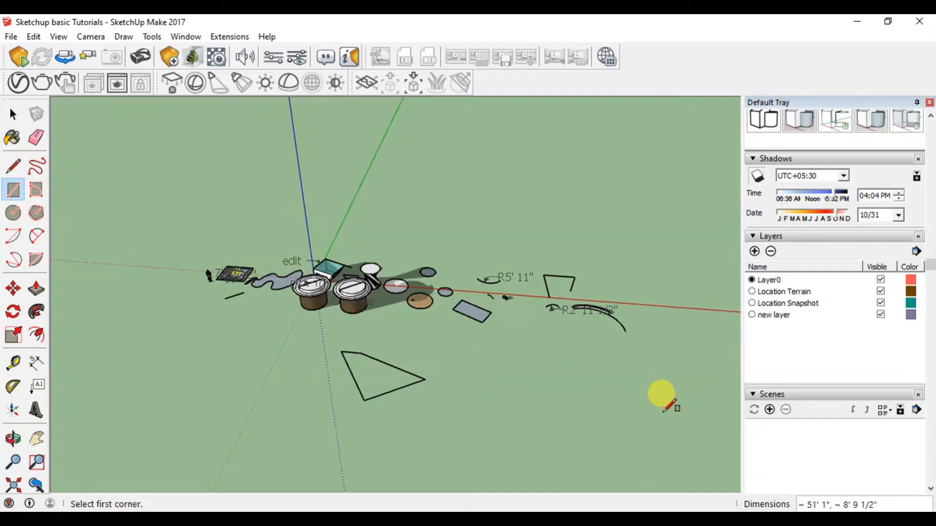
pyautogui.scroll(1, 692, 399)
pyautogui.click(474, 360)
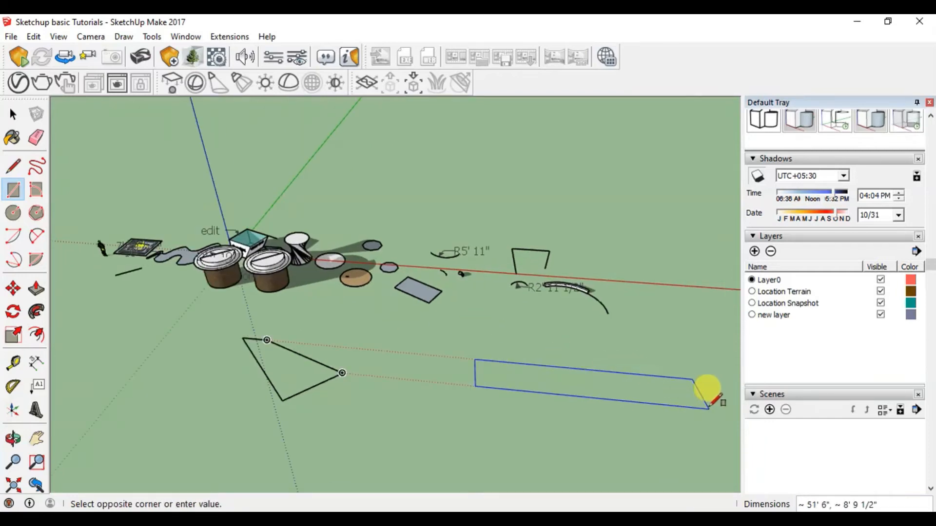
pyautogui.click(709, 408)
pyautogui.press('space')
# Push/Pull the long rectangle upward into a tall wall-like block.
pyautogui.click(656, 388)
pyautogui.press('p')
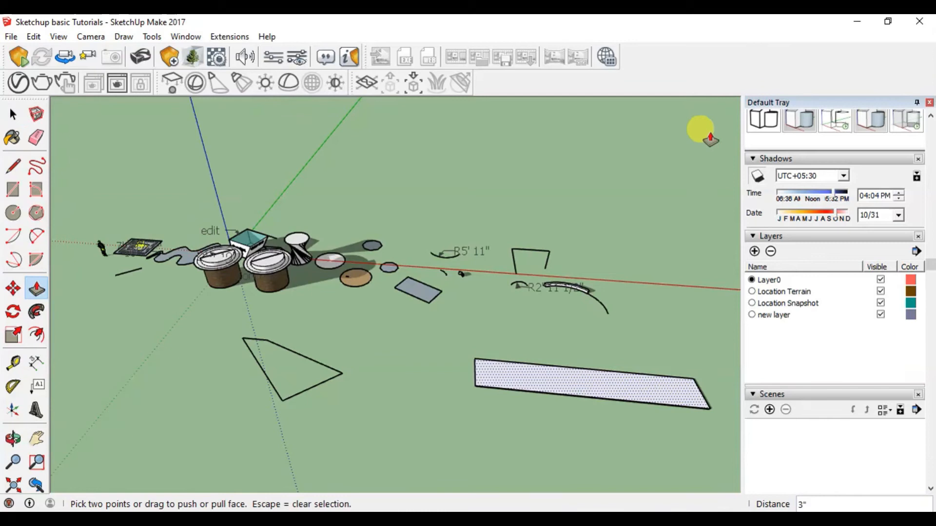
pyautogui.click(621, 386)
pyautogui.click(632, 137)
pyautogui.press('space')
pyautogui.scroll(-3, 407, 298)
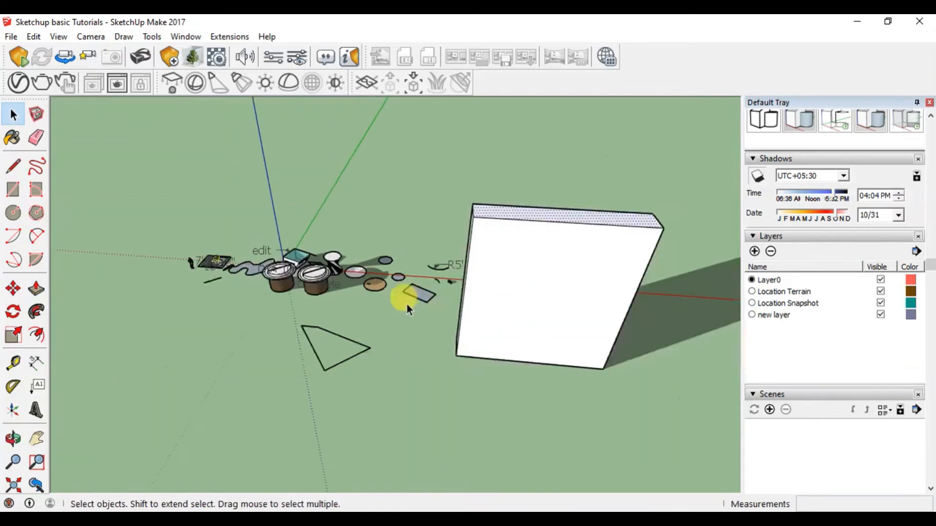
# Make the whole tall block a group.
pyautogui.scroll(2, 541, 337)
pyautogui.moveTo(540, 338); pyautogui.dragTo(539, 258, button='middle')
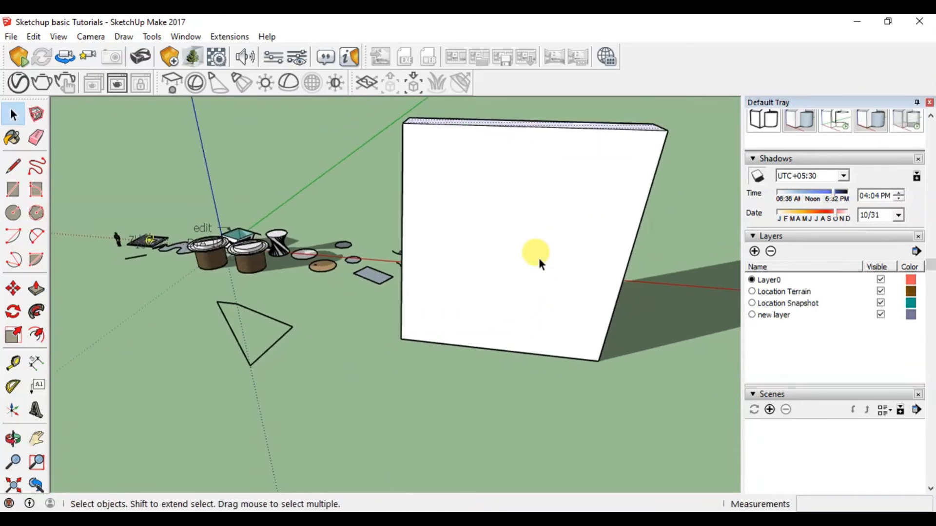
pyautogui.click(564, 224)
pyautogui.rightClick(564, 223)
pyautogui.click(622, 341)
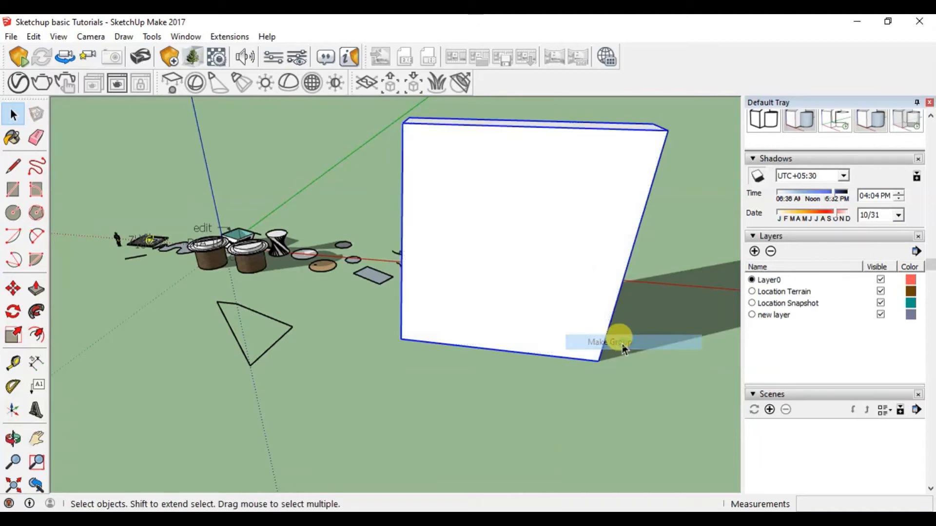
# Assign the selected wall-like block group to the layer "new layer".
pyautogui.scroll(2, 624, 168)
pyautogui.scroll(10, 931, 202)
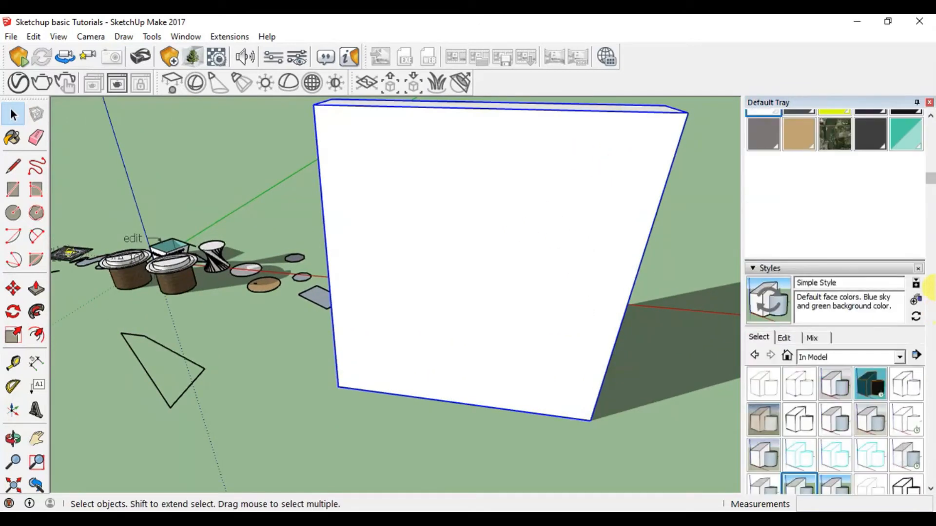
pyautogui.click(863, 152)
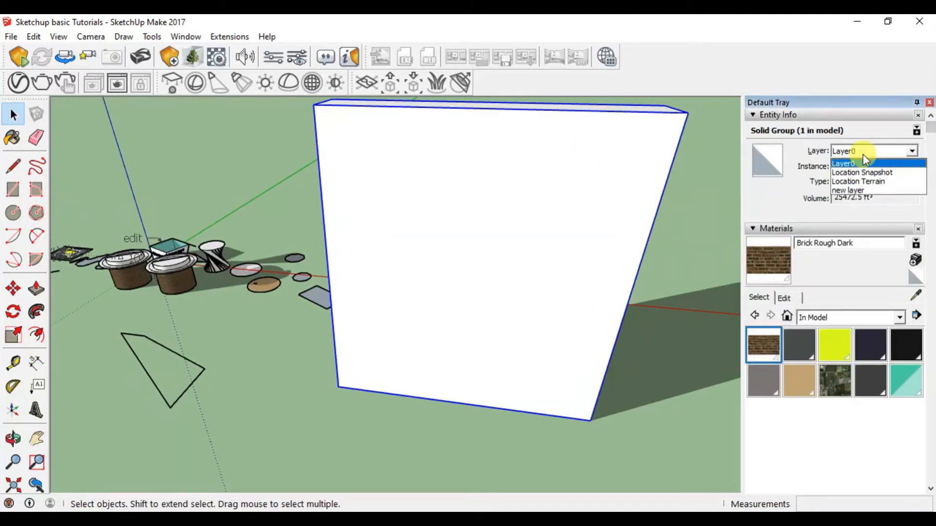
pyautogui.click(859, 190)
# Hide the layer "new layer" and make it visible again.
pyautogui.scroll(-10, 859, 195)
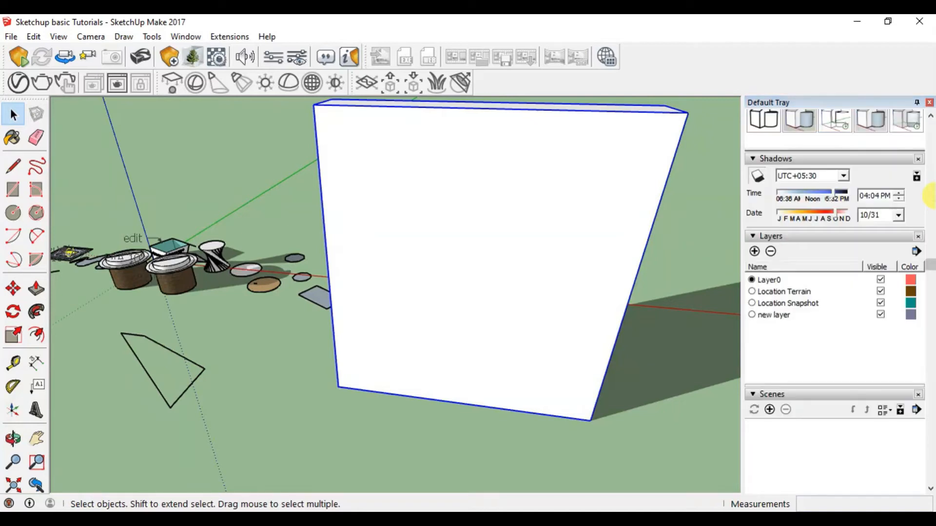
pyautogui.click(880, 315)
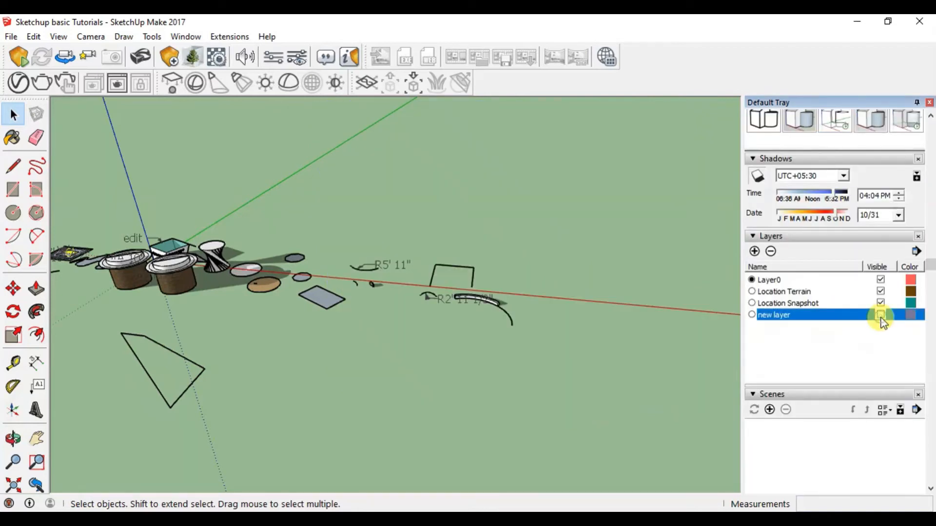
pyautogui.scroll(-2, 476, 381)
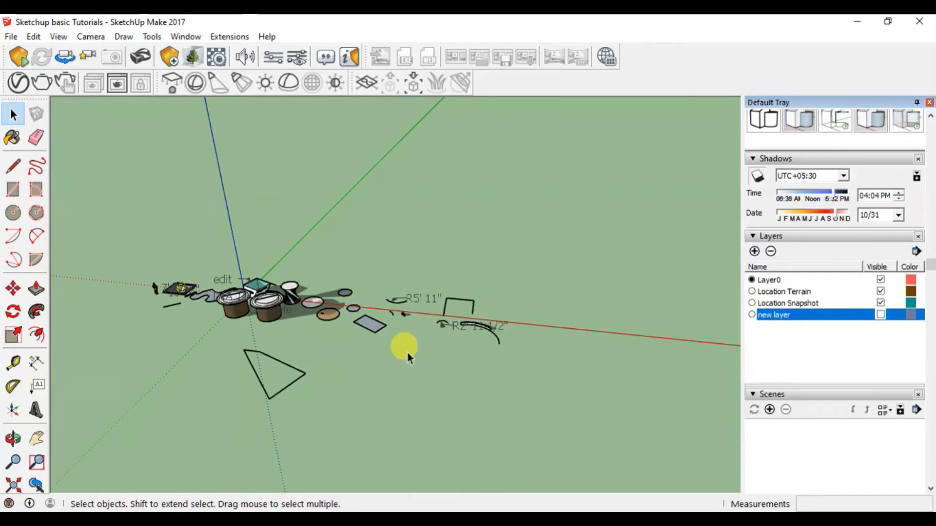
pyautogui.click(880, 315)
pyautogui.moveTo(610, 349); pyautogui.dragTo(487, 349, button='middle')
pyautogui.moveTo(486, 348); pyautogui.dragTo(443, 347)
pyautogui.press('space')
pyautogui.click(510, 321)
pyautogui.doubleClick(510, 321)
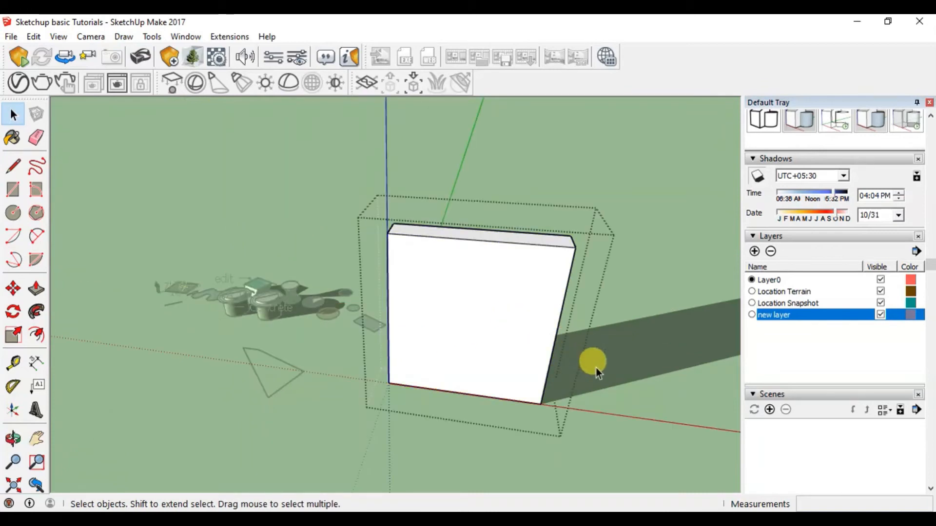
pyautogui.click(632, 343)
# Open the wall-like block group for editing, select its large front face and inspect the face's layer in Entity Info.
pyautogui.click(547, 322)
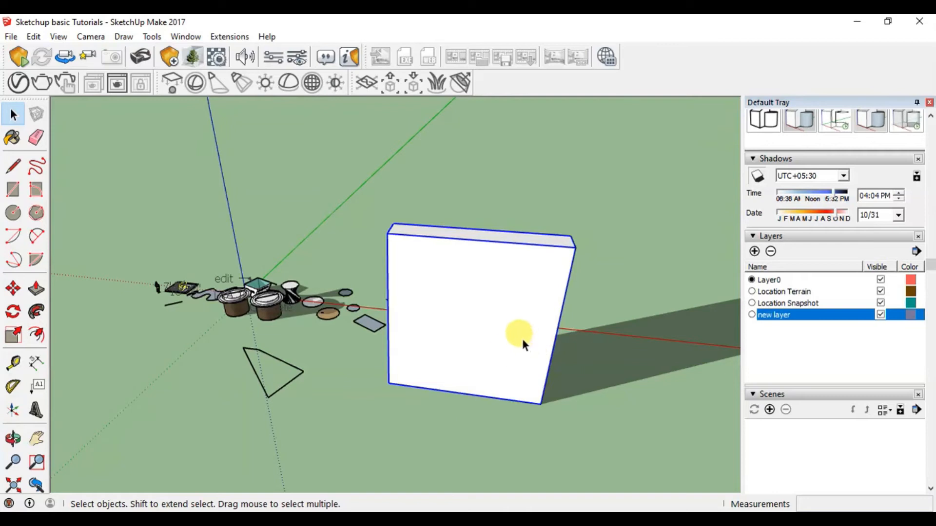
pyautogui.doubleClick(536, 340)
pyautogui.click(527, 311)
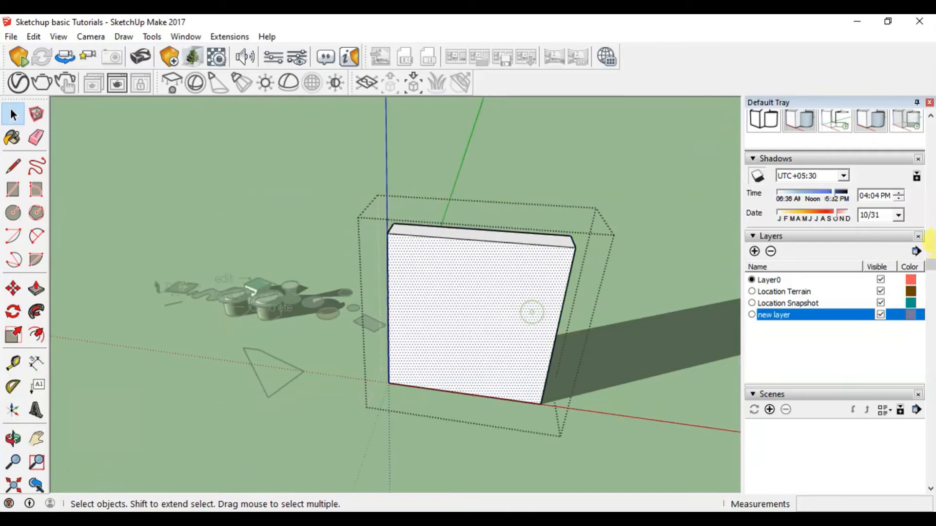
pyautogui.scroll(5, 930, 233)
pyautogui.scroll(6, 929, 235)
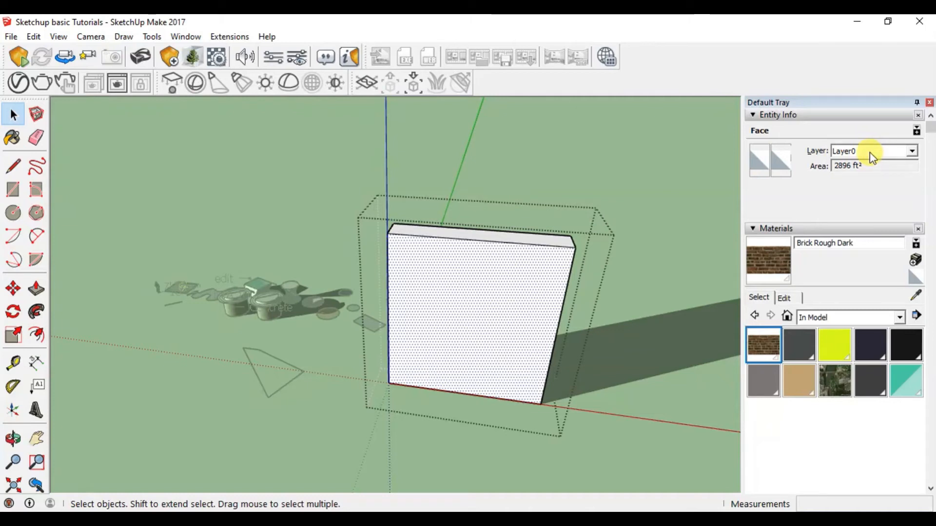
# Leave the white box group's editing mode and deselect the group.
pyautogui.click(632, 391)
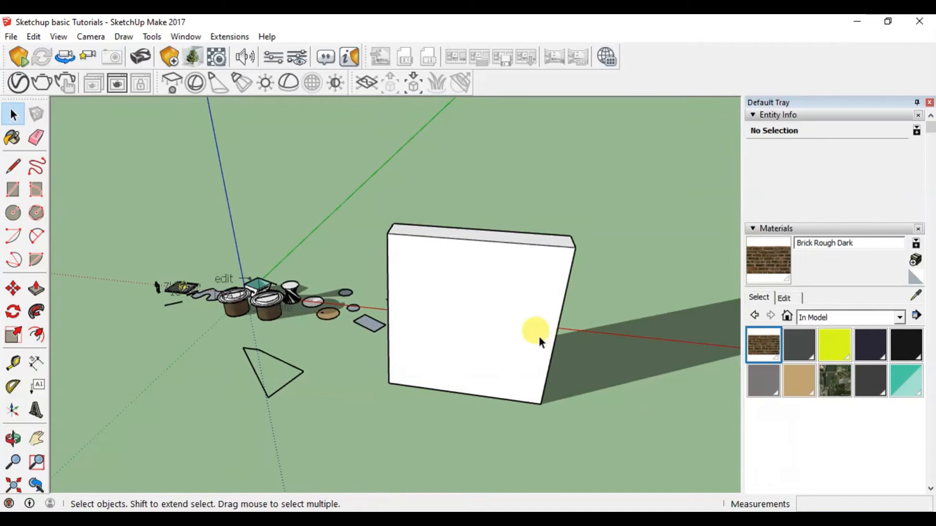
pyautogui.click(506, 318)
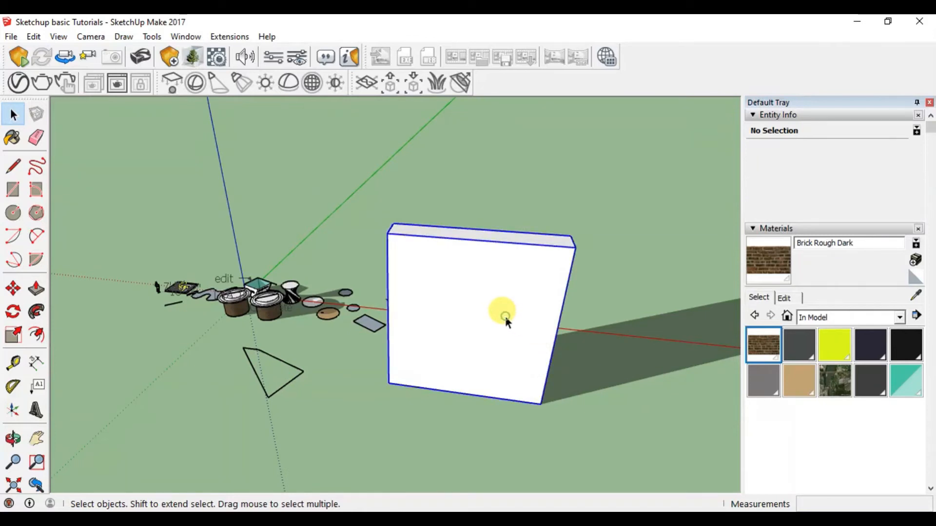
pyautogui.scroll(-10, 931, 256)
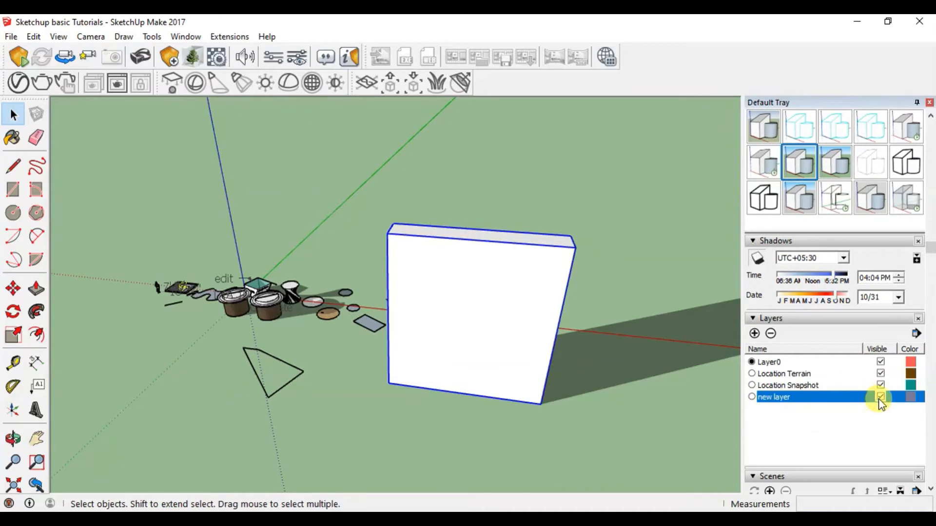
pyautogui.click(610, 379)
pyautogui.scroll(3, 276, 332)
pyautogui.scroll(-2, 326, 337)
pyautogui.moveTo(489, 353); pyautogui.dragTo(495, 349, button='middle')
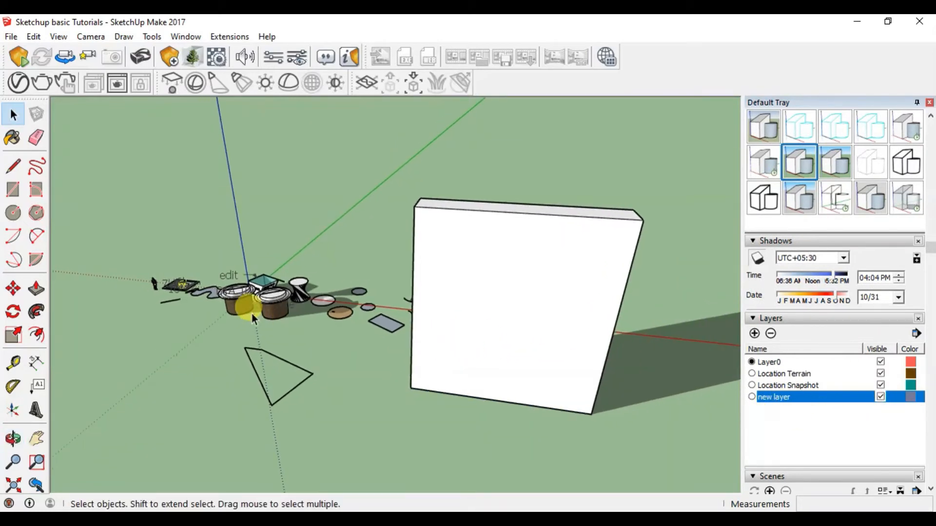
# Select the two round lidded components together and look up the layers they can be assigned to.
pyautogui.scroll(5, 258, 312)
pyautogui.click(335, 329)
pyautogui.keyDown('shift'); pyautogui.click(255, 328); pyautogui.keyUp('shift')
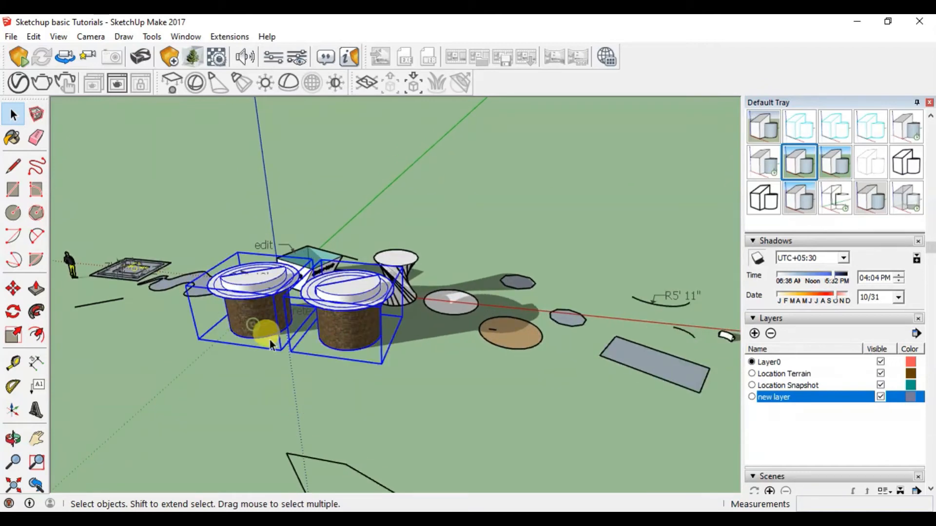
pyautogui.scroll(10, 877, 292)
pyautogui.click(847, 151)
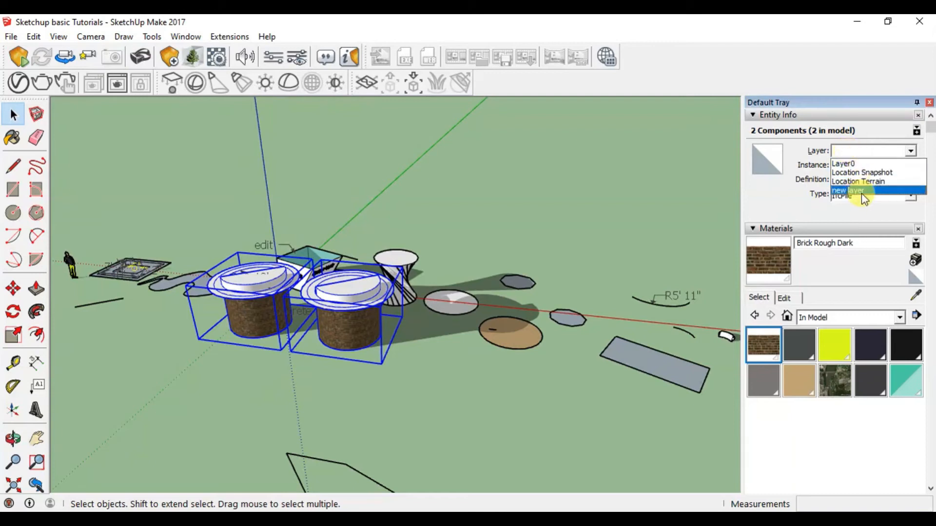
pyautogui.click(848, 190)
# Add a layer named "new layer 2" to the model.
pyautogui.scroll(-10, 926, 214)
pyautogui.scroll(3, 932, 215)
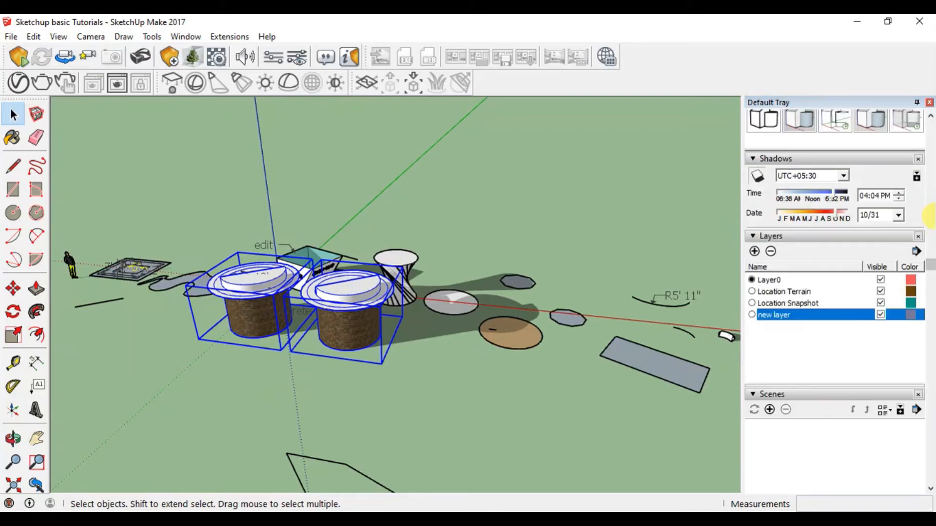
pyautogui.click(752, 253)
pyautogui.write('n')
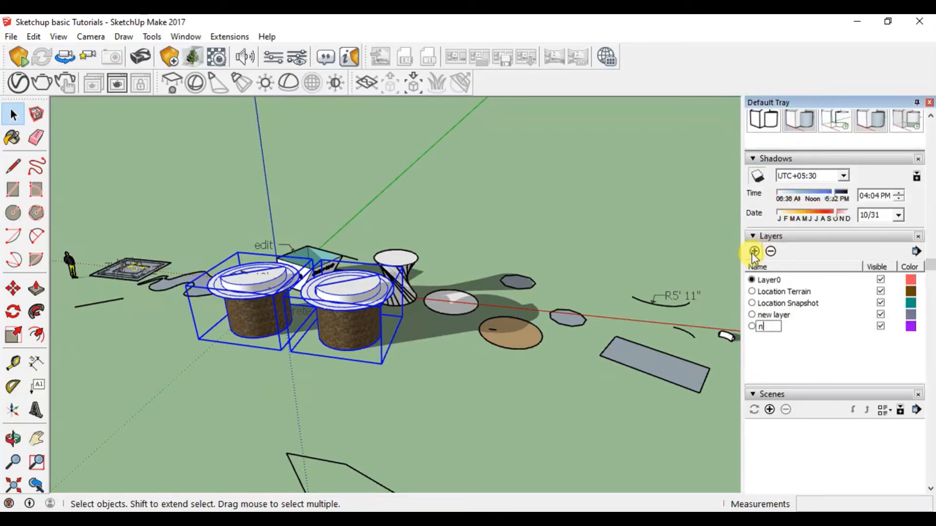
pyautogui.write('ew layer 2')
pyautogui.press('Return')
# Assign the two selected round components to the layer "new layer 2" and deselect them.
pyautogui.scroll(10, 927, 328)
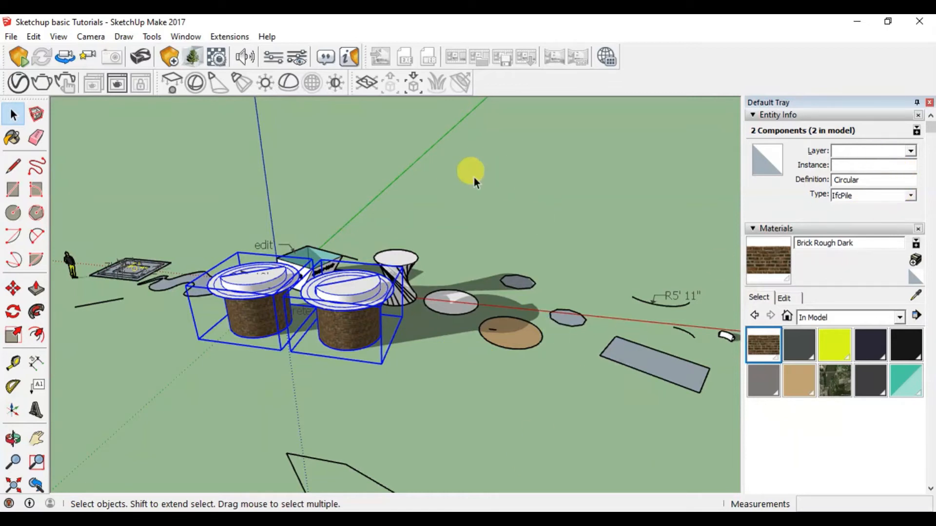
pyautogui.click(909, 151)
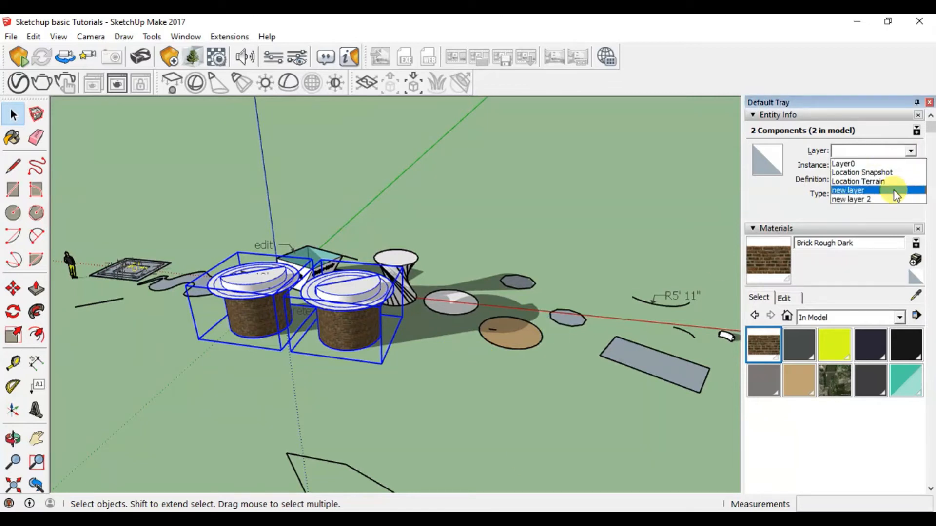
pyautogui.click(860, 200)
pyautogui.scroll(-4, 334, 280)
pyautogui.click(414, 343)
# Delete the Location Snapshot layer with the Delete contents option, and undo the deletion.
pyautogui.scroll(-5, 931, 306)
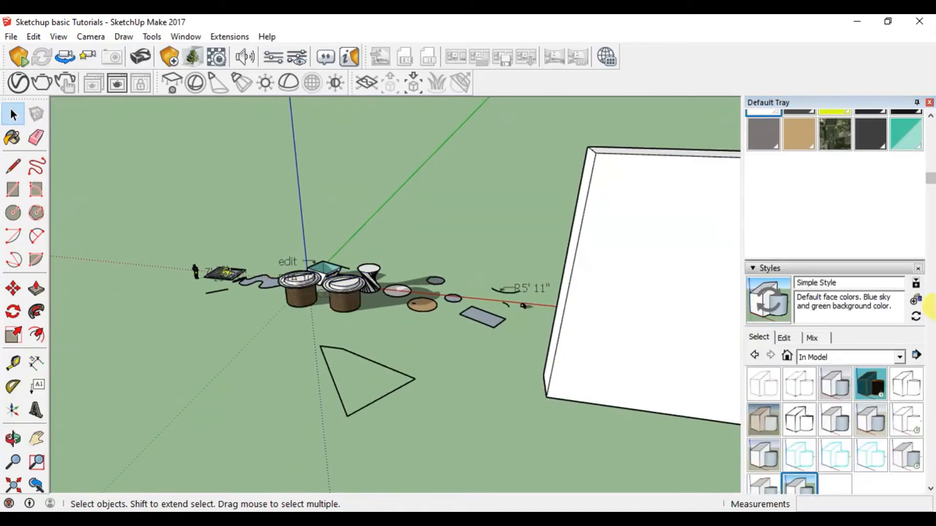
pyautogui.scroll(-5, 931, 306)
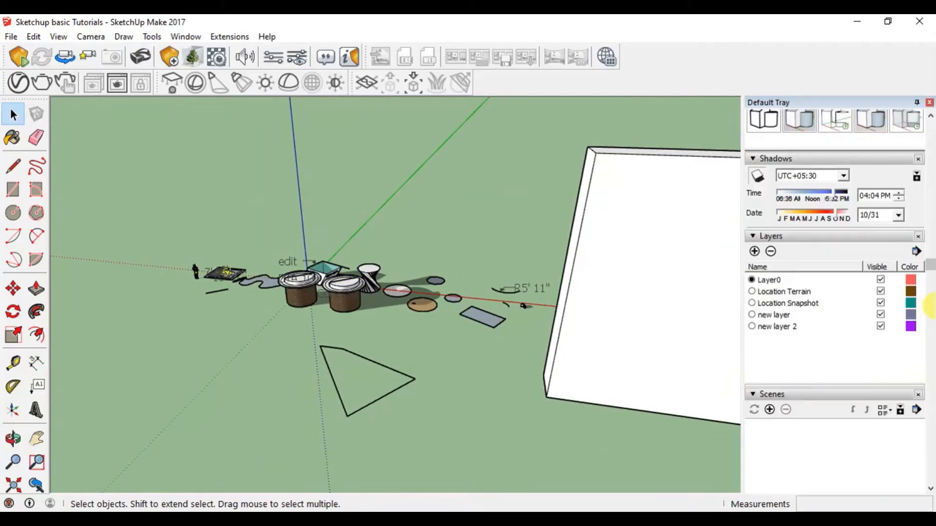
pyautogui.click(799, 304)
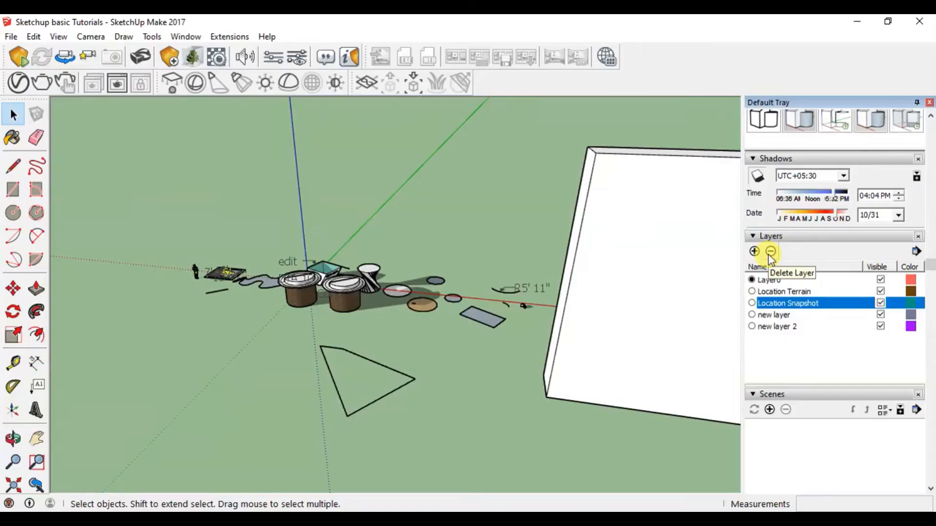
pyautogui.click(626, 156)
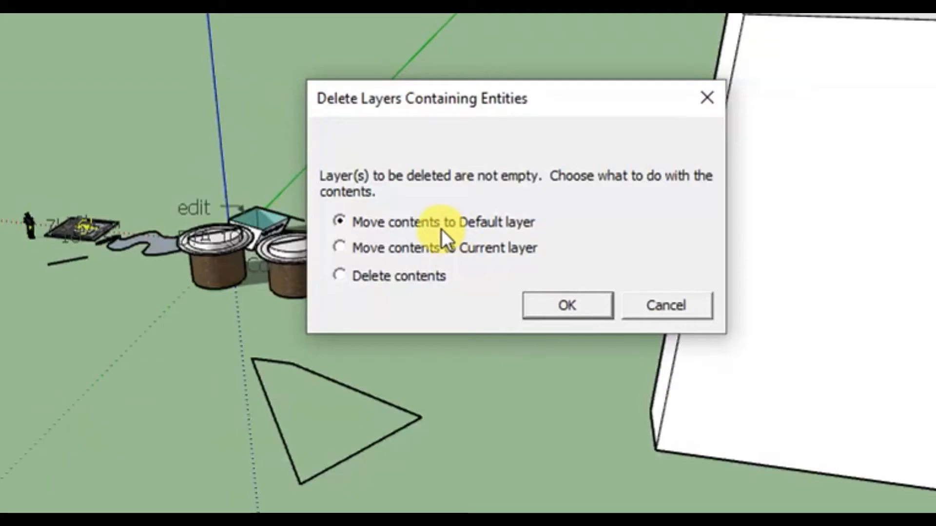
pyautogui.moveTo(470, 113); pyautogui.dragTo(619, 80)
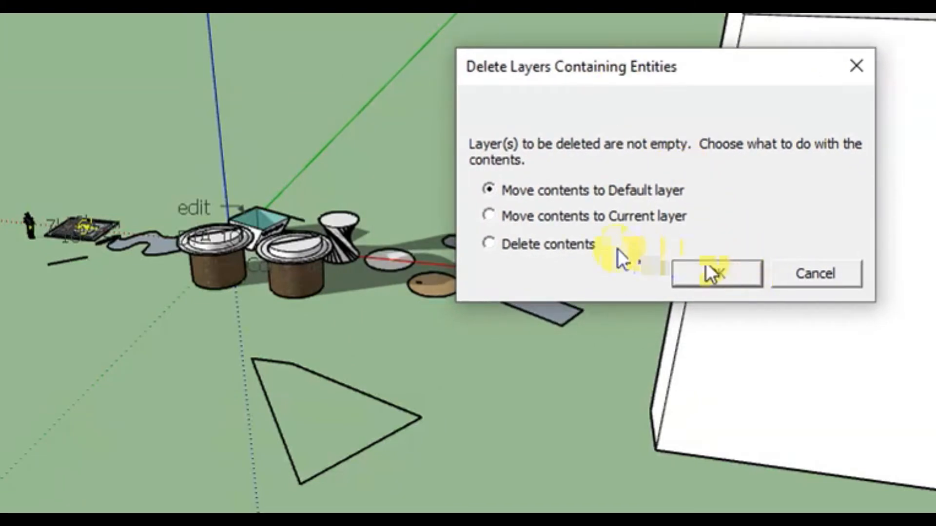
pyautogui.click(531, 246)
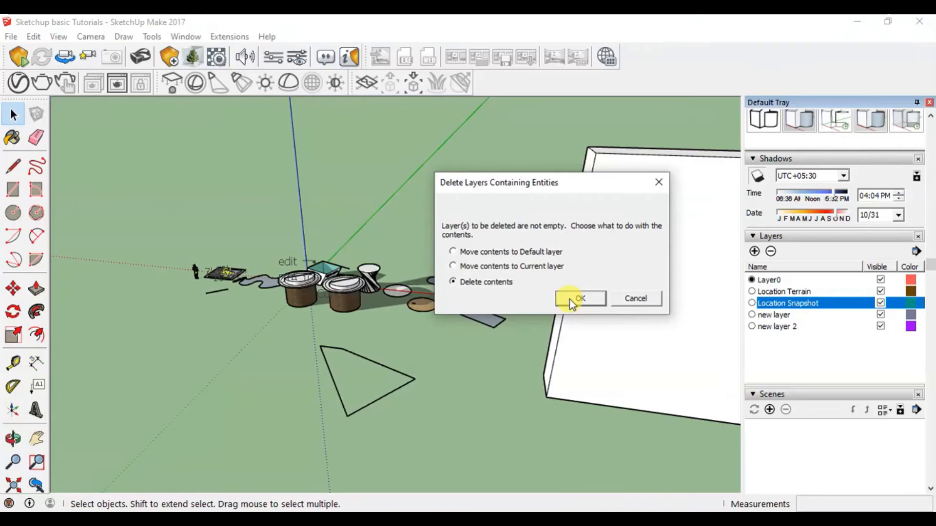
pyautogui.click(569, 300)
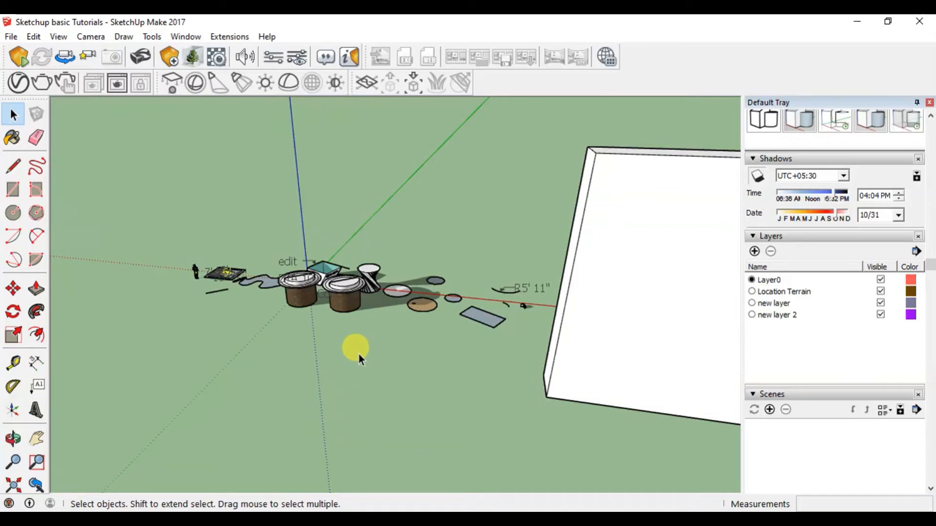
pyautogui.hotkey('ctrl', 'z')
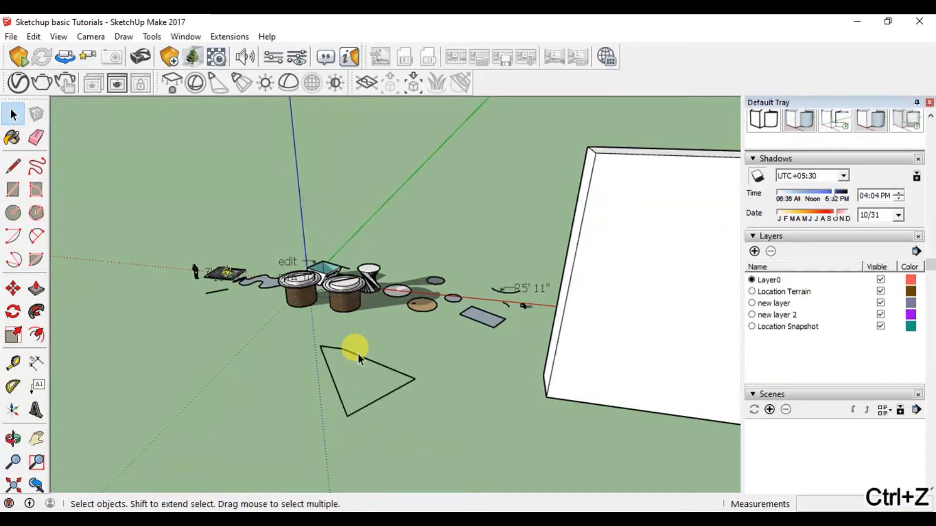
# Delete the Location Snapshot layer, moving its contents to the Default layer.
pyautogui.click(794, 315)
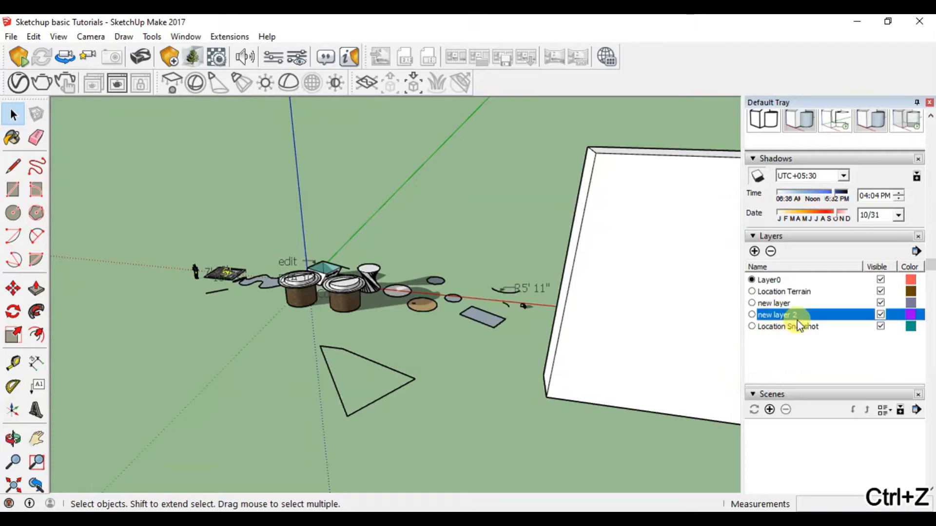
pyautogui.click(801, 327)
pyautogui.click(770, 251)
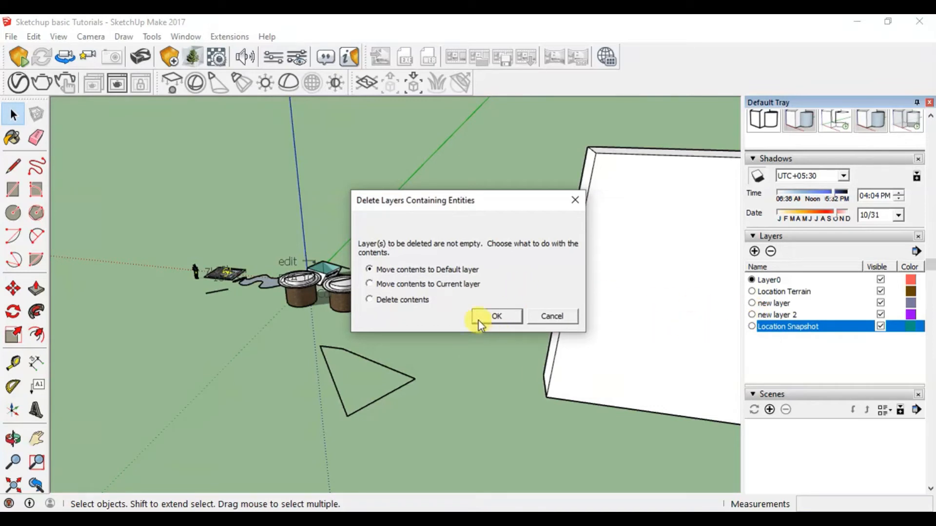
pyautogui.click(497, 316)
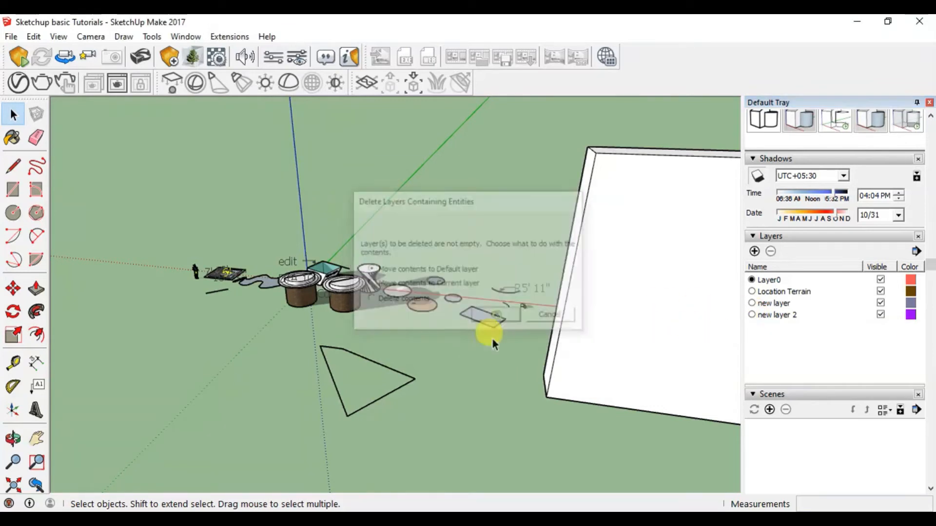
# Check which layer the edges of the flat triangular outline on the ground belong to.
pyautogui.moveTo(302, 355); pyautogui.dragTo(301, 354)
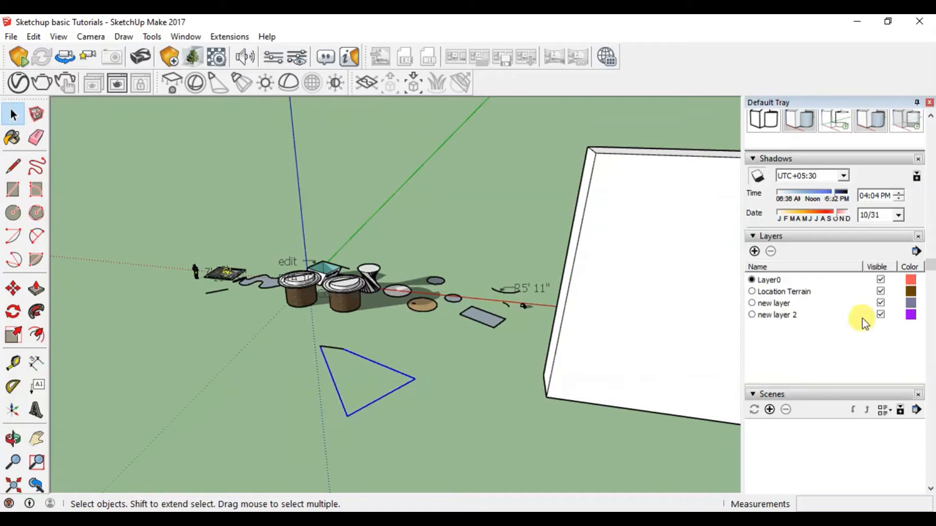
pyautogui.scroll(10, 859, 320)
pyautogui.click(859, 151)
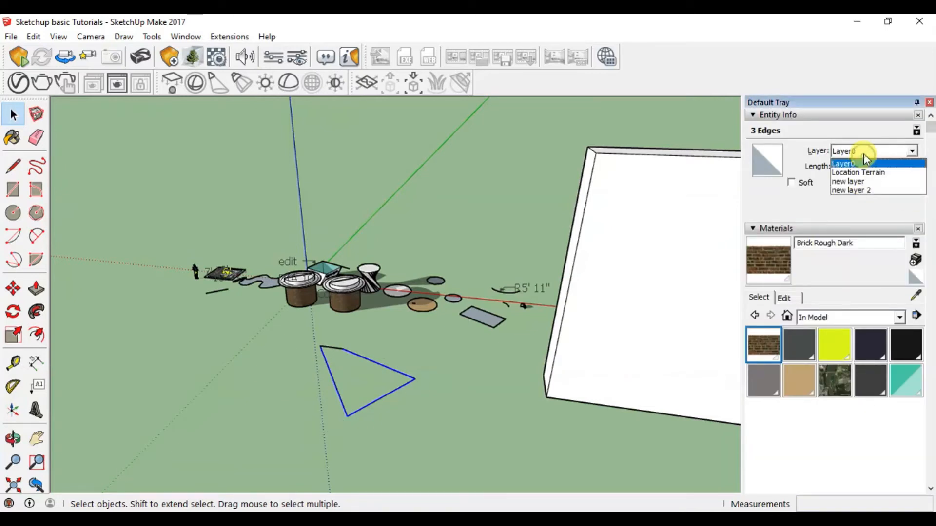
pyautogui.scroll(-10, 786, 302)
# Undo the last deletion of the Location Snapshot layer.
pyautogui.click(461, 423)
pyautogui.hotkey('ctrl', 'z')
pyautogui.moveTo(461, 423); pyautogui.dragTo(420, 422)
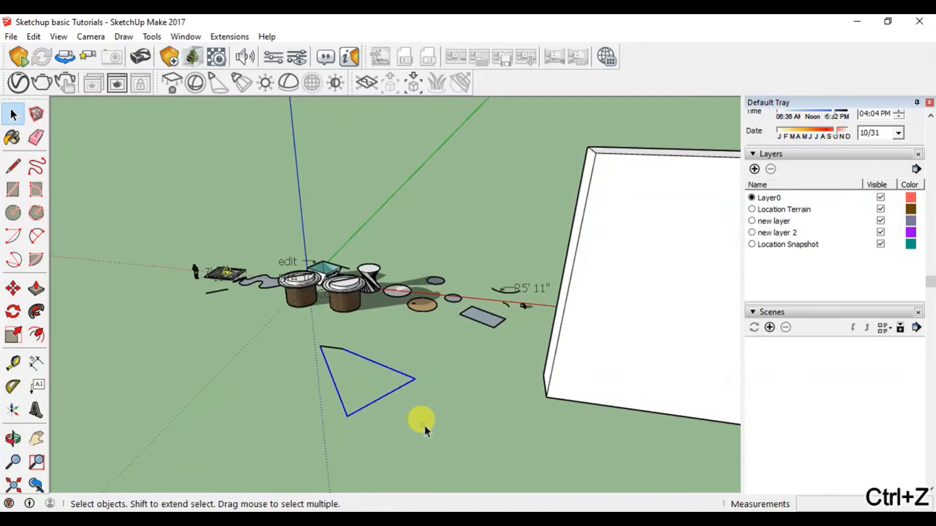
pyautogui.click(805, 247)
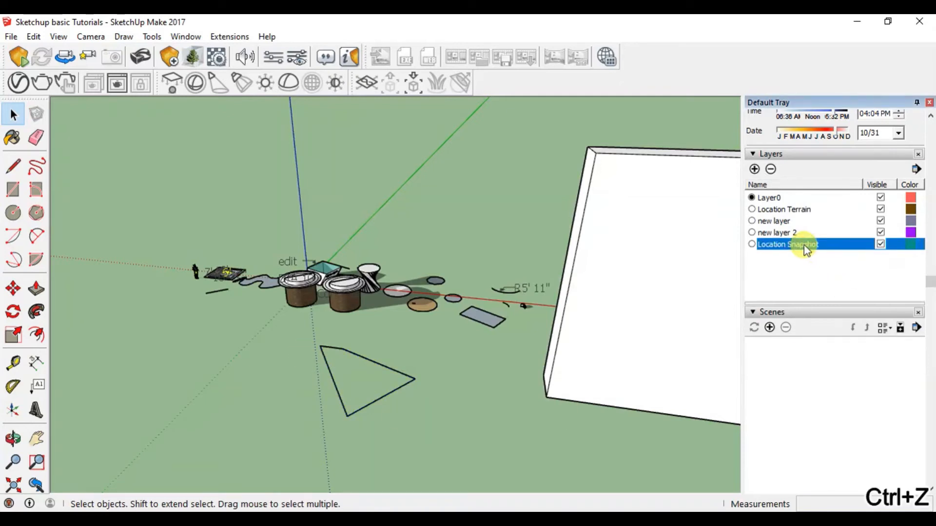
pyautogui.click(770, 169)
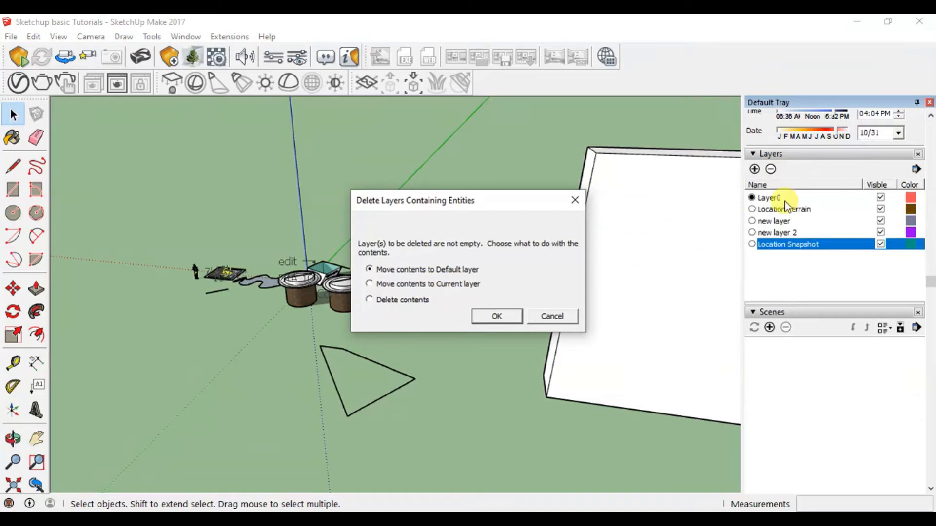
pyautogui.click(575, 200)
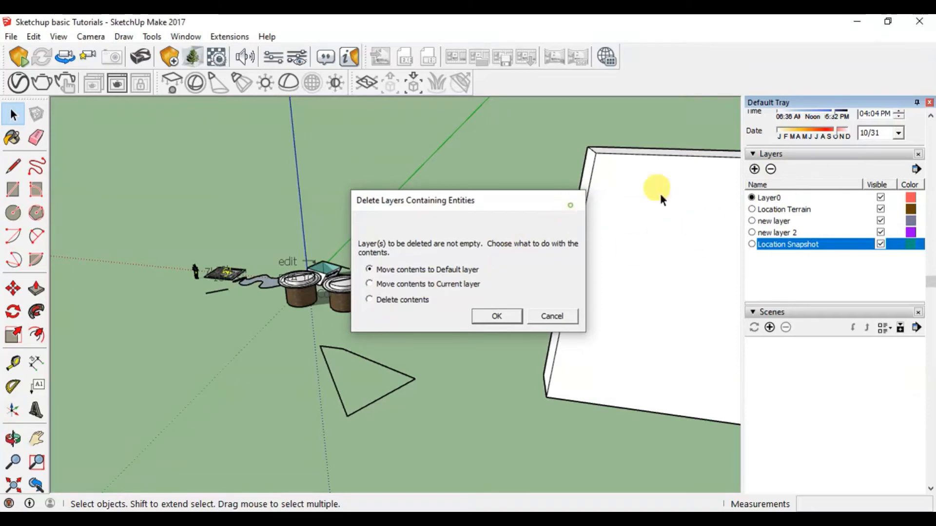
# Make "new layer" the current layer and delete the Location Snapshot layer, moving its contents to the Current layer.
pyautogui.click(751, 222)
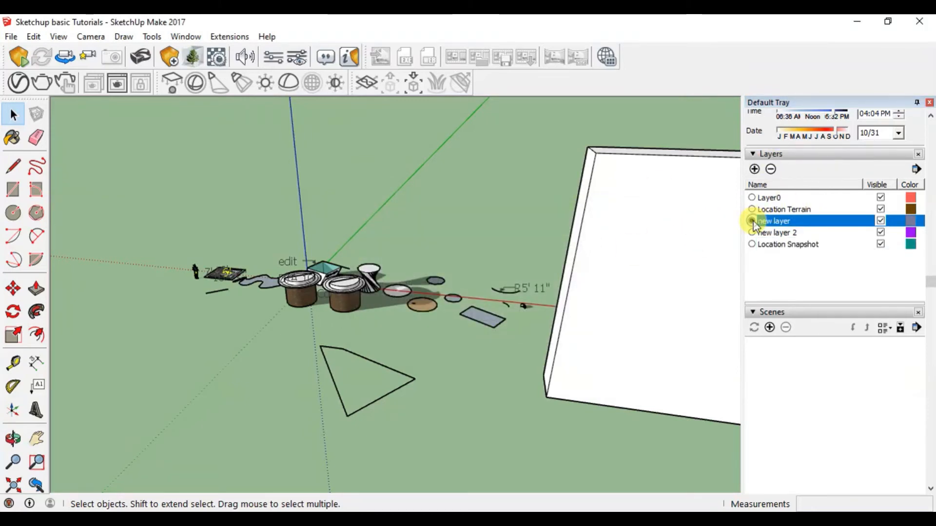
pyautogui.click(773, 245)
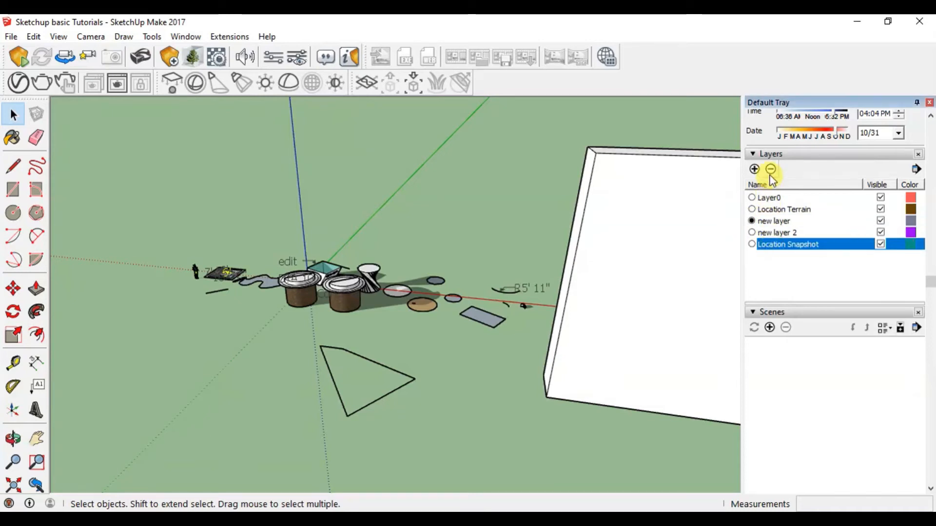
pyautogui.click(770, 170)
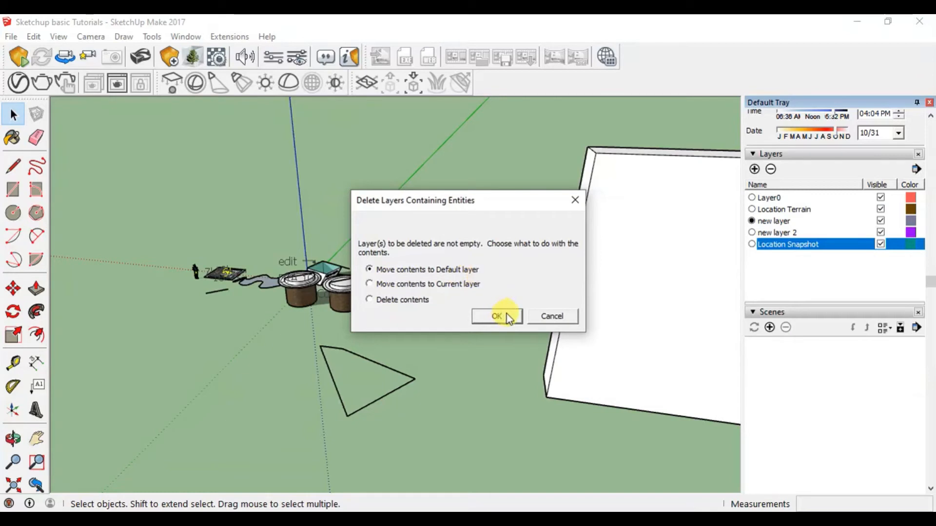
pyautogui.click(369, 417)
pyautogui.click(496, 317)
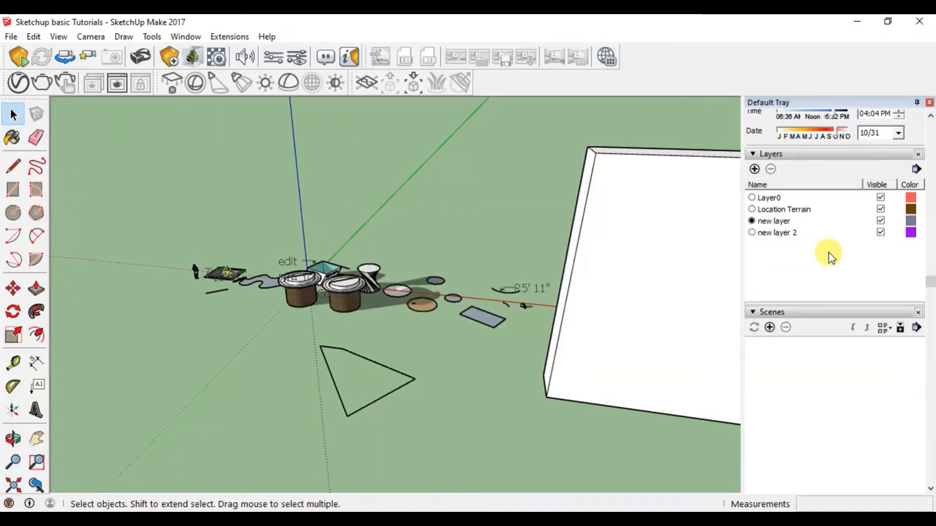
# Make Layer0 the current layer, and hide and show "new layer" again to check its contents.
pyautogui.click(752, 198)
pyautogui.click(785, 222)
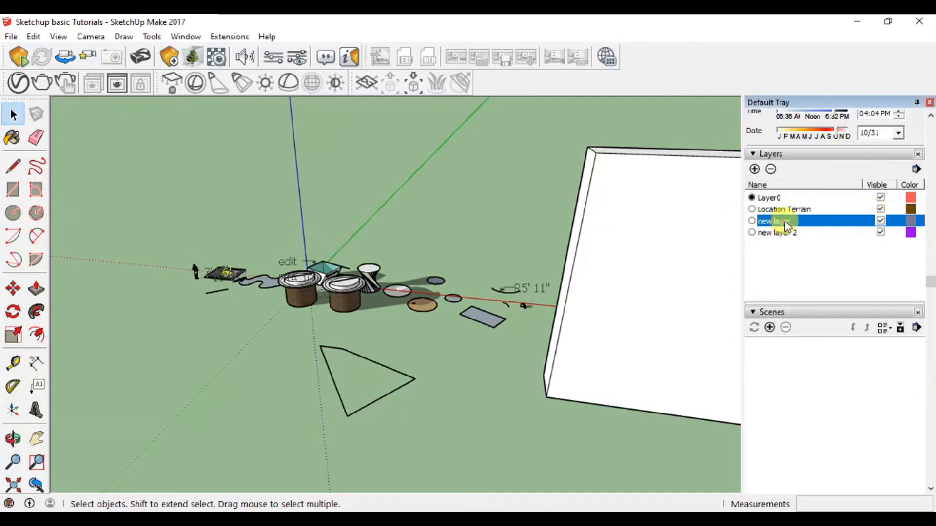
pyautogui.click(880, 221)
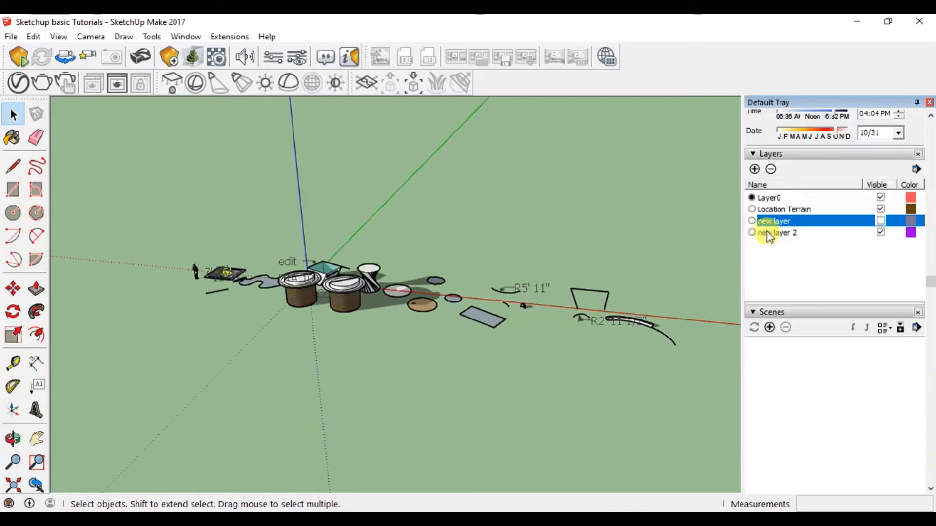
pyautogui.click(880, 221)
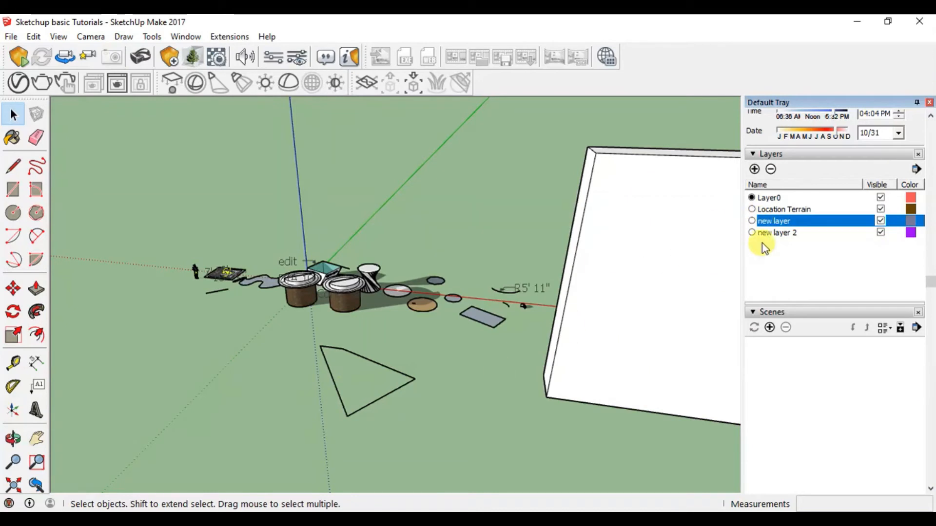
# Review the options for handling the contents of "new layer 2" when deleting it, and cancel the deletion.
pyautogui.click(775, 233)
pyautogui.click(771, 170)
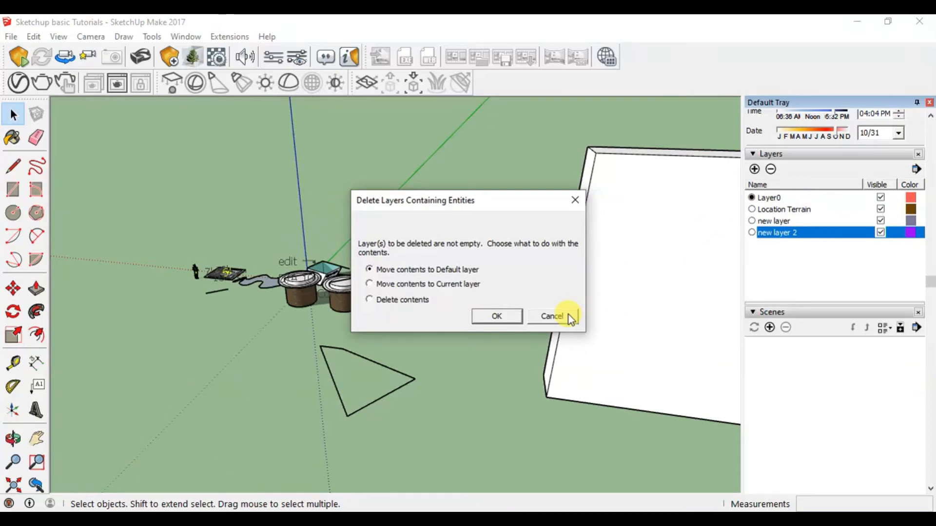
pyautogui.click(552, 316)
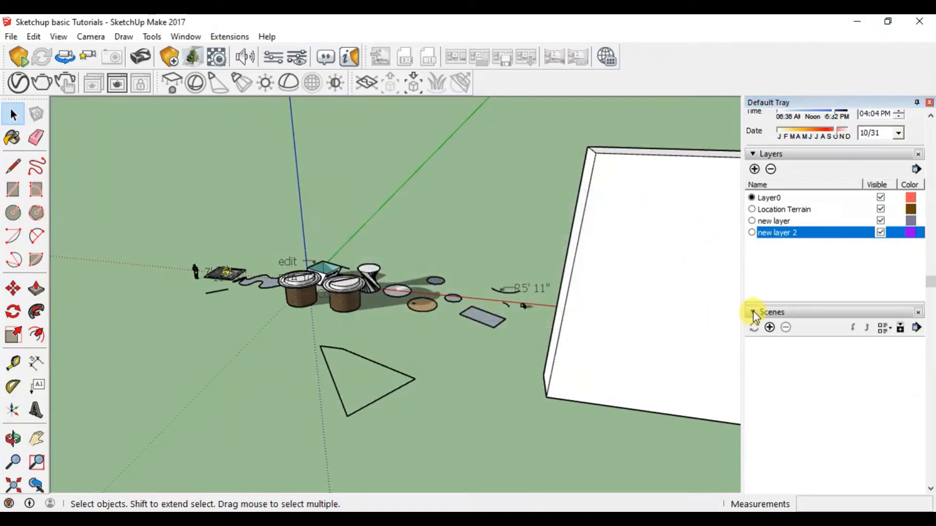
# Switch the material library to the Asphalt and Concrete collection, with the tall white wall block in view and nothing selected.
pyautogui.scroll(-3, 366, 331)
pyautogui.moveTo(387, 399); pyautogui.dragTo(472, 368, button='middle')
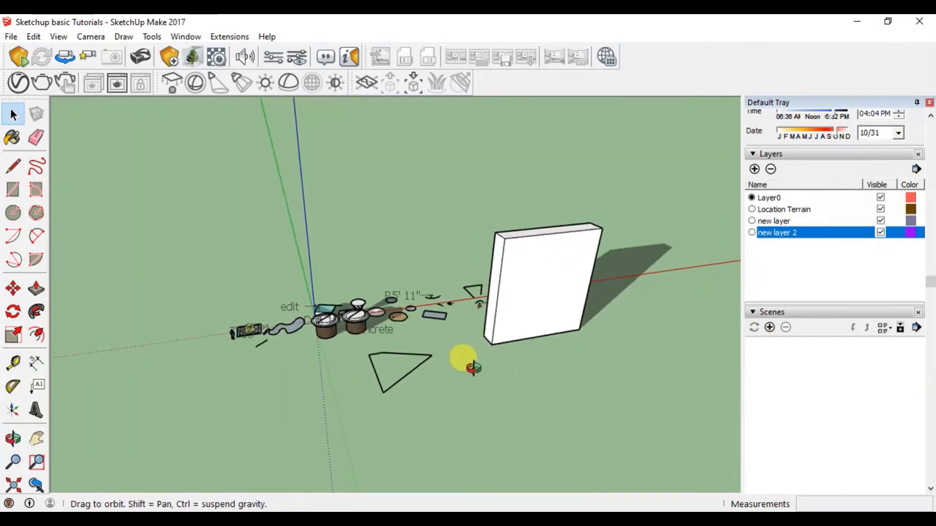
pyautogui.tripleClick(523, 297)
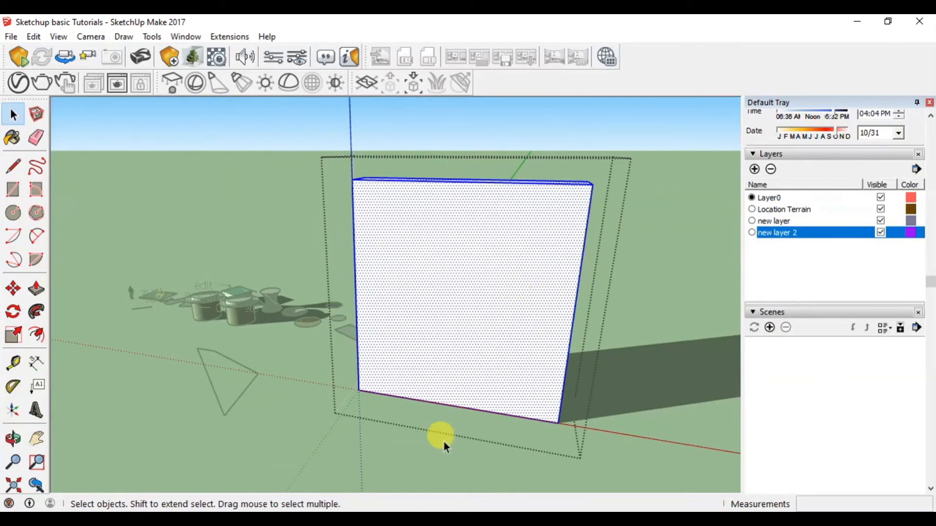
pyautogui.click(610, 394)
pyautogui.moveTo(930, 282); pyautogui.dragTo(930, 221)
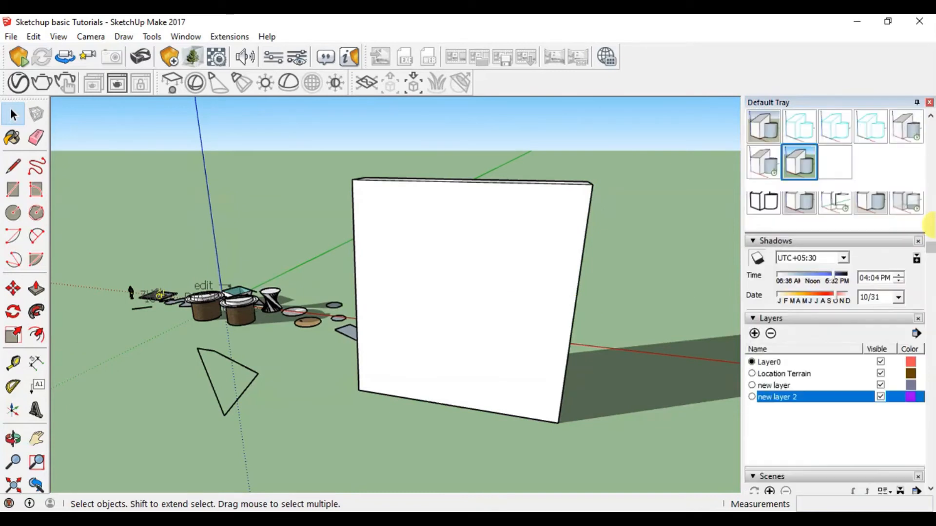
pyautogui.scroll(5, 929, 220)
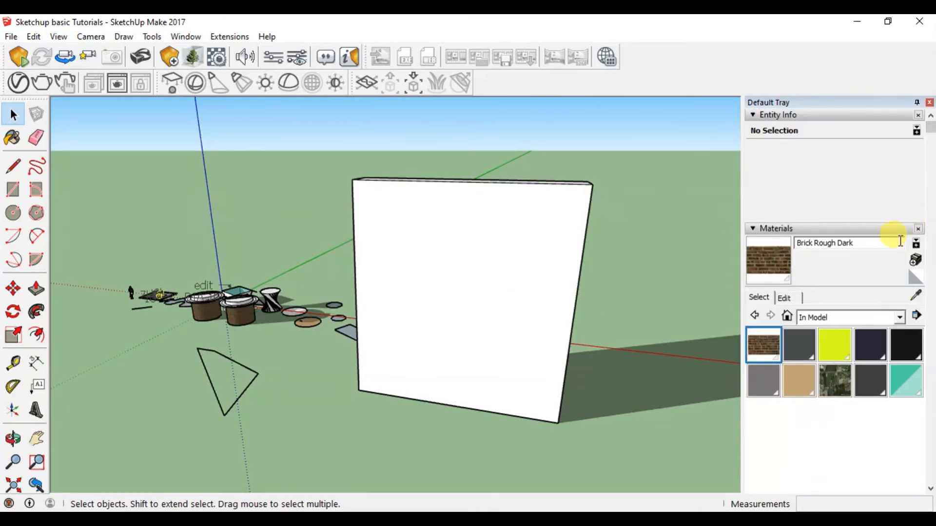
pyautogui.click(836, 318)
pyautogui.click(850, 361)
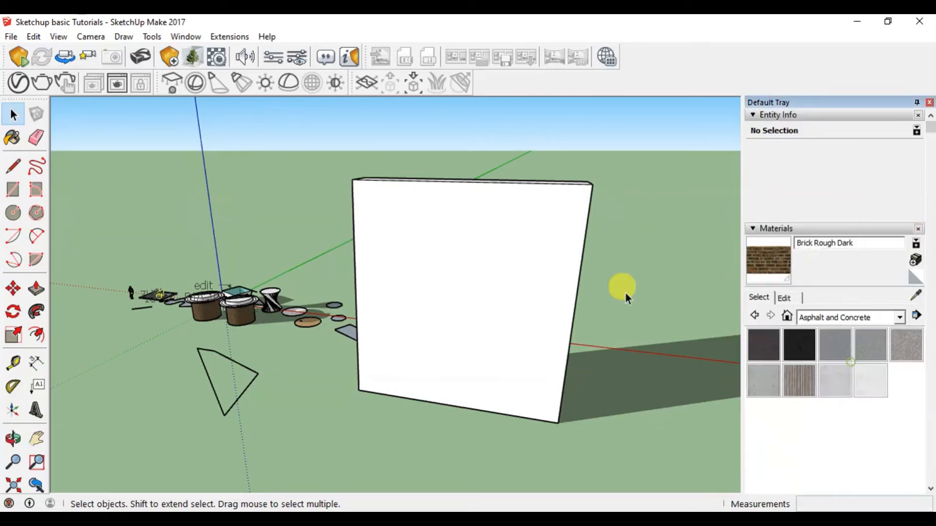
# Try painting the whole wall group with Concrete Form 4x8 from outside the group, and undo it.
pyautogui.click(752, 381)
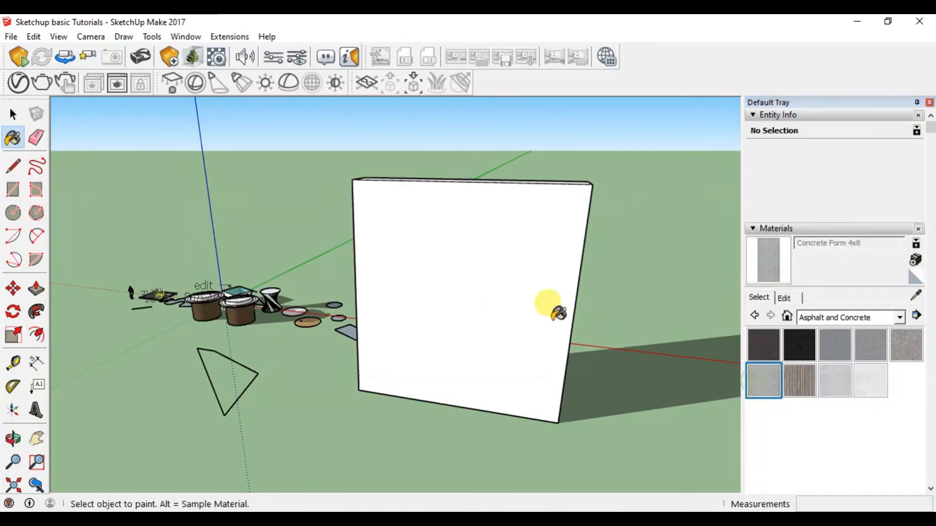
pyautogui.click(453, 275)
pyautogui.scroll(5, 438, 292)
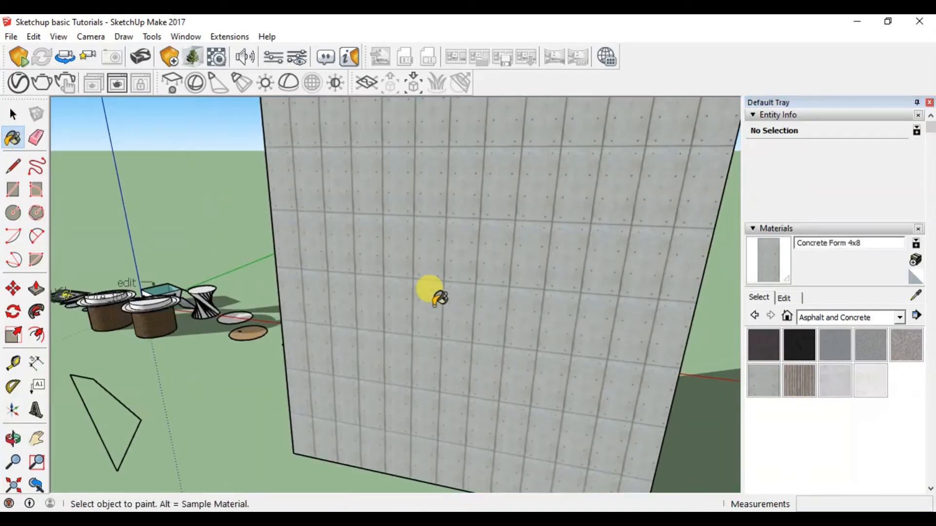
pyautogui.scroll(-3, 432, 246)
pyautogui.scroll(-3, 373, 302)
pyautogui.moveTo(368, 337); pyautogui.dragTo(461, 351, button='middle')
pyautogui.hotkey('ctrl', 'z')
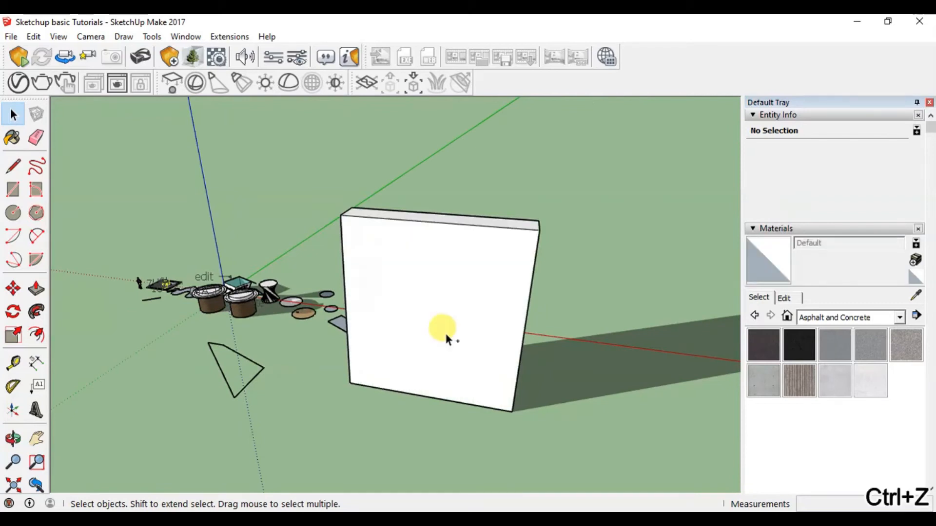
pyautogui.hotkey('ctrl', 'z')
# Inside the wall group, paint only the front face with Concrete Scored Jointless.
pyautogui.click(436, 291)
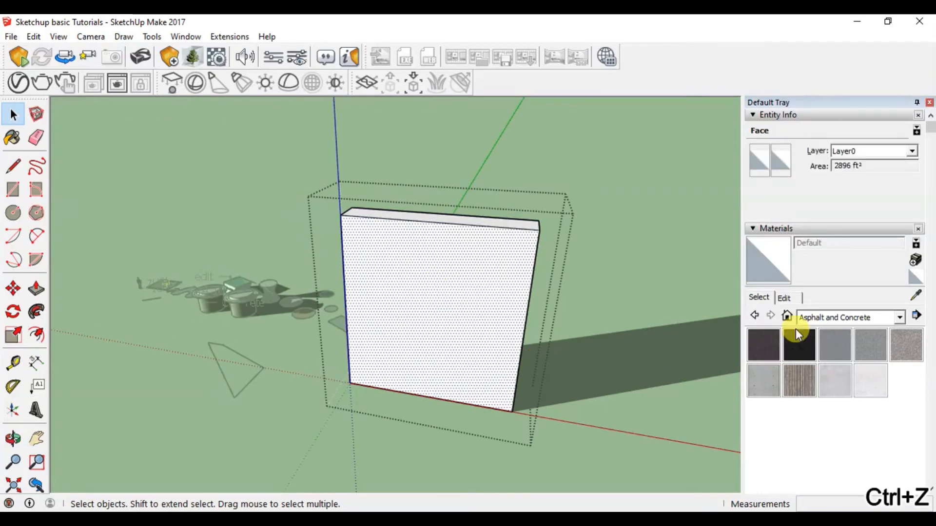
pyautogui.click(795, 384)
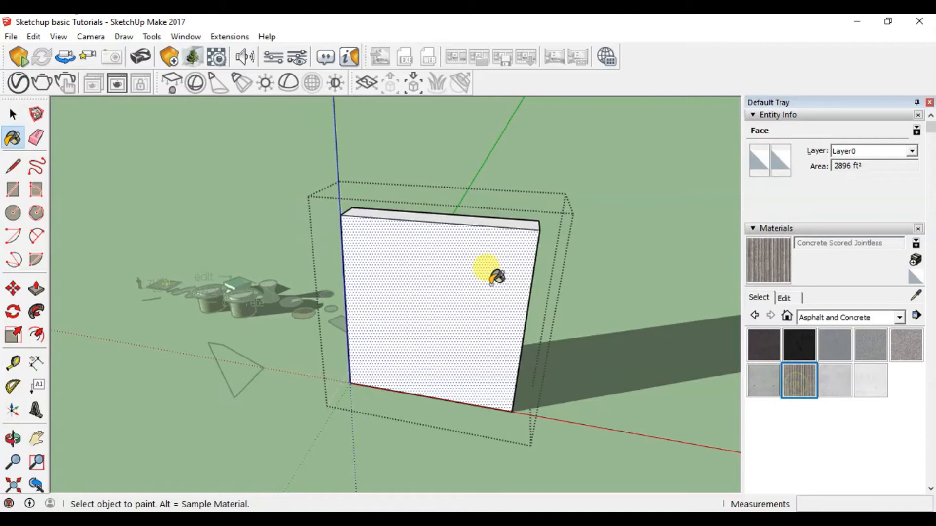
pyautogui.click(491, 270)
pyautogui.moveTo(491, 269)
pyautogui.mouseDown(button='middle')
pyautogui.moveTo(434, 260)
pyautogui.moveTo(461, 233)
pyautogui.moveTo(272, 240)
pyautogui.moveTo(180, 272)
pyautogui.moveTo(494, 263)
pyautogui.moveTo(367, 289)
pyautogui.moveTo(366, 272)
pyautogui.moveTo(182, 288)
pyautogui.moveTo(156, 305)
pyautogui.moveTo(429, 265)
pyautogui.moveTo(518, 271)
pyautogui.moveTo(509, 293)
pyautogui.mouseUp(button='middle')
# Select all of the wall's geometry inside its group, paint it with Concrete Scored Jointless, and inspect the texture up close.
pyautogui.press('space')
pyautogui.tripleClick(448, 273)
pyautogui.press('b')
pyautogui.click(375, 271)
pyautogui.press('space')
pyautogui.scroll(6, 366, 359)
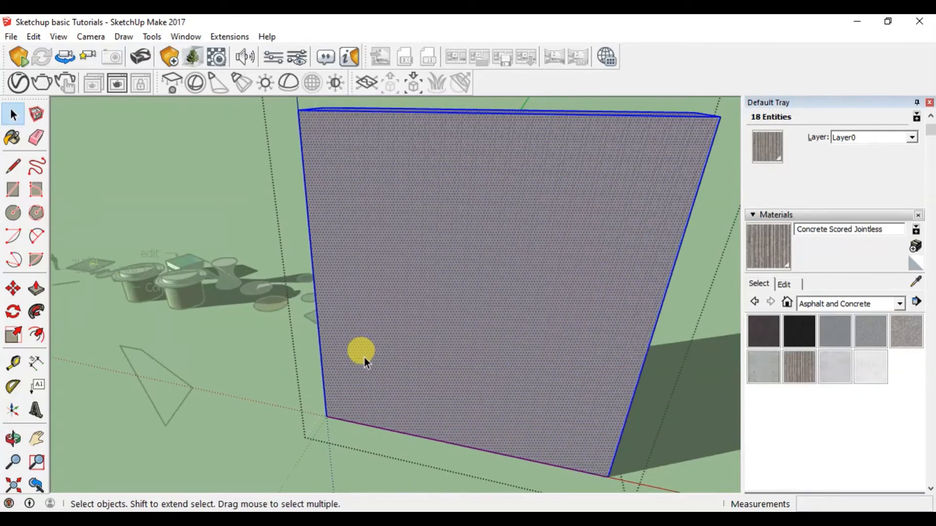
pyautogui.scroll(-1, 357, 368)
pyautogui.scroll(1, 357, 368)
pyautogui.scroll(2, 357, 369)
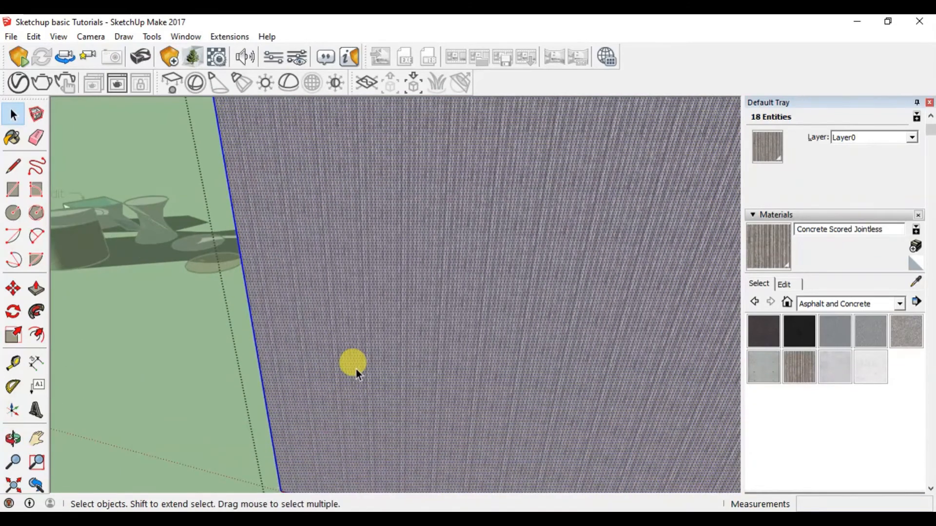
pyautogui.scroll(-1, 355, 370)
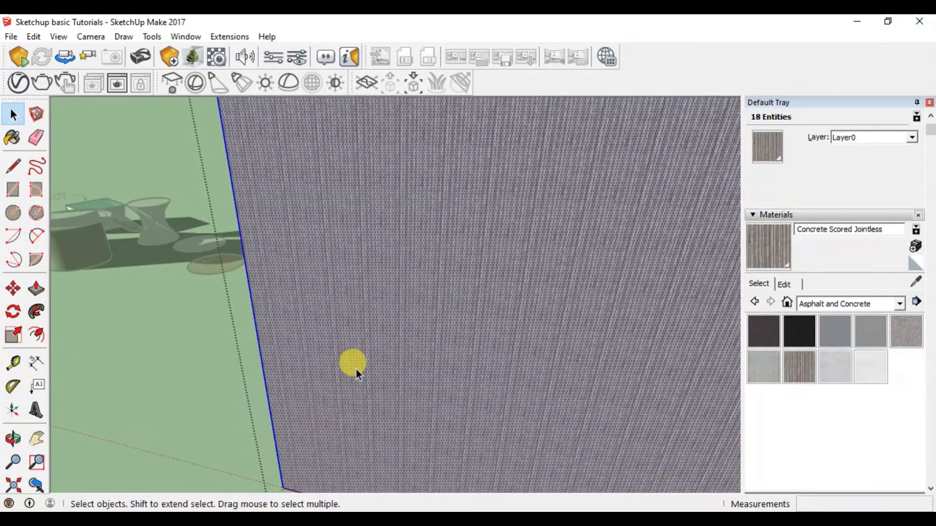
pyautogui.scroll(-3, 356, 370)
# Repaint the wall's selected geometry with Concrete Form 4x8.
pyautogui.click(749, 366)
pyautogui.click(484, 309)
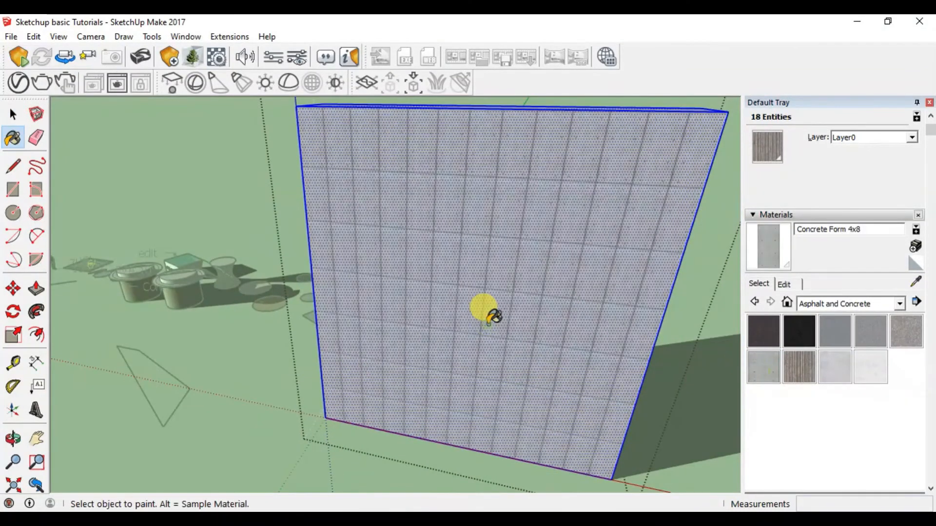
pyautogui.scroll(2, 378, 376)
pyautogui.scroll(1, 380, 374)
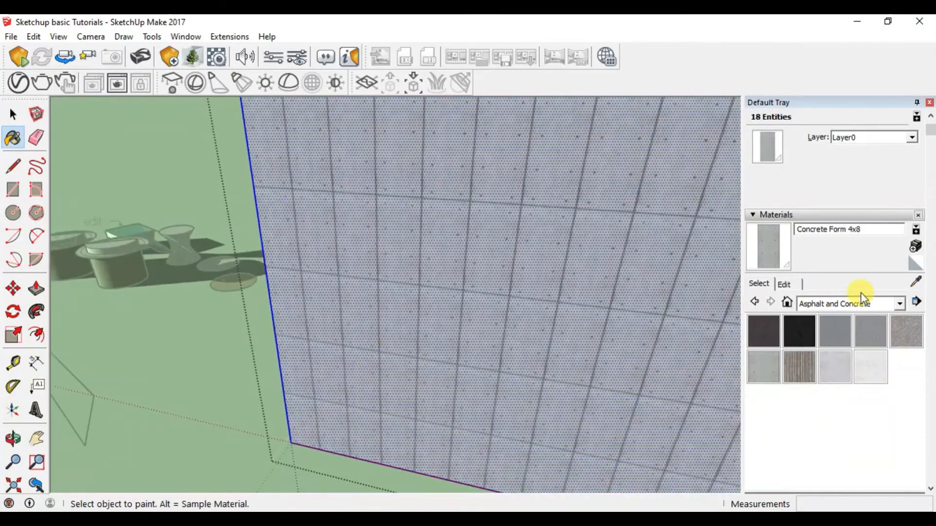
# Set the Concrete Form 4x8 texture width to 8' and leave the wall group.
pyautogui.click(785, 285)
pyautogui.scroll(-2, 838, 379)
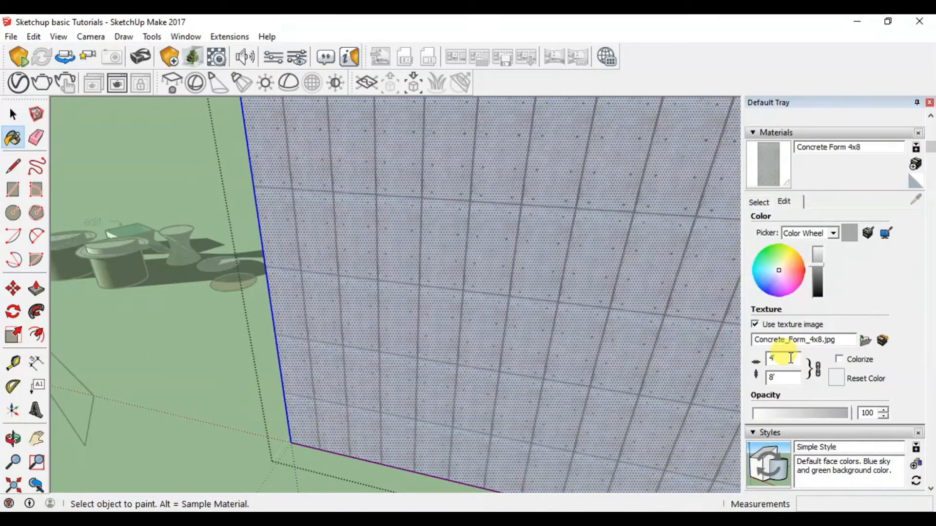
pyautogui.doubleClick(790, 358)
pyautogui.write('8')
pyautogui.press('Return')
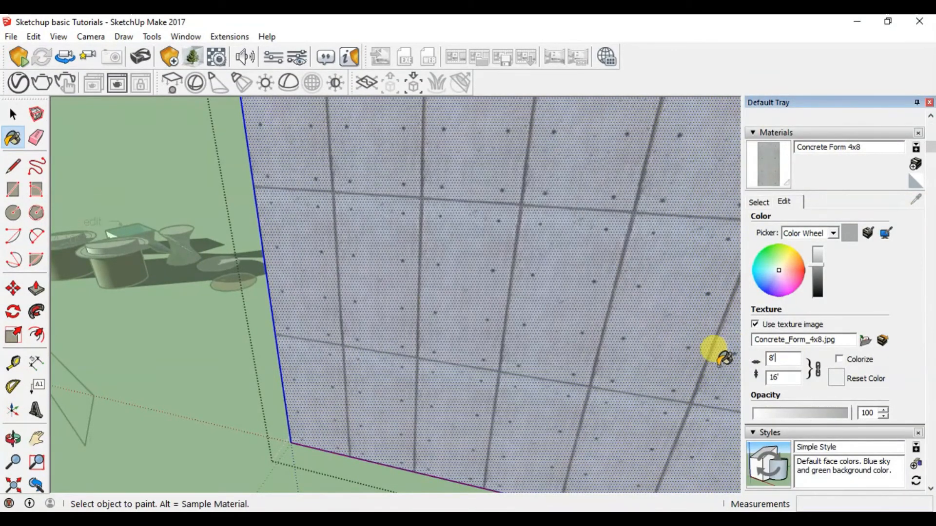
pyautogui.scroll(-4, 328, 376)
pyautogui.press('space')
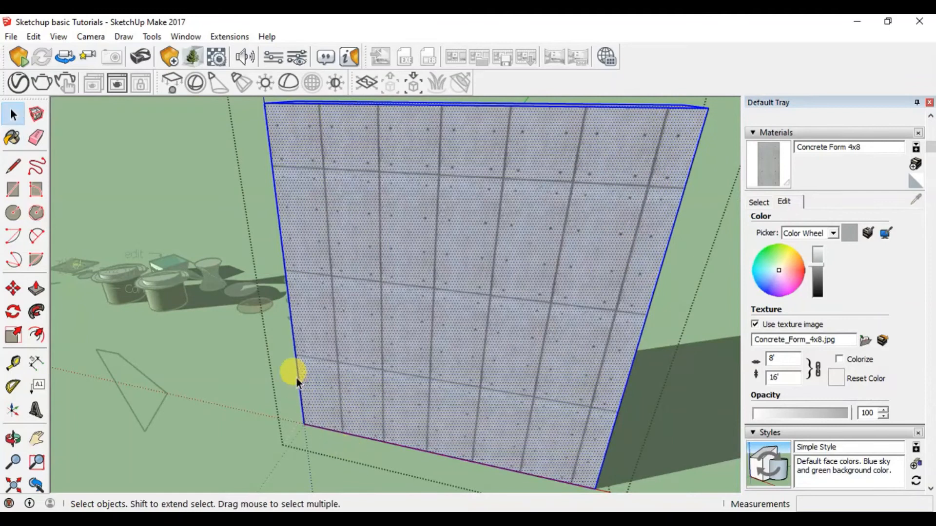
pyautogui.scroll(-3, 547, 324)
pyautogui.moveTo(547, 323); pyautogui.dragTo(343, 411, button='middle')
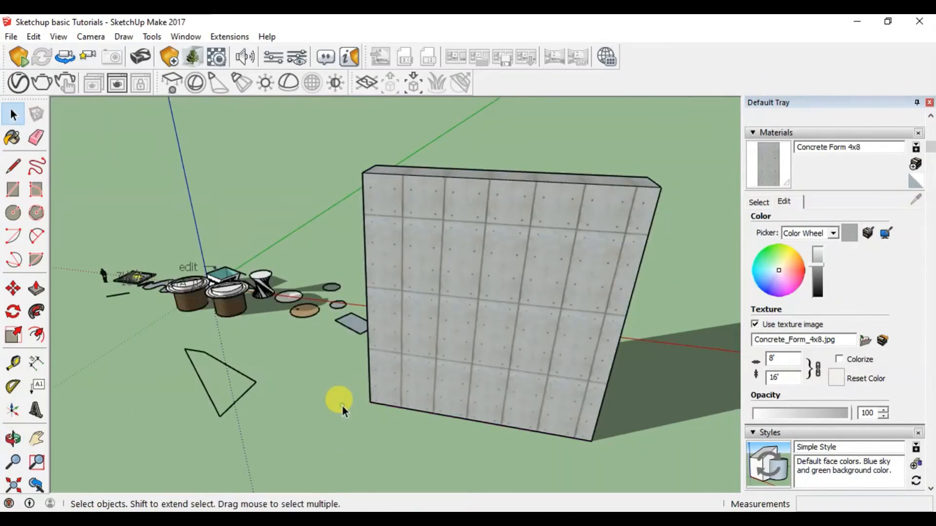
# Create a scene showing the concrete wall and the objects beside it, saving the style changes as a new style.
pyautogui.scroll(-1, 445, 362)
pyautogui.moveTo(448, 358); pyautogui.dragTo(630, 284, button='middle')
pyautogui.scroll(2, 612, 284)
pyautogui.moveTo(543, 273); pyautogui.dragTo(313, 173, button='middle')
pyautogui.scroll(-2, 493, 309)
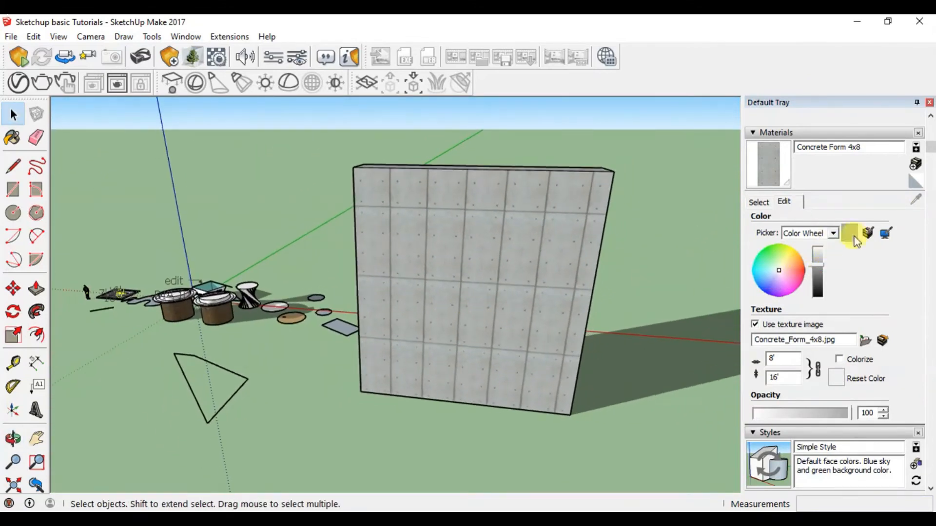
pyautogui.scroll(-4, 927, 210)
pyautogui.scroll(-4, 928, 236)
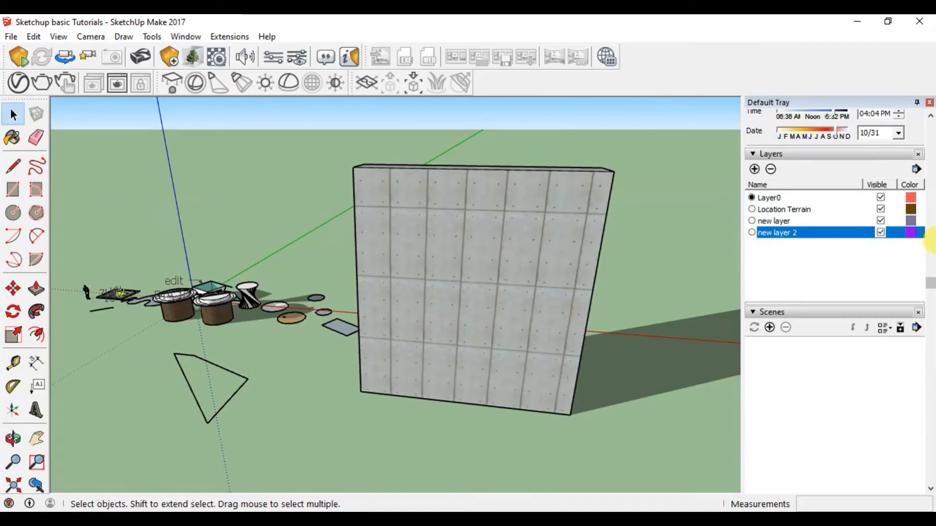
pyautogui.scroll(-2, 925, 233)
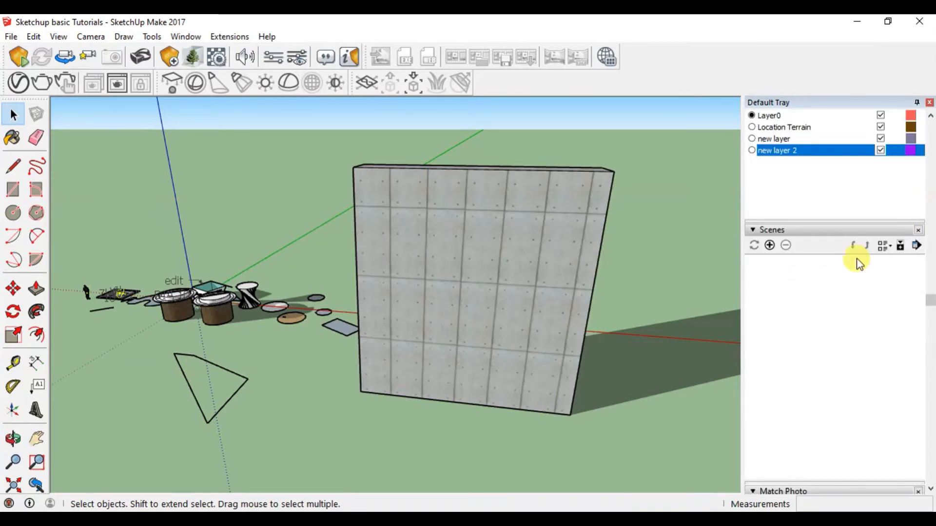
pyautogui.scroll(-2, 556, 351)
pyautogui.moveTo(539, 341); pyautogui.dragTo(490, 347, button='middle')
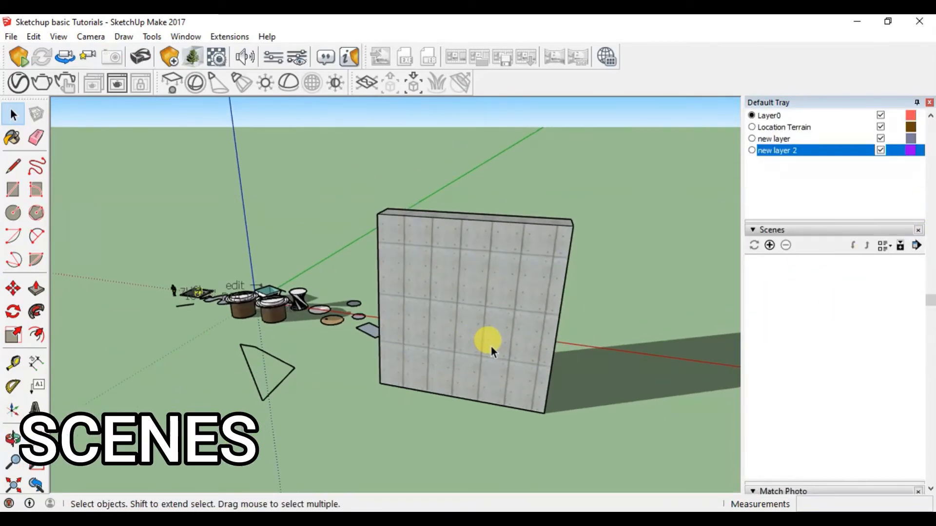
pyautogui.click(594, 97)
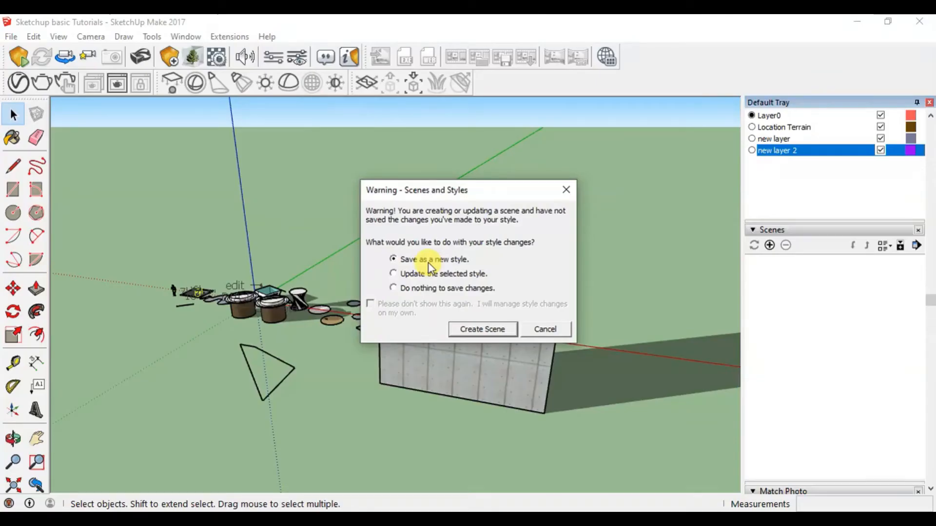
pyautogui.click(491, 332)
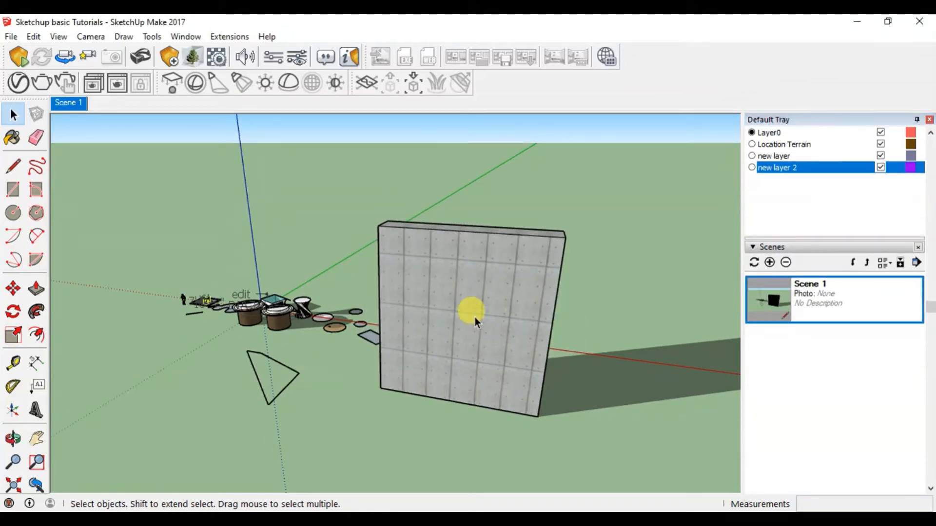
# Look closely around the twisted shape and the brick cylinders, and return to the saved Scene 1 view.
pyautogui.scroll(8, 292, 312)
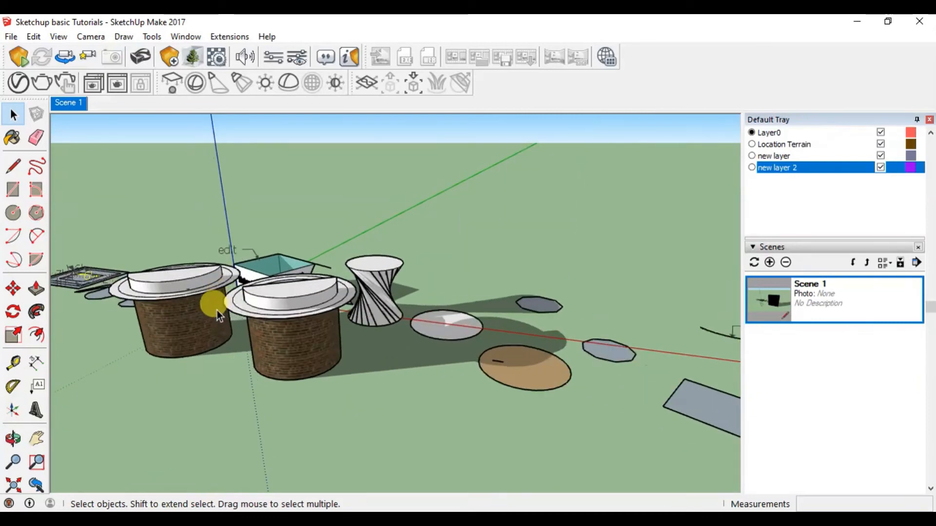
pyautogui.moveTo(352, 345); pyautogui.dragTo(205, 372, button='middle')
pyautogui.scroll(6, 440, 318)
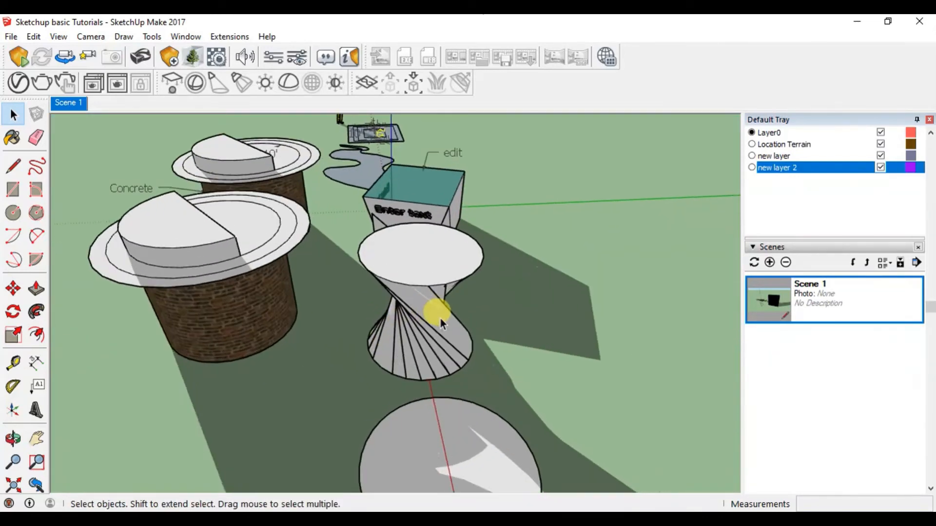
pyautogui.scroll(2, 440, 321)
pyautogui.moveTo(441, 321); pyautogui.dragTo(314, 313, button='middle')
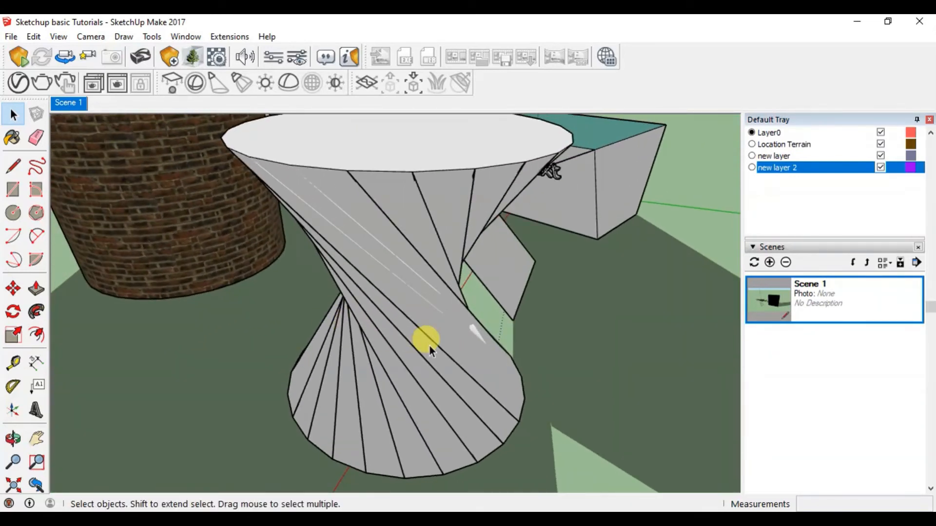
pyautogui.moveTo(428, 344); pyautogui.dragTo(332, 351, button='middle')
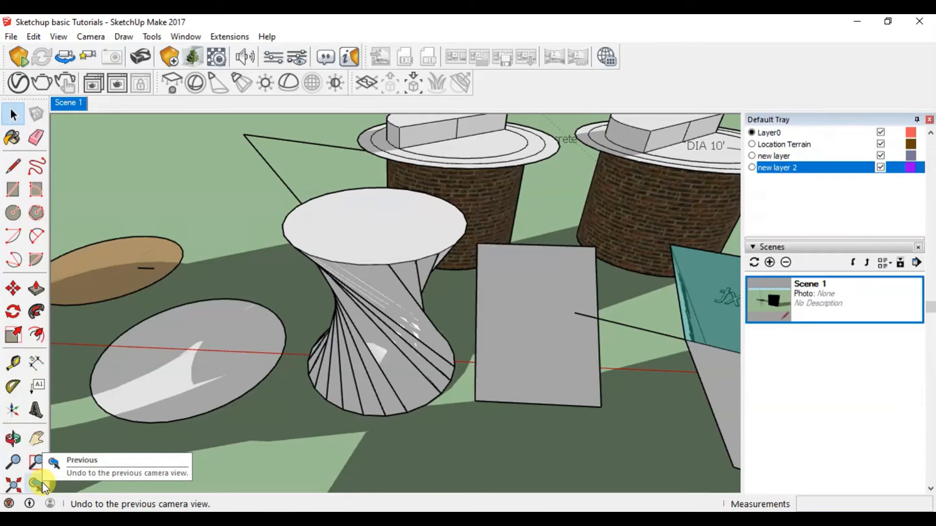
pyautogui.moveTo(303, 390); pyautogui.dragTo(382, 272, button='middle')
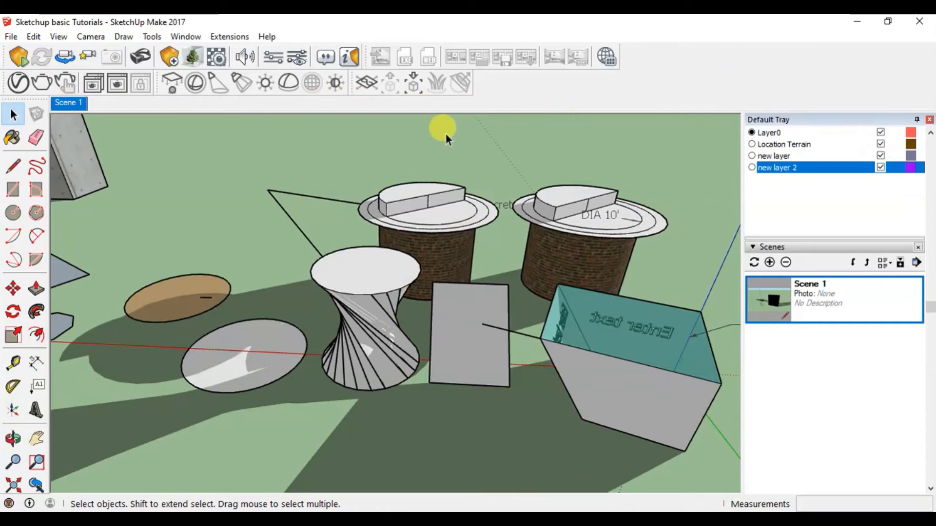
pyautogui.click(75, 105)
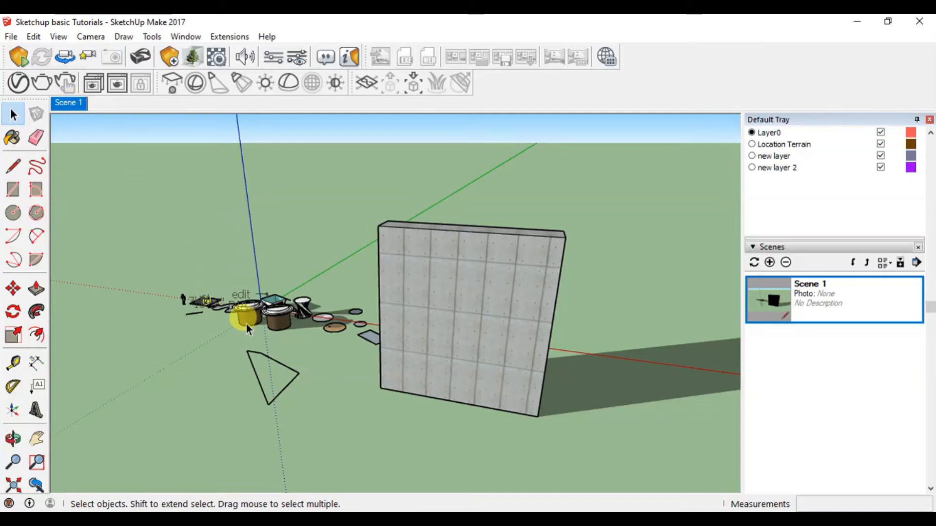
# Add a second scene framing the two brick cylinders, and switch between it and Scene 1 to compare the stored views.
pyautogui.scroll(10, 247, 324)
pyautogui.moveTo(248, 322); pyautogui.dragTo(289, 325, button='middle')
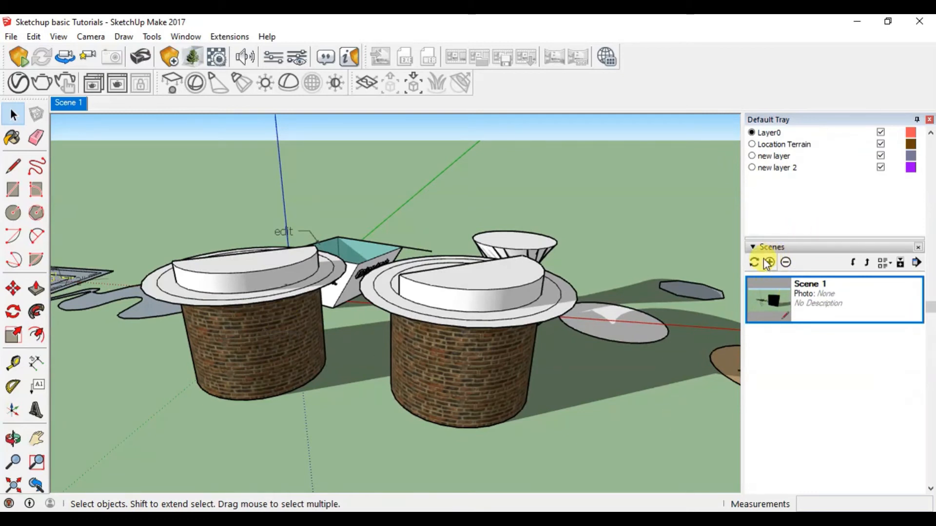
pyautogui.rightClick(74, 105)
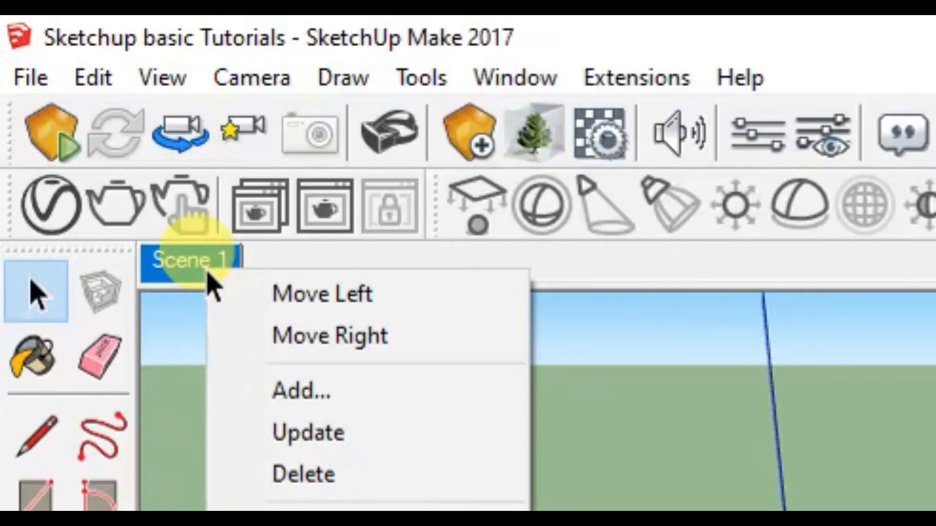
pyautogui.click(341, 381)
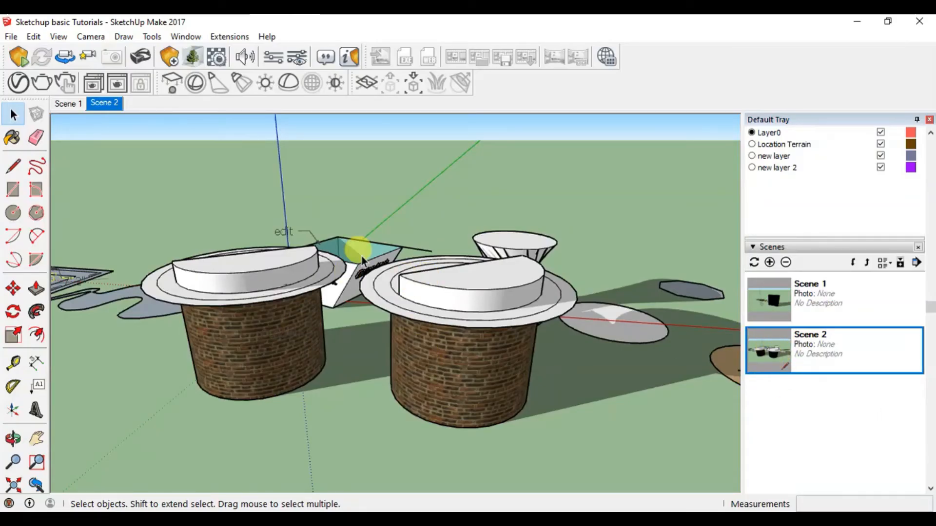
pyautogui.click(75, 103)
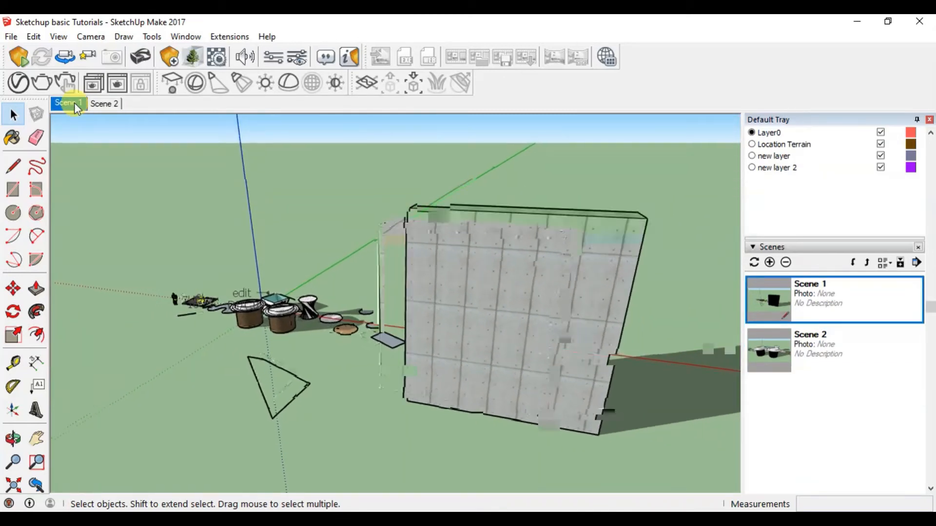
pyautogui.click(101, 104)
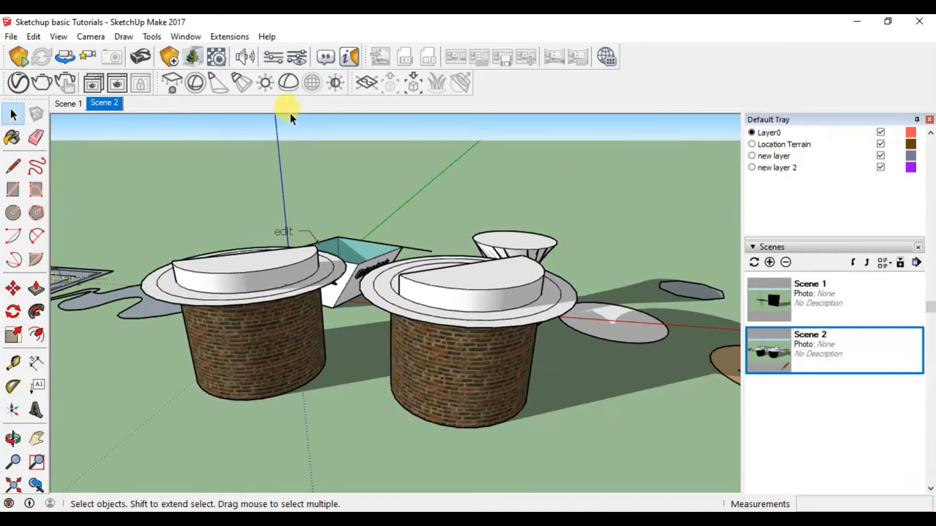
# Delete Scene 2 and confirm its removal.
pyautogui.rightClick(99, 102)
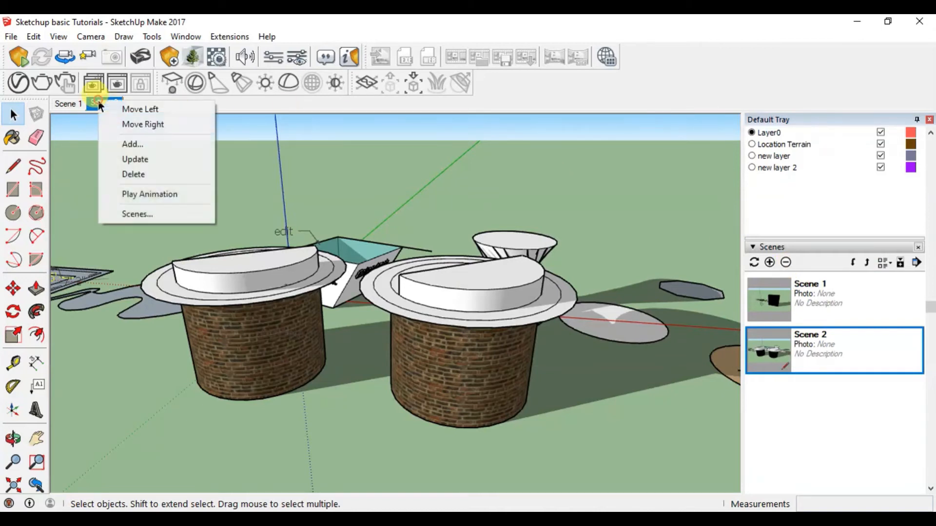
pyautogui.click(166, 179)
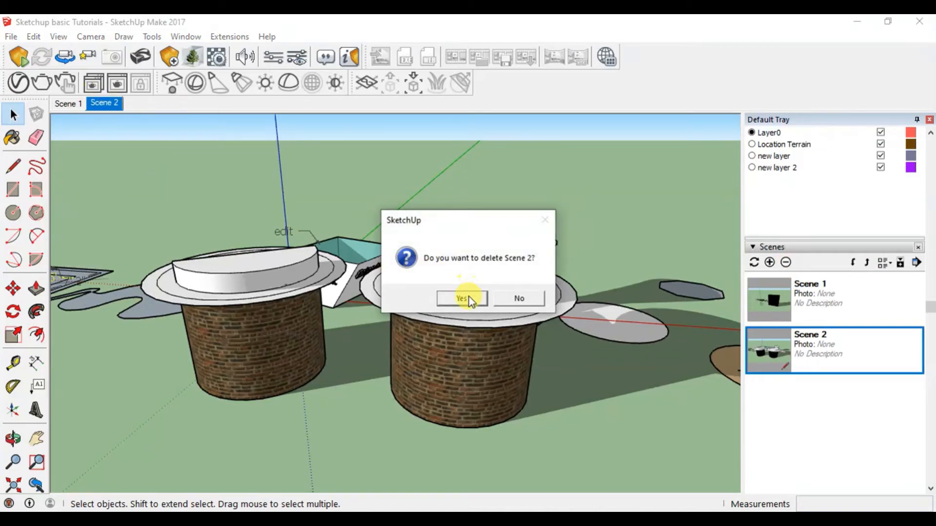
pyautogui.click(472, 300)
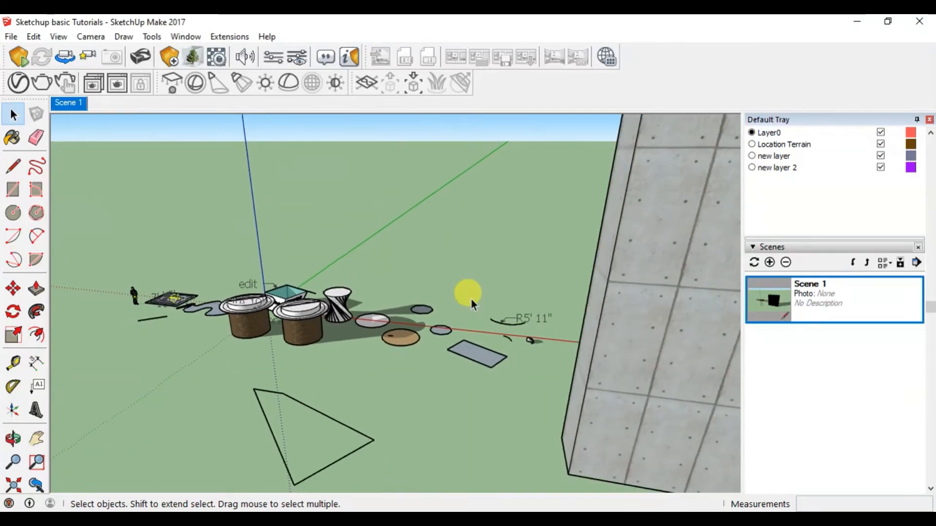
# Add a new scene with a close view of the two brick cylinders.
pyautogui.scroll(10, 250, 313)
pyautogui.moveTo(353, 342); pyautogui.dragTo(220, 314, button='middle')
pyautogui.scroll(-1, 320, 333)
pyautogui.rightClick(77, 101)
pyautogui.click(133, 147)
# Update Scene 2 with a lower, closer view of the brick cylinders, and recall it from a zoomed-out view to check it.
pyautogui.moveTo(273, 314); pyautogui.dragTo(404, 292, button='middle')
pyautogui.scroll(-3, 429, 328)
pyautogui.scroll(4, 329, 329)
pyautogui.scroll(2, 251, 281)
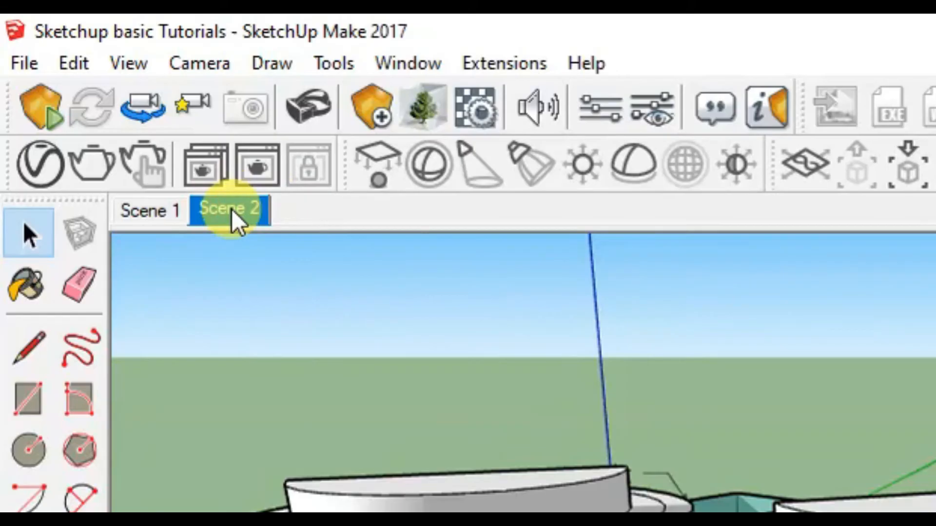
pyautogui.rightClick(106, 107)
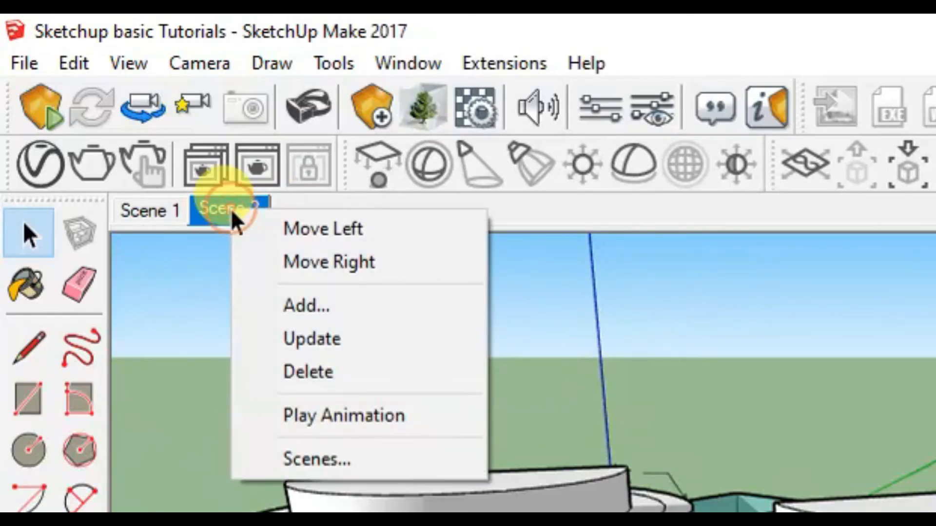
pyautogui.click(388, 341)
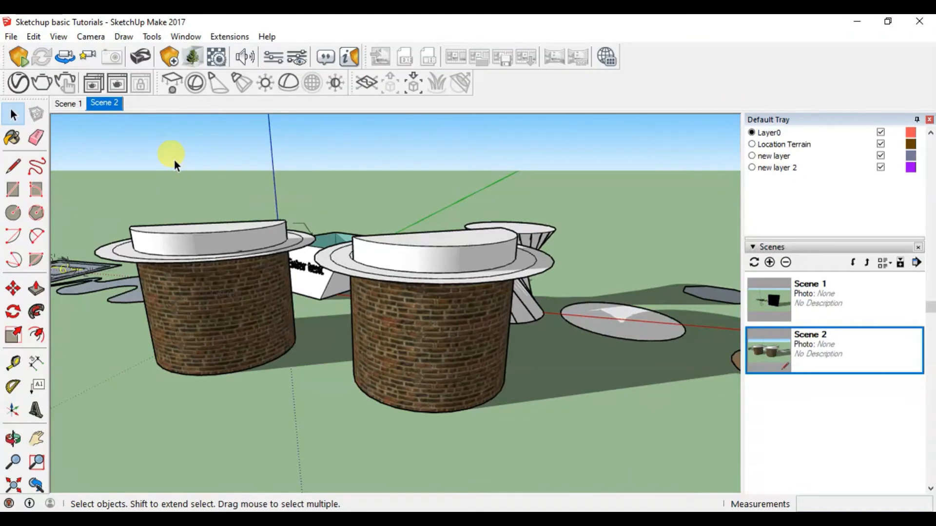
pyautogui.scroll(-6, 434, 345)
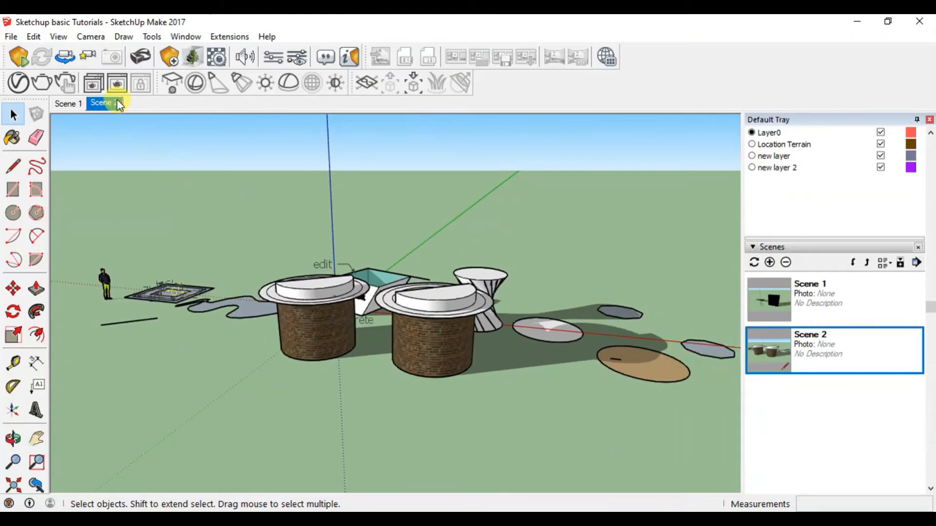
pyautogui.click(116, 104)
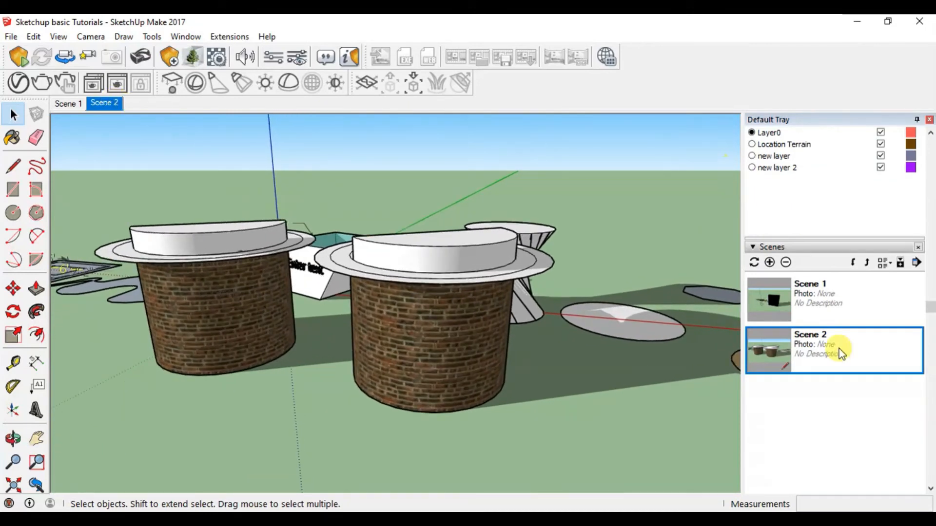
# Rename Scene 1 as wall in its scene details.
pyautogui.click(805, 295)
pyautogui.rightClick(805, 295)
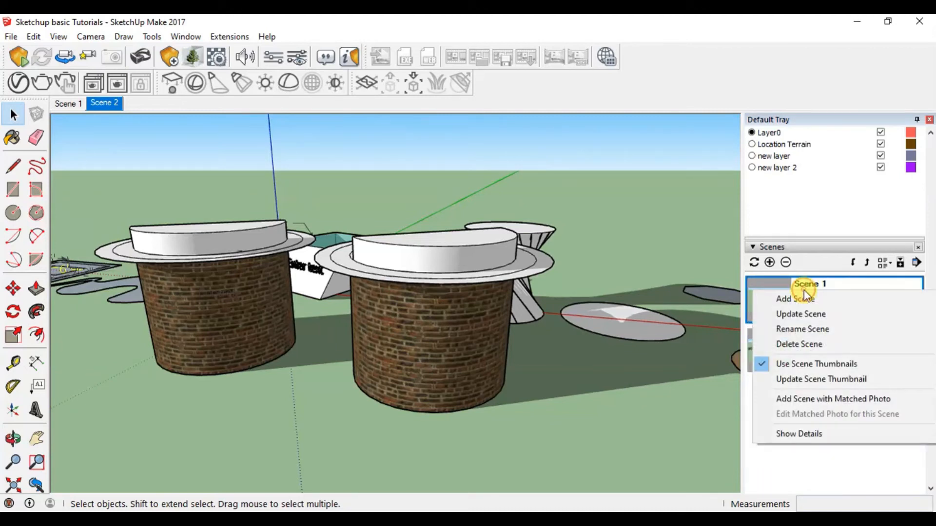
pyautogui.click(811, 329)
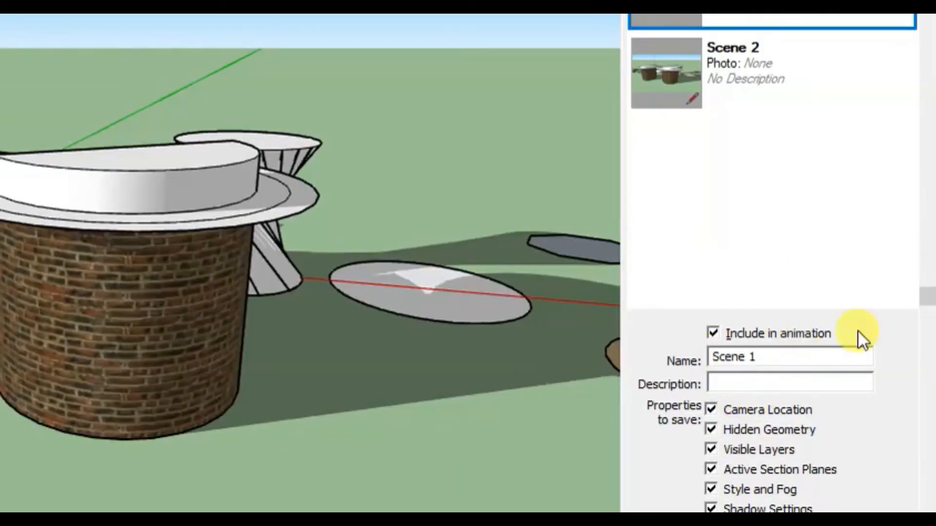
pyautogui.scroll(3, 854, 293)
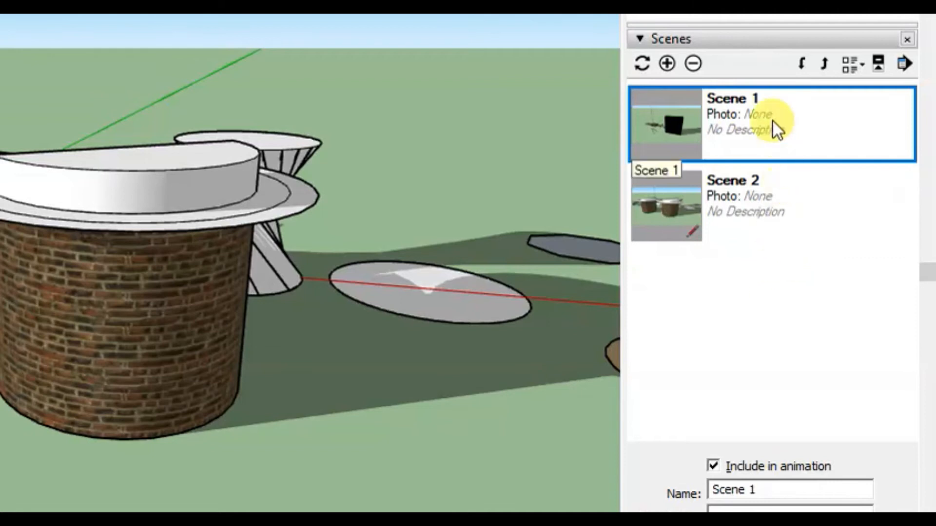
pyautogui.scroll(-3, 776, 418)
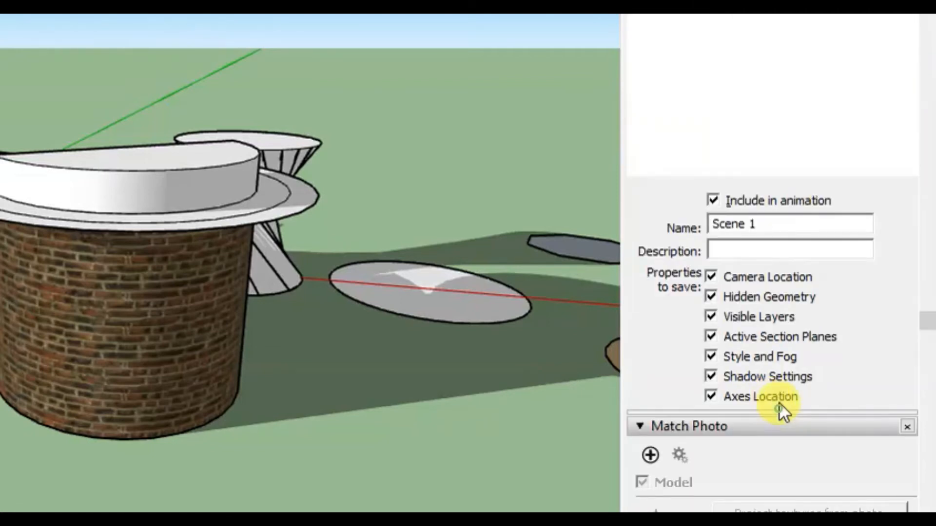
pyautogui.moveTo(798, 411); pyautogui.dragTo(856, 288)
pyautogui.scroll(3, 933, 220)
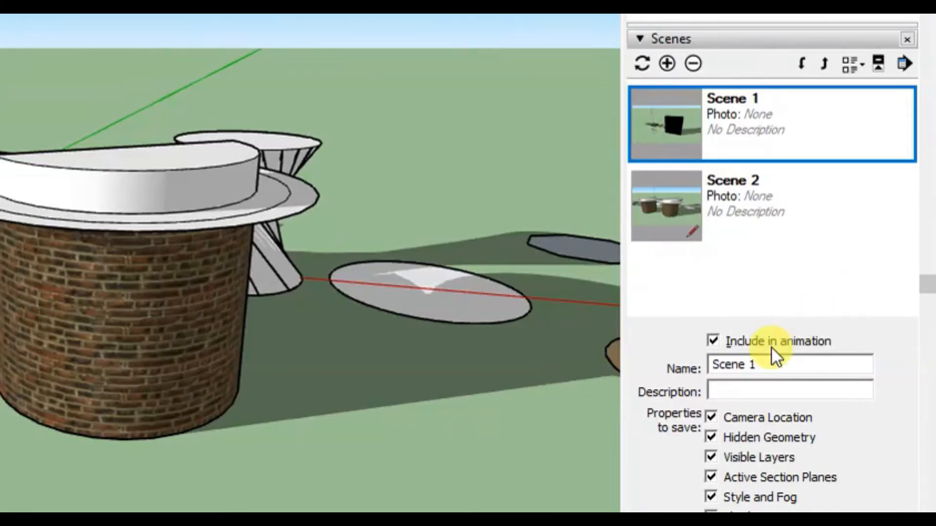
pyautogui.moveTo(762, 365); pyautogui.dragTo(715, 361)
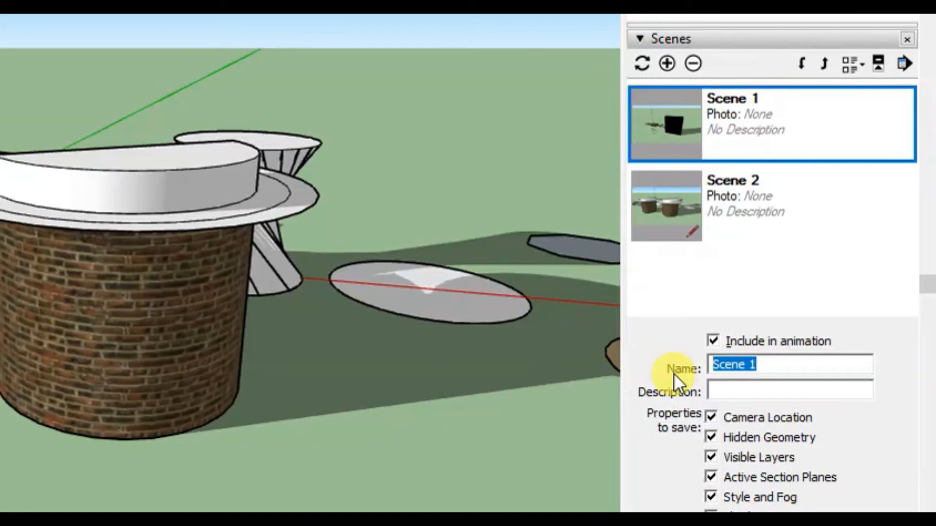
pyautogui.write('wall')
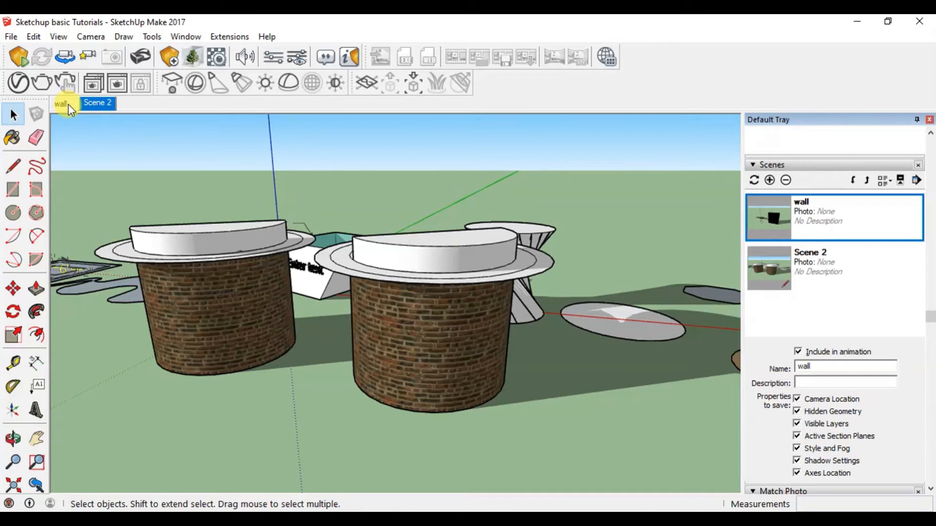
# Rename Scene 2 as circular body.
pyautogui.click(811, 254)
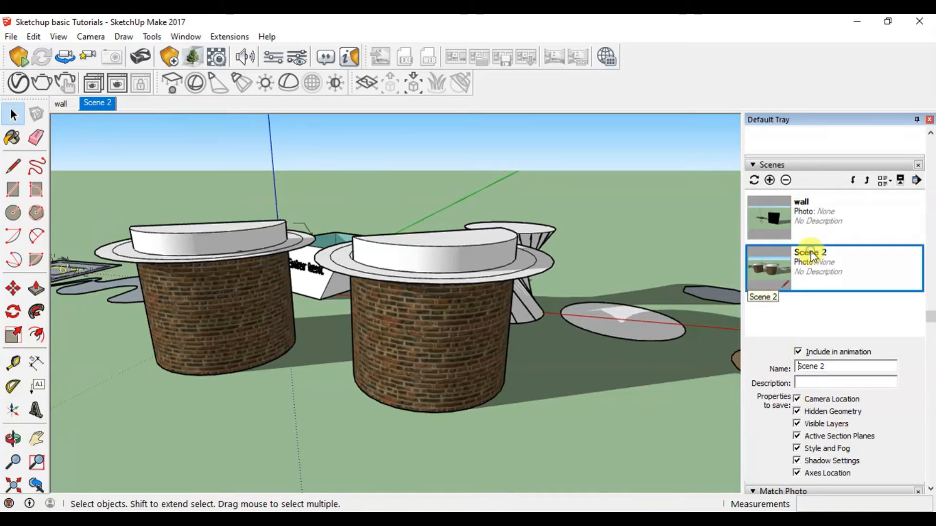
pyautogui.moveTo(836, 367); pyautogui.dragTo(736, 376)
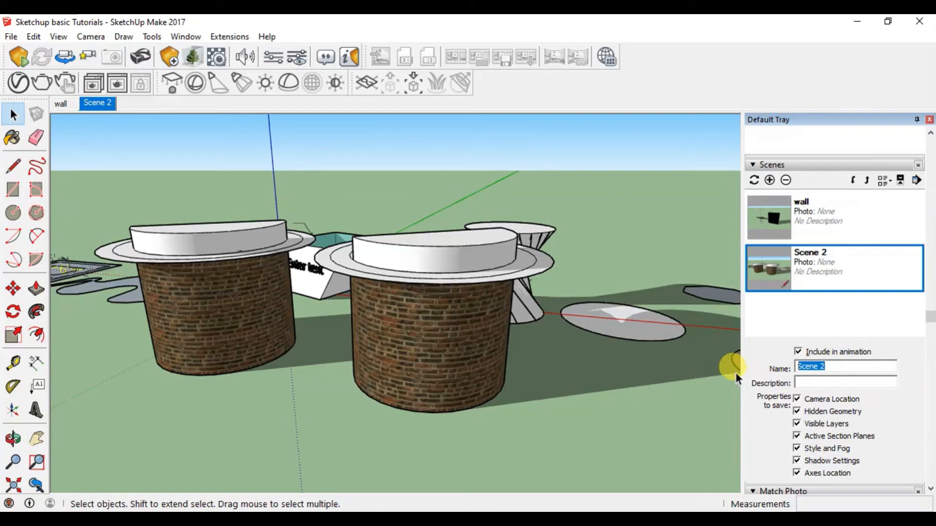
pyautogui.write('circu')
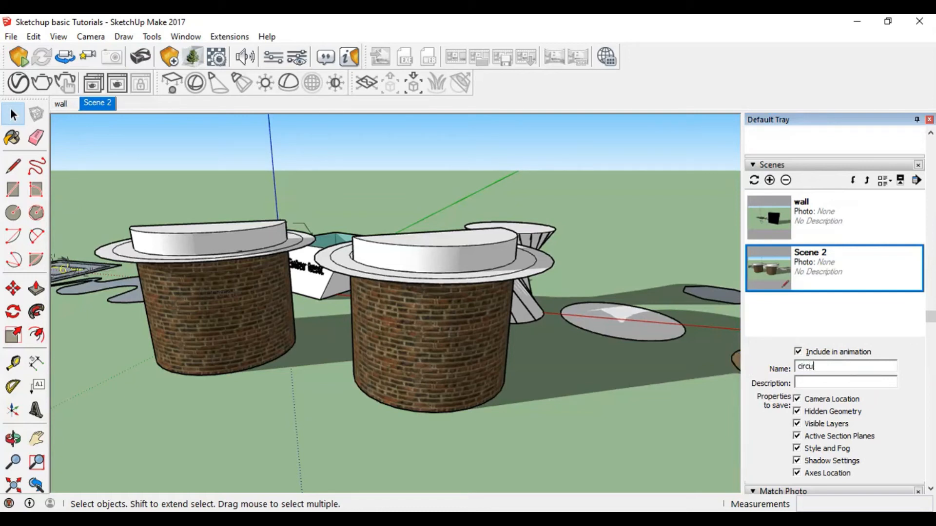
pyautogui.write('lar body')
pyautogui.press('Return')
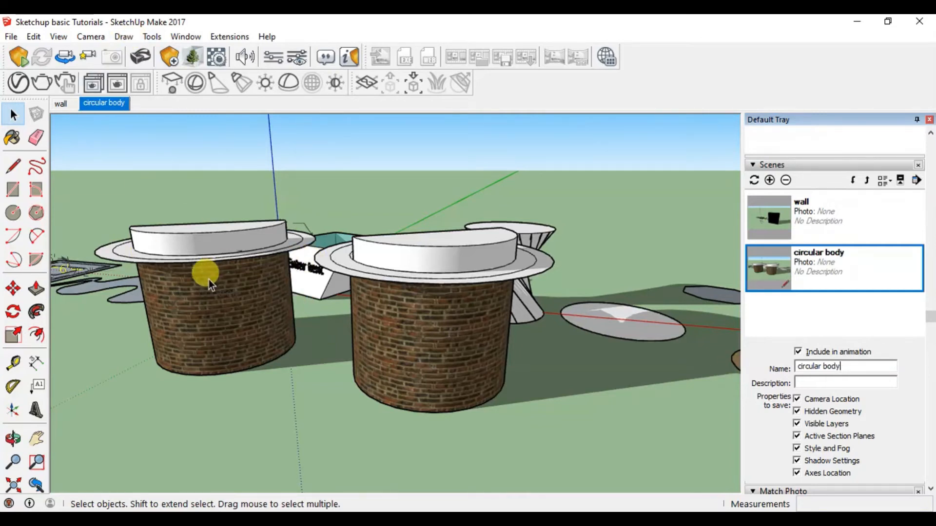
# Switch to the wall scene and back to the circular body scene to check their stored views.
pyautogui.scroll(-4, 209, 280)
pyautogui.scroll(-3, 208, 279)
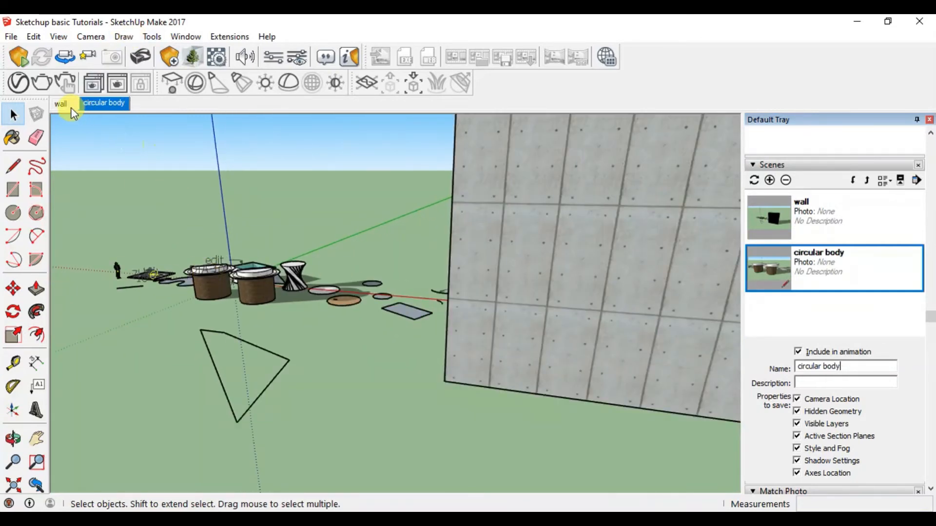
pyautogui.click(66, 104)
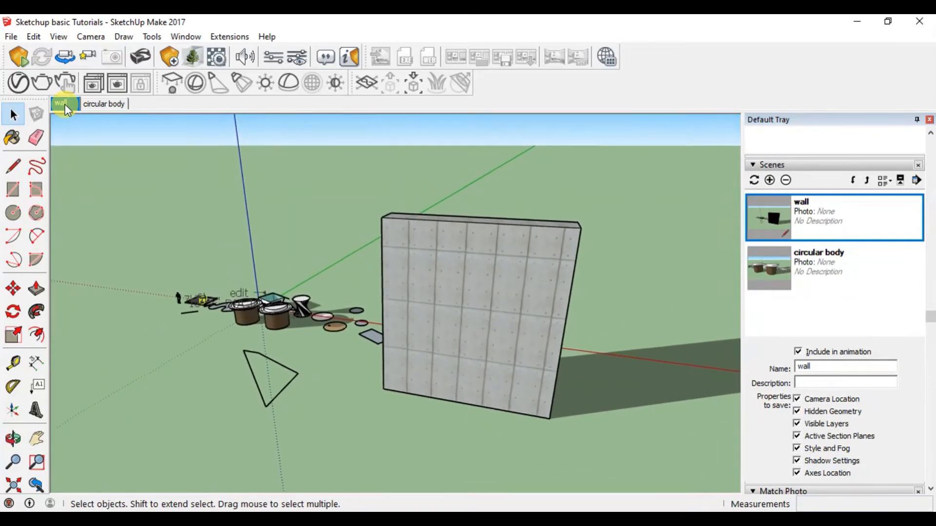
pyautogui.click(95, 106)
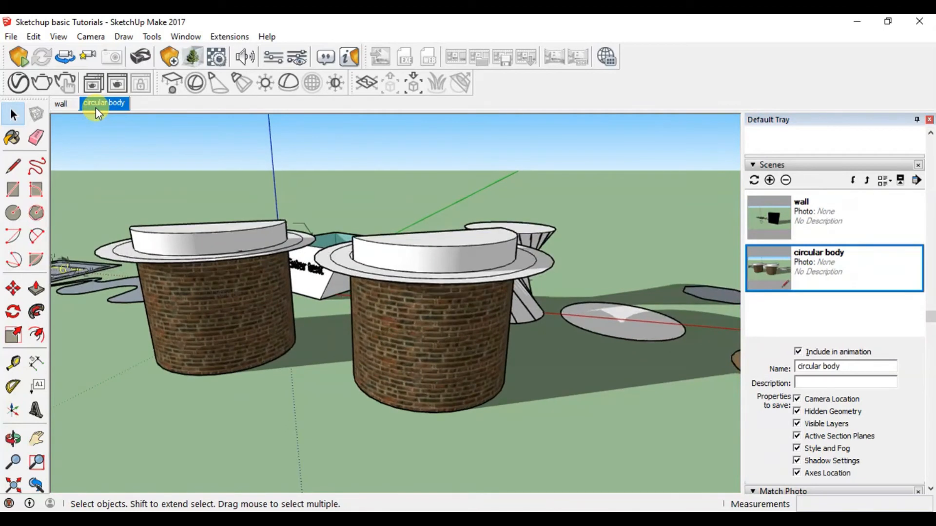
pyautogui.click(306, 326)
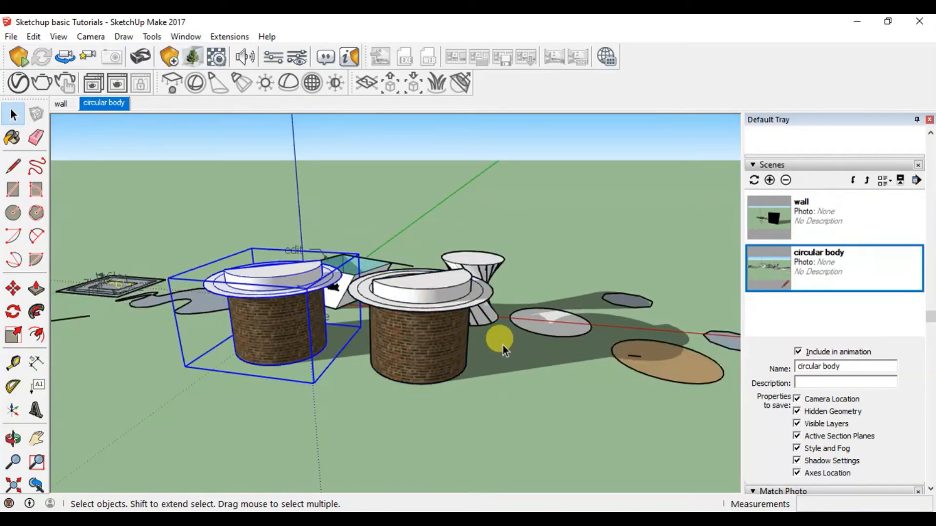
pyautogui.click(502, 345)
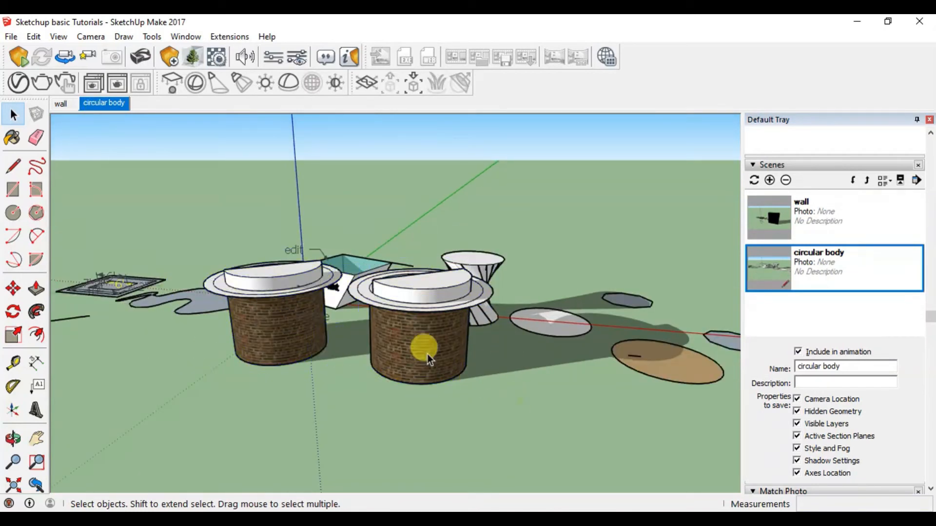
# Move the wall scene after the circular body scene in the scene order, and play the scene animation.
pyautogui.rightClick(67, 104)
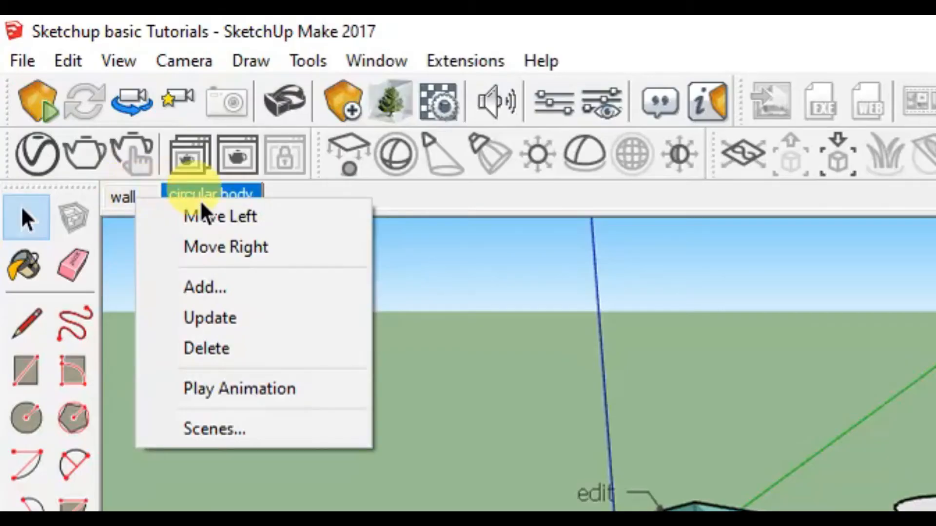
pyautogui.click(304, 217)
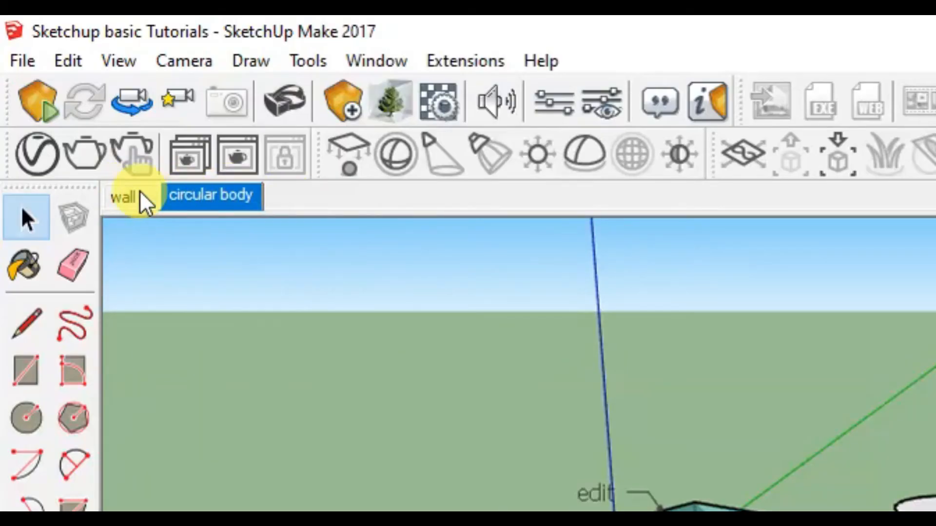
pyautogui.rightClick(127, 199)
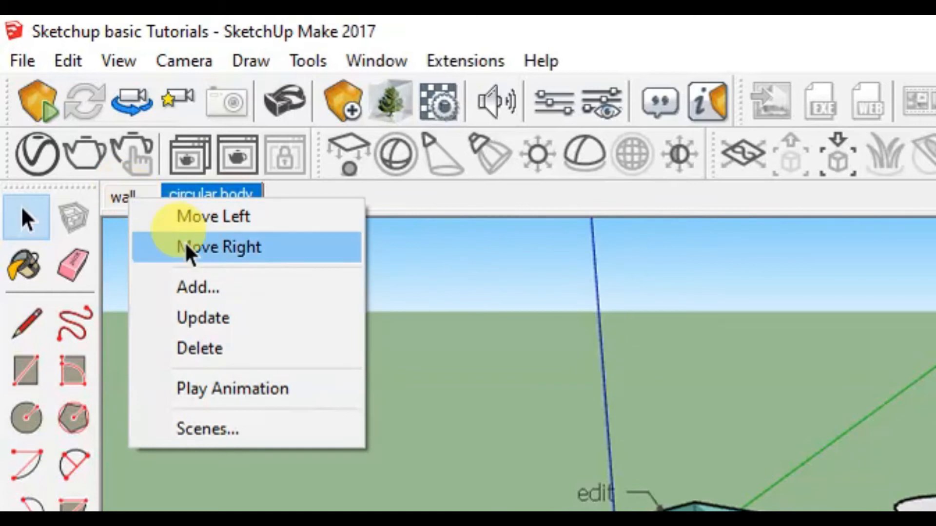
pyautogui.click(161, 248)
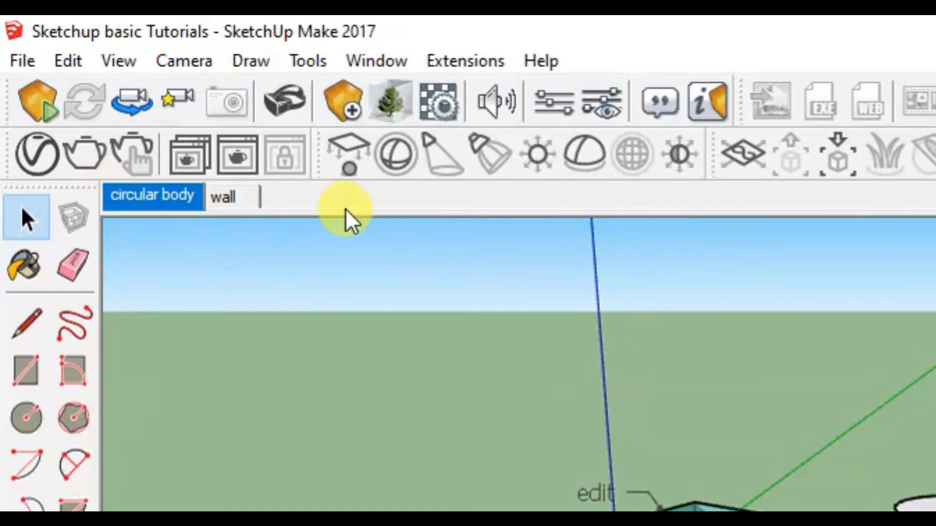
pyautogui.rightClick(243, 202)
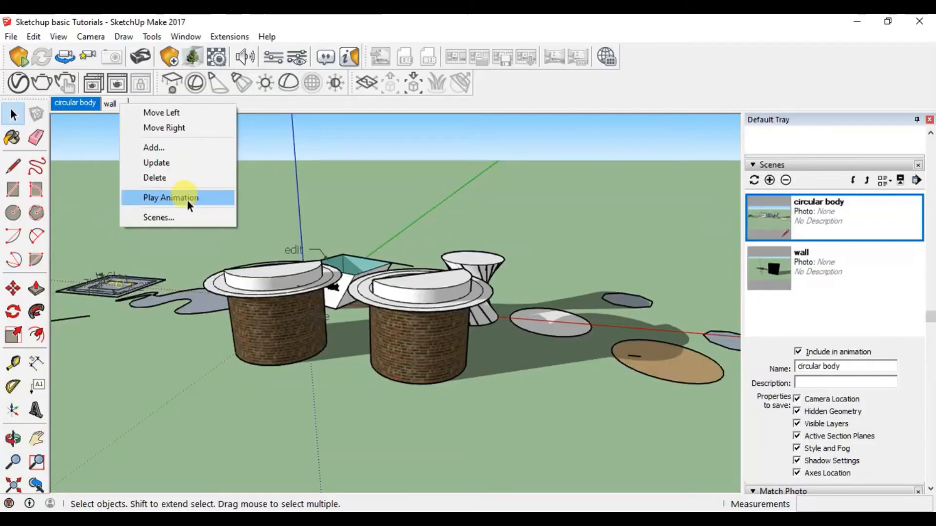
pyautogui.click(188, 199)
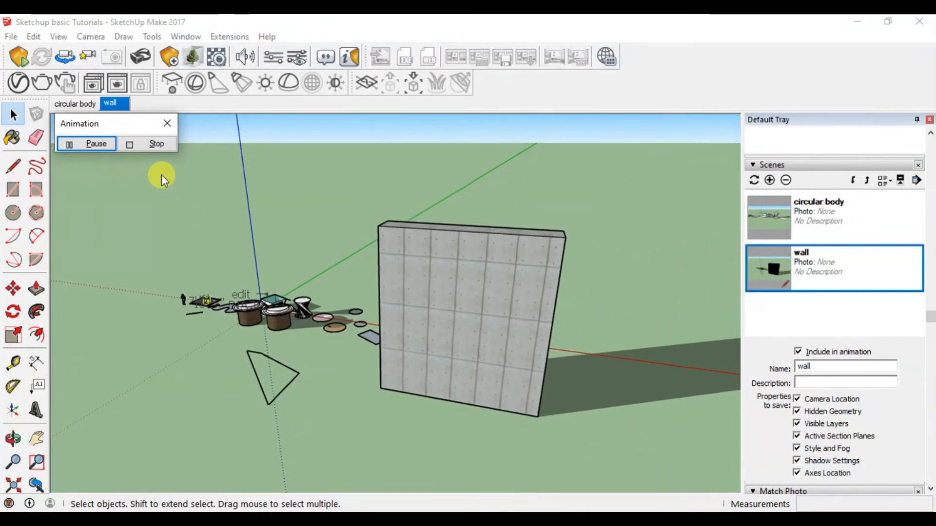
# Stop the scene animation and make the layers new layer and new layer 2 visible.
pyautogui.click(151, 144)
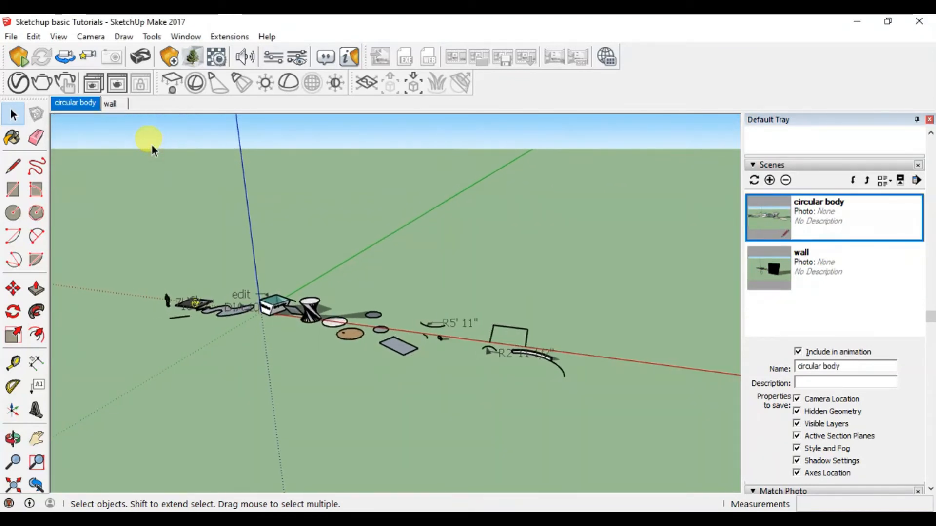
pyautogui.click(880, 321)
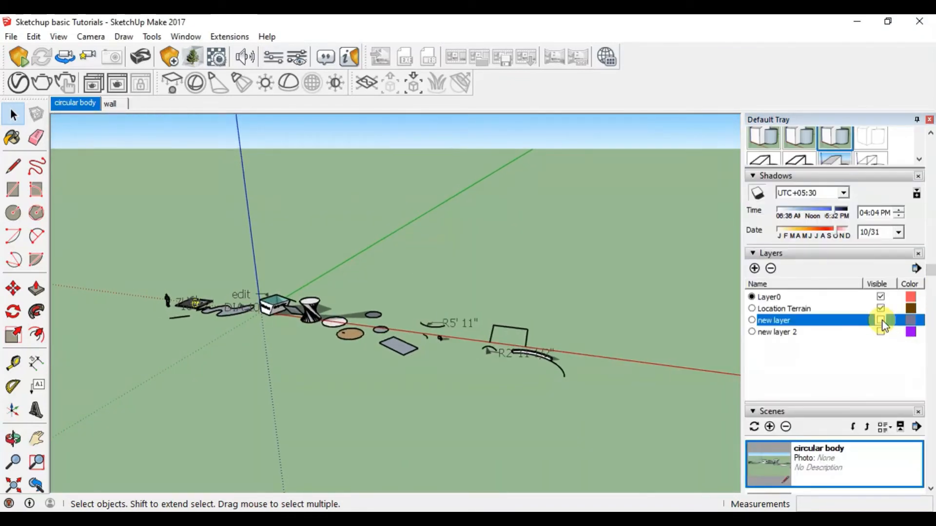
pyautogui.click(880, 321)
pyautogui.click(880, 332)
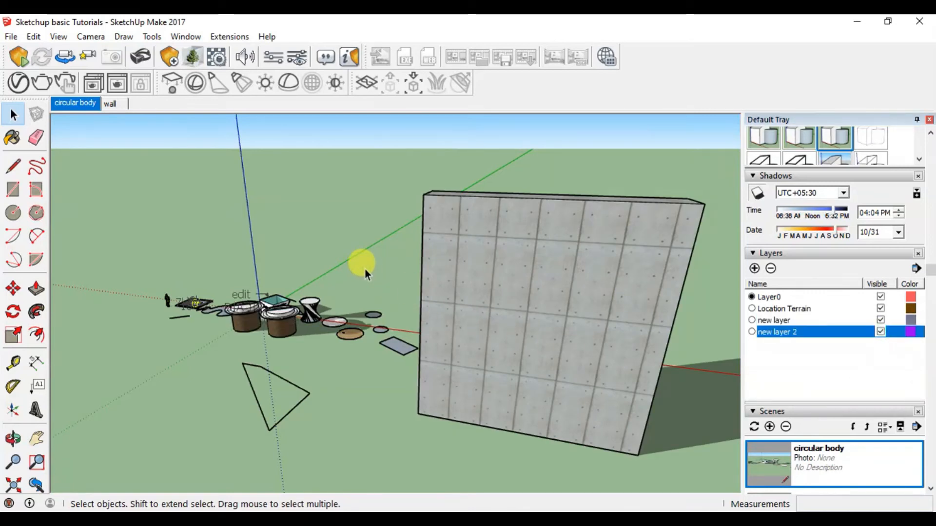
# Recall the circular body scene, the wall scene and the circular body scene again to compare their stored layer visibility.
pyautogui.click(74, 101)
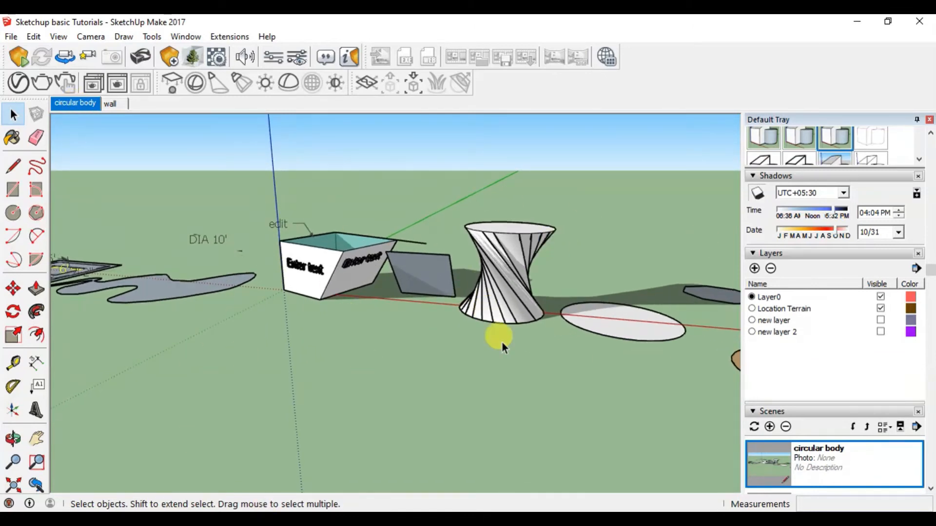
pyautogui.click(109, 104)
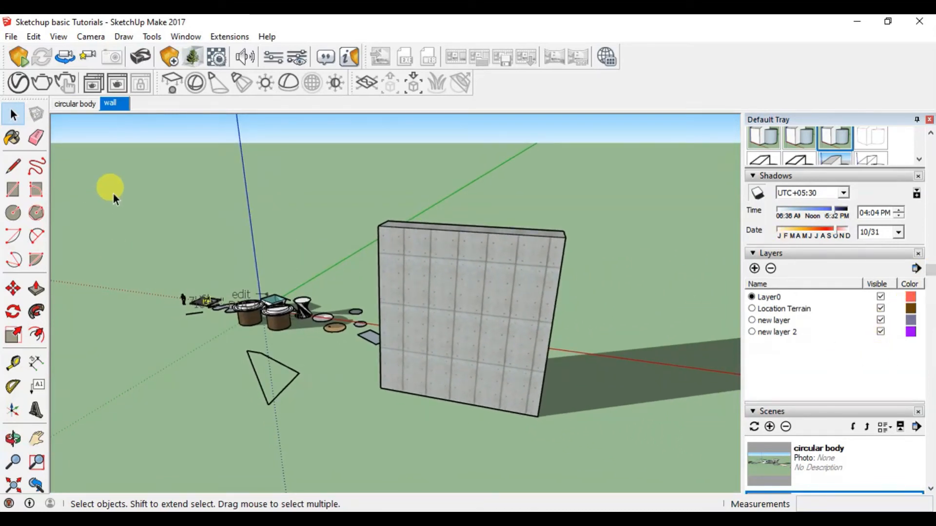
pyautogui.click(77, 104)
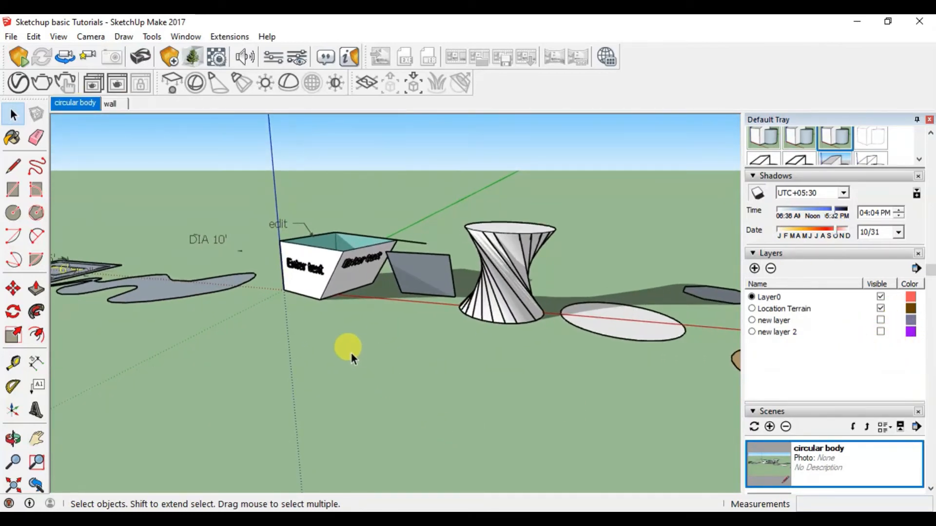
pyautogui.scroll(-1, 311, 331)
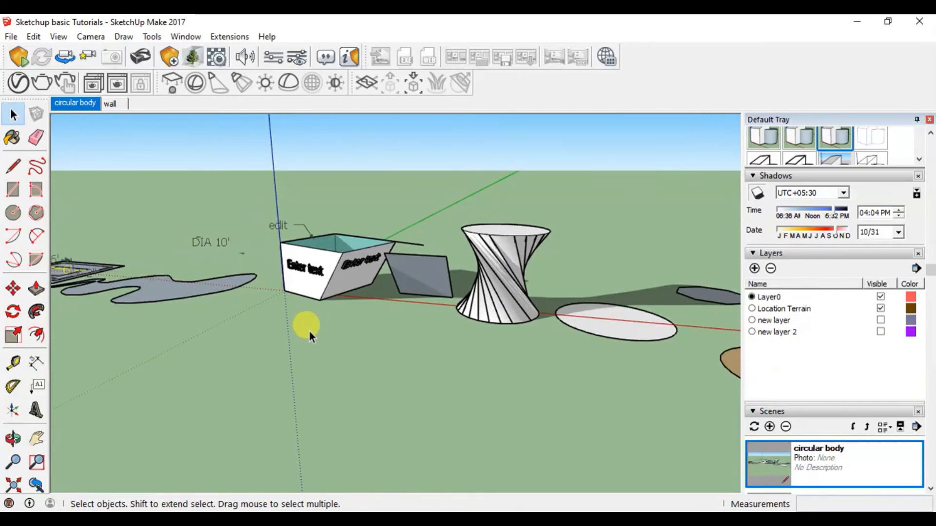
# Assign the tapered box group near the origin to the Location Terrain layer.
pyautogui.click(881, 309)
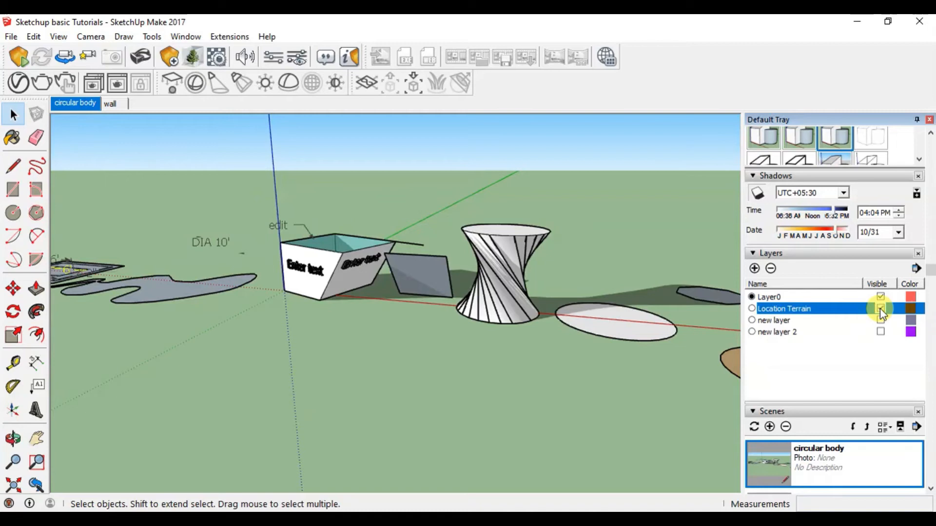
pyautogui.click(354, 281)
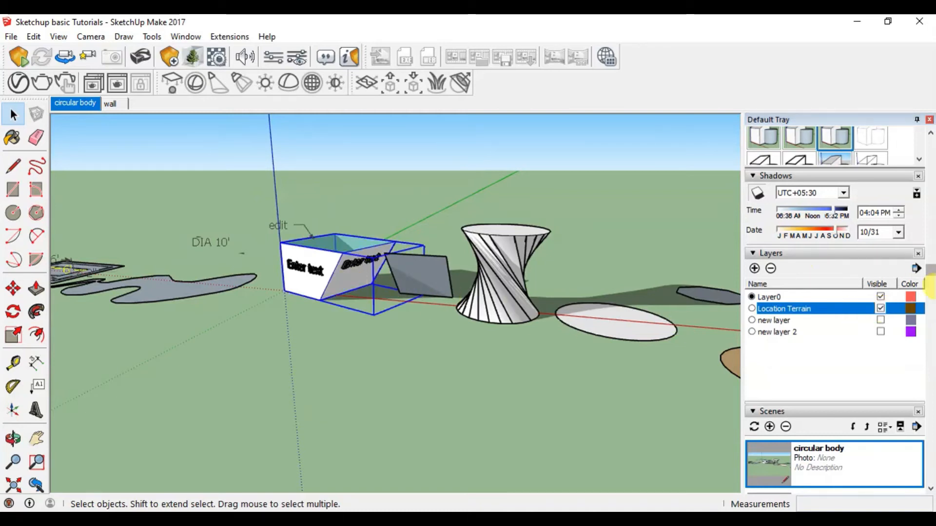
pyautogui.scroll(10, 929, 287)
pyautogui.click(855, 179)
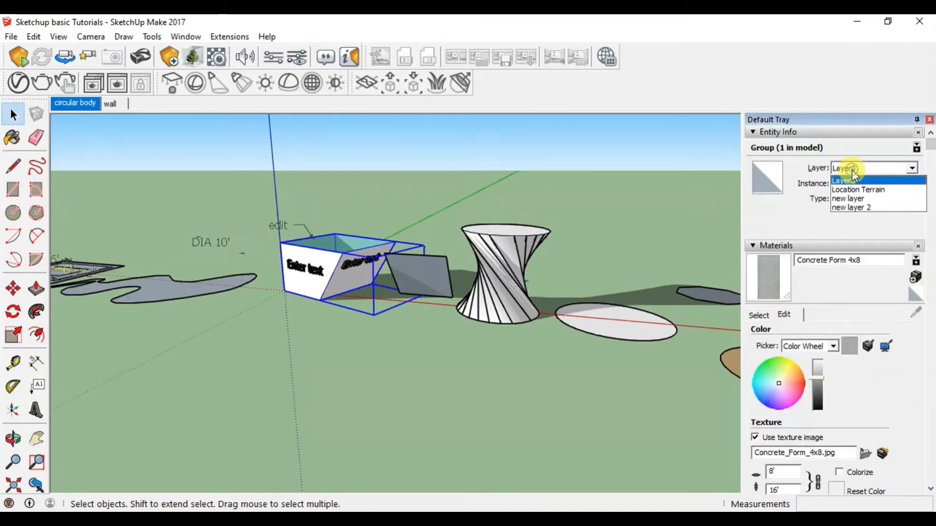
pyautogui.click(858, 189)
pyautogui.click(448, 425)
pyautogui.moveTo(930, 144); pyautogui.dragTo(931, 251)
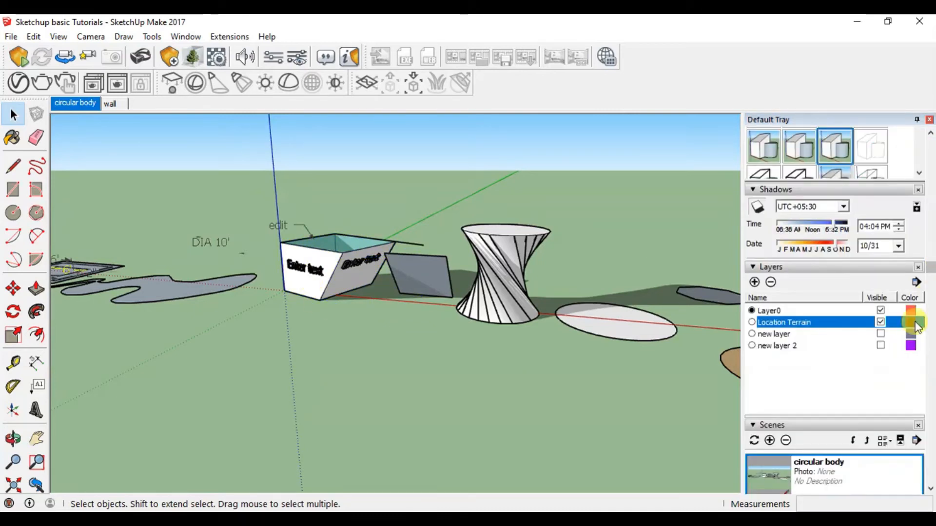
# Hide the Location Terrain layer and update the circular body scene with this visibility.
pyautogui.click(880, 322)
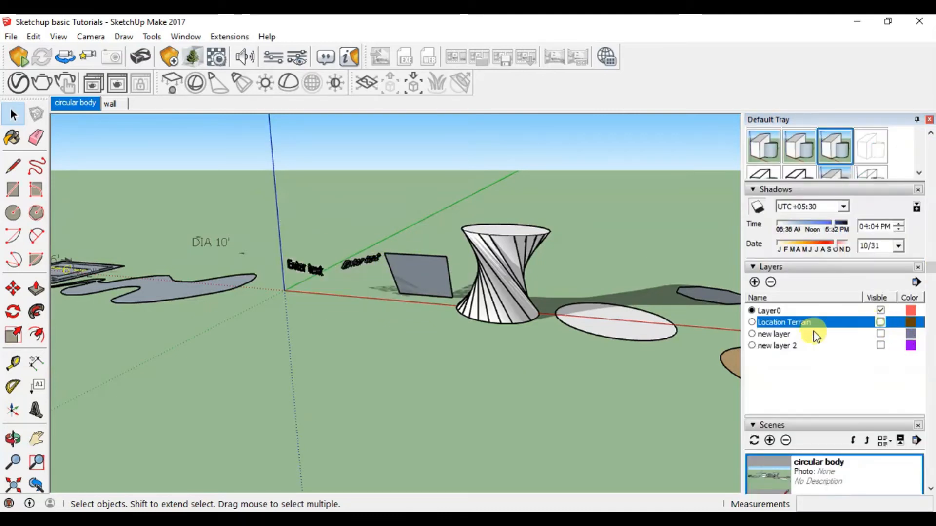
pyautogui.rightClick(75, 101)
pyautogui.click(138, 162)
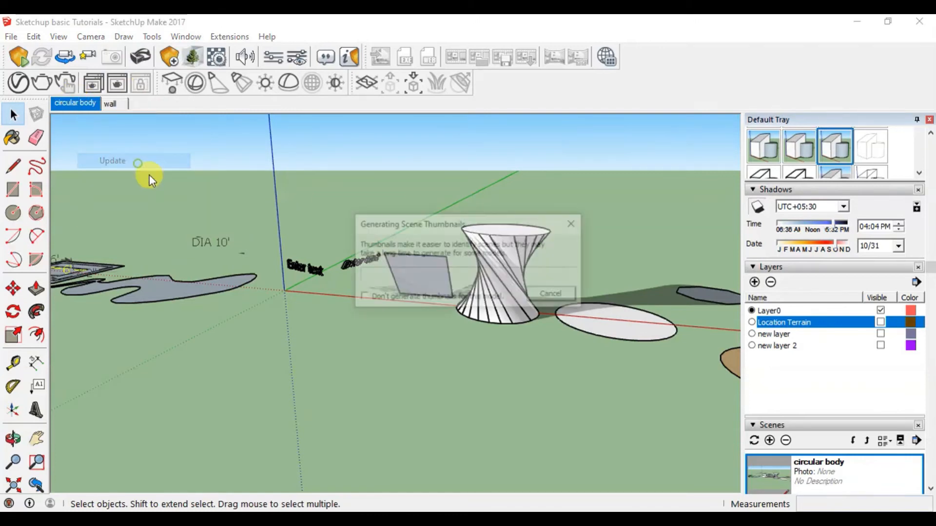
# Switch to the wall scene and back to the circular body scene to check the updated layer visibility.
pyautogui.click(110, 104)
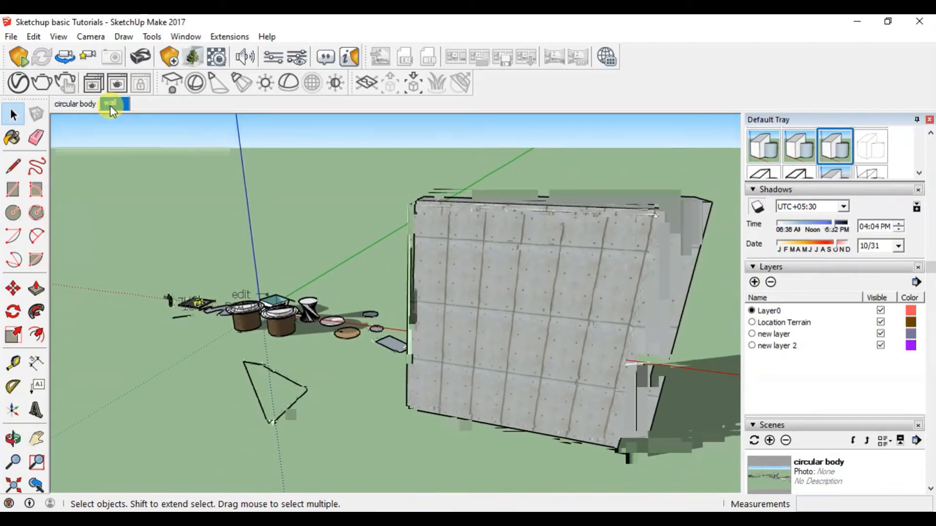
pyautogui.click(77, 103)
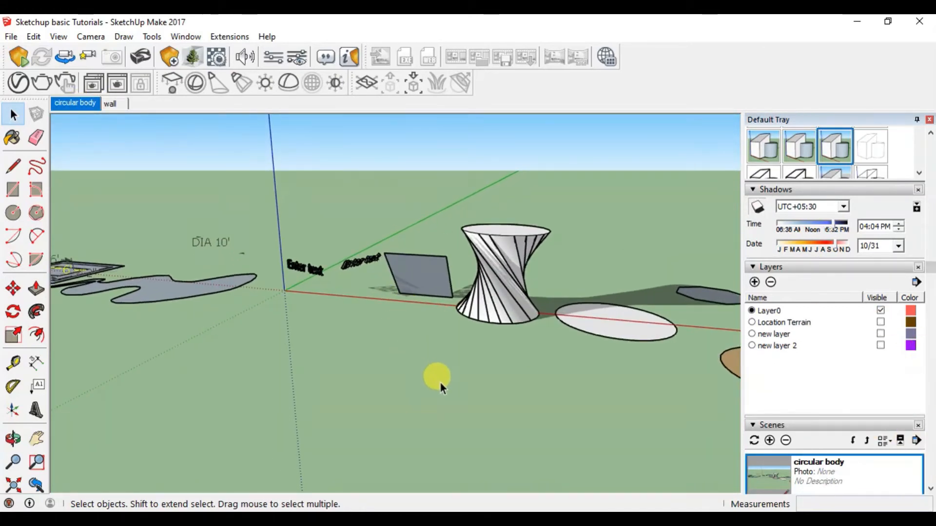
pyautogui.click(76, 102)
# Move the camera away from the circular body view and recall the scene to restore its stored camera.
pyautogui.scroll(-10, 261, 281)
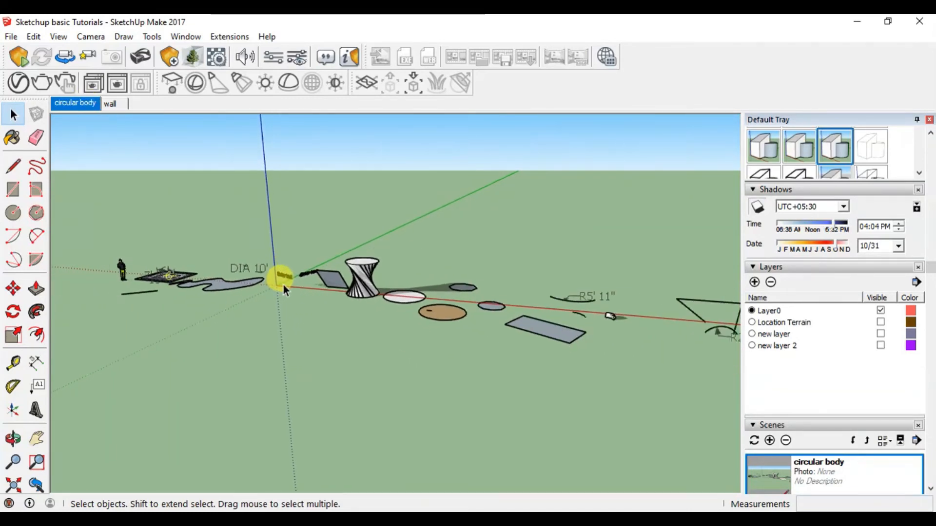
pyautogui.moveTo(291, 286); pyautogui.dragTo(322, 302, button='middle')
pyautogui.scroll(-3, 322, 301)
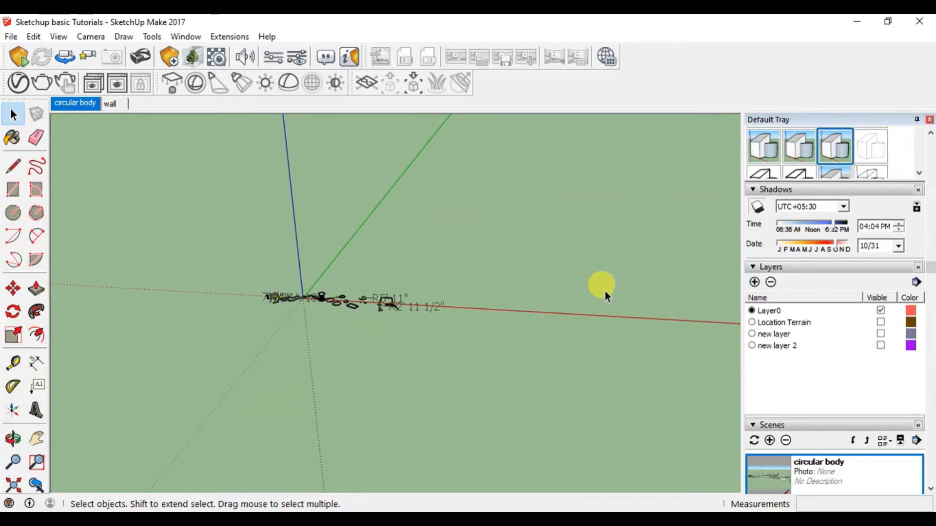
pyautogui.scroll(-3, 309, 273)
pyautogui.scroll(5, 337, 285)
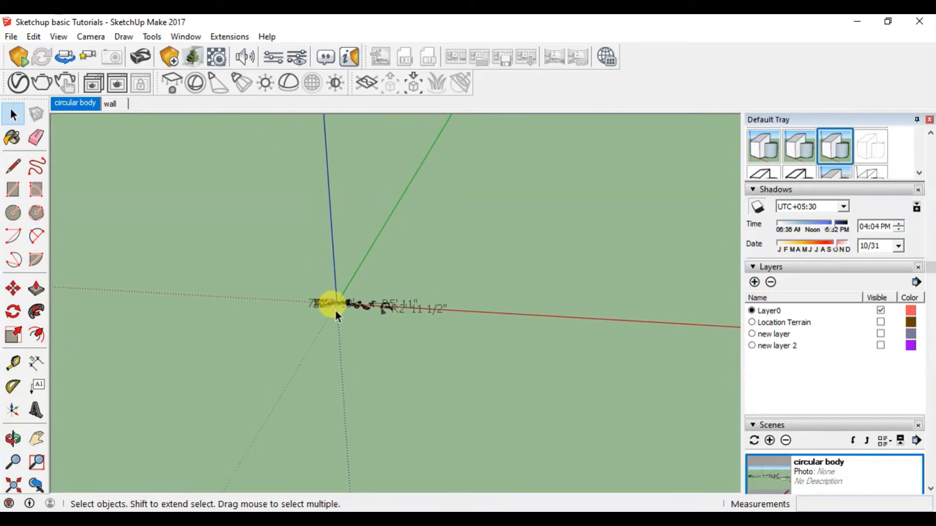
pyautogui.scroll(2, 343, 301)
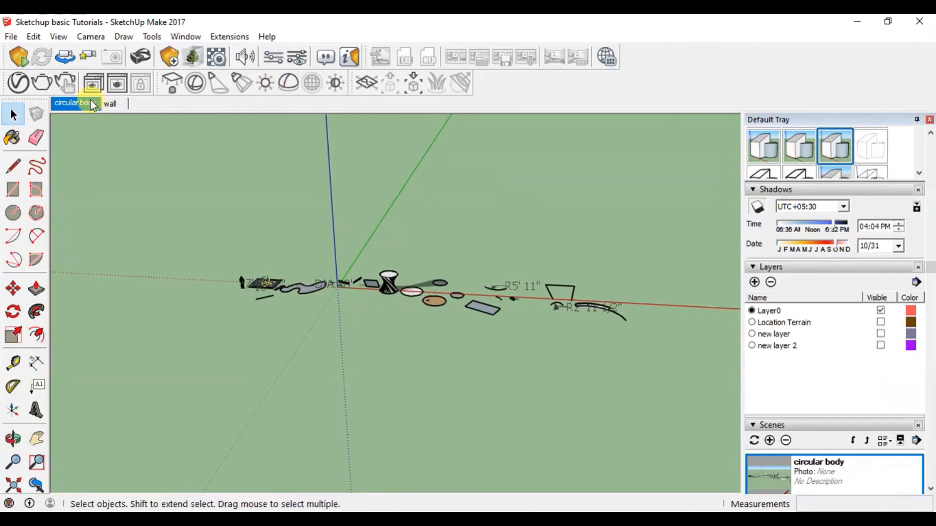
pyautogui.click(77, 103)
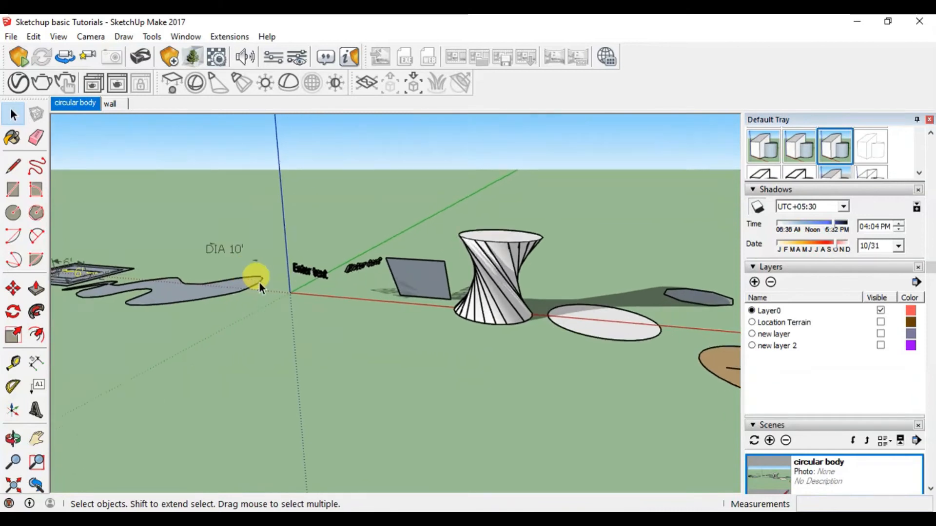
# Recall the wall scene and update it with a slightly closer camera view.
pyautogui.click(115, 105)
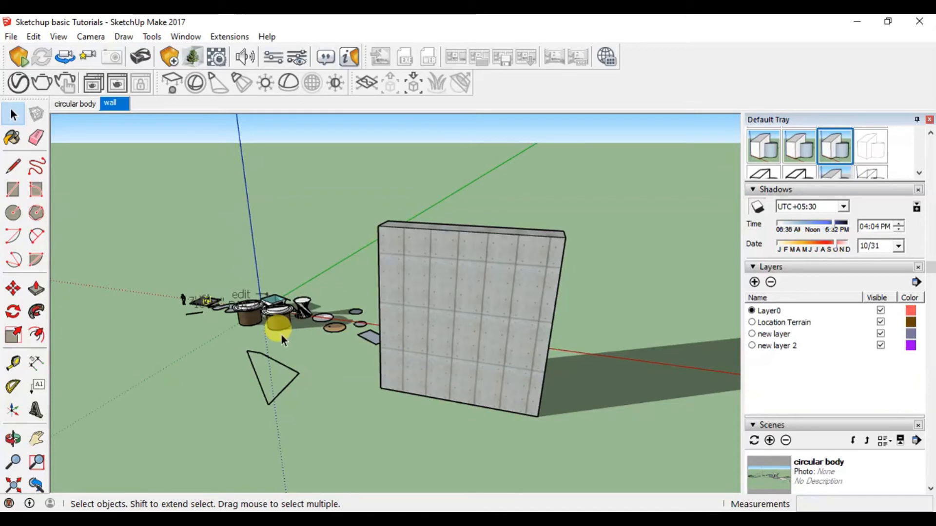
pyautogui.scroll(2, 253, 324)
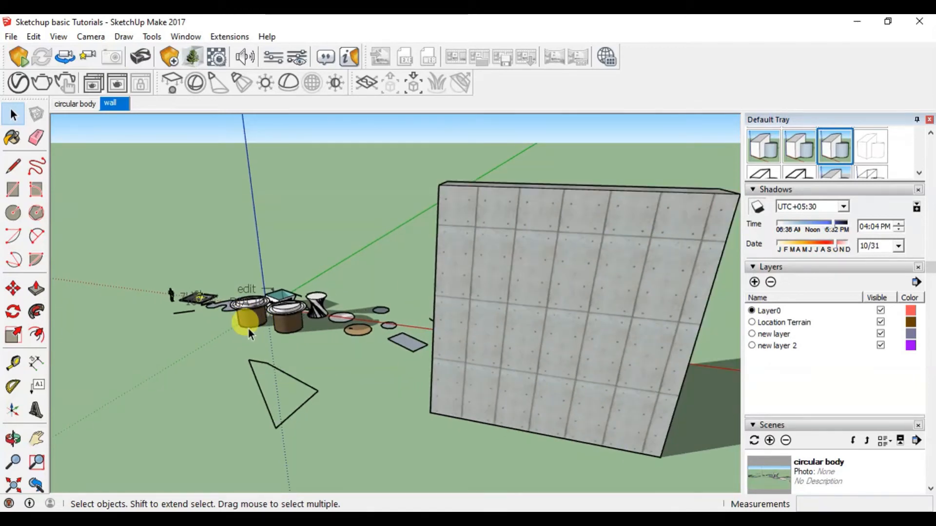
pyautogui.rightClick(112, 103)
pyautogui.click(164, 156)
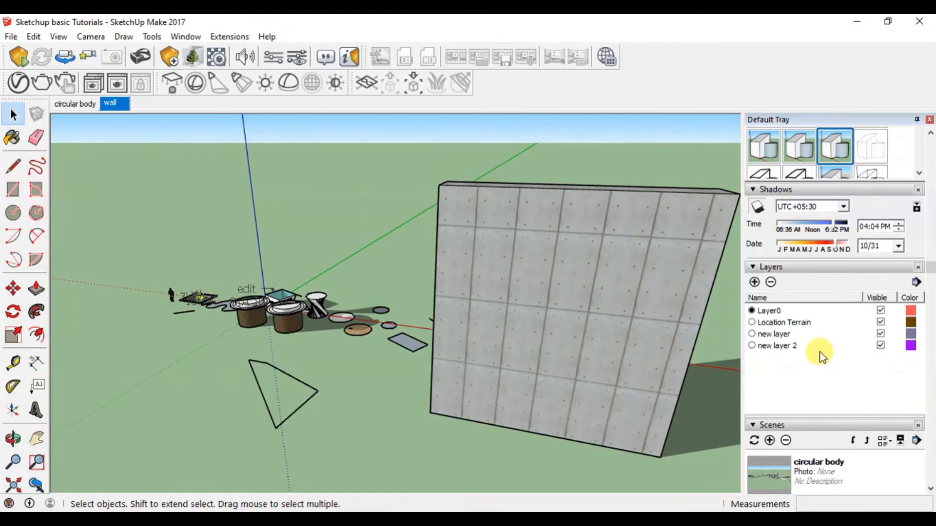
# Update the wall scene with the Location Terrain layer hidden, and switch to the circular body scene and back to compare.
pyautogui.click(880, 322)
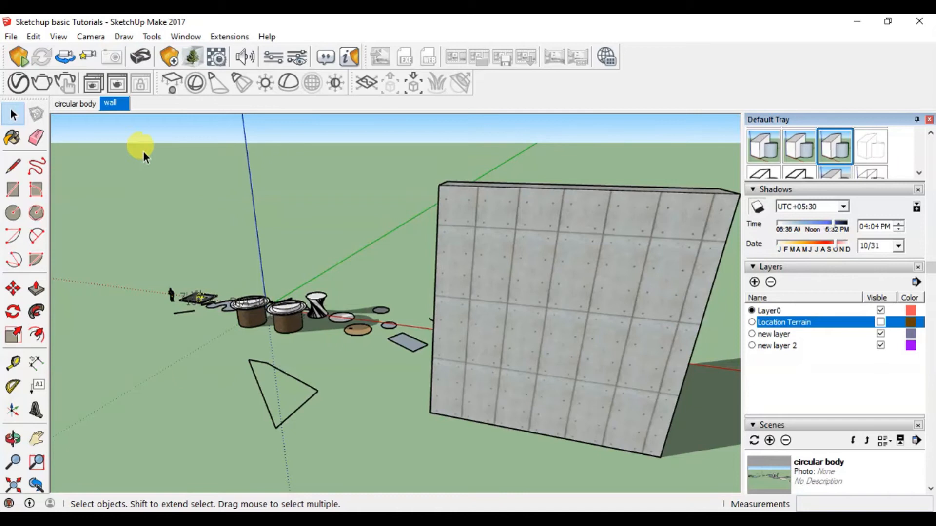
pyautogui.rightClick(111, 111)
pyautogui.click(153, 161)
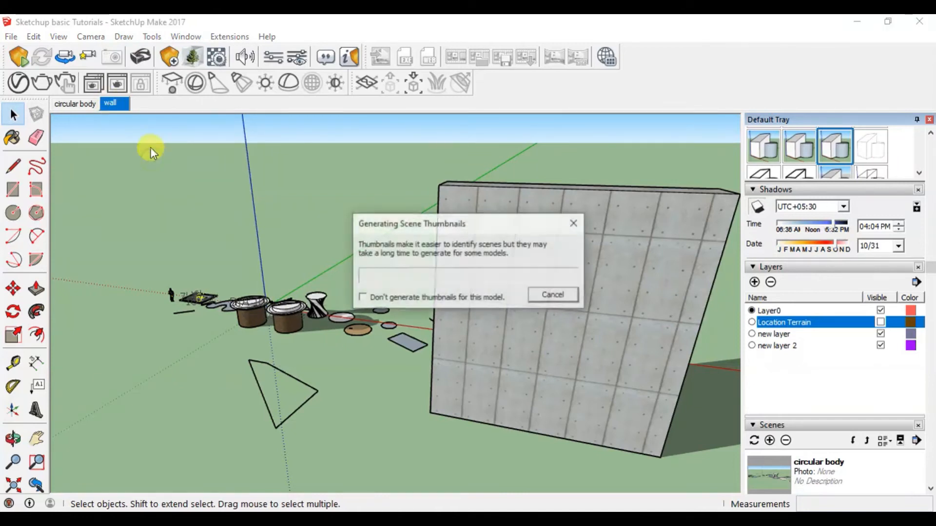
pyautogui.click(82, 107)
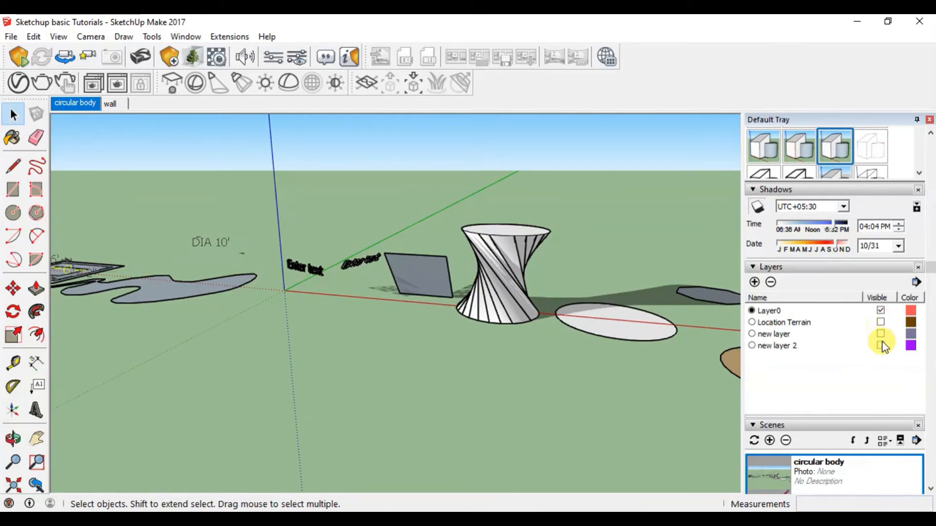
pyautogui.click(113, 103)
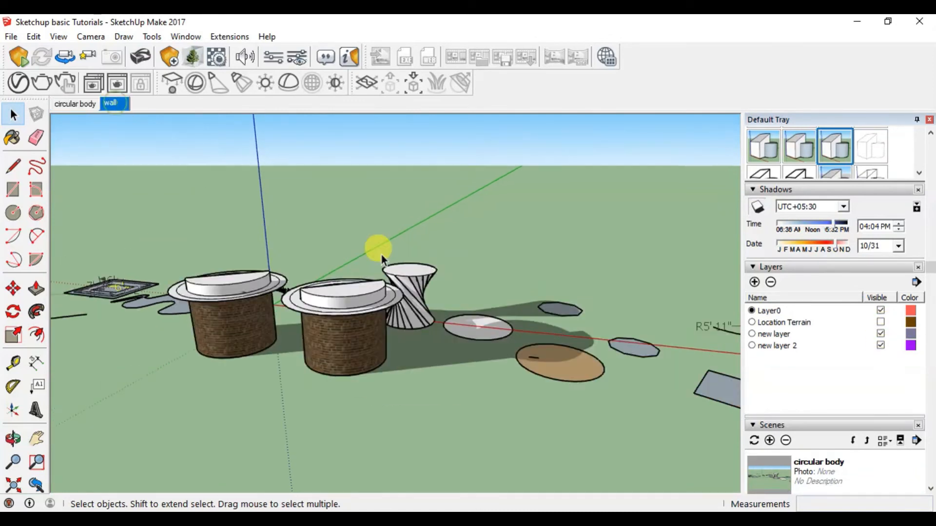
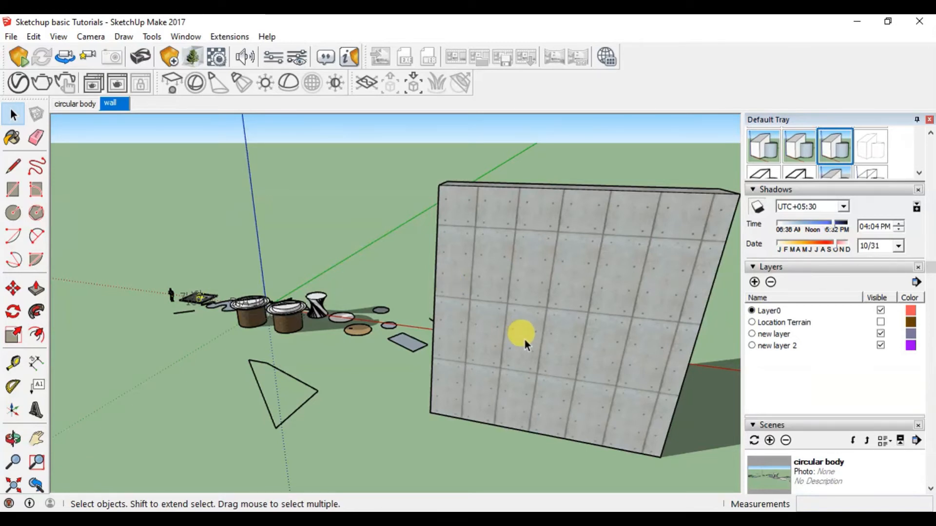
# Add a new scene from a low side view showing the two brick cylinders and the wall's narrow edge.
pyautogui.scroll(-3, 404, 298)
pyautogui.moveTo(365, 298); pyautogui.dragTo(484, 335, button='middle')
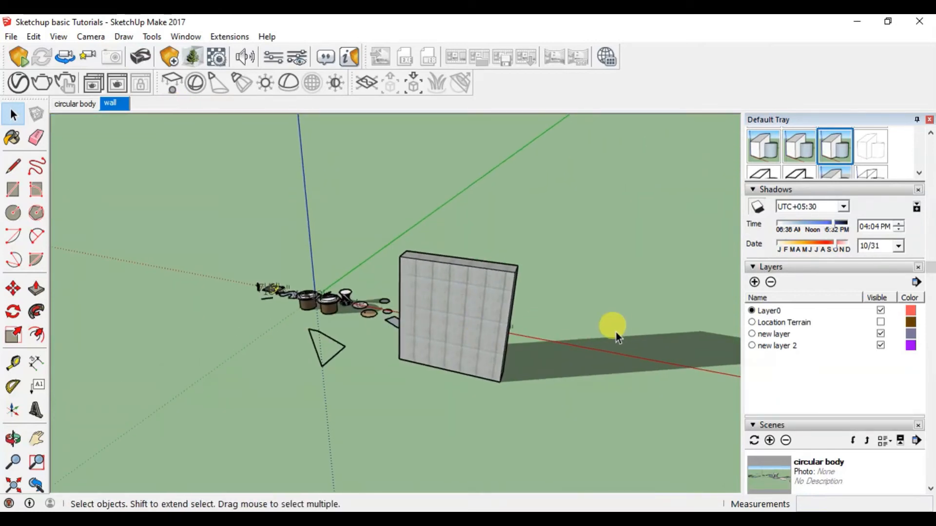
pyautogui.moveTo(396, 286); pyautogui.dragTo(540, 291, button='middle')
pyautogui.scroll(5, 371, 306)
pyautogui.scroll(-2, 277, 353)
pyautogui.moveTo(609, 214); pyautogui.dragTo(639, 106, button='middle')
pyautogui.scroll(5, 250, 317)
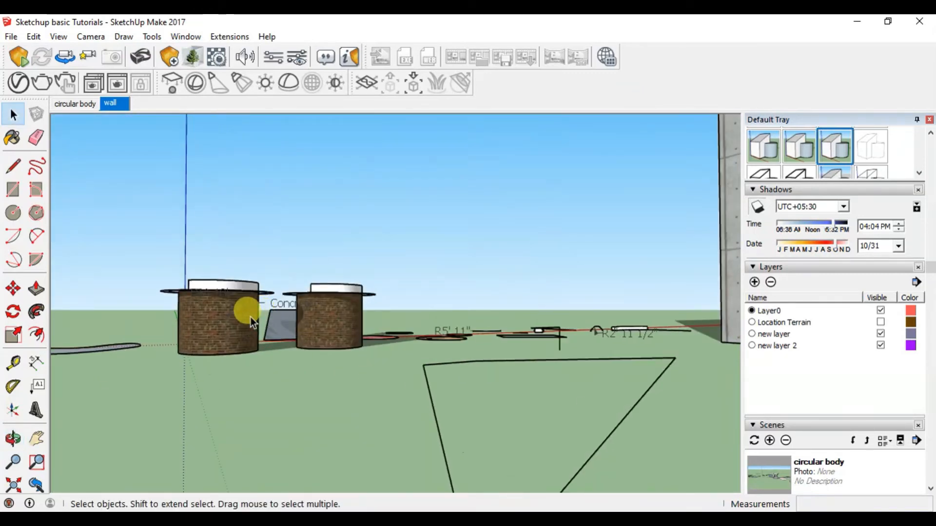
pyautogui.moveTo(357, 303); pyautogui.dragTo(514, 296, button='middle')
pyautogui.keyDown('shift'); pyautogui.moveTo(663, 297); pyautogui.dragTo(579, 300, button='middle'); pyautogui.keyUp('shift')
pyautogui.scroll(-2, 591, 293)
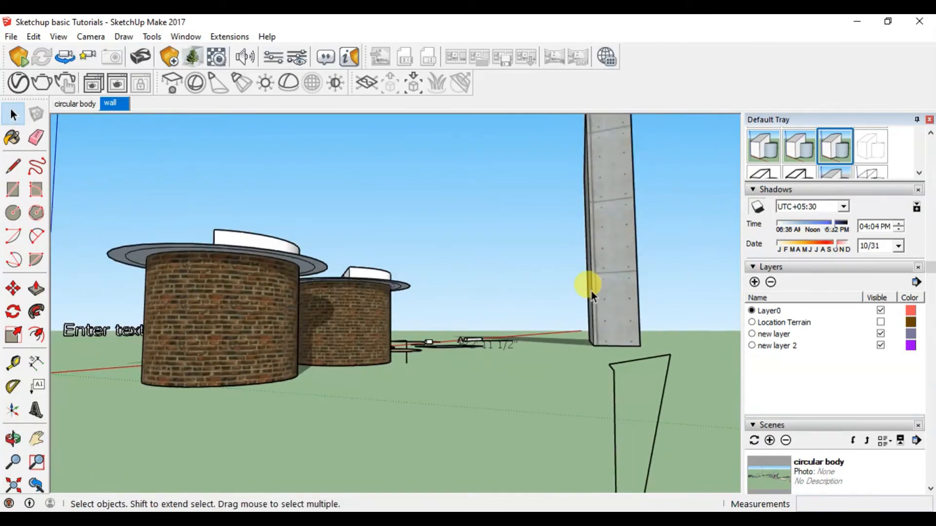
pyautogui.rightClick(117, 104)
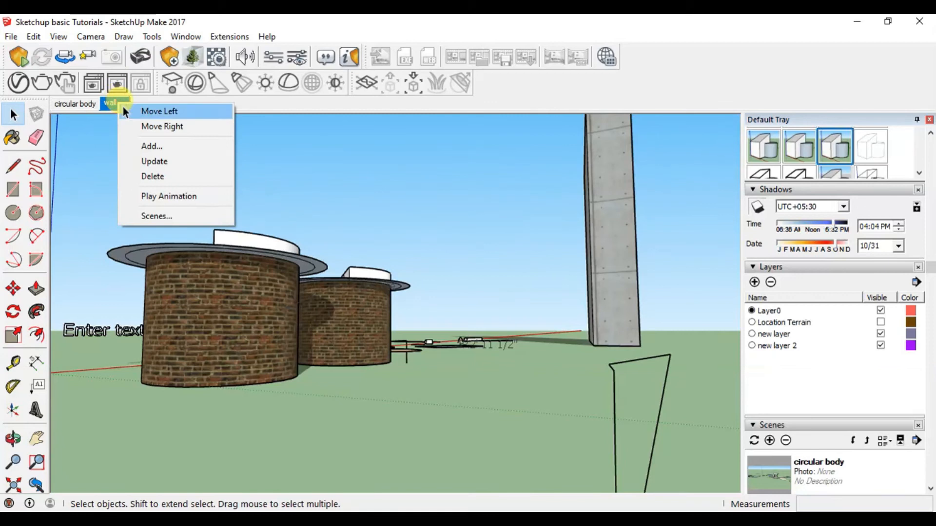
pyautogui.click(157, 144)
# Rename Scene 3 as side view in its scene details.
pyautogui.moveTo(929, 268); pyautogui.dragTo(928, 319)
pyautogui.tripleClick(829, 380)
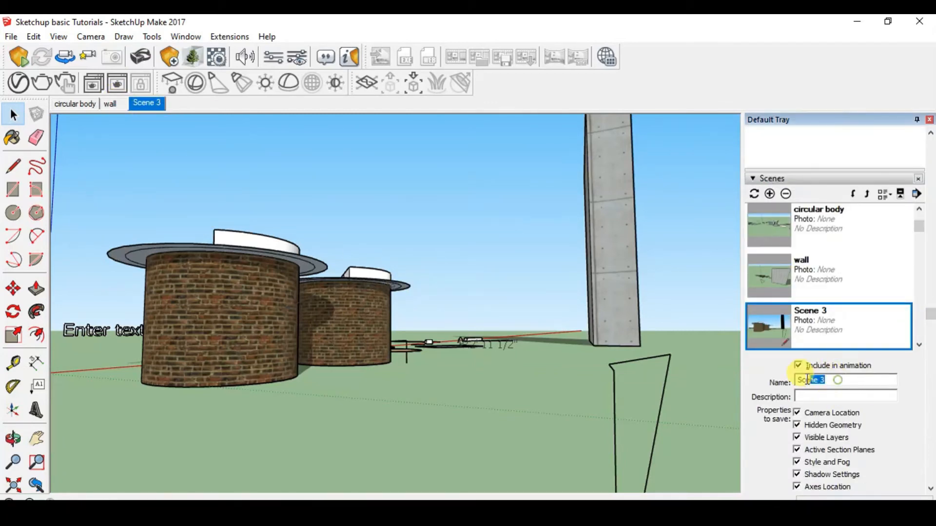
pyautogui.write('side view')
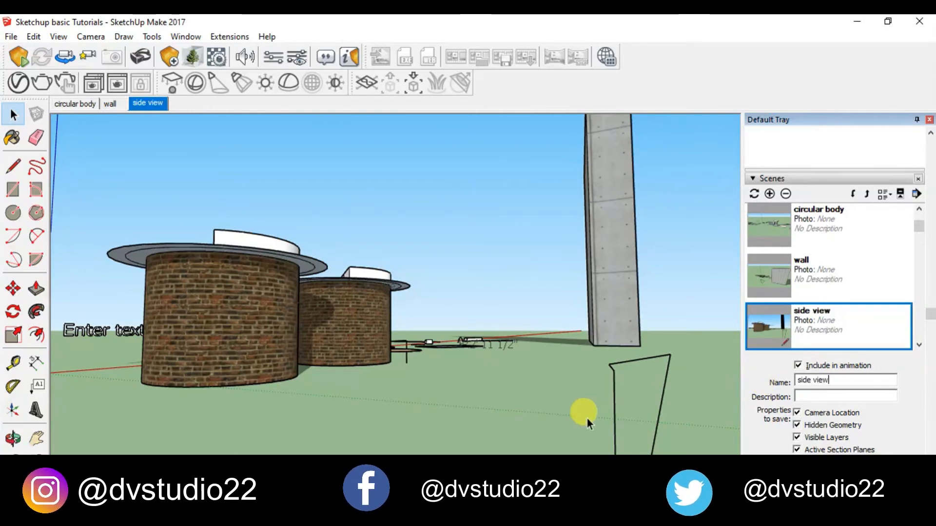
pyautogui.scroll(5, 930, 326)
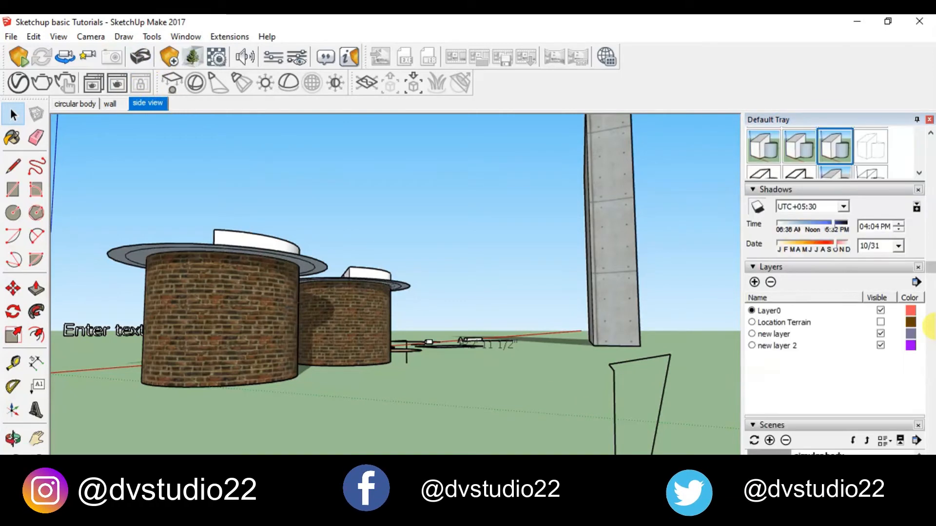
# Update the side view scene with the Location Terrain layer visible, then switch to the wall scene and back to compare.
pyautogui.click(880, 322)
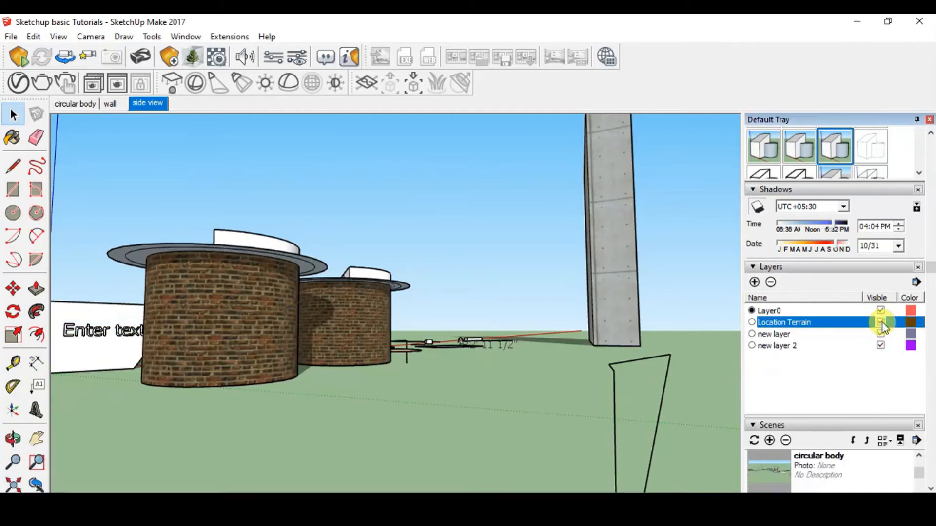
pyautogui.rightClick(153, 106)
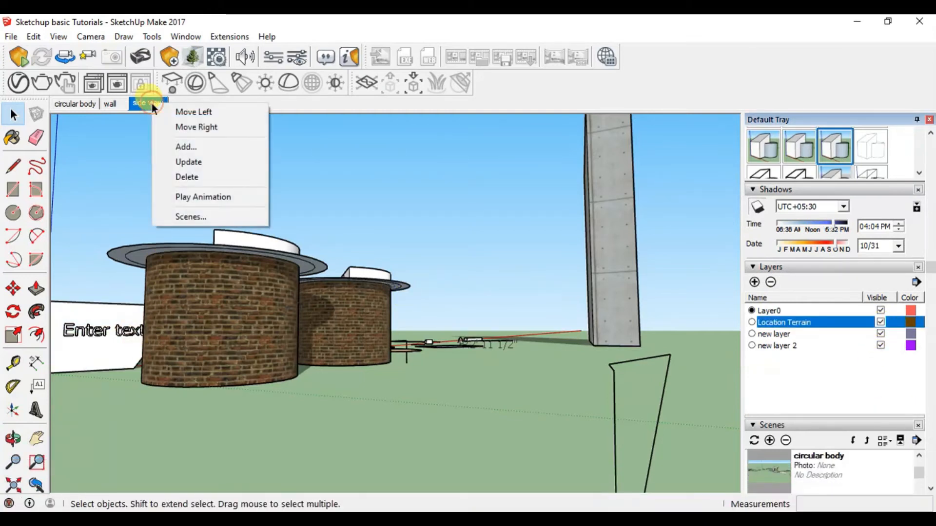
pyautogui.click(218, 163)
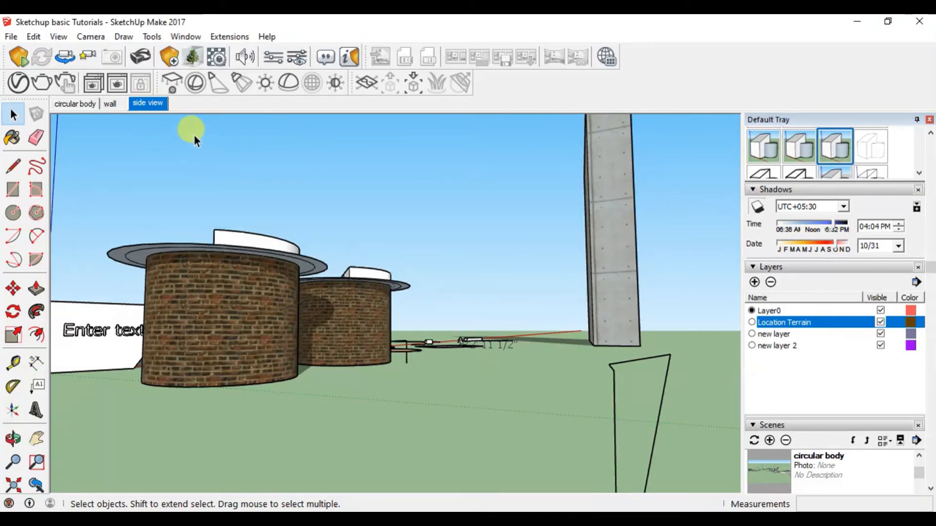
pyautogui.click(109, 105)
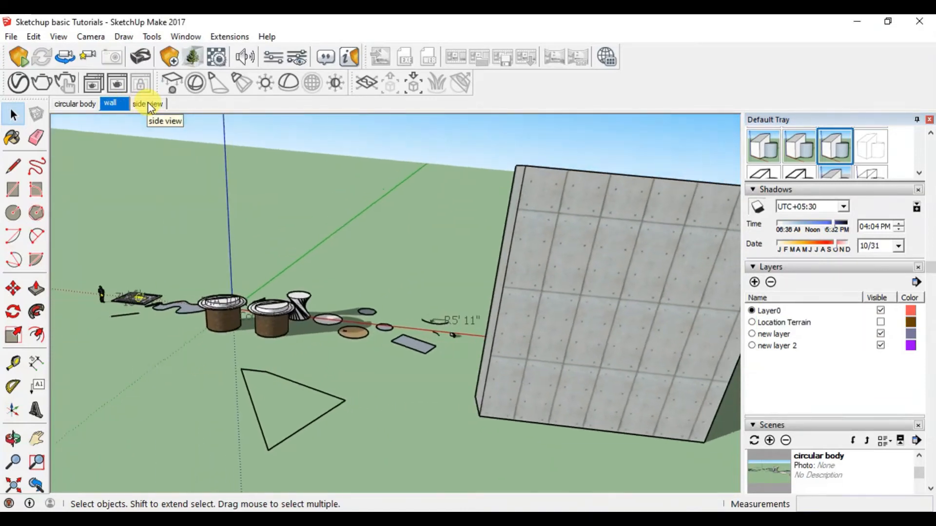
pyautogui.click(147, 104)
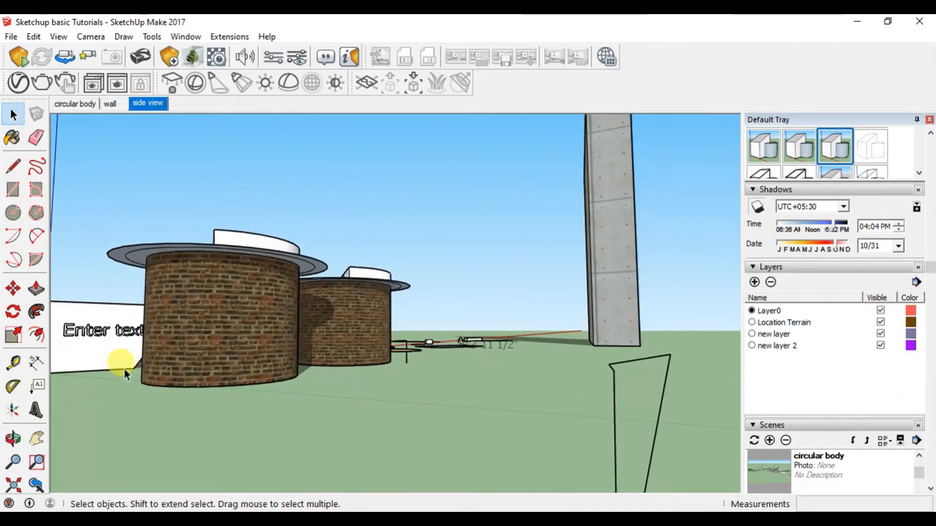
# Orbit away with the Location Terrain layer hidden, and recall the wall and side view scenes to test their stored settings.
pyautogui.moveTo(349, 309); pyautogui.dragTo(319, 333, button='middle')
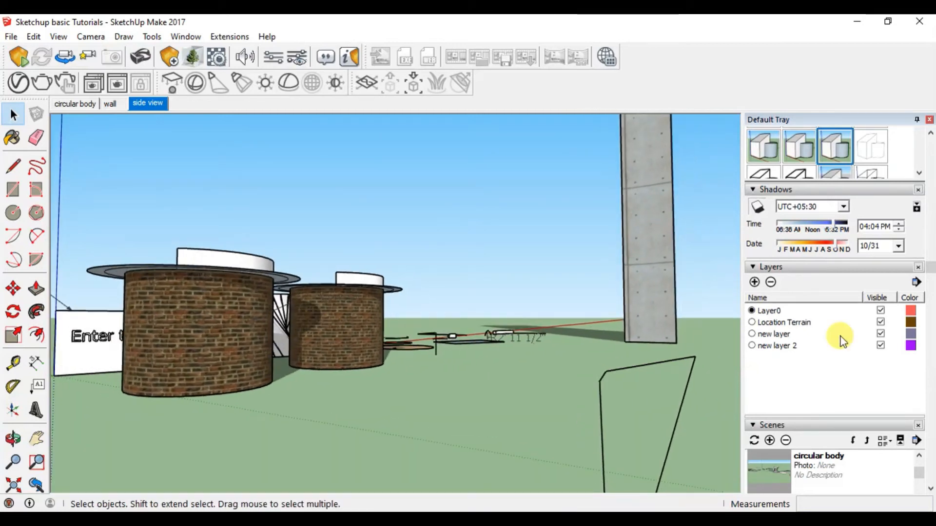
pyautogui.click(880, 321)
pyautogui.moveTo(158, 322); pyautogui.dragTo(165, 338, button='middle')
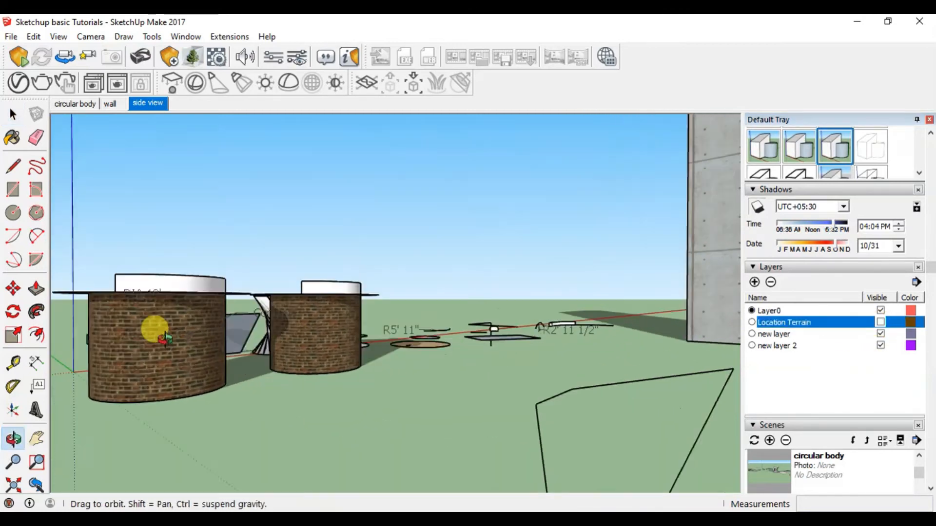
pyautogui.scroll(-5, 164, 338)
pyautogui.click(111, 103)
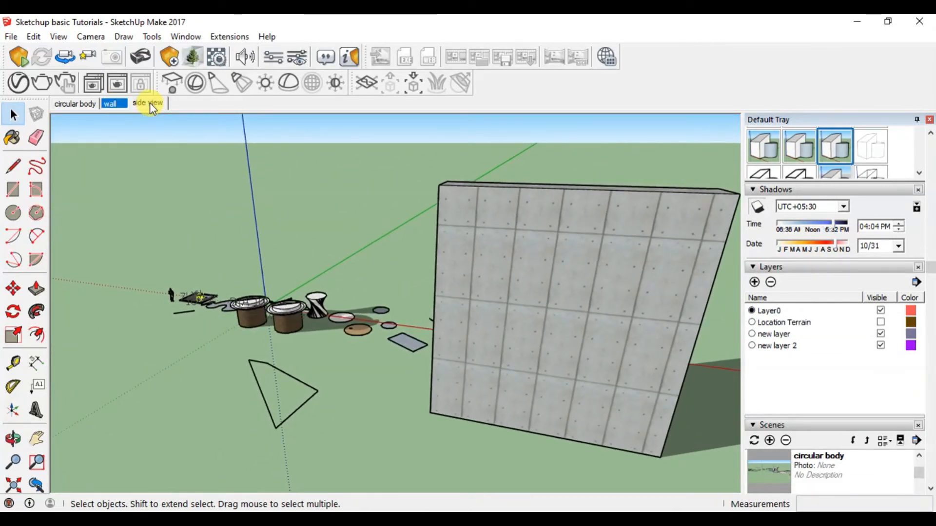
pyautogui.click(150, 102)
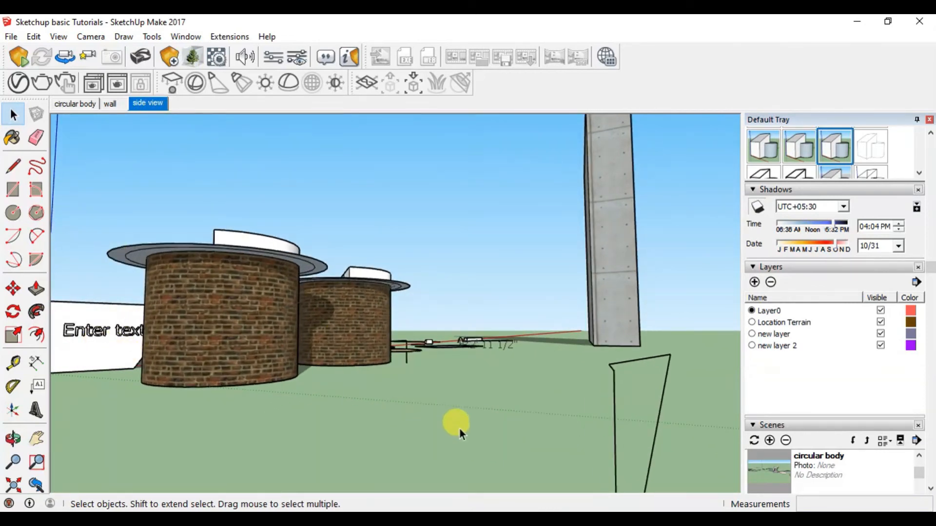
# Bring up the Soften Edges settings and open the brick cylinder nearest the concrete wall for editing.
pyautogui.scroll(-5, 930, 207)
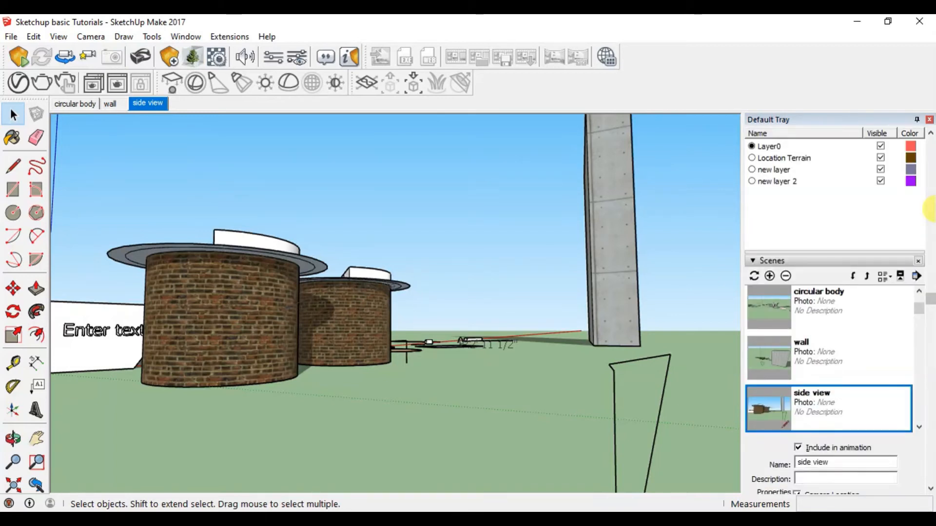
pyautogui.scroll(-8, 877, 307)
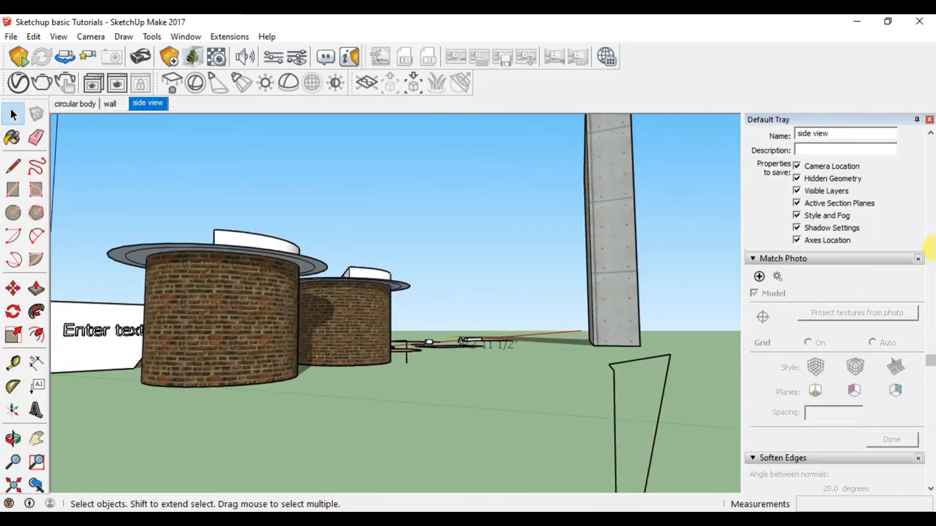
pyautogui.scroll(-3, 929, 248)
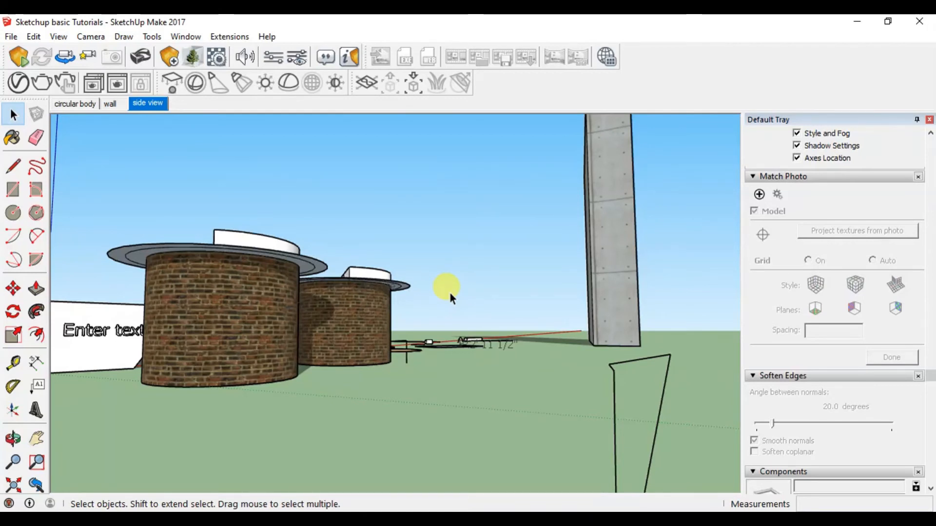
pyautogui.scroll(-3, 932, 230)
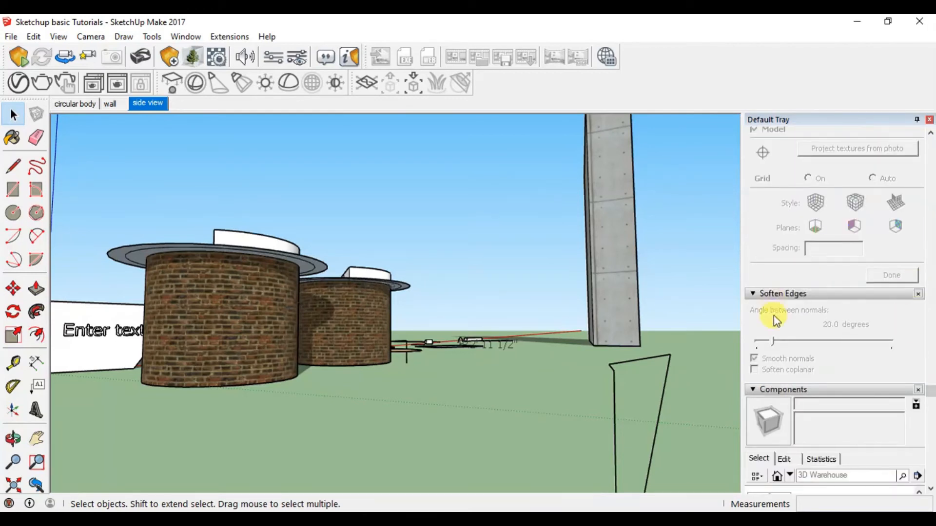
pyautogui.moveTo(710, 328); pyautogui.dragTo(169, 401, button='middle')
pyautogui.scroll(5, 167, 362)
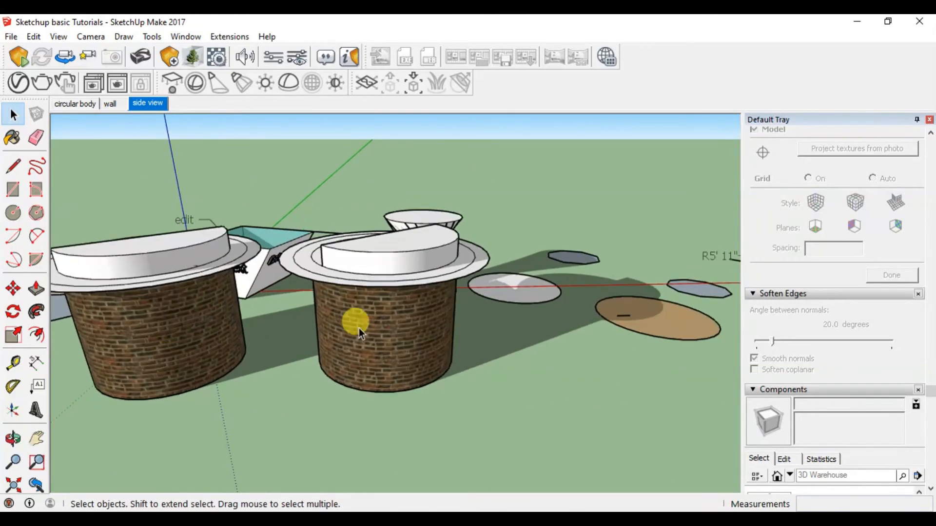
pyautogui.moveTo(359, 329); pyautogui.dragTo(265, 364, button='middle')
pyautogui.doubleClick(329, 344)
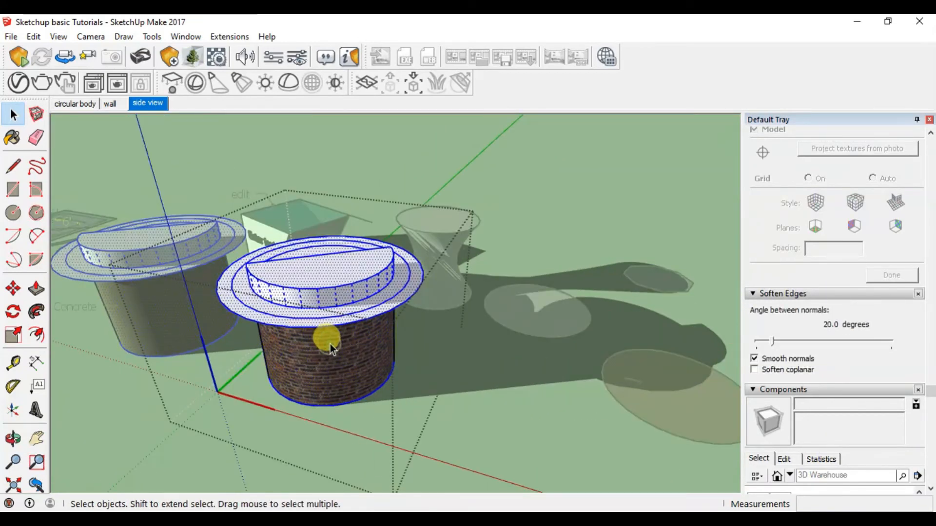
# Select all of the brick cylinder's geometry and soften its edges with a 180-degree angle between normals.
pyautogui.scroll(3, 330, 343)
pyautogui.hotkey('ctrl', 'a')
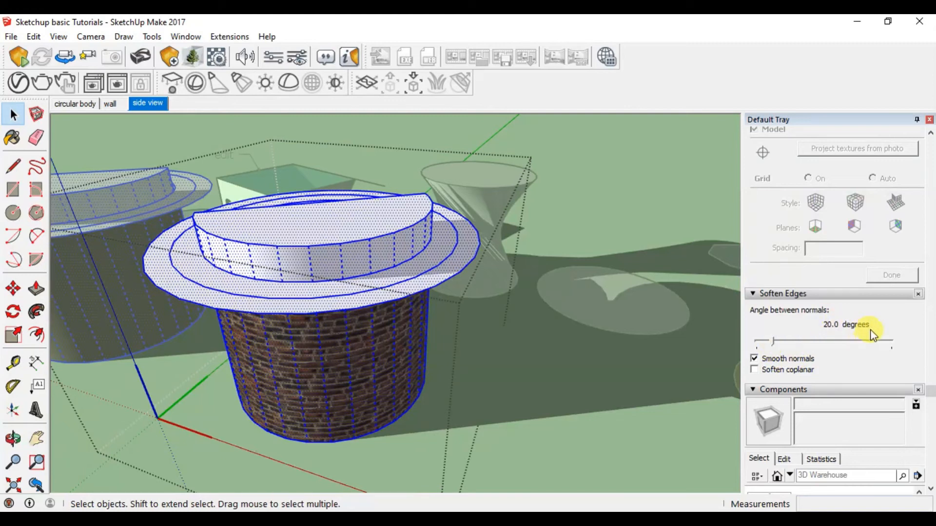
pyautogui.moveTo(778, 344); pyautogui.dragTo(917, 347)
pyautogui.moveTo(266, 303); pyautogui.dragTo(286, 337, button='middle')
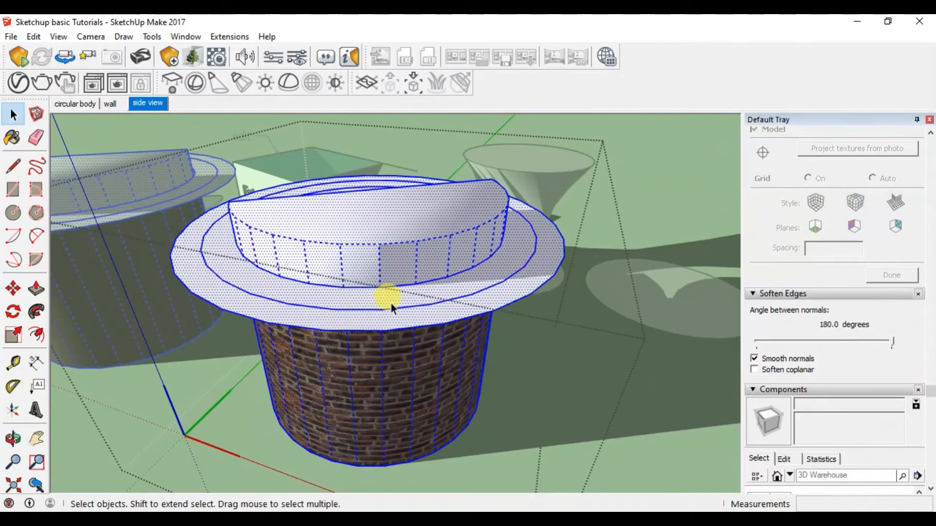
pyautogui.click(531, 355)
pyautogui.moveTo(360, 267); pyautogui.dragTo(245, 259, button='middle')
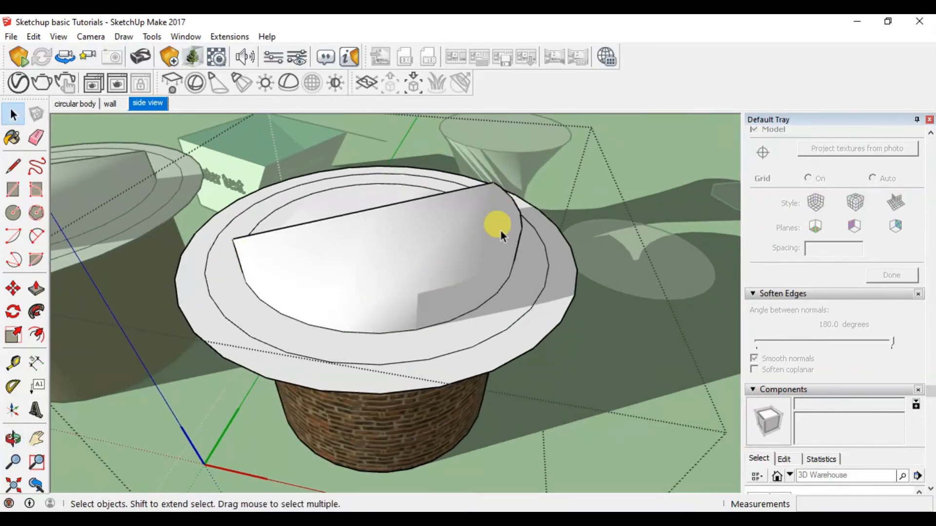
# Reselect the whole cylinder, set the Soften Edges angle to 0 degrees, and close the component.
pyautogui.click(397, 375)
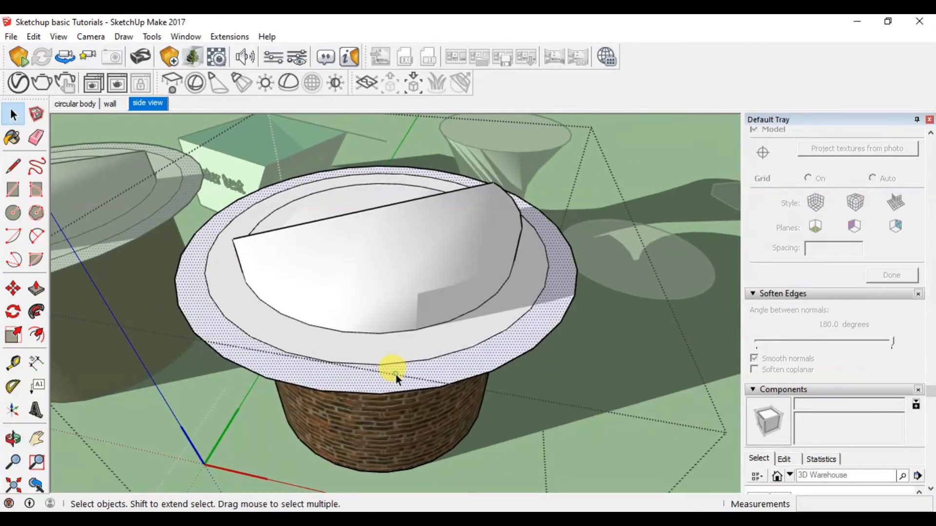
pyautogui.tripleClick(396, 373)
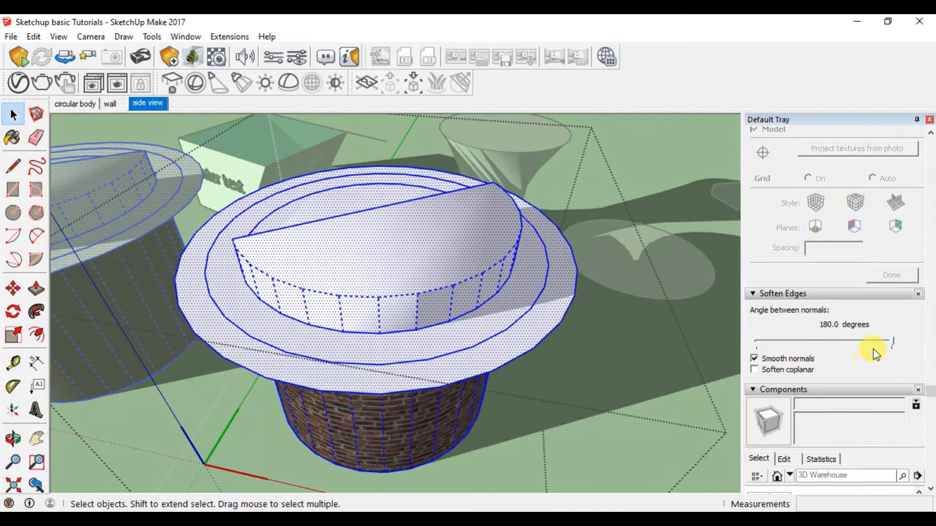
pyautogui.moveTo(887, 343); pyautogui.dragTo(756, 347)
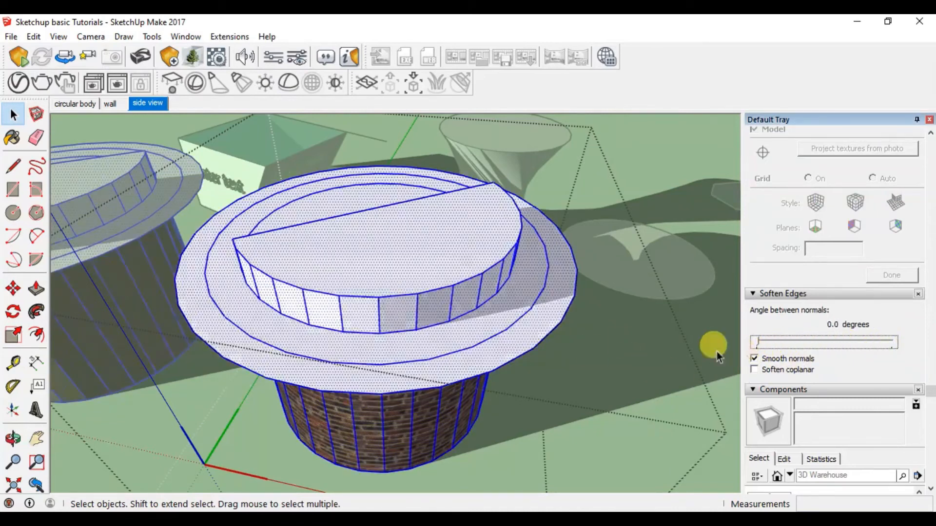
pyautogui.moveTo(378, 342); pyautogui.dragTo(385, 346, button='middle')
pyautogui.click(561, 385)
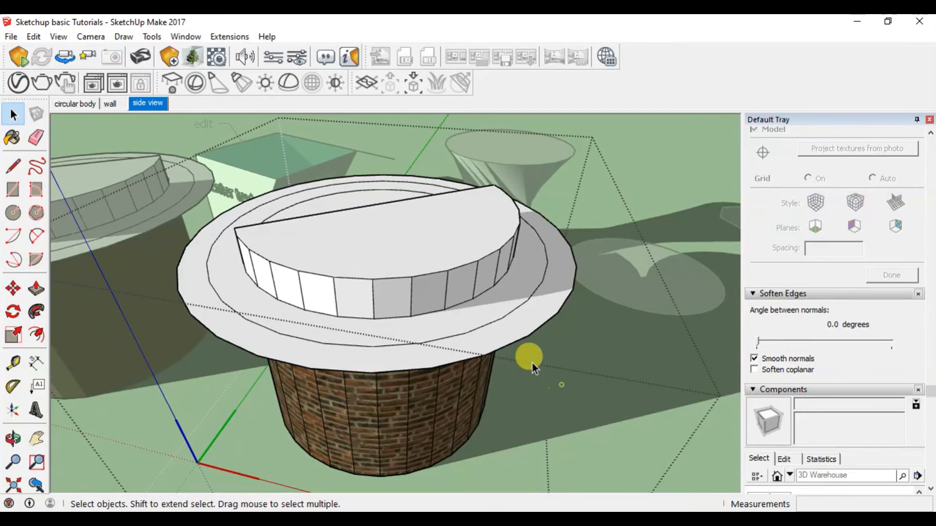
pyautogui.scroll(3, 397, 334)
pyautogui.scroll(-3, 409, 305)
pyautogui.moveTo(408, 305); pyautogui.dragTo(367, 293, button='middle')
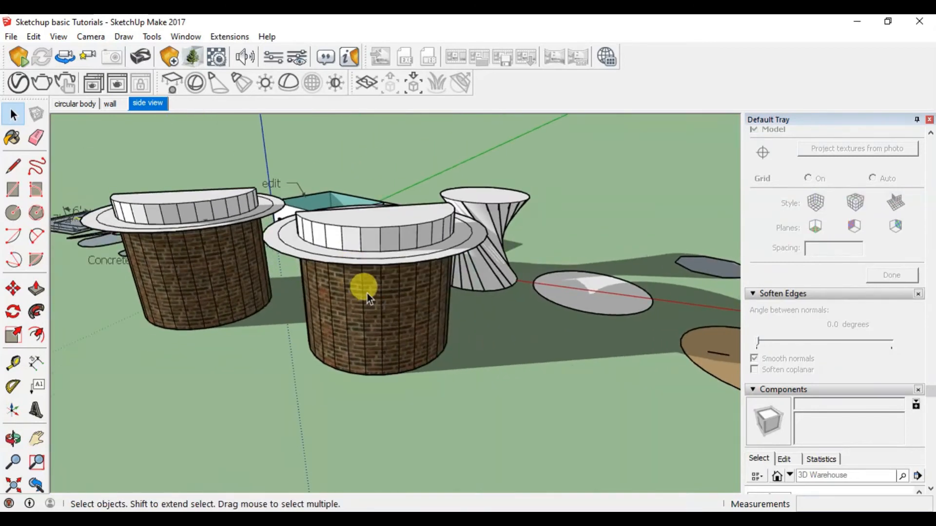
# Reopen the brick cylinder nearest the concrete wall and pull three adjacent brick facets outward by different distances with Push/Pull.
pyautogui.scroll(3, 350, 303)
pyautogui.tripleClick(366, 304)
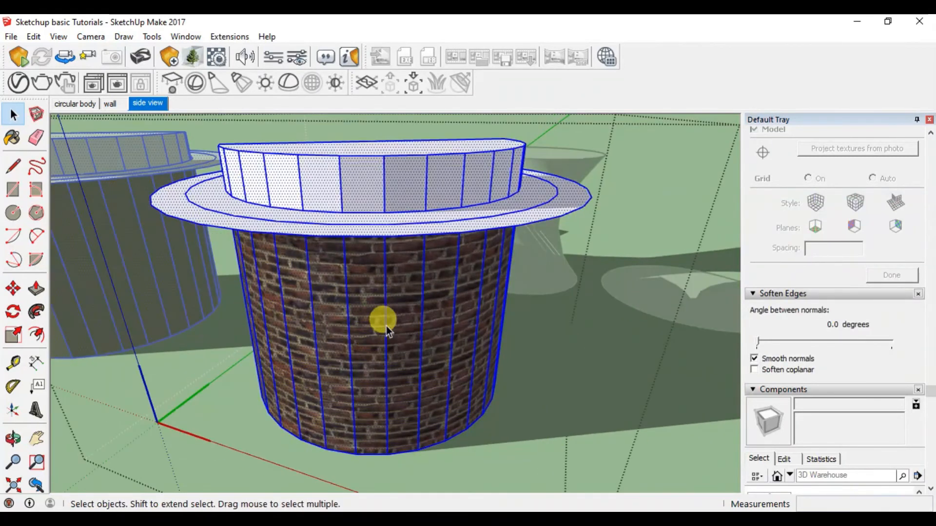
pyautogui.scroll(-1, 367, 325)
pyautogui.press('Escape')
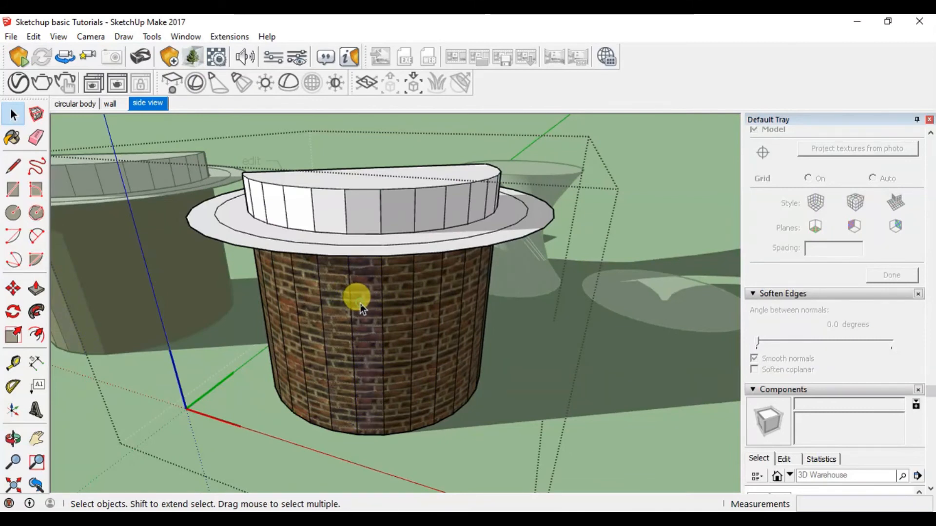
pyautogui.press('p')
pyautogui.click(310, 285)
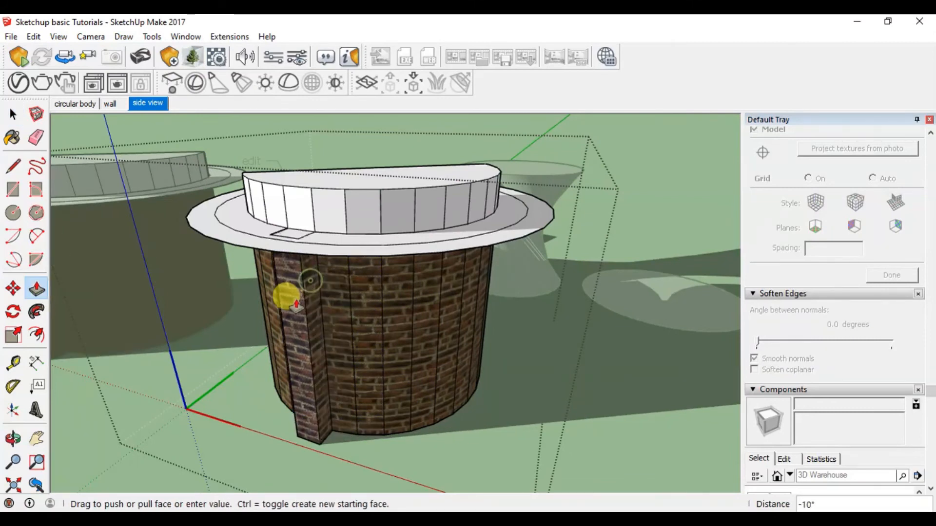
pyautogui.click(255, 338)
pyautogui.click(326, 304)
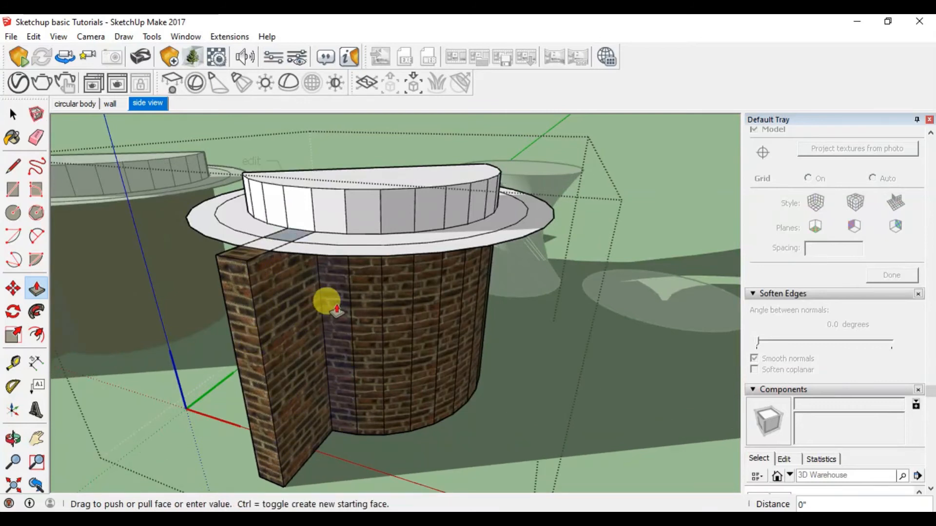
pyautogui.click(309, 328)
pyautogui.click(364, 314)
pyautogui.click(366, 312)
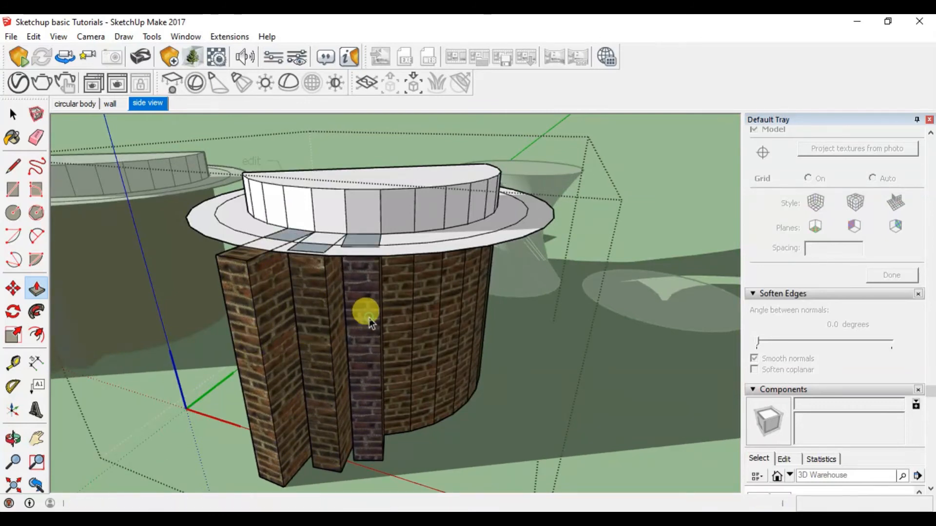
# Select the whole modified cylinder and soften its edges with a 21-degree angle between normals.
pyautogui.press('space')
pyautogui.tripleClick(416, 303)
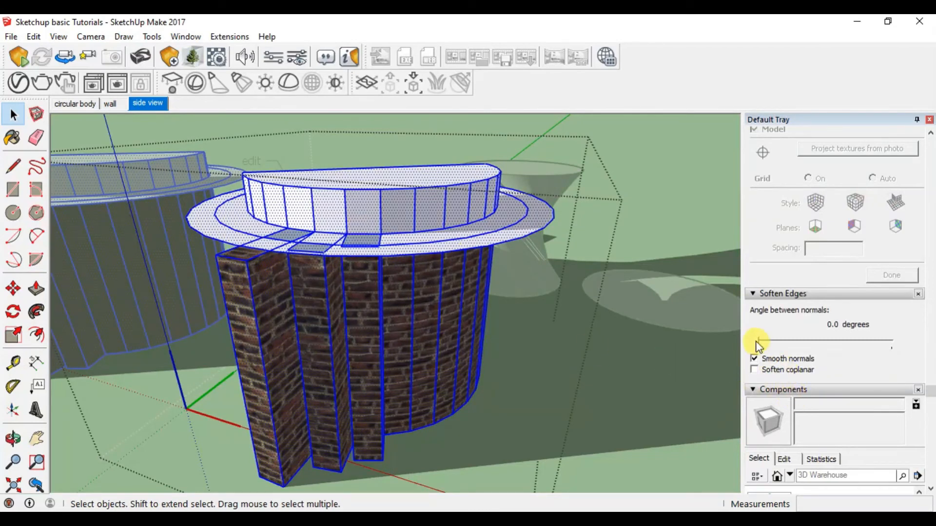
pyautogui.moveTo(759, 343); pyautogui.dragTo(772, 343)
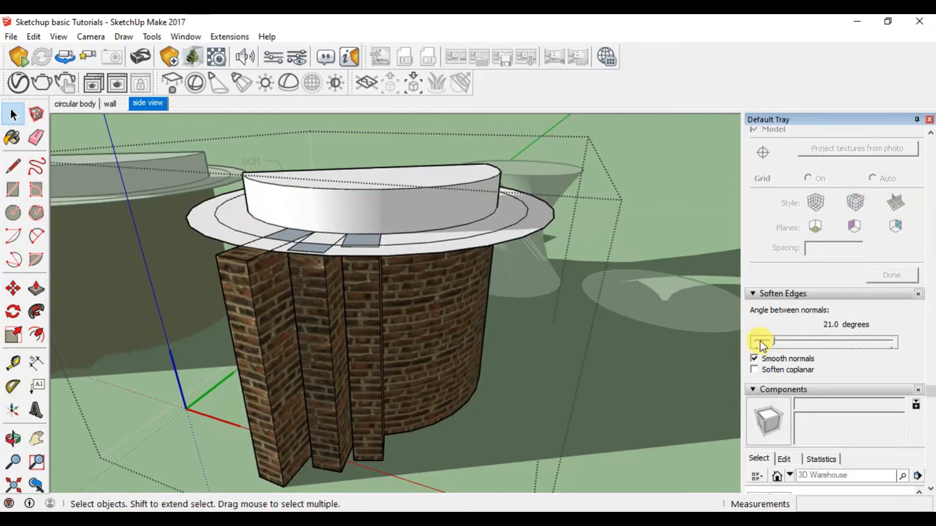
pyautogui.click(550, 370)
# Select the softened curved brick surface and try to use Push/Pull on it.
pyautogui.click(439, 312)
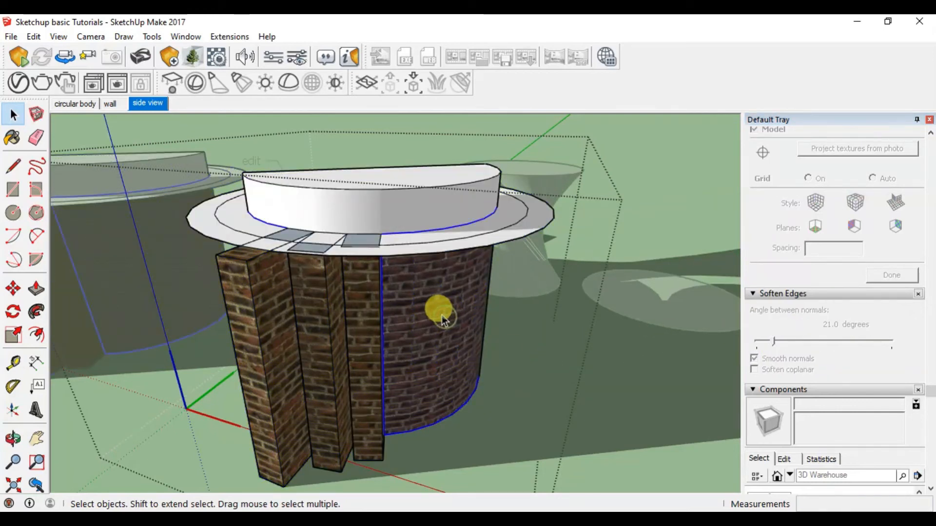
pyautogui.press('p')
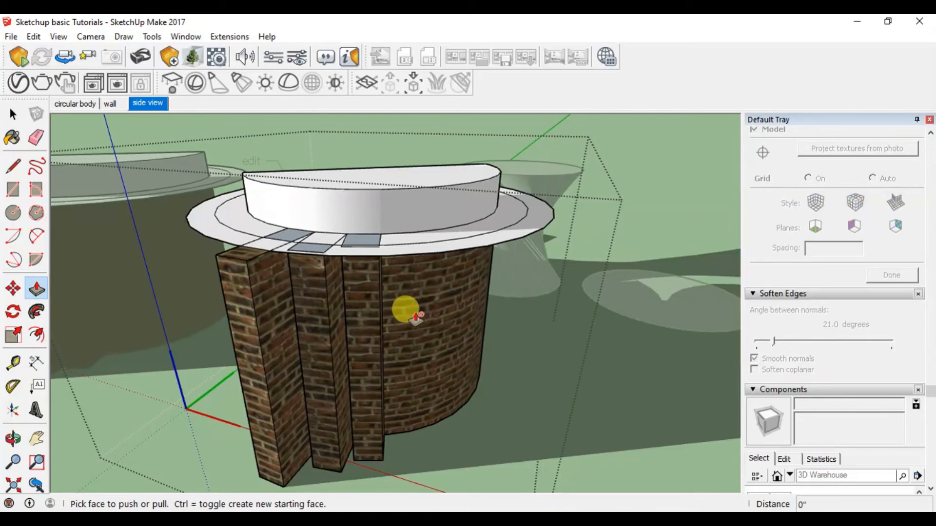
pyautogui.scroll(-2, 409, 311)
pyautogui.moveTo(403, 309); pyautogui.dragTo(336, 307, button='middle')
pyautogui.press('space')
# Examine the cylinder's softened curved surface and its three projecting brick strips from several sides.
pyautogui.scroll(2, 319, 323)
pyautogui.scroll(-1, 382, 289)
pyautogui.moveTo(382, 289); pyautogui.dragTo(413, 325, button='middle')
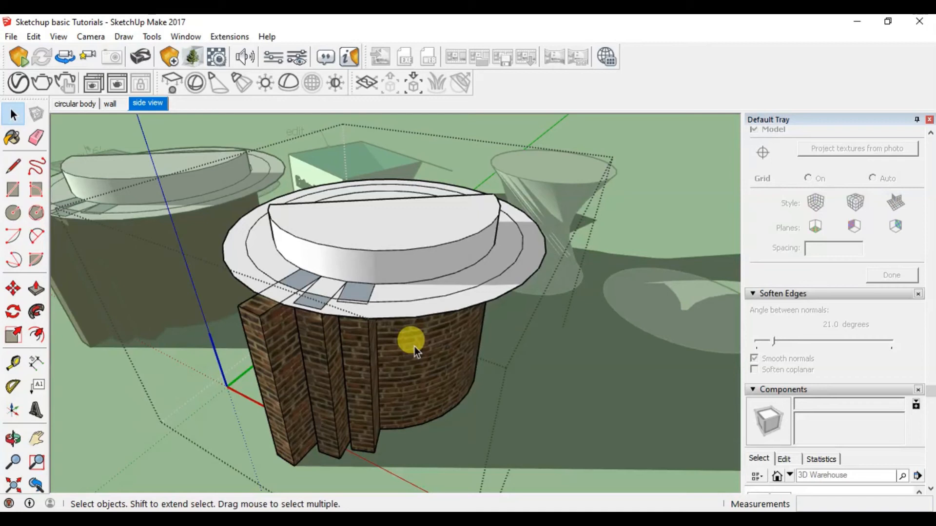
pyautogui.moveTo(592, 361); pyautogui.dragTo(432, 370, button='middle')
pyautogui.scroll(5, 393, 329)
pyautogui.moveTo(371, 317); pyautogui.dragTo(445, 341, button='middle')
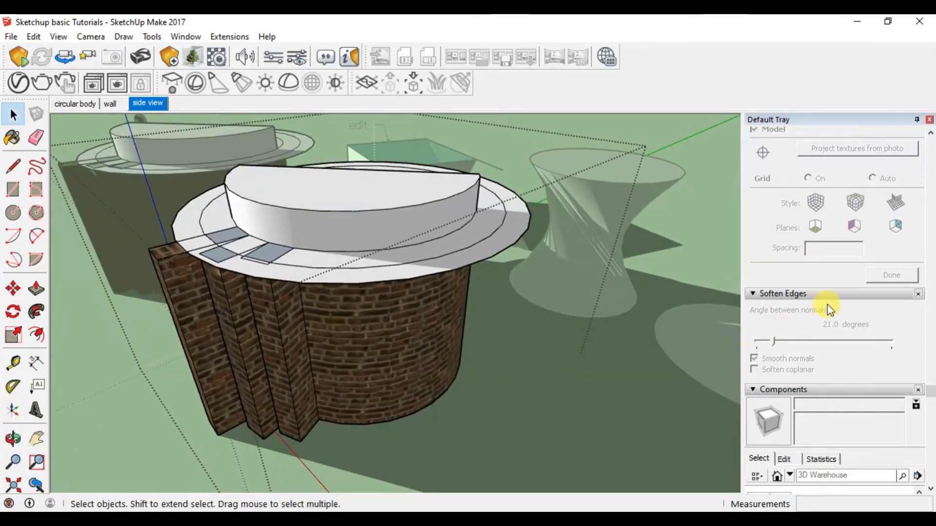
pyautogui.moveTo(307, 303); pyautogui.dragTo(526, 291, button='middle')
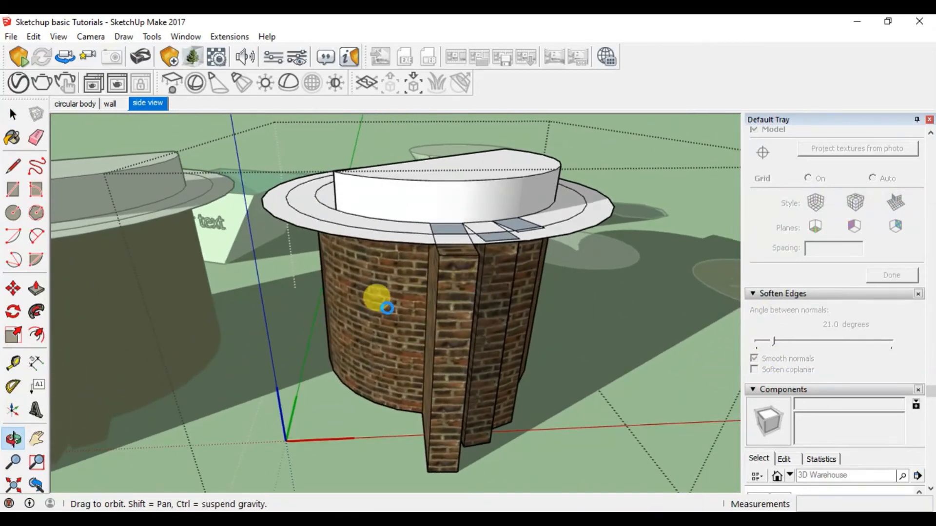
# Turn on the display of hidden geometry so the softened edges appear as dashed lines.
pyautogui.moveTo(378, 308); pyautogui.dragTo(379, 311, button='middle')
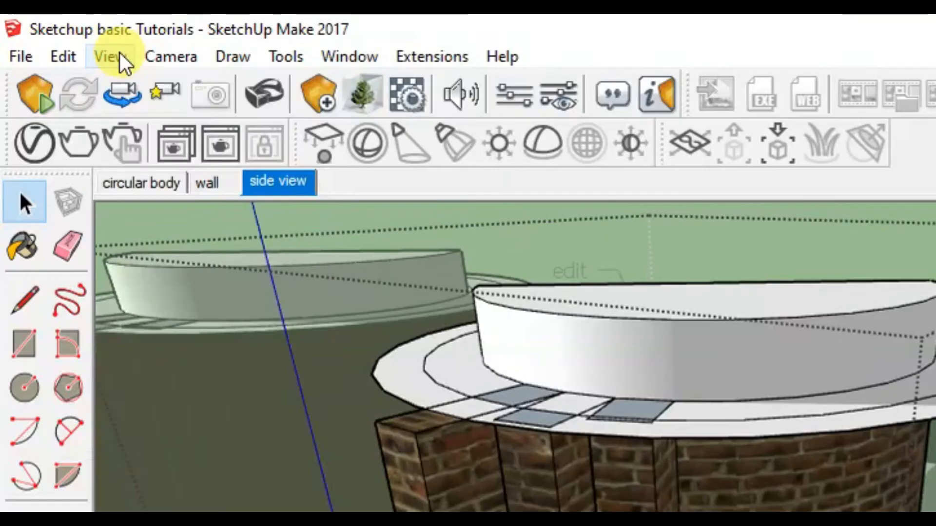
pyautogui.click(63, 35)
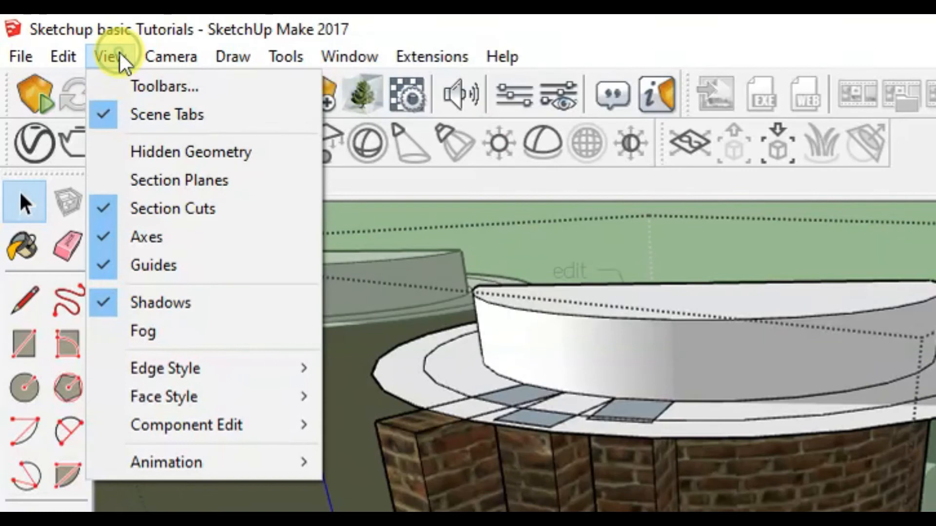
pyautogui.click(167, 152)
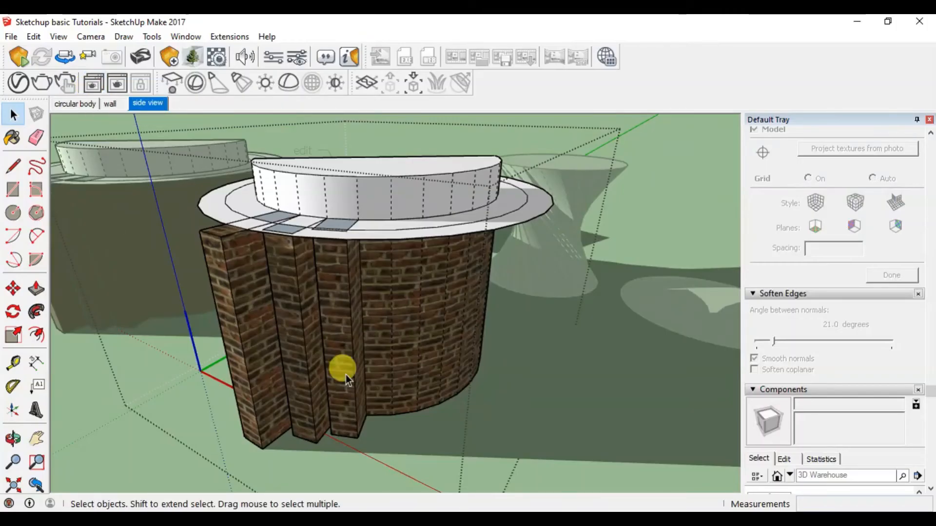
# Push/Pull several dashed-edge facets of the white half-disc cap inward and outward by different distances.
pyautogui.scroll(4, 420, 214)
pyautogui.moveTo(432, 188); pyautogui.dragTo(346, 300, button='middle')
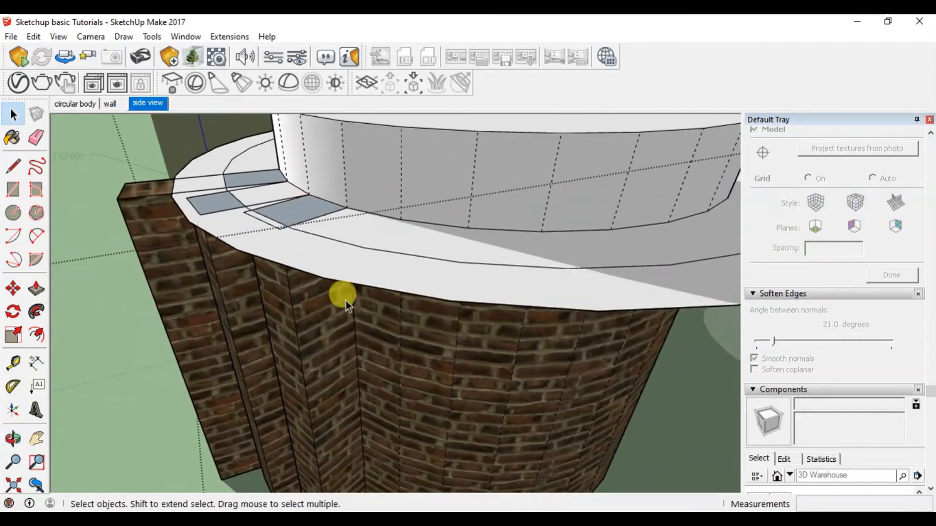
pyautogui.scroll(-3, 346, 300)
pyautogui.moveTo(546, 268); pyautogui.dragTo(550, 244, button='middle')
pyautogui.scroll(-2, 550, 244)
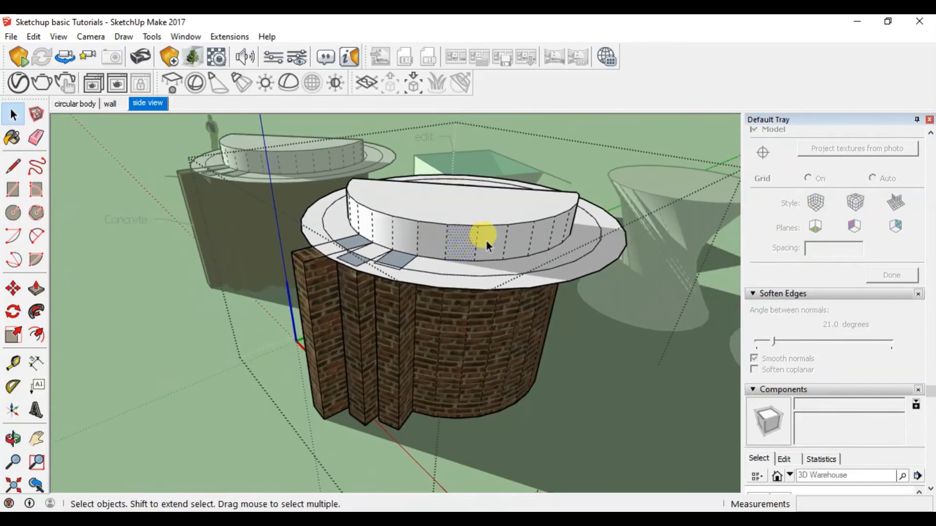
pyautogui.press('p')
pyautogui.moveTo(517, 239); pyautogui.dragTo(581, 248)
pyautogui.moveTo(455, 242); pyautogui.dragTo(465, 276)
pyautogui.moveTo(250, 149); pyautogui.dragTo(410, 226, button='middle')
pyautogui.moveTo(553, 241); pyautogui.dragTo(579, 282)
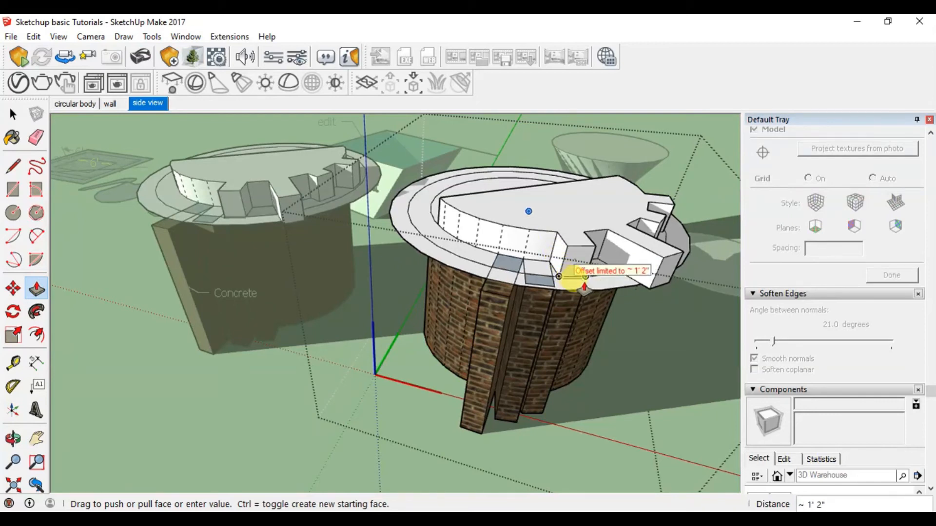
pyautogui.scroll(3, 584, 288)
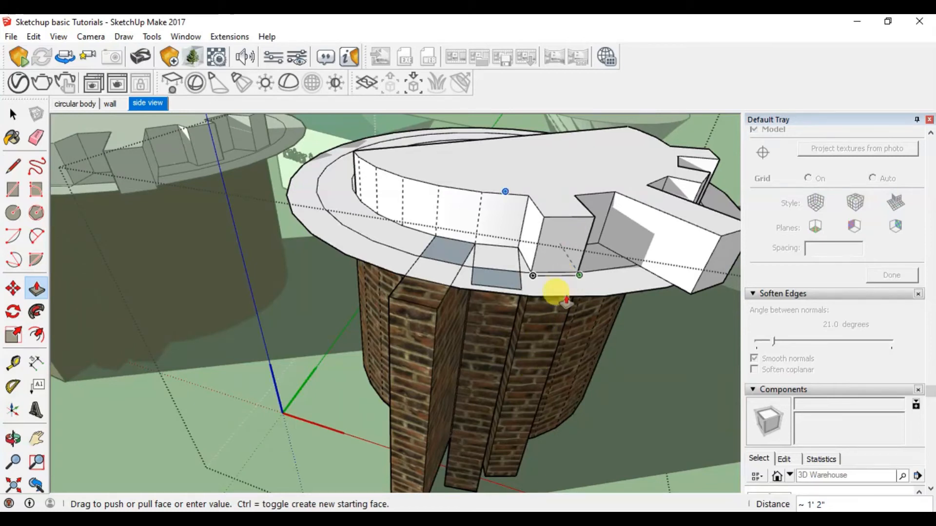
pyautogui.click(554, 314)
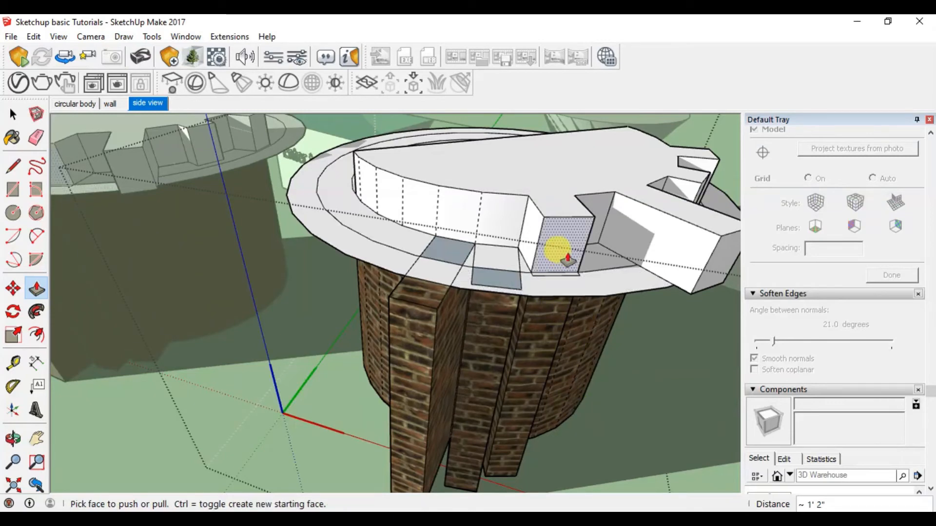
# Fine-tune the cap's front facet with small Push/Pull moves, ending about 1 1/2" outward at the offset limit.
pyautogui.click(568, 259)
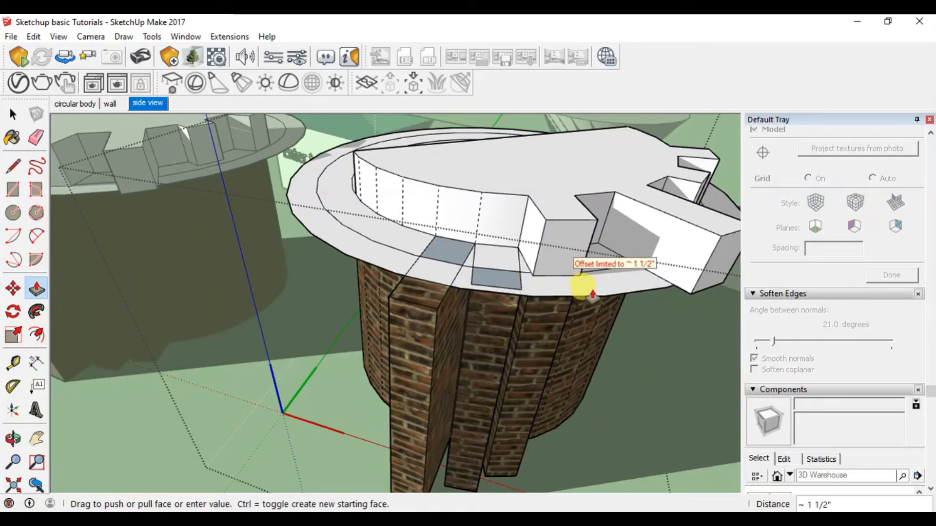
pyautogui.scroll(2, 585, 290)
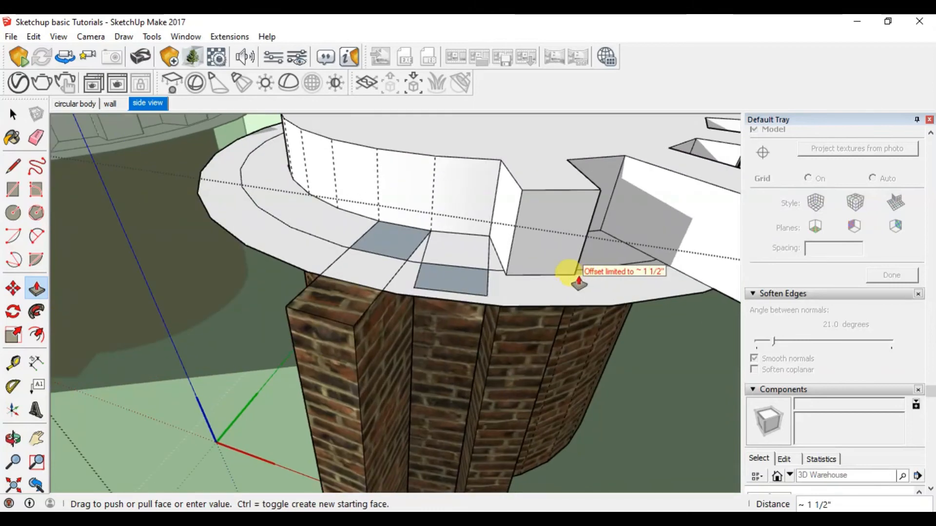
pyautogui.scroll(3, 579, 281)
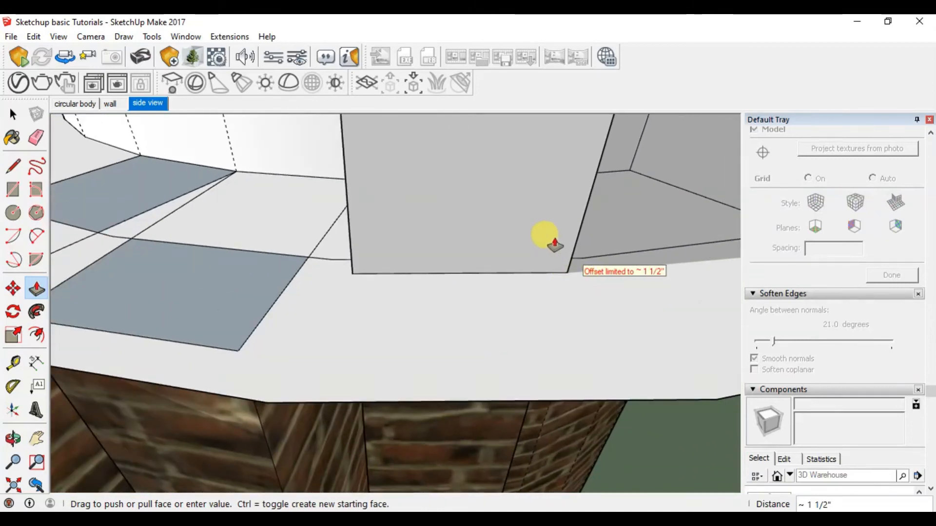
pyautogui.click(552, 244)
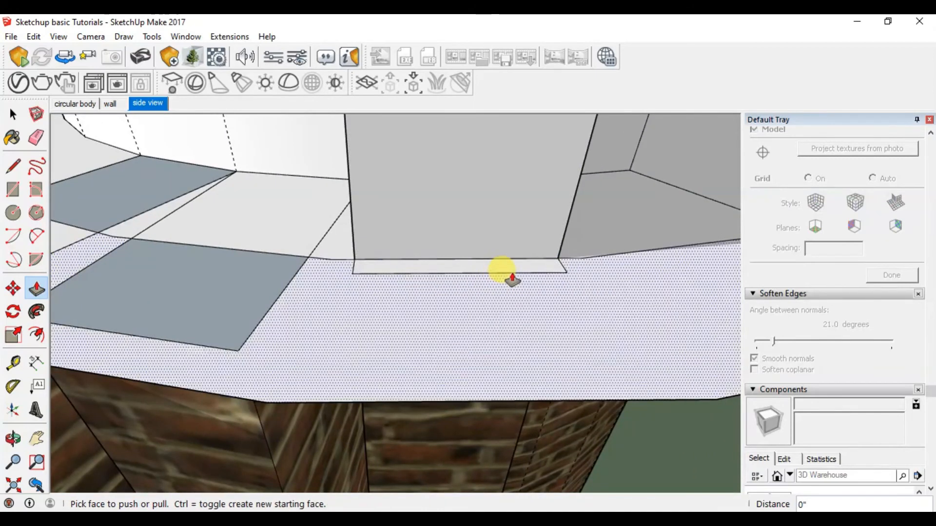
pyautogui.click(536, 205)
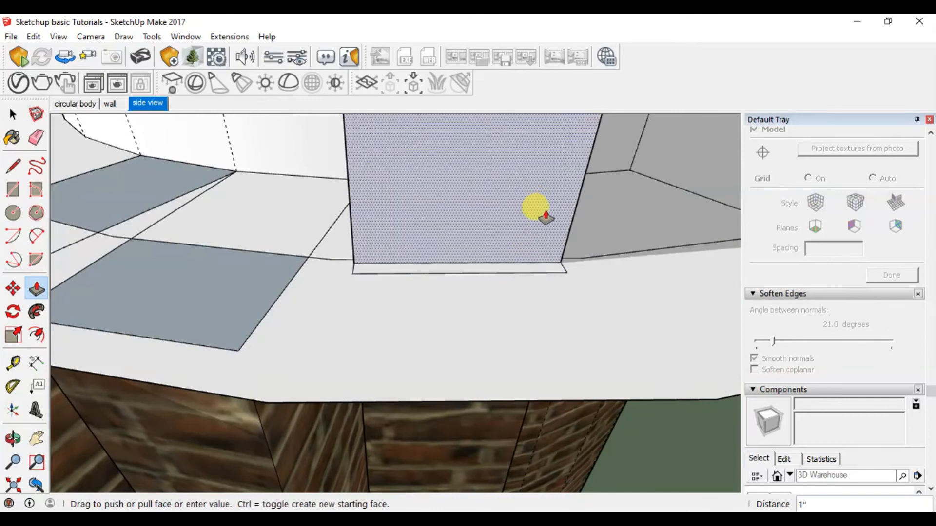
pyautogui.click(562, 237)
# Pull the cap's front facet outward about 1' 5 1/2" so it projects beyond the round slab's rim.
pyautogui.scroll(-5, 539, 221)
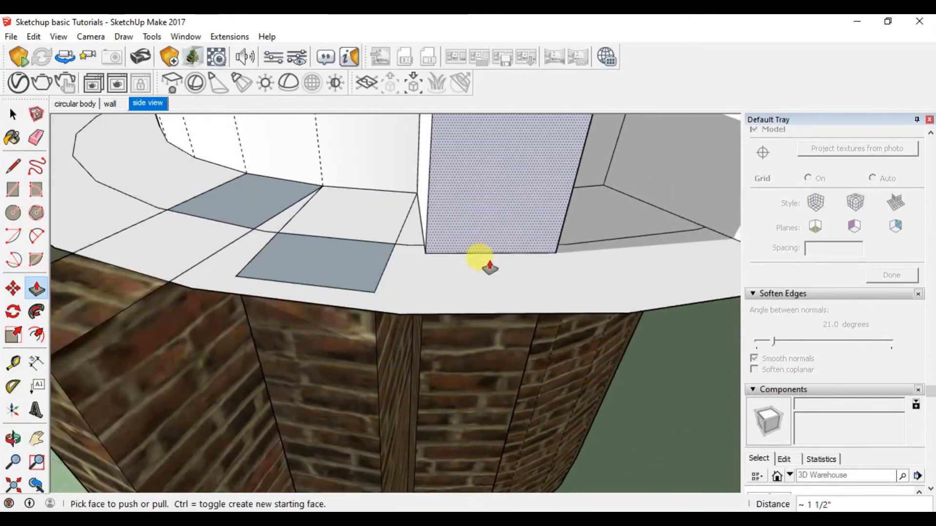
pyautogui.click(498, 215)
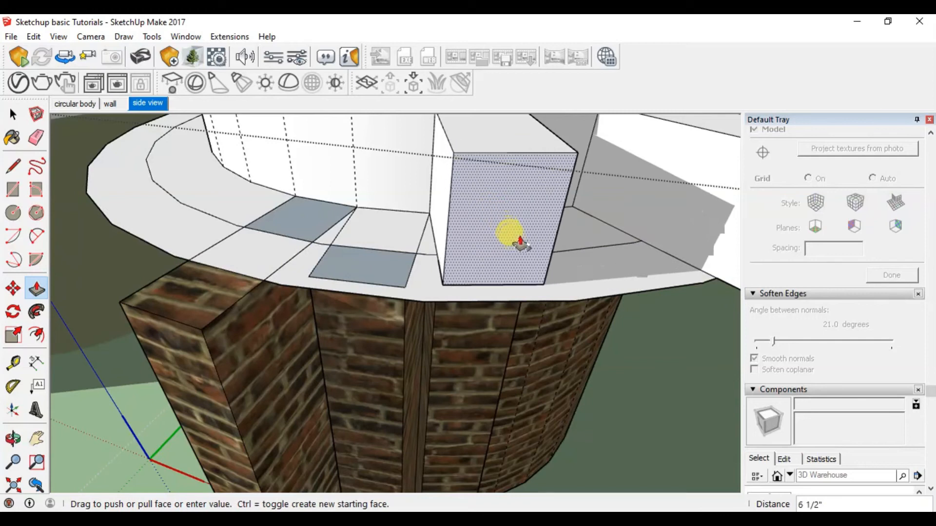
pyautogui.scroll(-2, 550, 288)
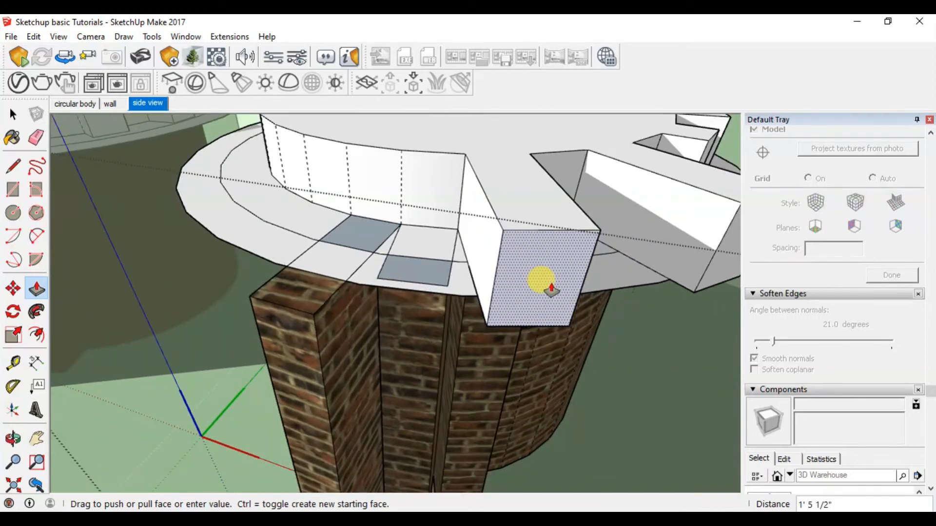
pyautogui.click(542, 274)
# Close the brick cylinder component and turn off the display of hidden geometry.
pyautogui.scroll(-5, 374, 331)
pyautogui.moveTo(363, 326); pyautogui.dragTo(322, 282, button='middle')
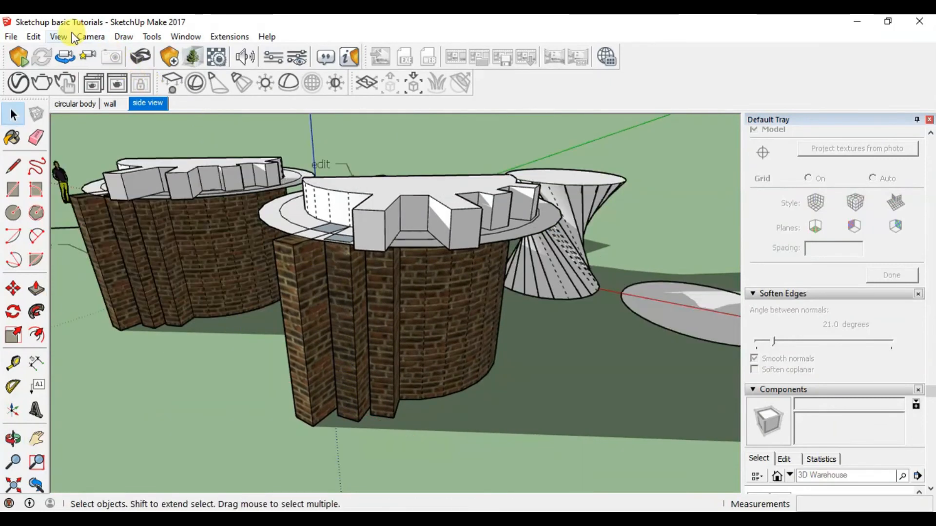
pyautogui.click(61, 36)
pyautogui.click(92, 85)
pyautogui.moveTo(361, 306); pyautogui.dragTo(351, 329, button='middle')
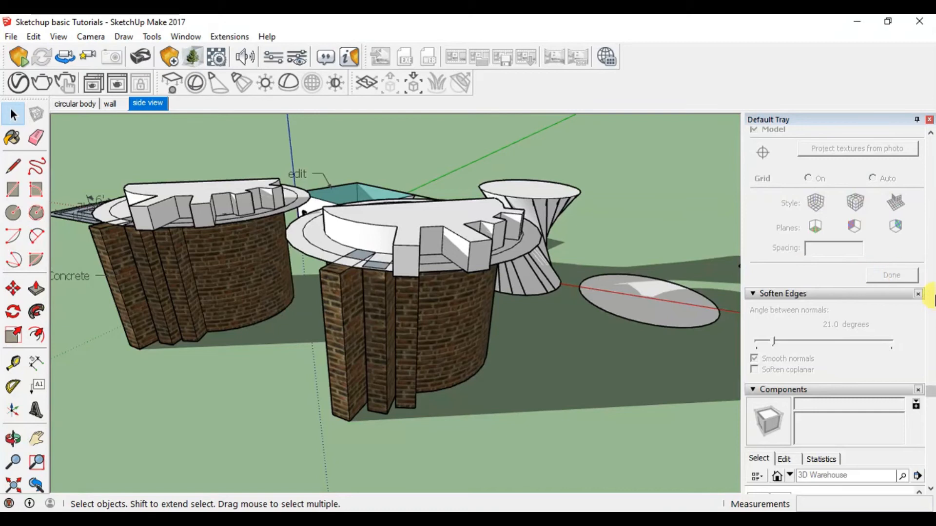
# Bring up the Components list and look through the components in the model.
pyautogui.scroll(-2, 359, 288)
pyautogui.scroll(-3, 865, 241)
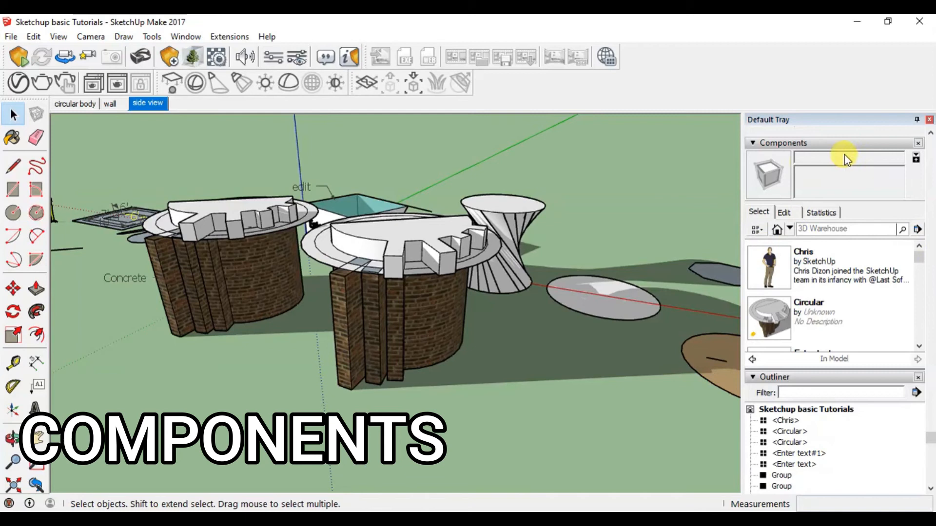
pyautogui.scroll(-3, 826, 272)
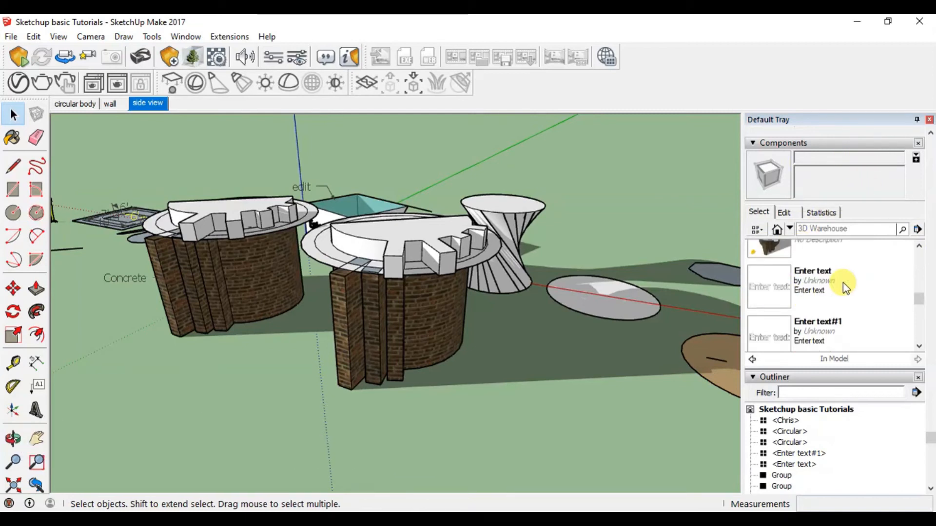
pyautogui.scroll(3, 835, 292)
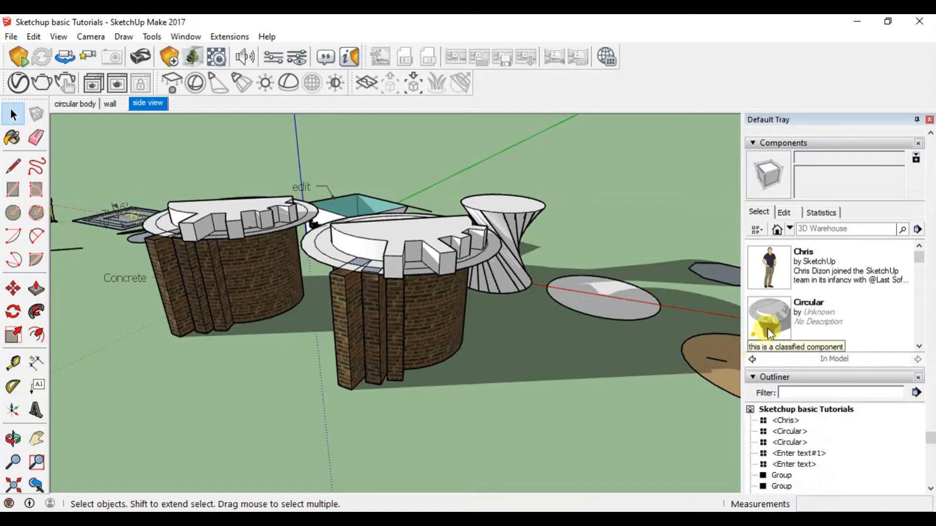
pyautogui.click(810, 316)
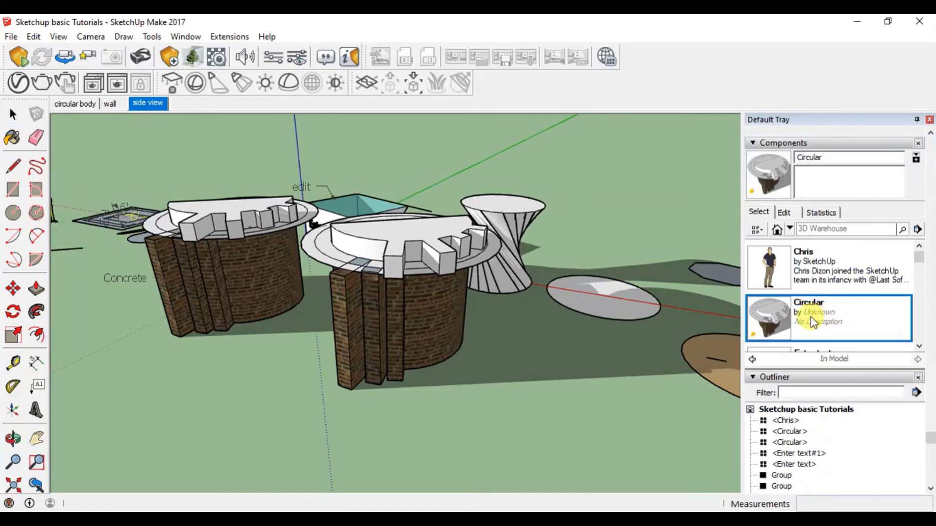
pyautogui.scroll(-6, 429, 307)
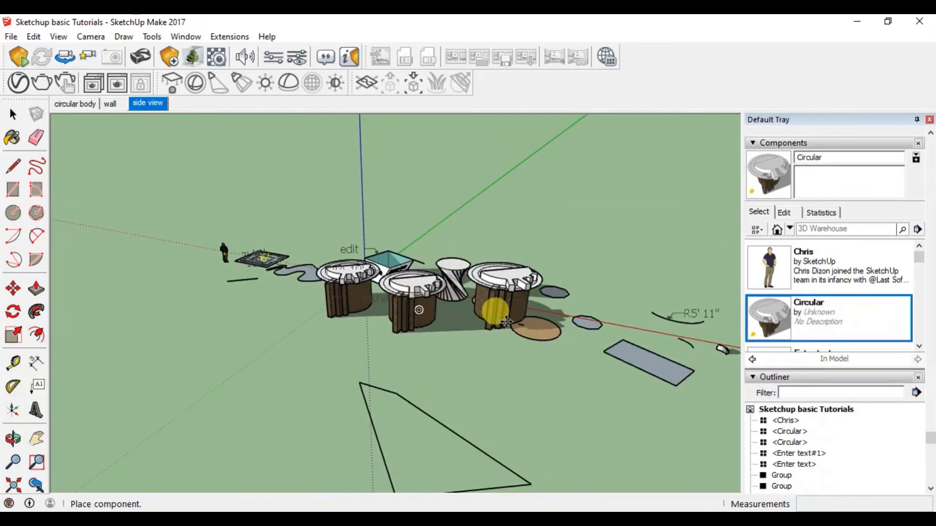
pyautogui.press('Escape')
# Place a copy of the Circular component on the open ground beyond the triangle and arcs, and reposition it there.
pyautogui.moveTo(584, 287); pyautogui.dragTo(539, 341, button='middle')
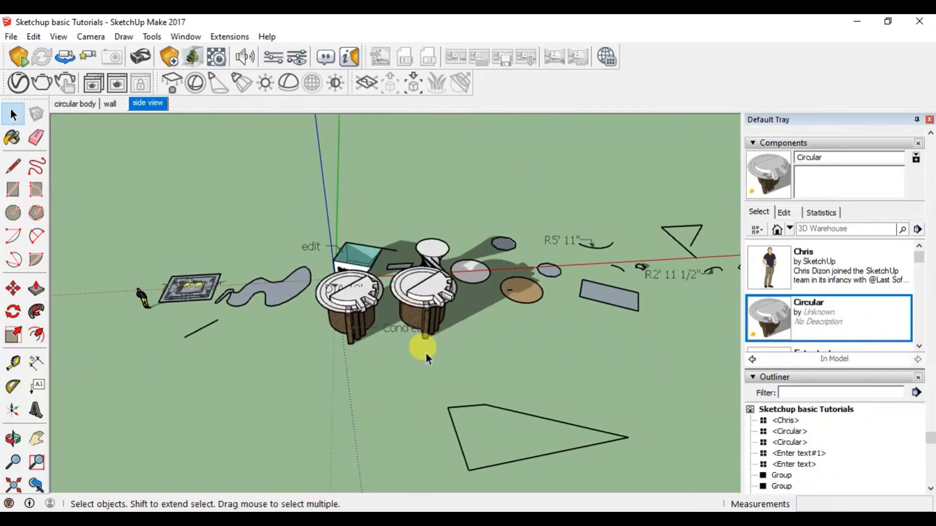
pyautogui.moveTo(388, 358); pyautogui.dragTo(568, 322, button='middle')
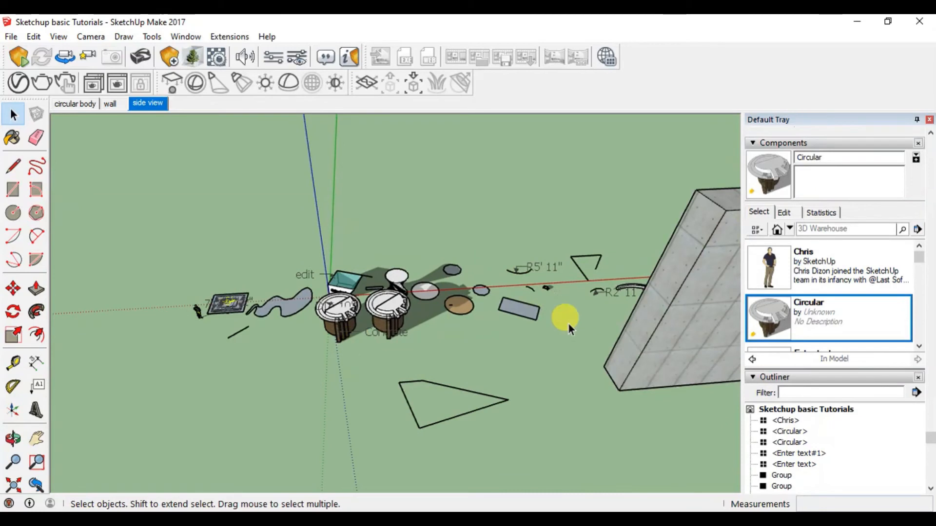
pyautogui.click(822, 328)
pyautogui.click(555, 211)
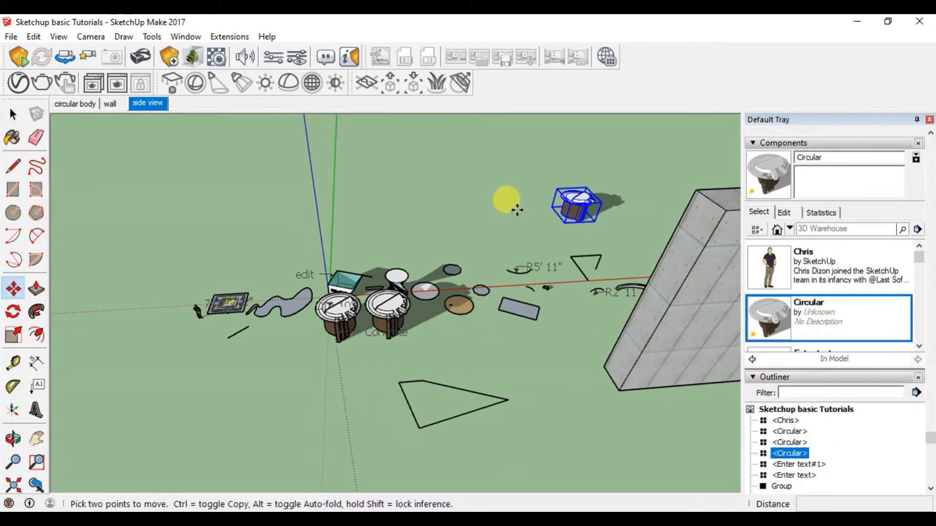
pyautogui.click(516, 209)
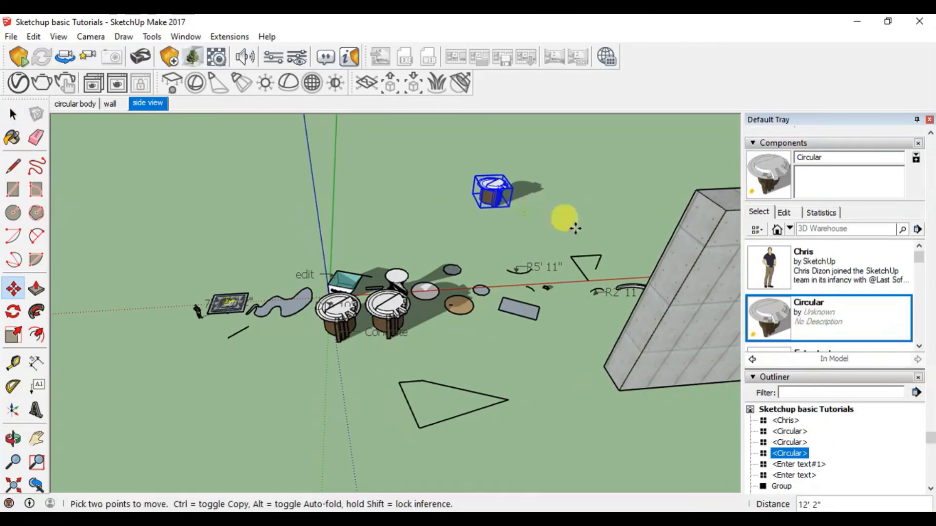
pyautogui.click(583, 224)
pyautogui.scroll(4, 575, 202)
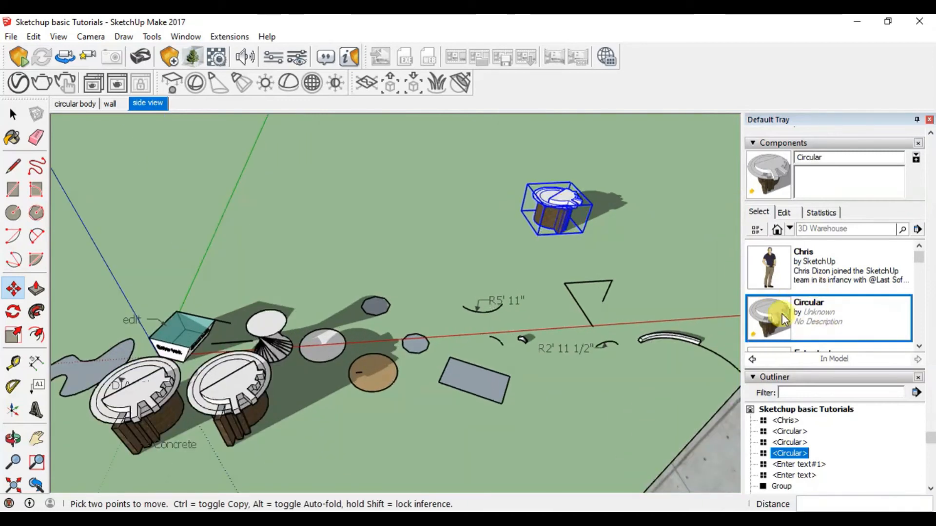
# Place a second copy of the Circular component beside the newly placed one.
pyautogui.click(782, 319)
pyautogui.click(479, 244)
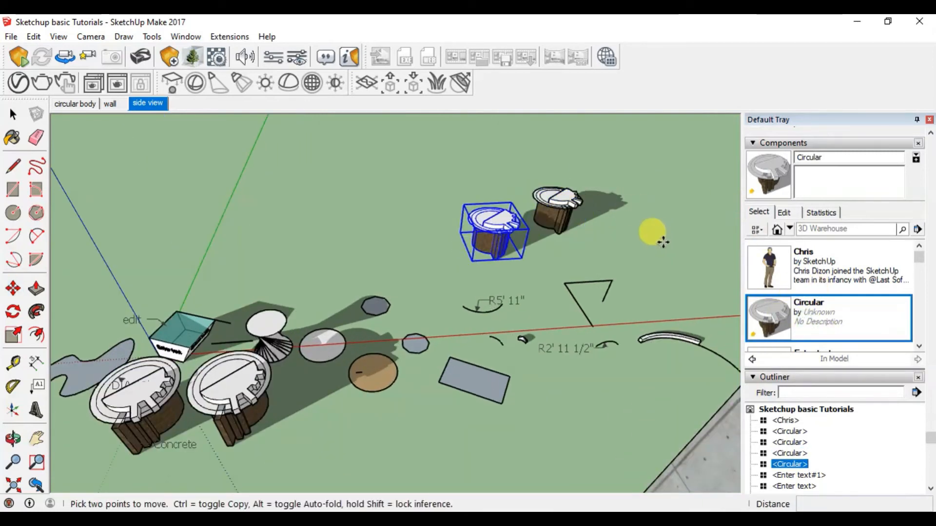
pyautogui.press('space')
pyautogui.moveTo(618, 246); pyautogui.dragTo(626, 286, button='middle')
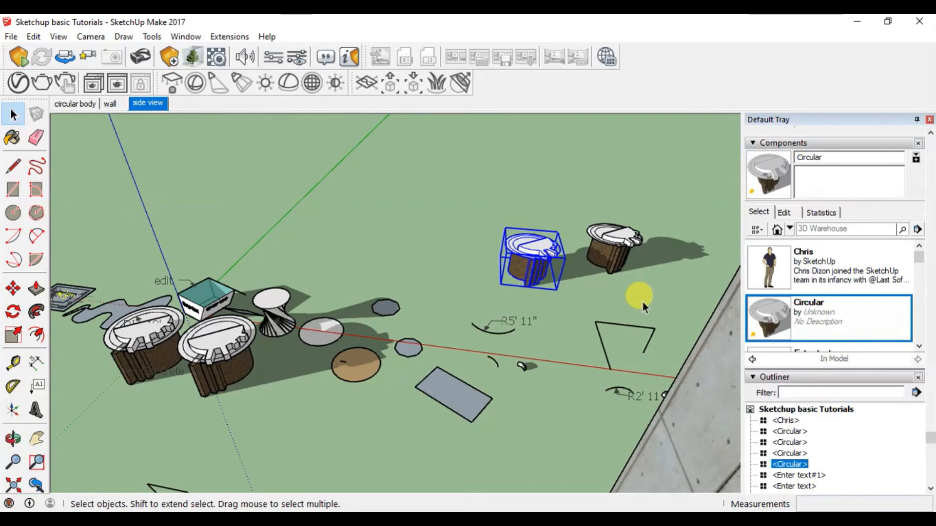
# Switch the component list from In Model to the Components collection and look through its folders.
pyautogui.click(838, 270)
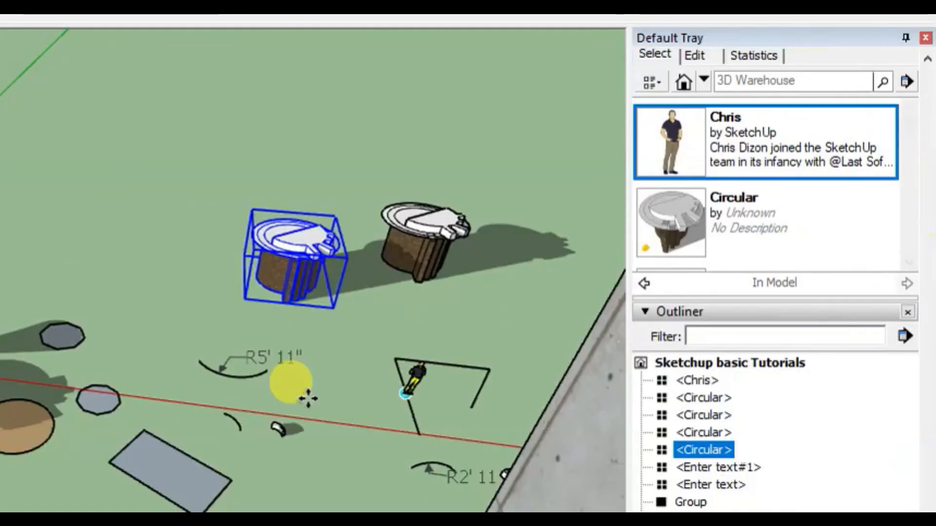
pyautogui.scroll(3, 892, 231)
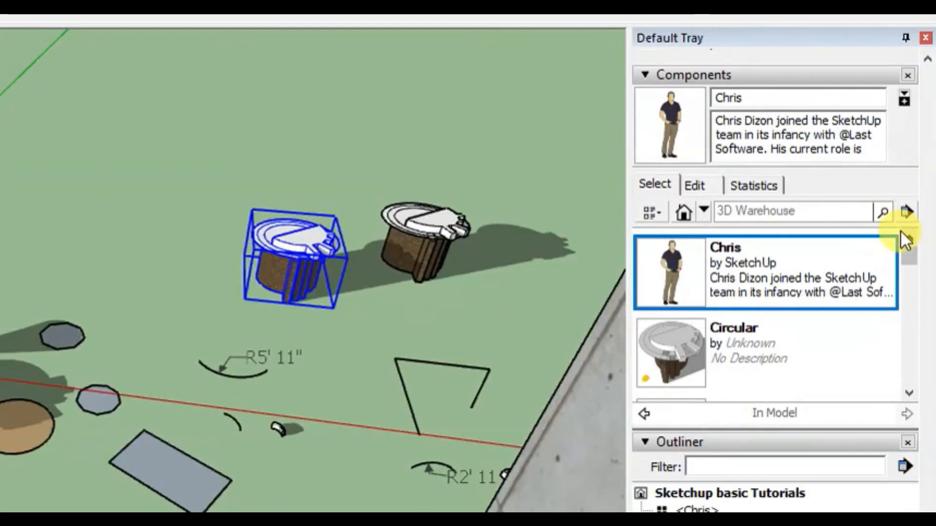
pyautogui.click(702, 212)
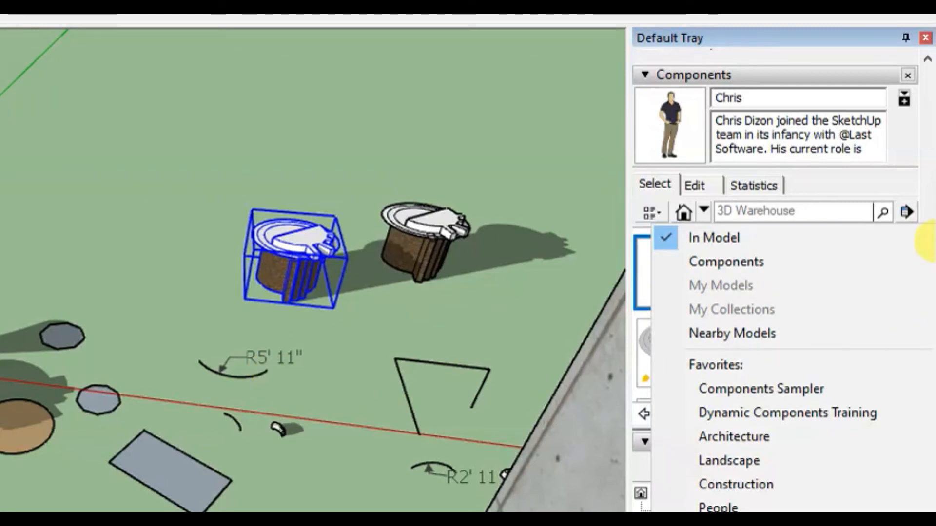
pyautogui.click(737, 262)
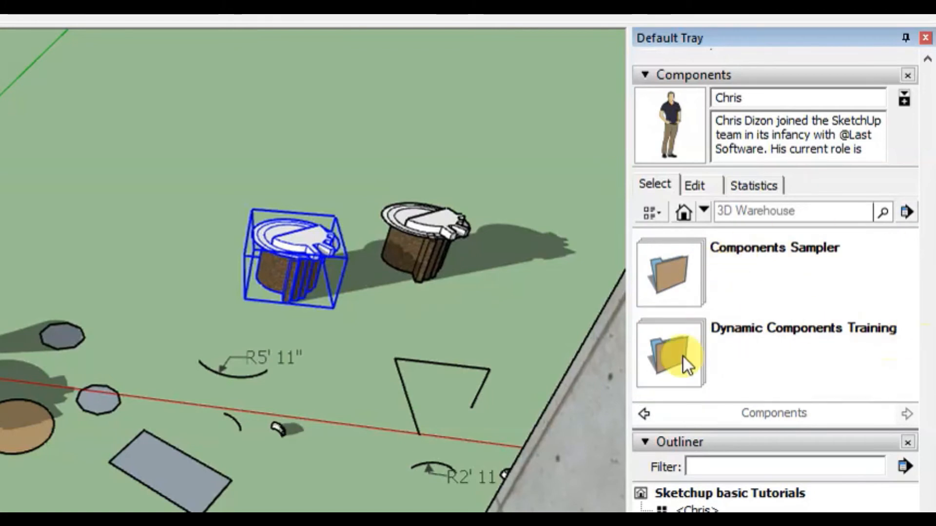
pyautogui.scroll(-3, 849, 273)
pyautogui.scroll(3, 849, 272)
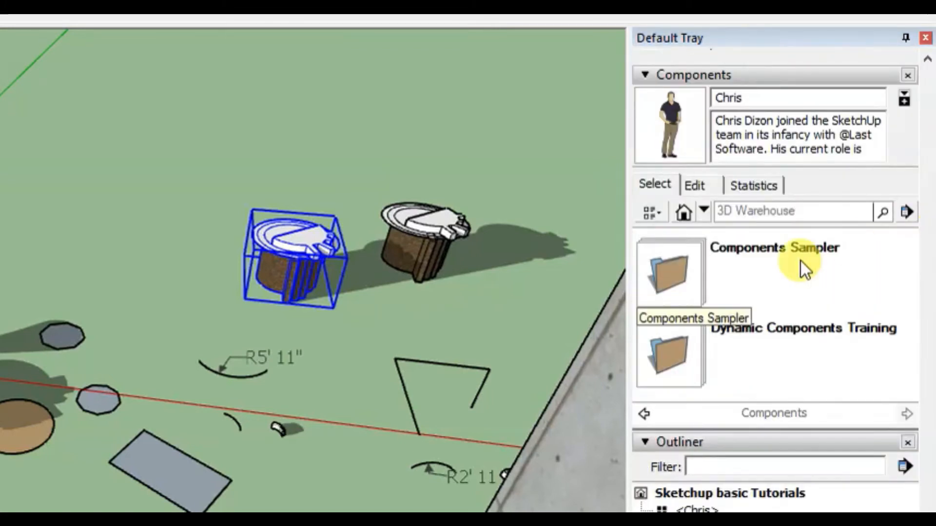
# Open the Components Sampler collection and place a Bed component on the open ground in front of the orange circle.
pyautogui.click(763, 271)
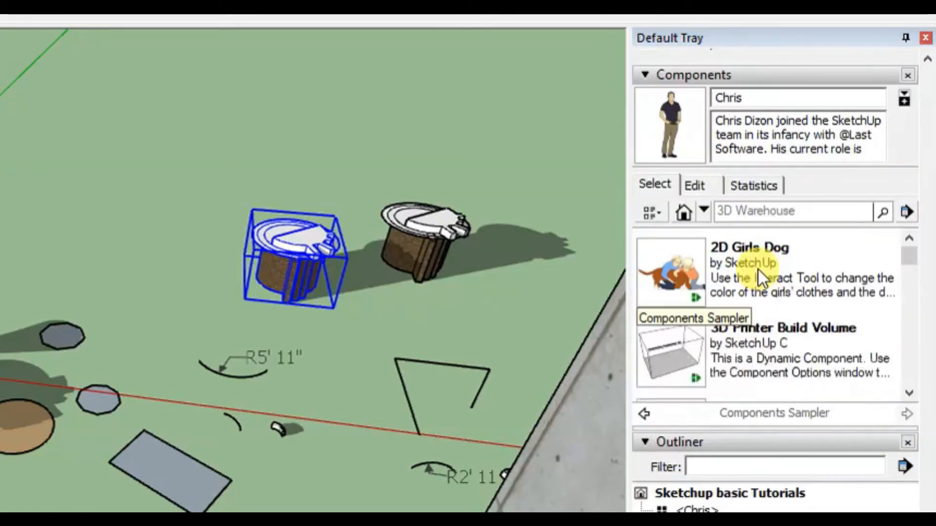
pyautogui.scroll(-3, 758, 289)
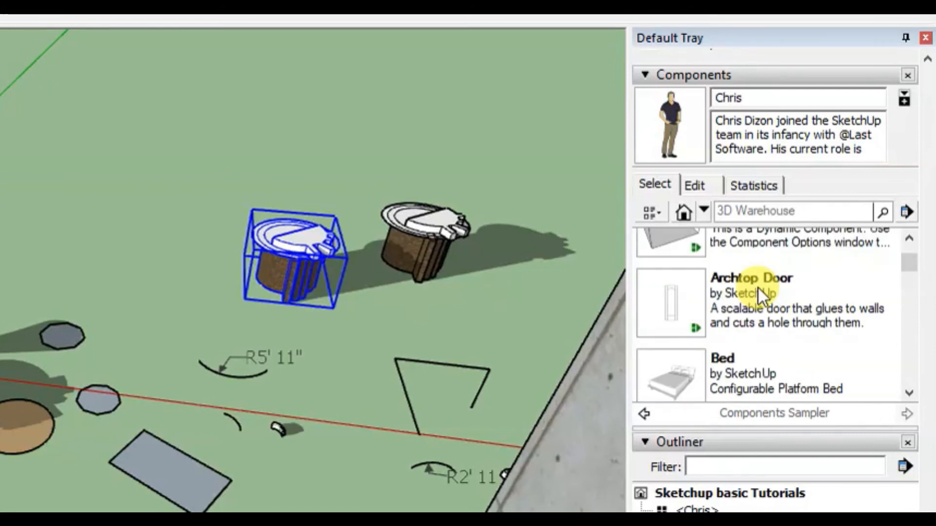
pyautogui.scroll(-2, 758, 288)
pyautogui.click(763, 266)
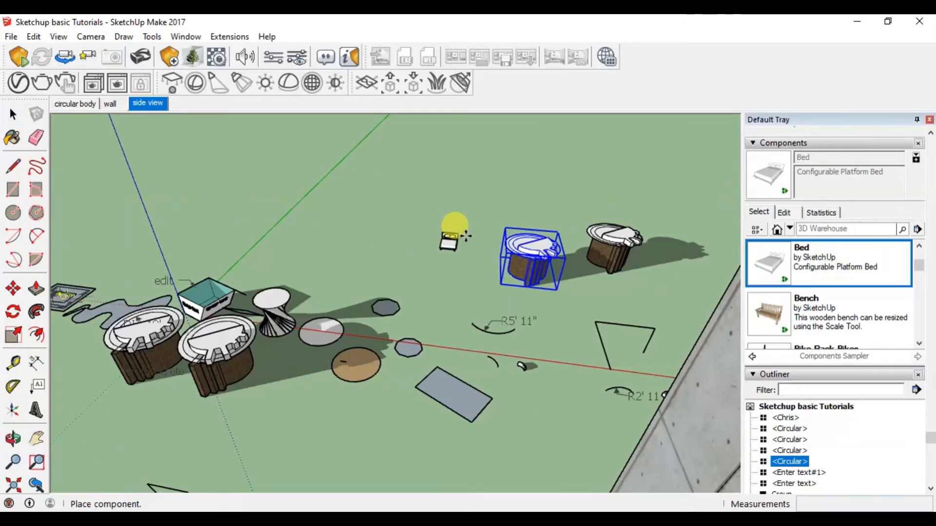
pyautogui.scroll(-3, 465, 236)
pyautogui.click(369, 361)
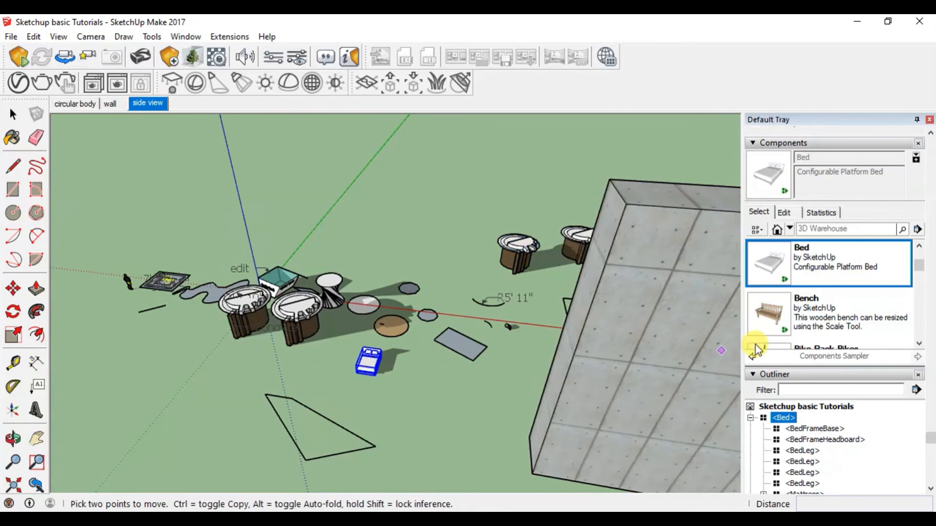
# Place a Bench component from the Components Sampler on the ground beside the bed.
pyautogui.click(809, 328)
pyautogui.scroll(6, 376, 372)
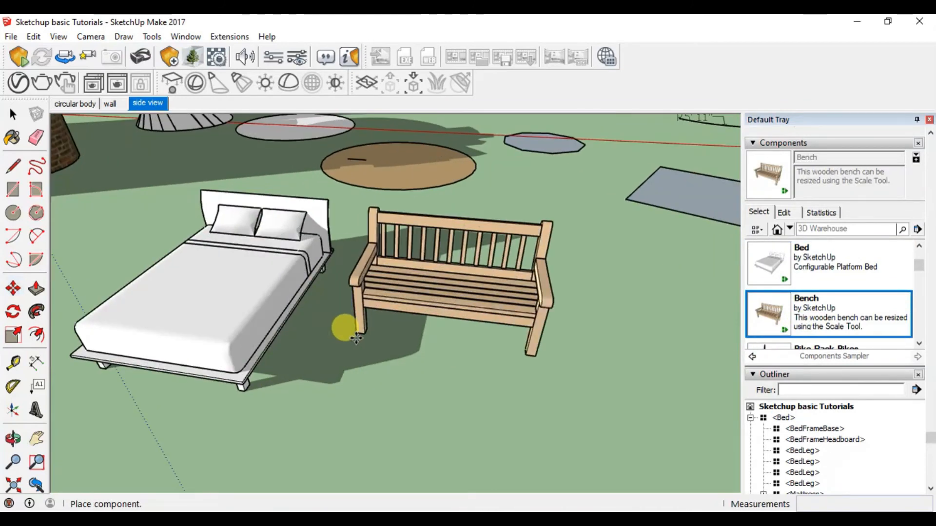
pyautogui.click(413, 327)
# Place a Car Sedan component on the ground beyond the bench, next to the grey rectangle.
pyautogui.scroll(-2, 825, 265)
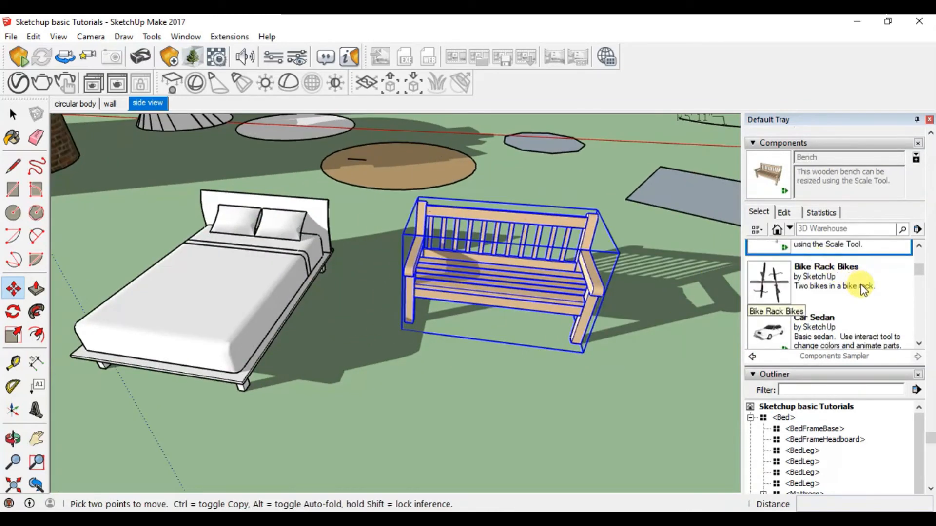
pyautogui.click(804, 331)
pyautogui.scroll(-5, 345, 243)
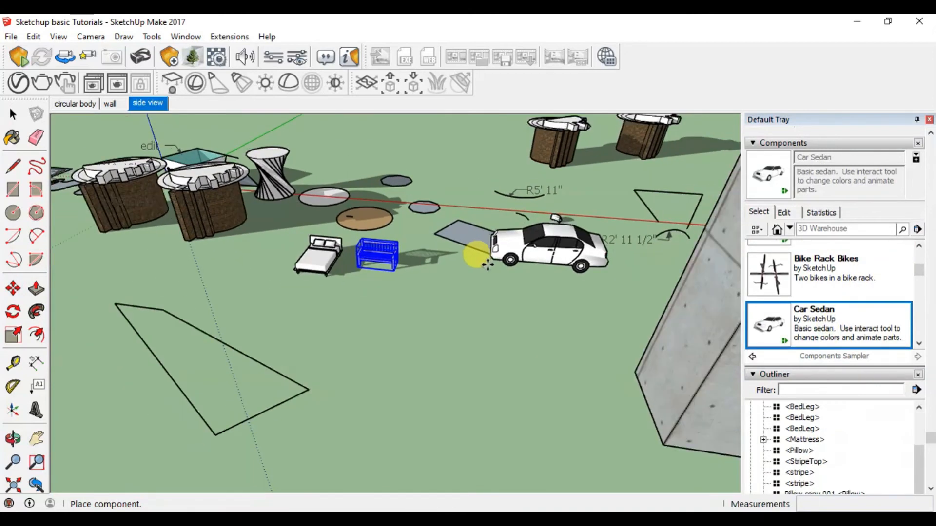
pyautogui.click(441, 263)
pyautogui.scroll(4, 399, 249)
# Browse further through the Components Sampler and place a Tree 2D Deciduous component behind the grey rectangle, near the 5' 11" radius arc.
pyautogui.scroll(-2, 868, 324)
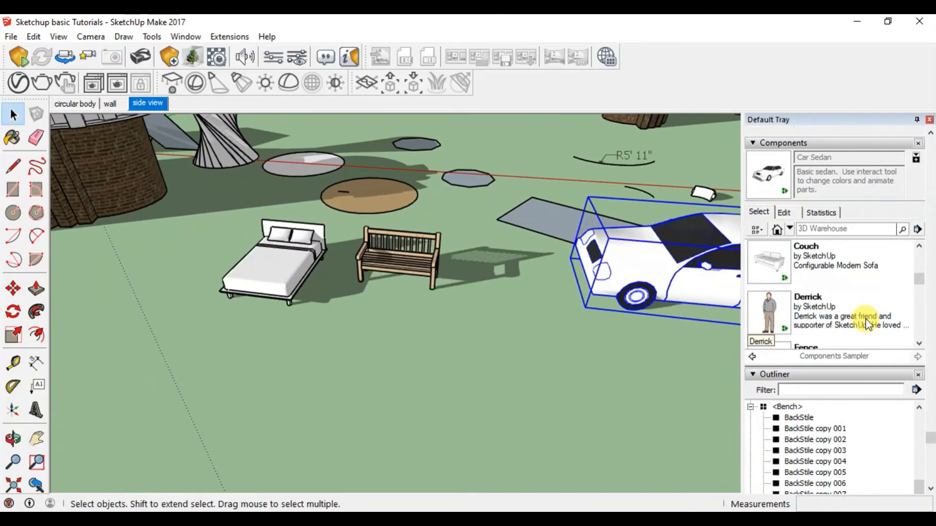
pyautogui.scroll(-6, 867, 324)
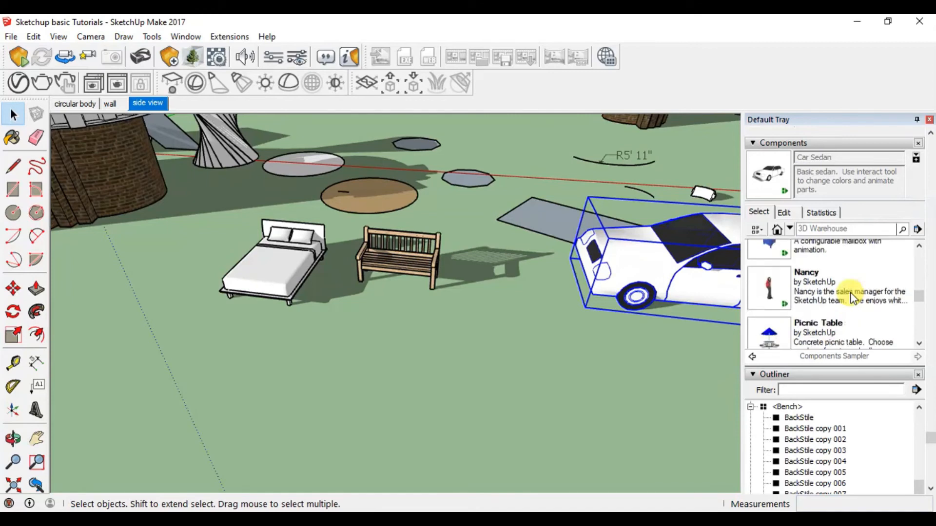
pyautogui.scroll(-3, 853, 298)
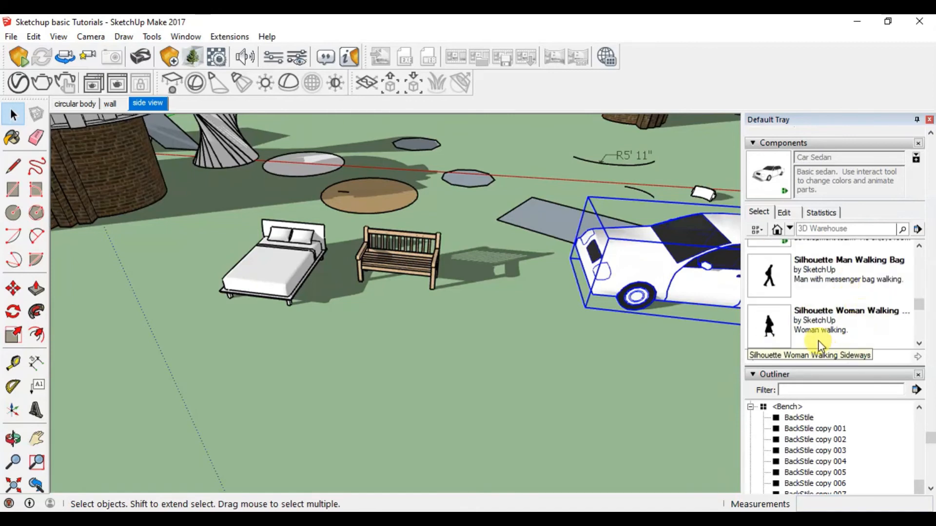
pyautogui.scroll(-2, 857, 311)
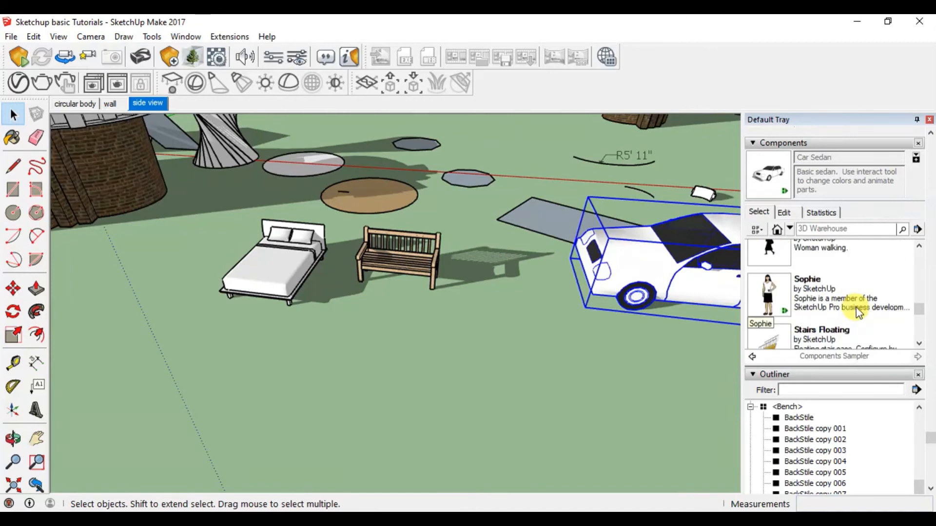
pyautogui.scroll(-2, 858, 312)
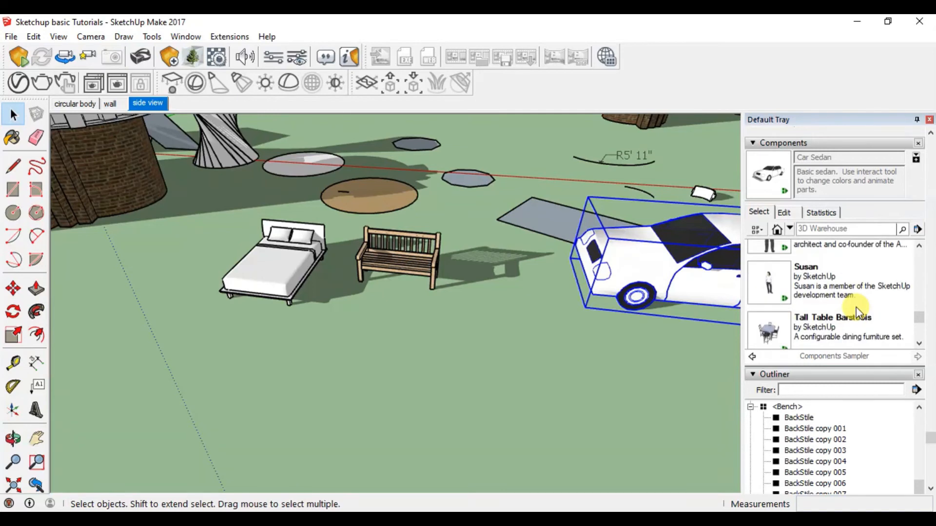
pyautogui.scroll(-2, 857, 311)
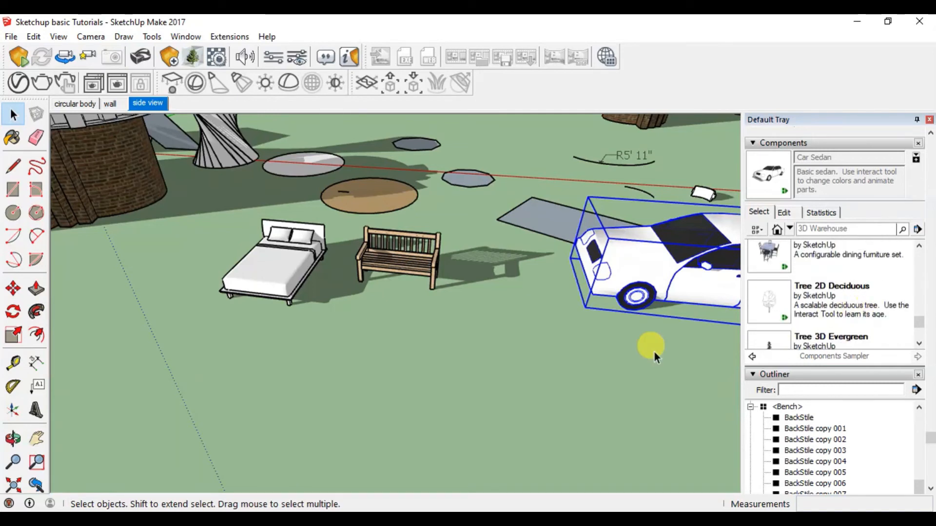
pyautogui.click(764, 304)
pyautogui.click(521, 178)
pyautogui.scroll(-2, 519, 358)
pyautogui.moveTo(520, 358); pyautogui.dragTo(614, 263, button='middle')
pyautogui.moveTo(615, 355); pyautogui.dragTo(483, 234, button='middle')
pyautogui.scroll(4, 428, 306)
pyautogui.scroll(2, 410, 285)
pyautogui.scroll(-2, 408, 287)
pyautogui.click(411, 376)
# Locate the Car Sedan's FrontDoorPass part in the model through the Outliner, then leave the component.
pyautogui.scroll(-2, 420, 369)
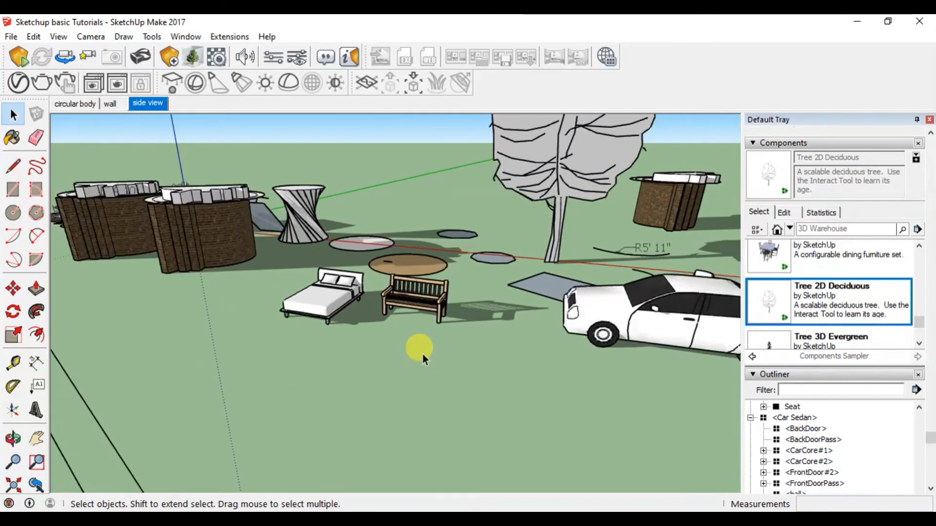
pyautogui.scroll(-3, 824, 297)
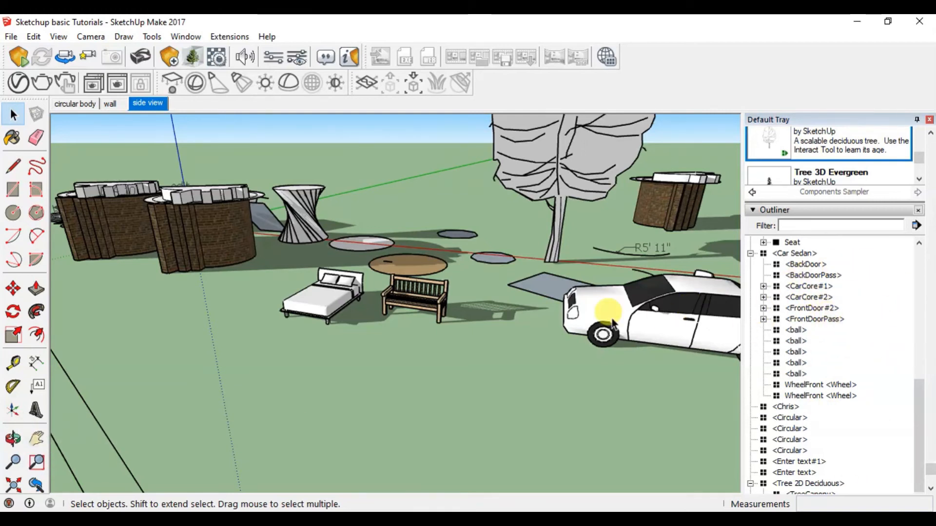
pyautogui.scroll(-1, 408, 342)
pyautogui.scroll(-2, 407, 341)
pyautogui.moveTo(408, 341); pyautogui.dragTo(416, 354, button='middle')
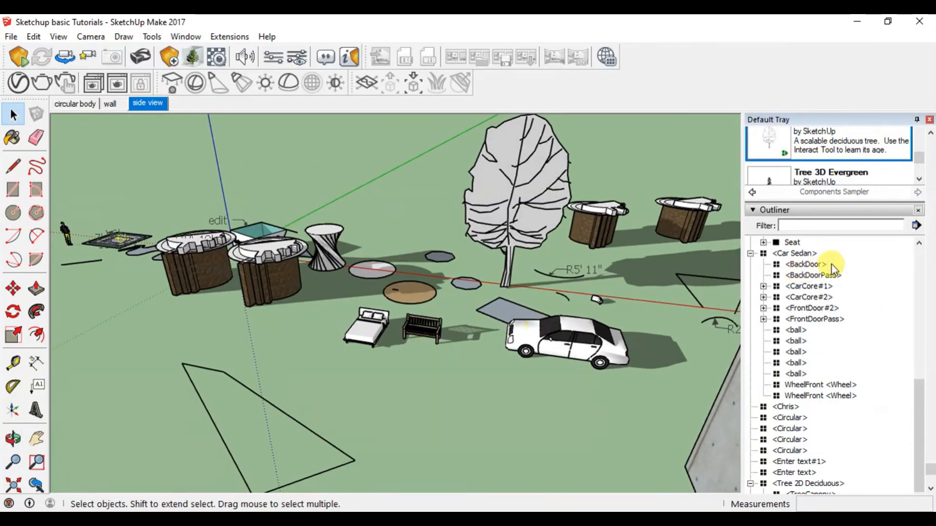
pyautogui.click(812, 319)
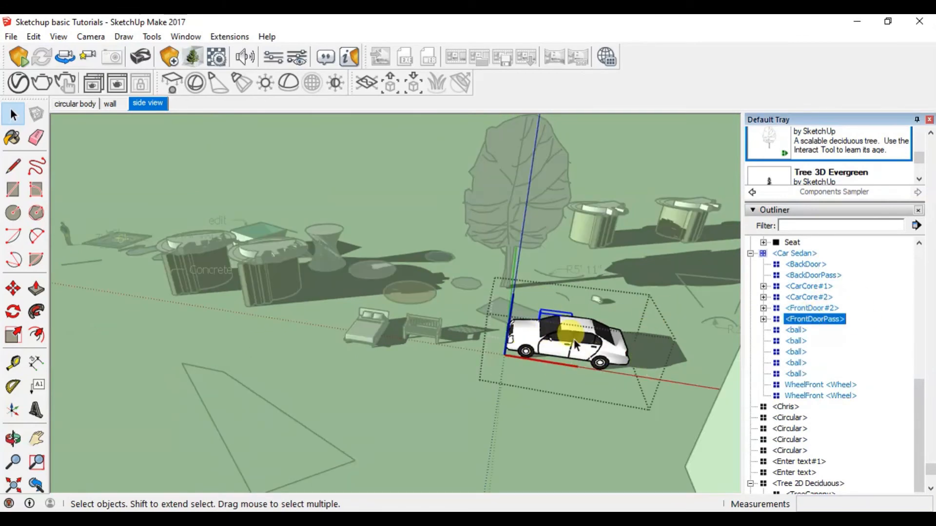
pyautogui.click(575, 426)
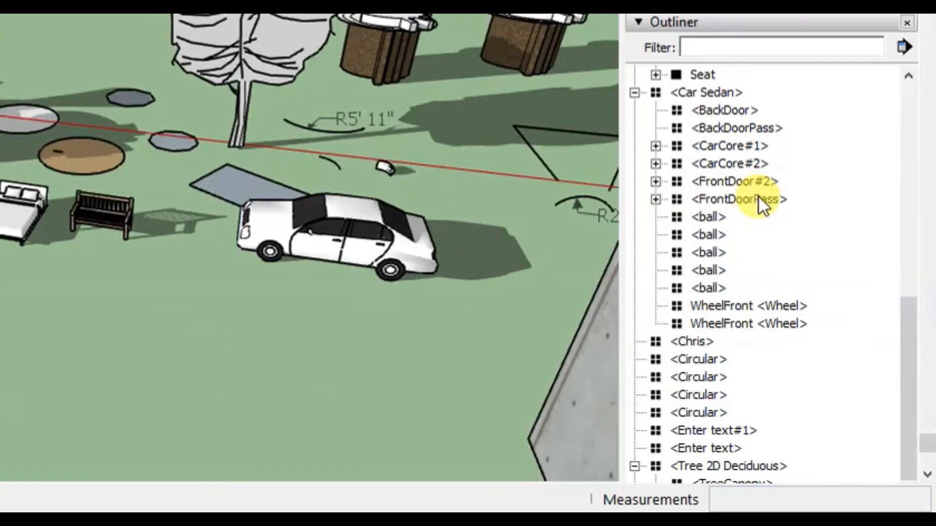
# Select each of the three groups at the end of the Outliner in turn to locate them in the model.
pyautogui.scroll(-3, 745, 166)
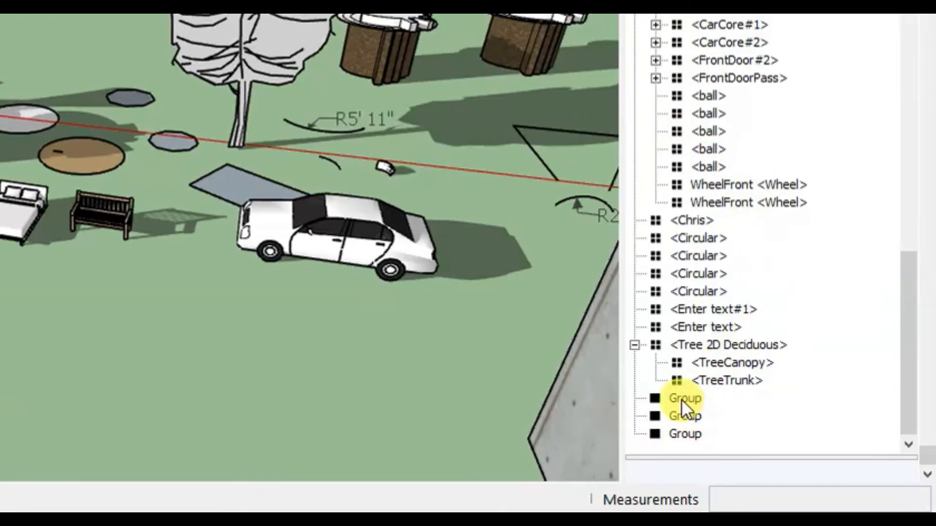
pyautogui.moveTo(204, 280); pyautogui.dragTo(589, 419, button='middle')
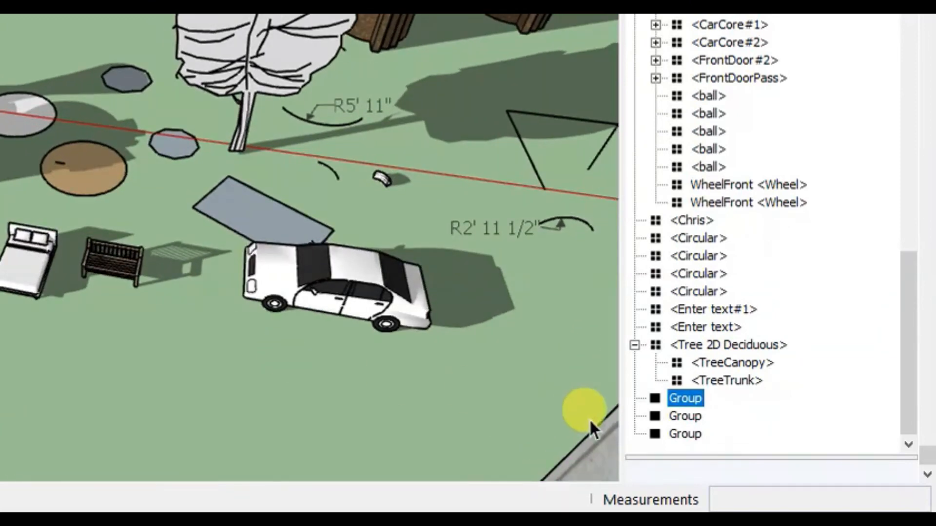
pyautogui.scroll(5, 233, 236)
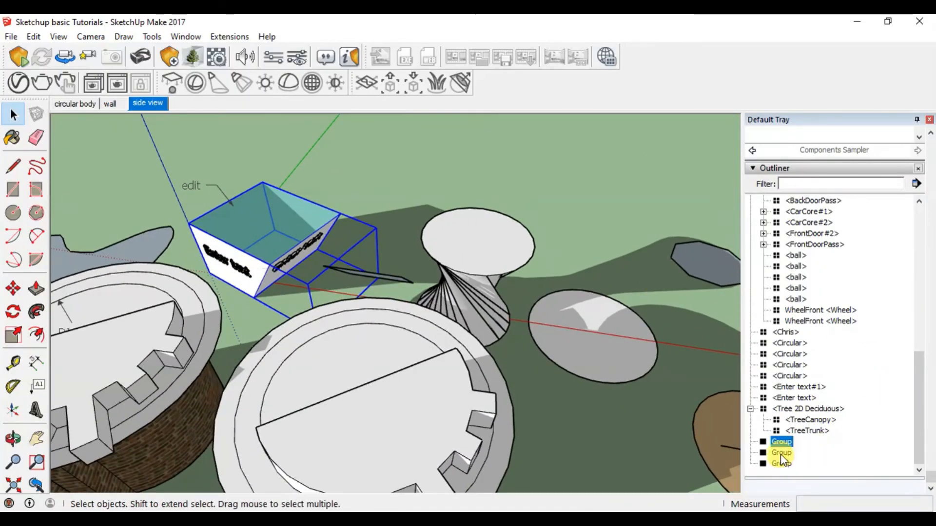
pyautogui.click(781, 453)
pyautogui.click(780, 464)
pyautogui.scroll(-8, 372, 278)
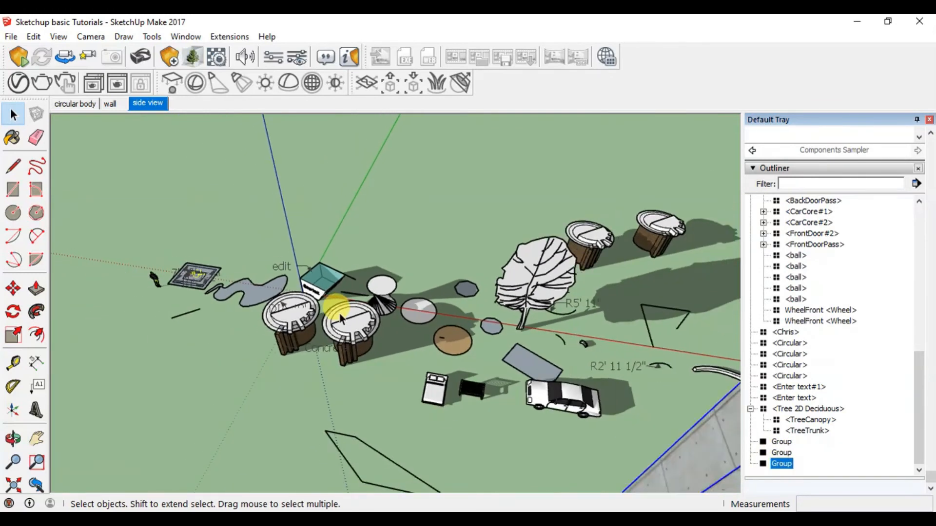
pyautogui.scroll(-3, 340, 317)
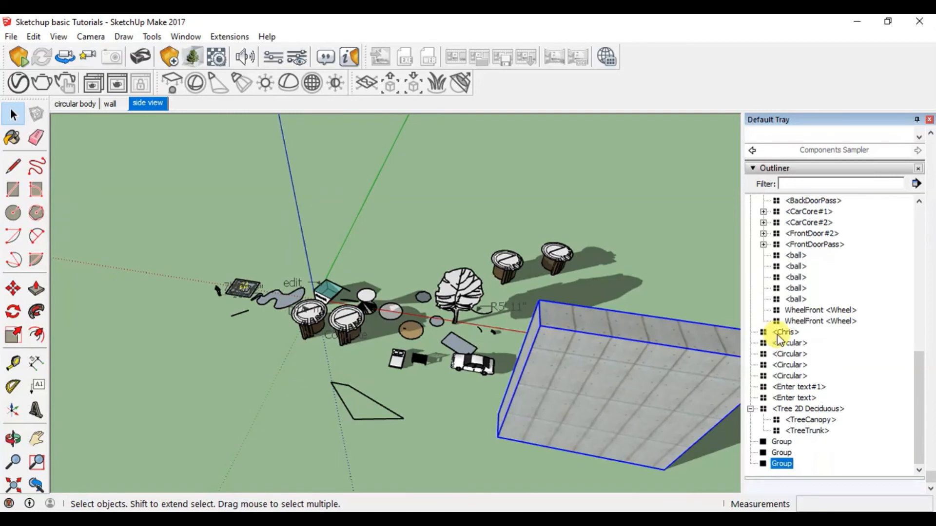
# Select the Circular, Enter text and Tree 2D Deciduous entries in the Outliner one after another to locate them in the model.
pyautogui.click(786, 343)
pyautogui.click(787, 354)
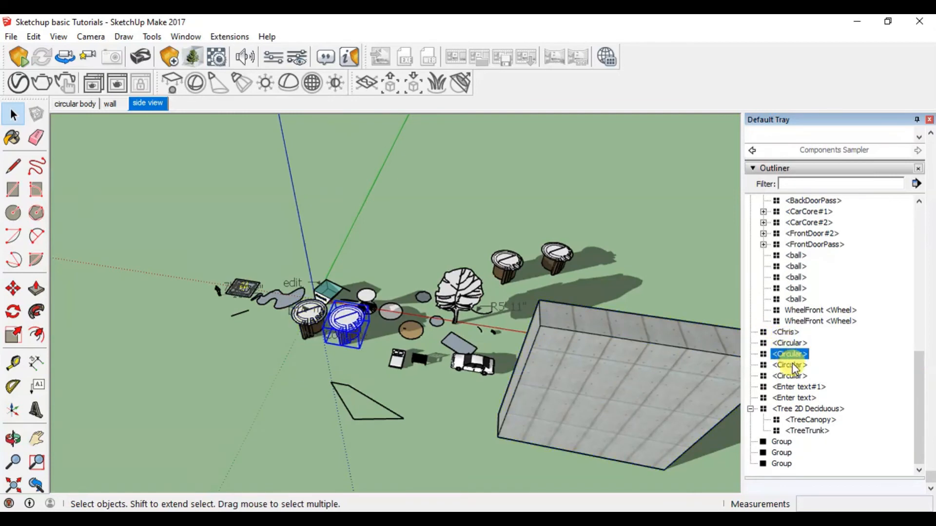
pyautogui.click(792, 365)
pyautogui.click(796, 378)
pyautogui.click(798, 388)
pyautogui.click(800, 398)
pyautogui.click(804, 410)
pyautogui.moveTo(566, 352); pyautogui.dragTo(568, 414, button='middle')
# Inspect the ball parts nested in the Car Sedan through the Outliner, then leave the component.
pyautogui.click(795, 299)
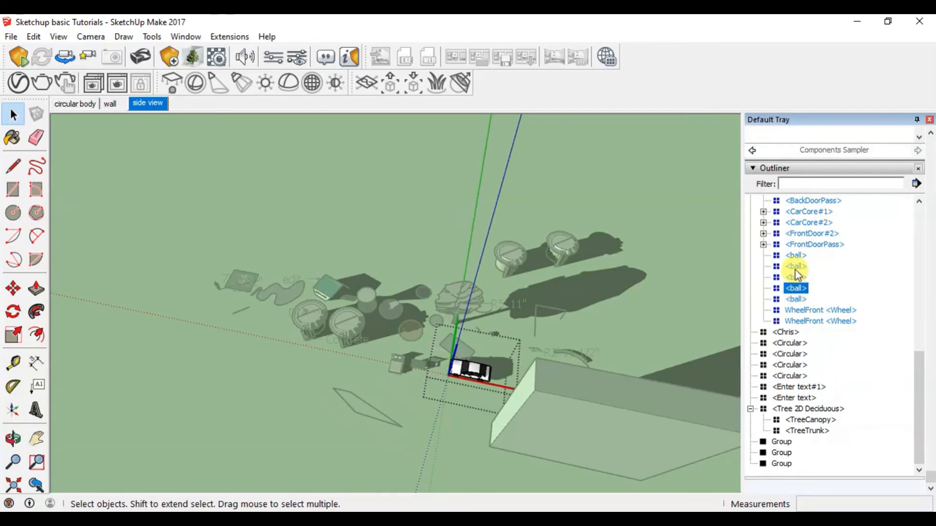
pyautogui.click(796, 255)
pyautogui.scroll(5, 488, 361)
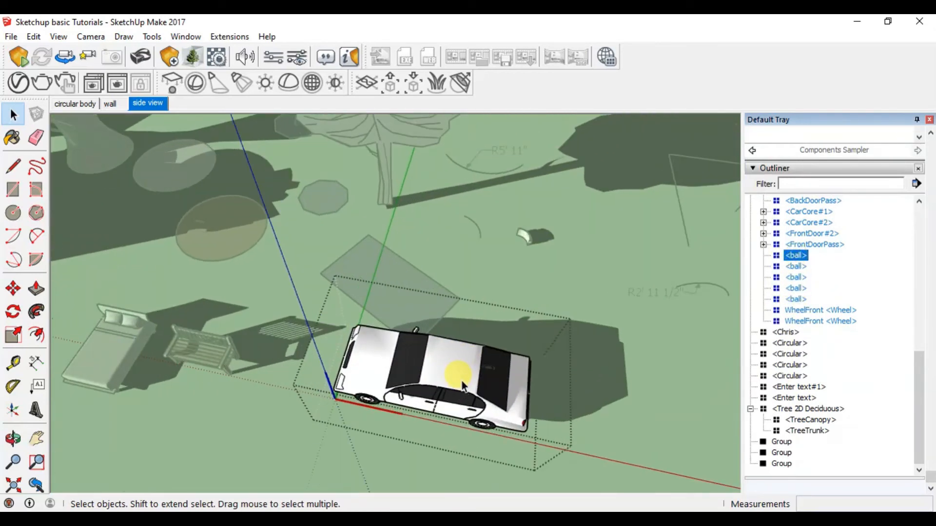
pyautogui.click(612, 299)
pyautogui.scroll(-10, 502, 341)
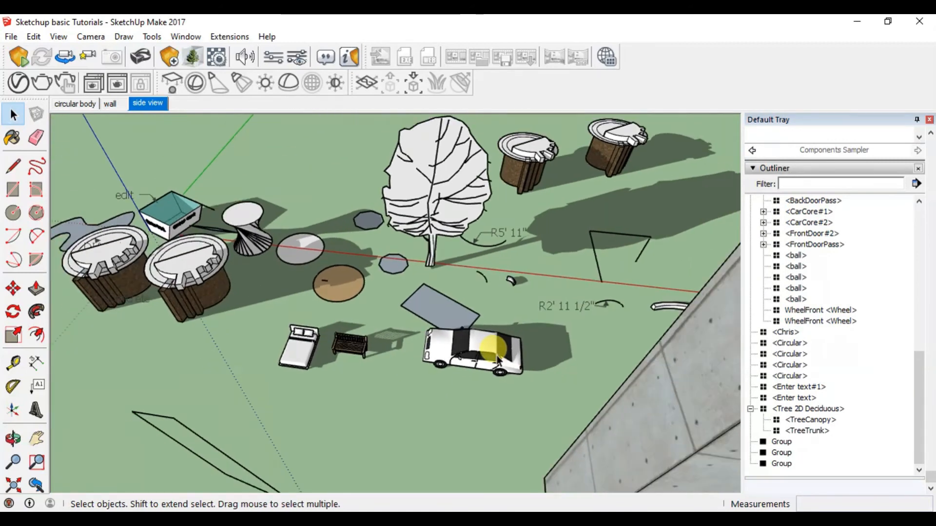
pyautogui.scroll(-3, 493, 345)
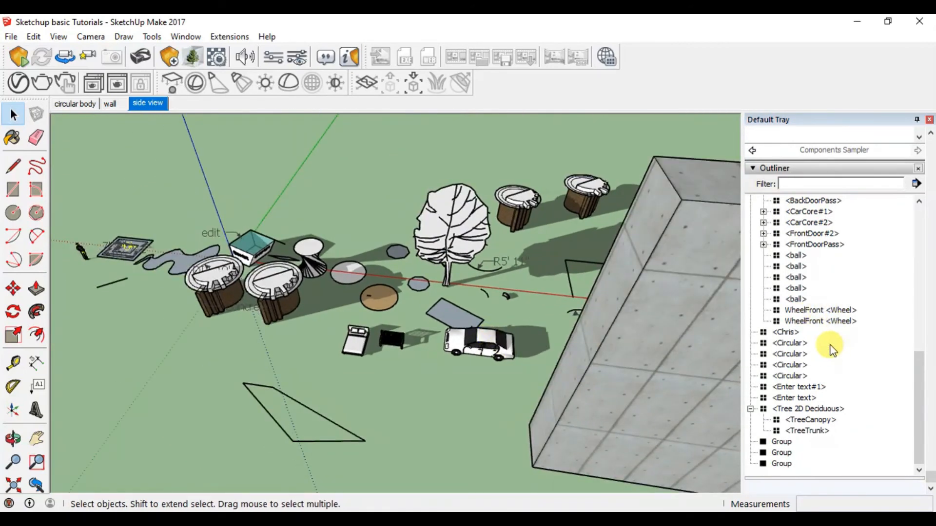
# Hide the first Circular component listed in the Outliner.
pyautogui.scroll(1, 822, 262)
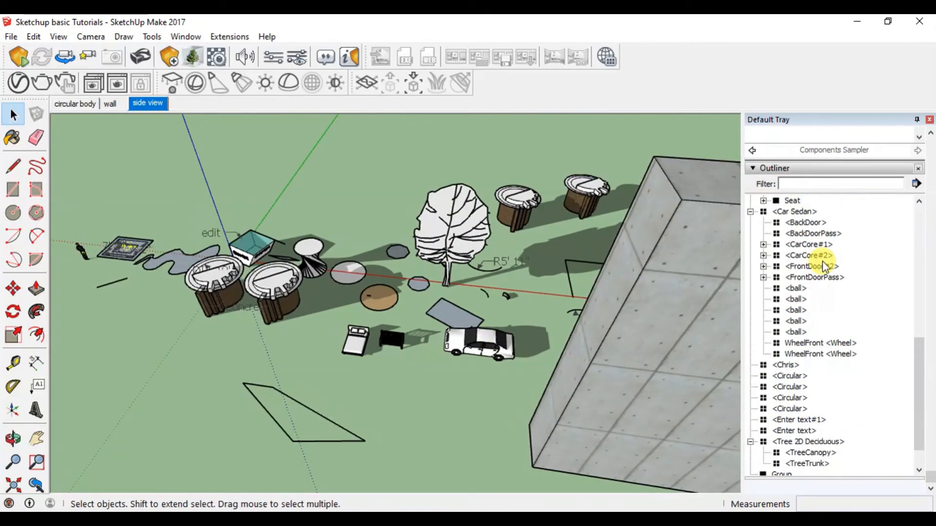
pyautogui.click(797, 377)
pyautogui.rightClick(796, 378)
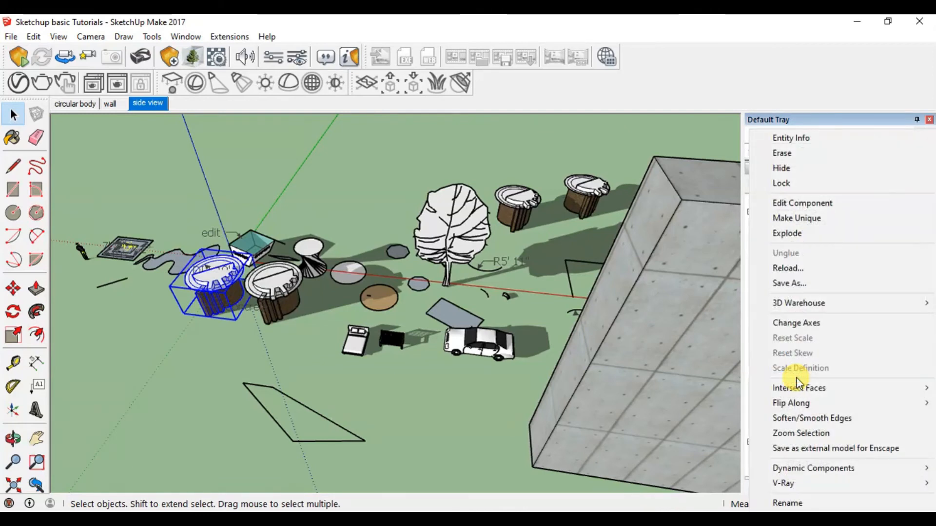
pyautogui.click(780, 169)
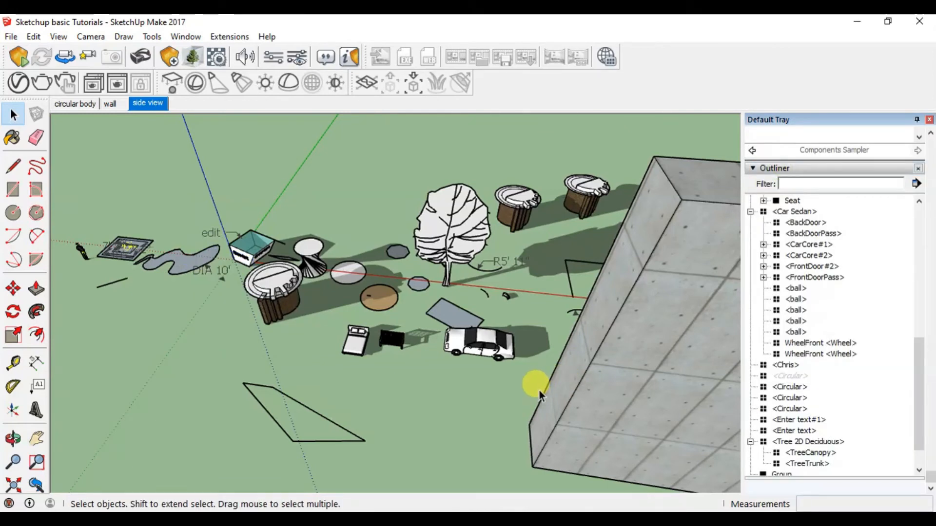
# Unhide the first Circular component in the Outliner and clear the selection.
pyautogui.rightClick(787, 380)
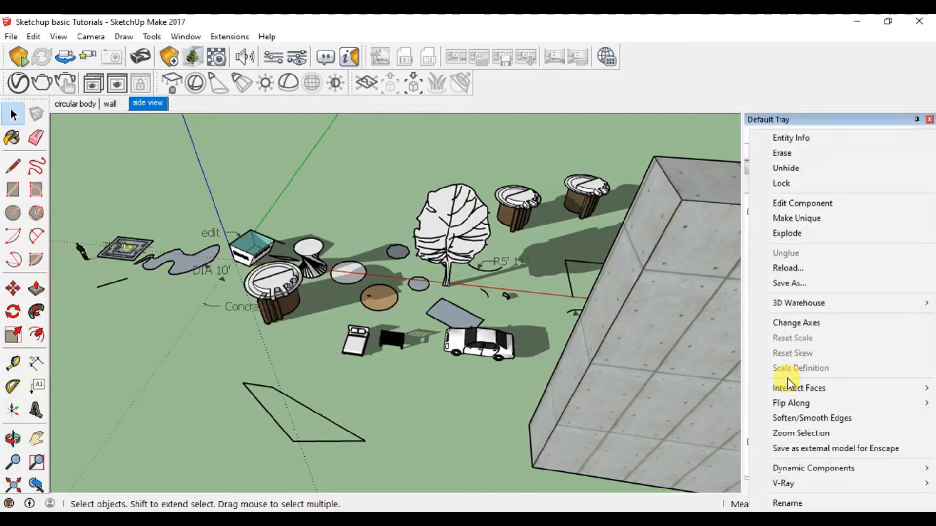
pyautogui.click(792, 168)
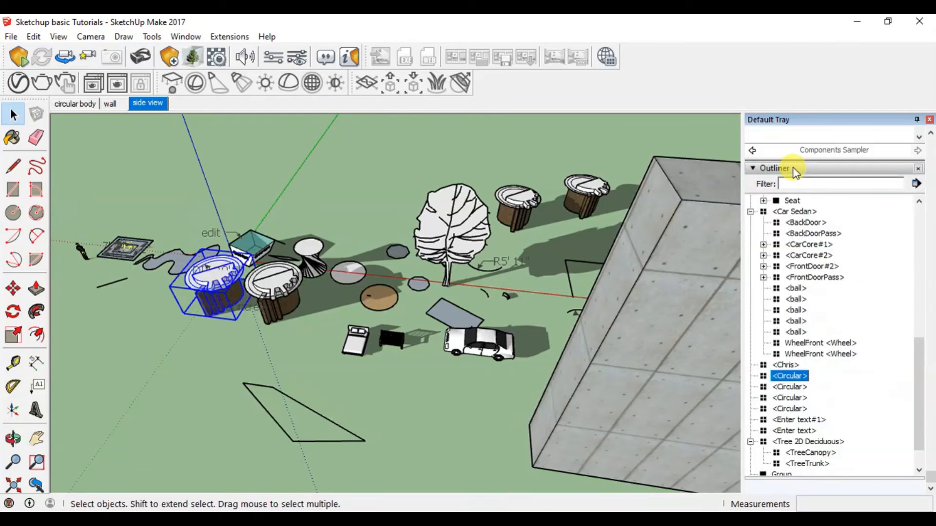
pyautogui.click(787, 378)
pyautogui.click(618, 394)
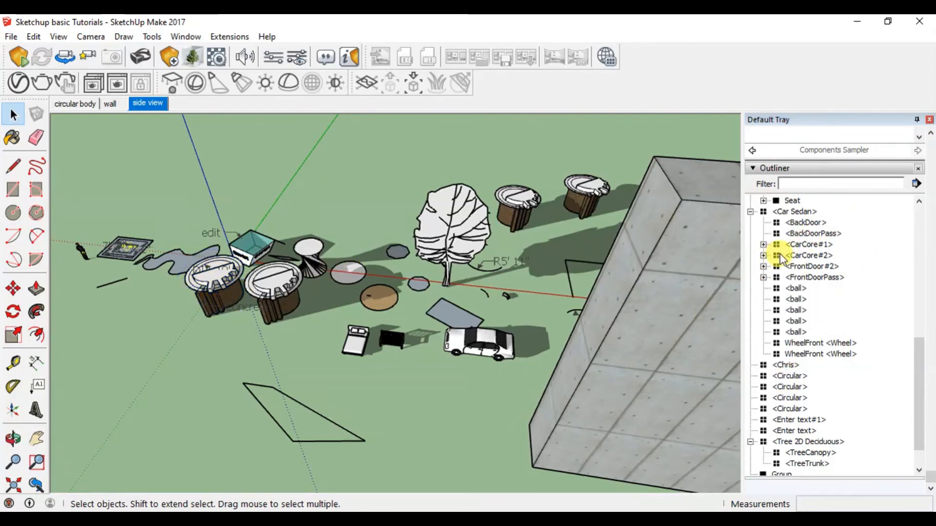
pyautogui.scroll(8, 429, 387)
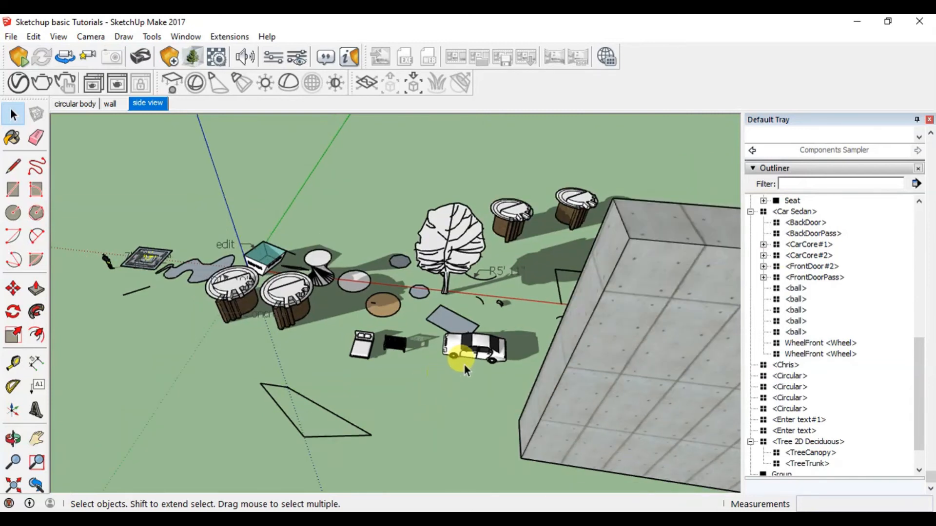
# Locate the FrontDoorPass part in the Outliner and then select the whole Car Sedan component.
pyautogui.scroll(3, 484, 345)
pyautogui.moveTo(507, 344); pyautogui.dragTo(355, 249, button='middle')
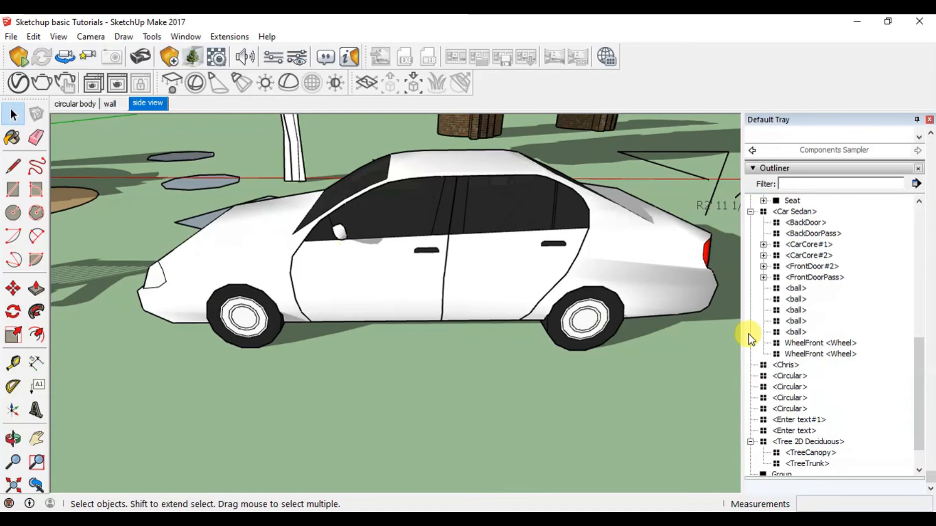
pyautogui.click(807, 279)
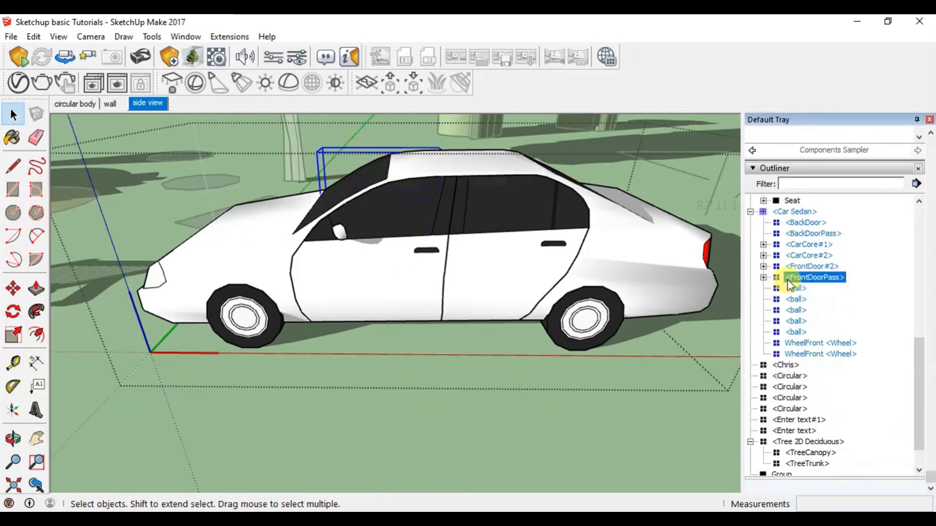
pyautogui.click(798, 214)
pyautogui.scroll(-5, 564, 303)
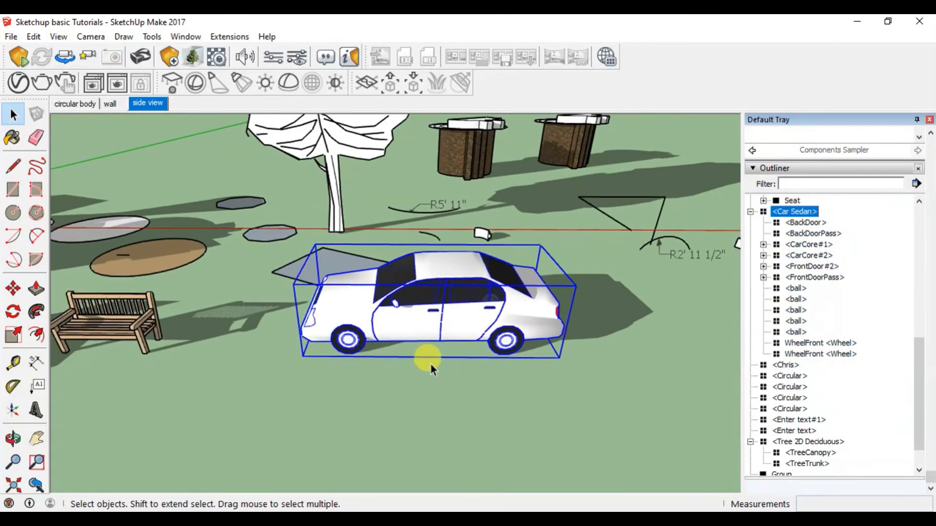
pyautogui.scroll(4, 428, 359)
pyautogui.scroll(1, 463, 315)
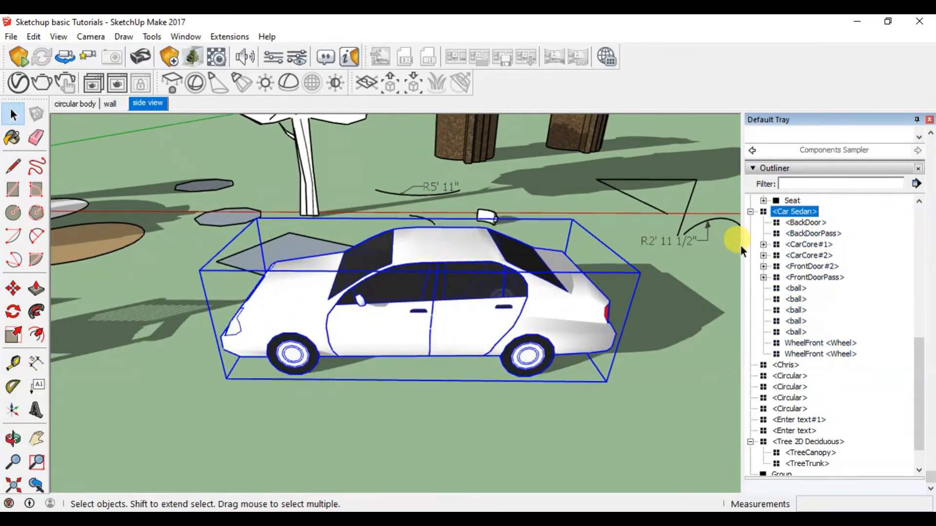
# Select the BackDoor, BackDoorPass and CarCore#1 parts of the Car Sedan in the Outliner one after another to locate them.
pyautogui.click(801, 223)
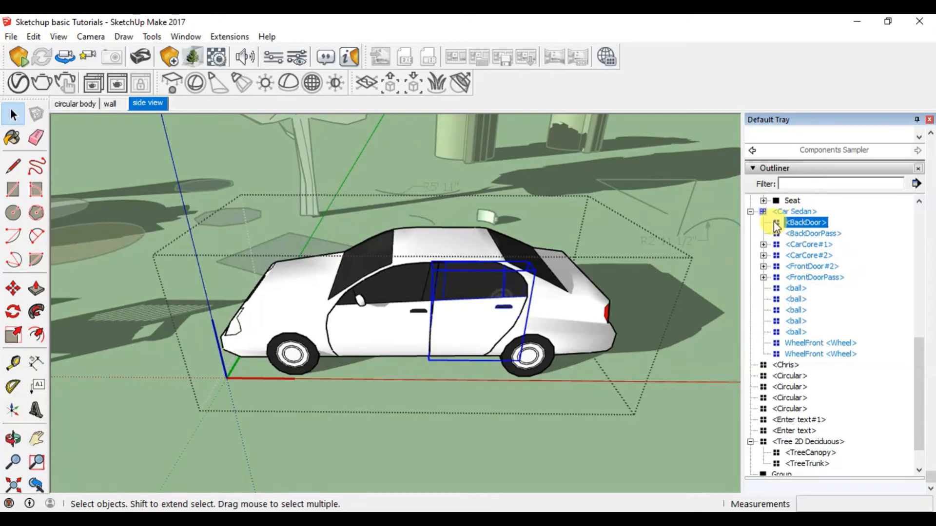
pyautogui.click(815, 235)
pyautogui.moveTo(512, 246); pyautogui.dragTo(648, 293, button='middle')
pyautogui.click(810, 245)
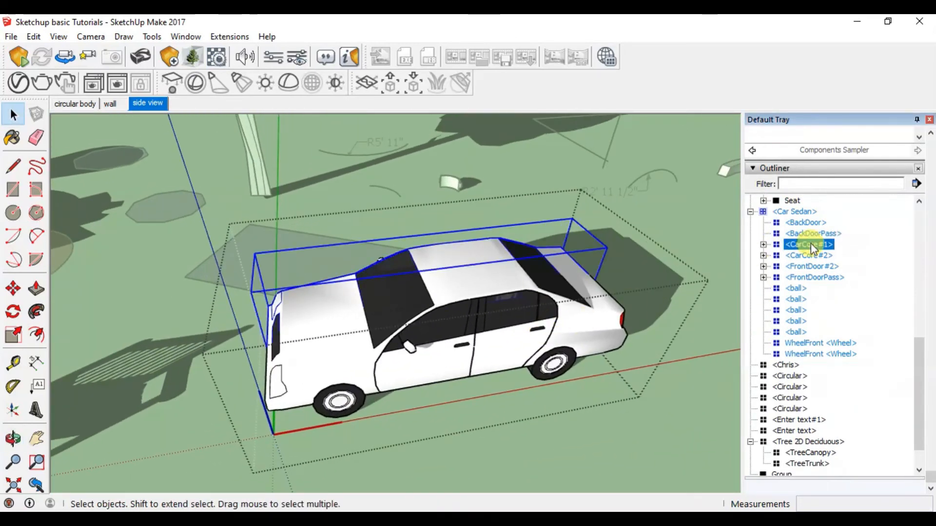
# Try to move the CarCore#1 half of the sedan's body away from the rest of the car.
pyautogui.moveTo(365, 317); pyautogui.dragTo(621, 329, button='middle')
pyautogui.press('m')
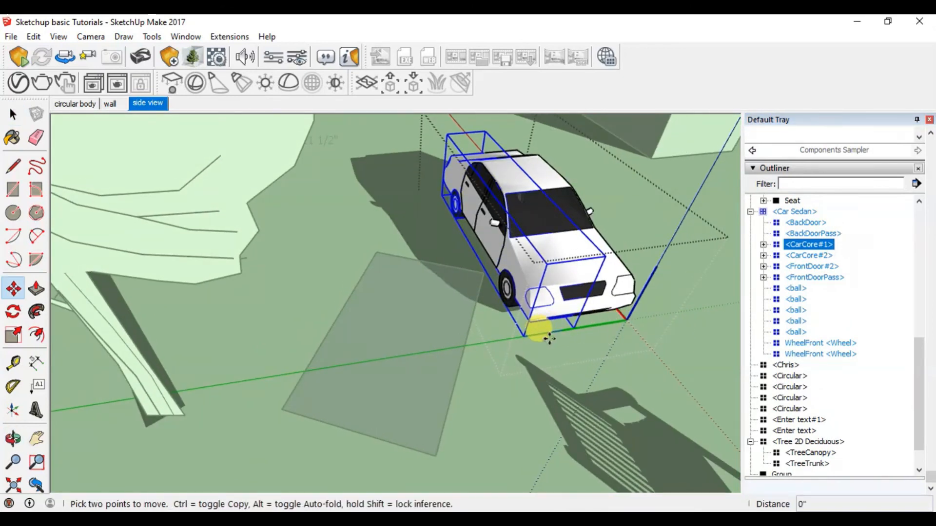
pyautogui.click(549, 337)
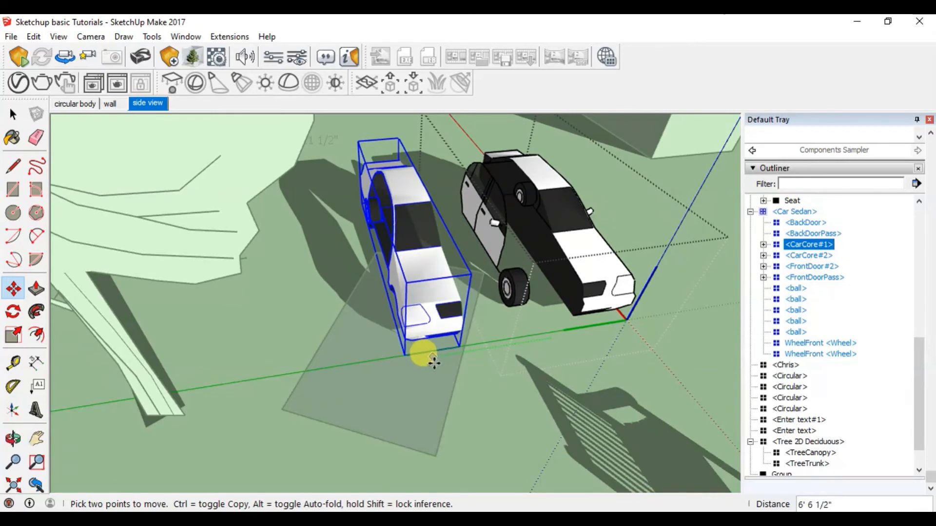
pyautogui.press('Escape')
pyautogui.press('space')
pyautogui.scroll(3, 613, 282)
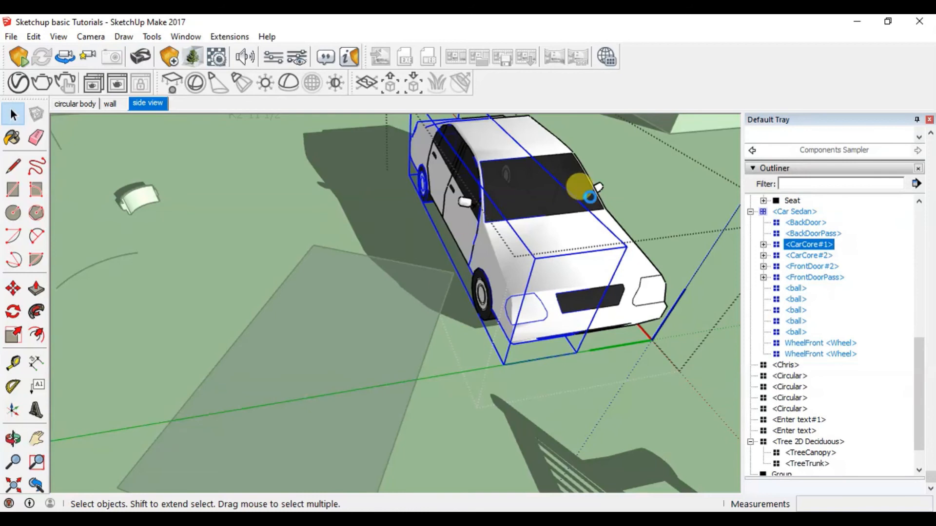
pyautogui.moveTo(589, 196); pyautogui.dragTo(622, 203, button='middle')
pyautogui.moveTo(397, 345); pyautogui.dragTo(439, 337, button='middle')
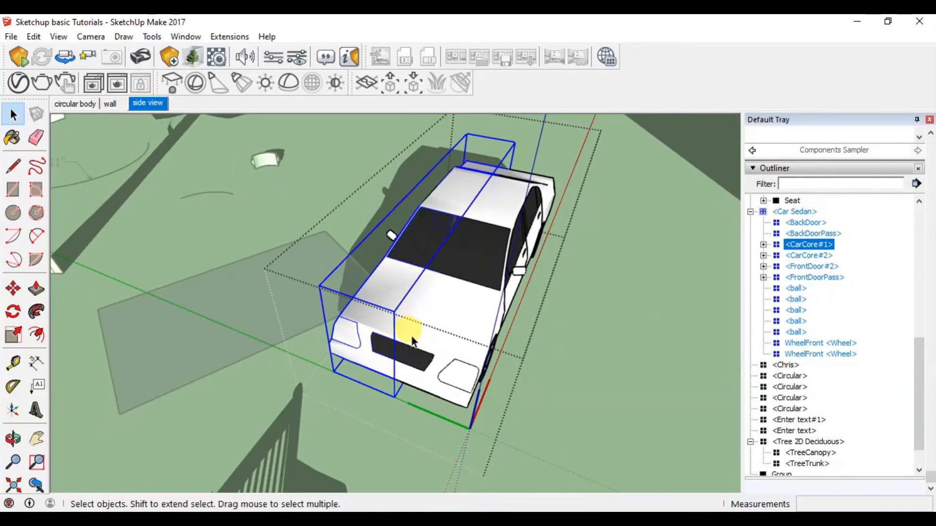
pyautogui.press('m')
pyautogui.click(572, 417)
pyautogui.press('space')
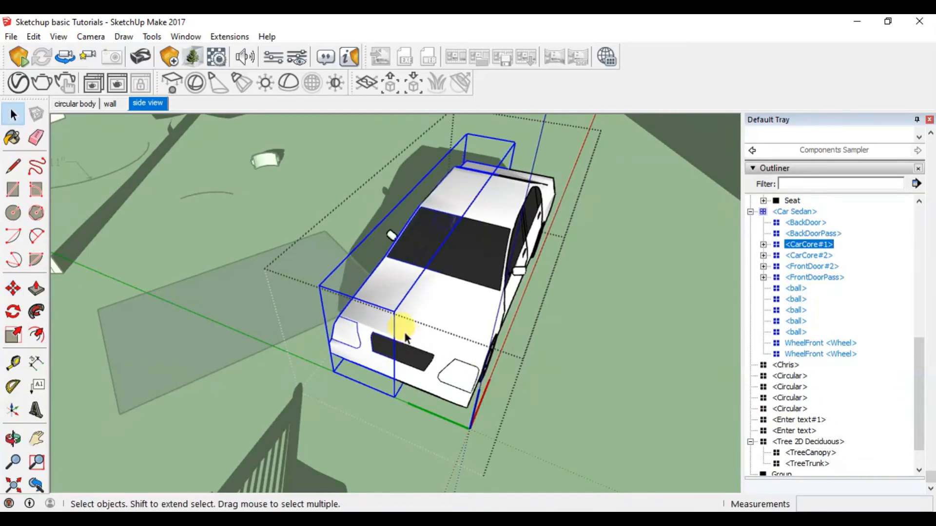
# Open the CarCore#1 part for editing and select its connected white body surface.
pyautogui.doubleClick(390, 313)
pyautogui.tripleClick(390, 313)
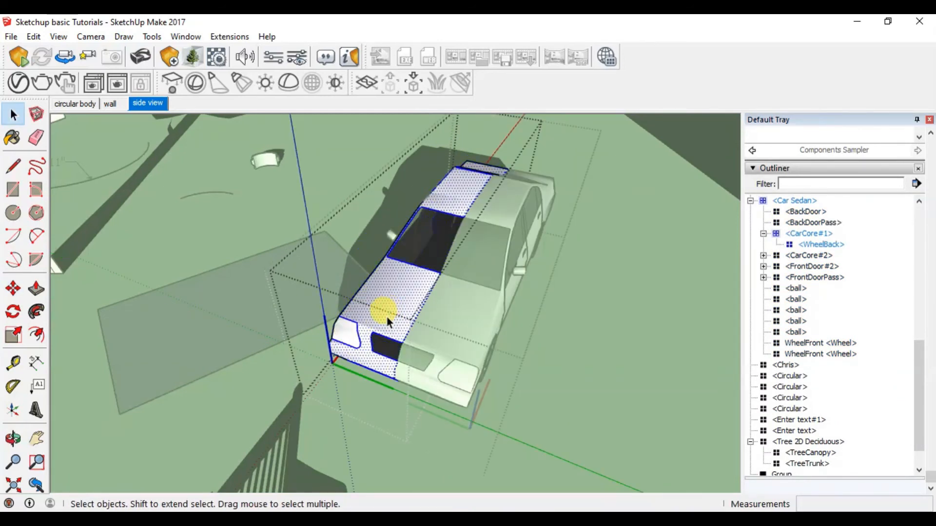
pyautogui.click(391, 296)
# Paint the CarCore#1 body surface with Color A02 from the Colors material collection, then leave the component and select the whole sedan.
pyautogui.scroll(10, 930, 212)
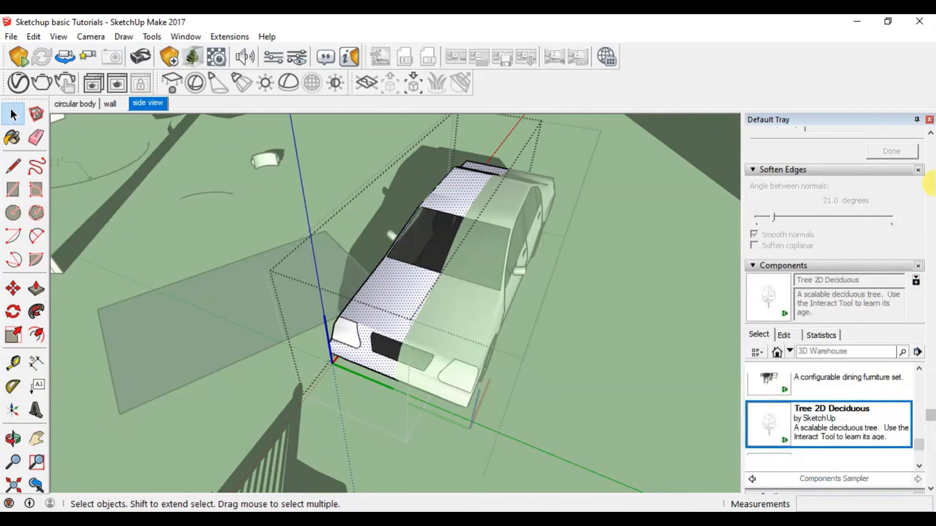
pyautogui.scroll(10, 923, 216)
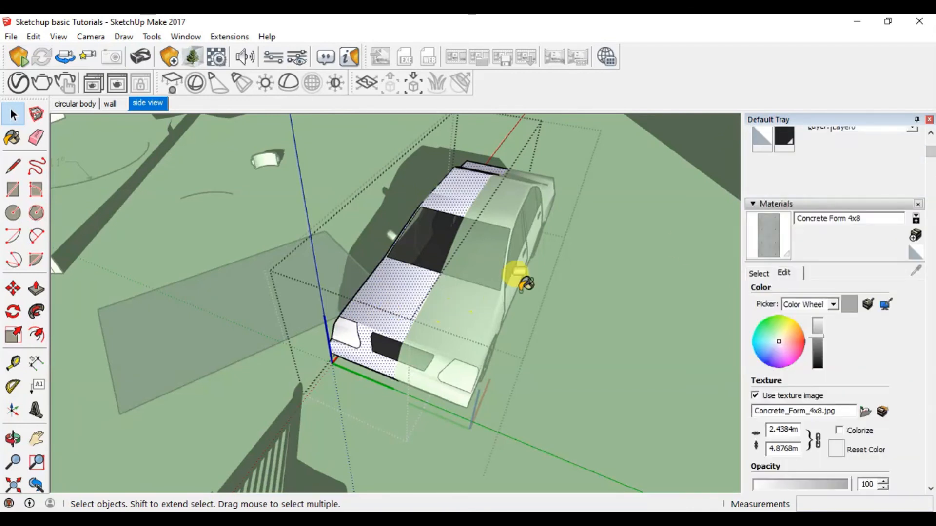
pyautogui.press('b')
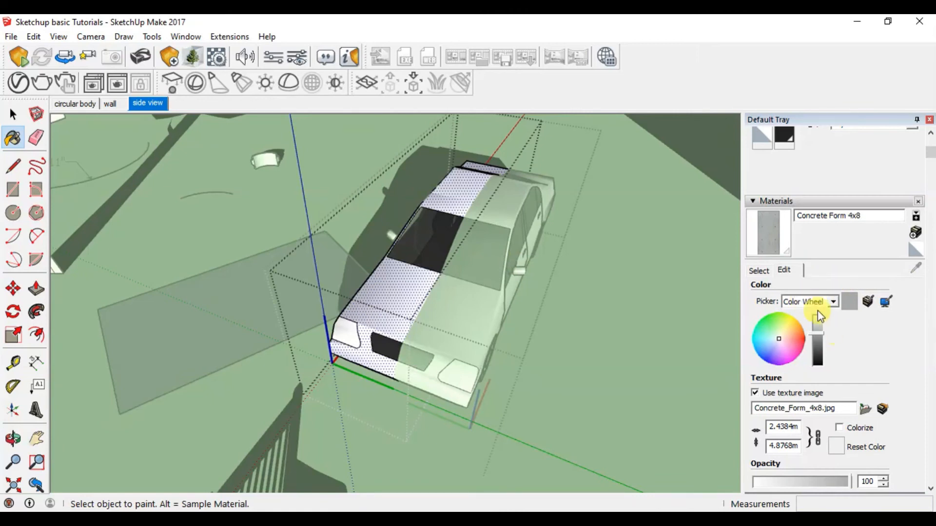
pyautogui.click(757, 270)
pyautogui.click(819, 290)
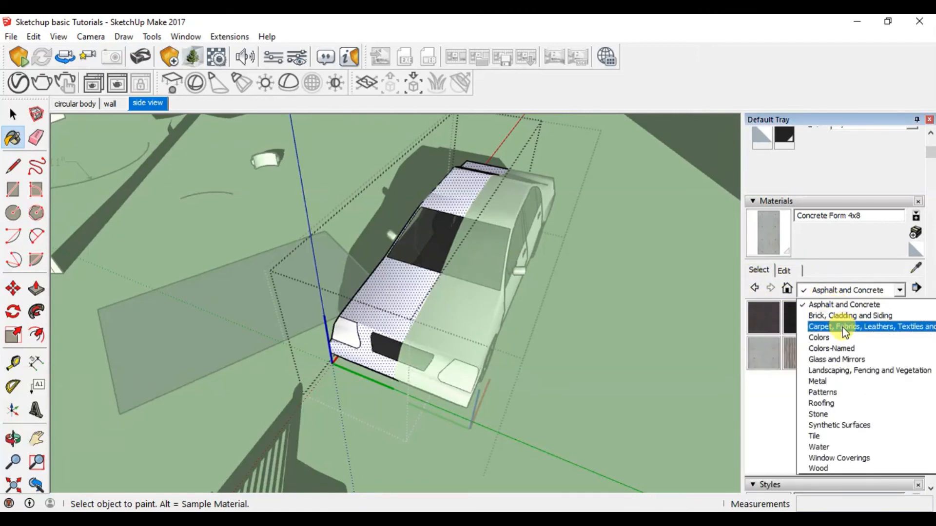
pyautogui.click(819, 338)
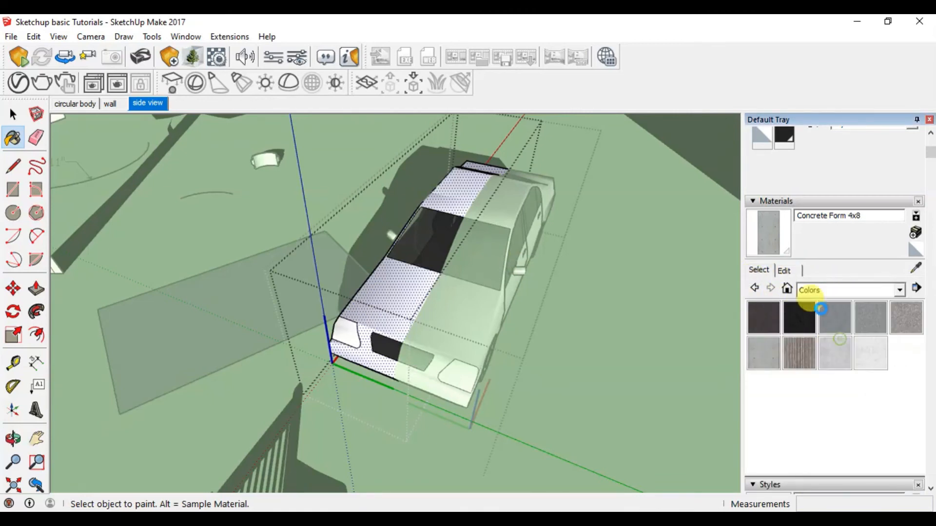
pyautogui.click(797, 317)
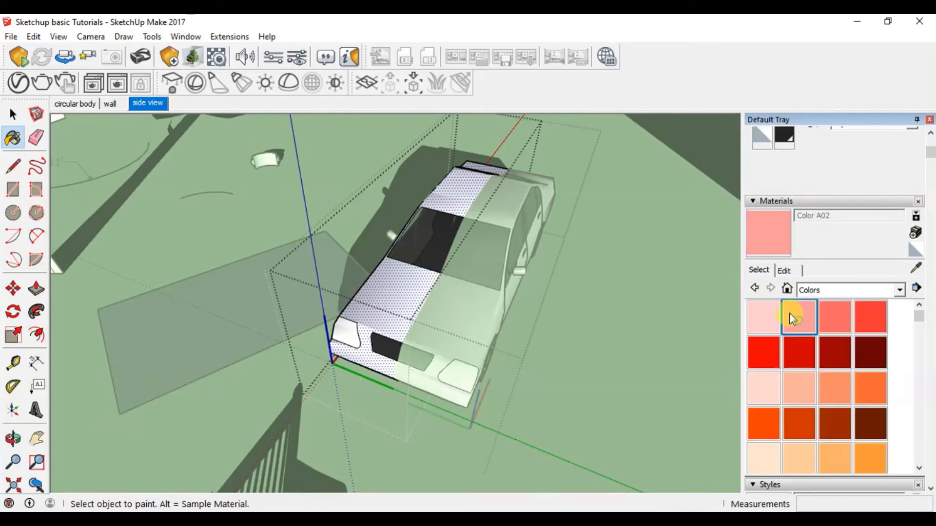
pyautogui.click(401, 280)
pyautogui.press('space')
pyautogui.scroll(8, 539, 292)
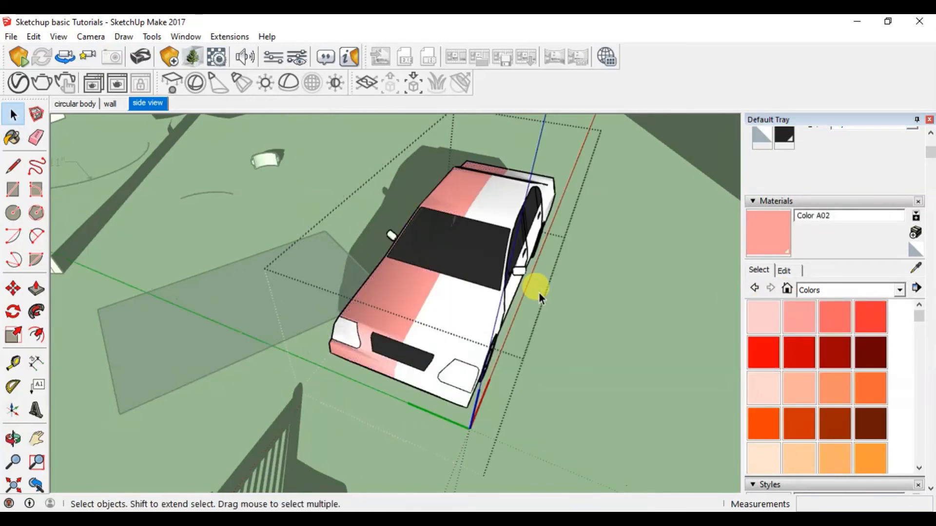
pyautogui.moveTo(437, 322)
pyautogui.mouseDown(button='middle')
pyautogui.moveTo(574, 261)
pyautogui.moveTo(633, 205)
pyautogui.moveTo(460, 267)
pyautogui.moveTo(403, 337)
pyautogui.moveTo(448, 335)
pyautogui.mouseUp(button='middle')
pyautogui.click(449, 332)
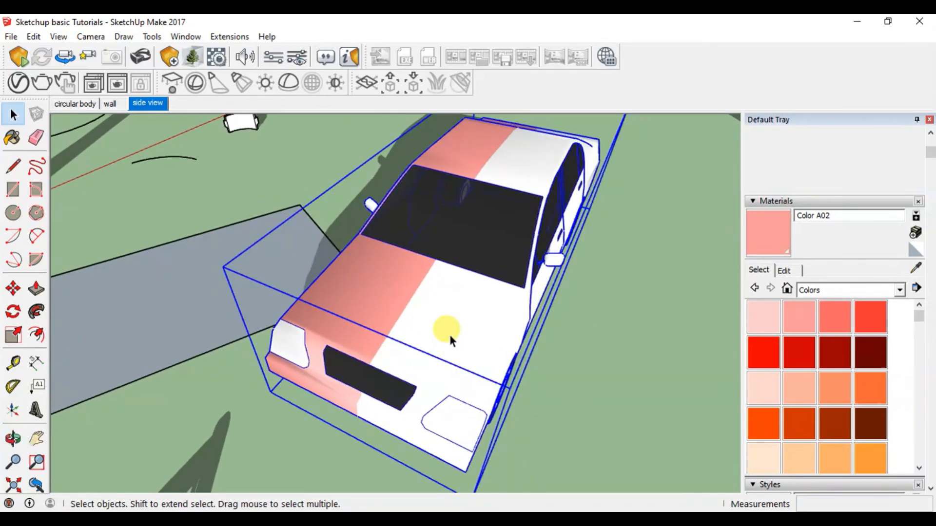
# Open one of the two Circular components near the origin, inspect its flat top face, then leave it and select the component.
pyautogui.scroll(-6, 455, 270)
pyautogui.scroll(-7, 463, 263)
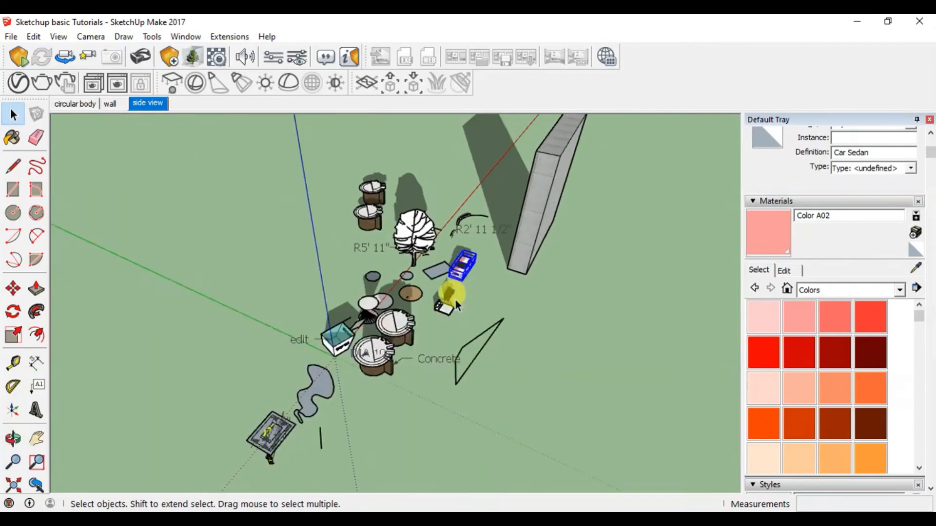
pyautogui.moveTo(453, 303); pyautogui.dragTo(259, 307, button='middle')
pyautogui.scroll(3, 314, 307)
pyautogui.scroll(5, 335, 325)
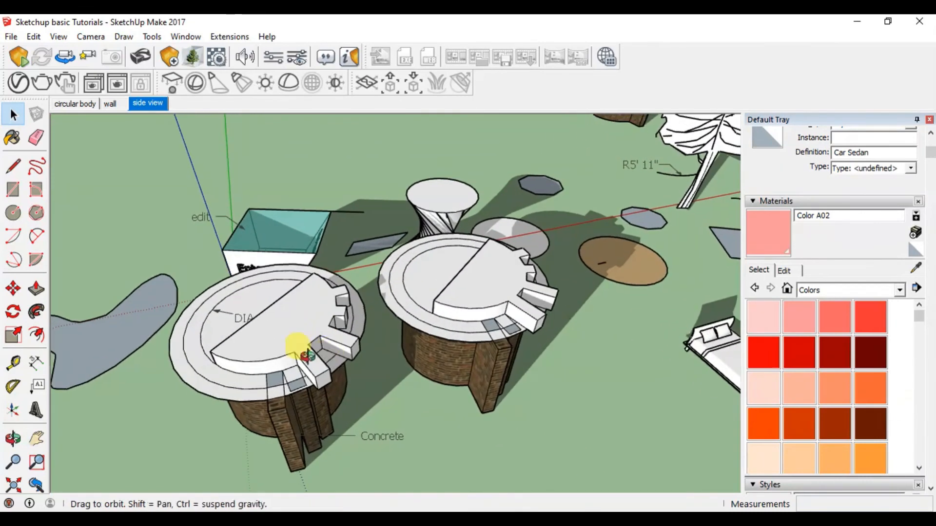
pyautogui.moveTo(299, 351); pyautogui.dragTo(387, 303, button='middle')
pyautogui.click(388, 307)
pyautogui.click(410, 293)
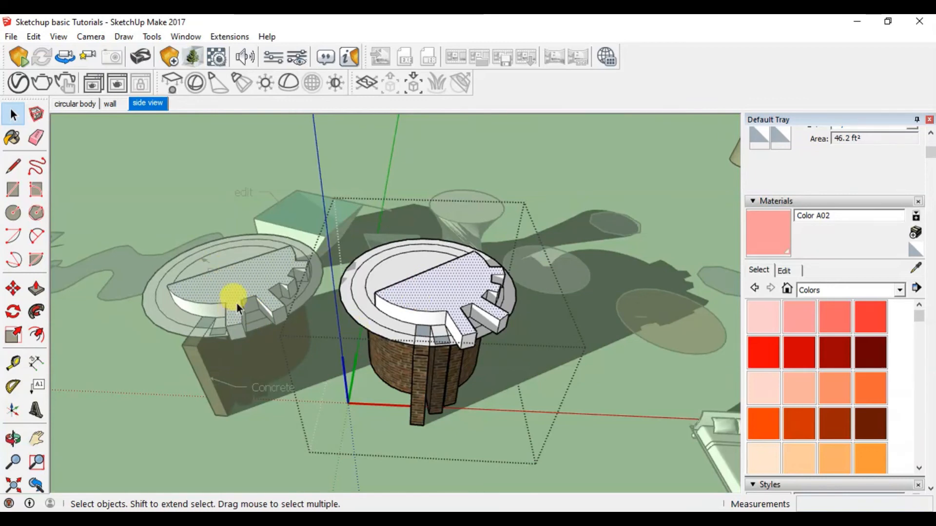
pyautogui.click(273, 320)
pyautogui.click(405, 317)
# Move the distant Circular component behind the tree to the open ground in front of the two Circular components near the origin.
pyautogui.scroll(-3, 271, 360)
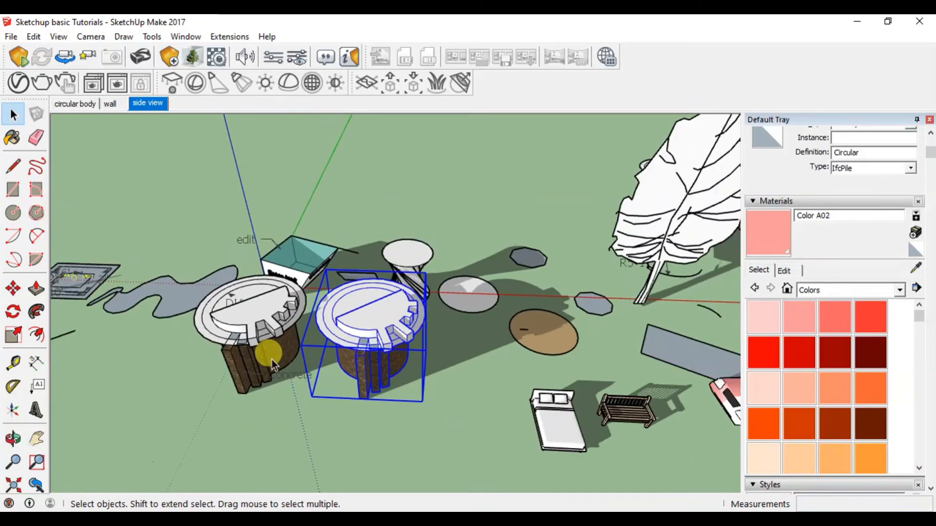
pyautogui.scroll(-2, 271, 359)
pyautogui.click(653, 213)
pyautogui.press('m')
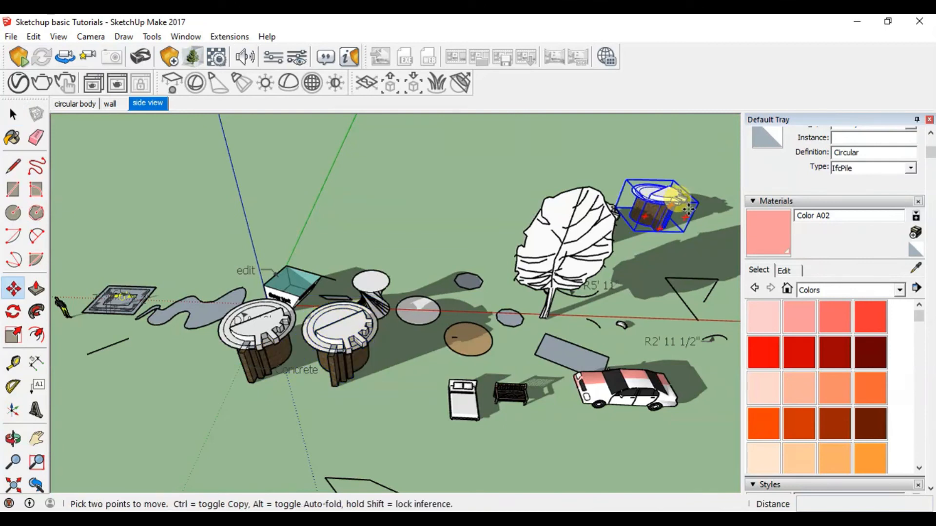
pyautogui.click(688, 209)
pyautogui.click(251, 385)
pyautogui.press('space')
# Open the Circular component nearer the bed and select all its geometry to compare it with the other instances, then leave it.
pyautogui.scroll(3, 166, 414)
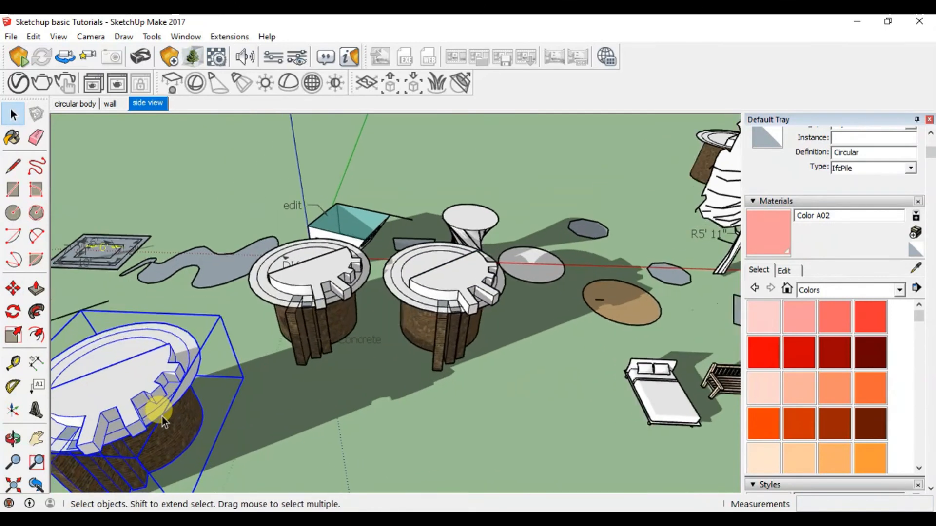
pyautogui.scroll(2, 162, 416)
pyautogui.doubleClick(496, 263)
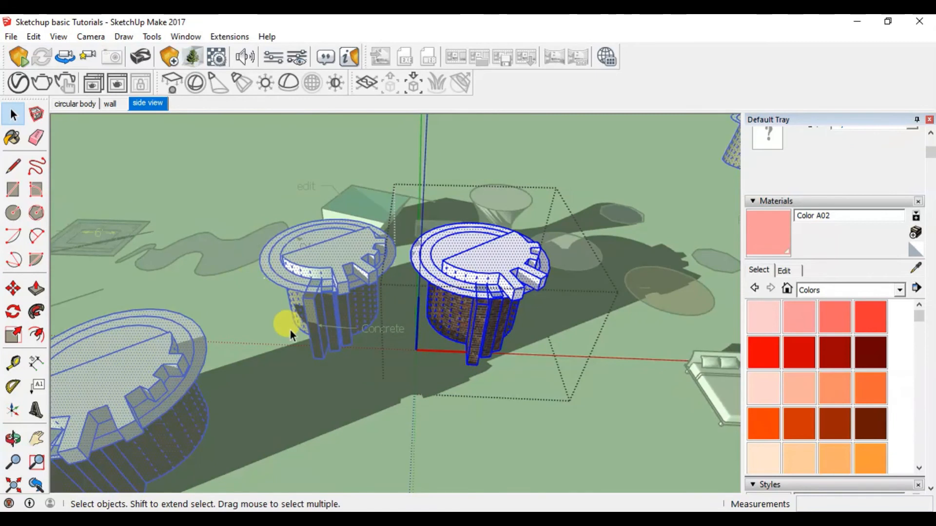
pyautogui.click(345, 248)
# Make the Circular component beside the Concrete label unique and clear the selection.
pyautogui.click(341, 256)
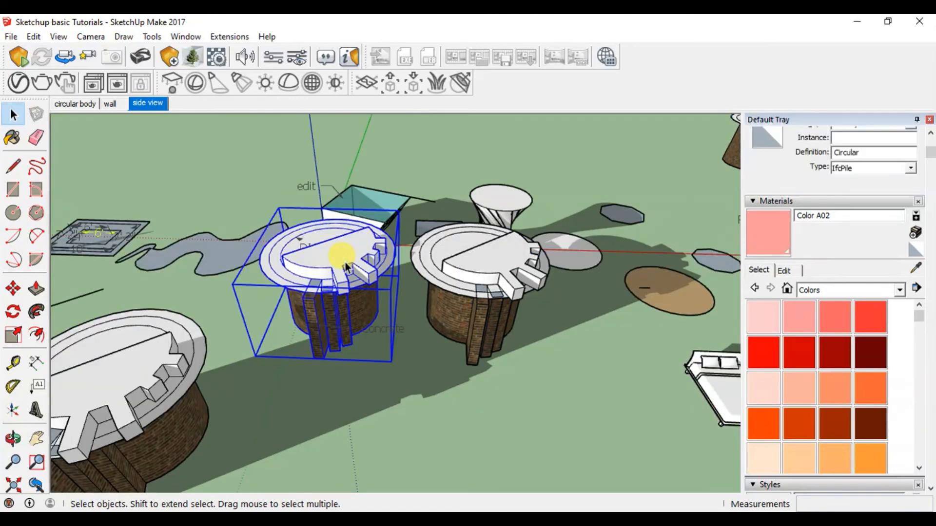
pyautogui.rightClick(345, 264)
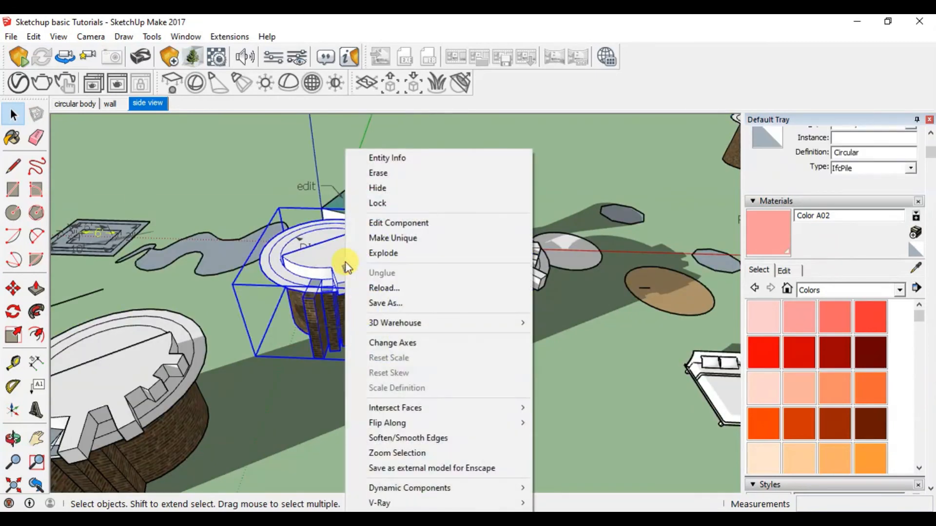
pyautogui.click(384, 237)
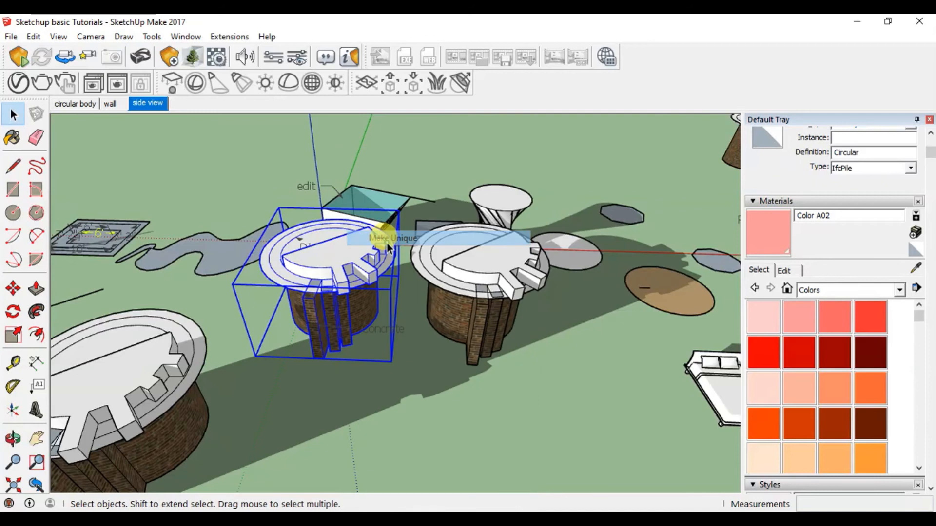
pyautogui.click(412, 357)
# Open the regular Circular component and the unique one in turn, selecting their geometry to check which instances are linked.
pyautogui.doubleClick(479, 278)
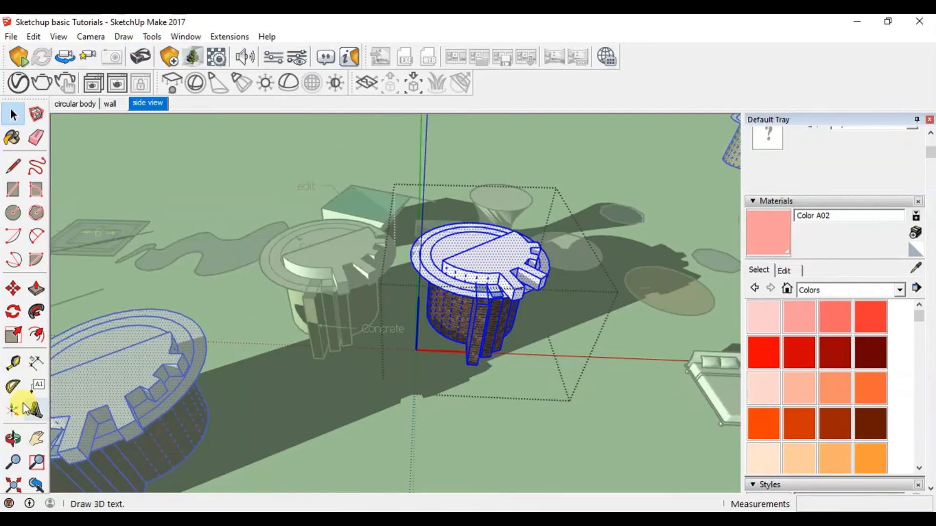
pyautogui.click(317, 277)
pyautogui.doubleClick(317, 276)
pyautogui.click(347, 257)
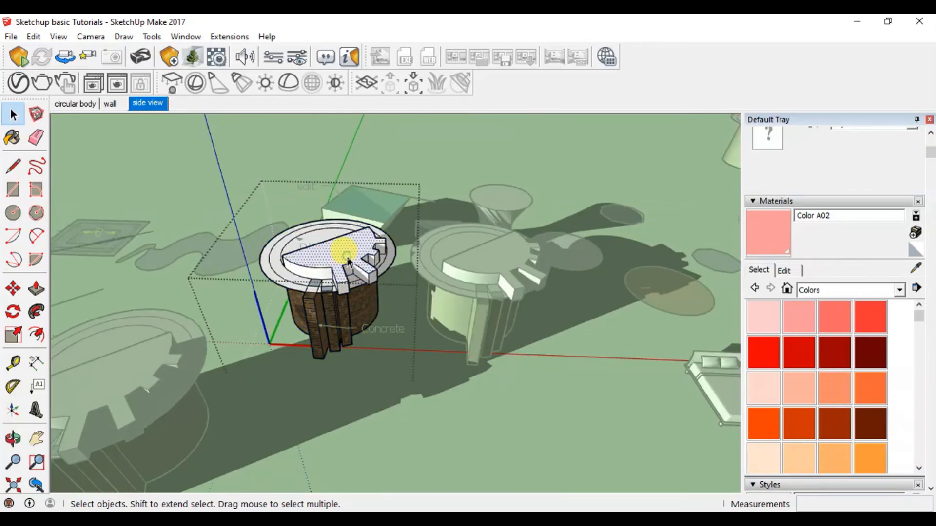
pyautogui.click(587, 184)
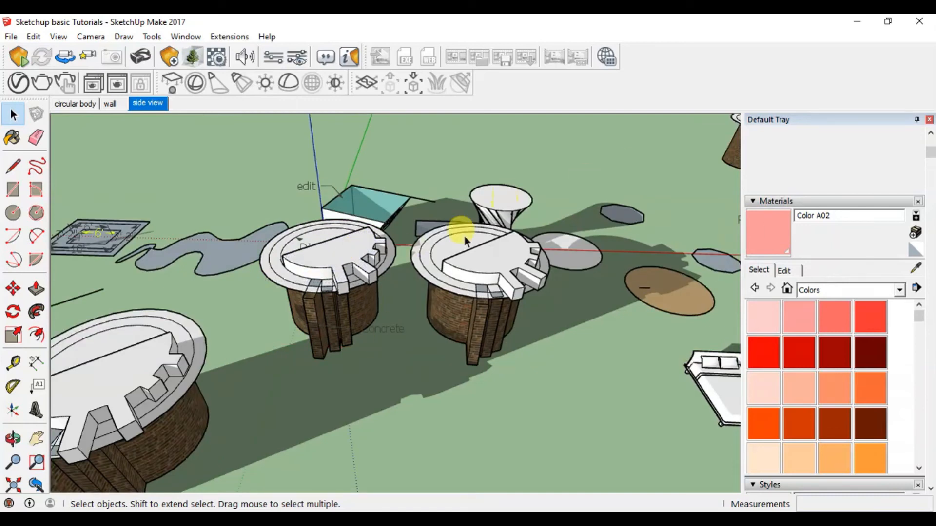
# Copy the unique Circular component onto the wavy surface beside it, and open the original with all geometry selected to check the link.
pyautogui.click(355, 250)
pyautogui.press('m')
pyautogui.click(365, 359)
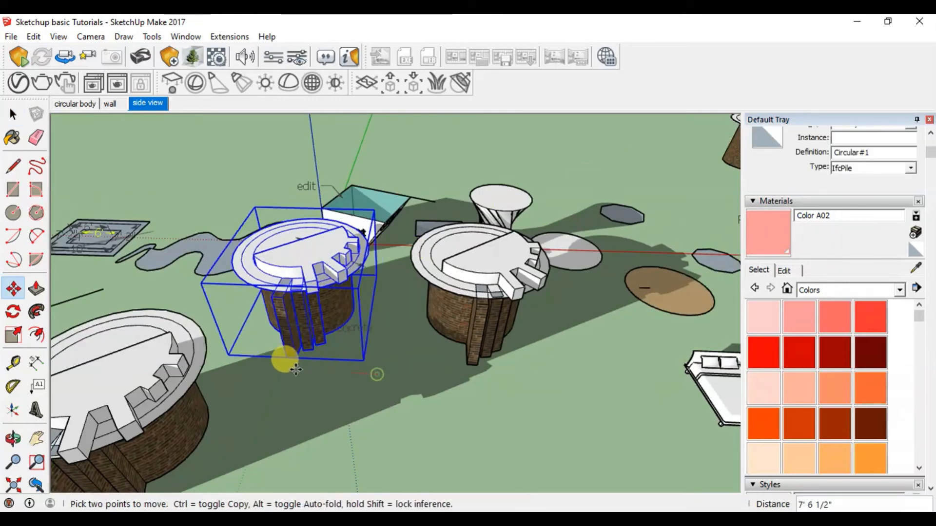
pyautogui.press('ctrl')
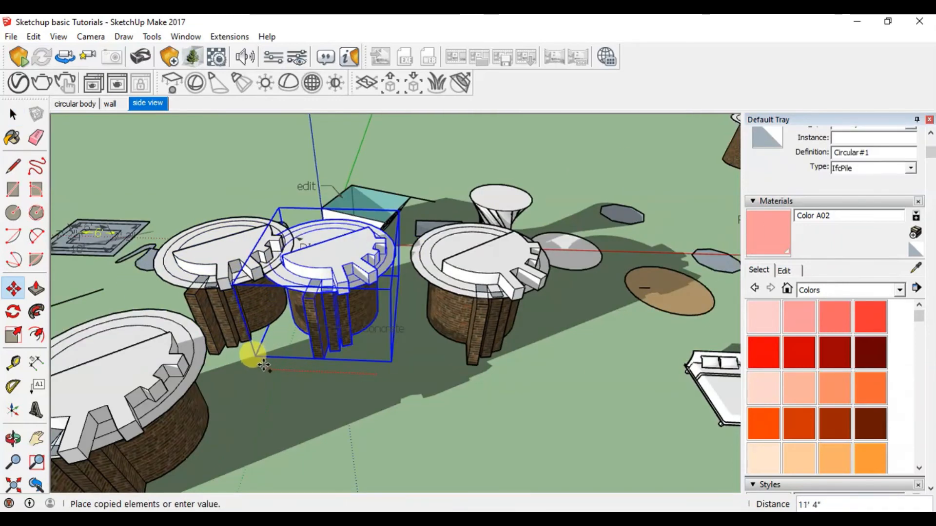
pyautogui.click(236, 362)
pyautogui.press('space')
pyautogui.tripleClick(315, 285)
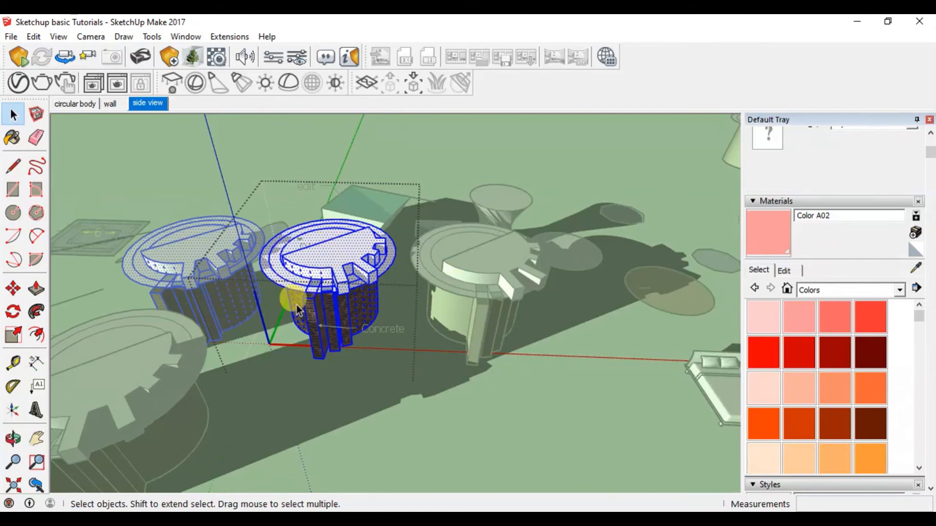
pyautogui.press('Escape')
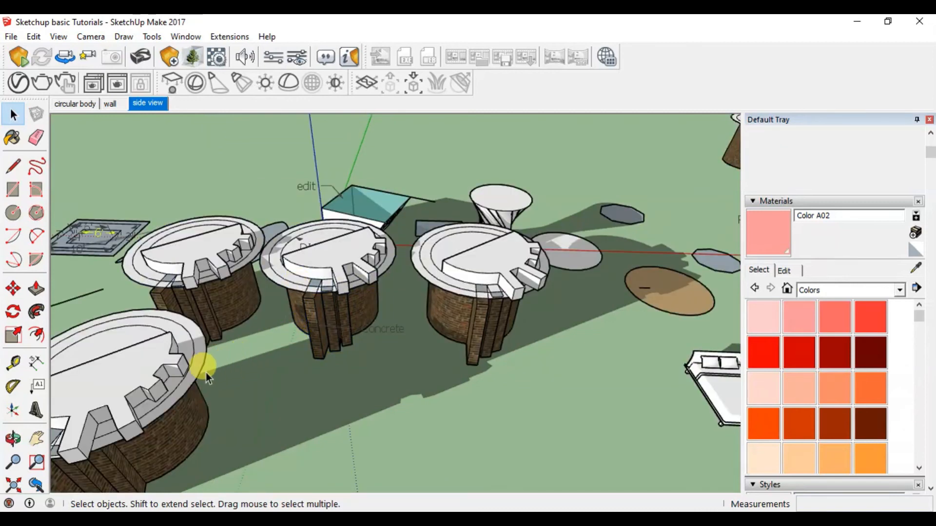
# Delete the large foreground Circular component and the copy of the unique Circular component beside the wavy surface.
pyautogui.click(182, 412)
pyautogui.press('Delete')
pyautogui.click(219, 293)
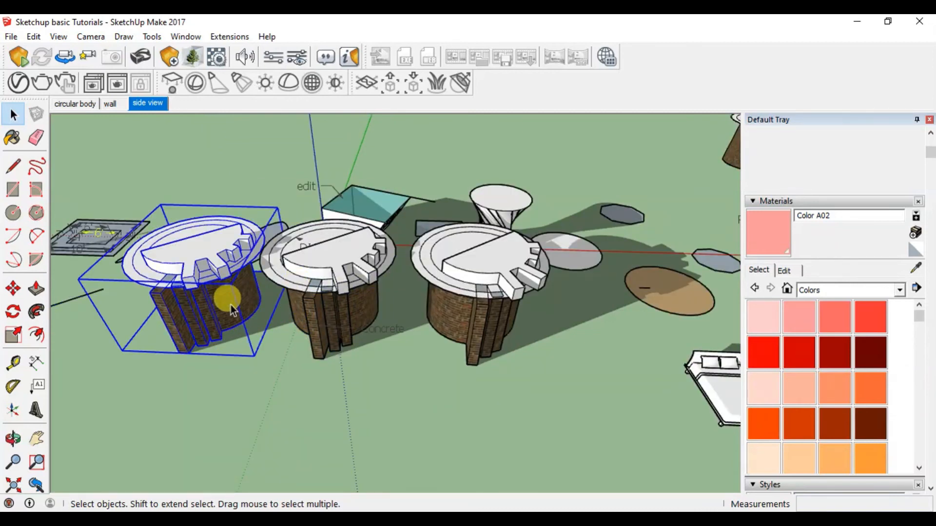
pyautogui.press('Delete')
# Collapse CarCore#1 in the Outliner and select CarCore#2 and FrontDoor#2 in turn to locate these parts on the car.
pyautogui.scroll(-3, 196, 324)
pyautogui.scroll(4, 556, 347)
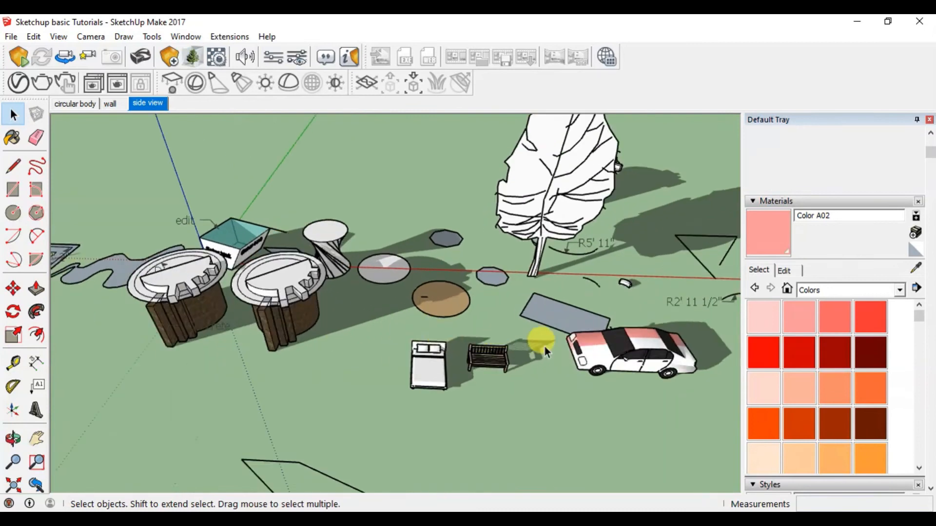
pyautogui.scroll(3, 706, 349)
pyautogui.scroll(-1, 438, 355)
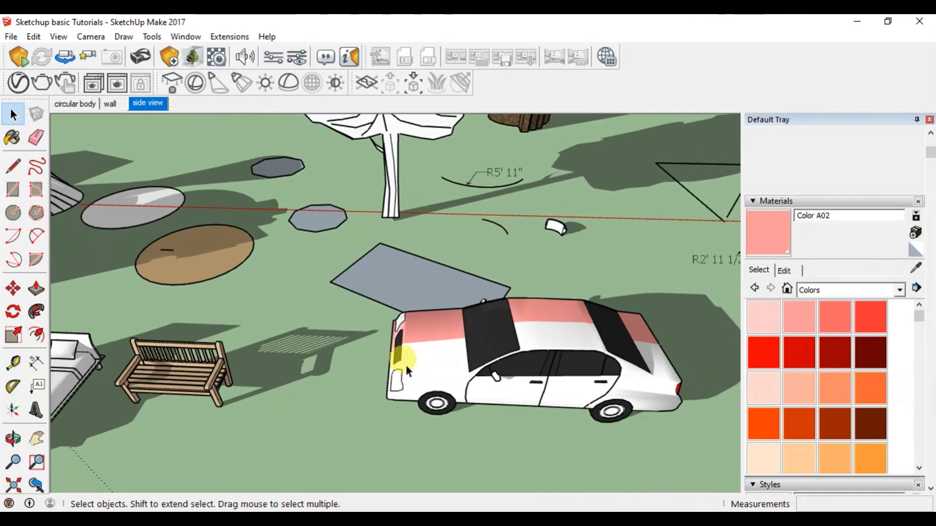
pyautogui.moveTo(406, 366); pyautogui.dragTo(458, 360, button='middle')
pyautogui.scroll(-10, 928, 272)
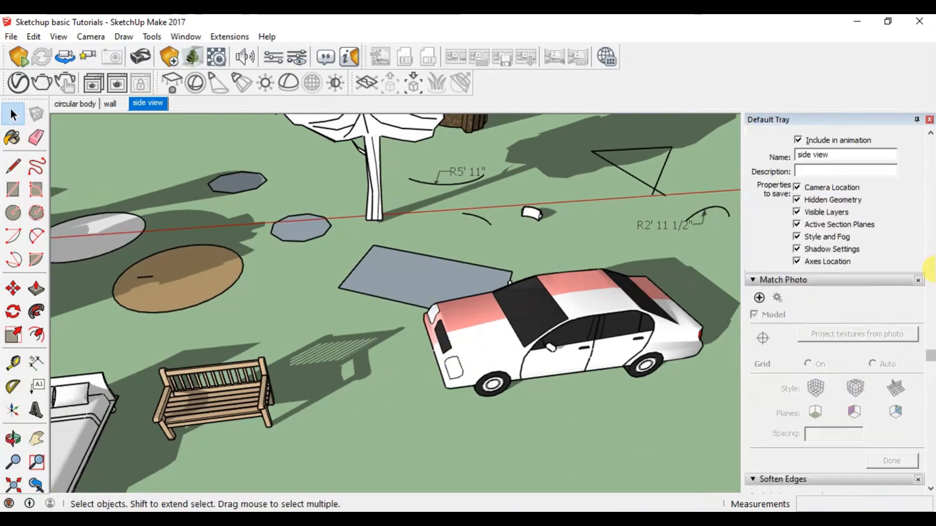
pyautogui.scroll(-10, 925, 263)
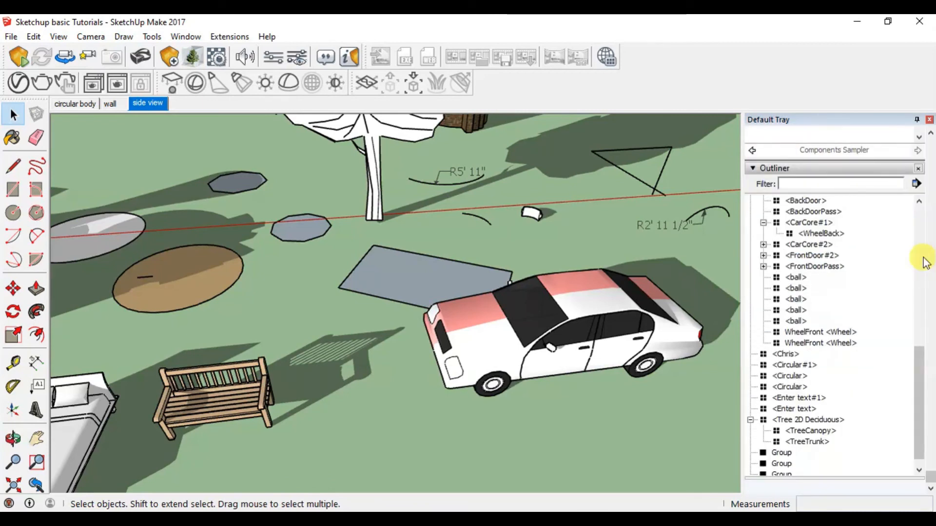
pyautogui.scroll(-3, 414, 317)
pyautogui.moveTo(489, 322)
pyautogui.mouseDown(button='middle')
pyautogui.moveTo(492, 341)
pyautogui.moveTo(489, 330)
pyautogui.mouseUp(button='middle')
pyautogui.click(763, 222)
pyautogui.scroll(2, 806, 253)
pyautogui.click(804, 299)
pyautogui.click(805, 311)
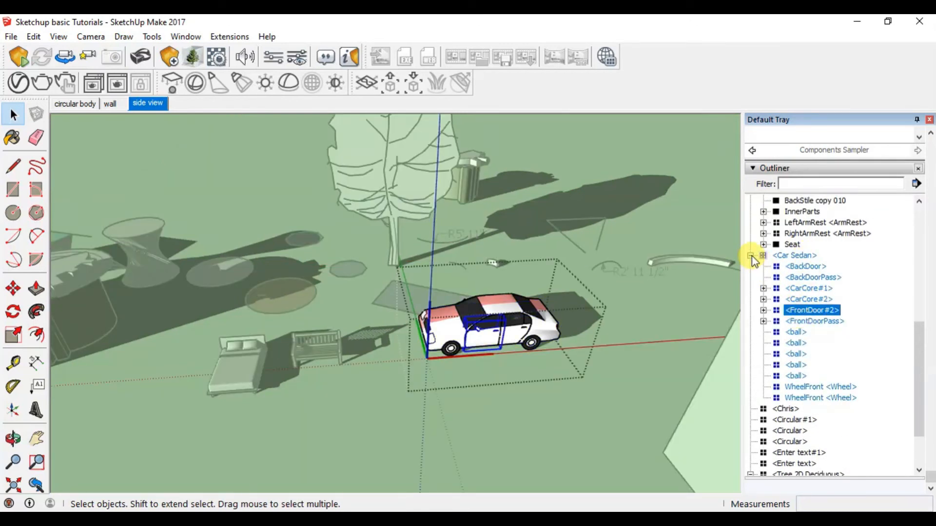
# Select the whole Car Sedan component through the Outliner, collapse its branch and clear the selection.
pyautogui.click(799, 255)
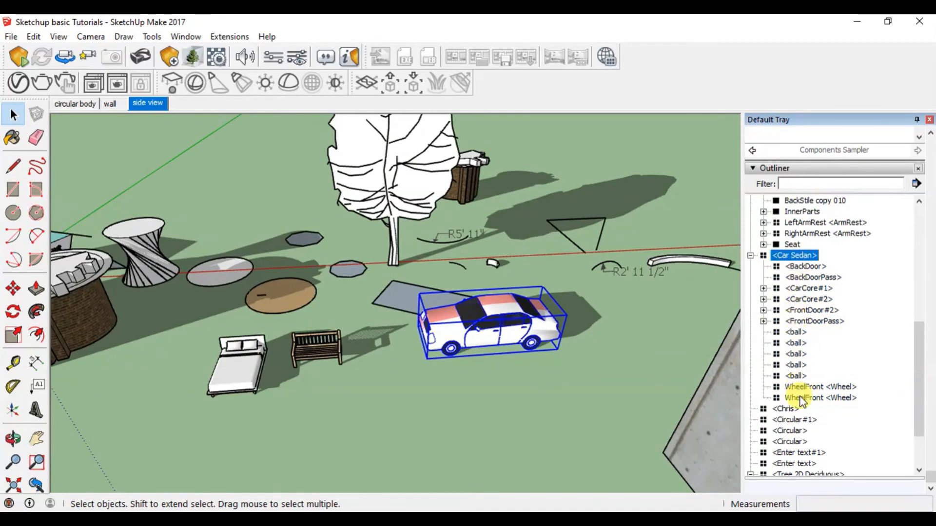
pyautogui.click(750, 255)
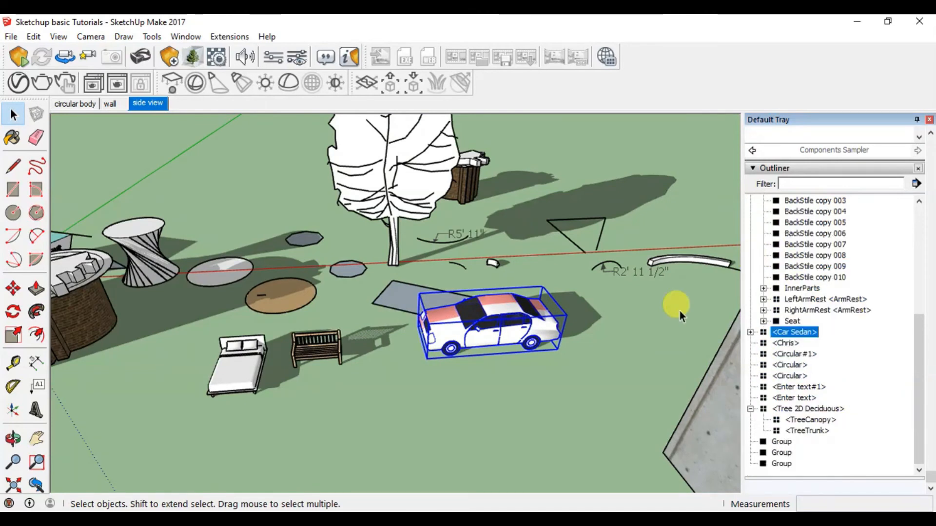
pyautogui.click(501, 367)
pyautogui.scroll(-1, 500, 367)
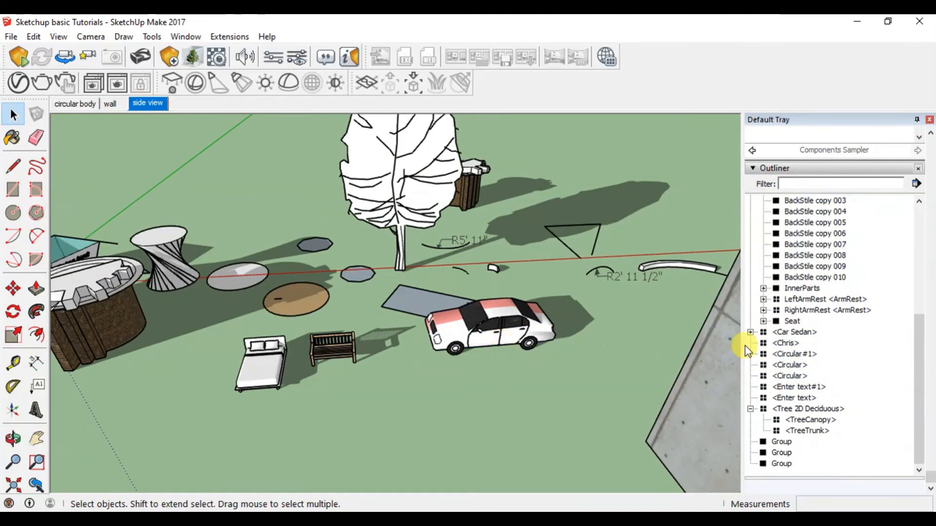
# Select the Bench in the Outliner, followed by its BackStile parts and InnerParts in turn, to locate each piece in the model.
pyautogui.scroll(4, 834, 351)
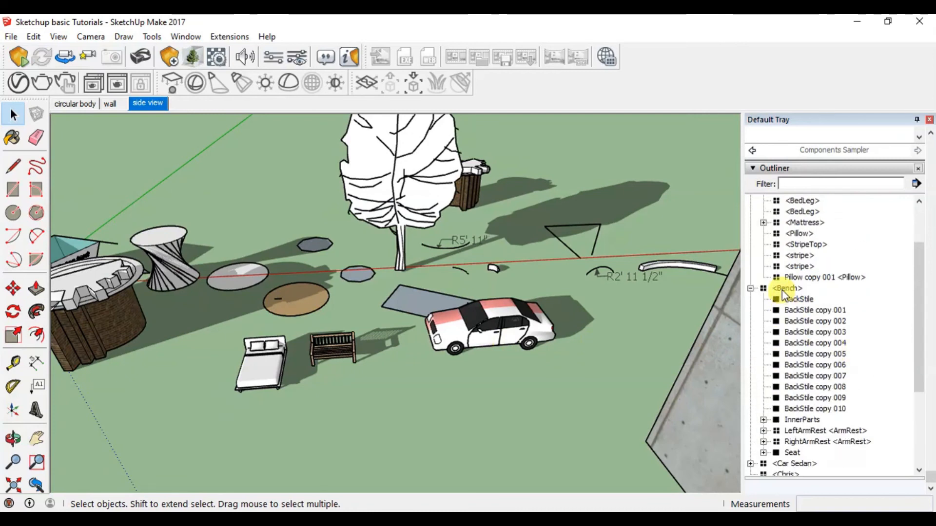
pyautogui.click(786, 288)
pyautogui.scroll(8, 305, 352)
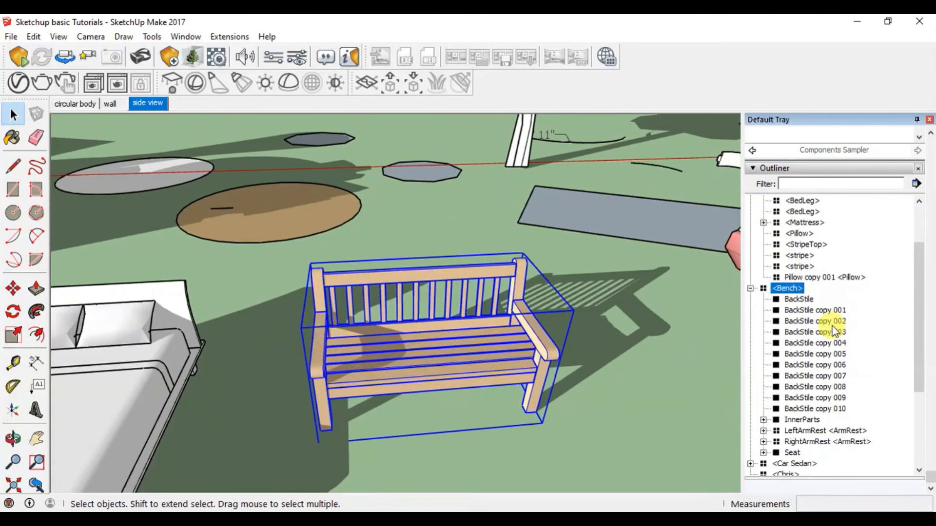
pyautogui.click(799, 299)
pyautogui.click(814, 310)
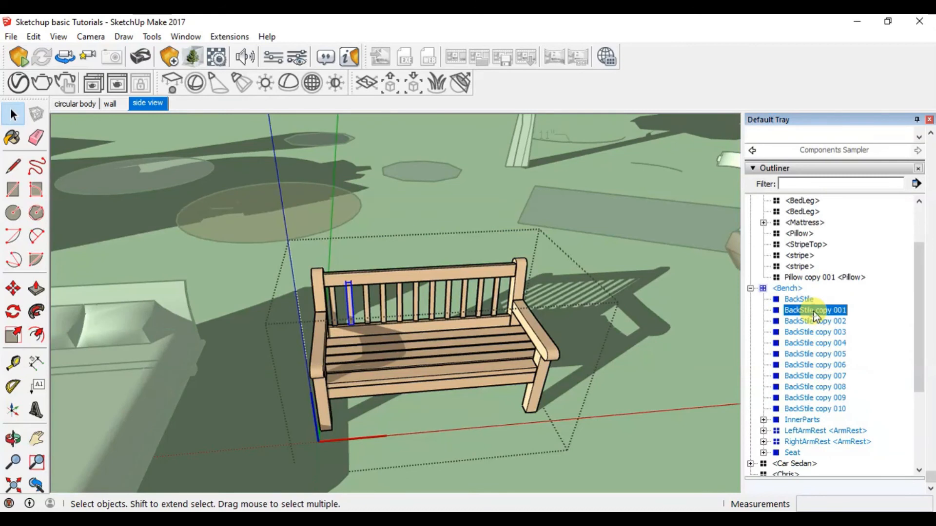
pyautogui.click(824, 332)
pyautogui.click(825, 344)
pyautogui.click(827, 354)
pyautogui.click(828, 365)
pyautogui.click(829, 376)
pyautogui.click(831, 386)
pyautogui.click(831, 397)
pyautogui.click(824, 408)
pyautogui.click(815, 419)
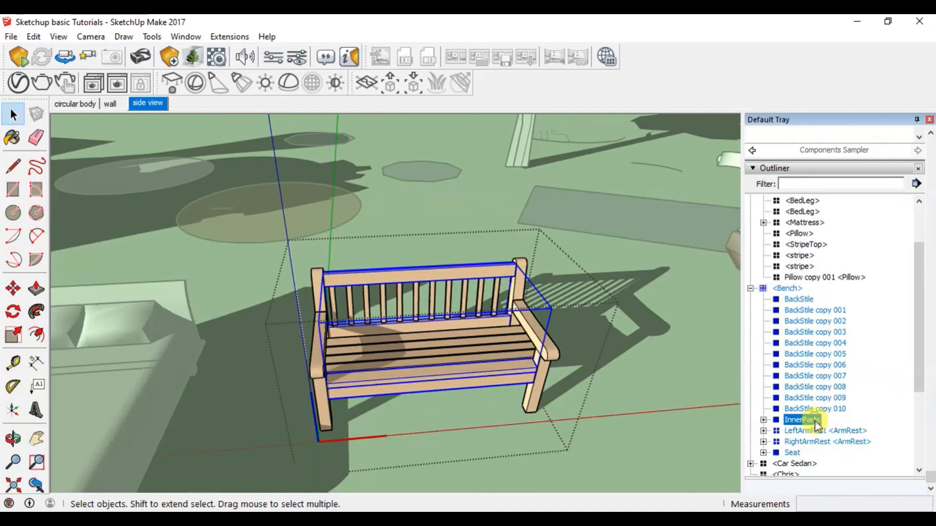
# Locate BackStile copy 002 through the Outliner, open that slat and select its front face, then leave the Bench.
pyautogui.click(797, 300)
pyautogui.click(793, 311)
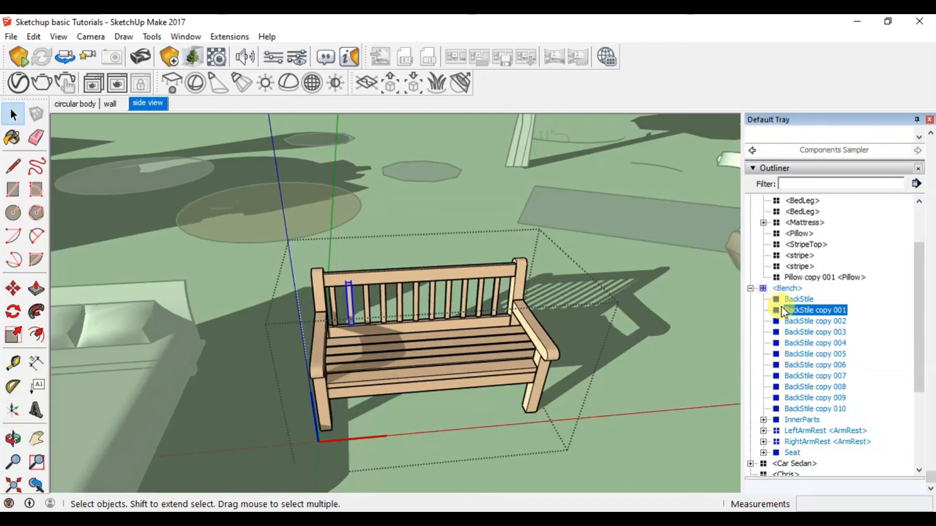
pyautogui.click(815, 321)
pyautogui.scroll(6, 358, 287)
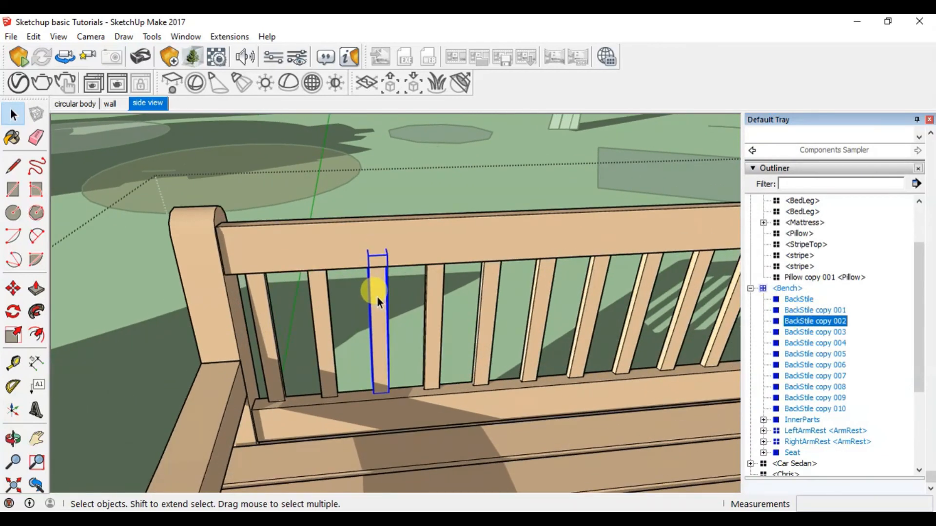
pyautogui.doubleClick(377, 303)
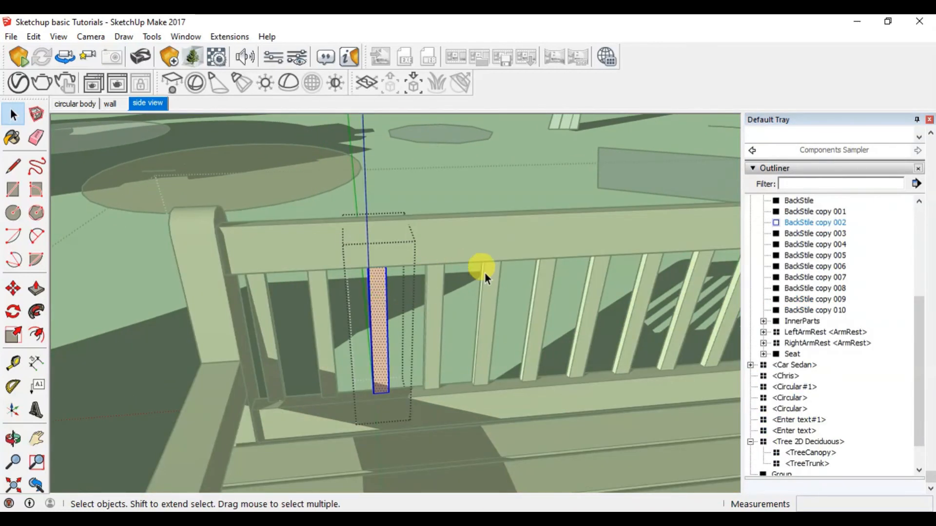
pyautogui.click(577, 306)
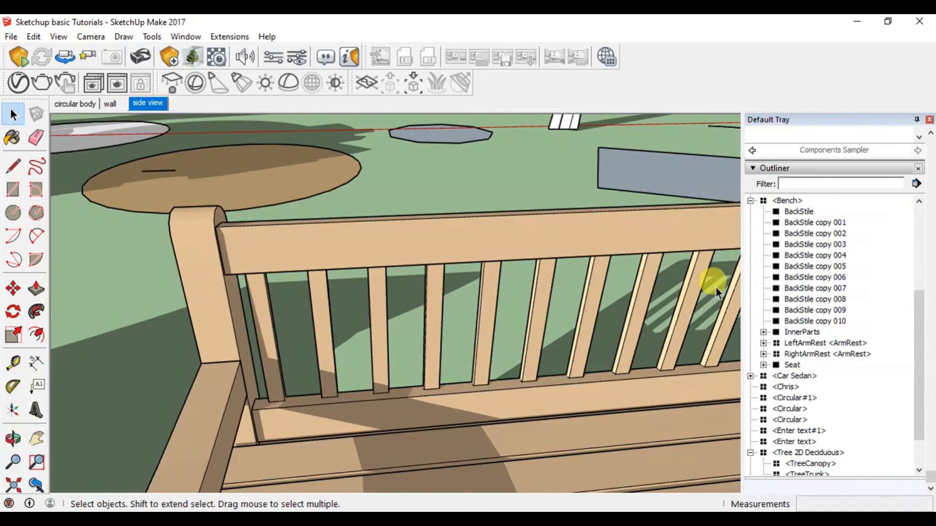
# Hide the Bench's BackStile copy 006 through the Outliner and leave the component.
pyautogui.scroll(-6, 370, 309)
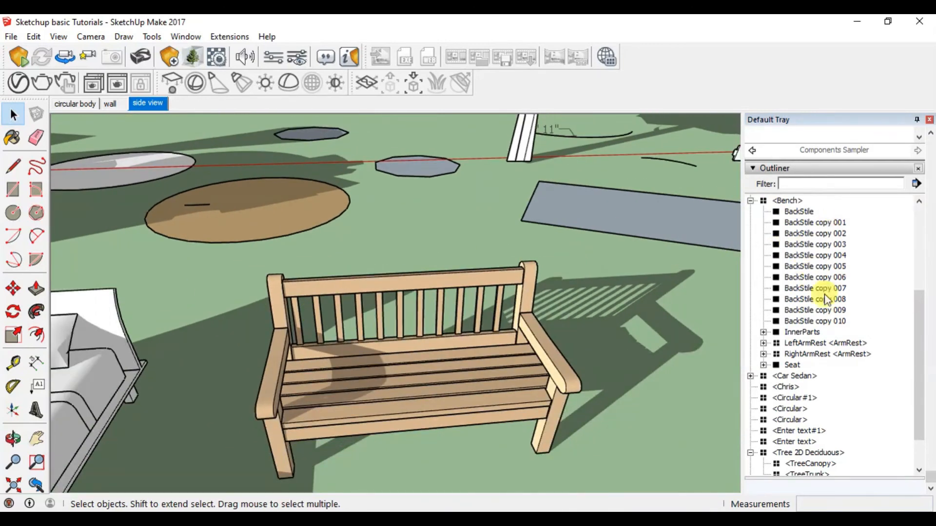
pyautogui.scroll(1, 824, 314)
pyautogui.click(809, 308)
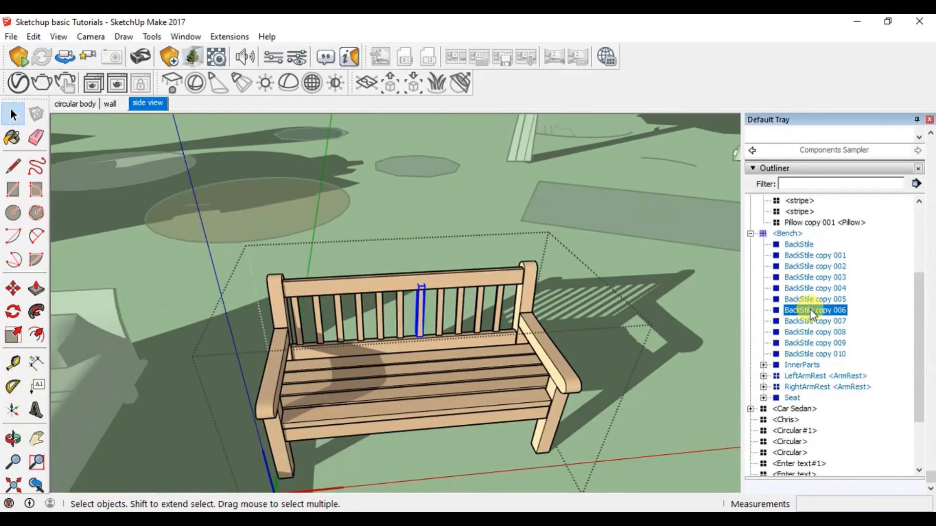
pyautogui.rightClick(810, 307)
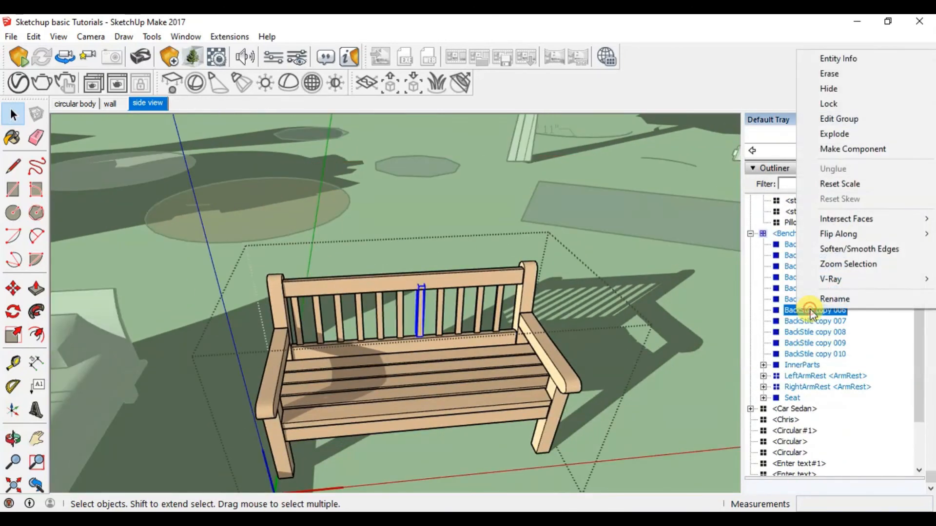
pyautogui.click(829, 88)
pyautogui.rightClick(832, 93)
pyautogui.click(686, 295)
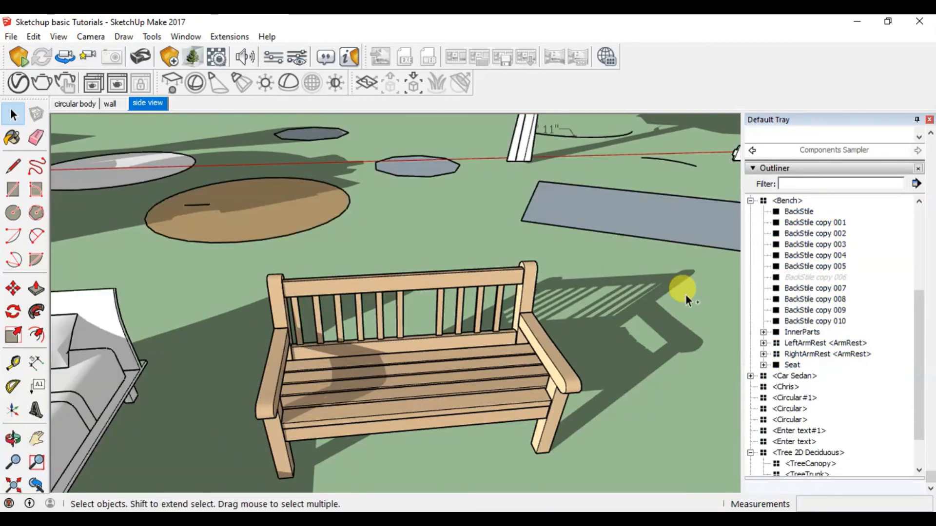
# Undo the hiding of BackStile copy 006 on the Bench.
pyautogui.hotkey('ctrl', 'z')
pyautogui.hotkey('ctrl', 'z')
pyautogui.hotkey('ctrl', 'z')
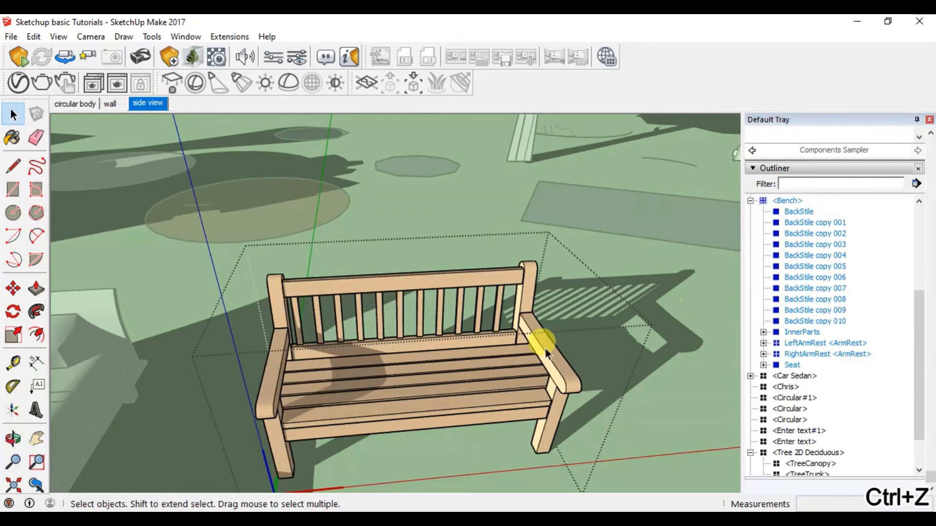
# Select the Circular component nearer the bed in the model to find its entry in the Outliner.
pyautogui.scroll(-2, 385, 373)
pyautogui.scroll(-1, 804, 366)
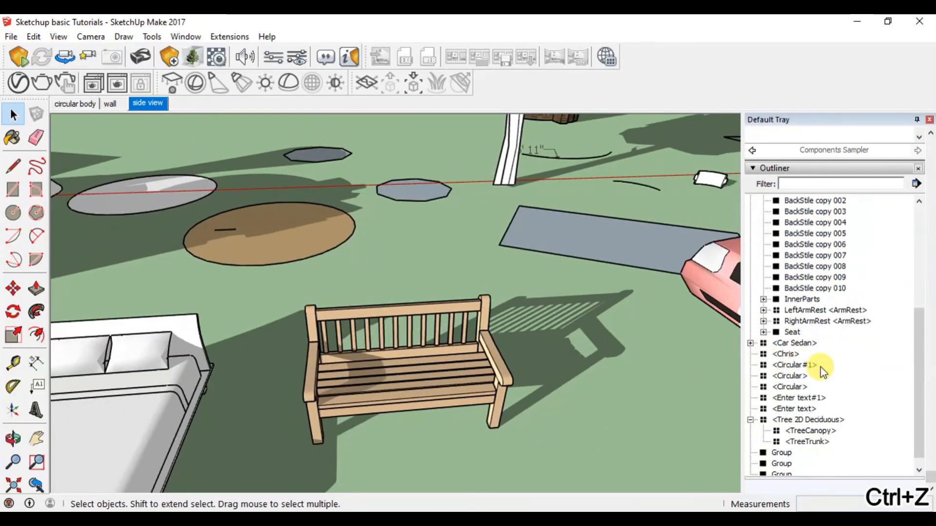
pyautogui.scroll(5, 843, 395)
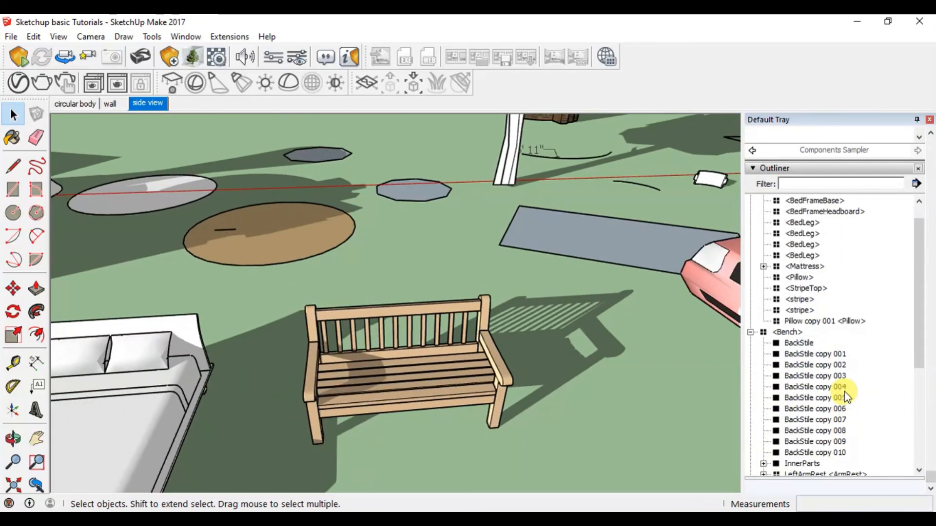
pyautogui.scroll(-6, 440, 366)
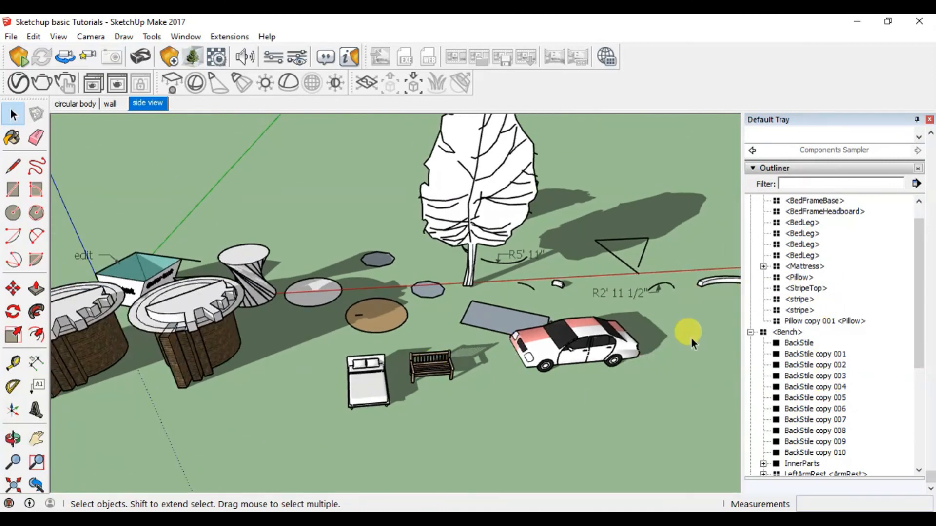
pyautogui.scroll(-3, 480, 363)
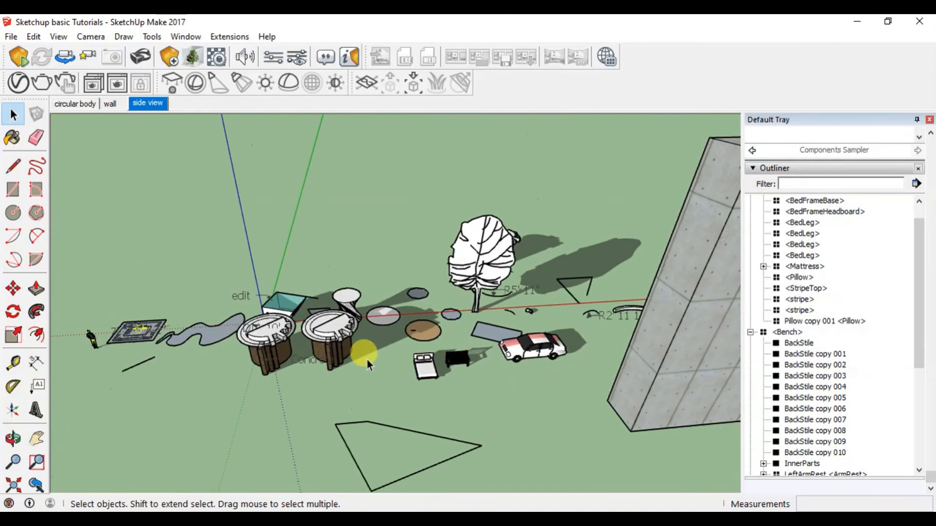
pyautogui.click(333, 350)
pyautogui.scroll(-3, 858, 318)
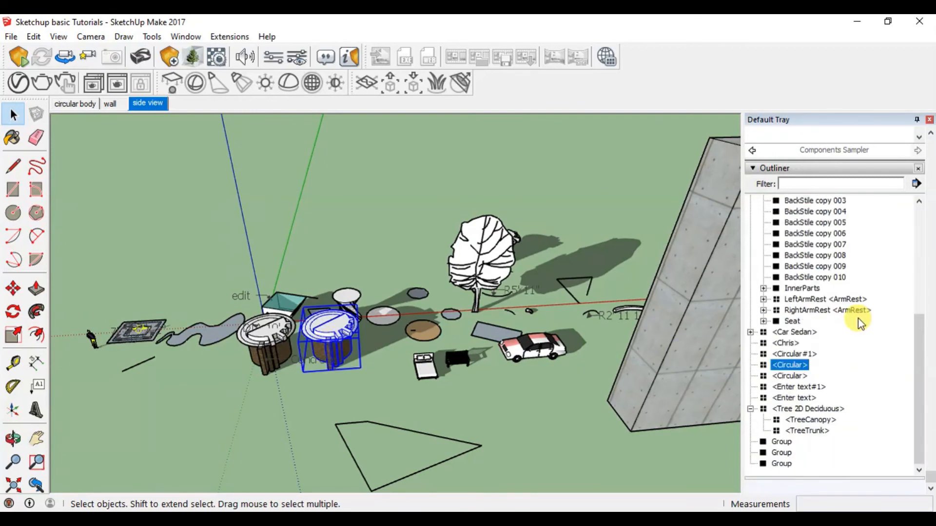
# Open the Circular component nearer the bed with its geometry selected to check its Outliner entry, then leave it.
pyautogui.scroll(5, 330, 347)
pyautogui.doubleClick(330, 347)
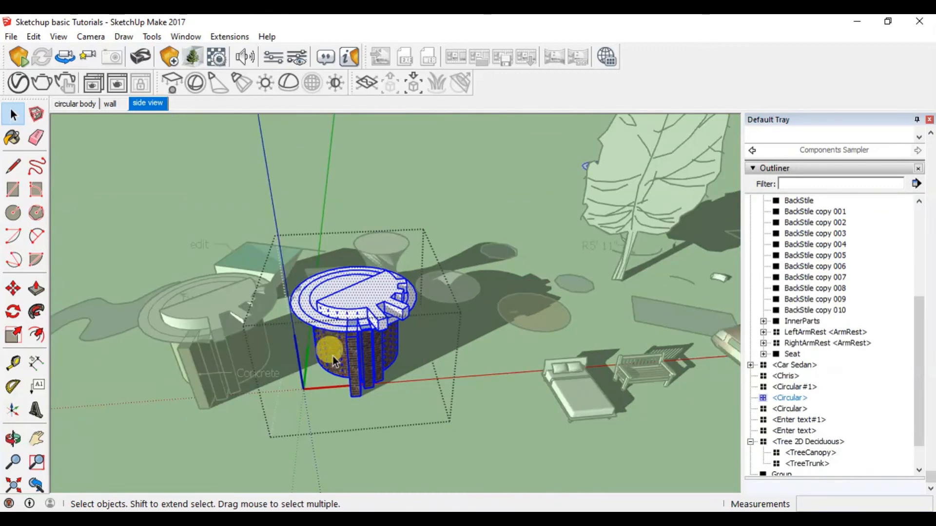
pyautogui.click(446, 359)
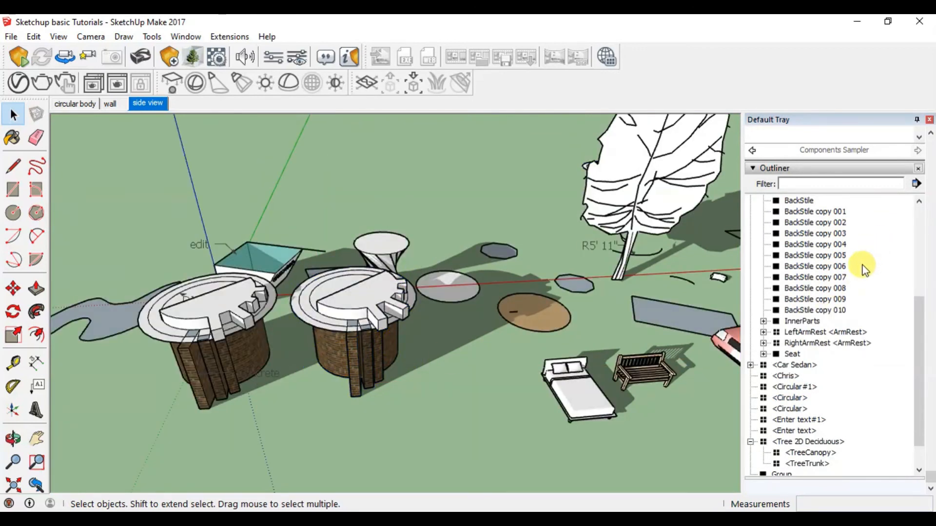
# Select both Circular components near the origin together to compare their entries in the Outliner.
pyautogui.click(390, 334)
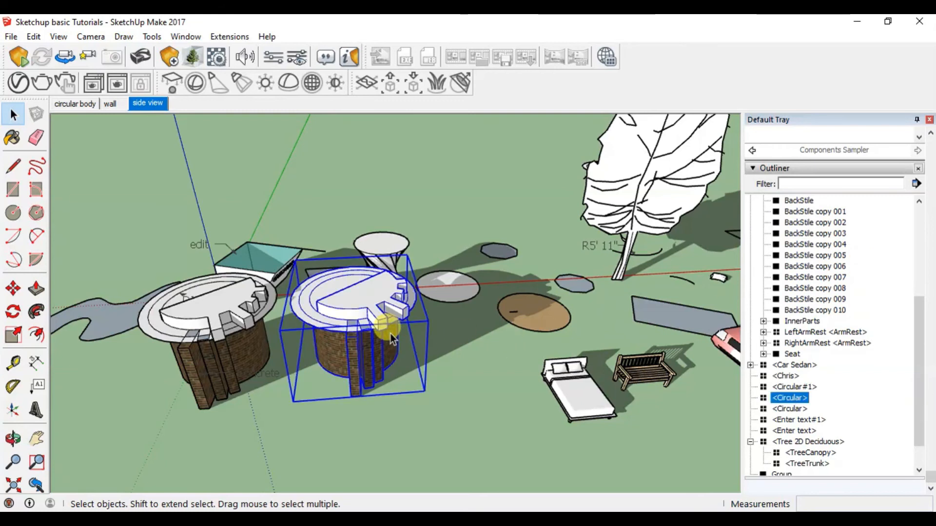
pyautogui.keyDown('shift'); pyautogui.click(251, 344); pyautogui.keyUp('shift')
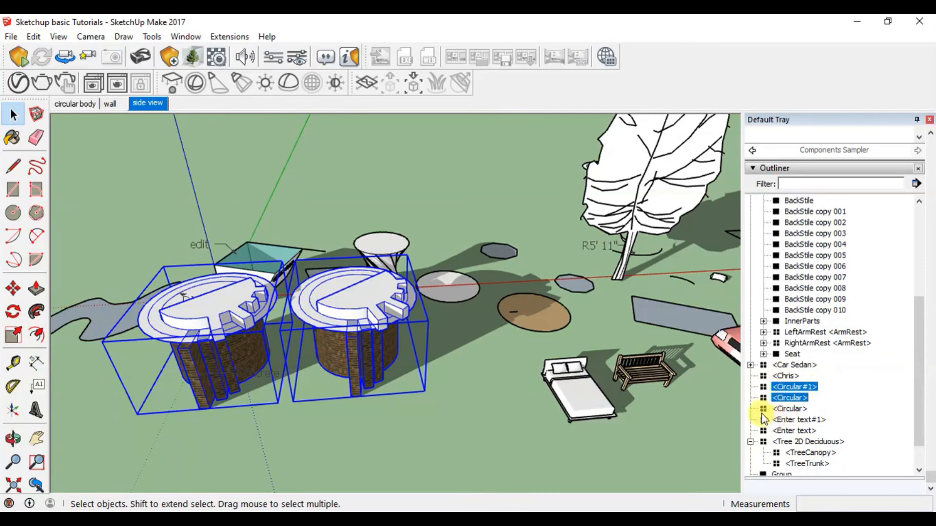
# Group the two Circular components near the origin and open the Circular component nearer the bed inside that group.
pyautogui.rightClick(369, 345)
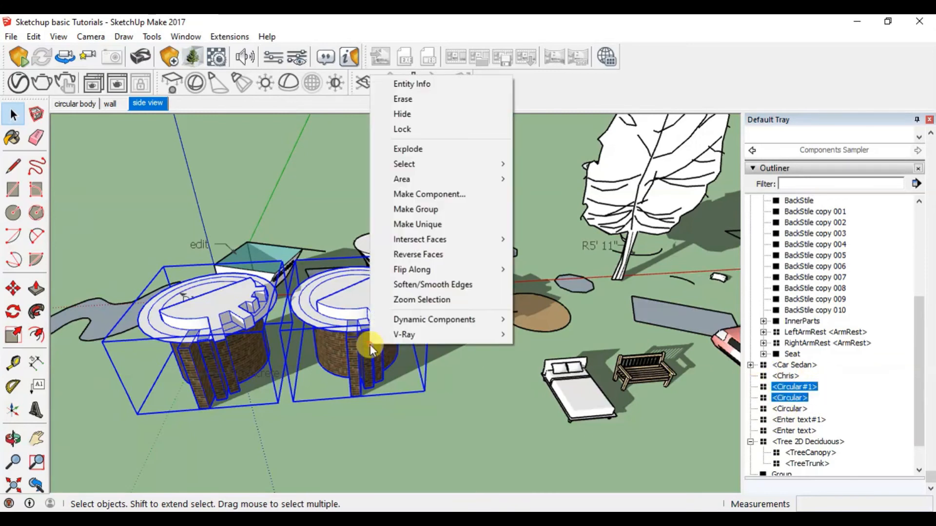
pyautogui.click(428, 209)
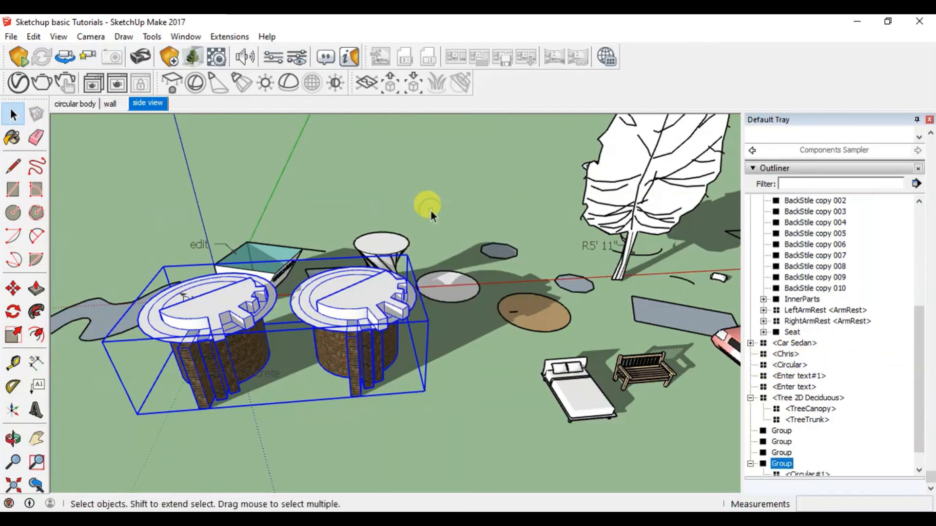
pyautogui.doubleClick(361, 337)
pyautogui.doubleClick(367, 346)
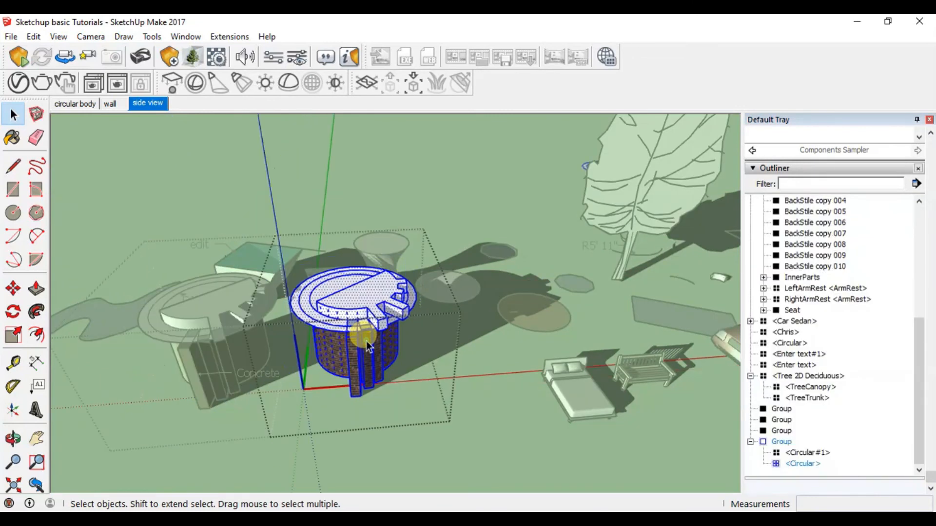
# Select the new group and each of its two nested Circular components to match them with their Outliner entries.
pyautogui.click(244, 328)
pyautogui.click(219, 317)
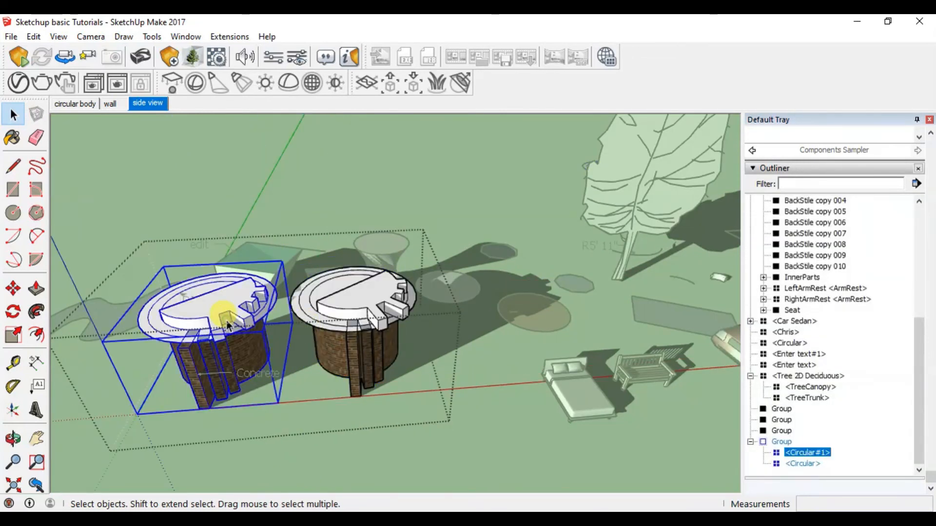
pyautogui.click(317, 326)
pyautogui.press('Escape')
pyautogui.click(351, 319)
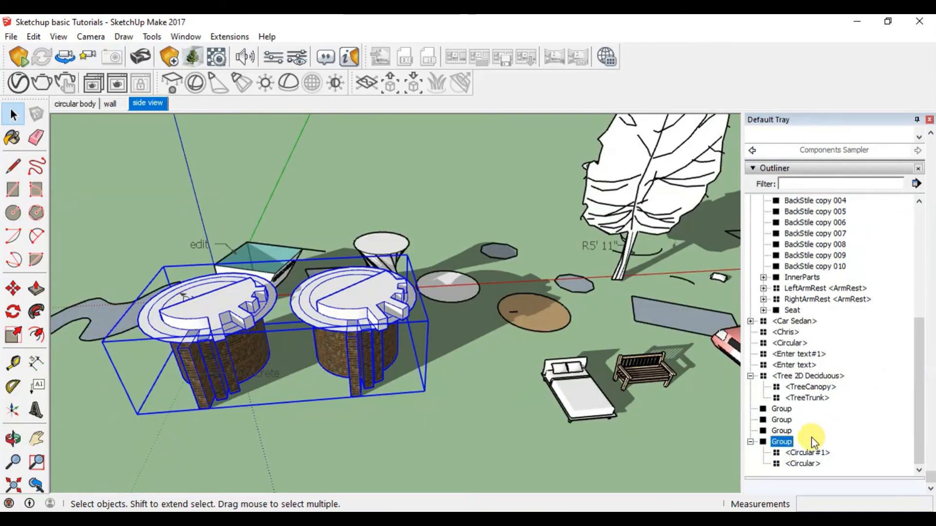
pyautogui.click(806, 452)
pyautogui.click(801, 464)
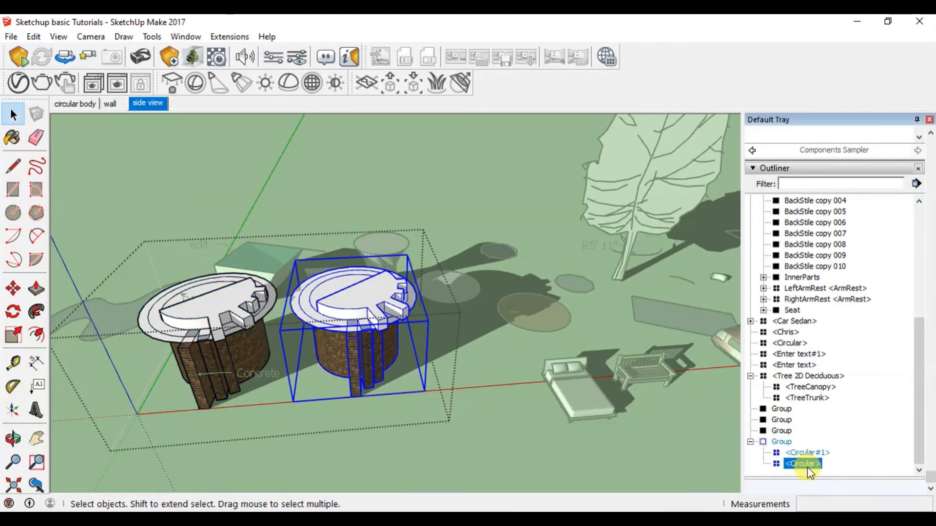
pyautogui.click(804, 452)
pyautogui.click(803, 464)
pyautogui.click(802, 454)
pyautogui.click(804, 463)
# Group all the geometry inside the nested Circular component nearer the bed, then leave the component.
pyautogui.doubleClick(366, 344)
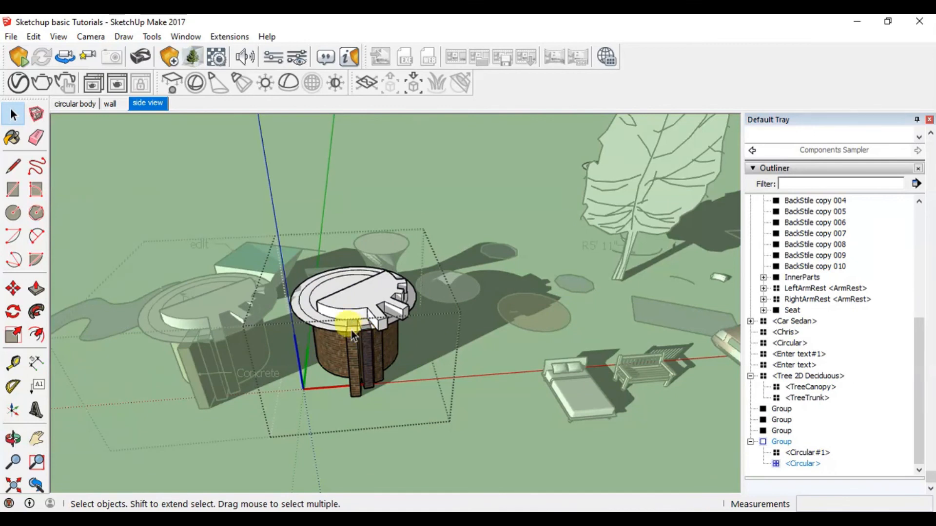
pyautogui.moveTo(267, 238); pyautogui.dragTo(449, 436)
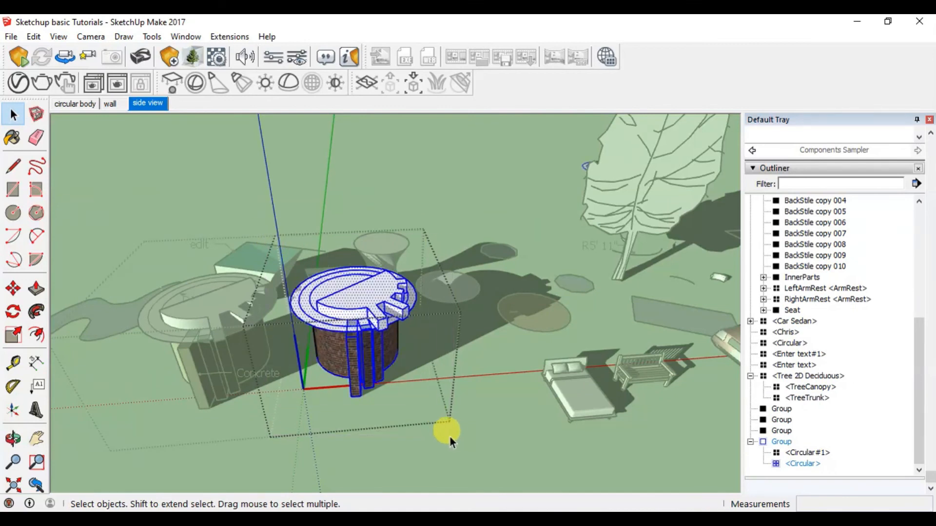
pyautogui.rightClick(335, 316)
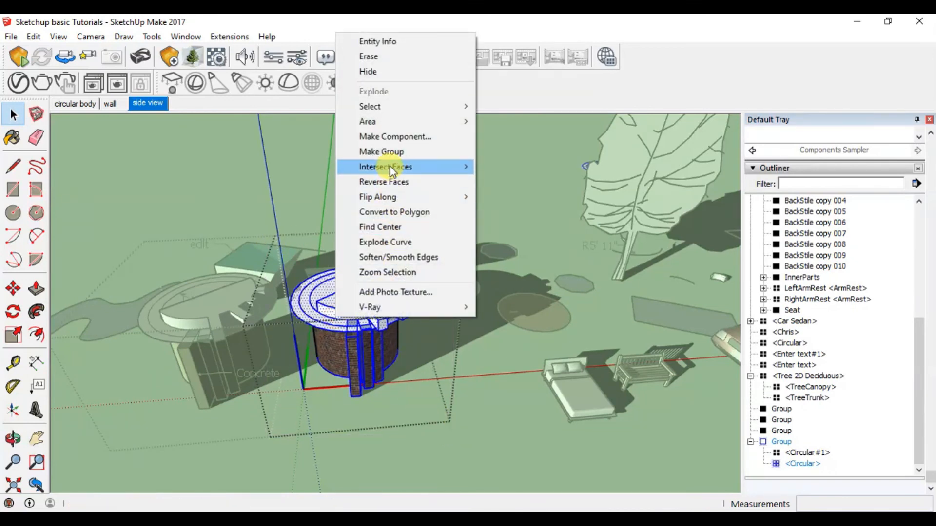
pyautogui.click(382, 152)
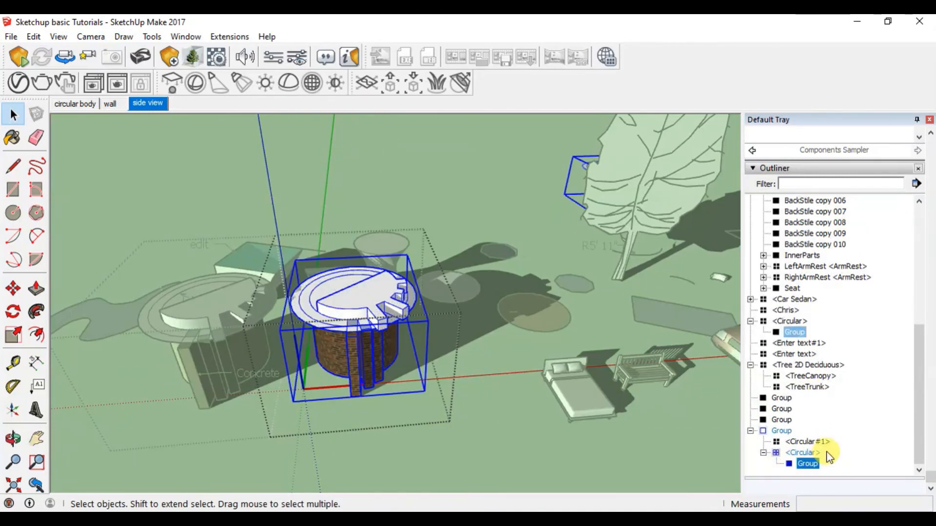
pyautogui.click(463, 400)
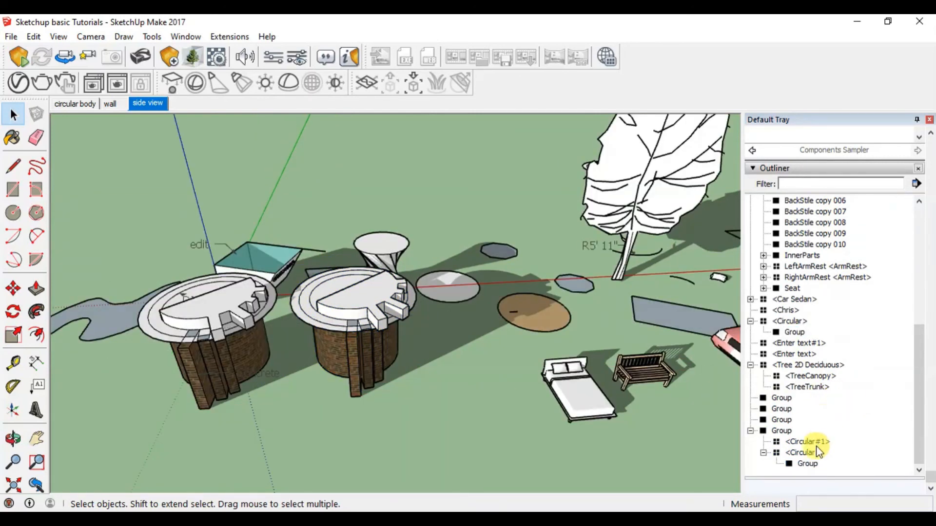
# Explode the group nested within the Circular component through its Outliner entry.
pyautogui.doubleClick(811, 464)
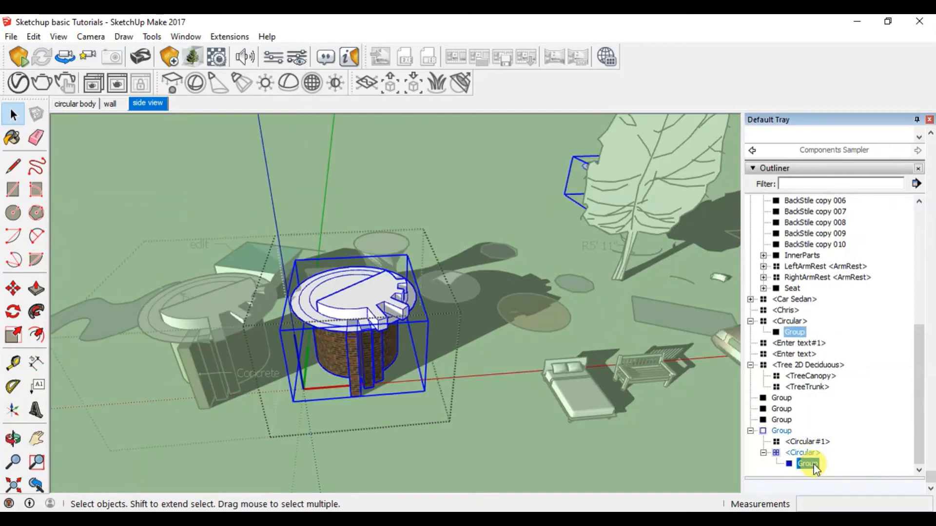
pyautogui.rightClick(813, 466)
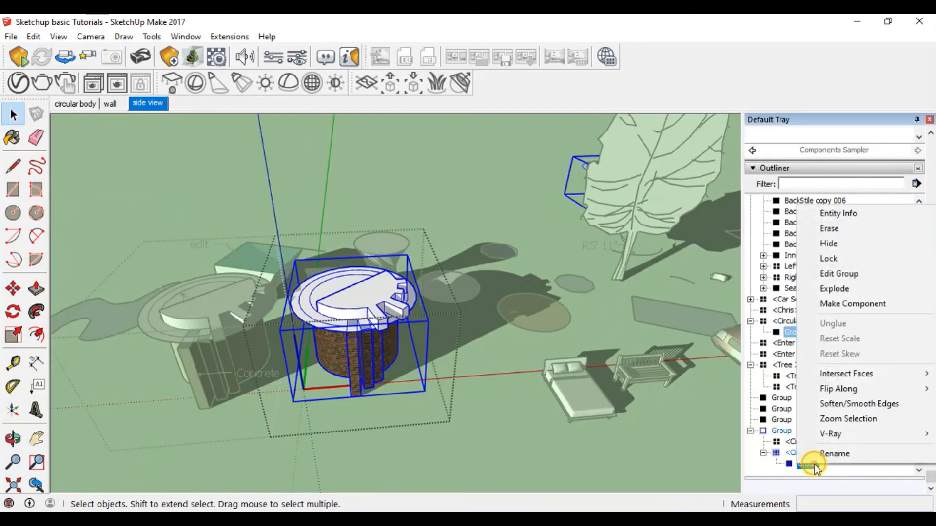
pyautogui.click(845, 293)
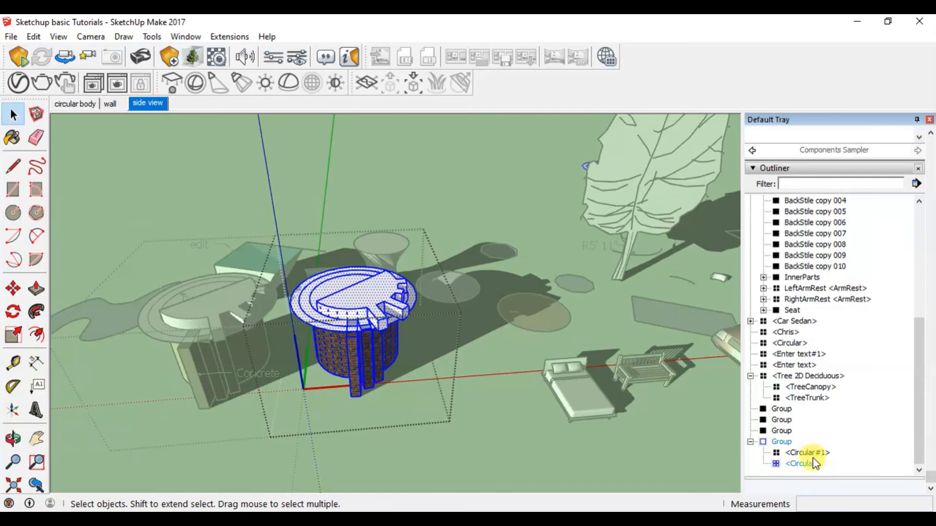
# Explode the Circular component nested in the group through its Outliner entry, then leave the group.
pyautogui.click(802, 464)
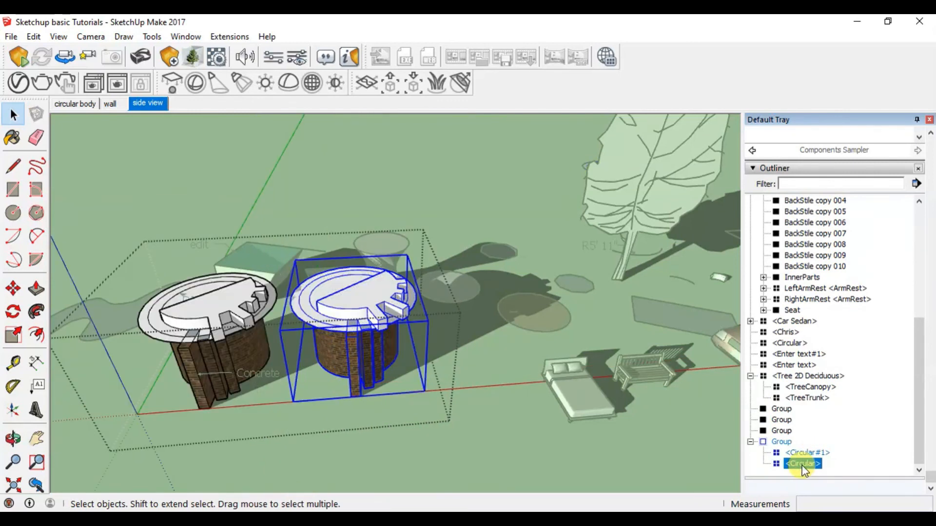
pyautogui.rightClick(801, 466)
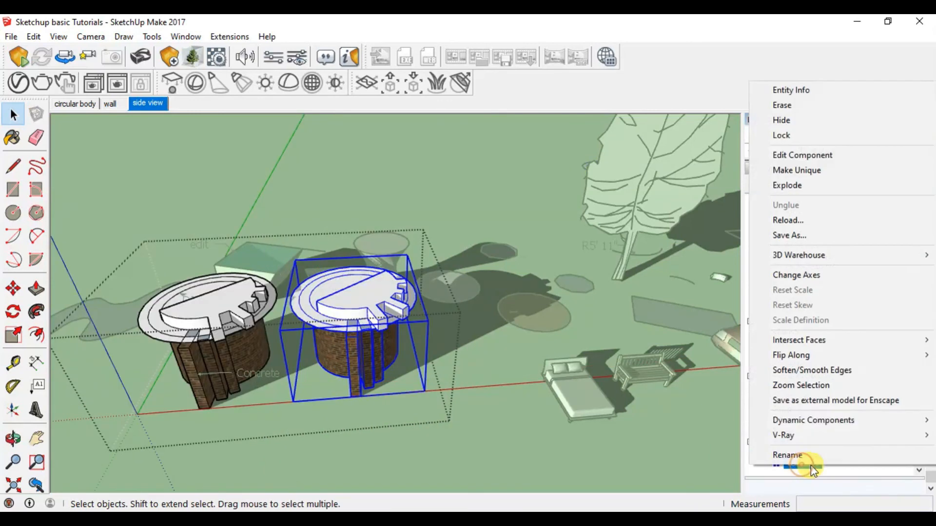
pyautogui.click(811, 185)
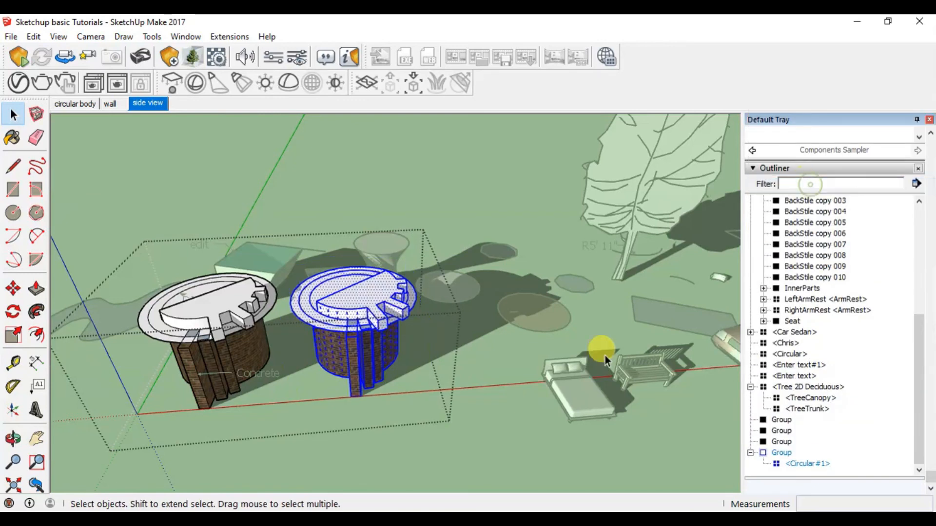
pyautogui.click(527, 427)
# Check the group's Outliner entries against its nested Circular#1 component and the exploded geometry, then leave the group.
pyautogui.click(355, 339)
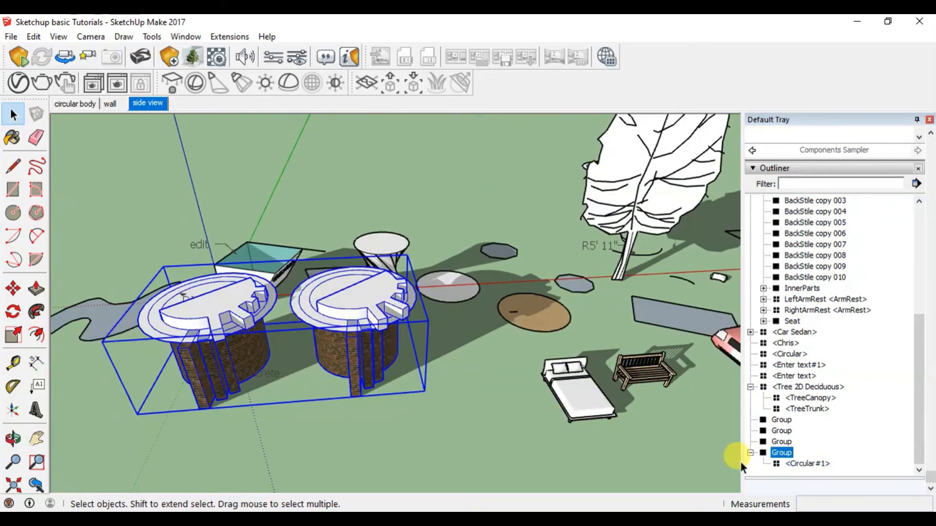
pyautogui.click(790, 463)
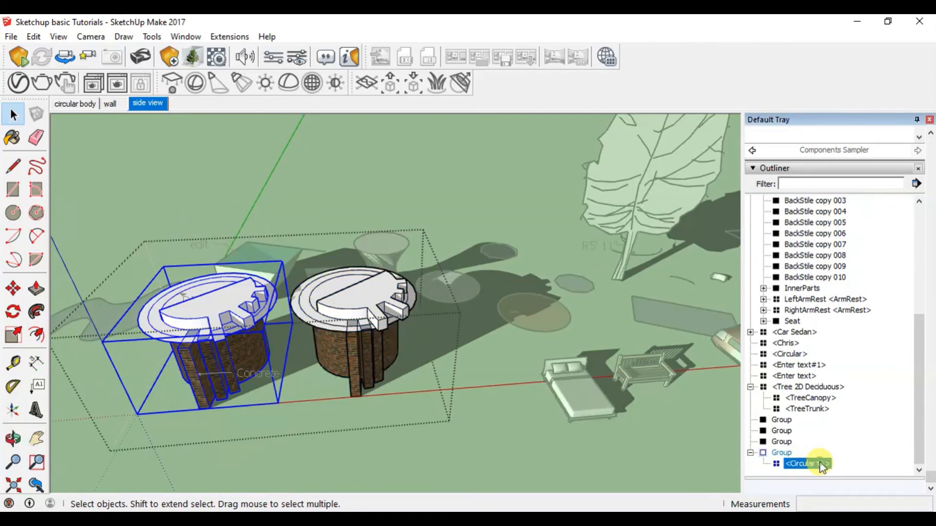
pyautogui.click(335, 335)
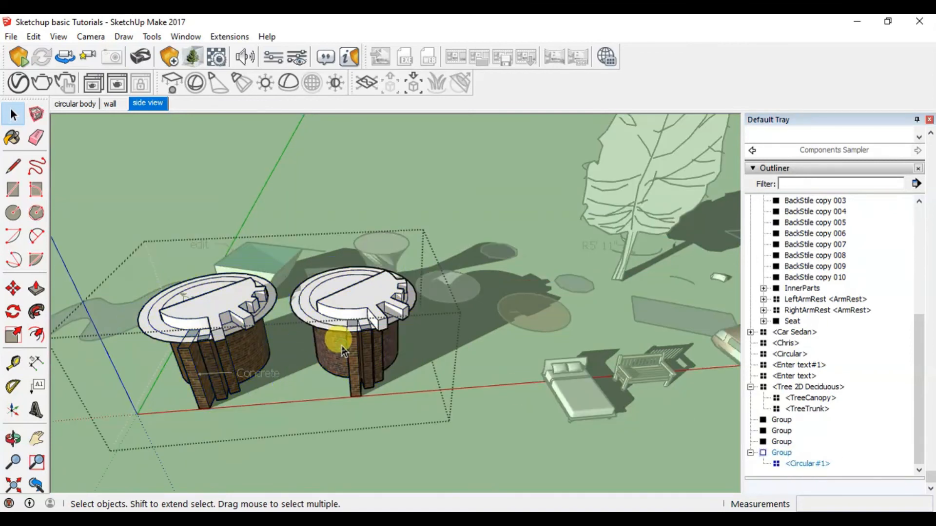
pyautogui.scroll(4, 337, 335)
pyautogui.click(355, 276)
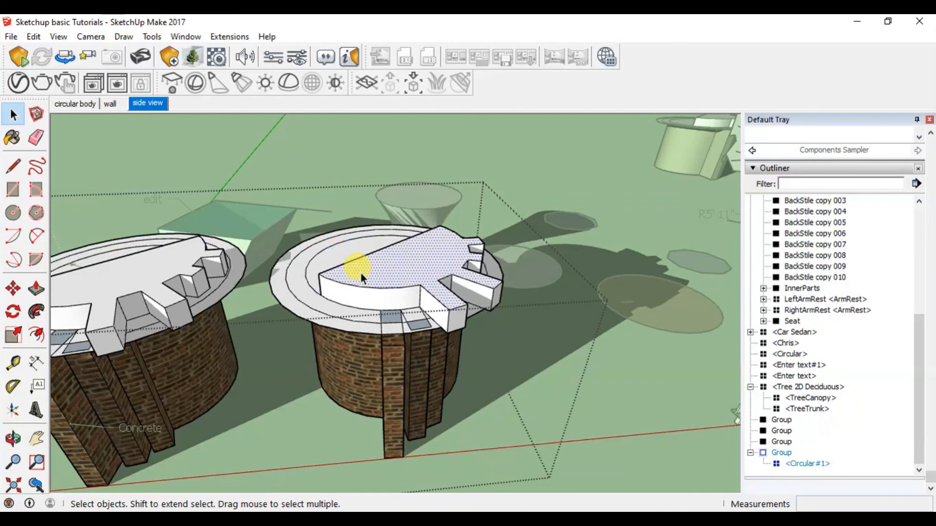
pyautogui.scroll(-4, 404, 303)
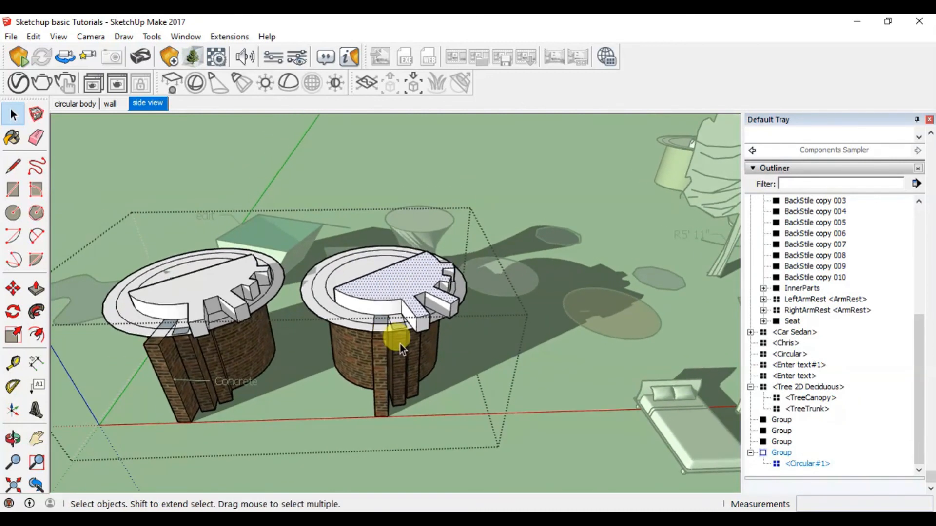
pyautogui.scroll(-4, 398, 344)
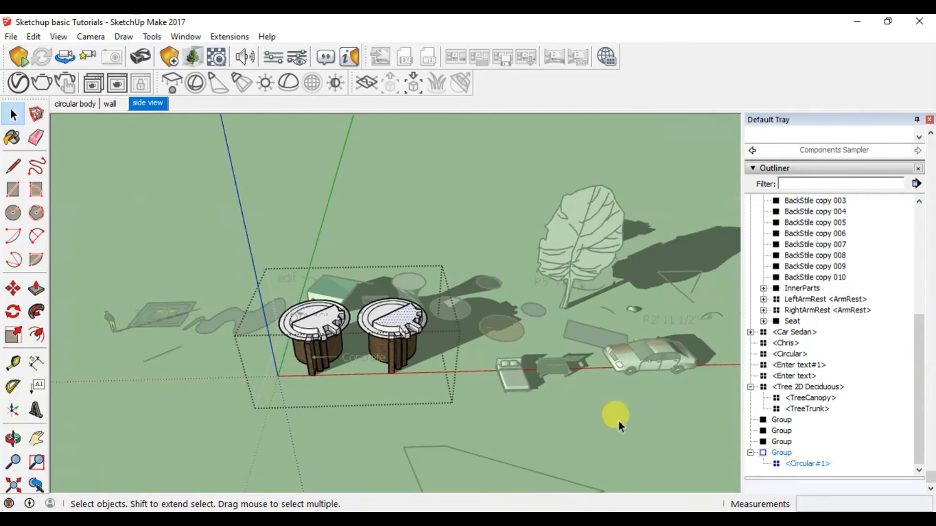
pyautogui.scroll(15, 929, 280)
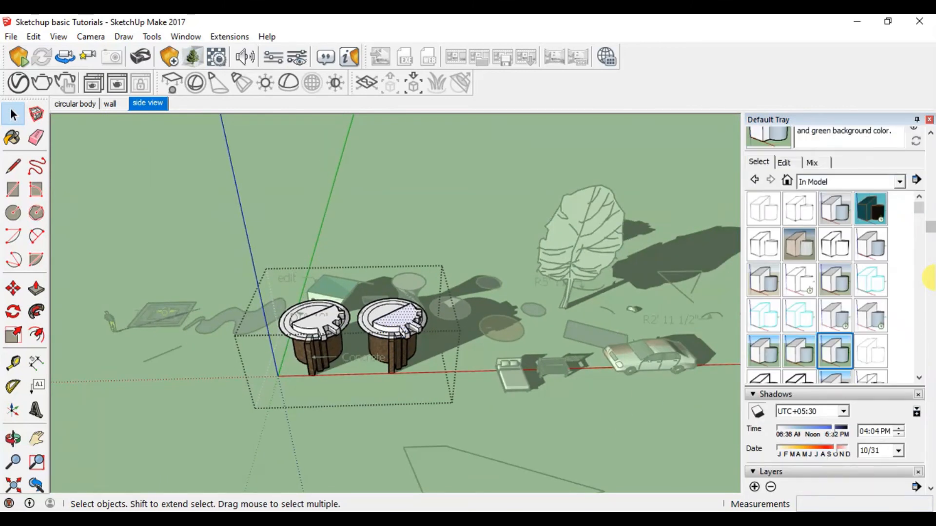
pyautogui.click(643, 422)
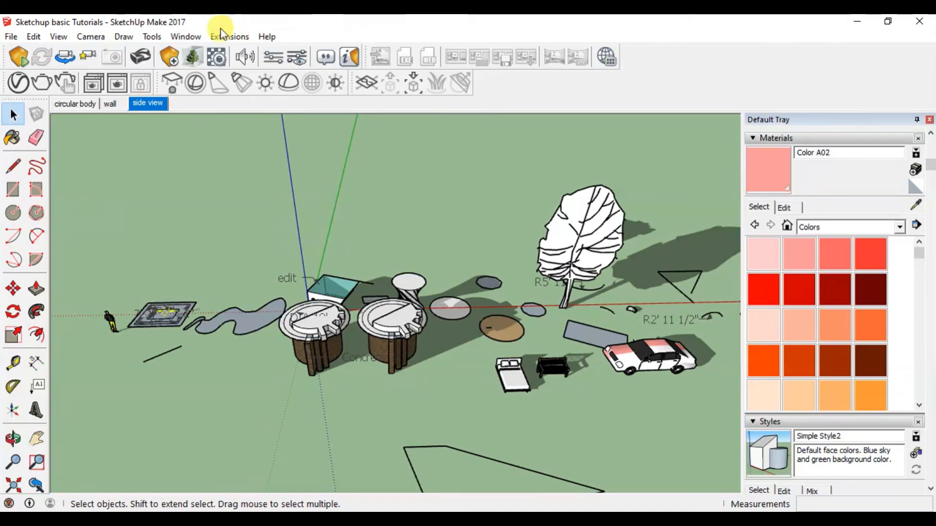
# Add Fog to the default tray and turn on the fog display.
pyautogui.click(195, 35)
pyautogui.moveTo(203, 53)
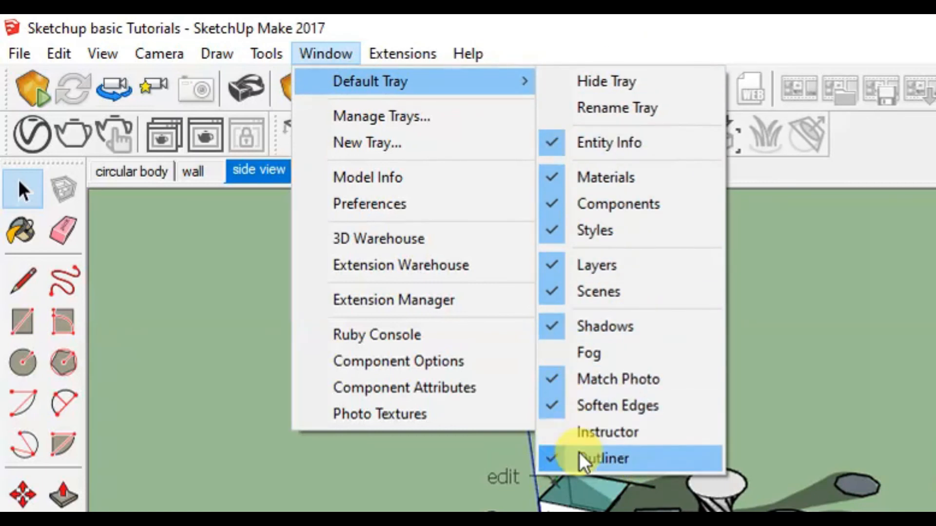
pyautogui.click(627, 364)
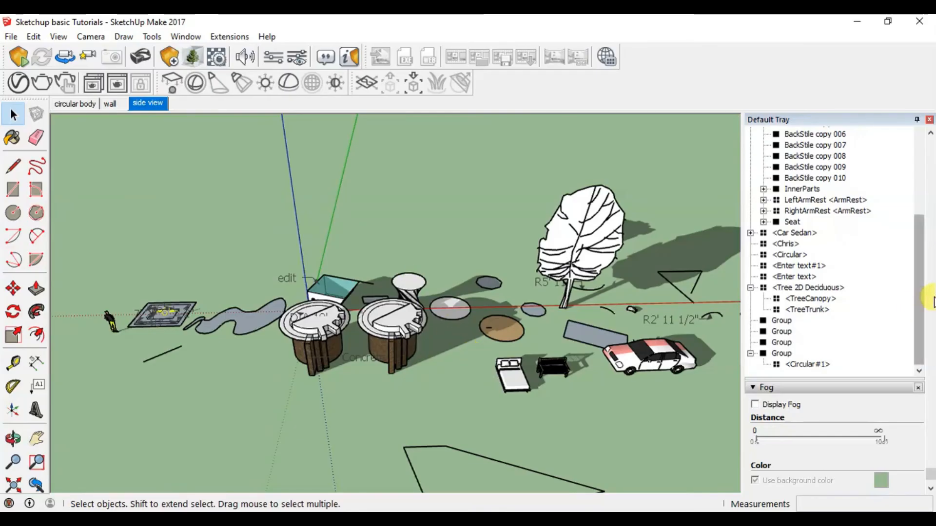
pyautogui.scroll(-1, 929, 300)
pyautogui.click(755, 389)
# Adjust the fog distance so 0% lies at 0 and 100% sits about two-thirds along the scale.
pyautogui.moveTo(679, 368); pyautogui.dragTo(341, 243, button='middle')
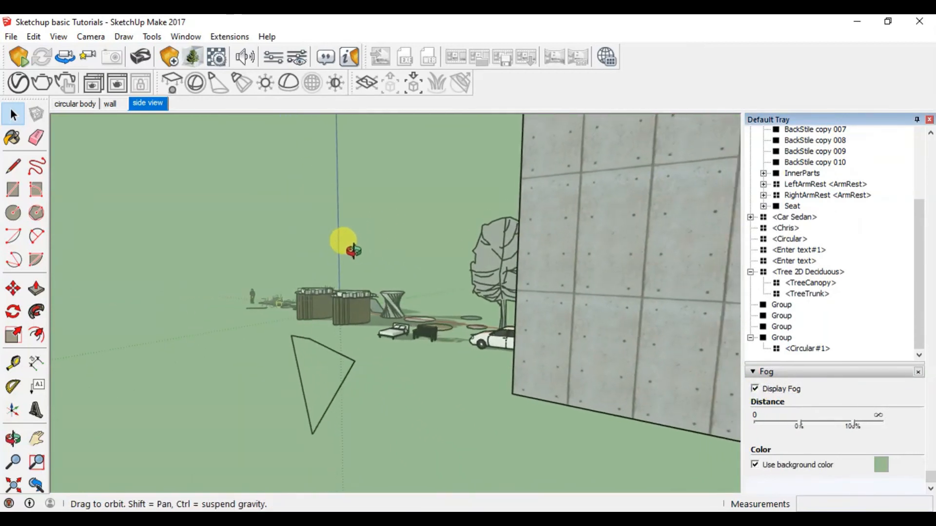
pyautogui.scroll(5, 360, 295)
pyautogui.scroll(-6, 364, 299)
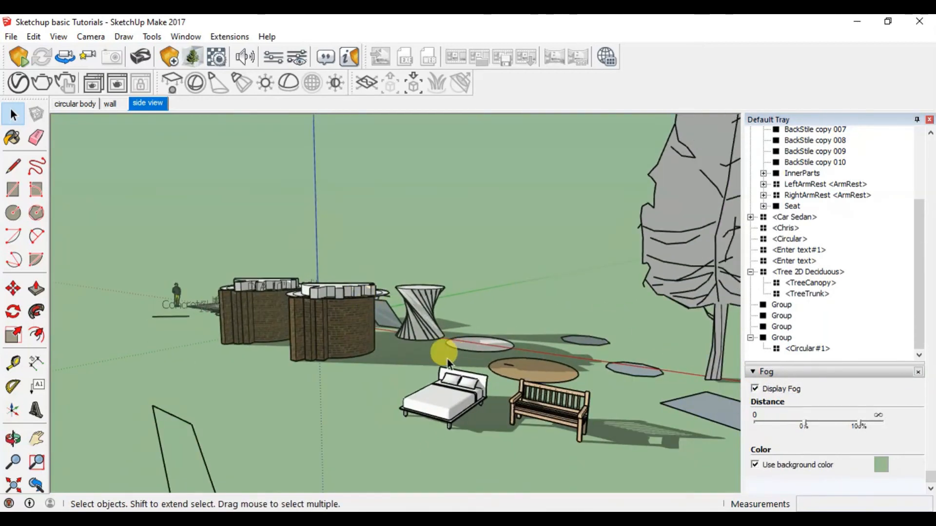
pyautogui.scroll(3, 395, 358)
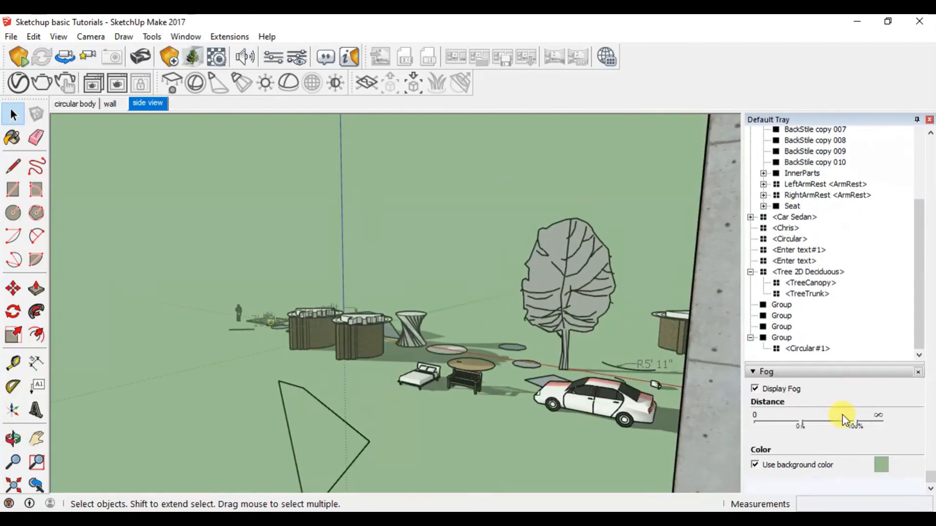
pyautogui.moveTo(499, 384); pyautogui.dragTo(369, 343, button='middle')
pyautogui.moveTo(803, 424); pyautogui.dragTo(802, 423)
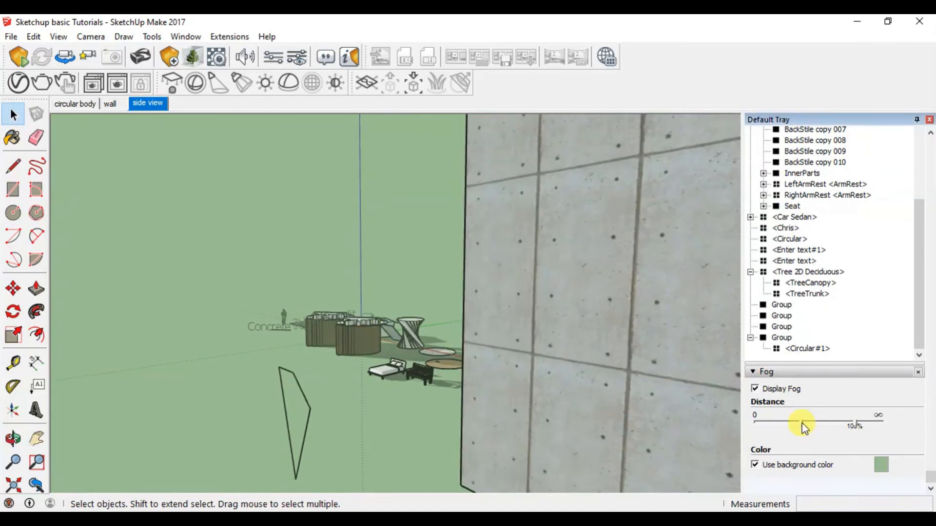
pyautogui.moveTo(743, 425); pyautogui.dragTo(792, 423)
pyautogui.moveTo(858, 422); pyautogui.dragTo(834, 426)
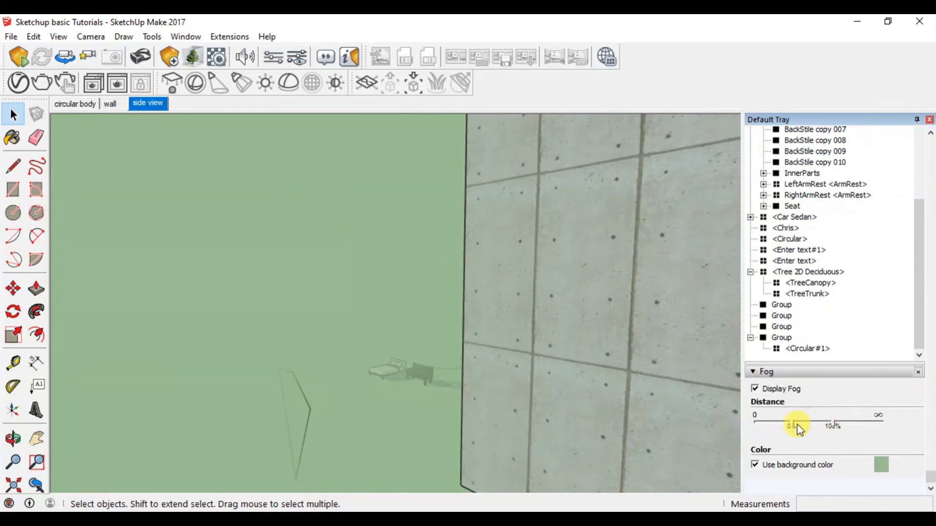
pyautogui.moveTo(776, 429); pyautogui.dragTo(813, 432)
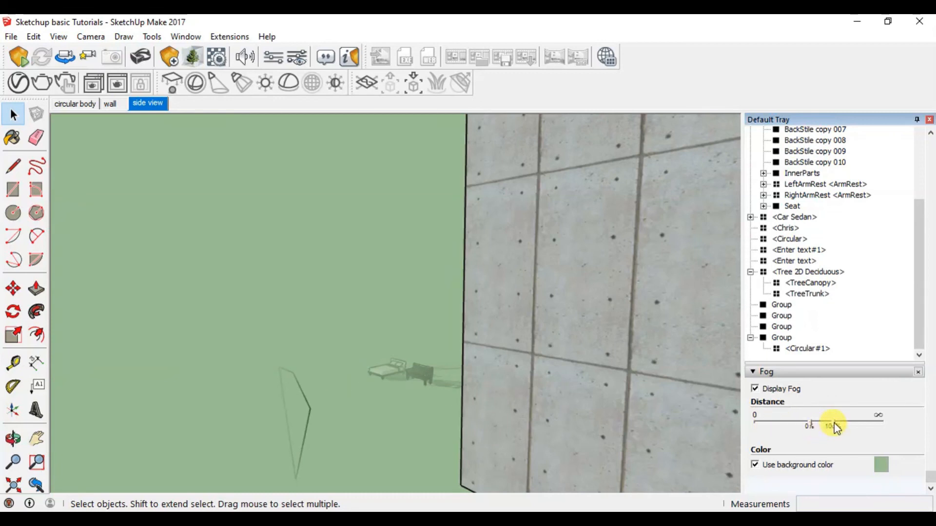
pyautogui.moveTo(835, 422); pyautogui.dragTo(843, 422)
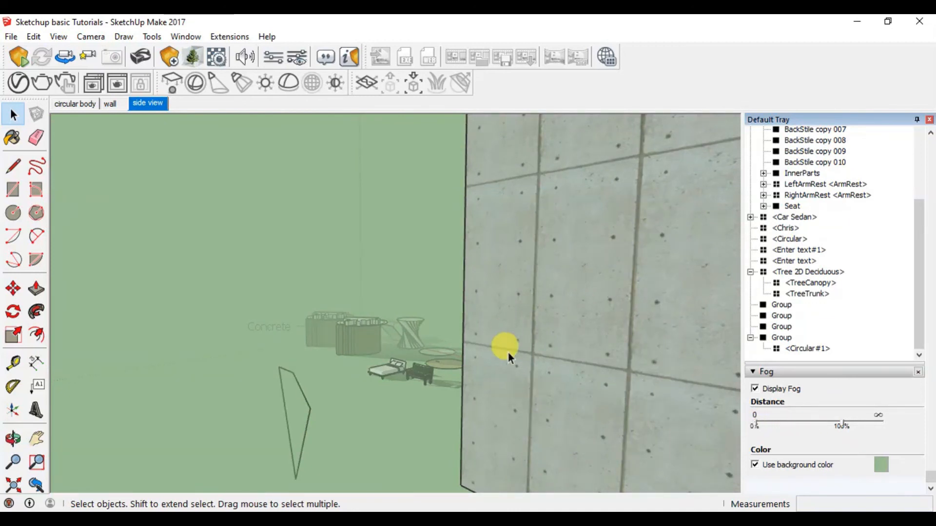
pyautogui.scroll(-5, 502, 359)
pyautogui.scroll(5, 570, 365)
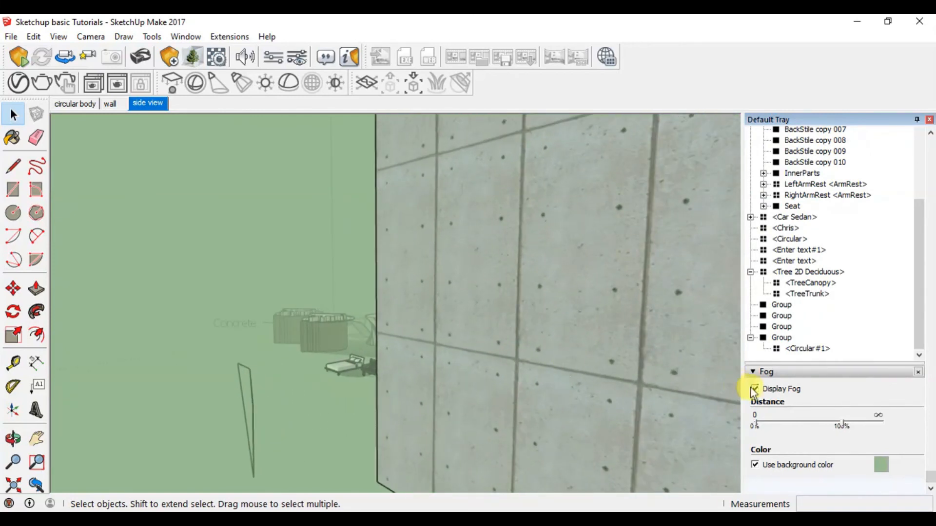
# Adjust the fog distance so 0% lies about two-fifths and 100% about three-quarters along the scale.
pyautogui.moveTo(758, 425); pyautogui.dragTo(806, 433)
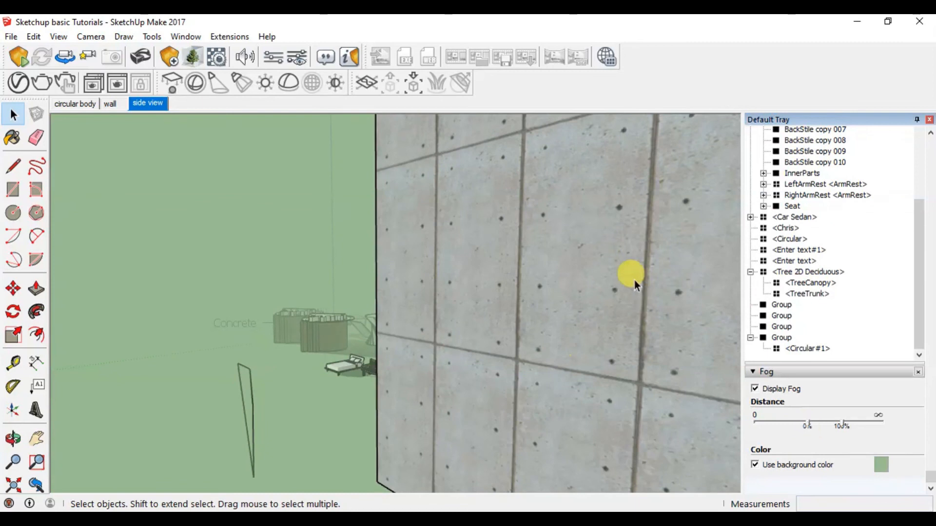
pyautogui.moveTo(844, 429)
pyautogui.mouseDown()
pyautogui.moveTo(823, 427)
pyautogui.moveTo(852, 426)
pyautogui.mouseUp()
pyautogui.moveTo(636, 380); pyautogui.dragTo(472, 359, button='middle')
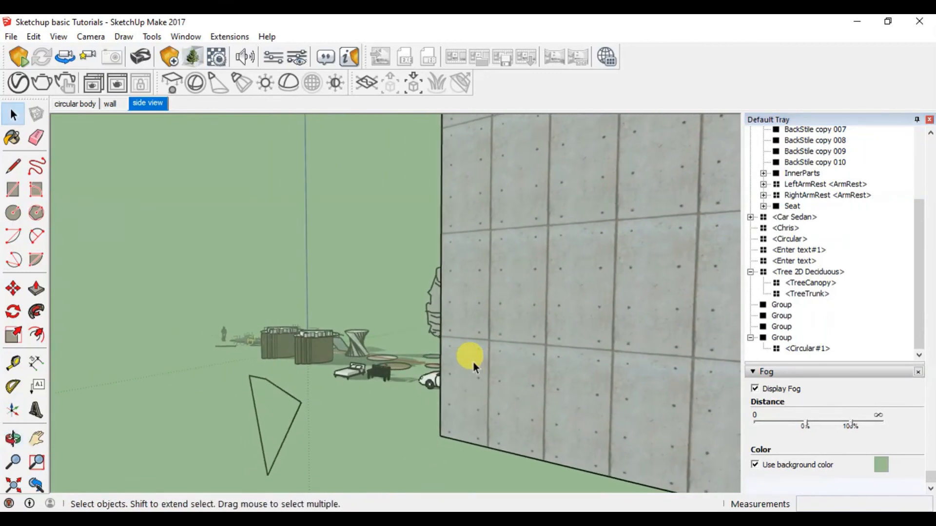
# Stop the fog from using the background color and set its color to dark yellow.
pyautogui.click(780, 466)
pyautogui.click(876, 465)
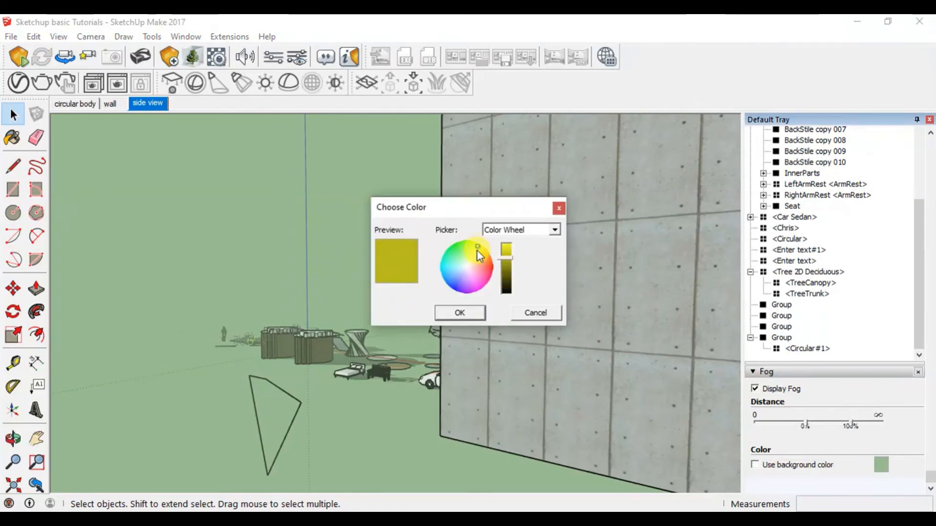
pyautogui.click(460, 311)
pyautogui.scroll(-1, 385, 387)
pyautogui.scroll(3, 428, 375)
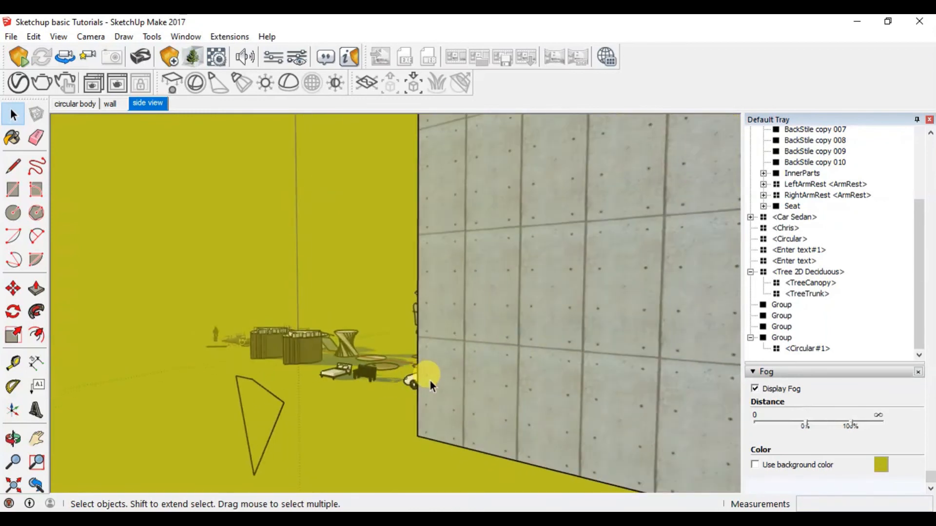
# Make the fog use the background color again and turn off the fog display.
pyautogui.click(758, 465)
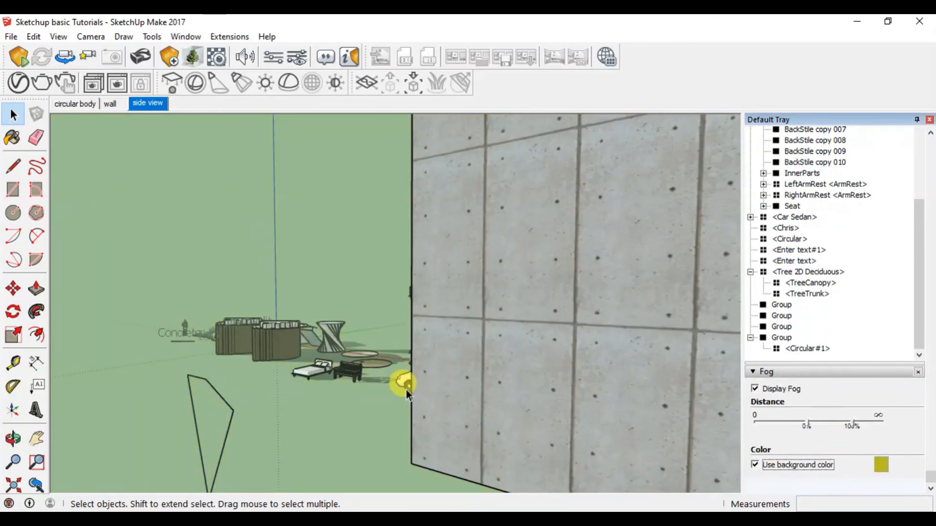
pyautogui.moveTo(406, 389); pyautogui.dragTo(258, 414, button='middle')
pyautogui.moveTo(313, 382); pyautogui.dragTo(403, 418, button='middle')
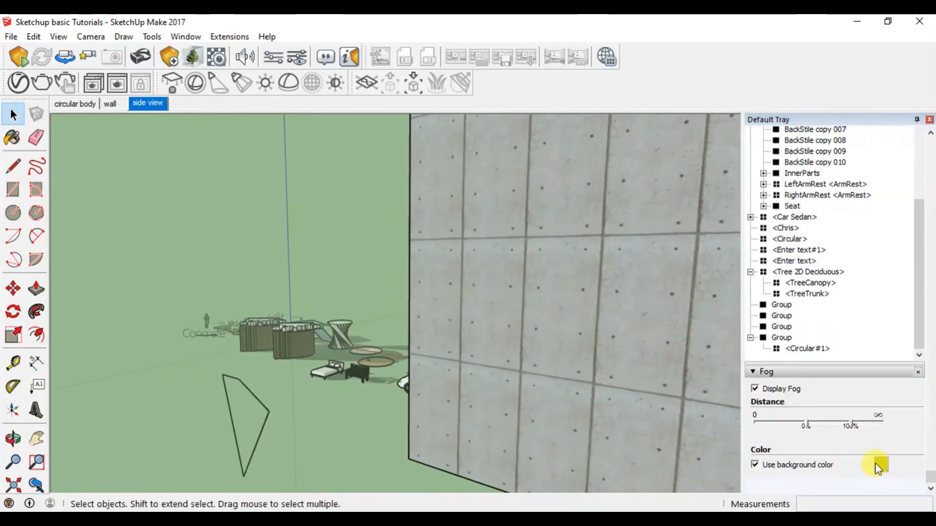
pyautogui.click(767, 390)
pyautogui.scroll(-3, 475, 359)
pyautogui.moveTo(475, 359); pyautogui.dragTo(400, 382, button='middle')
pyautogui.scroll(2, 399, 381)
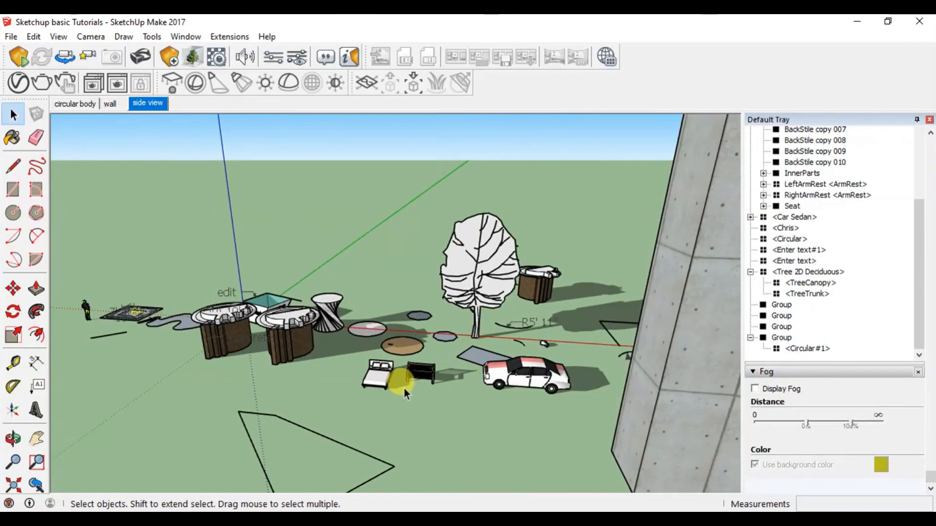
# Add the Instructor to the default tray and view its guidance for the Select tool.
pyautogui.click(186, 37)
pyautogui.moveTo(222, 52)
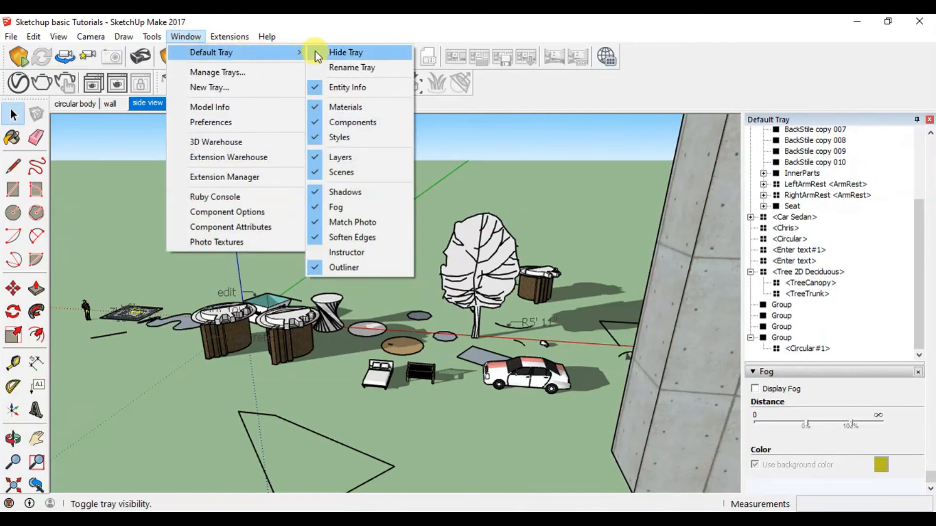
pyautogui.click(376, 252)
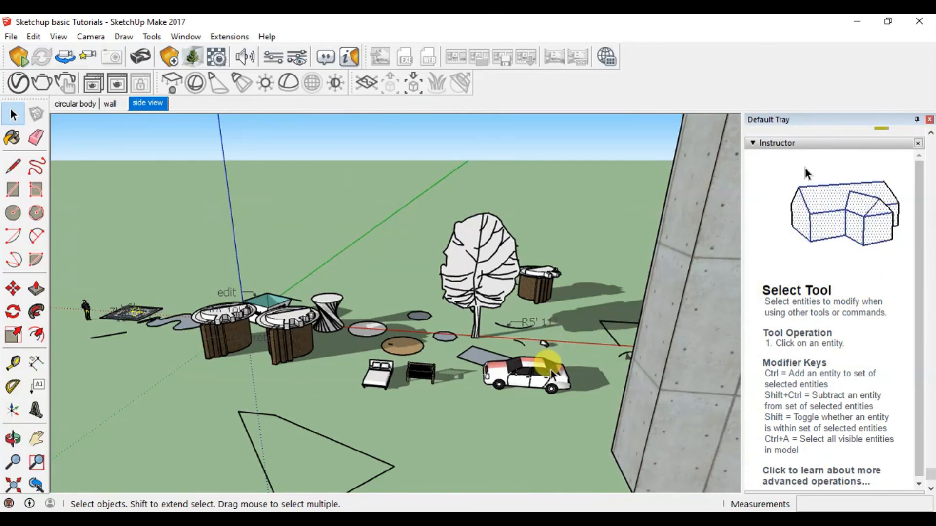
pyautogui.scroll(-1, 775, 321)
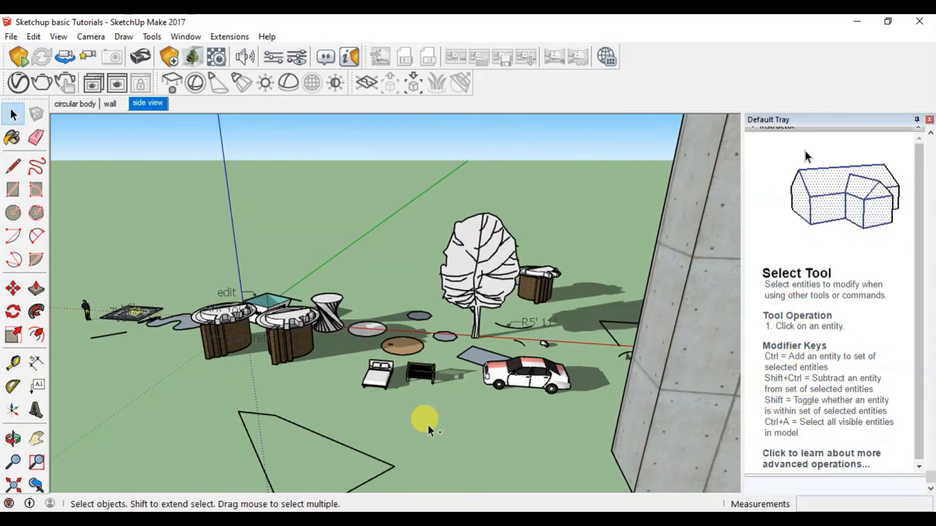
# Select all visible entities in the model as the Instructor describes, and clear the selection.
pyautogui.hotkey('ctrl', 'a')
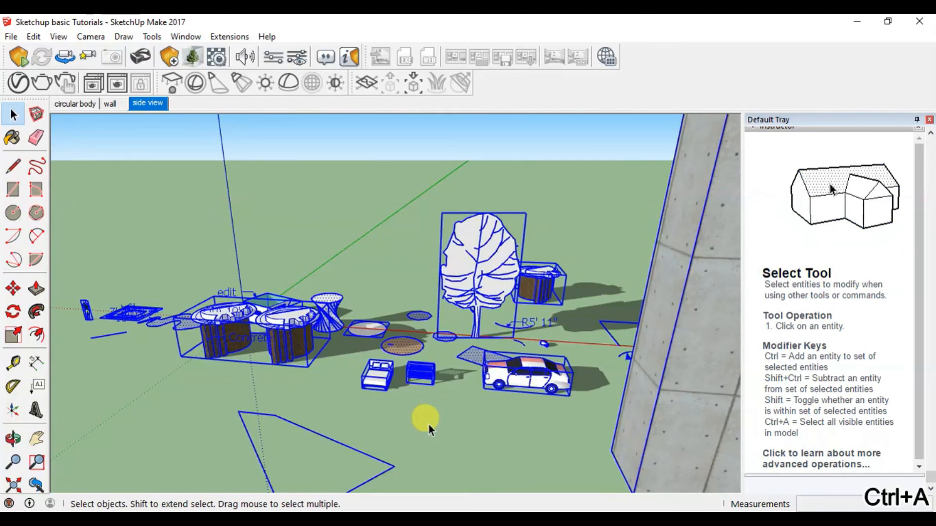
pyautogui.click(428, 425)
pyautogui.scroll(-2, 385, 351)
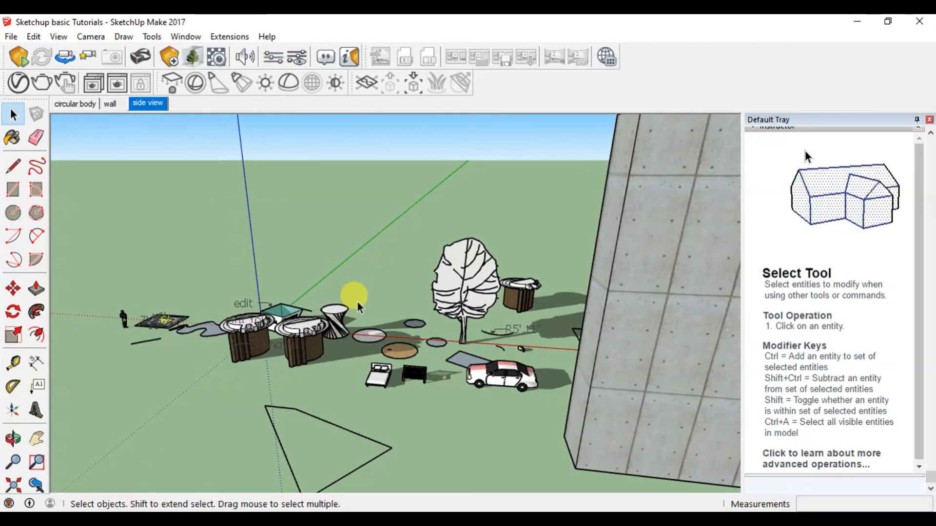
# Read the Instructor guidance for the Line and Rotated Rectangle tools and return to the Select tool.
pyautogui.click(12, 166)
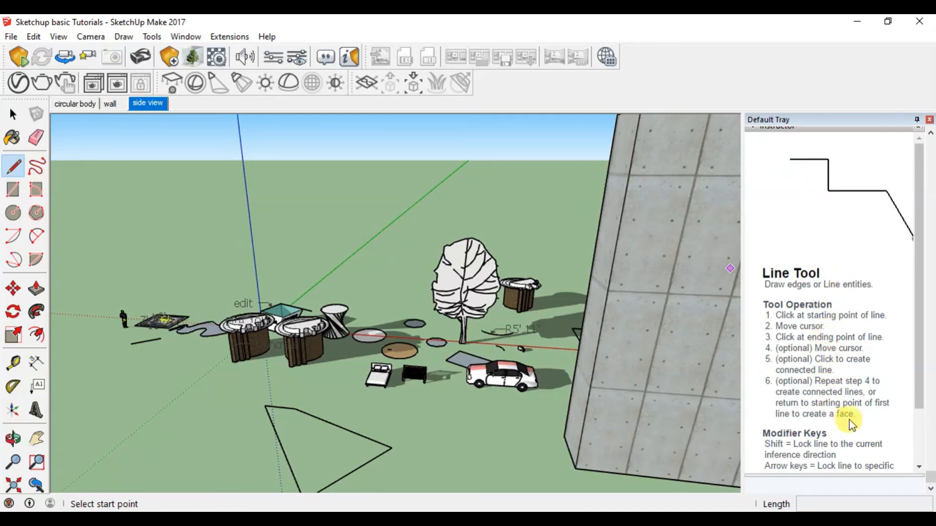
pyautogui.scroll(-3, 921, 252)
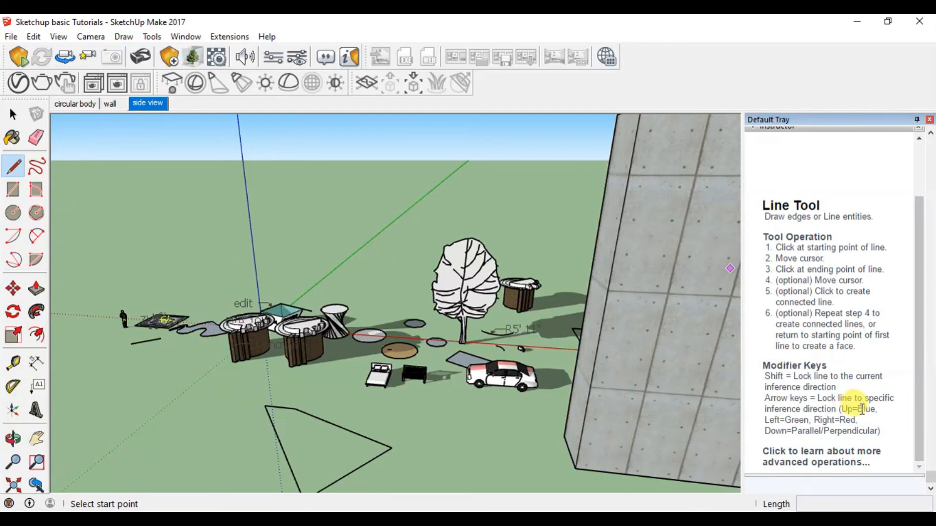
pyautogui.scroll(1, 926, 343)
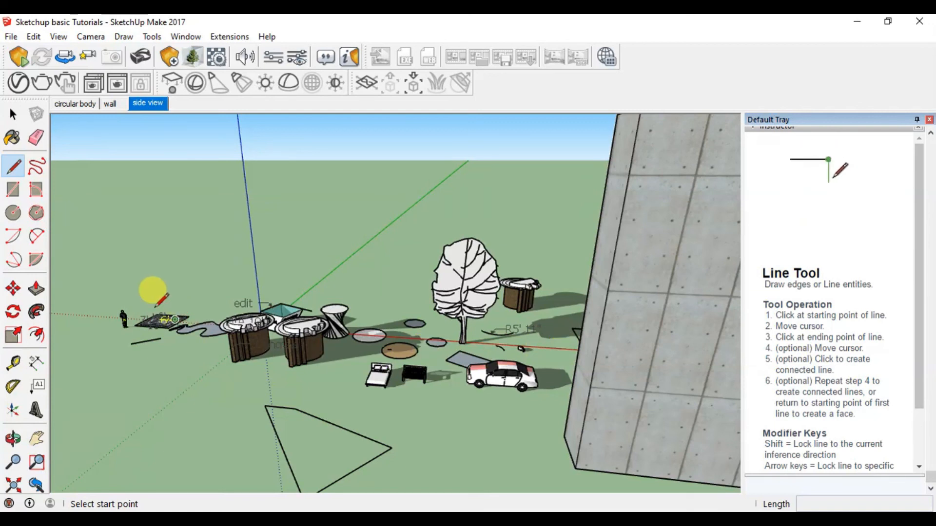
pyautogui.click(37, 189)
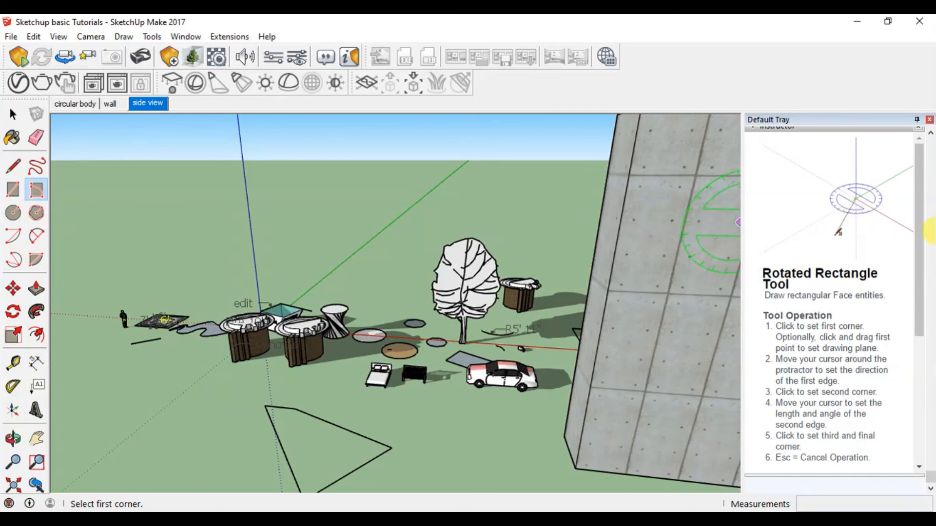
pyautogui.press('space')
# Remove the Instructor, Fog and Outliner from the default tray.
pyautogui.scroll(3, 928, 249)
pyautogui.click(918, 292)
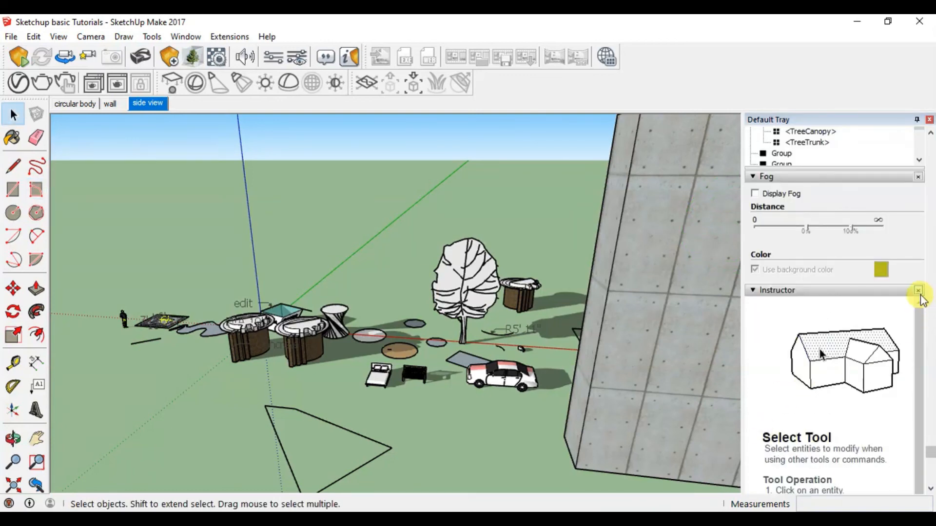
pyautogui.click(917, 372)
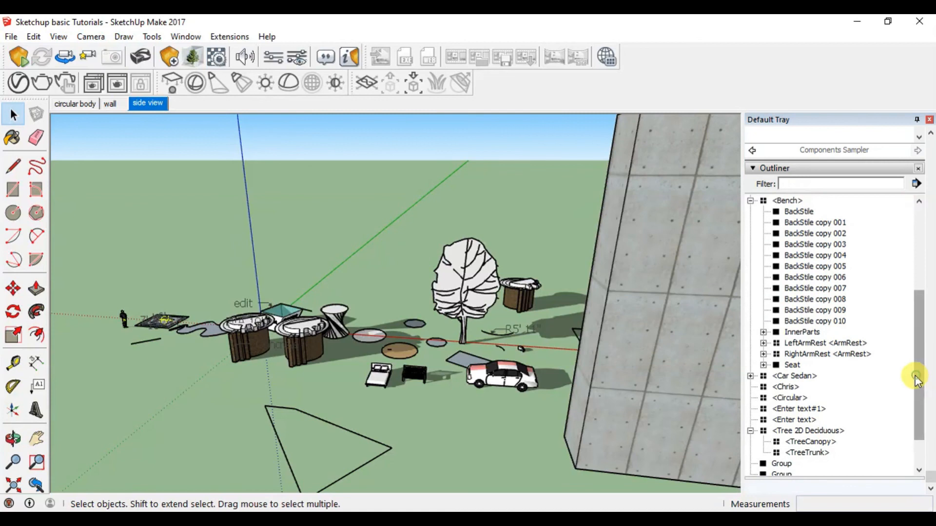
pyautogui.scroll(2, 921, 302)
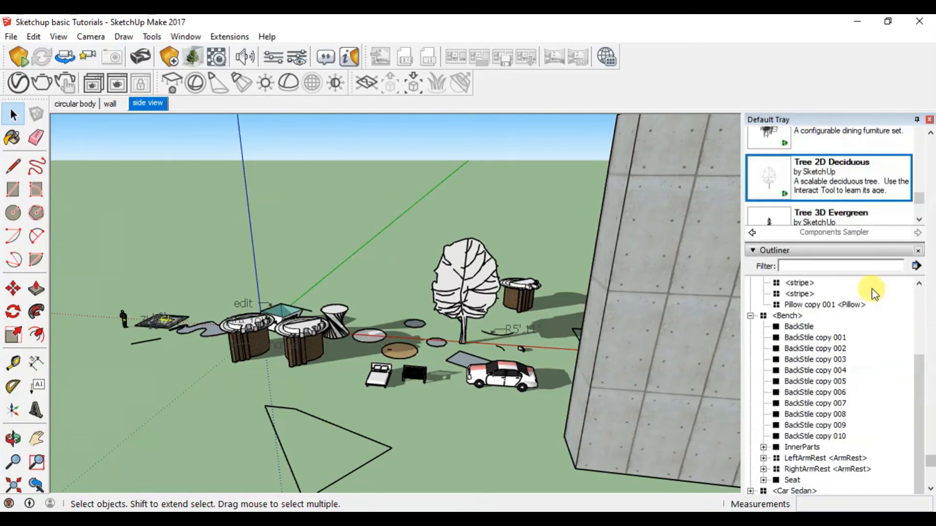
pyautogui.click(917, 251)
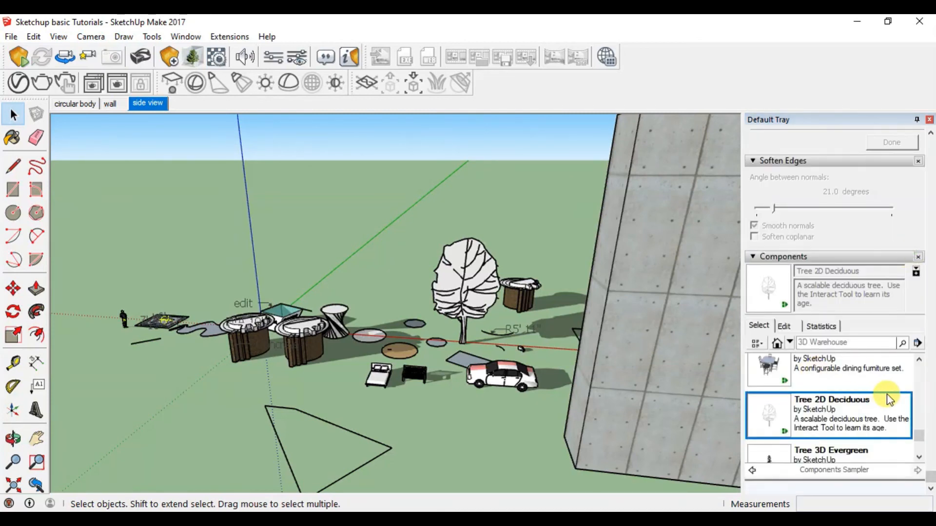
# Remove Match Photo and Styles from the default tray.
pyautogui.scroll(3, 928, 358)
pyautogui.scroll(2, 875, 349)
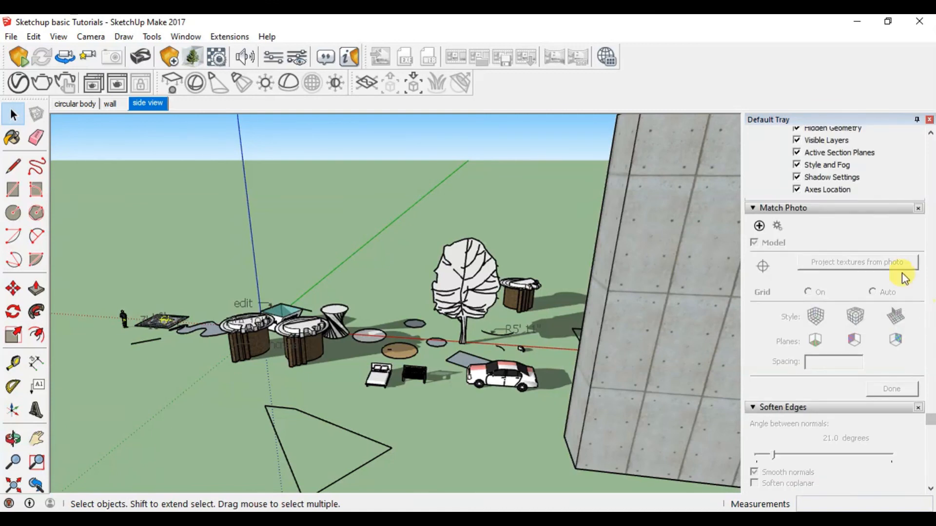
pyautogui.click(918, 208)
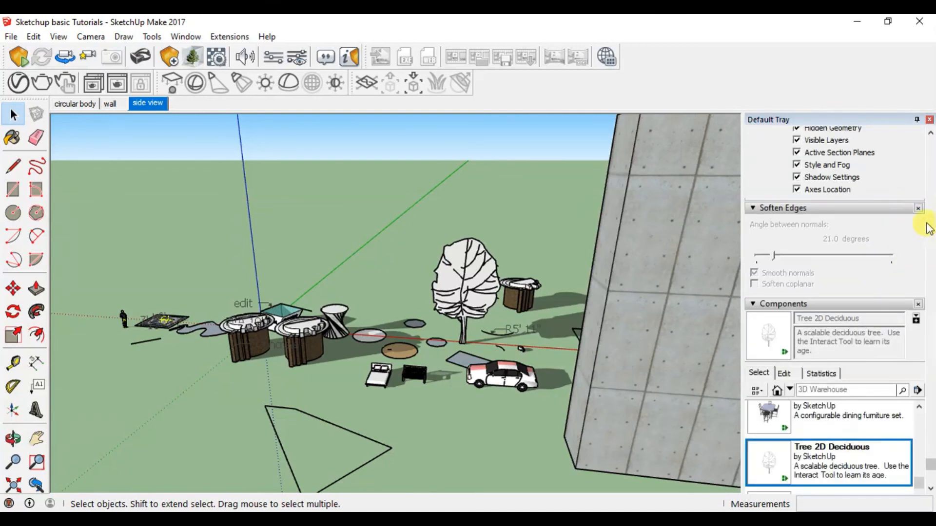
pyautogui.scroll(10, 931, 303)
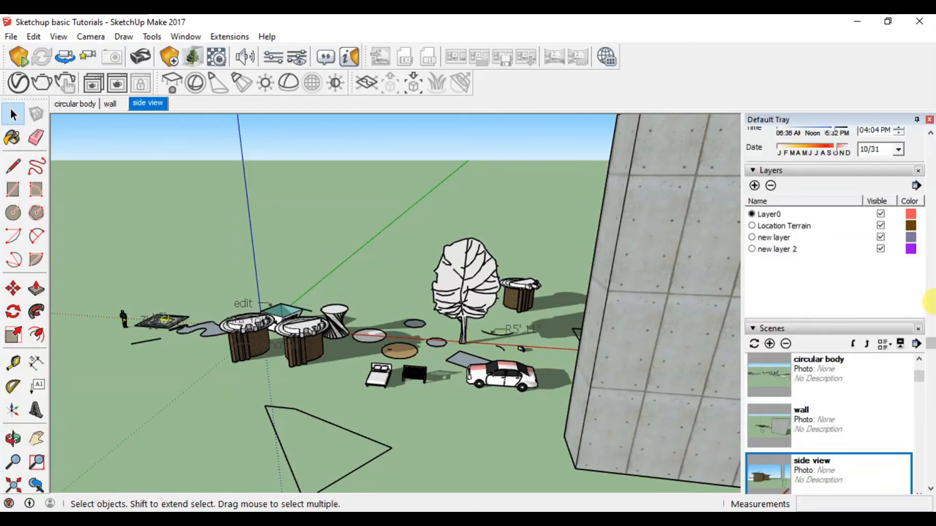
pyautogui.scroll(5, 931, 301)
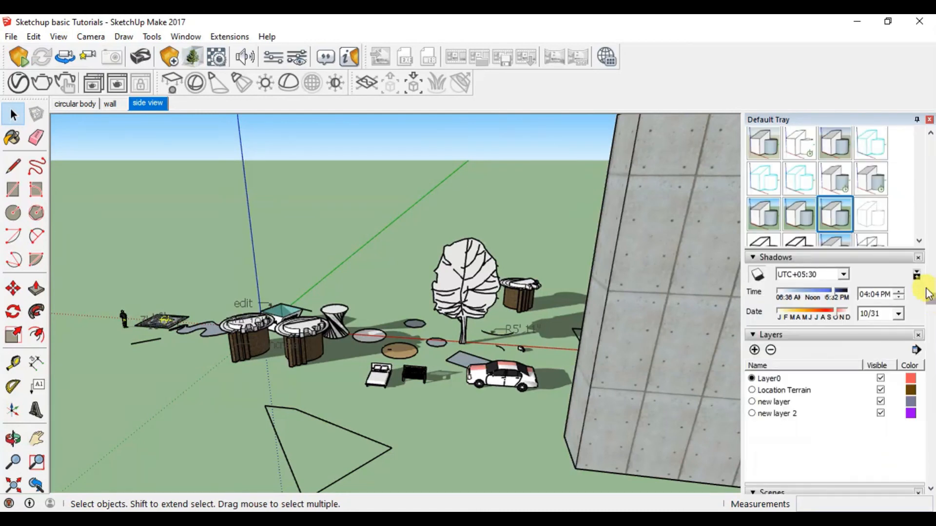
pyautogui.scroll(3, 928, 288)
pyautogui.scroll(4, 931, 256)
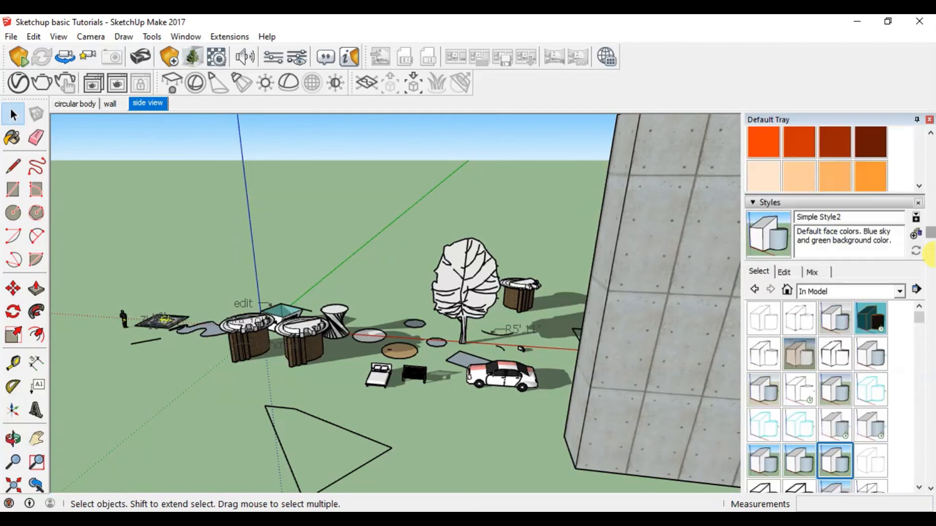
pyautogui.click(917, 204)
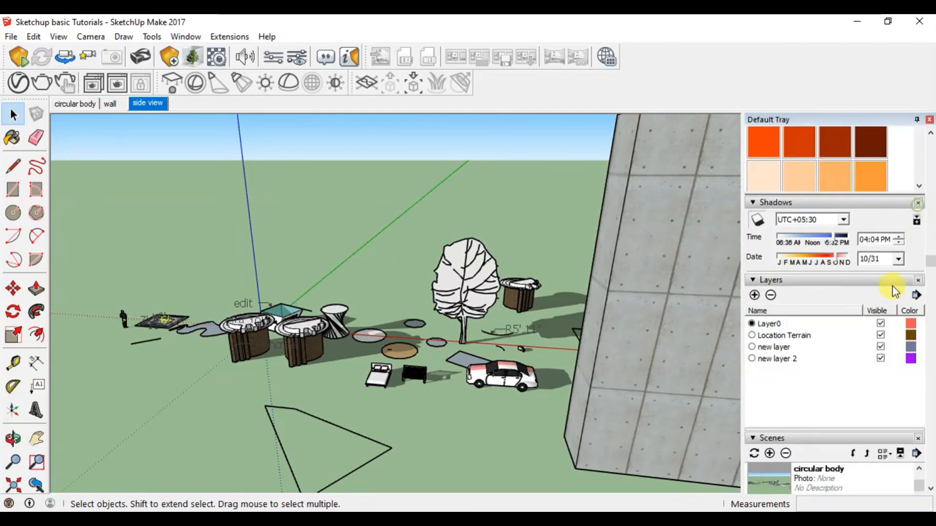
# Review the default tray's remaining contents and check which of its entries are enabled.
pyautogui.scroll(5, 927, 292)
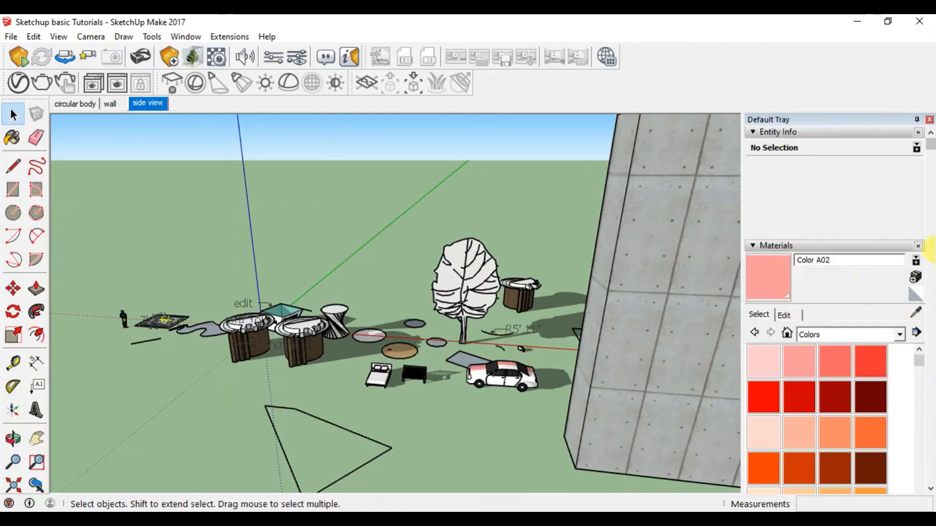
pyautogui.scroll(-6, 930, 250)
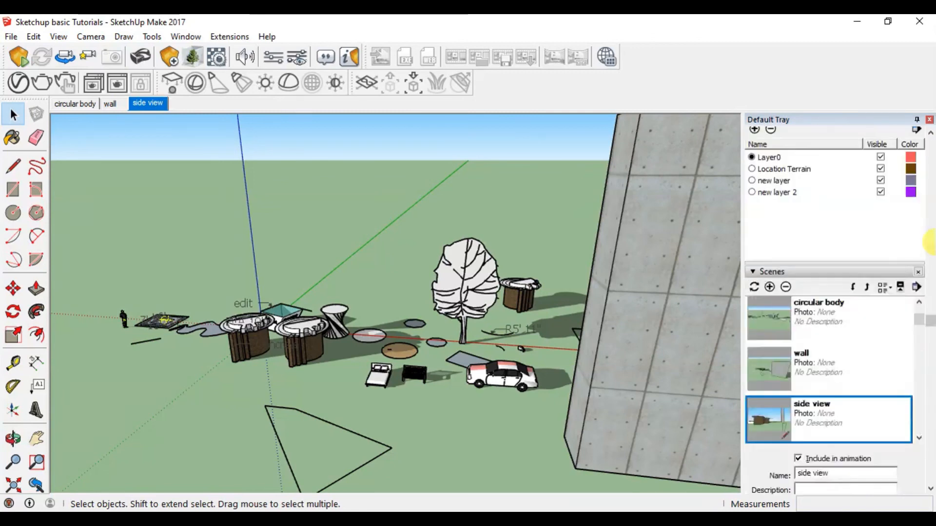
pyautogui.scroll(-5, 930, 243)
pyautogui.scroll(8, 931, 242)
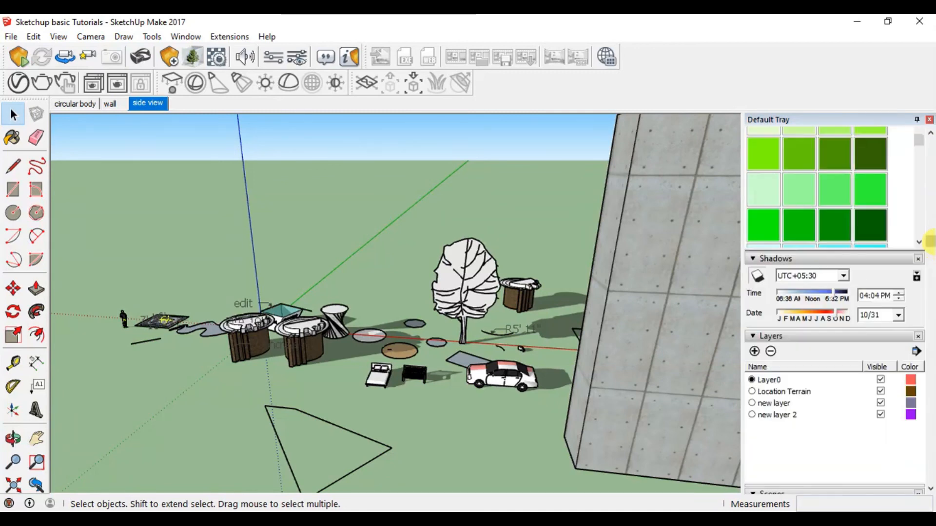
pyautogui.scroll(5, 930, 242)
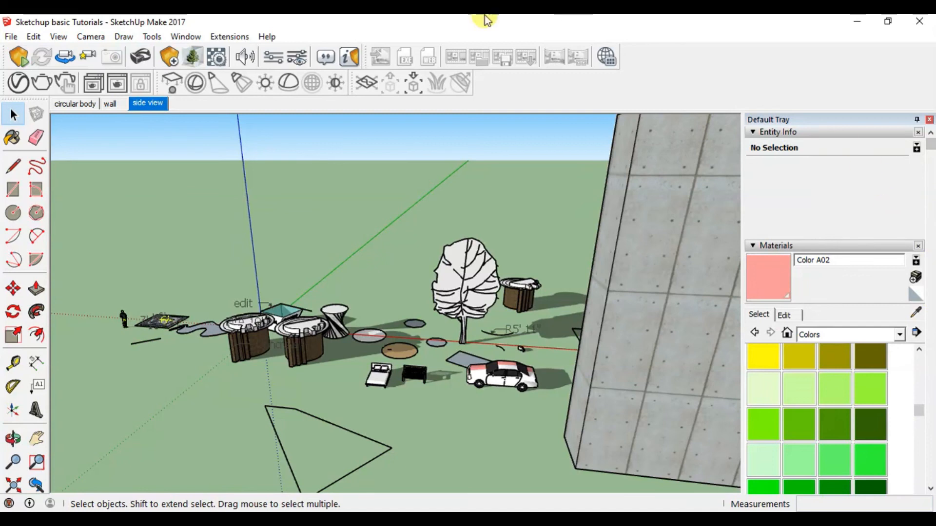
pyautogui.click(180, 37)
pyautogui.moveTo(224, 54)
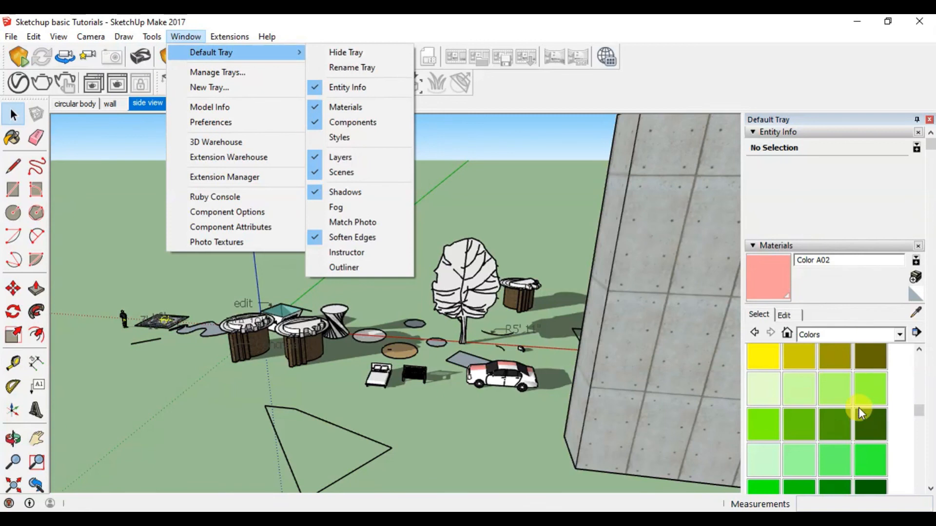
pyautogui.click(439, 419)
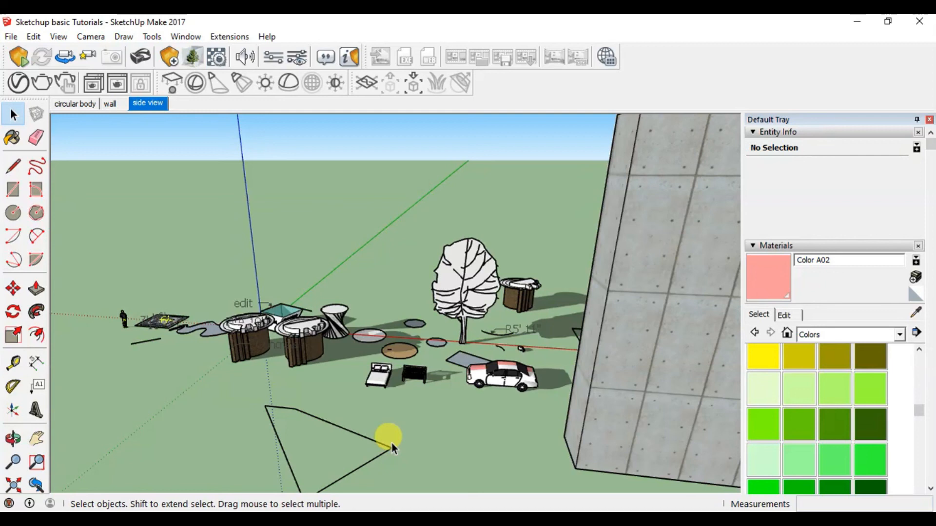
# Examine the brick circular bodies and the surrounding objects from a distance and up close.
pyautogui.scroll(6, 238, 308)
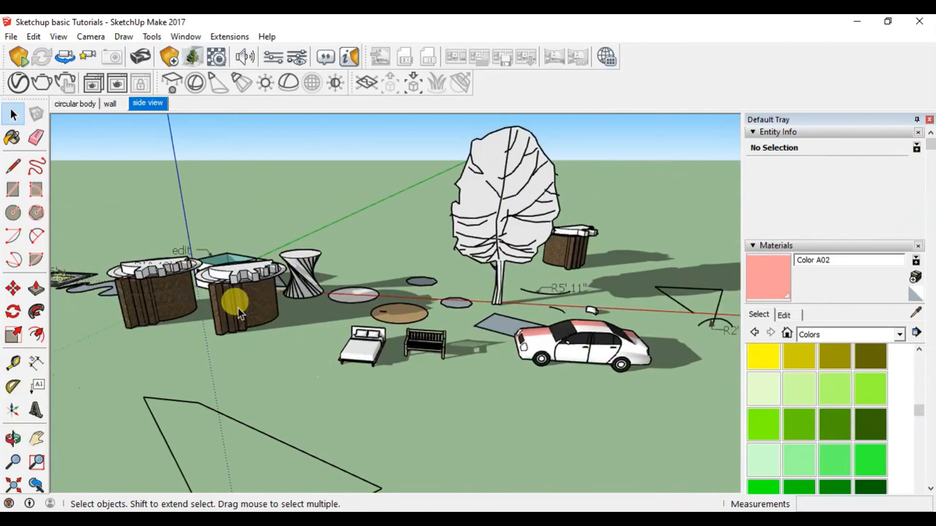
pyautogui.scroll(-4, 238, 299)
pyautogui.moveTo(267, 317); pyautogui.dragTo(274, 346, button='middle')
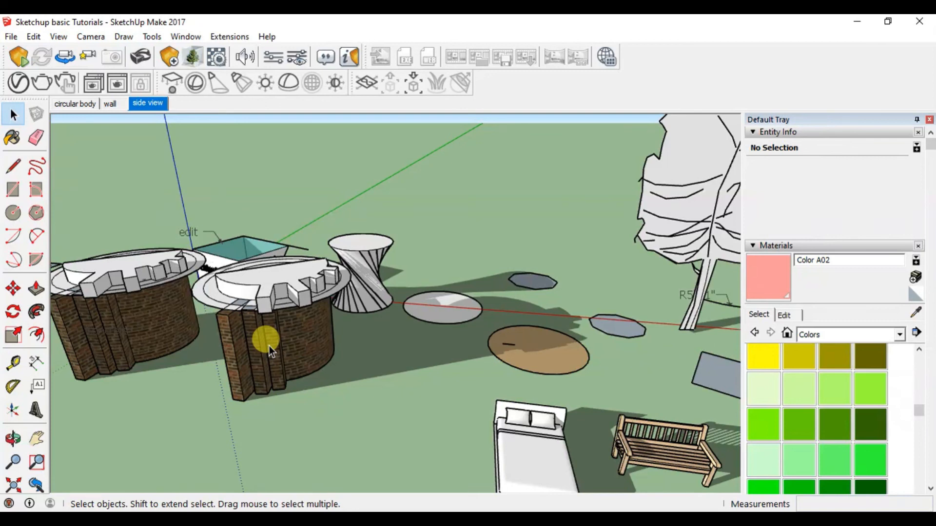
pyautogui.scroll(-5, 269, 346)
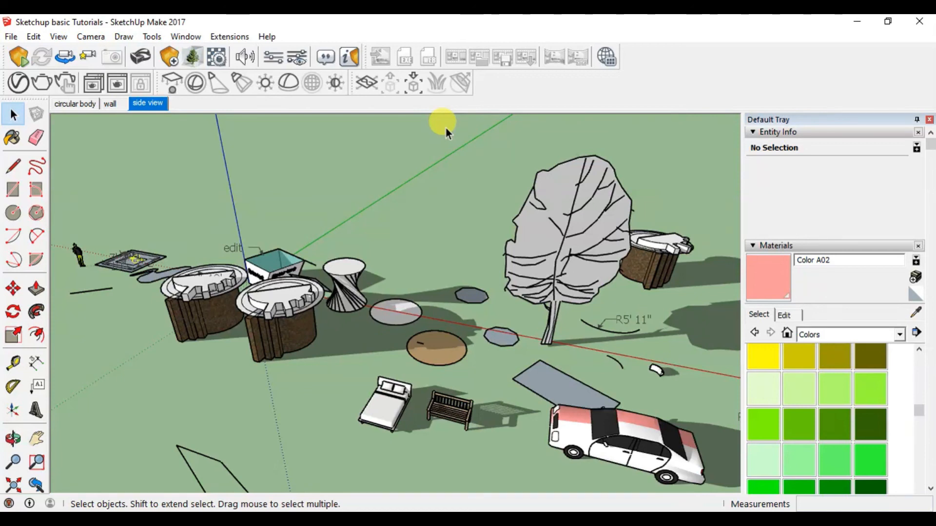
pyautogui.moveTo(376, 290); pyautogui.dragTo(293, 345, button='middle')
pyautogui.scroll(5, 229, 314)
pyautogui.scroll(5, 225, 313)
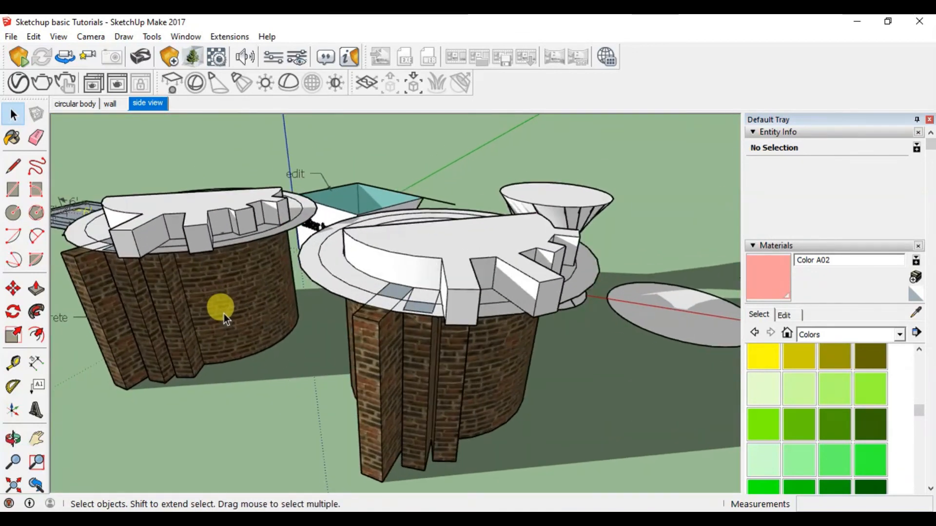
# Open the circular bodies' group for editing, try to push/pull the nearer body's curved brick wall, and leave the group.
pyautogui.moveTo(484, 360); pyautogui.dragTo(401, 360, button='middle')
pyautogui.doubleClick(402, 359)
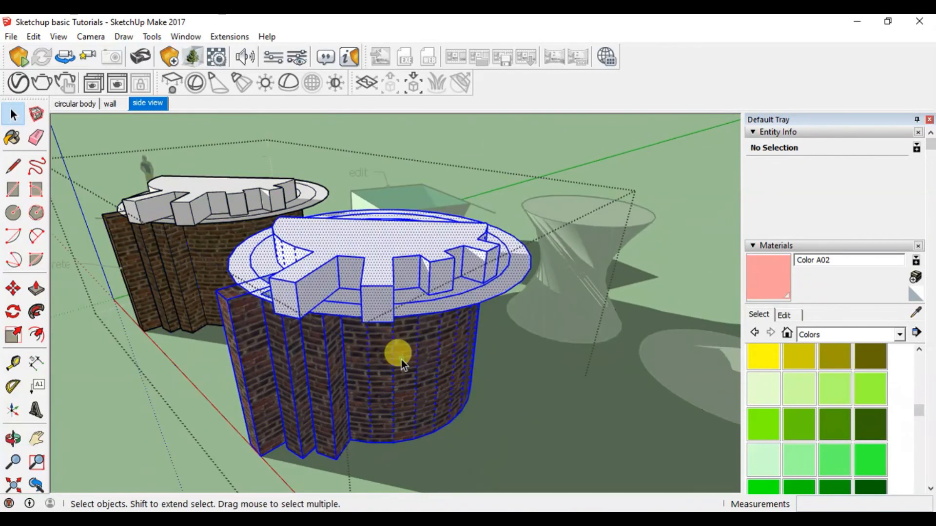
pyautogui.click(422, 354)
pyautogui.press('p')
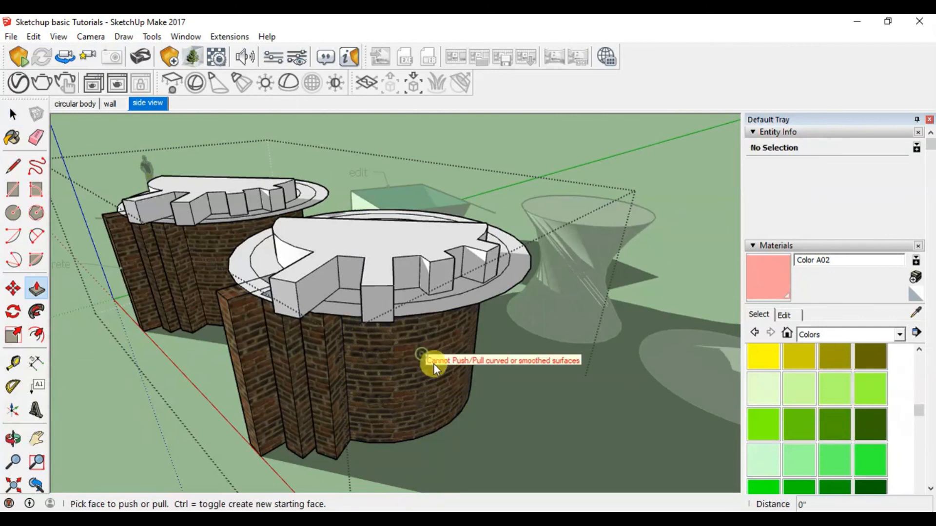
pyautogui.press('space')
pyautogui.scroll(-2, 393, 350)
pyautogui.moveTo(393, 350); pyautogui.dragTo(502, 388, button='middle')
pyautogui.scroll(-3, 296, 362)
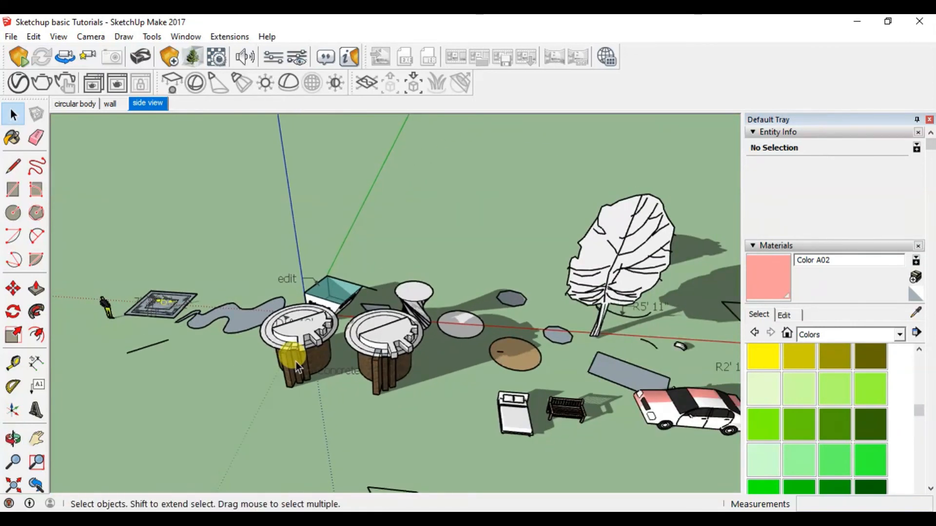
pyautogui.scroll(-5, 296, 361)
pyautogui.moveTo(296, 361); pyautogui.dragTo(278, 324, button='middle')
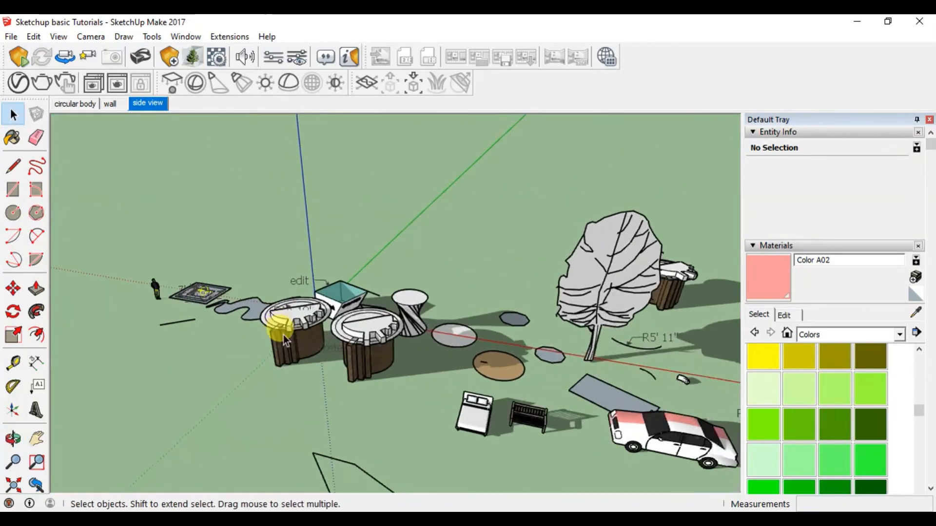